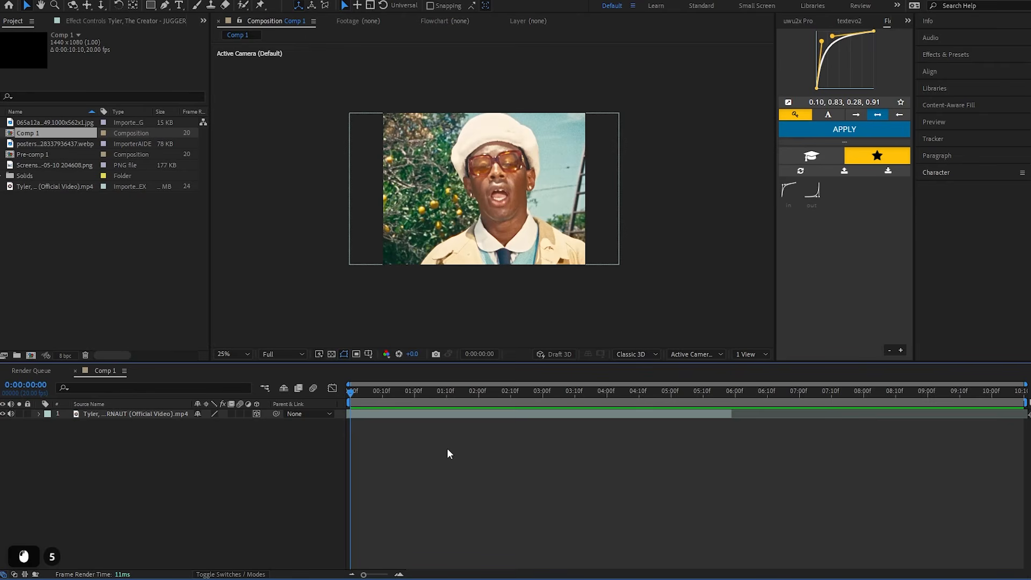
Scrub through the opening of the clip, then open the settings of Comp 1 to review its dimensions, frame rate and duration
{"action": "left_click", "coordinate": [370, 413]}
{"action": "left_click_drag", "start_coordinate": [369, 393], "coordinate": [393, 404]}
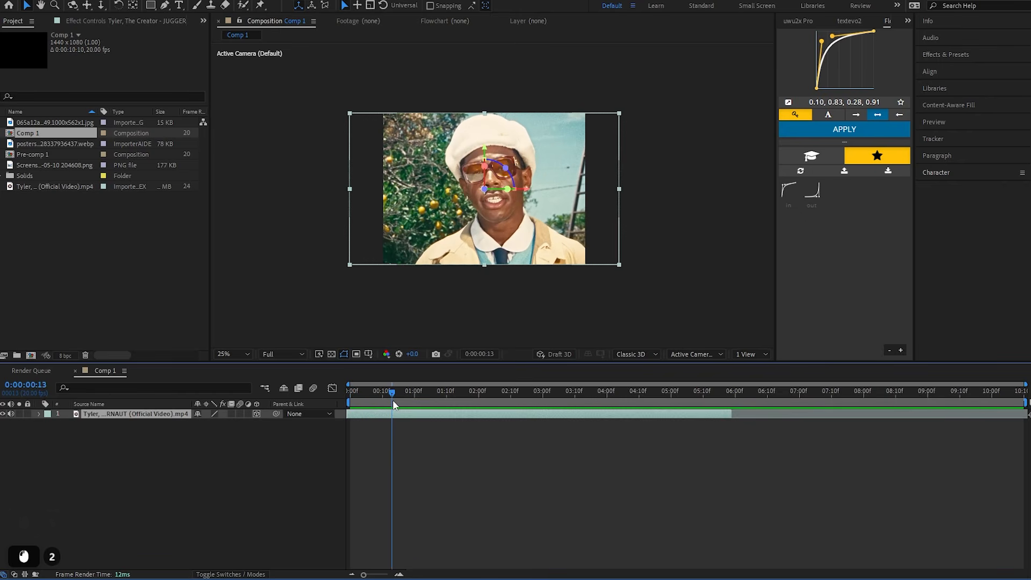
{"action": "right_click", "coordinate": [283, 152]}
{"action": "left_click", "coordinate": [337, 178]}
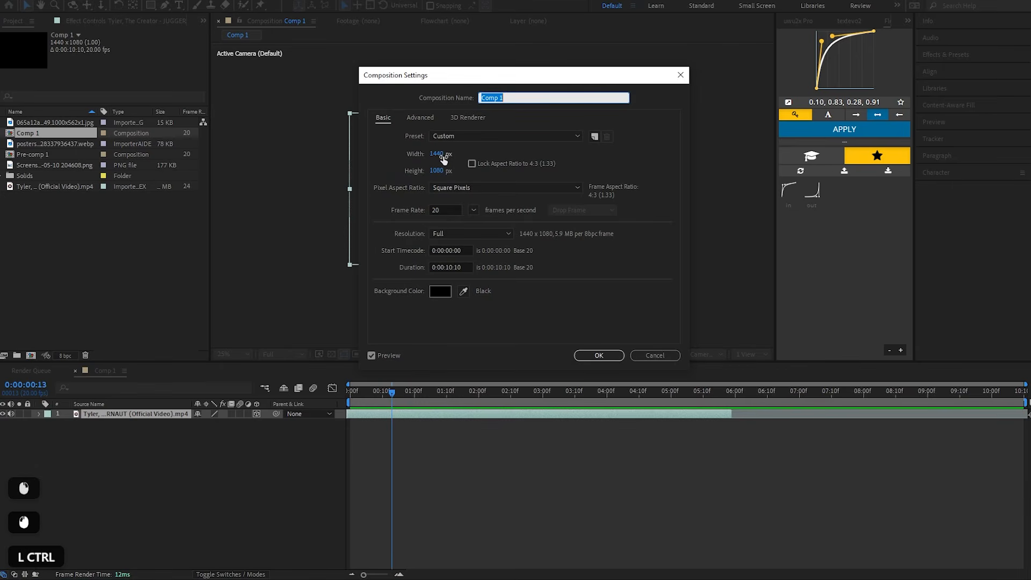
{"action": "key", "text": "ctrl+shift+space"}
{"action": "key", "text": "ctrl+shift+space"}
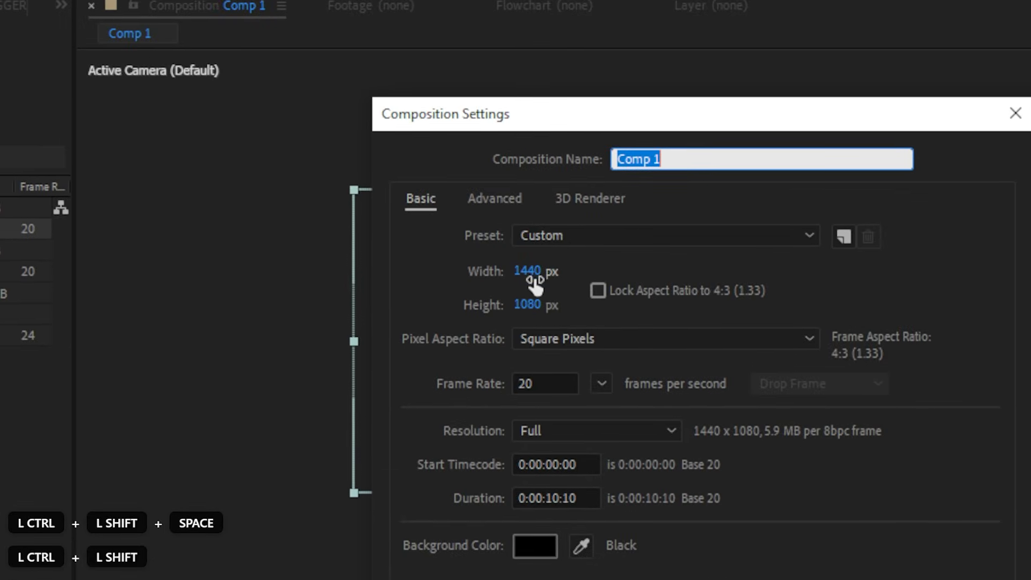
{"action": "key", "text": "ctrl+shift+space"}
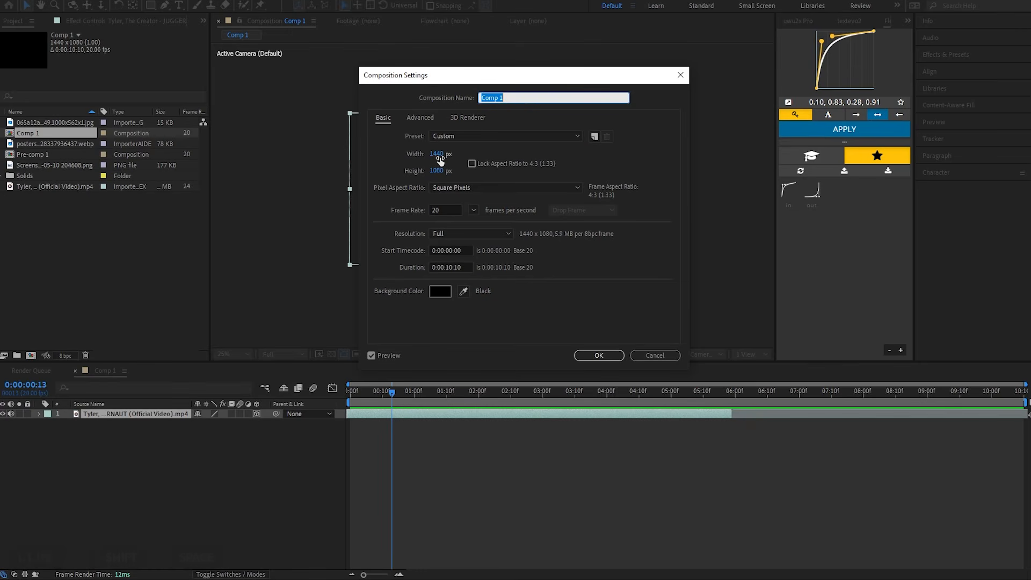
{"action": "key", "text": "ctrl+shift+space"}
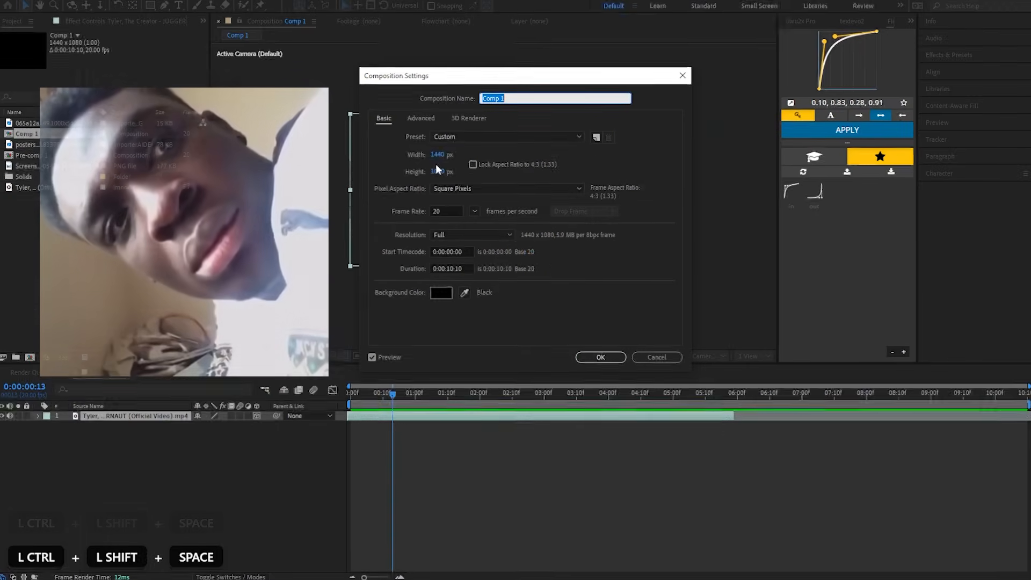
{"action": "key", "text": "ctrl+shift+space"}
{"action": "key", "text": "ctrl+shift+space"}
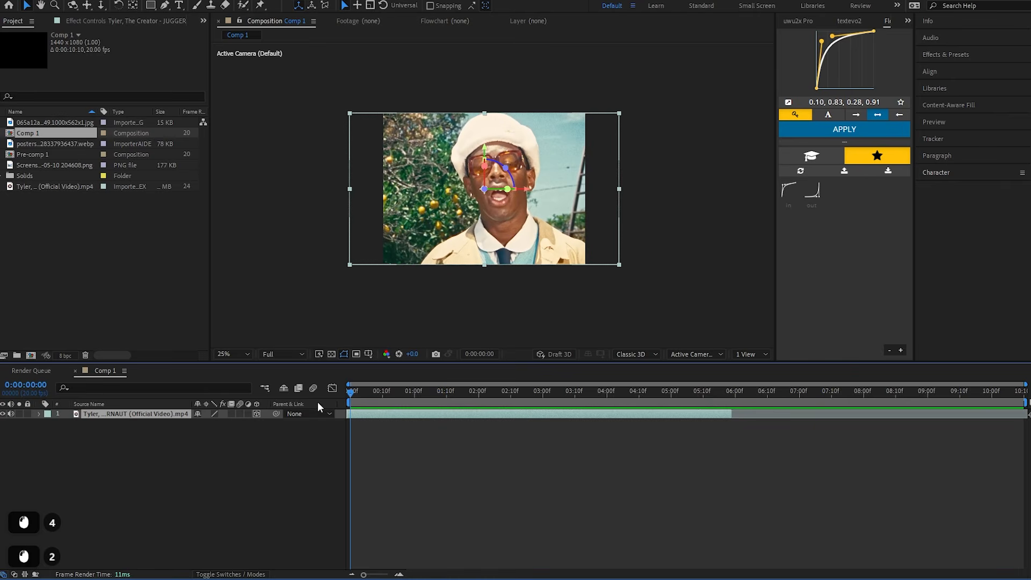
Play and scrub the music video clip in the timeline and look over the source files in the project
{"action": "key", "text": "space"}
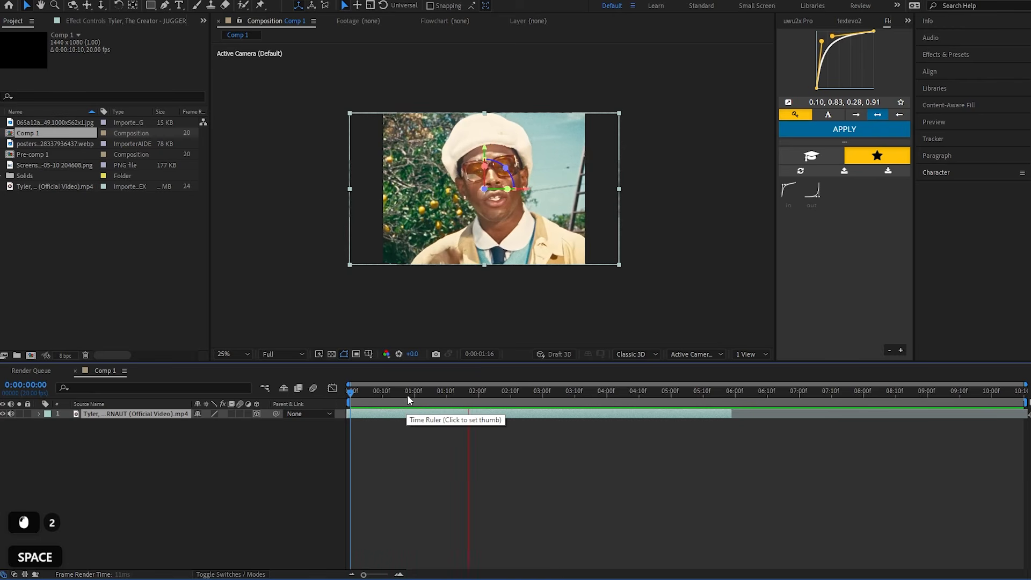
{"action": "left_click_drag", "start_coordinate": [408, 396], "coordinate": [352, 411]}
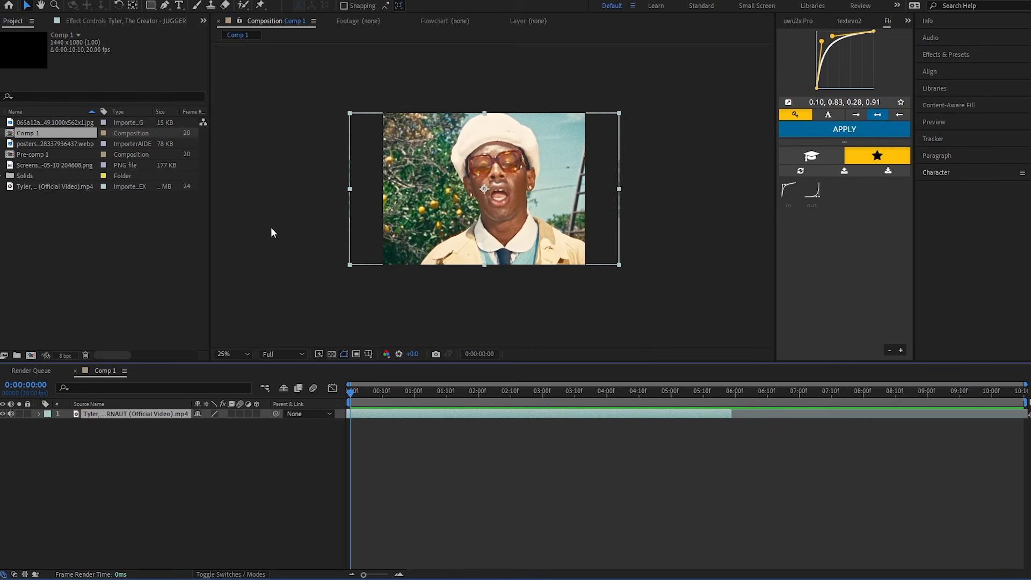
{"action": "left_click", "coordinate": [381, 392]}
{"action": "left_click", "coordinate": [427, 395]}
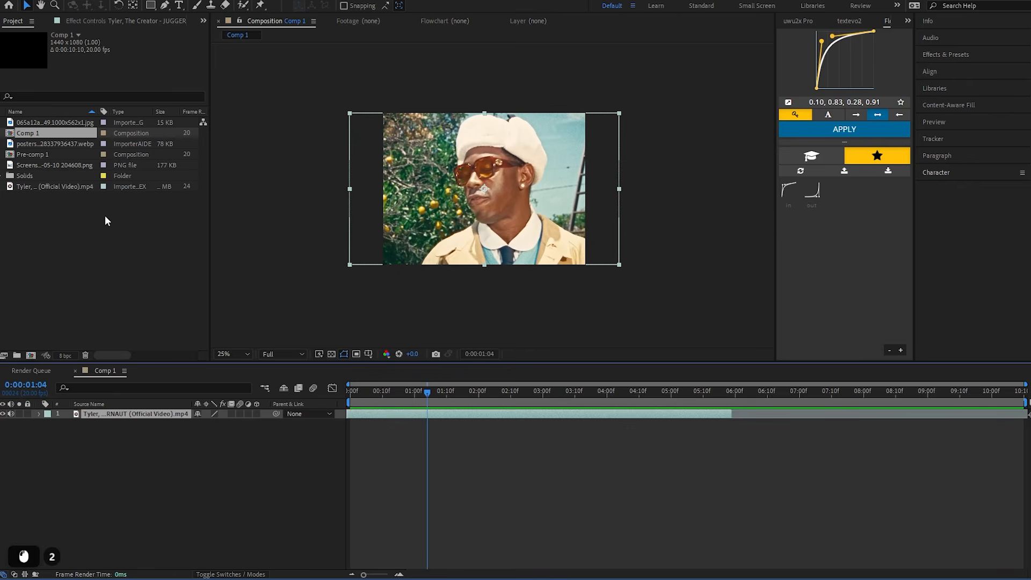
{"action": "left_click", "coordinate": [64, 187]}
{"action": "left_click", "coordinate": [55, 156]}
{"action": "left_click", "coordinate": [57, 163]}
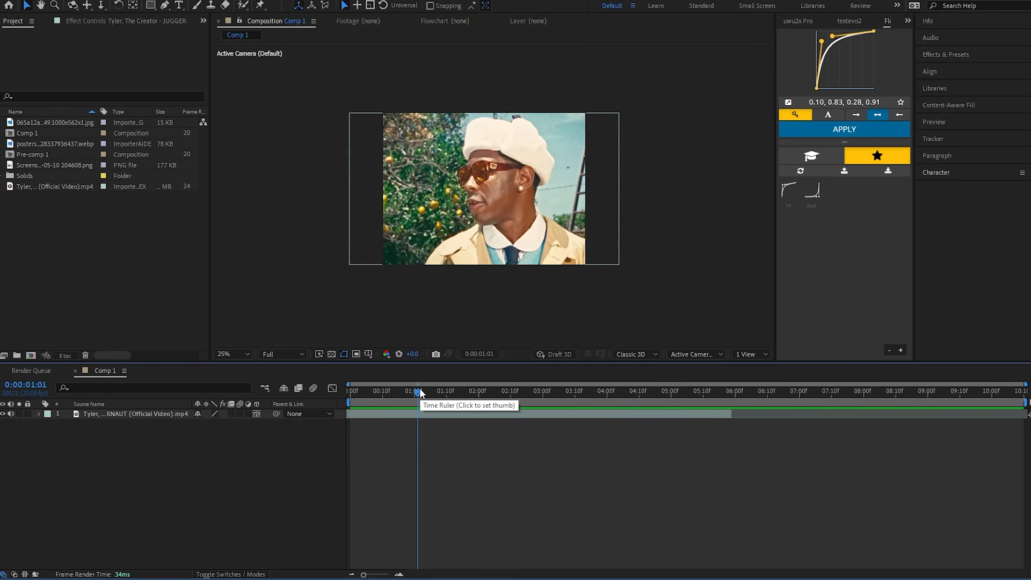
{"action": "left_click", "coordinate": [143, 412]}
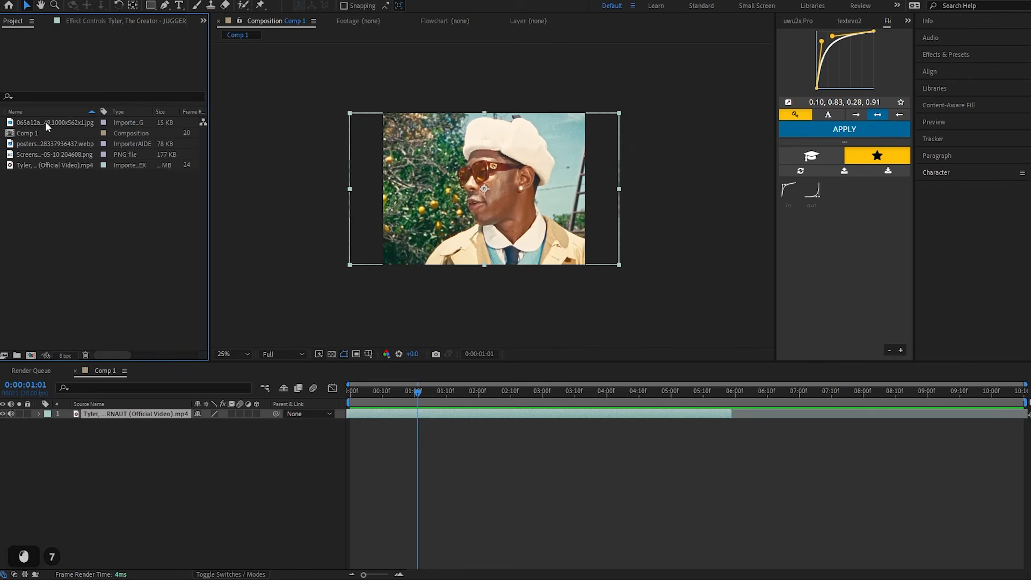
Add the star pattern JPG to Comp 1 above the video and position it over the man's face as a colour reference
{"action": "left_click_drag", "start_coordinate": [45, 122], "coordinate": [519, 196]}
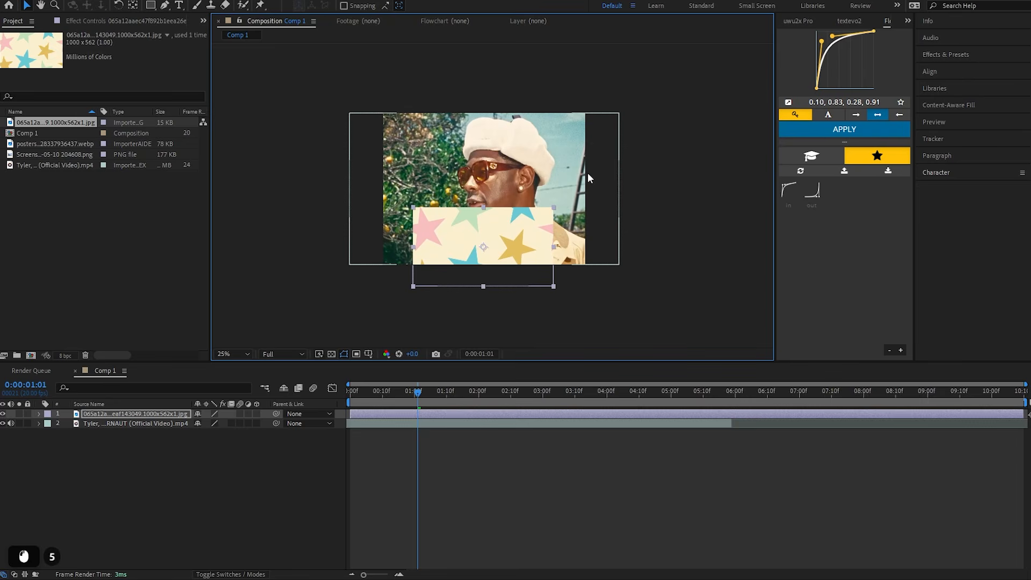
{"action": "left_click_drag", "start_coordinate": [510, 253], "coordinate": [529, 228]}
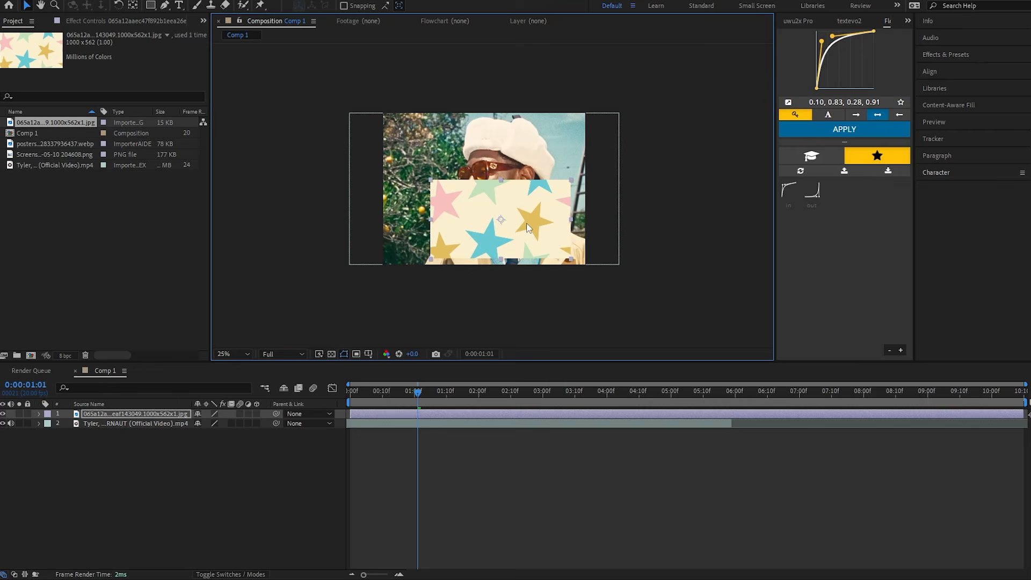
{"action": "left_click_drag", "start_coordinate": [498, 237], "coordinate": [482, 209]}
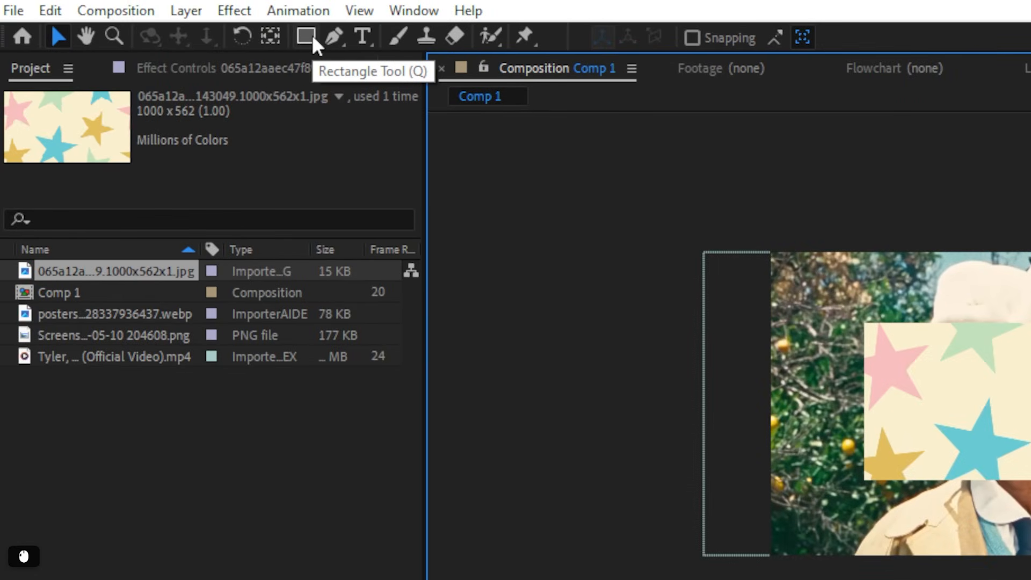
Draw a five-pointed star with the Star Tool over the upper-left corner of the star pattern image
{"action": "left_click", "coordinate": [312, 37]}
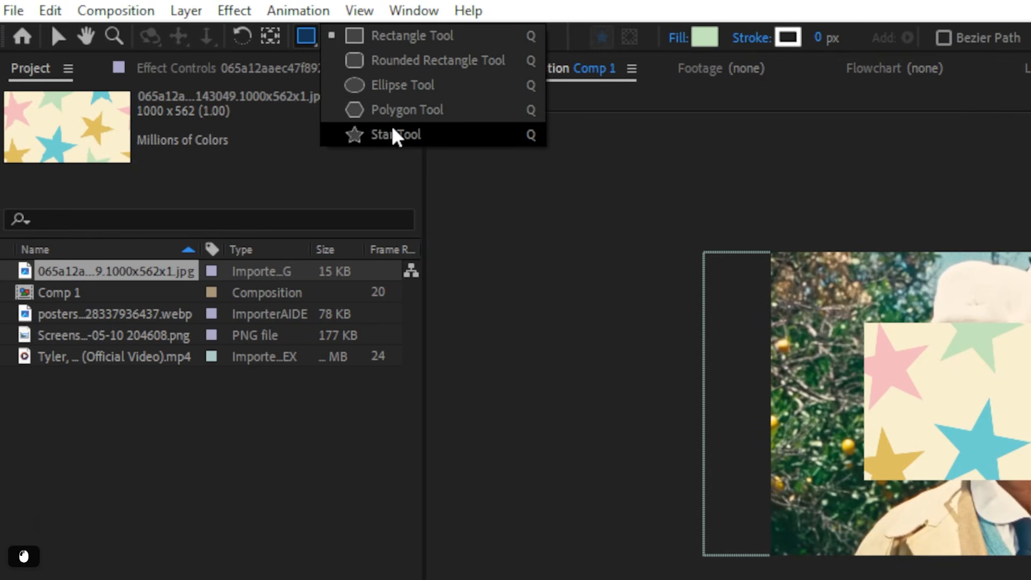
{"action": "left_click", "coordinate": [369, 135]}
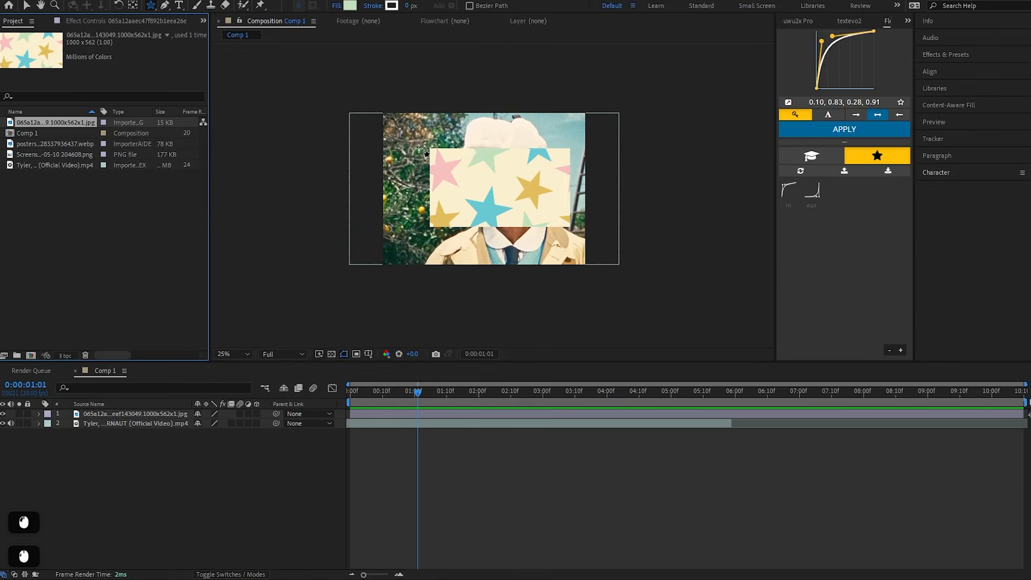
{"action": "mouse_move", "coordinate": [411, 138]}
{"action": "left_mouse_down"}
{"action": "mouse_move", "coordinate": [446, 161]}
{"action": "mouse_move", "coordinate": [430, 149]}
{"action": "left_mouse_up"}
{"action": "key", "text": "ctrl+z"}
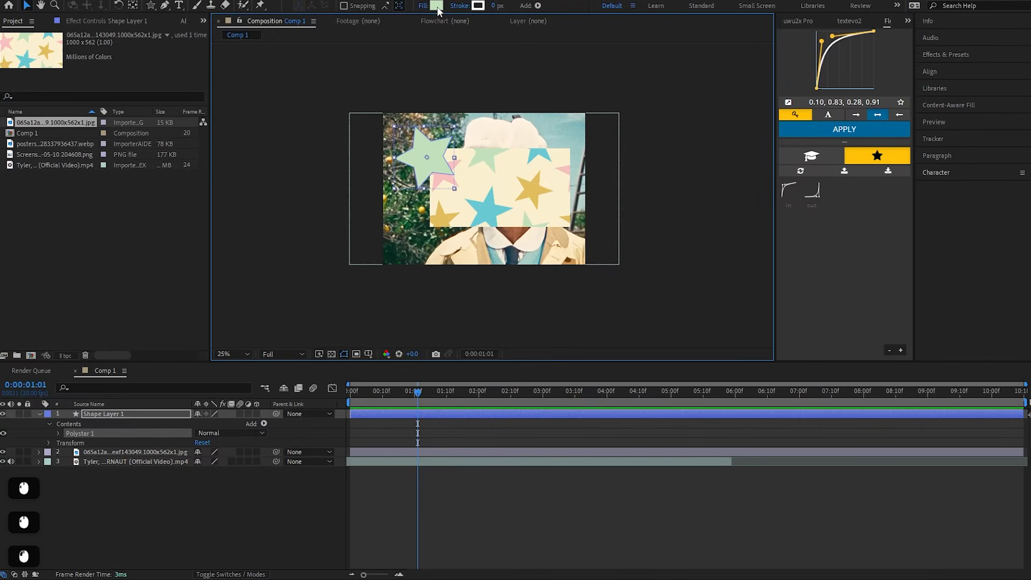
Set the star's fill to the blue sampled from the pattern image
{"action": "left_click", "coordinate": [436, 6]}
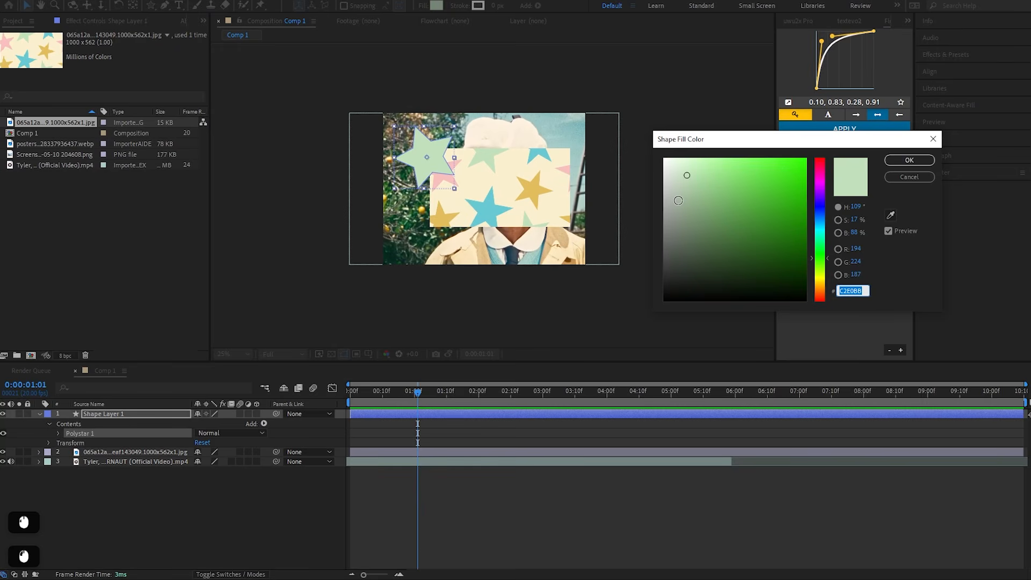
{"action": "left_click", "coordinate": [891, 215]}
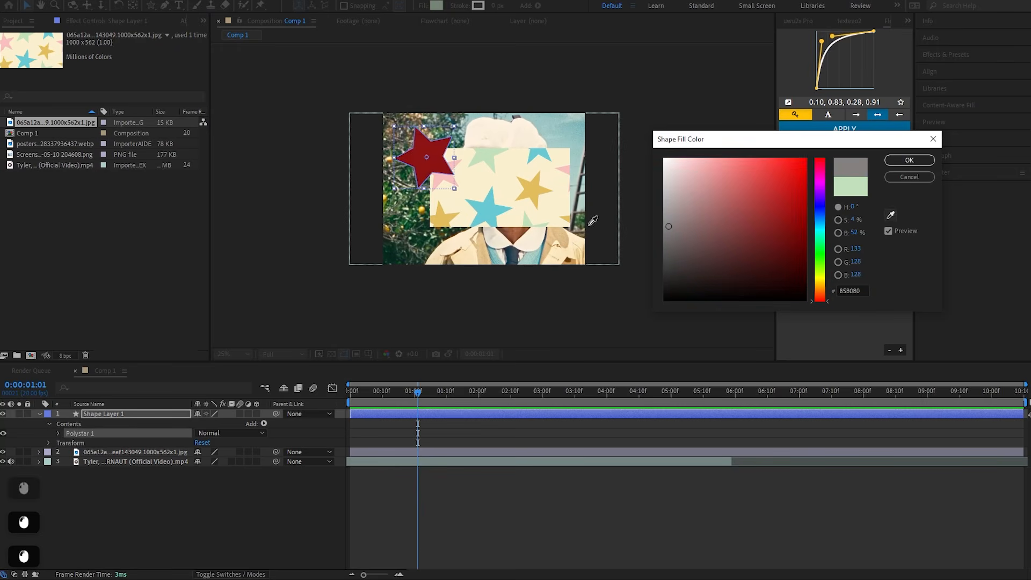
{"action": "left_click", "coordinate": [491, 206]}
{"action": "left_click", "coordinate": [909, 160]}
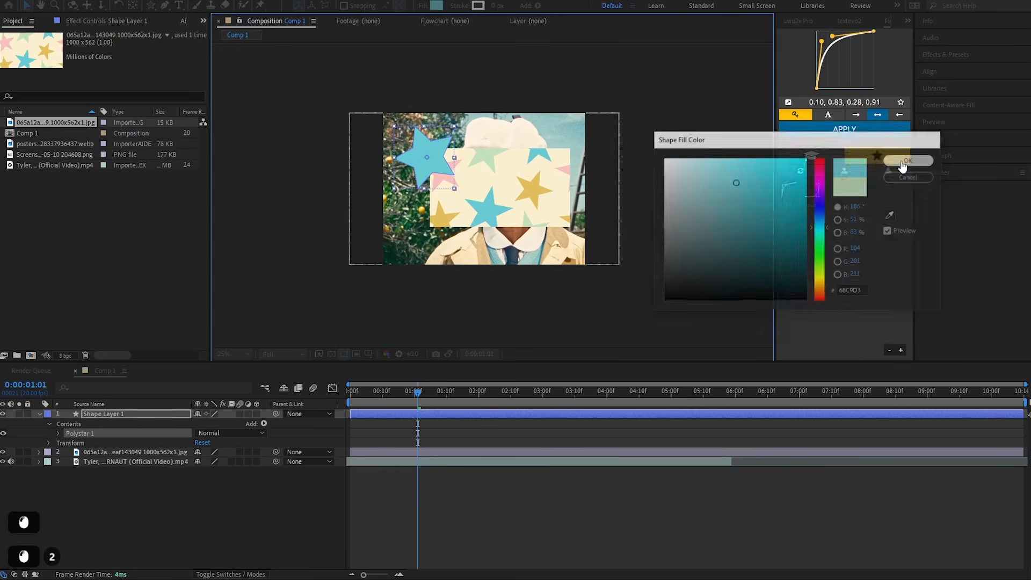
Duplicate the blue star's shape layer three times to make four star layers
{"action": "left_click", "coordinate": [437, 411]}
{"action": "left_click", "coordinate": [422, 395]}
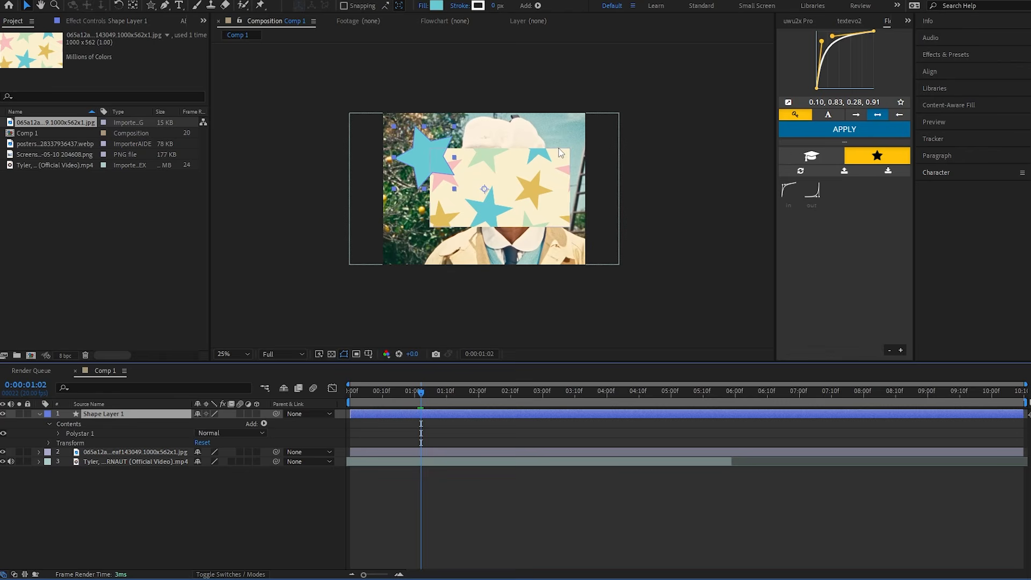
{"action": "left_click", "coordinate": [462, 414]}
{"action": "key", "text": "ctrl+d"}
{"action": "key", "text": "ctrl+d"}
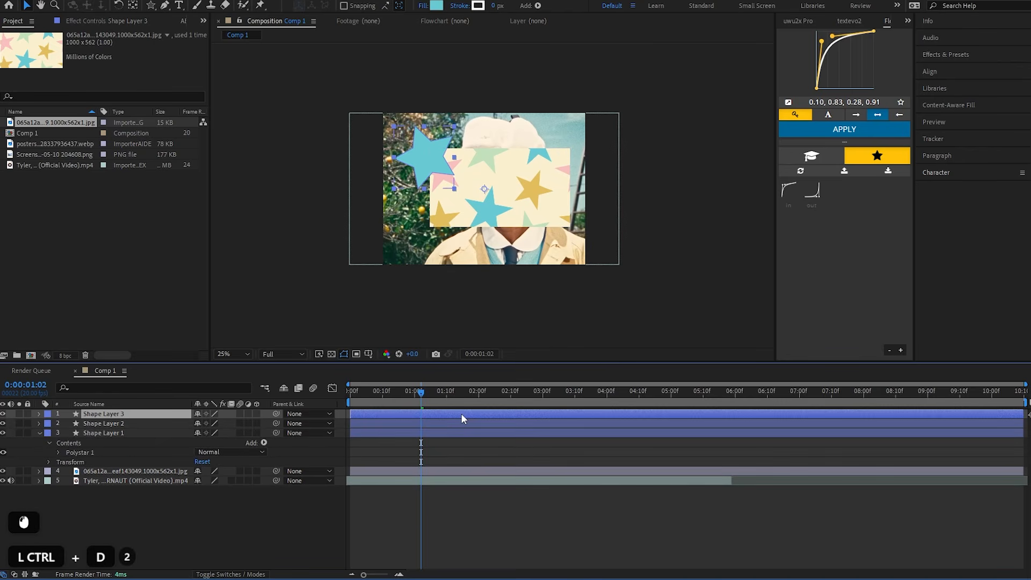
{"action": "key", "text": "ctrl+d"}
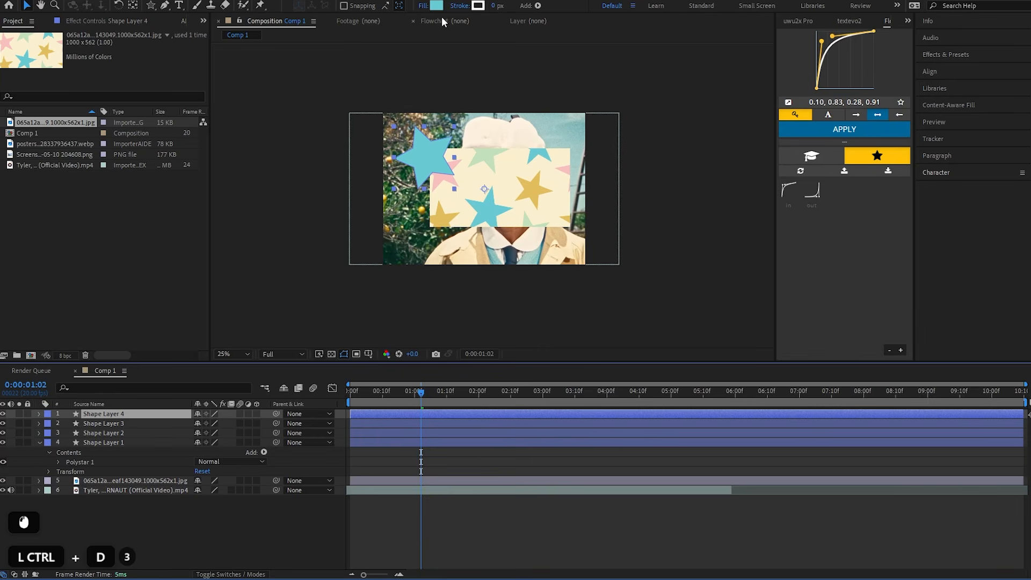
Set the fill of Shape Layer 4 to the mustard yellow sampled from the pattern image
{"action": "left_click", "coordinate": [436, 6]}
{"action": "left_click", "coordinate": [891, 215]}
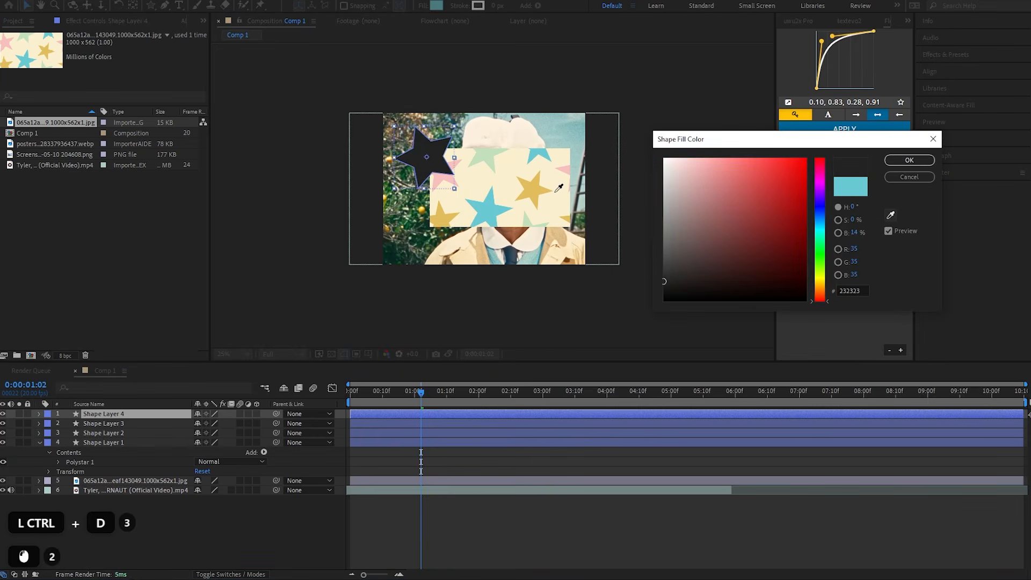
{"action": "left_click", "coordinate": [538, 188]}
{"action": "left_click", "coordinate": [909, 160]}
Set the fill of Shape Layer 3 to the pink sampled from the pattern image
{"action": "left_click", "coordinate": [376, 423]}
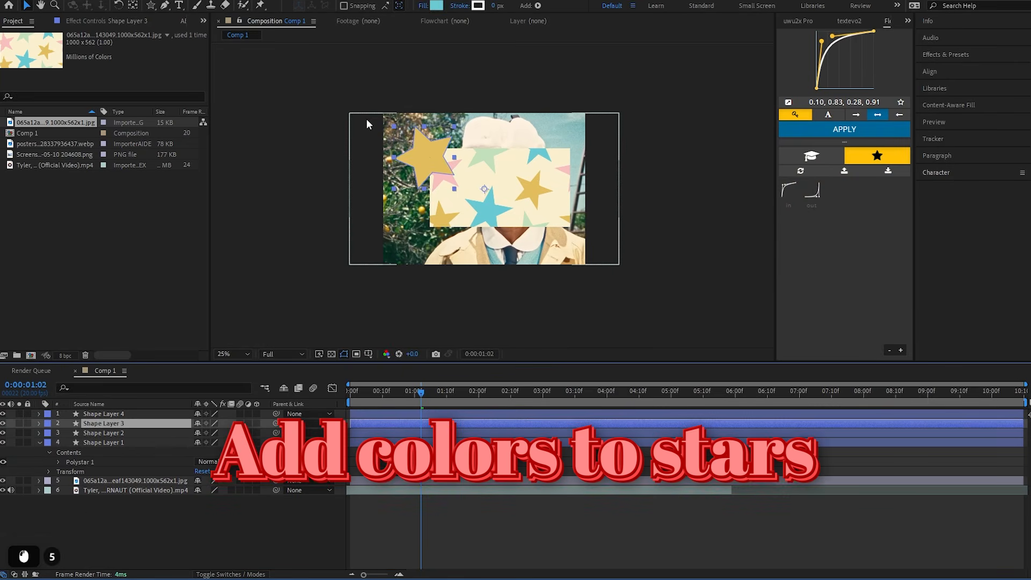
{"action": "left_click", "coordinate": [436, 5]}
{"action": "left_click", "coordinate": [891, 214]}
{"action": "left_click", "coordinate": [563, 170]}
{"action": "left_click", "coordinate": [907, 160]}
Hide Shape Layers 4 and 3 and set the fill of Shape Layer 2 to the light green sampled from the pattern
{"action": "left_click", "coordinate": [134, 433]}
{"action": "left_click", "coordinate": [3, 414]}
{"action": "left_click", "coordinate": [4, 423]}
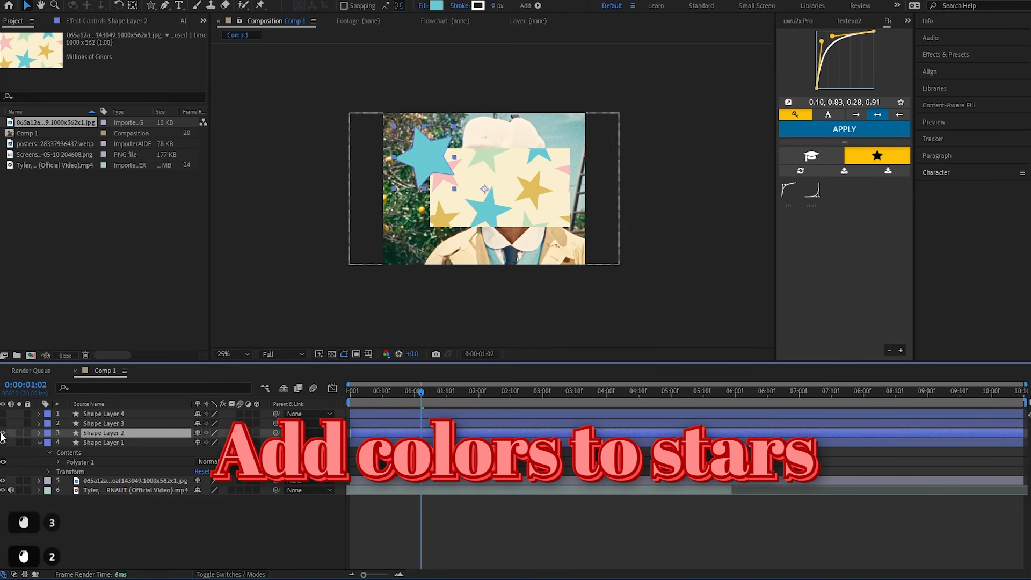
{"action": "left_click", "coordinate": [437, 5]}
{"action": "left_click", "coordinate": [891, 215]}
{"action": "left_click", "coordinate": [485, 159]}
{"action": "left_click", "coordinate": [909, 161]}
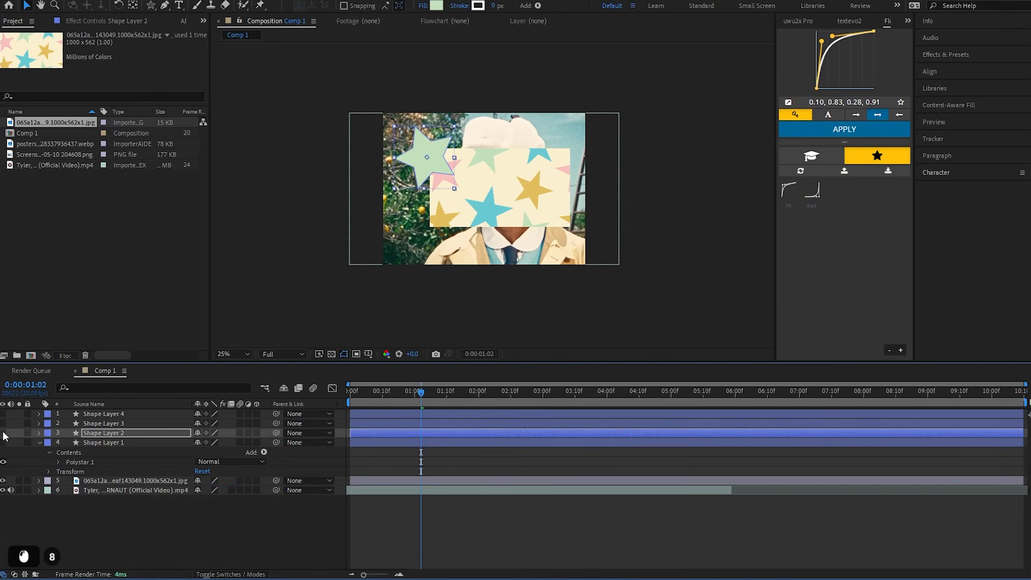
Toggle the visibility of the star layers to check the colour of each star
{"action": "left_click", "coordinate": [3, 433]}
{"action": "left_click", "coordinate": [4, 433]}
{"action": "left_click", "coordinate": [3, 433]}
{"action": "left_click", "coordinate": [3, 433]}
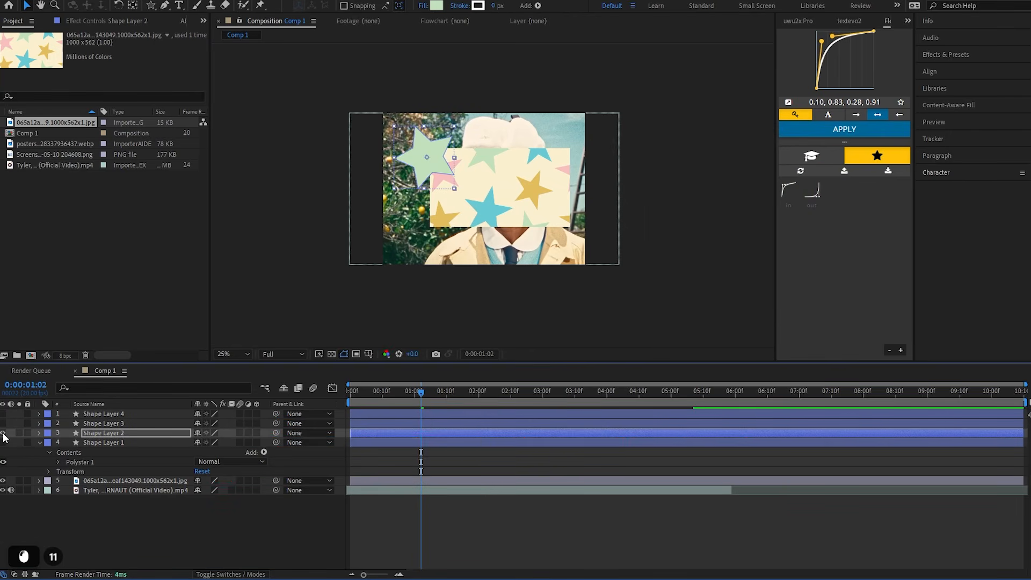
{"action": "left_click", "coordinate": [4, 433]}
{"action": "left_click", "coordinate": [3, 433]}
{"action": "left_click", "coordinate": [4, 433]}
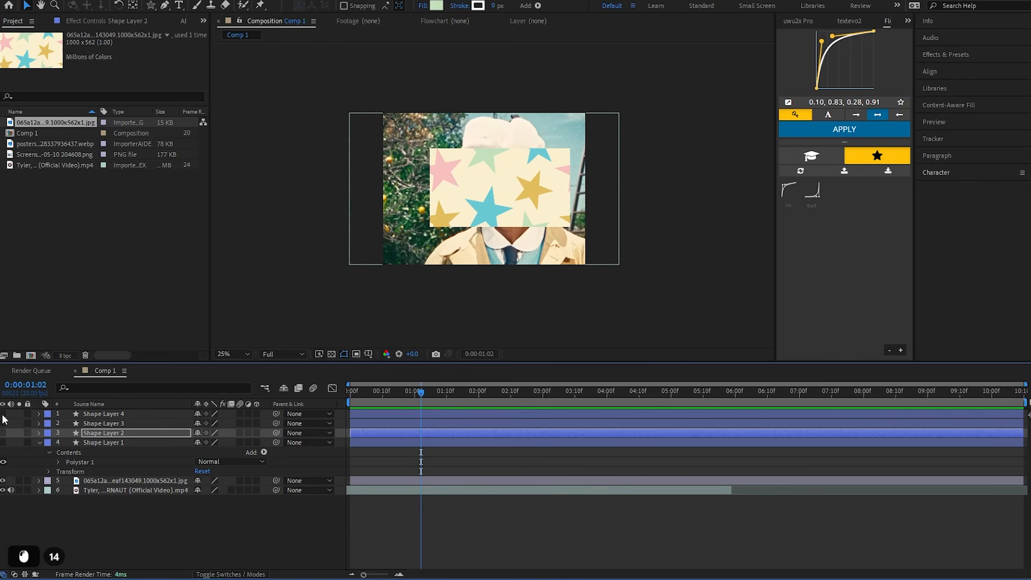
{"action": "left_click", "coordinate": [4, 414]}
{"action": "left_click", "coordinate": [3, 415]}
{"action": "left_click", "coordinate": [3, 415]}
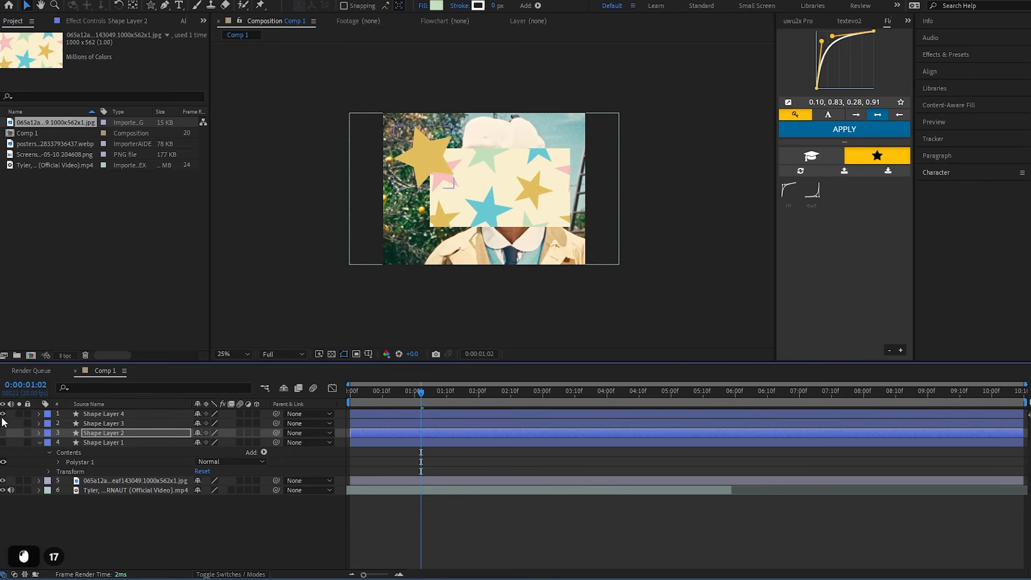
Turn on all four star layers, select Shape Layer 1, and undo back to showing only that star
{"action": "left_click_drag", "start_coordinate": [3, 423], "coordinate": [7, 442]}
{"action": "left_click", "coordinate": [107, 460]}
{"action": "left_click", "coordinate": [360, 453]}
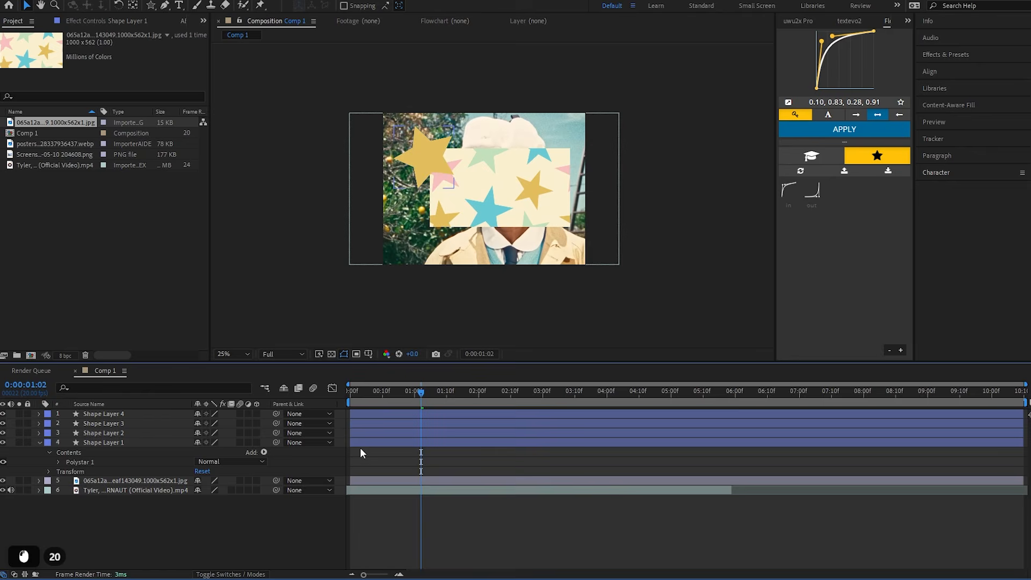
{"action": "left_click", "coordinate": [390, 443]}
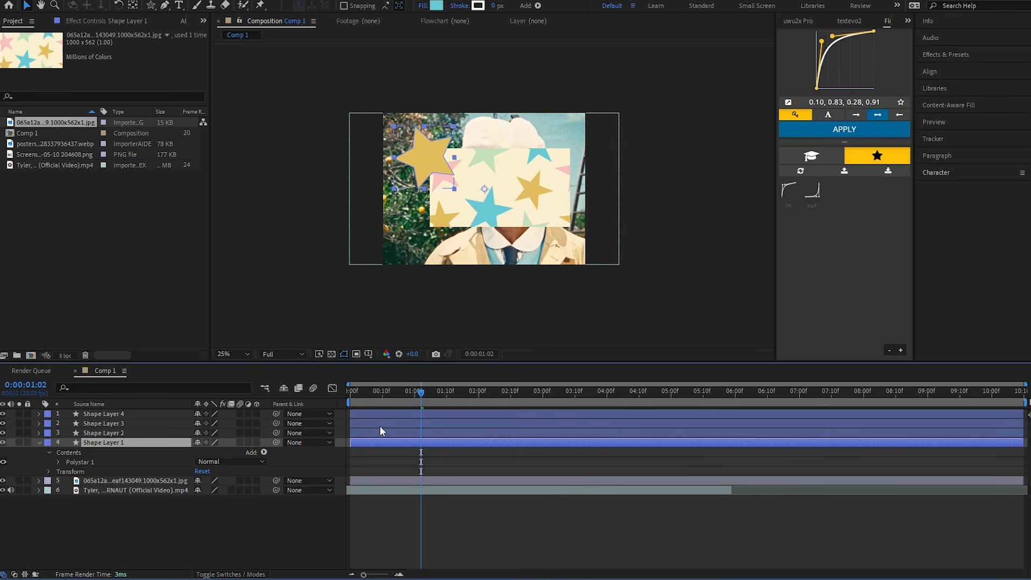
{"action": "key", "text": "ctrl+z"}
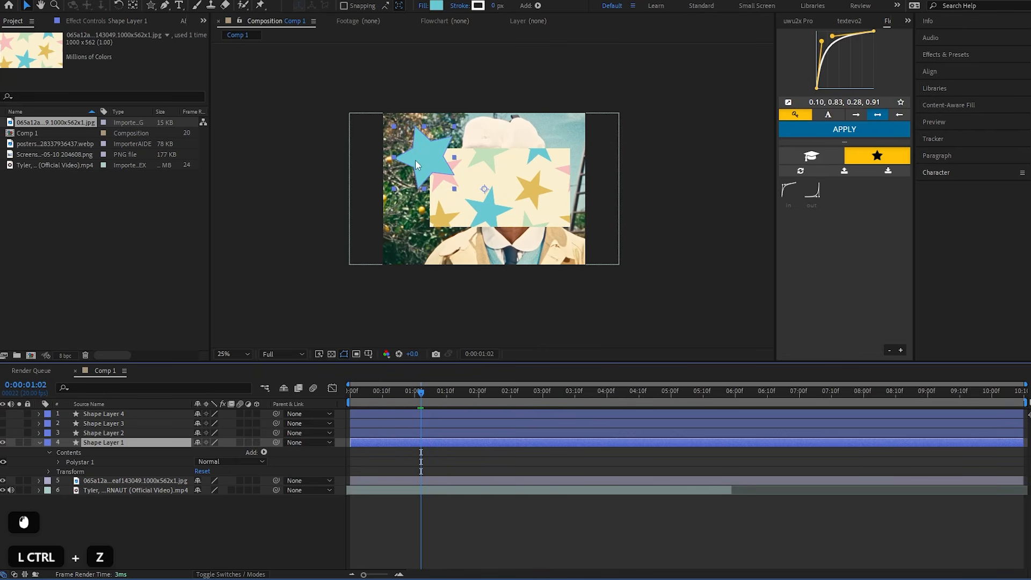
Set the label colour of Shape Layer 1 to Cyan to match its blue star
{"action": "left_click", "coordinate": [47, 444]}
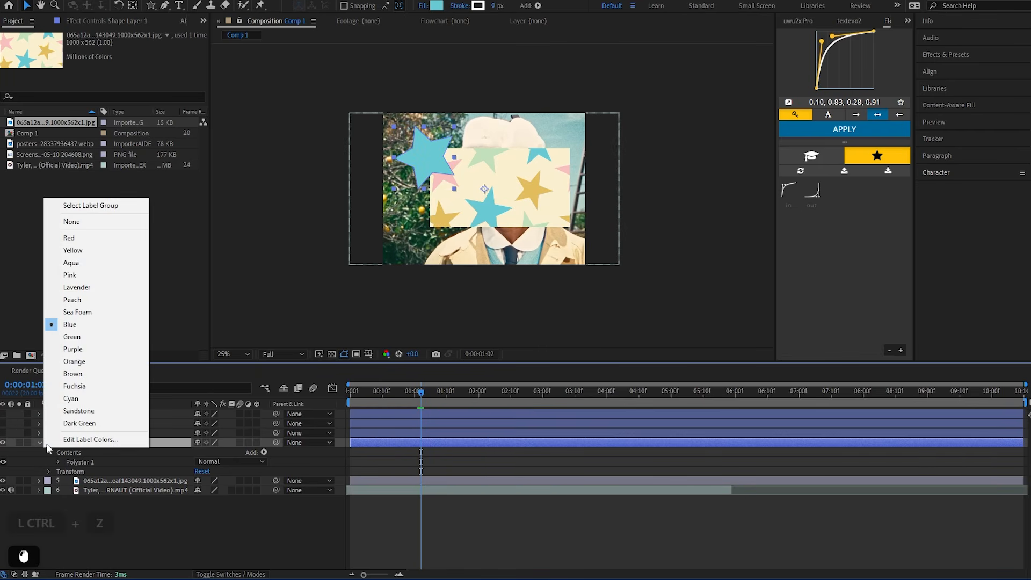
{"action": "left_click", "coordinate": [77, 400]}
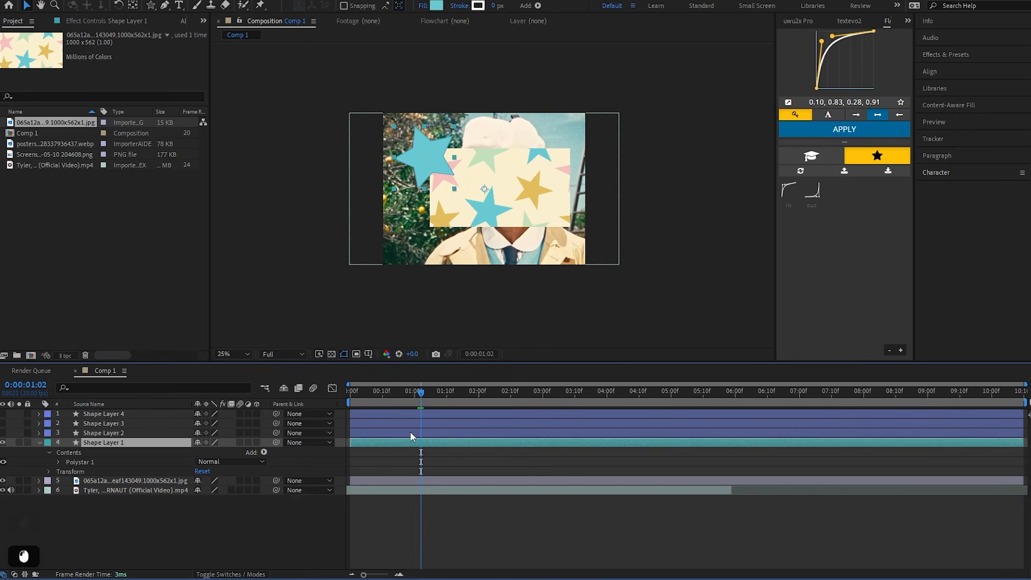
Hide Shape Layer 1, show Shape Layer 2 and set its label colour to Green to match its star
{"action": "left_click", "coordinate": [3, 442]}
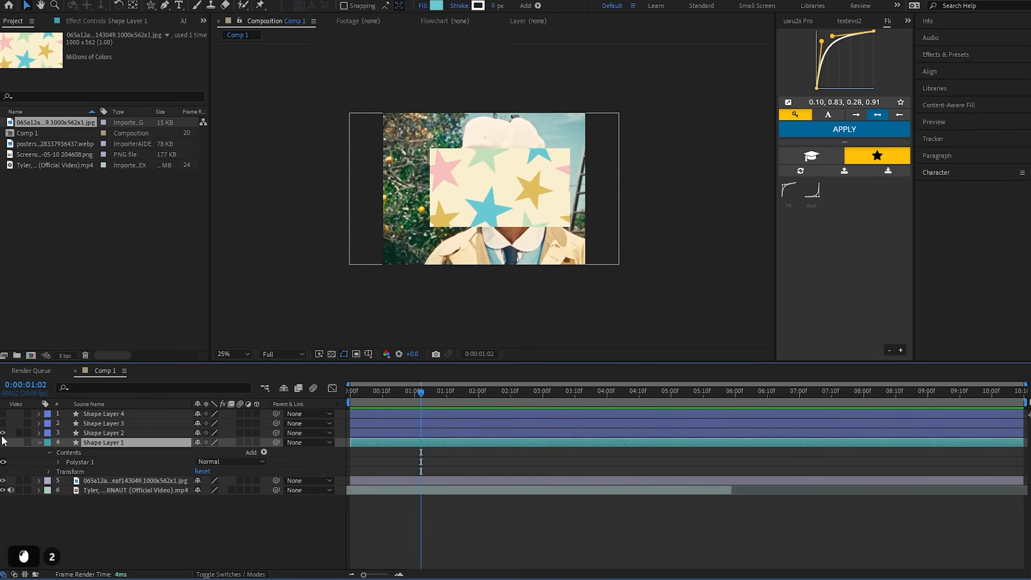
{"action": "left_click", "coordinate": [3, 433]}
{"action": "left_click", "coordinate": [48, 433]}
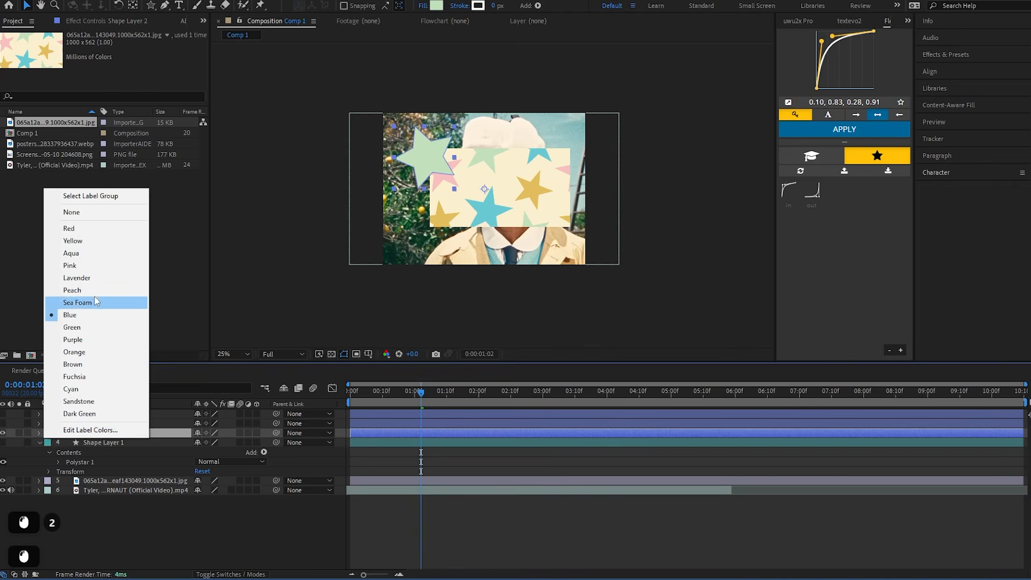
{"action": "left_click", "coordinate": [85, 329]}
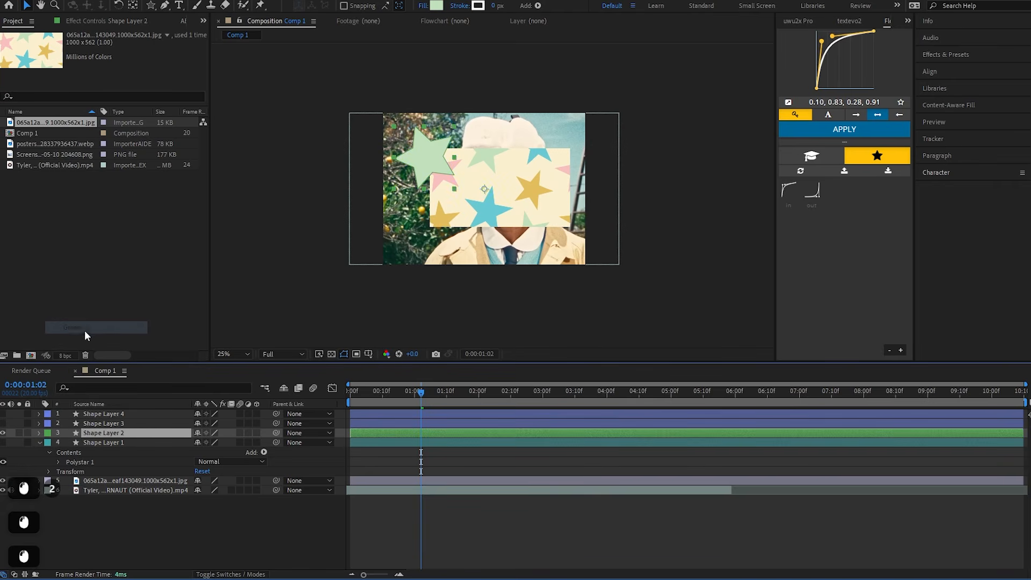
Hide Shape Layer 2, show Shape Layer 3 and set its label colour to Pink
{"action": "left_click", "coordinate": [3, 433]}
{"action": "left_click", "coordinate": [4, 423]}
{"action": "left_click", "coordinate": [47, 424]}
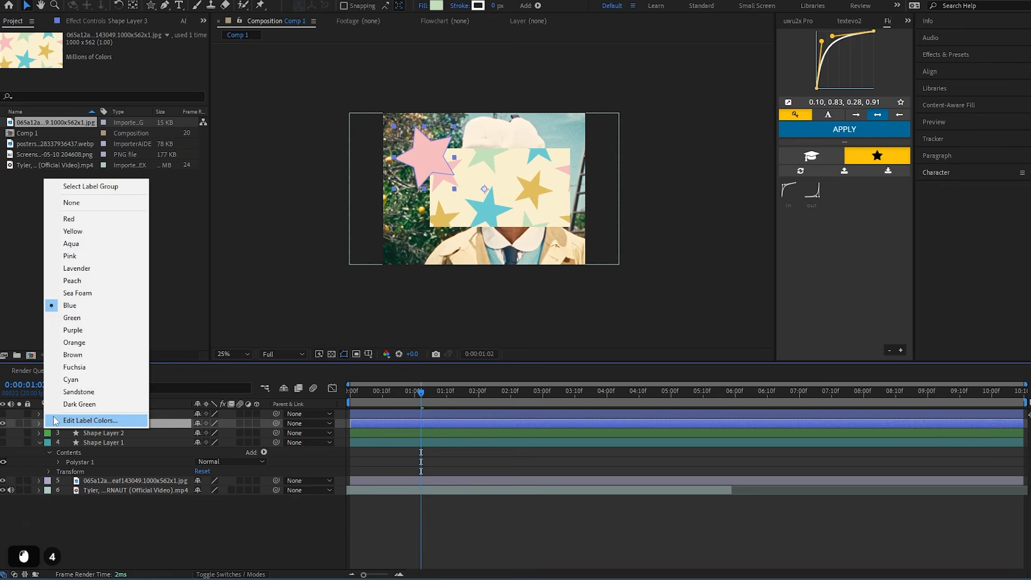
{"action": "left_click", "coordinate": [75, 257]}
Show Shape Layer 4 and set its label colour to Yellow
{"action": "left_click", "coordinate": [3, 413]}
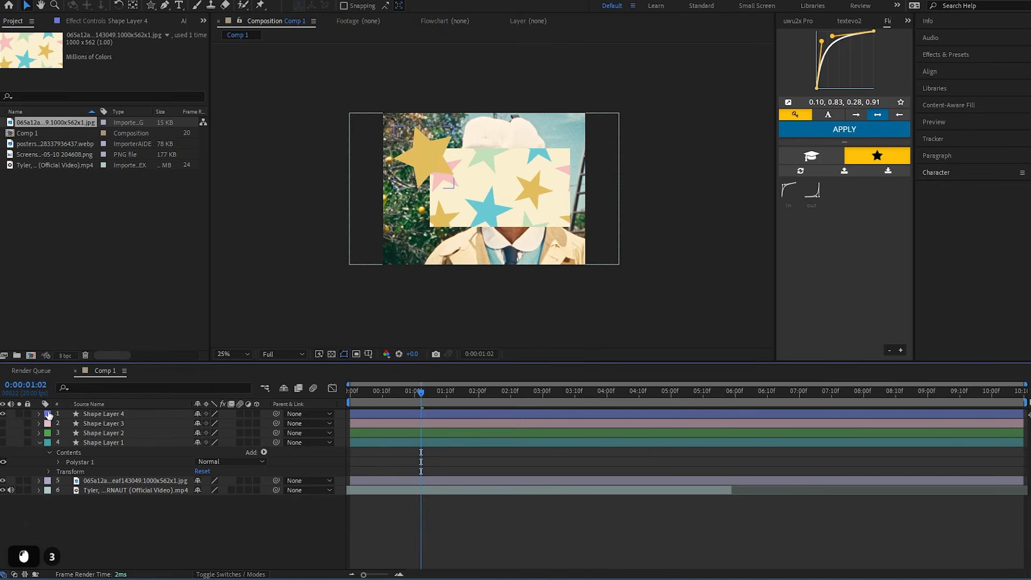
{"action": "left_click", "coordinate": [47, 413]}
{"action": "left_click", "coordinate": [163, 397]}
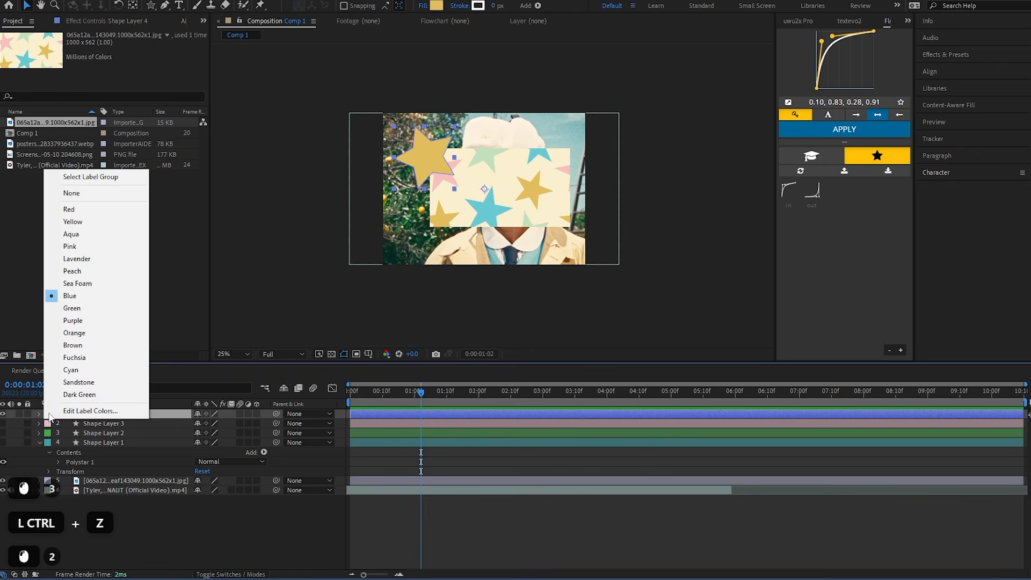
{"action": "left_click", "coordinate": [73, 222]}
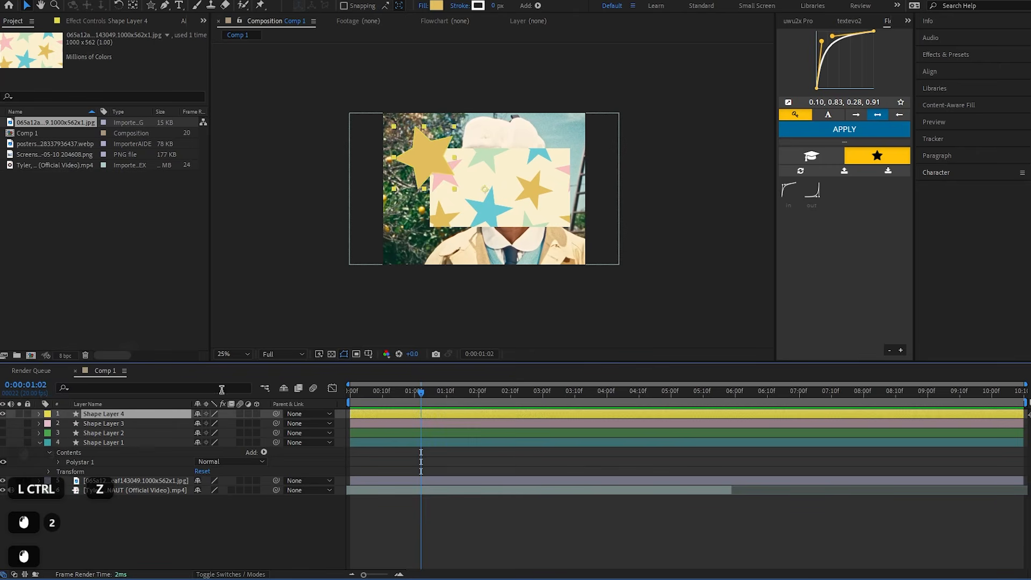
Check the star layers by hiding them one after another at 0:00:00:02, and leave all four visible and deselected
{"action": "left_click_drag", "start_coordinate": [409, 401], "coordinate": [352, 398]}
{"action": "left_click", "coordinate": [4, 413]}
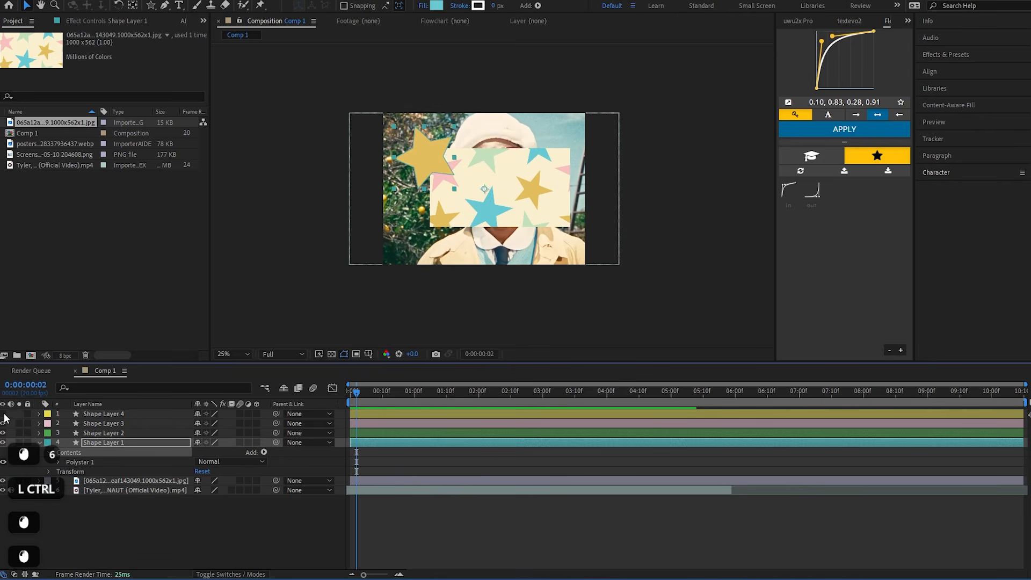
{"action": "left_click", "coordinate": [3, 424]}
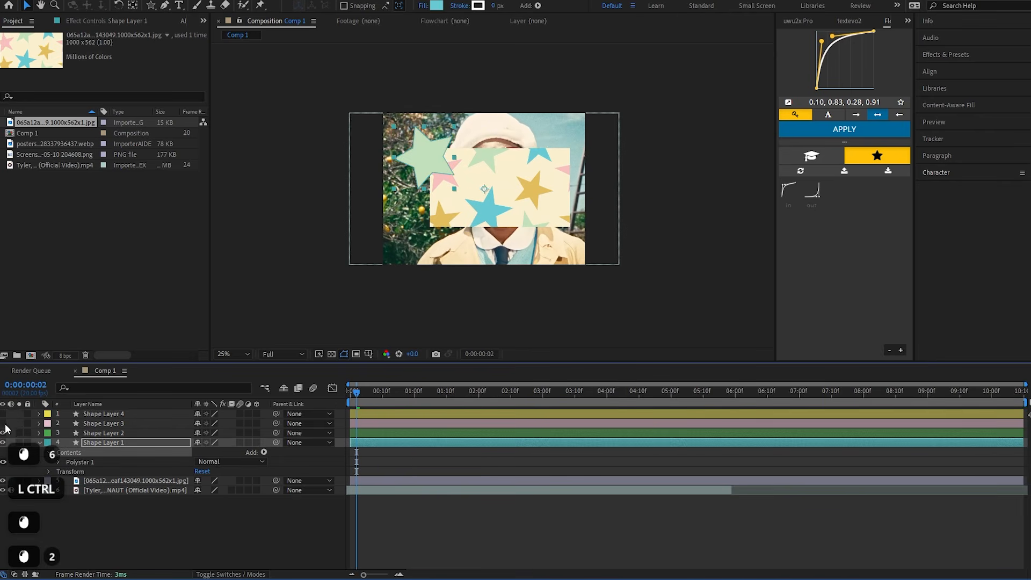
{"action": "left_click", "coordinate": [4, 424]}
{"action": "left_click", "coordinate": [3, 423]}
{"action": "left_click", "coordinate": [4, 433]}
{"action": "left_click", "coordinate": [4, 442]}
{"action": "left_click_drag", "start_coordinate": [3, 442], "coordinate": [4, 414]}
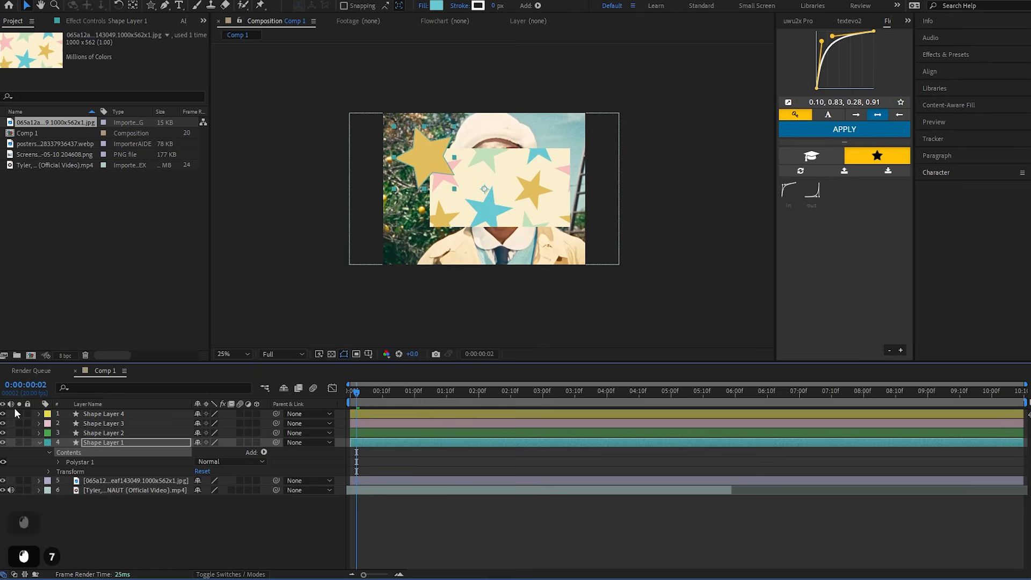
{"action": "left_click", "coordinate": [462, 464]}
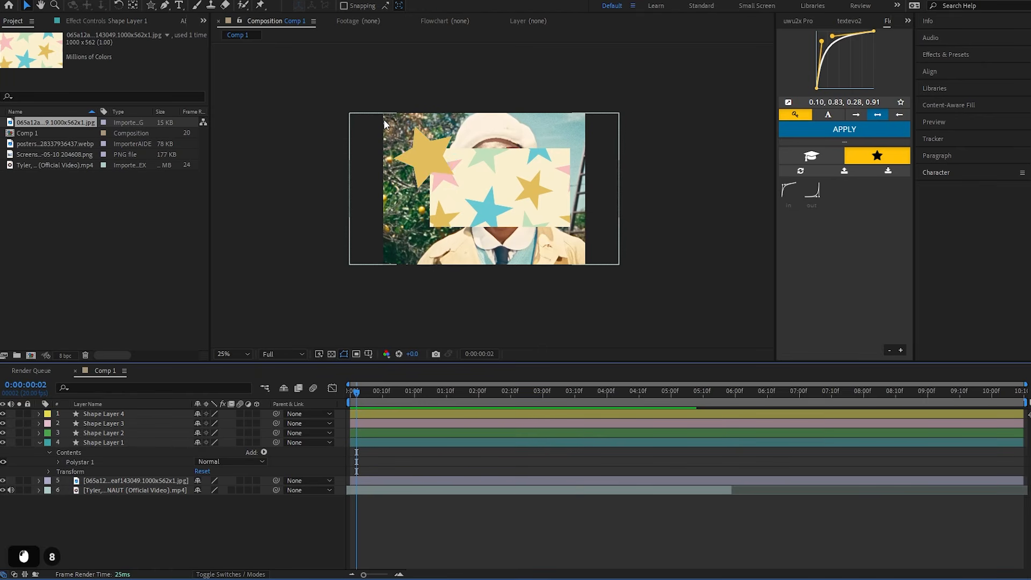
Select all four star layers and duplicate them twice to make three stars of each colour
{"action": "left_click", "coordinate": [398, 412]}
{"action": "left_click", "coordinate": [420, 397]}
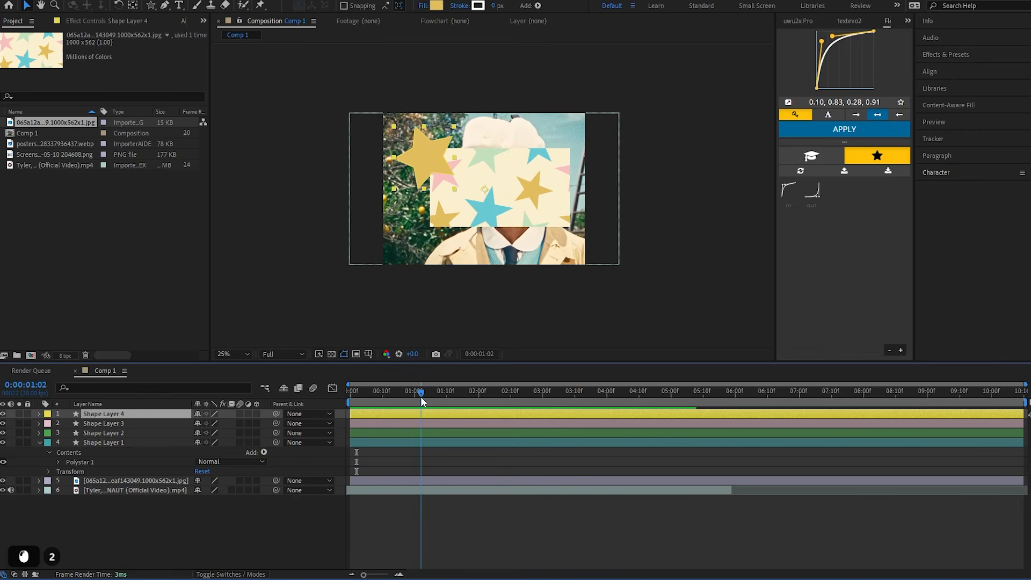
{"action": "left_click_drag", "start_coordinate": [425, 156], "coordinate": [432, 176]}
{"action": "key", "text": "ctrl+z"}
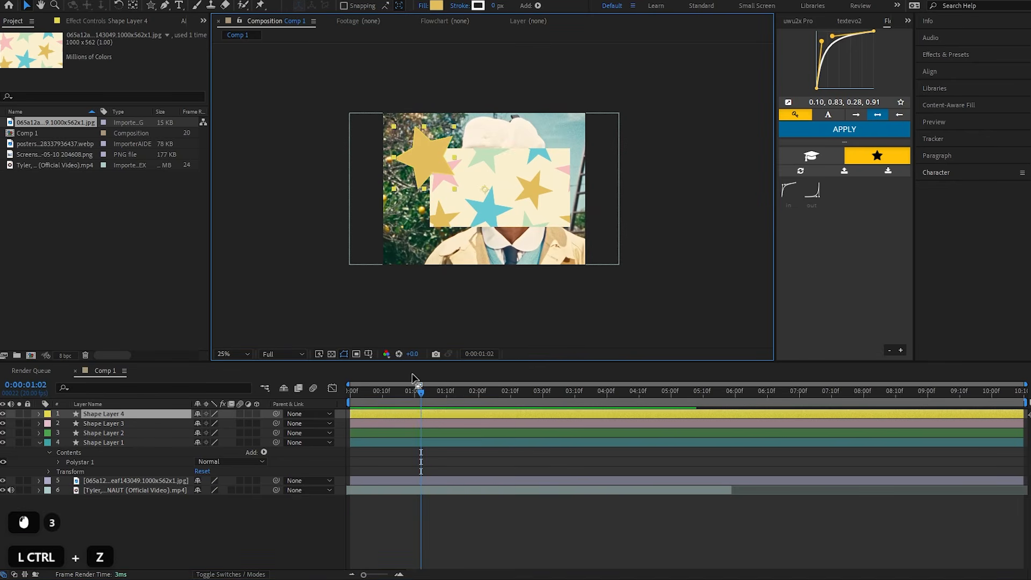
{"action": "left_click", "coordinate": [120, 443], "text": "shift"}
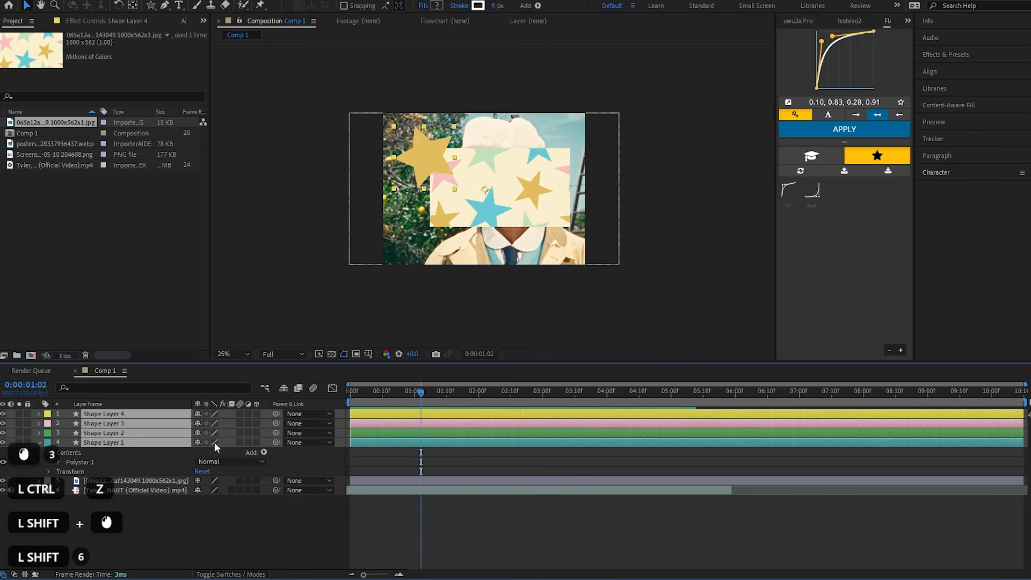
{"action": "key", "text": "ctrl+shift+d"}
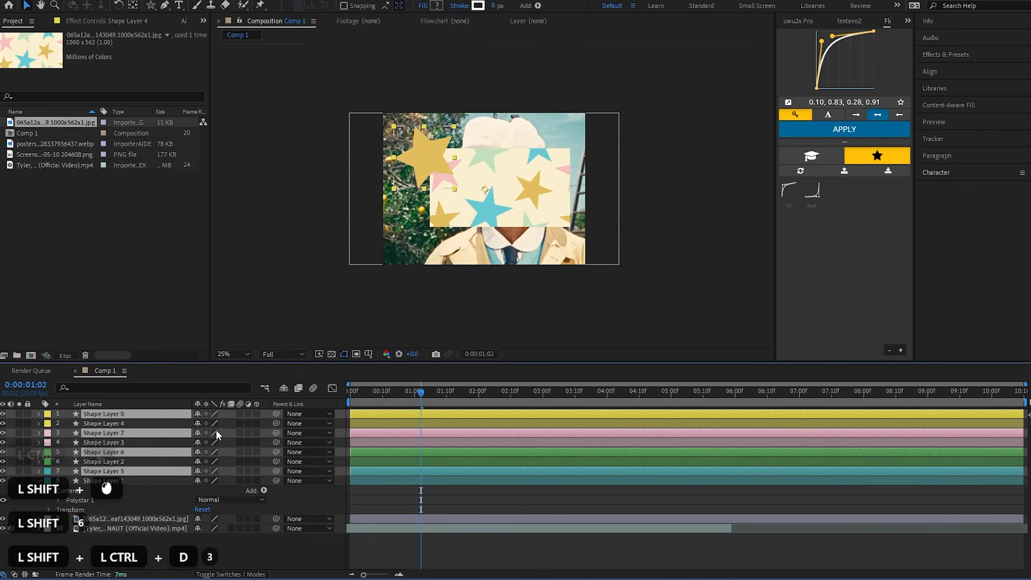
{"action": "key", "text": "ctrl+shift+d"}
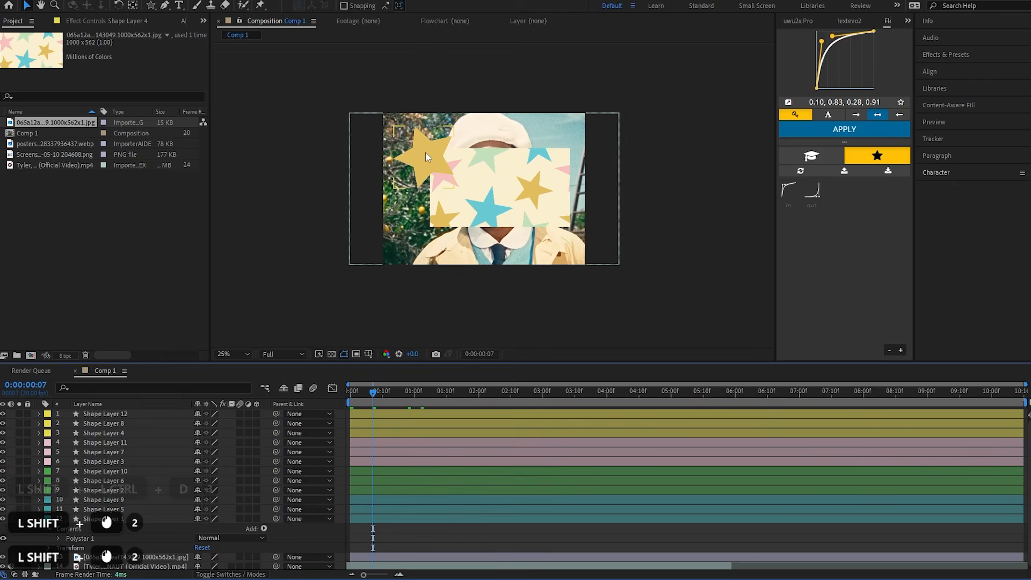
Spread the star copies across the video frame and delete the reference star pattern layer
{"action": "left_click", "coordinate": [421, 171]}
{"action": "left_click_drag", "start_coordinate": [420, 169], "coordinate": [476, 185]}
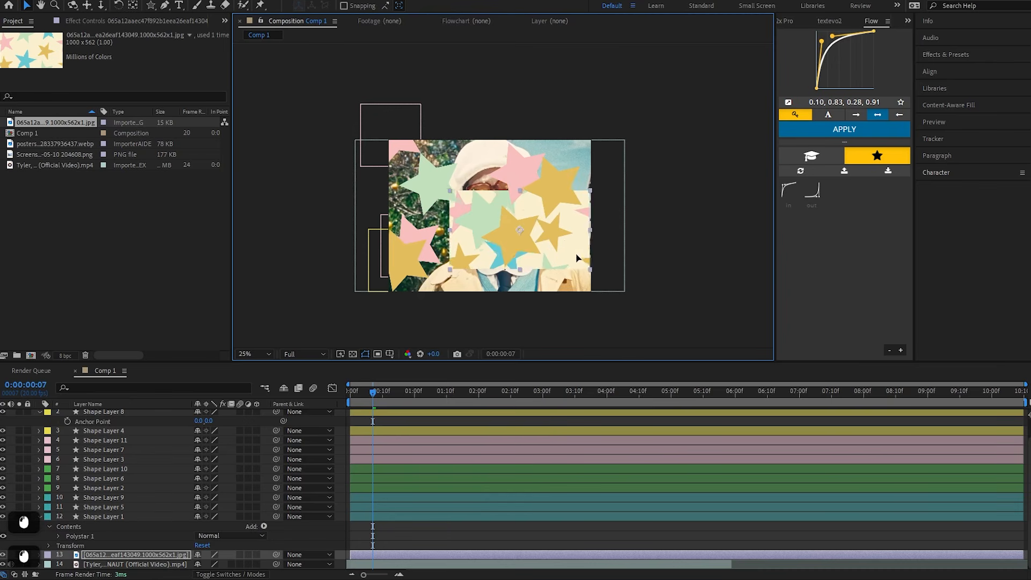
{"action": "key", "text": "BackSpace"}
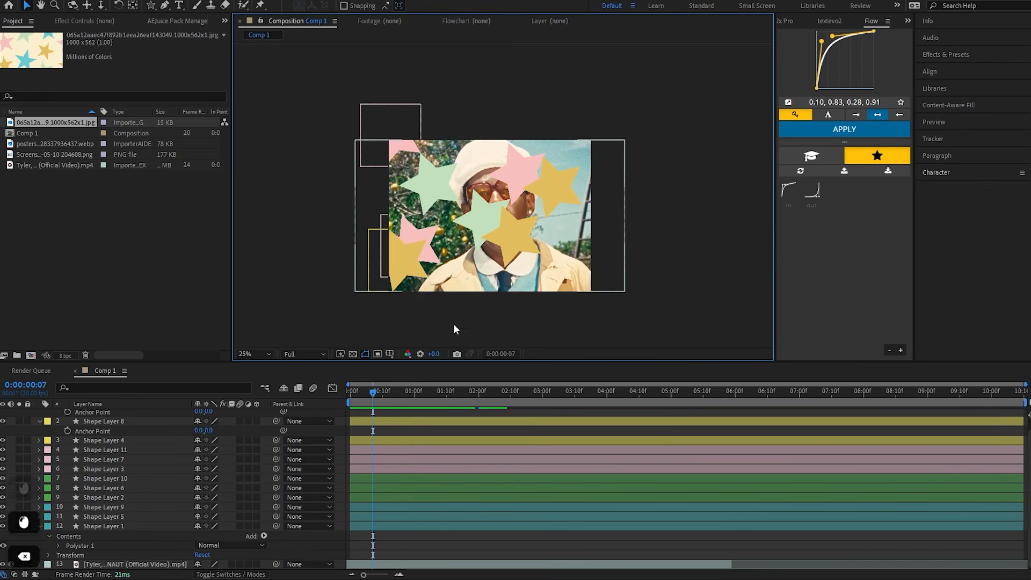
Move the yellow star of Shape Layer 8 to the lower middle of the video frame, with the current time at 0:00:00:15
{"action": "left_click", "coordinate": [392, 401]}
{"action": "left_click_drag", "start_coordinate": [430, 395], "coordinate": [256, 397]}
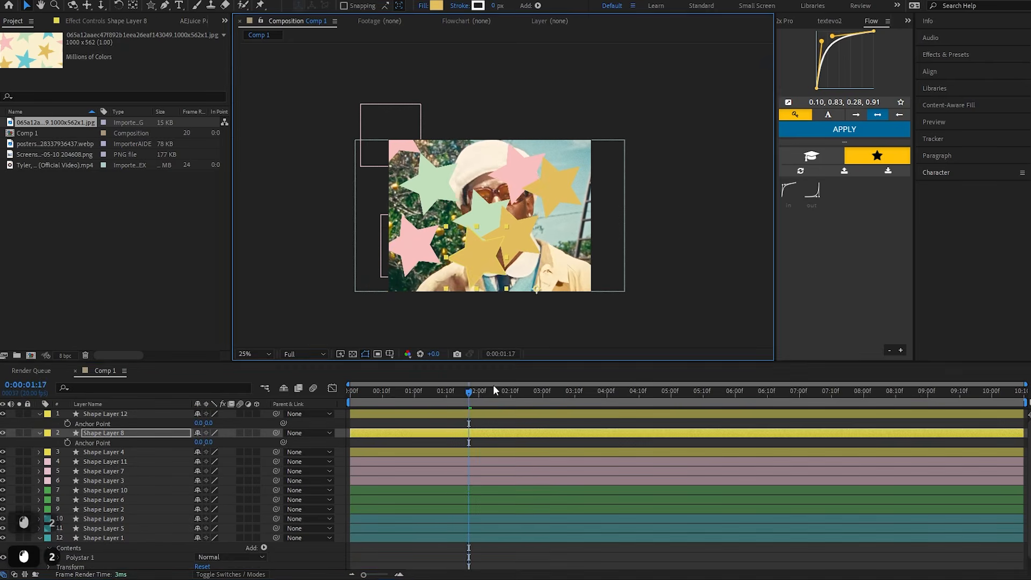
{"action": "left_click_drag", "start_coordinate": [472, 391], "coordinate": [392, 376]}
{"action": "left_click", "coordinate": [482, 256]}
{"action": "mouse_move", "coordinate": [482, 256]}
{"action": "left_mouse_down"}
{"action": "mouse_move", "coordinate": [518, 259]}
{"action": "mouse_move", "coordinate": [481, 261]}
{"action": "left_mouse_up"}
{"action": "key", "text": "Page_Down"}
{"action": "key", "text": "Page_Down"}
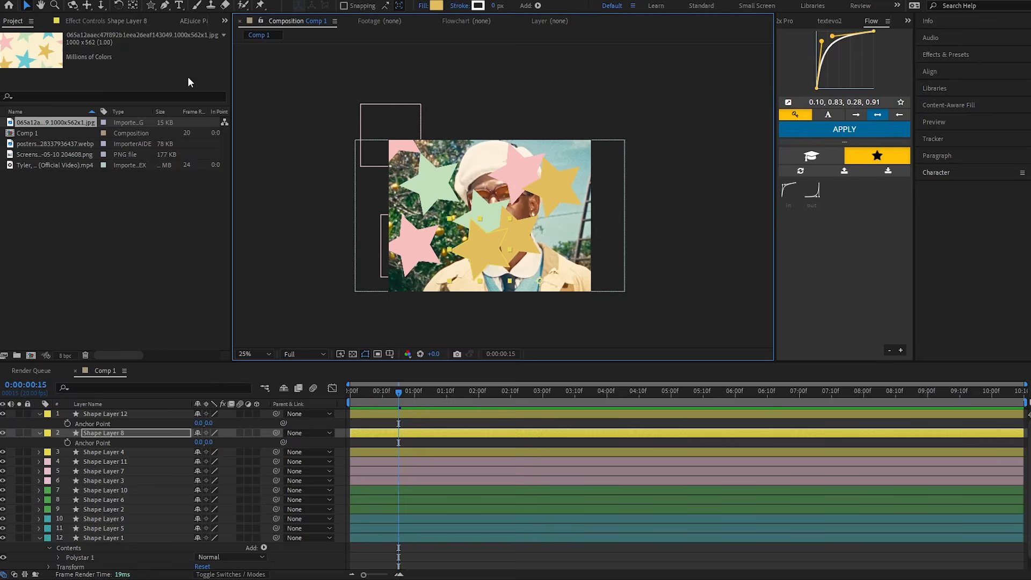
Centre the anchor point of Shape Layer 8 on its star with the AEJuice anchor point tool
{"action": "left_click", "coordinate": [194, 21]}
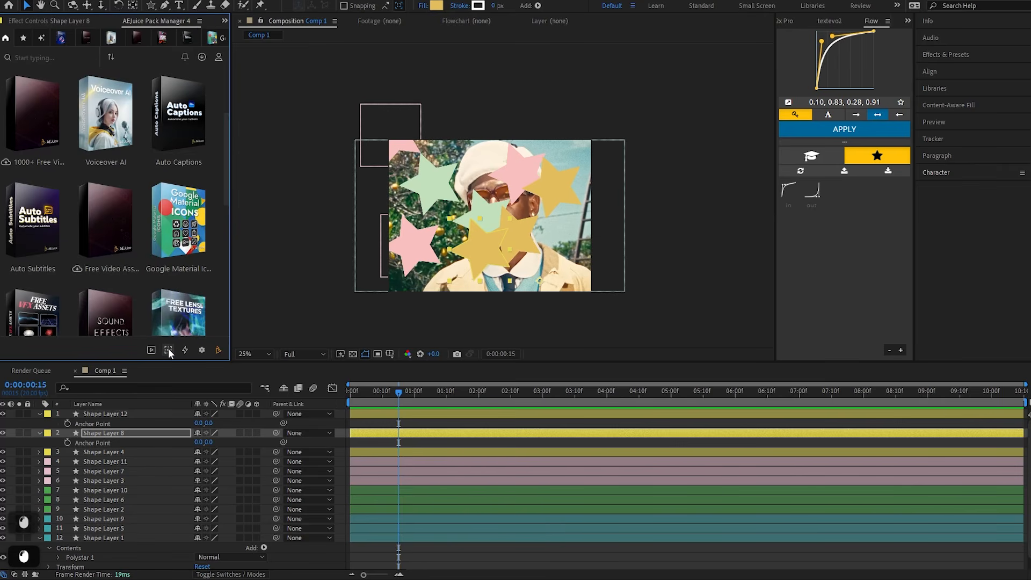
{"action": "mouse_move", "coordinate": [168, 349]}
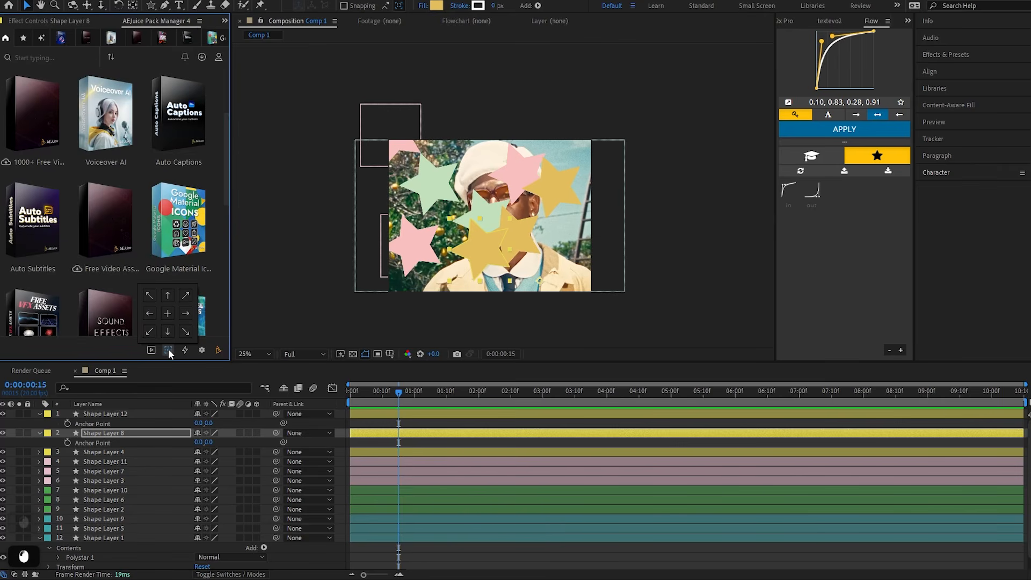
{"action": "left_click", "coordinate": [167, 314]}
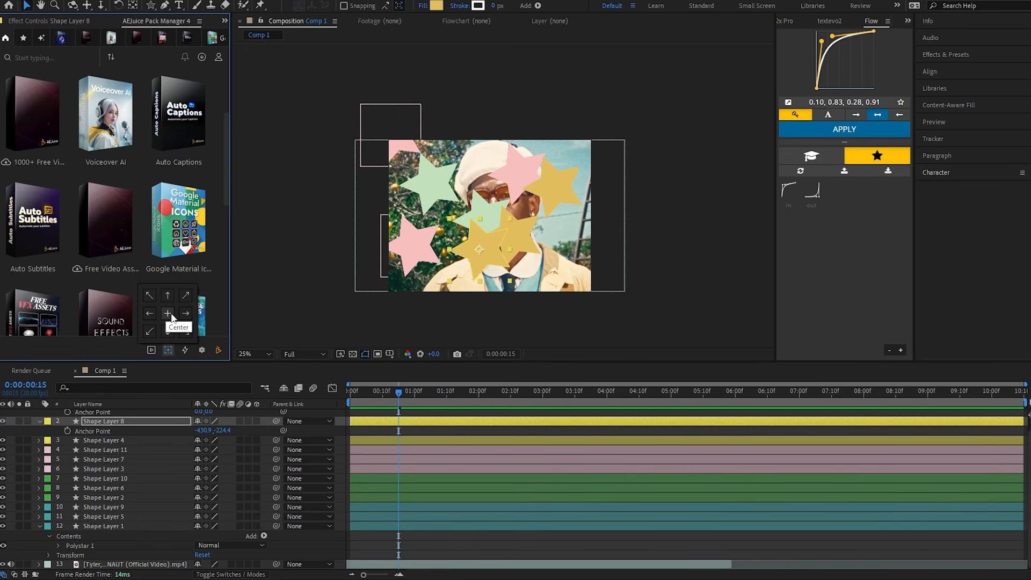
Select all twelve star layers, from Shape Layer 12 to Shape Layer 1, and centre their anchor points
{"action": "scroll", "coordinate": [156, 423], "scroll_direction": "up", "scroll_amount": 3}
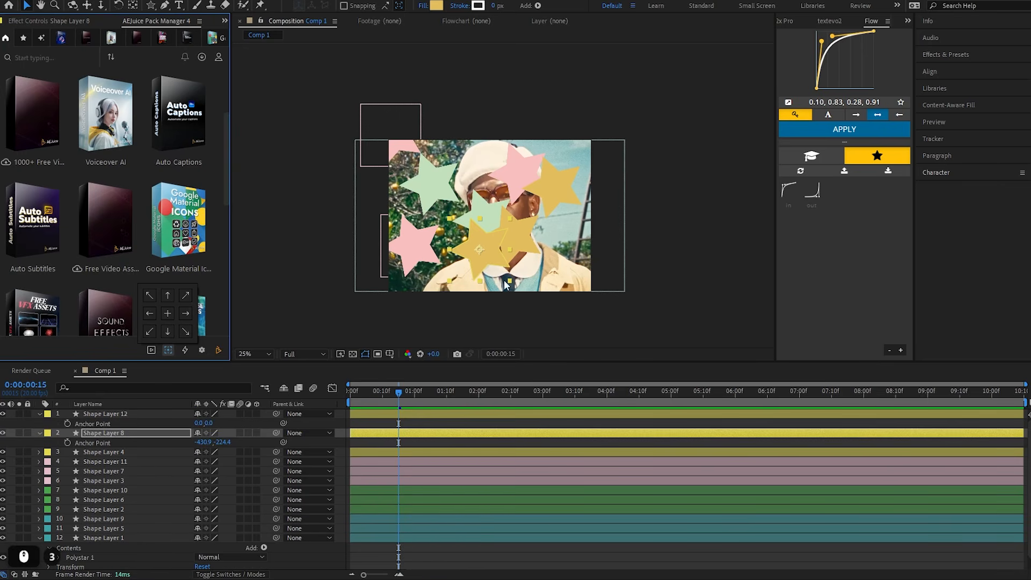
{"action": "left_click", "coordinate": [114, 412]}
{"action": "scroll", "coordinate": [116, 416], "scroll_direction": "down", "scroll_amount": 3}
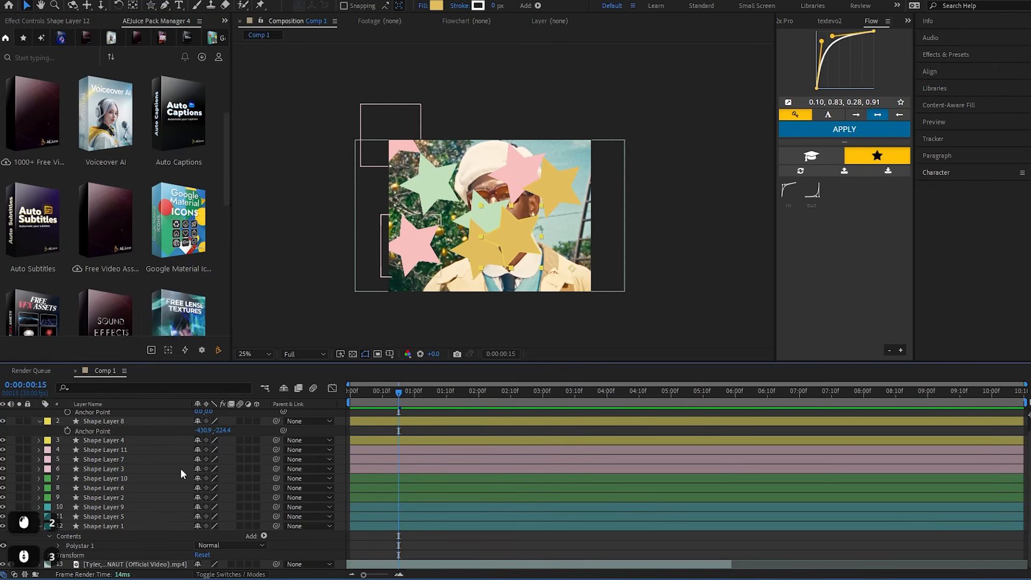
{"action": "left_click", "coordinate": [118, 526], "text": "shift"}
{"action": "scroll", "coordinate": [120, 524], "scroll_direction": "up", "scroll_amount": 3}
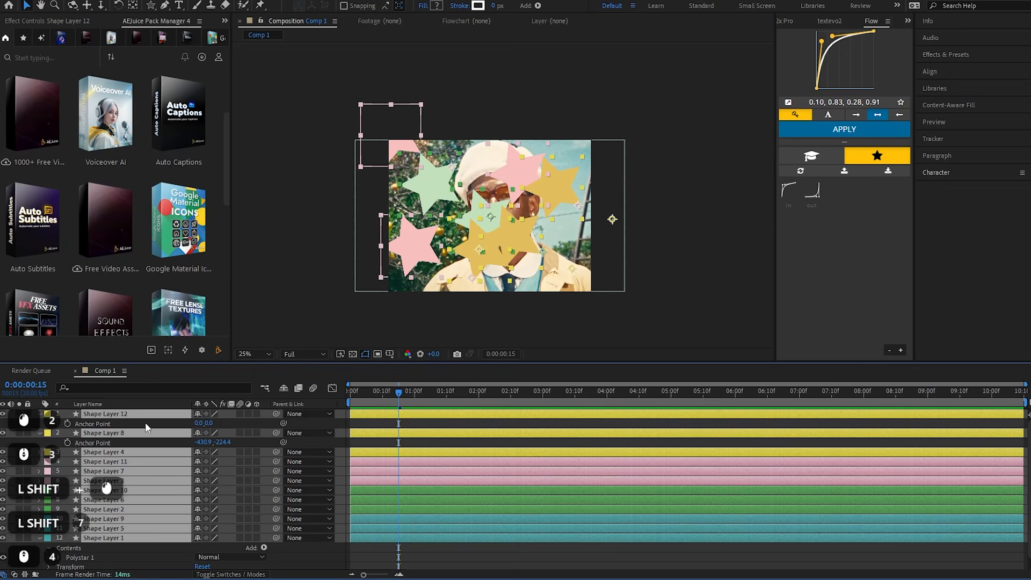
{"action": "scroll", "coordinate": [157, 533], "scroll_direction": "down", "scroll_amount": 2}
{"action": "scroll", "coordinate": [157, 528], "scroll_direction": "up", "scroll_amount": 4}
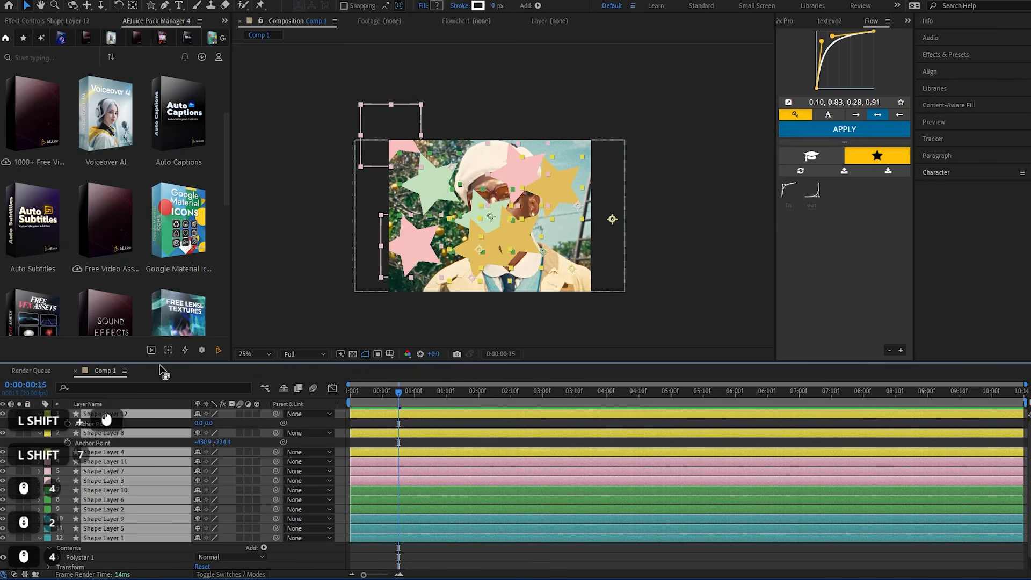
{"action": "left_click", "coordinate": [168, 350]}
{"action": "left_click", "coordinate": [169, 315]}
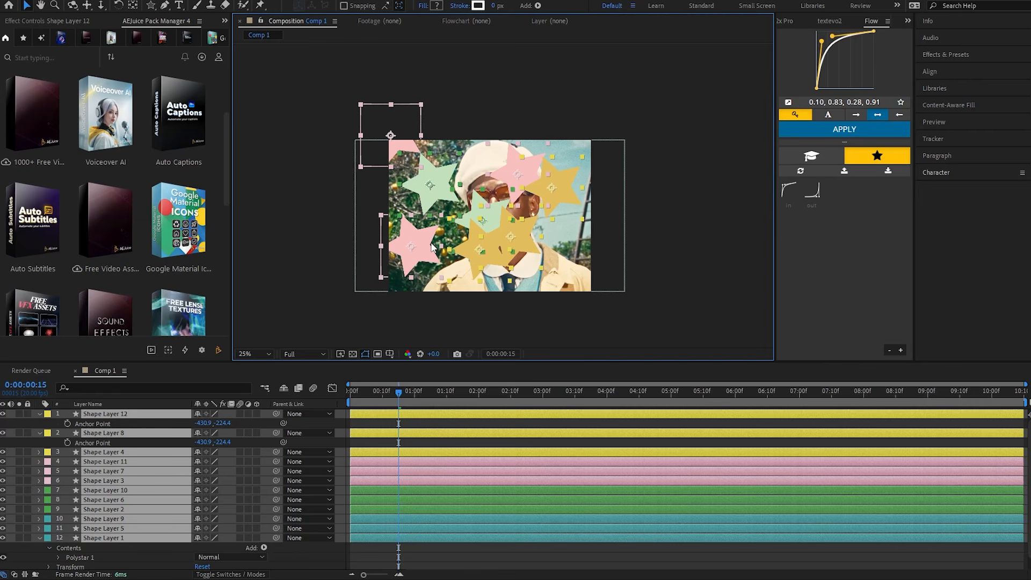
Set the Scale of all twelve star layers to 50%, deselect them and return the current time to 0:00:00:02
{"action": "left_click", "coordinate": [449, 440]}
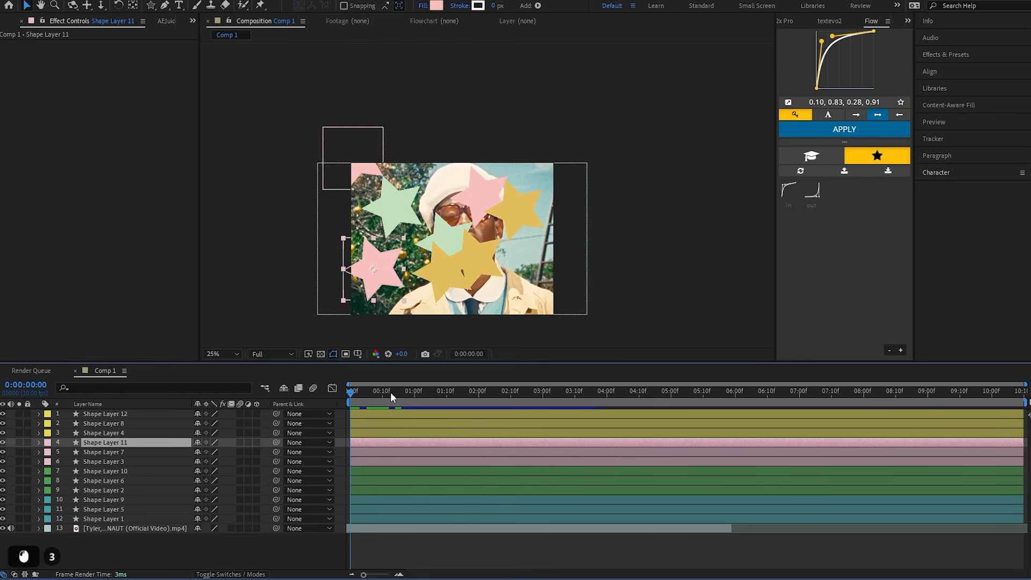
{"action": "left_click", "coordinate": [386, 393]}
{"action": "left_click", "coordinate": [385, 414]}
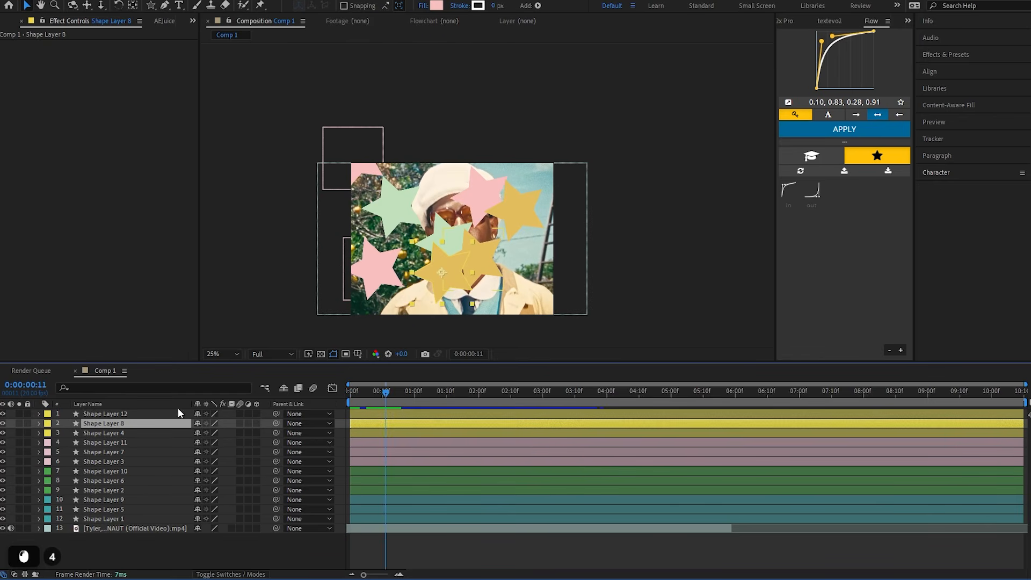
{"action": "left_click", "coordinate": [149, 404]}
{"action": "left_click", "coordinate": [147, 520], "text": "shift"}
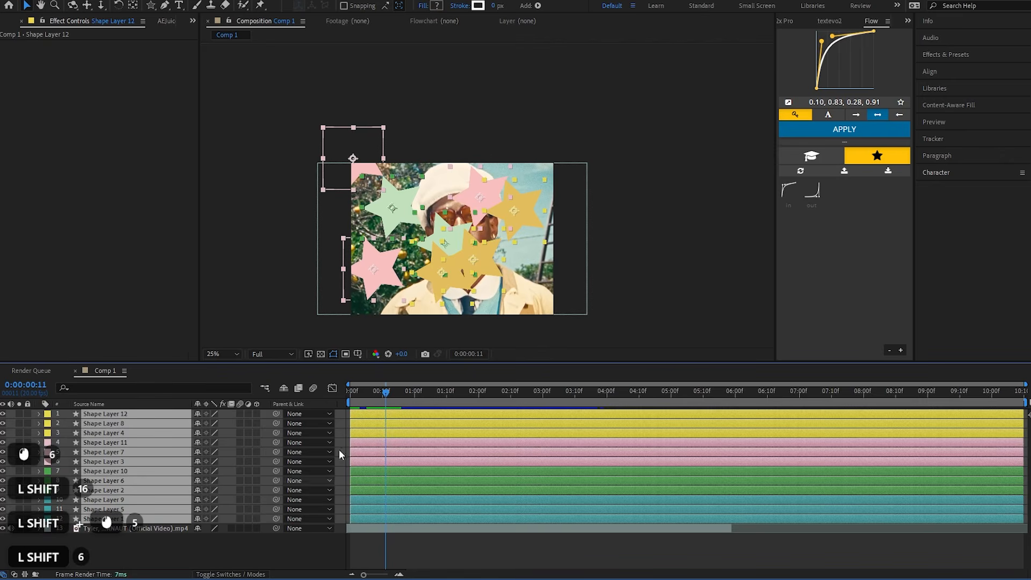
{"action": "key", "text": "s"}
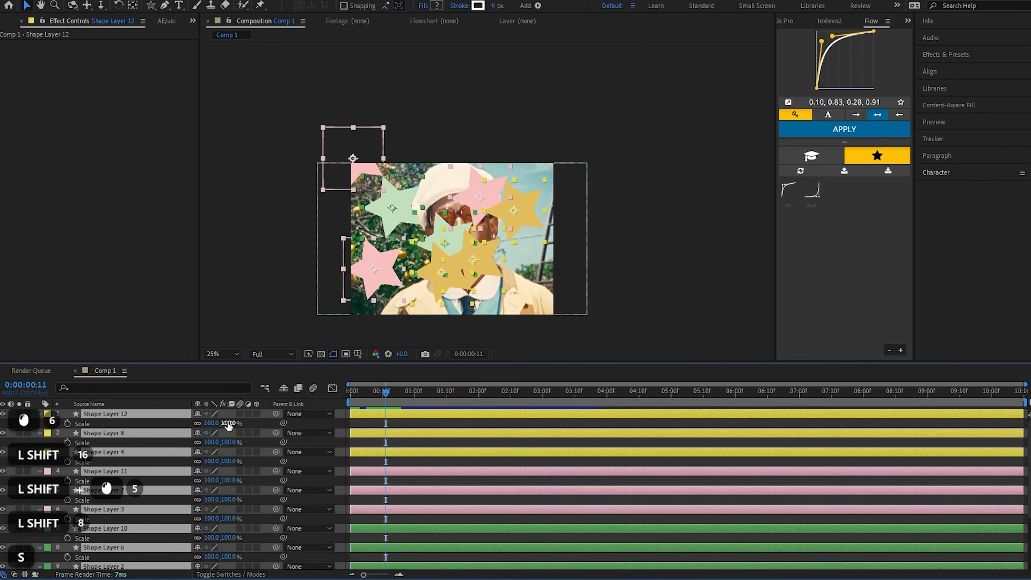
{"action": "left_click_drag", "start_coordinate": [228, 424], "coordinate": [206, 425]}
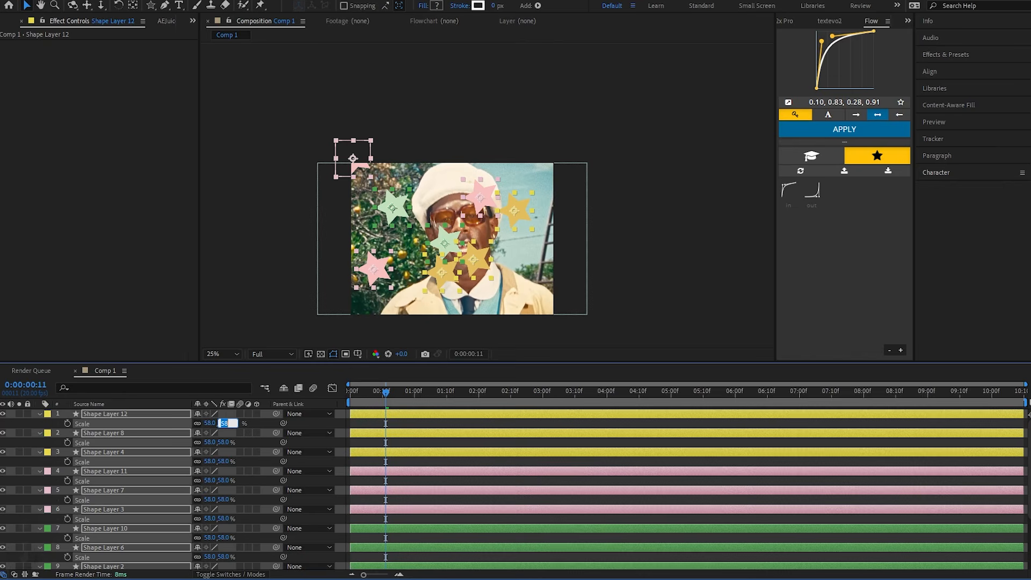
{"action": "type", "text": "50"}
{"action": "key", "text": "Return"}
{"action": "left_click", "coordinate": [262, 256]}
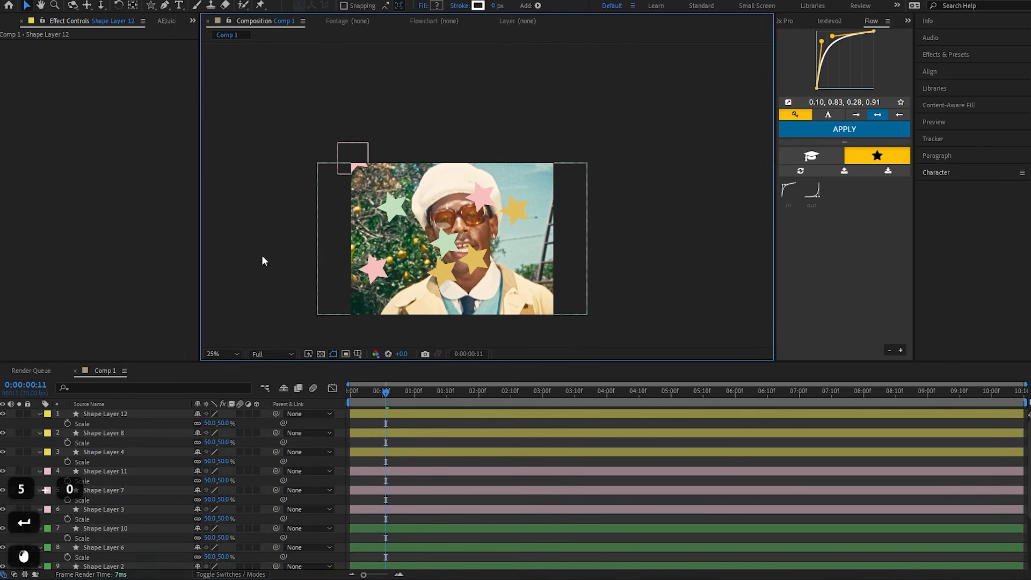
{"action": "left_click_drag", "start_coordinate": [383, 396], "coordinate": [356, 396]}
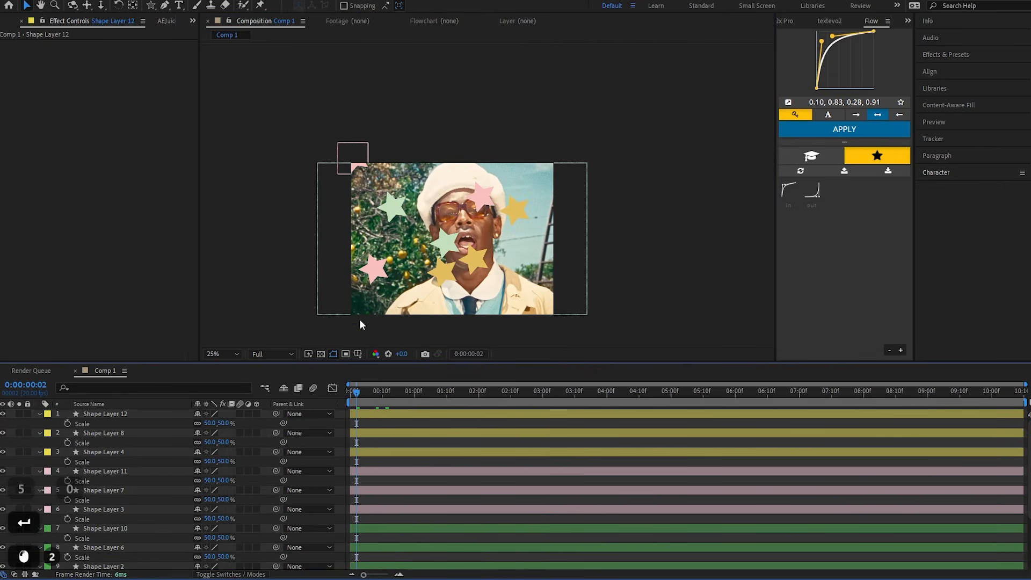
{"action": "scroll", "coordinate": [261, 473], "scroll_direction": "down", "scroll_amount": 6}
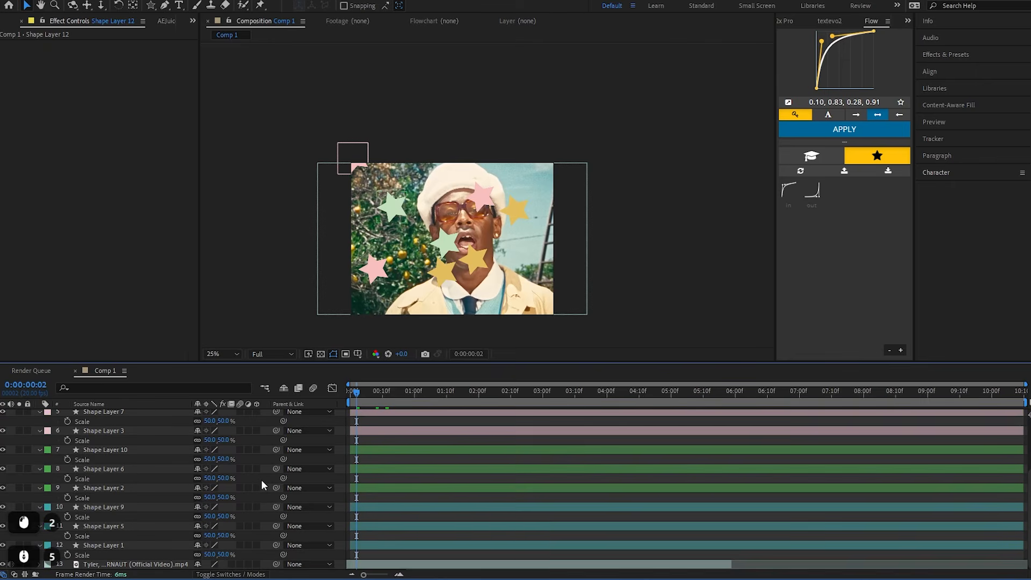
{"action": "scroll", "coordinate": [270, 477], "scroll_direction": "up", "scroll_amount": 7}
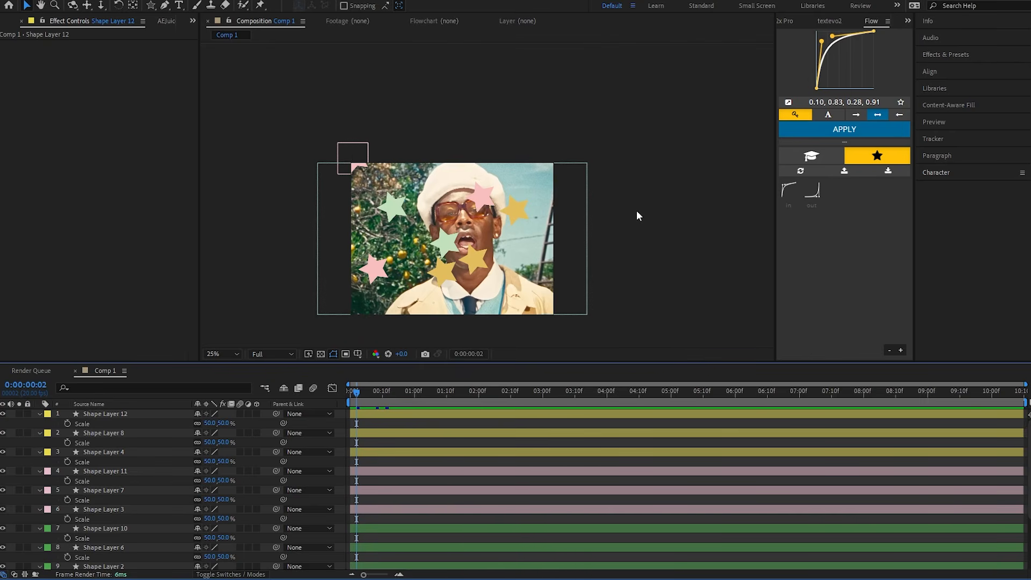
{"action": "left_click_drag", "start_coordinate": [372, 394], "coordinate": [388, 395]}
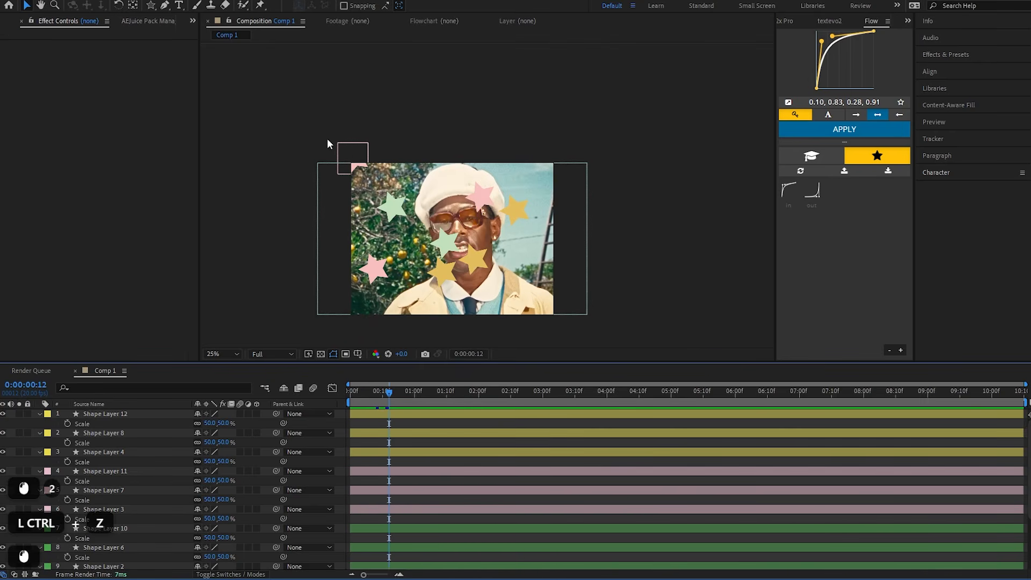
Create a two-node camera layer named Camera 1 with the 50mm preset
{"action": "right_click", "coordinate": [254, 157]}
{"action": "mouse_move", "coordinate": [288, 170]}
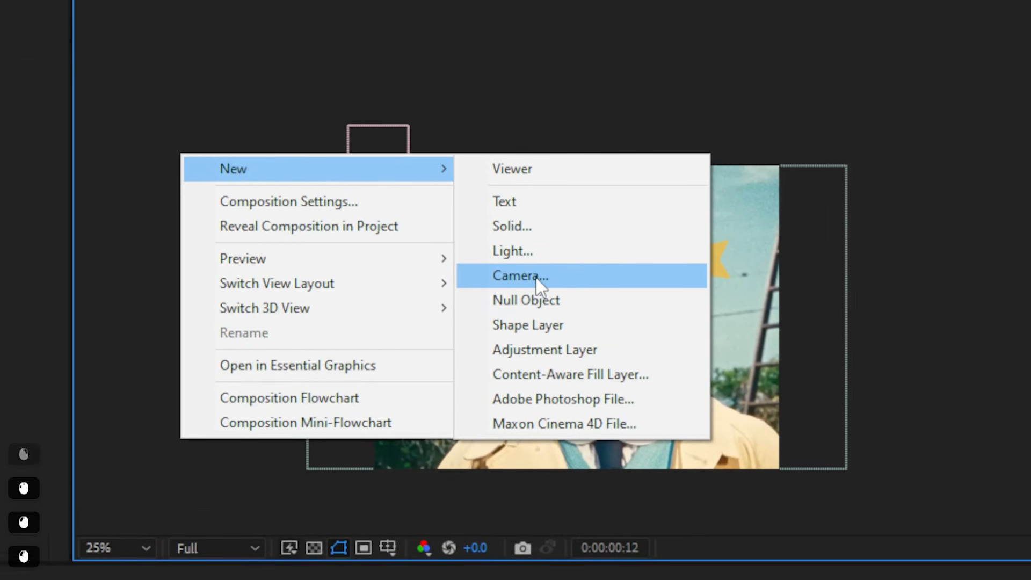
{"action": "left_click", "coordinate": [692, 379]}
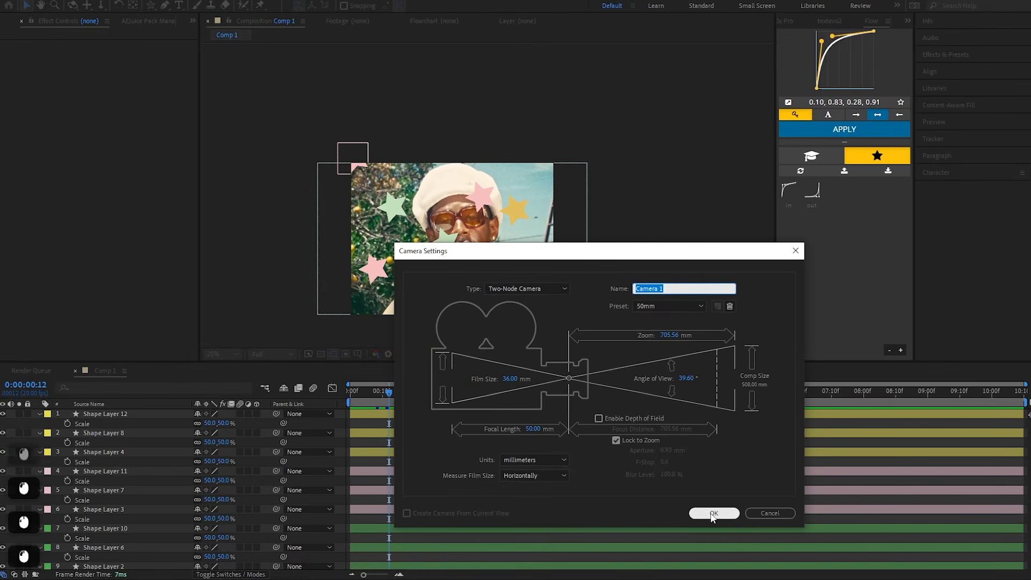
{"action": "left_click", "coordinate": [715, 511]}
Return the current time to 0:00:00:00 and add a null object to the composition
{"action": "key", "text": "Home"}
{"action": "right_click", "coordinate": [260, 187]}
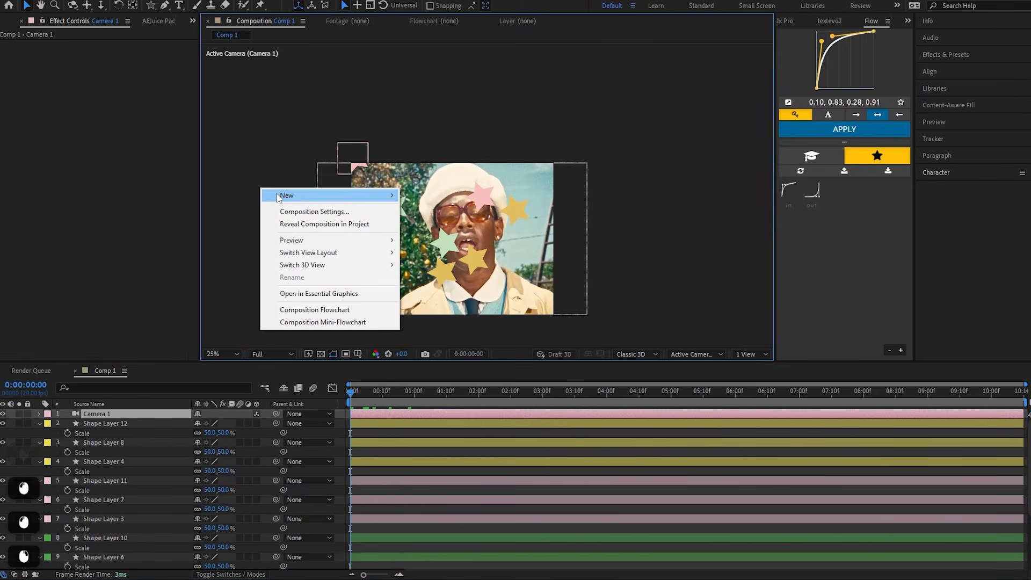
{"action": "mouse_move", "coordinate": [278, 197]}
{"action": "left_click", "coordinate": [438, 260]}
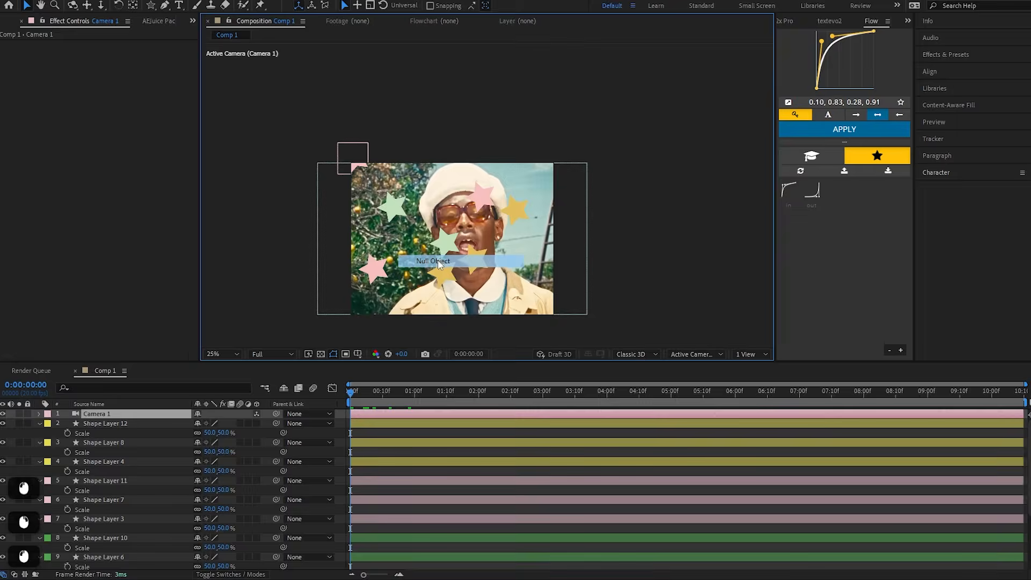
Collapse the Scale properties of all star layers so that every layer in the composition fits in the timeline
{"action": "left_click", "coordinate": [398, 495]}
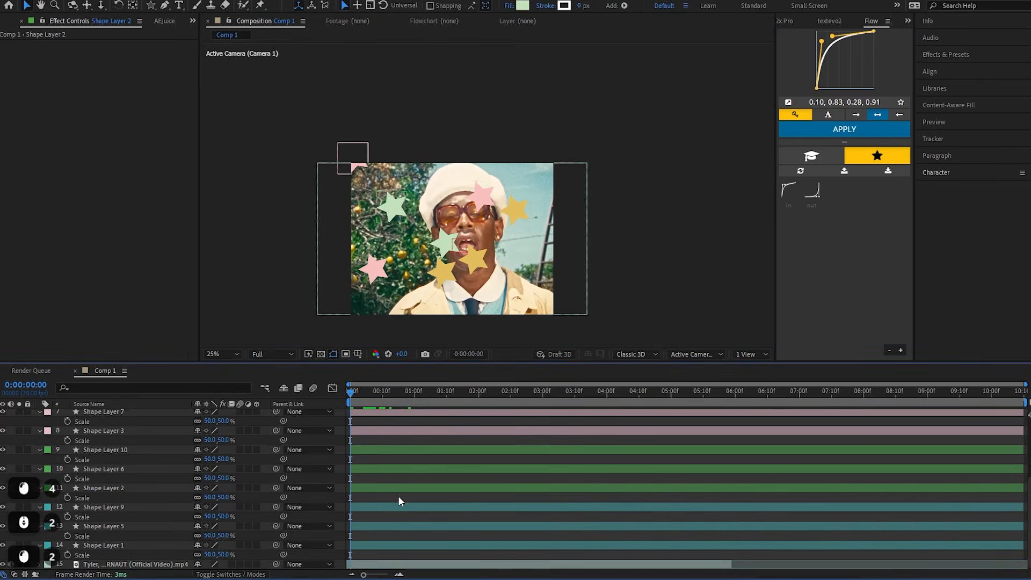
{"action": "key", "text": "u"}
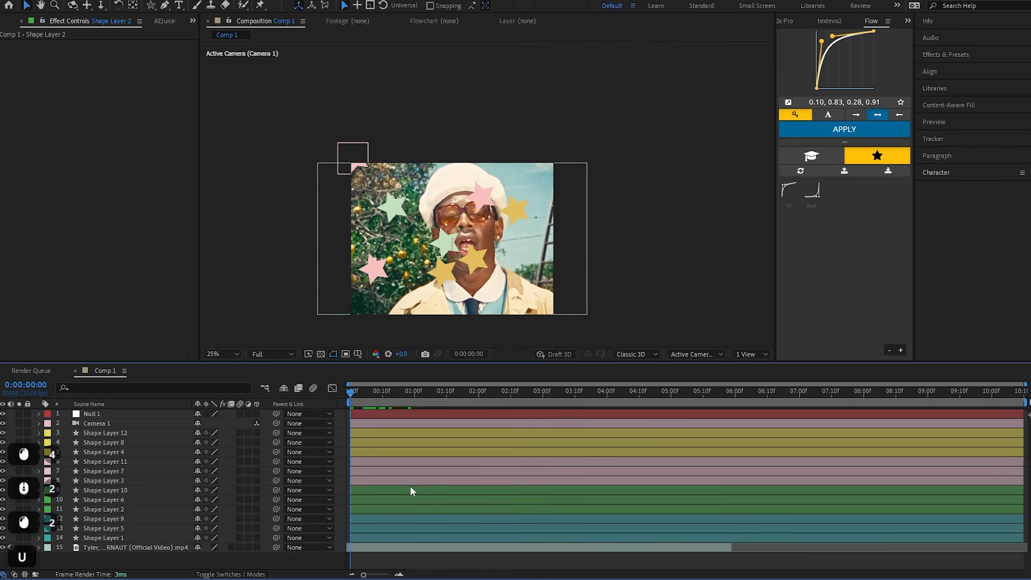
{"action": "scroll", "coordinate": [384, 466], "scroll_direction": "up", "scroll_amount": 3}
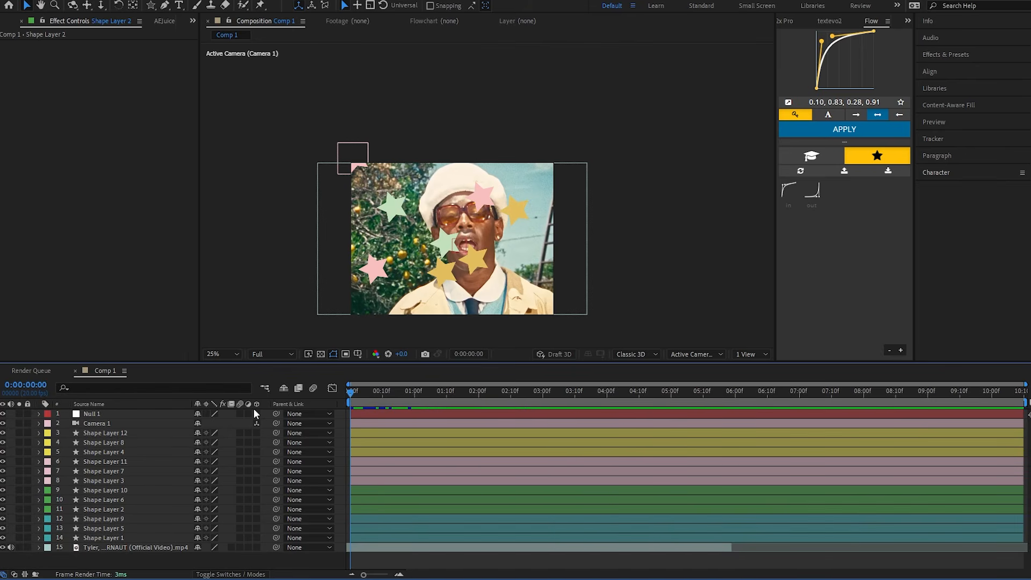
Make the null, all twelve star layers and the video clip 3D layers, and deselect everything
{"action": "left_click", "coordinate": [142, 479], "text": "ctrl"}
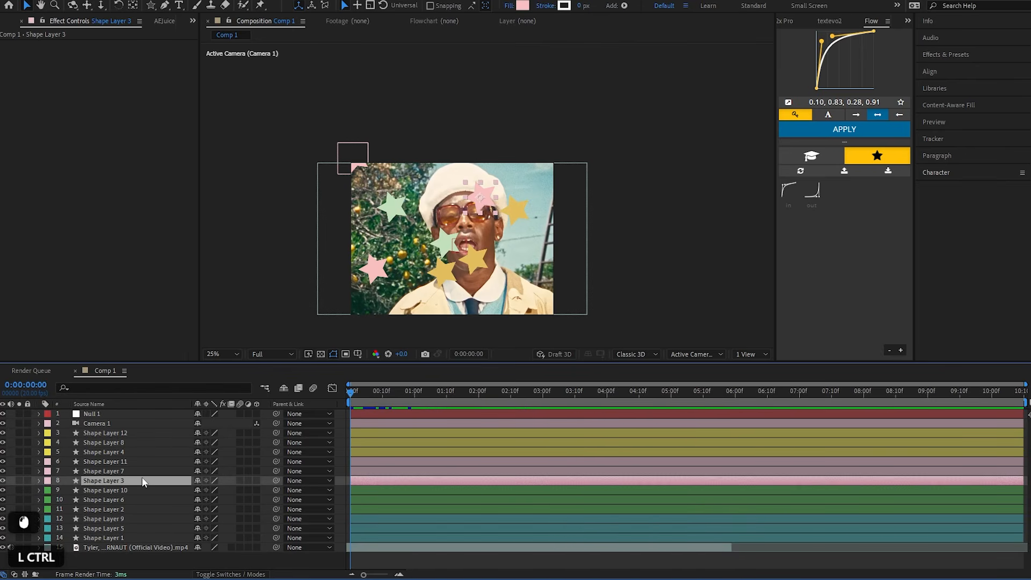
{"action": "key", "text": "ctrl+4"}
{"action": "key", "text": "ctrl+a"}
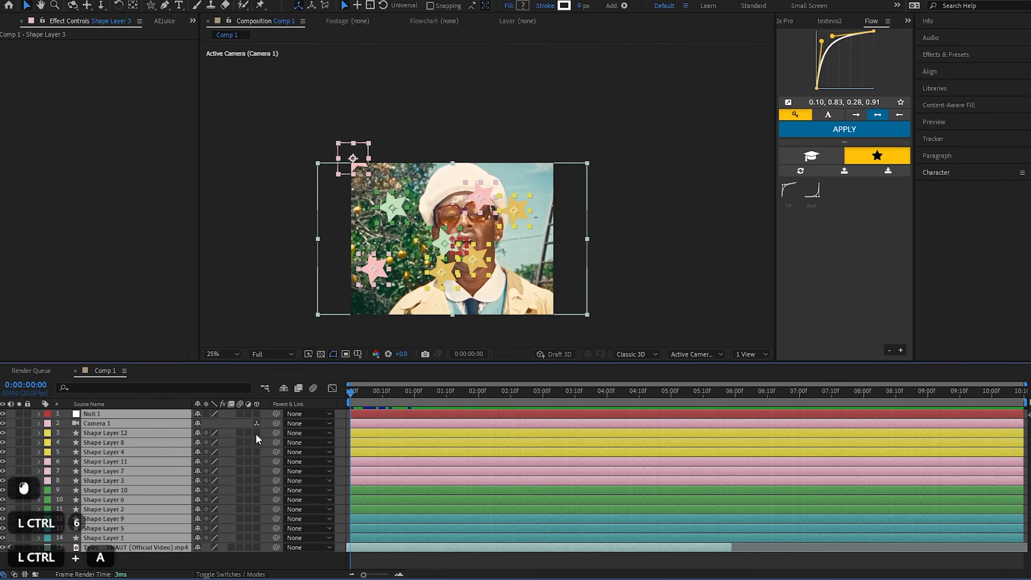
{"action": "left_click", "coordinate": [257, 413]}
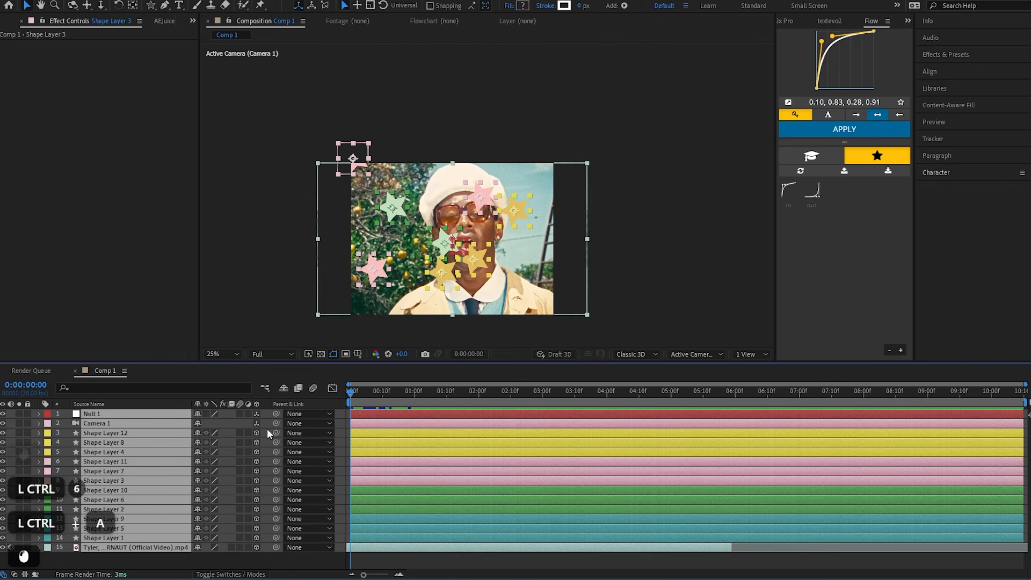
{"action": "left_click", "coordinate": [501, 565]}
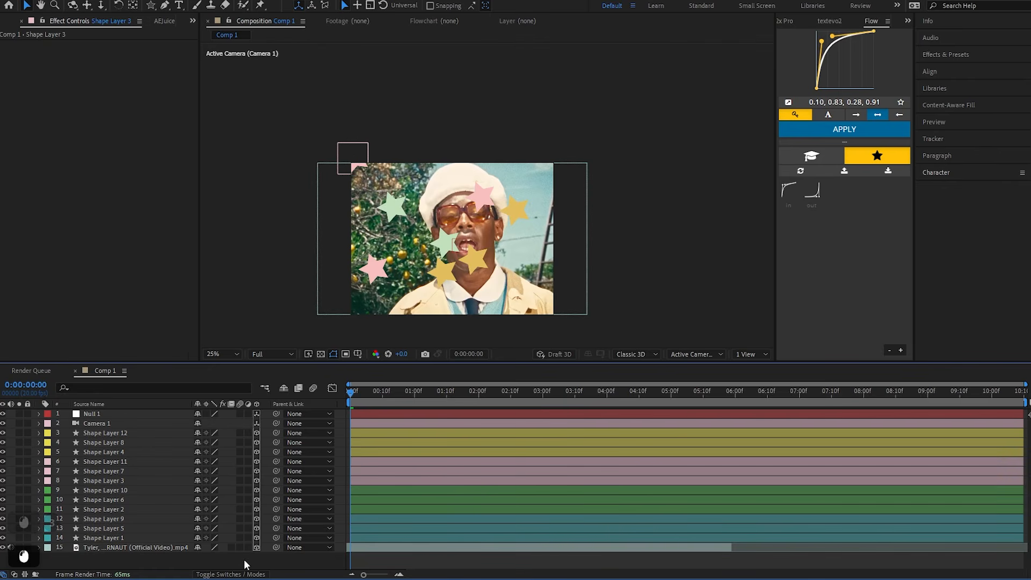
{"action": "left_click", "coordinate": [459, 548]}
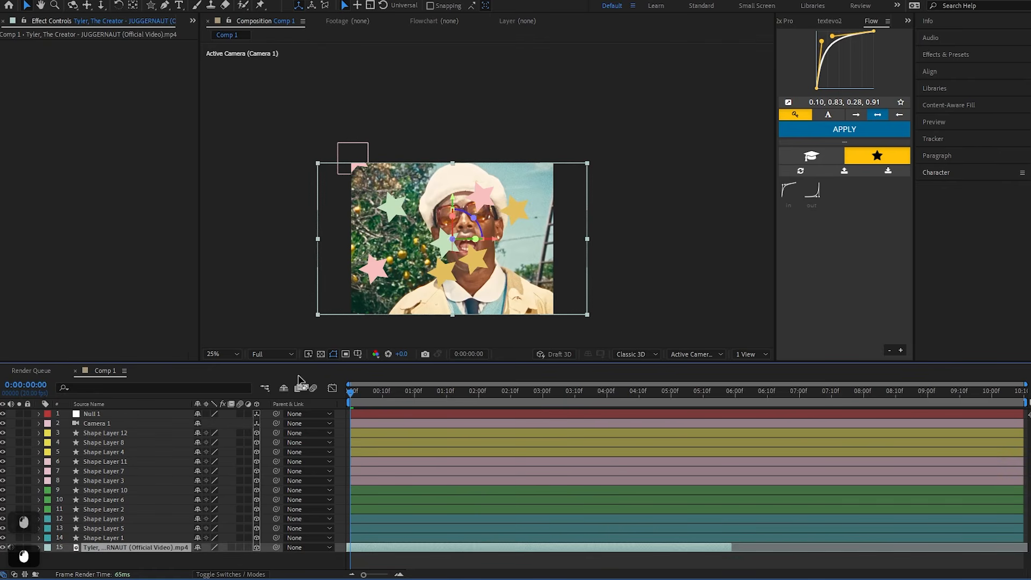
{"action": "left_click", "coordinate": [98, 416]}
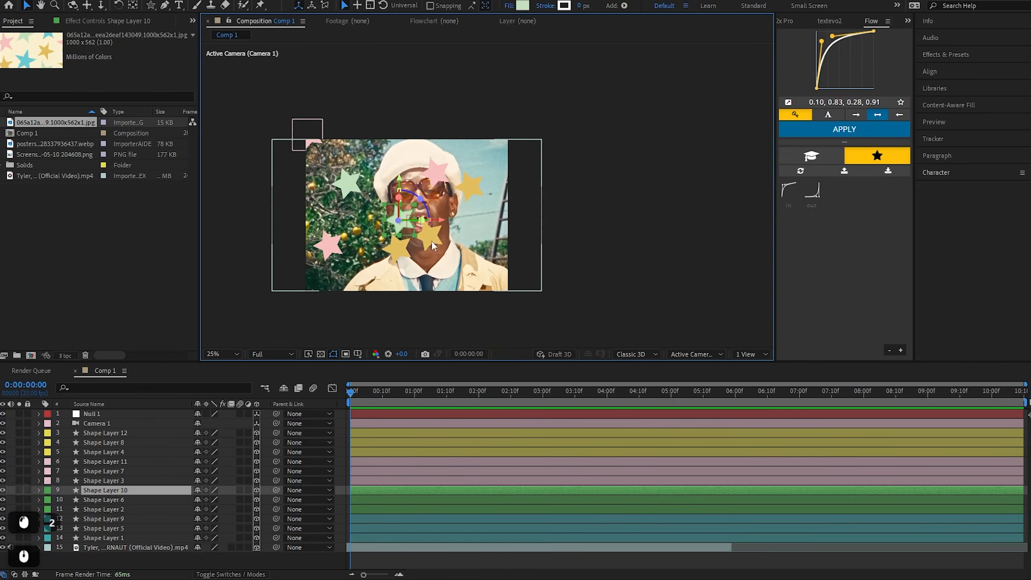
{"action": "left_click_drag", "start_coordinate": [498, 267], "coordinate": [526, 274]}
{"action": "left_click_drag", "start_coordinate": [618, 282], "coordinate": [589, 275]}
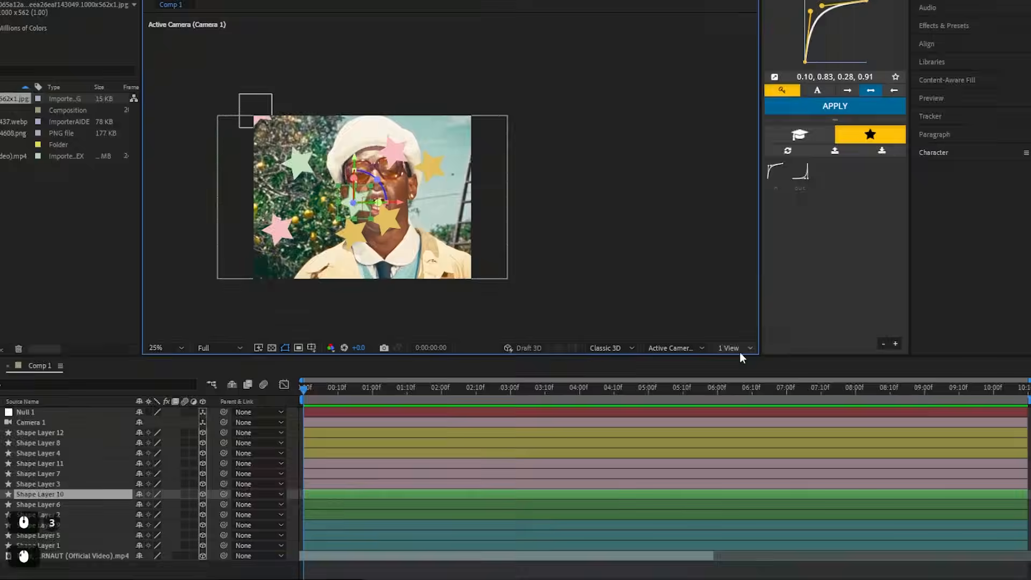
Split the composition viewer into 2 Views and make the second view active
{"action": "left_click", "coordinate": [746, 354]}
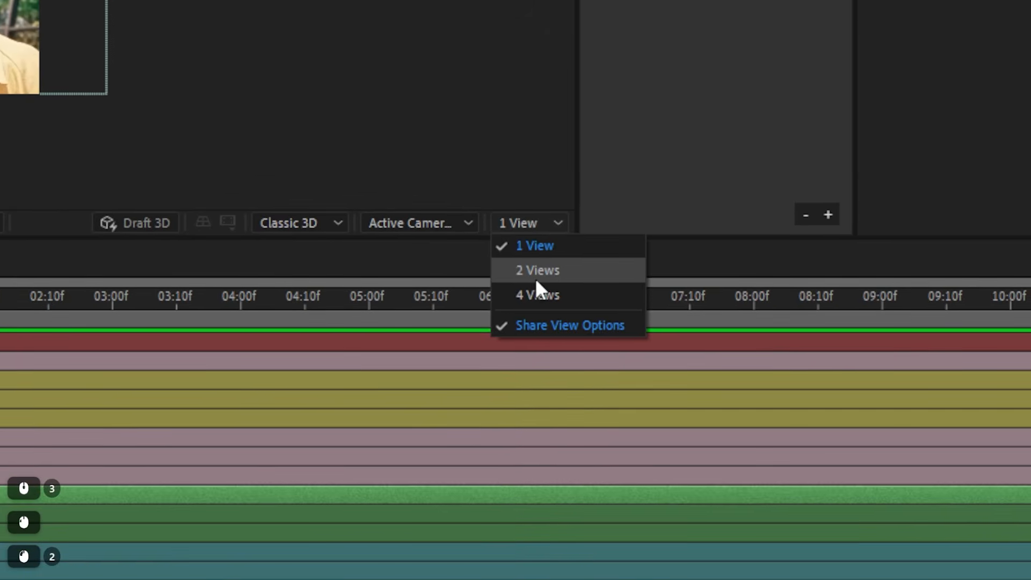
{"action": "left_click", "coordinate": [536, 296]}
{"action": "left_click_drag", "start_coordinate": [607, 246], "coordinate": [607, 209]}
{"action": "left_click", "coordinate": [594, 80]}
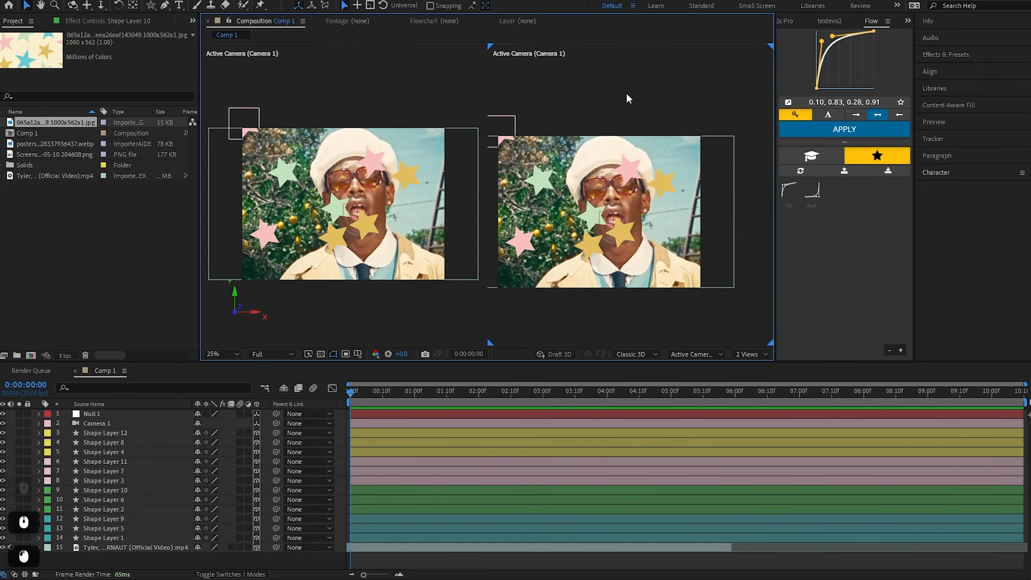
Set the second view to Custom View 1 and orbit it to show the clip and stars from an angle, enlarged
{"action": "left_click", "coordinate": [699, 354]}
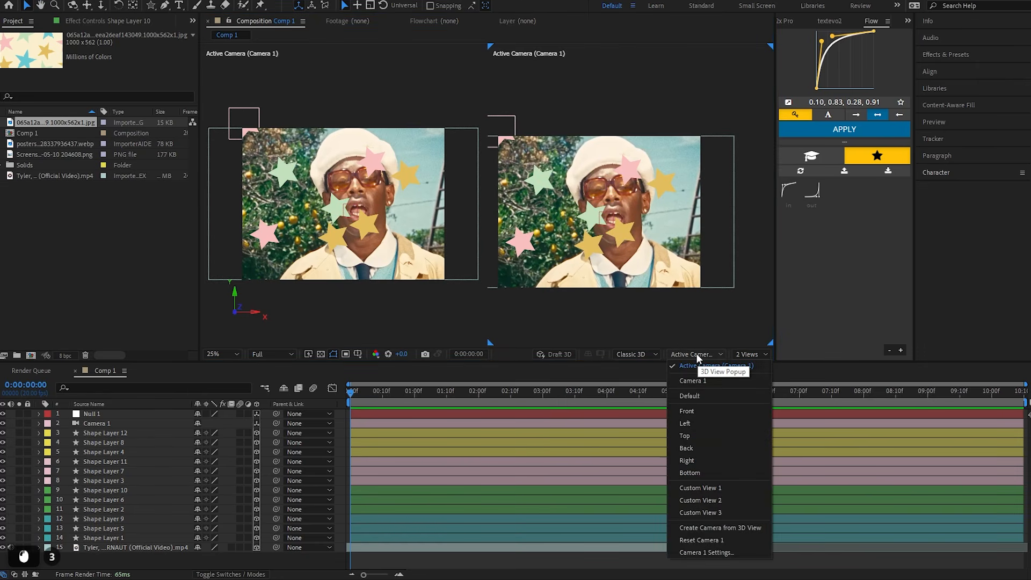
{"action": "left_click", "coordinate": [713, 488]}
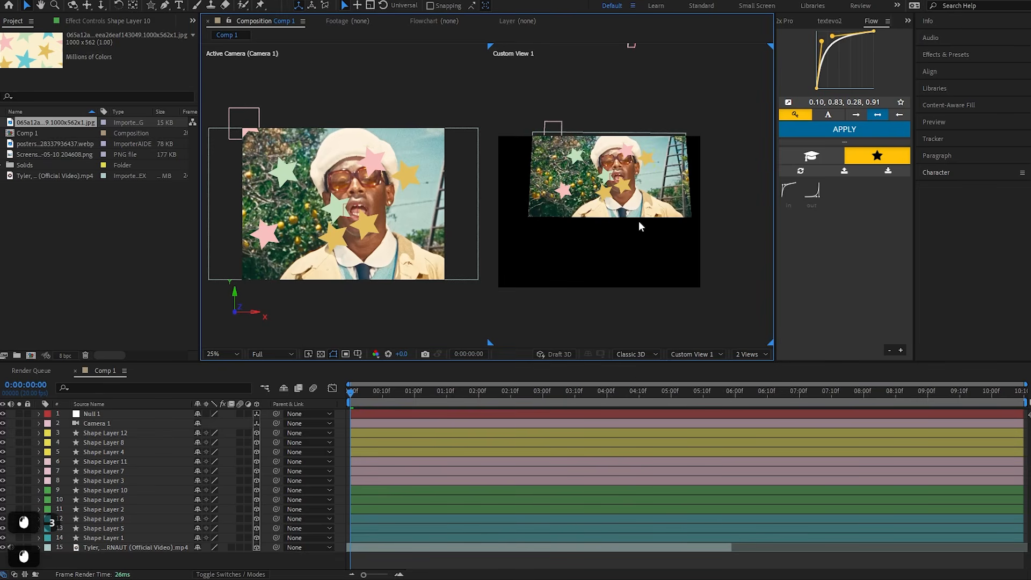
{"action": "left_click_drag", "start_coordinate": [610, 242], "coordinate": [568, 255]}
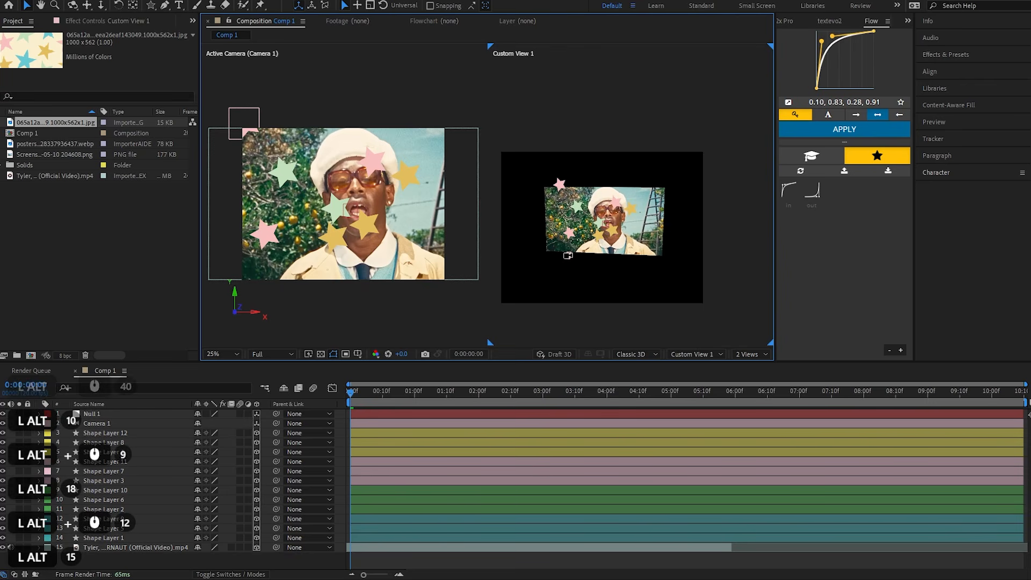
{"action": "scroll", "coordinate": [569, 255], "scroll_direction": "up", "scroll_amount": 1}
{"action": "scroll", "coordinate": [568, 255], "scroll_direction": "up", "scroll_amount": 1}
{"action": "scroll", "coordinate": [569, 256], "scroll_direction": "down", "scroll_amount": 1}
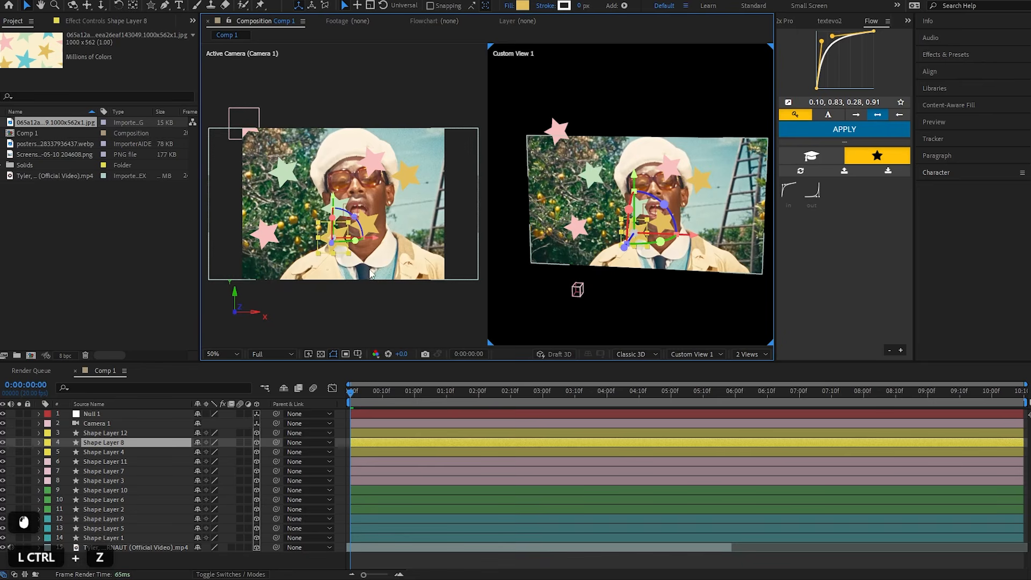
Move the yellow stars of Shape Layers 8 and 12 to the frame's lower right and lower left, and pink Shape Layer 11 right of the face
{"action": "left_click", "coordinate": [432, 242]}
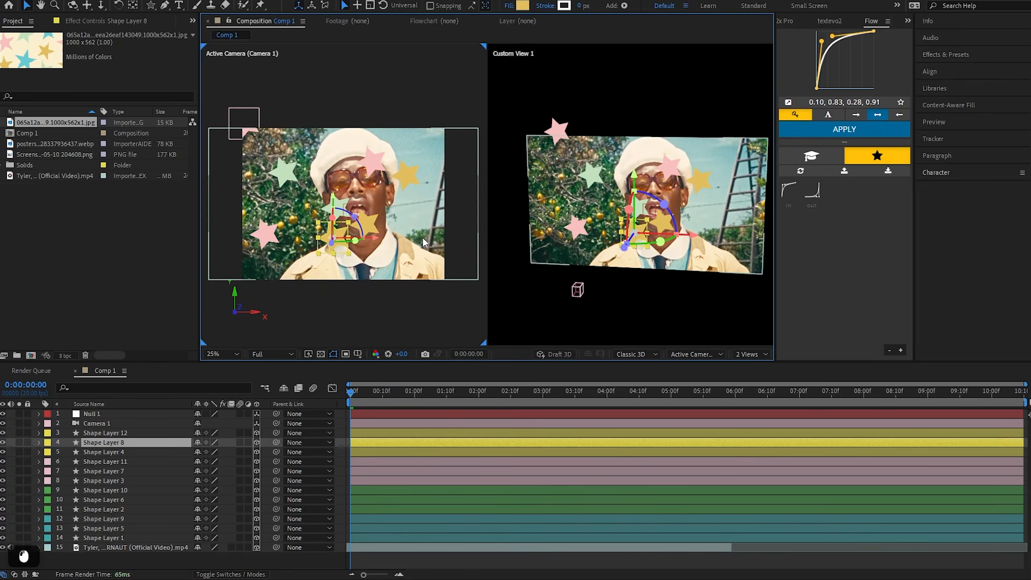
{"action": "left_click", "coordinate": [352, 236]}
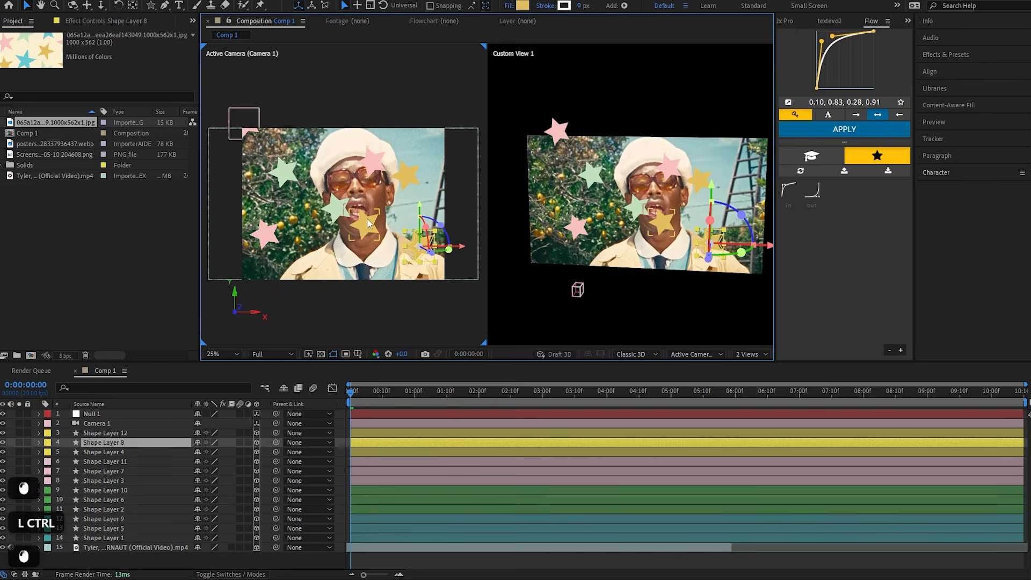
{"action": "left_click", "coordinate": [366, 218]}
{"action": "left_click_drag", "start_coordinate": [328, 248], "coordinate": [309, 263]}
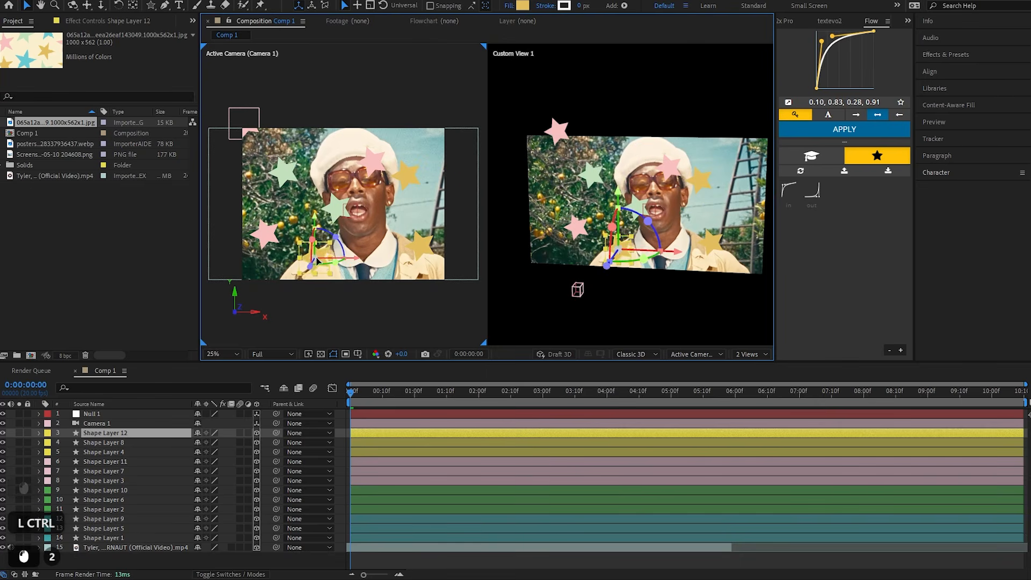
{"action": "left_click_drag", "start_coordinate": [264, 234], "coordinate": [408, 207]}
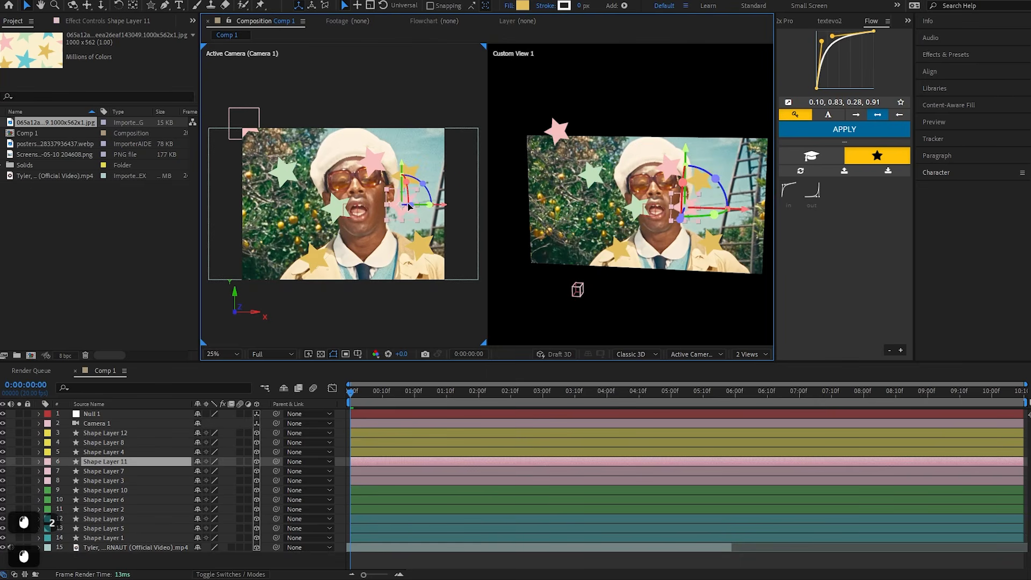
Move the green star of Shape Layer 10 to the frame's lower left edge and the upper-left green star to the upper right corner
{"action": "left_click", "coordinate": [336, 208]}
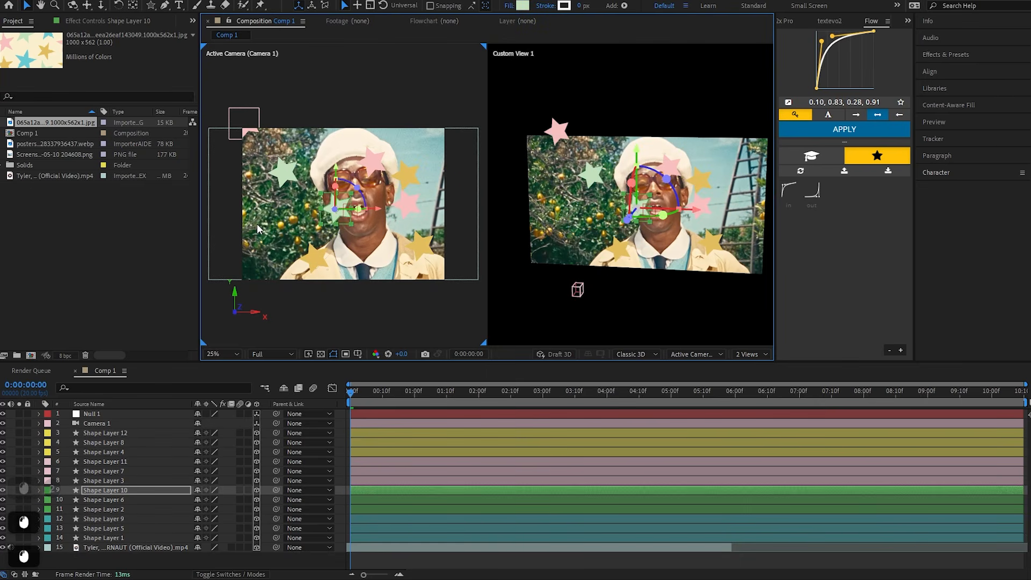
{"action": "left_click_drag", "start_coordinate": [330, 218], "coordinate": [252, 243]}
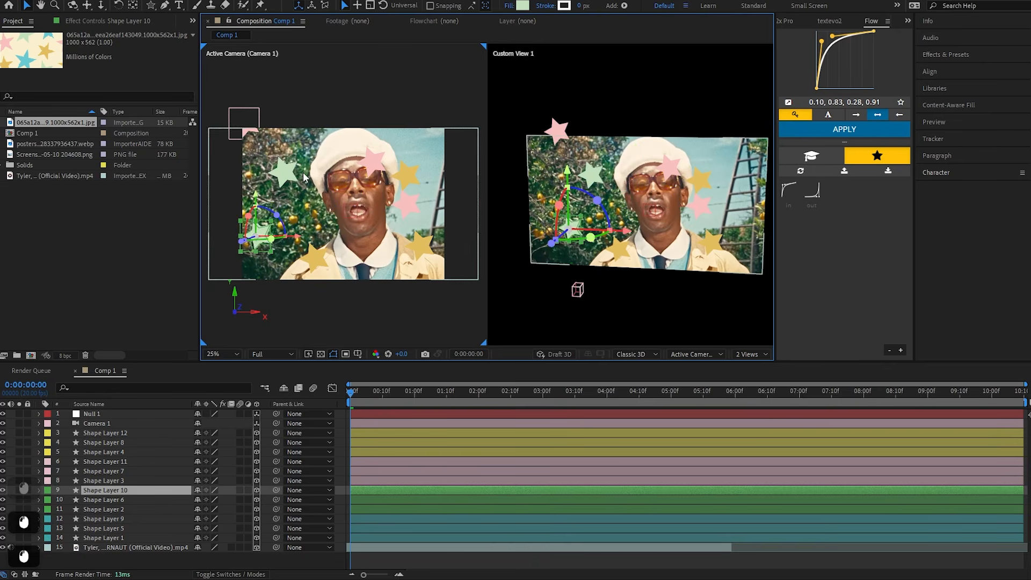
{"action": "left_click", "coordinate": [300, 178]}
{"action": "left_click_drag", "start_coordinate": [303, 179], "coordinate": [424, 148]}
Spread out the remaining stars around the face, with a pink star at the upper left and blue Shape Layer 9 left of the face
{"action": "left_click", "coordinate": [411, 168]}
{"action": "left_click_drag", "start_coordinate": [250, 128], "coordinate": [469, 239]}
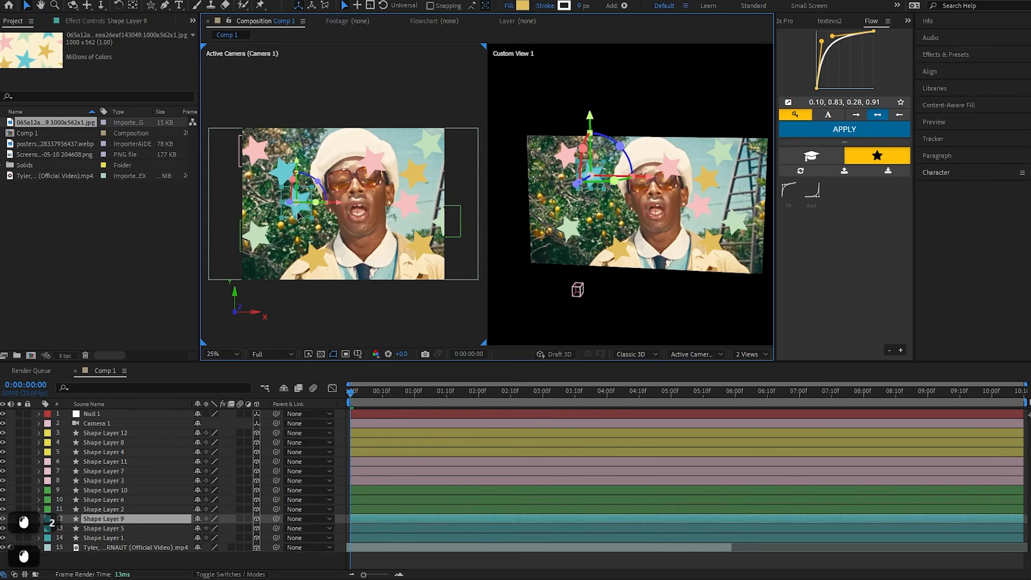
{"action": "left_click_drag", "start_coordinate": [294, 183], "coordinate": [305, 212]}
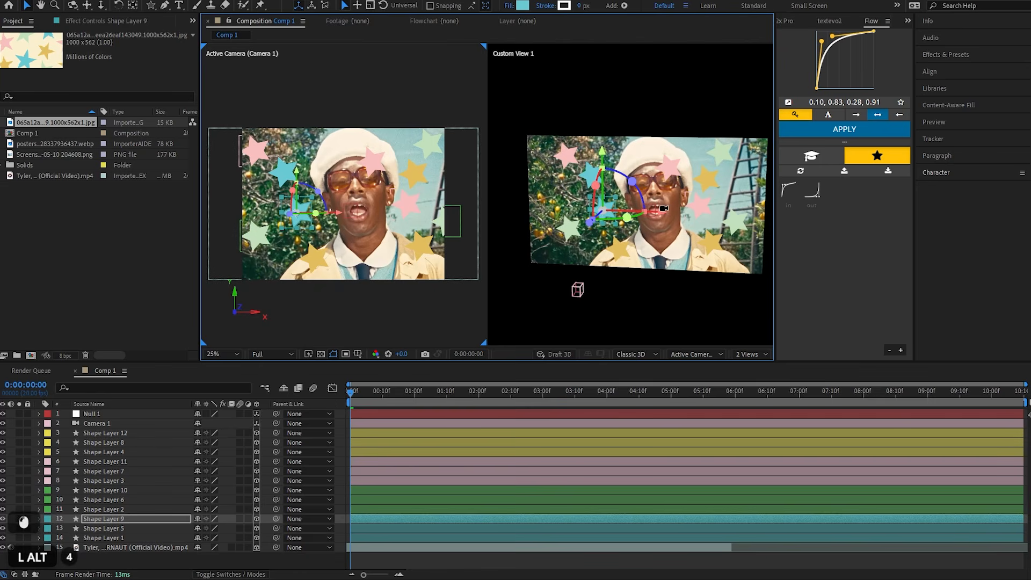
Pull the blue star of Shape Layer 9 and the pink star of Shape Layer 11 forward along Z, towards the camera
{"action": "left_click_drag", "start_coordinate": [665, 209], "coordinate": [498, 223]}
{"action": "left_click", "coordinate": [650, 211]}
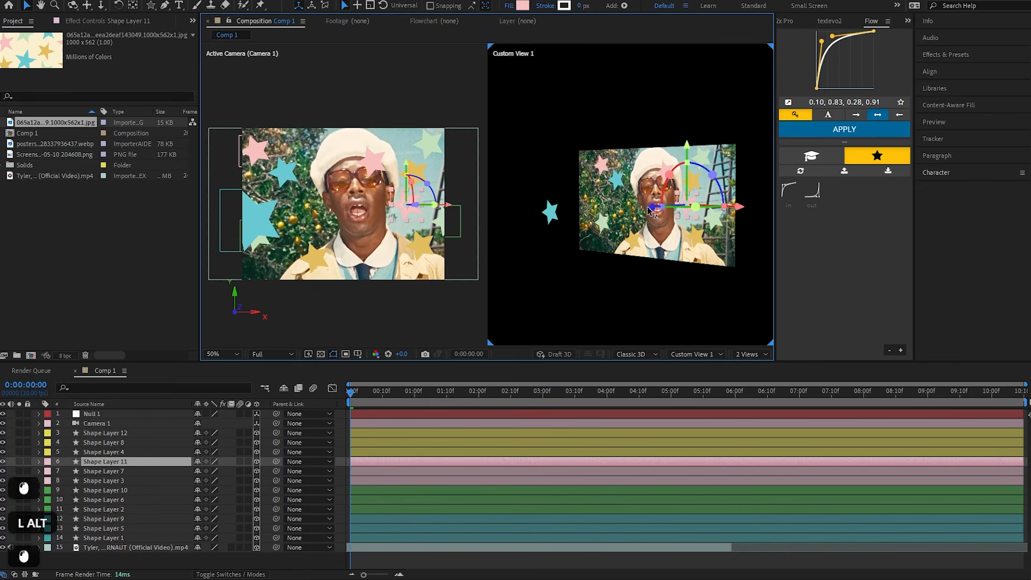
{"action": "left_click_drag", "start_coordinate": [653, 210], "coordinate": [447, 207]}
Pull the green star of Shape Layer 2 forward along Z and place it at the frame's lower right corner
{"action": "left_click", "coordinate": [723, 242]}
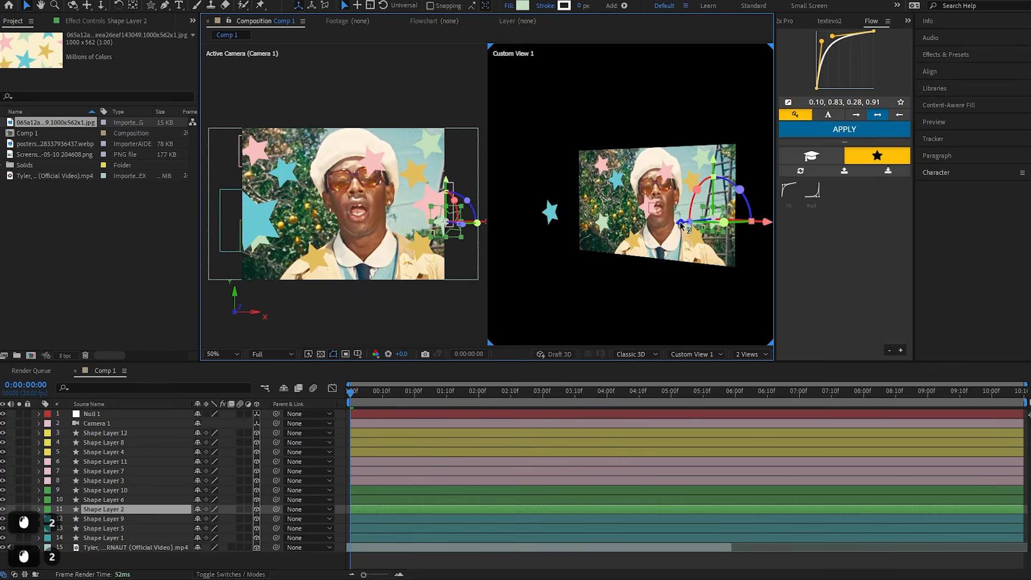
{"action": "left_click_drag", "start_coordinate": [681, 232], "coordinate": [746, 234], "text": "alt"}
{"action": "left_click_drag", "start_coordinate": [477, 235], "coordinate": [435, 281]}
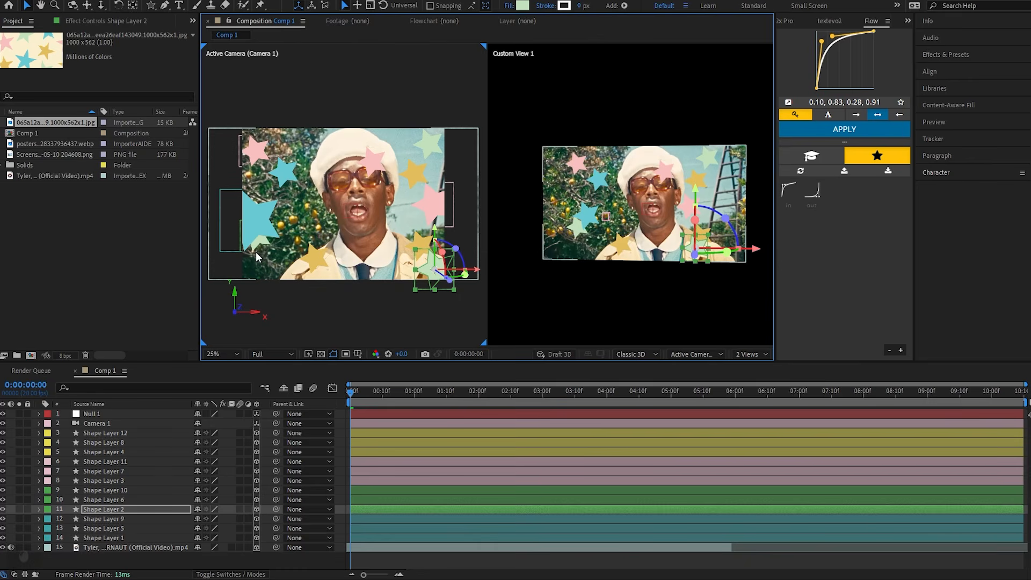
Hide the blue star of Shape Layer 9 and shift the green star of Shape Layer 10 slightly inward from the frame's left edge
{"action": "left_click", "coordinate": [595, 222]}
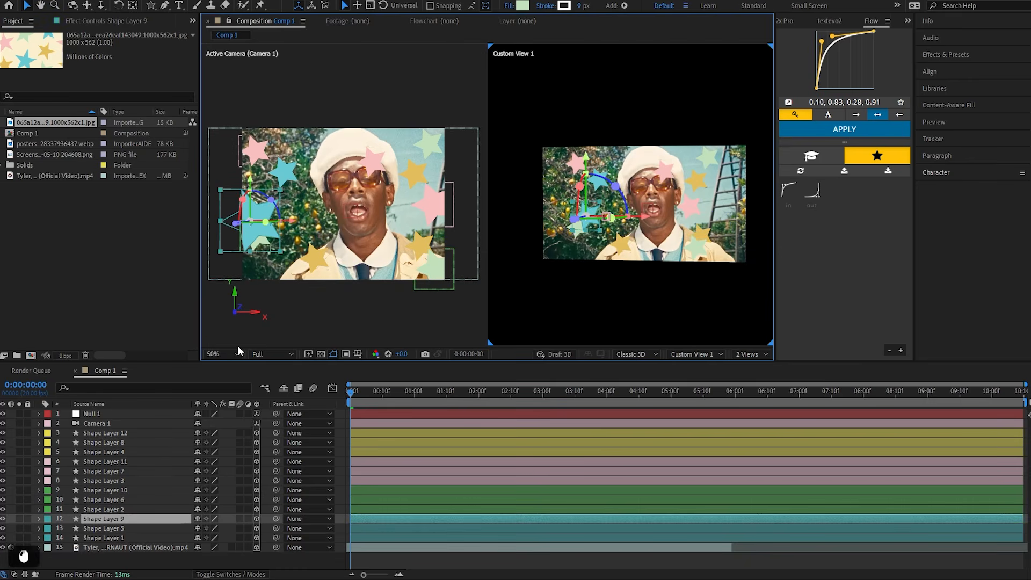
{"action": "left_click", "coordinate": [4, 519]}
{"action": "left_click", "coordinate": [256, 237]}
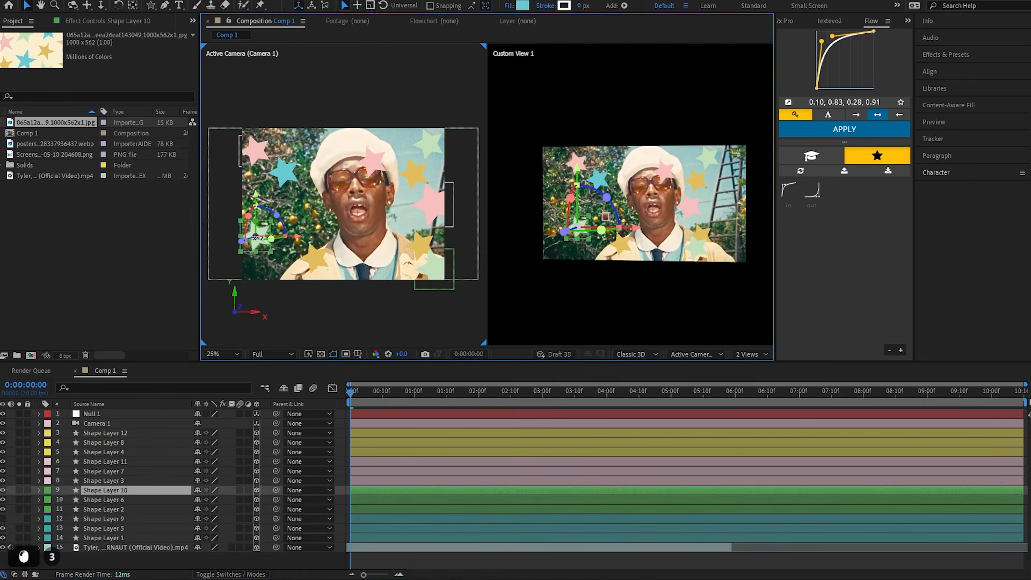
{"action": "left_click_drag", "start_coordinate": [262, 249], "coordinate": [272, 251]}
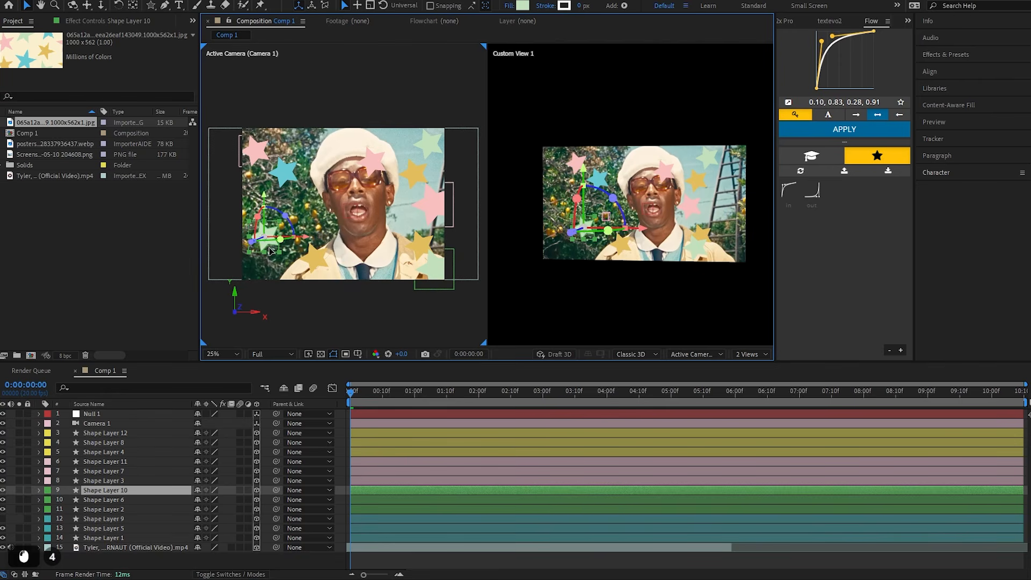
Scale the green star of Shape Layer 10 to 43.5%
{"action": "key", "text": "s"}
{"action": "left_click_drag", "start_coordinate": [237, 498], "coordinate": [232, 498]}
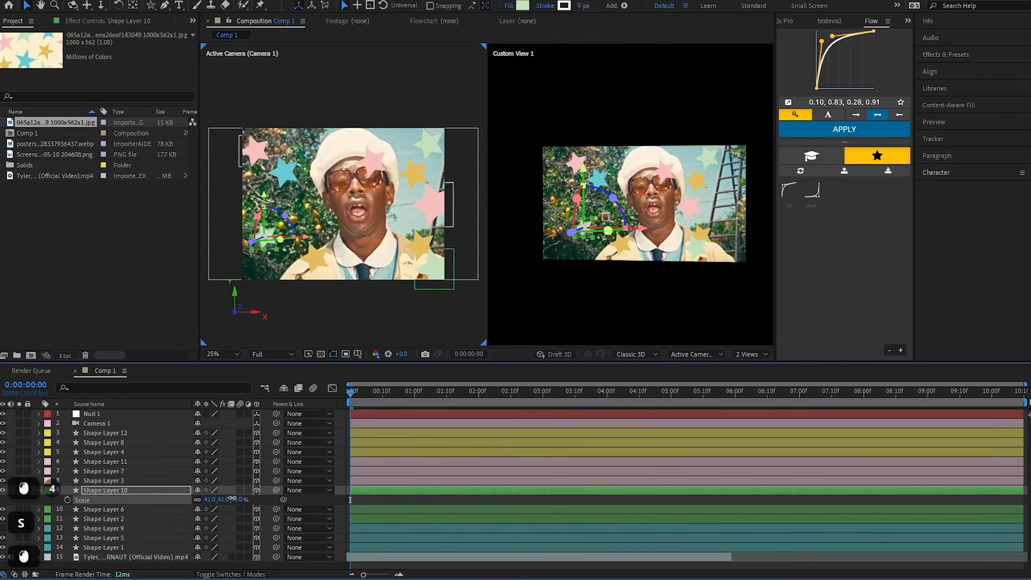
{"action": "key", "text": "ctrl+z"}
{"action": "key", "text": "ctrl+z"}
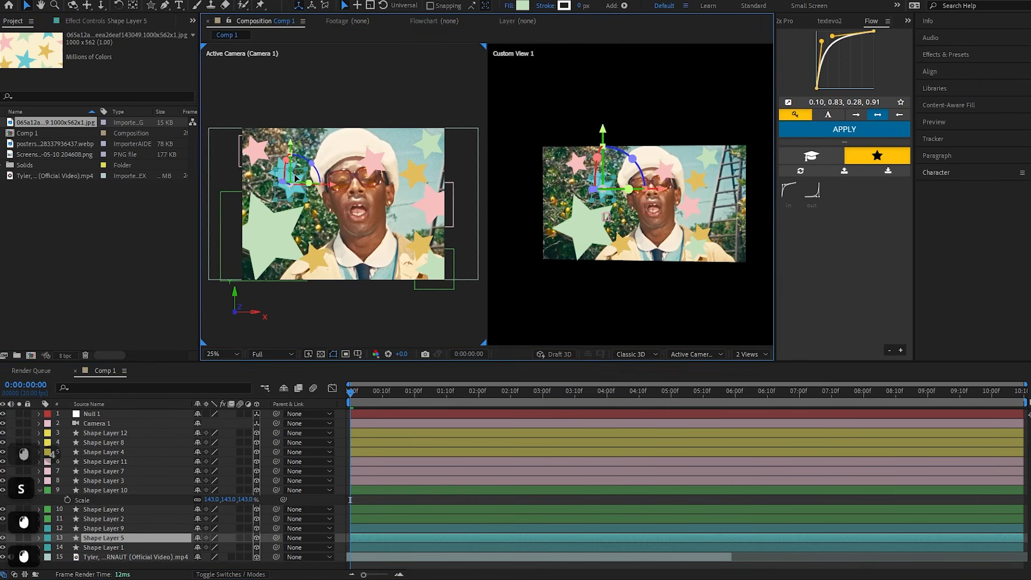
{"action": "left_click_drag", "start_coordinate": [237, 499], "coordinate": [177, 503]}
Delete the surplus blue Shape Layer 5 and green Shape Layer 6 stars
{"action": "left_click_drag", "start_coordinate": [286, 170], "coordinate": [436, 146]}
{"action": "key", "text": "BackSpace"}
{"action": "left_click", "coordinate": [417, 152]}
{"action": "key", "text": "BackSpace"}
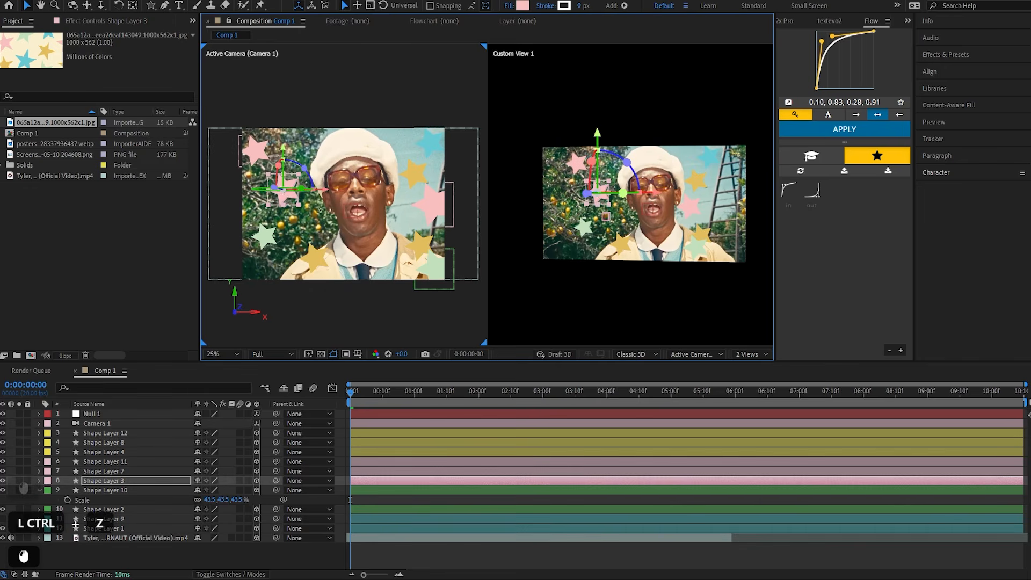
Place the pink stars of Shape Layer 3 and Shape Layer 7 beside the face, with Shape Layer 7 above Shape Layer 3 in the frame's upper left
{"action": "left_click_drag", "start_coordinate": [289, 189], "coordinate": [283, 191]}
{"action": "left_click_drag", "start_coordinate": [258, 152], "coordinate": [370, 164]}
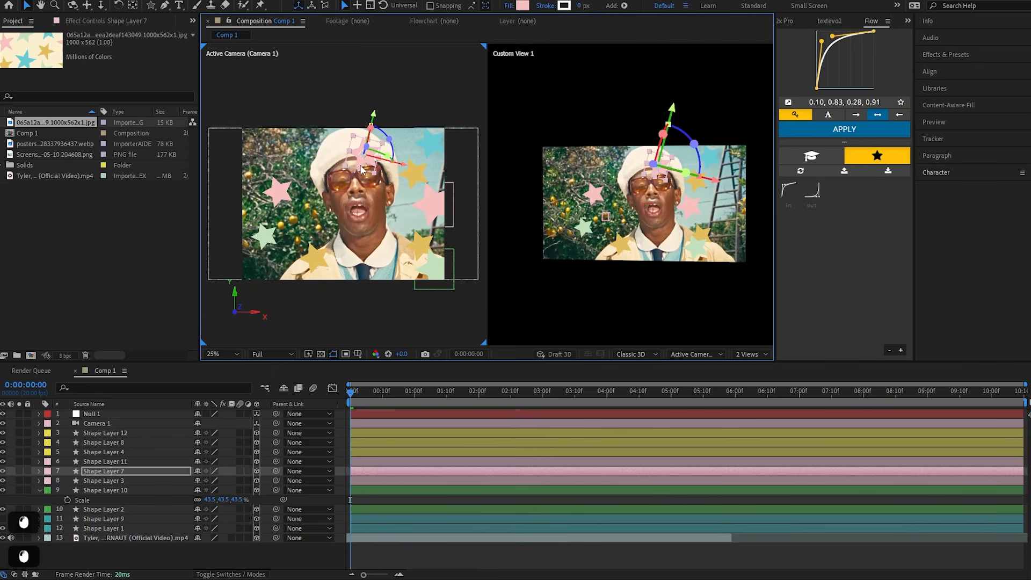
{"action": "left_click_drag", "start_coordinate": [396, 184], "coordinate": [283, 213]}
{"action": "left_click", "coordinate": [298, 204]}
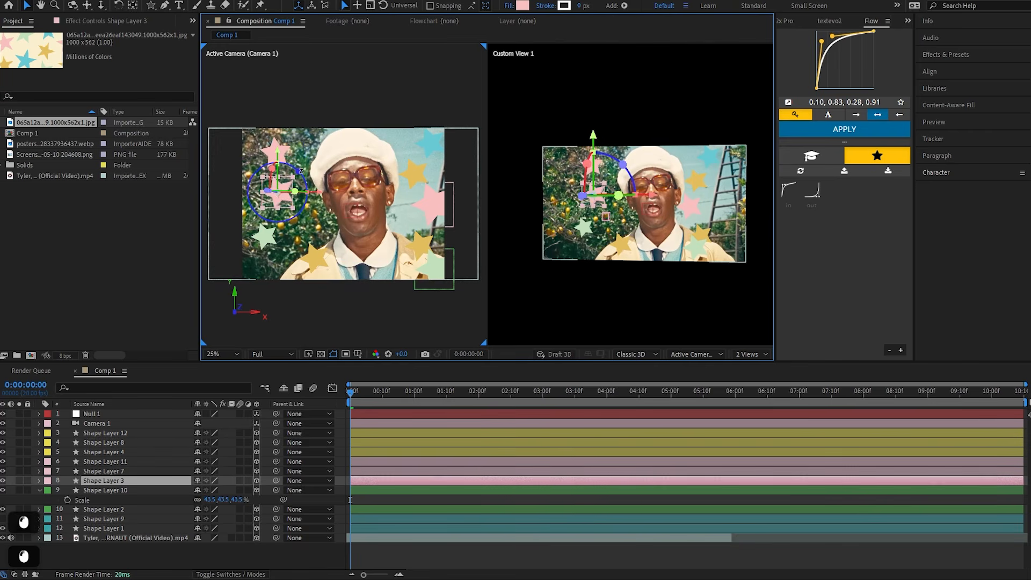
Tilt the pink star of Shape Layer 3 and scale it to 28%
{"action": "left_click", "coordinate": [267, 237]}
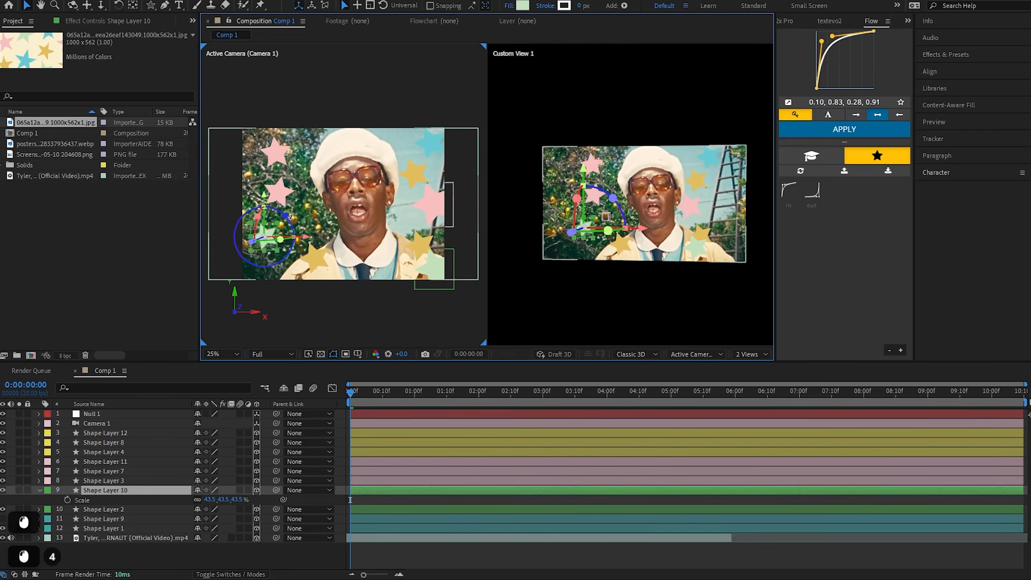
{"action": "left_click", "coordinate": [286, 209]}
{"action": "key", "text": "s"}
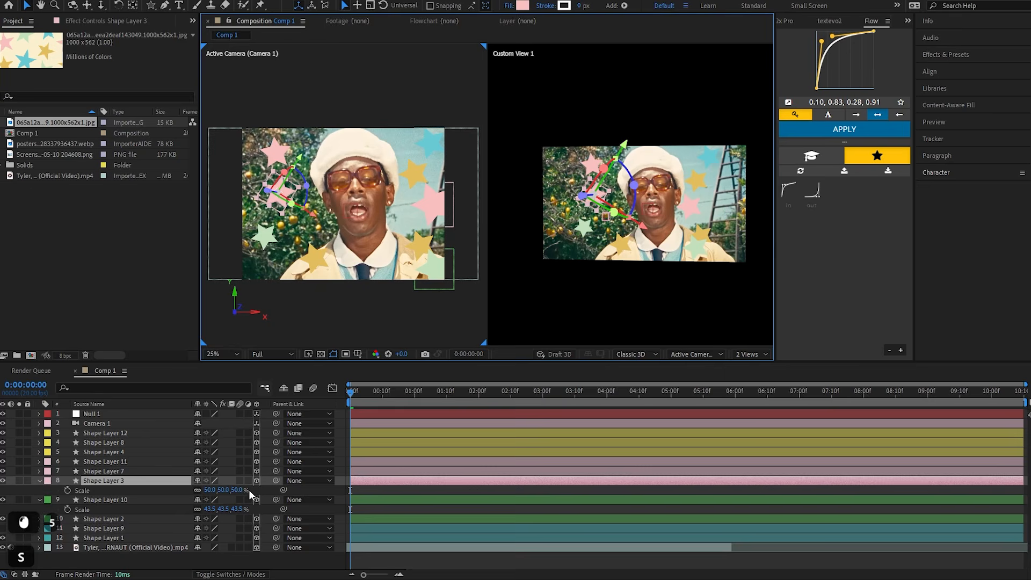
{"action": "left_click", "coordinate": [226, 491]}
Pull the pink star of Shape Layer 7 forward along Z into the frame's upper left corner and show blue Shape Layer 9 again
{"action": "left_click", "coordinate": [274, 152]}
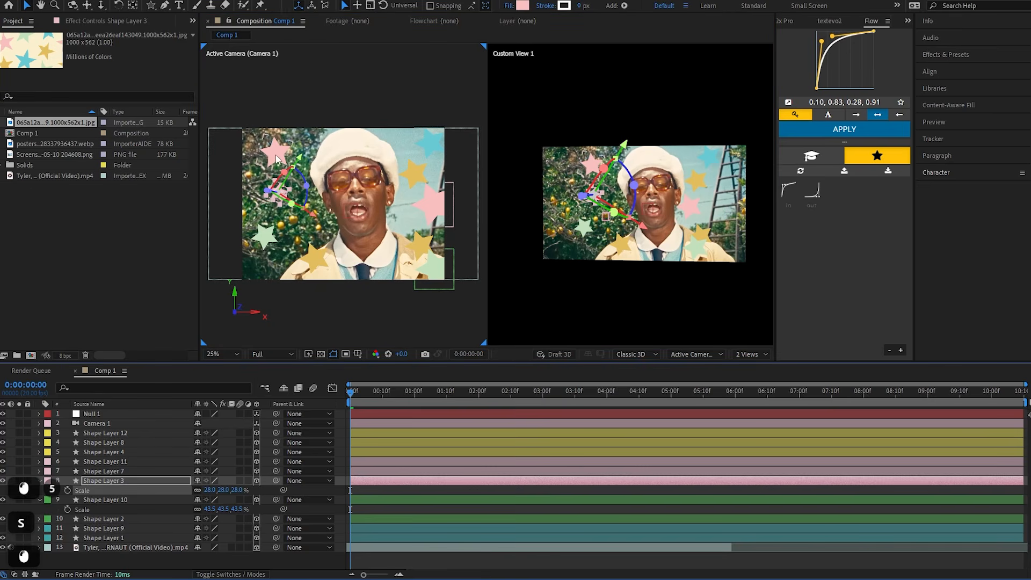
{"action": "left_click_drag", "start_coordinate": [577, 160], "coordinate": [515, 170]}
{"action": "left_click_drag", "start_coordinate": [514, 168], "coordinate": [541, 171]}
{"action": "left_click", "coordinate": [344, 481]}
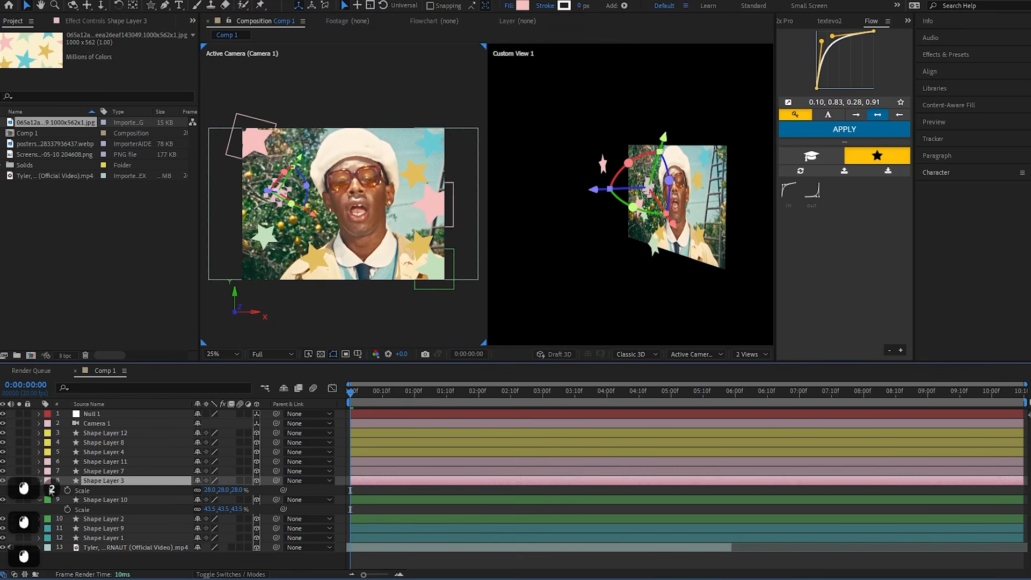
{"action": "left_click", "coordinate": [567, 215]}
{"action": "left_click_drag", "start_coordinate": [372, 393], "coordinate": [249, 400]}
Scale the upper yellow star of Shape Layer 4 to 29%
{"action": "left_click", "coordinate": [413, 171]}
{"action": "key", "text": "s"}
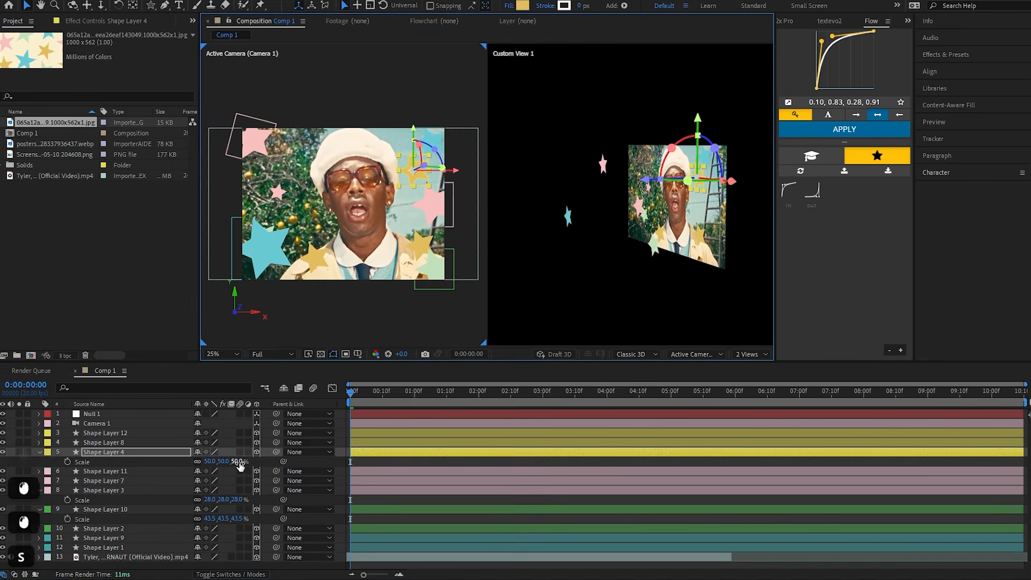
{"action": "left_click_drag", "start_coordinate": [238, 462], "coordinate": [226, 462]}
Scale the blue star of Shape Layer 1 in the frame's upper right to 28%
{"action": "left_click", "coordinate": [431, 141]}
{"action": "mouse_move", "coordinate": [688, 170]}
{"action": "left_mouse_down", "text": "alt"}
{"action": "mouse_move", "coordinate": [628, 186]}
{"action": "mouse_move", "coordinate": [644, 168]}
{"action": "mouse_move", "coordinate": [718, 172]}
{"action": "mouse_move", "coordinate": [682, 172]}
{"action": "left_mouse_up", "text": "alt"}
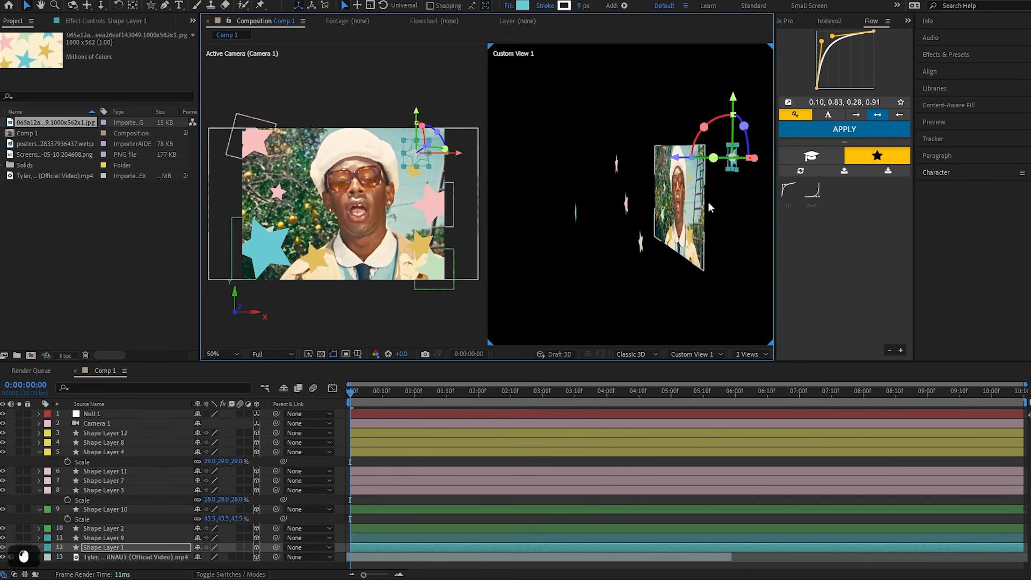
{"action": "left_click_drag", "start_coordinate": [709, 206], "coordinate": [575, 209], "text": "alt"}
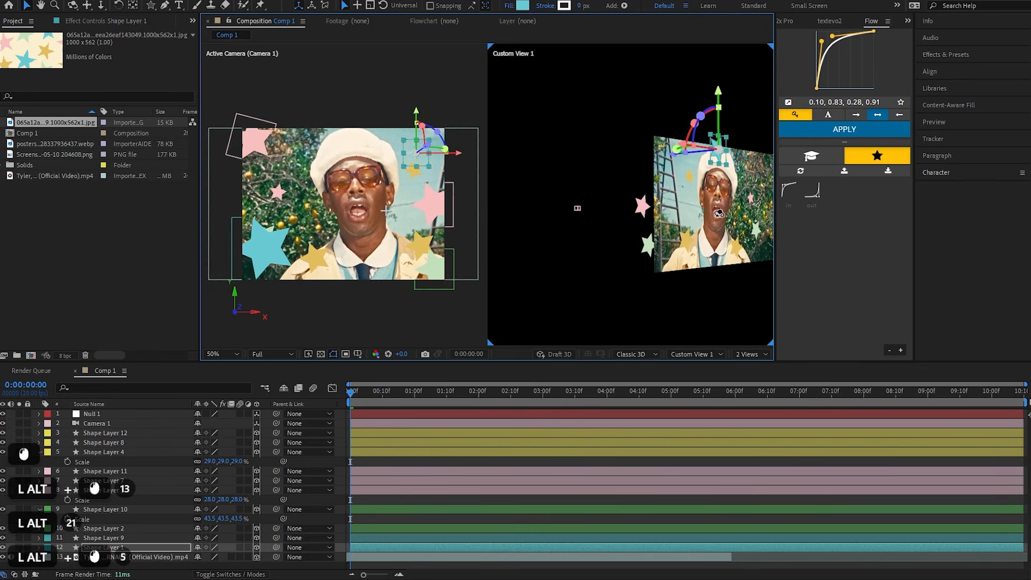
{"action": "left_click_drag", "start_coordinate": [720, 213], "coordinate": [448, 178], "text": "alt"}
{"action": "scroll", "coordinate": [419, 156], "scroll_direction": "up", "scroll_amount": 2}
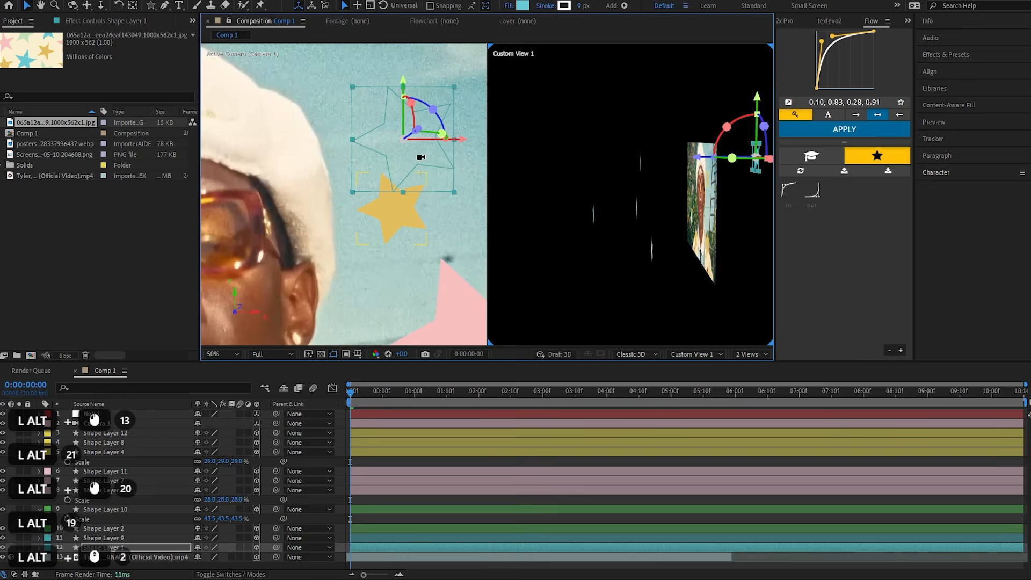
{"action": "scroll", "coordinate": [398, 171], "scroll_direction": "down", "scroll_amount": 2}
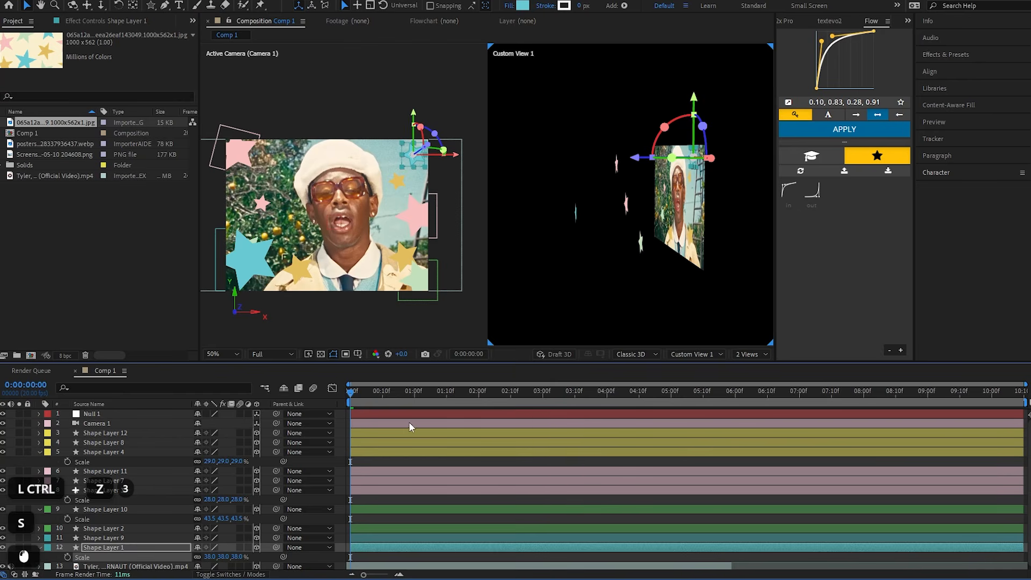
{"action": "left_click_drag", "start_coordinate": [378, 394], "coordinate": [347, 408]}
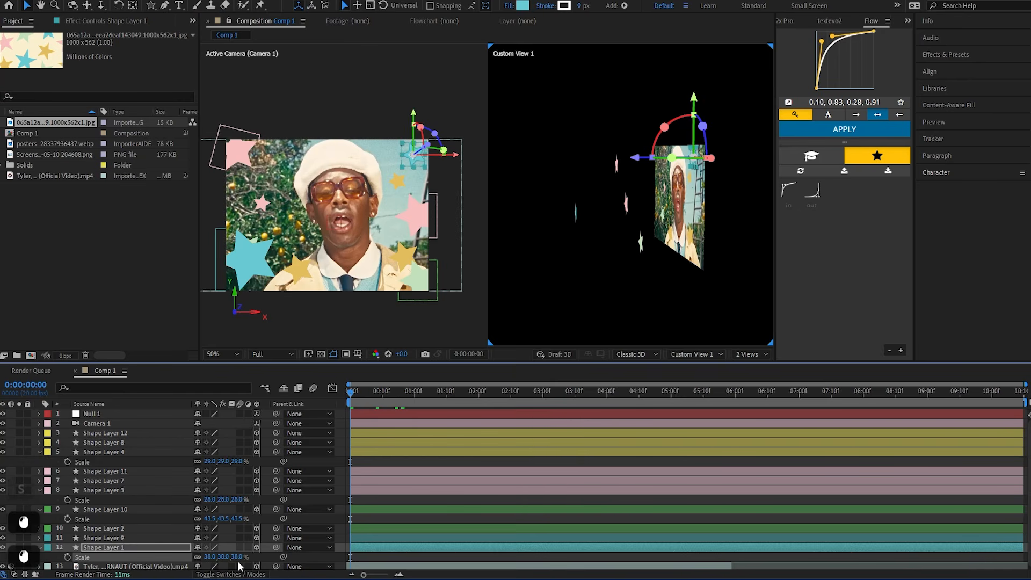
Scale the yellow star of Shape Layer 8 to 35%, tilt it and move it up between the face and the large pink star
{"action": "left_click", "coordinate": [411, 260]}
{"action": "key", "text": "s"}
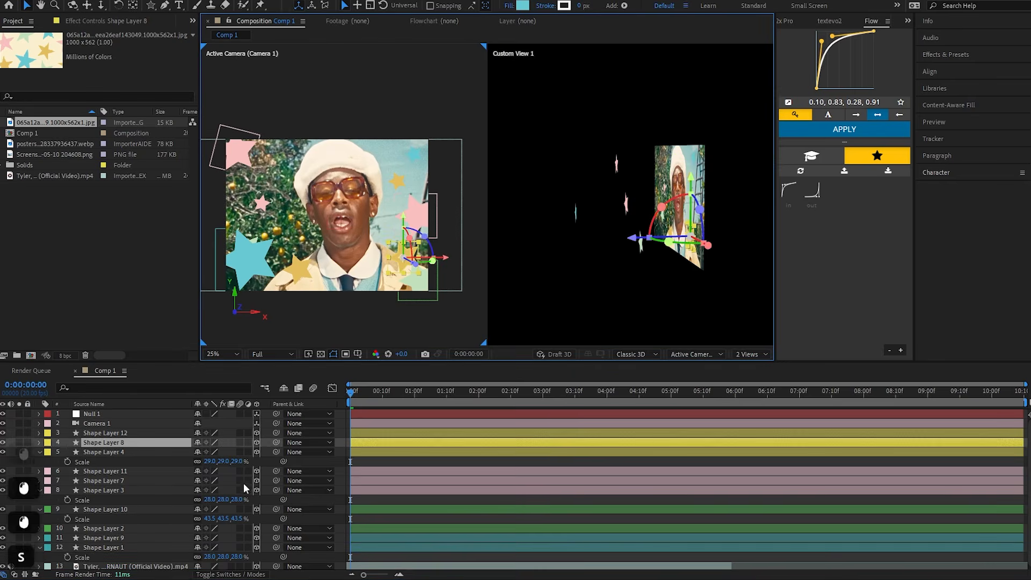
{"action": "left_click_drag", "start_coordinate": [211, 451], "coordinate": [199, 452]}
{"action": "scroll", "coordinate": [419, 274], "scroll_direction": "up", "scroll_amount": 2}
{"action": "scroll", "coordinate": [413, 266], "scroll_direction": "down", "scroll_amount": 1}
{"action": "left_click_drag", "start_coordinate": [404, 260], "coordinate": [364, 211]}
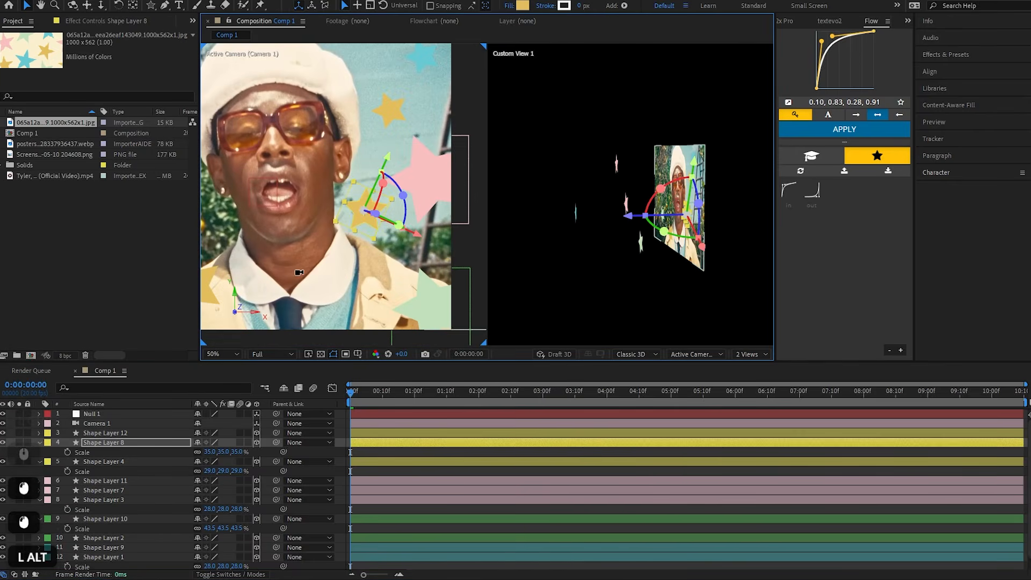
Move the blue star of Shape Layer 1 down to the large pink star's upper edge, between the two yellow stars, and tilt it
{"action": "left_click", "coordinate": [306, 278]}
{"action": "left_click_drag", "start_coordinate": [299, 272], "coordinate": [345, 263]}
{"action": "scroll", "coordinate": [322, 201], "scroll_direction": "down", "scroll_amount": 2}
{"action": "left_click", "coordinate": [355, 156]}
{"action": "scroll", "coordinate": [384, 132], "scroll_direction": "up", "scroll_amount": 2}
{"action": "left_click_drag", "start_coordinate": [375, 143], "coordinate": [376, 191]}
{"action": "scroll", "coordinate": [376, 199], "scroll_direction": "down", "scroll_amount": 2}
{"action": "left_click", "coordinate": [376, 199]}
{"action": "left_click_drag", "start_coordinate": [361, 232], "coordinate": [344, 187]}
{"action": "scroll", "coordinate": [387, 156], "scroll_direction": "up", "scroll_amount": 3}
{"action": "left_click", "coordinate": [344, 229]}
{"action": "scroll", "coordinate": [380, 175], "scroll_direction": "down", "scroll_amount": 2}
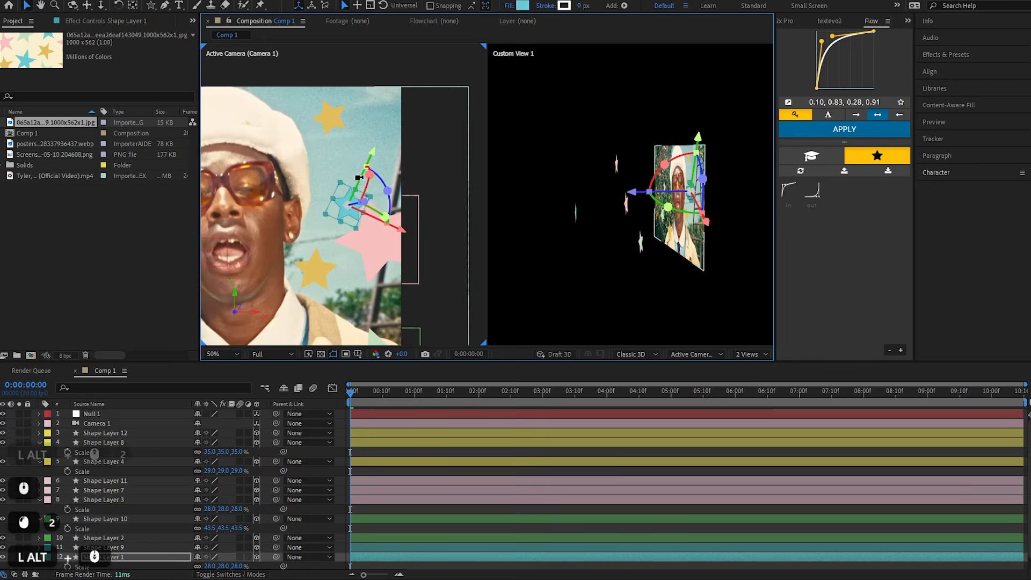
Adjust the placement of Shape Layer 12's yellow star beside the collar and preview the composition
{"action": "left_click", "coordinate": [408, 108]}
{"action": "left_click", "coordinate": [278, 251]}
{"action": "left_click", "coordinate": [301, 301]}
{"action": "left_click_drag", "start_coordinate": [323, 226], "coordinate": [339, 224]}
{"action": "scroll", "coordinate": [343, 204], "scroll_direction": "down", "scroll_amount": 1}
{"action": "scroll", "coordinate": [344, 204], "scroll_direction": "up", "scroll_amount": 1}
{"action": "key", "text": "space"}
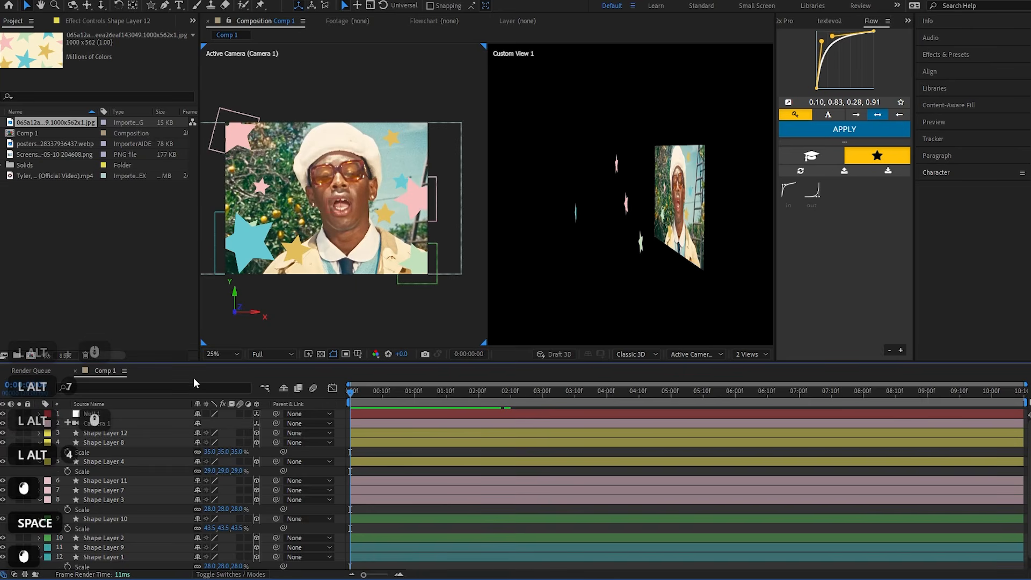
Switch the composition viewer to a single view through the active camera
{"action": "left_click", "coordinate": [742, 354]}
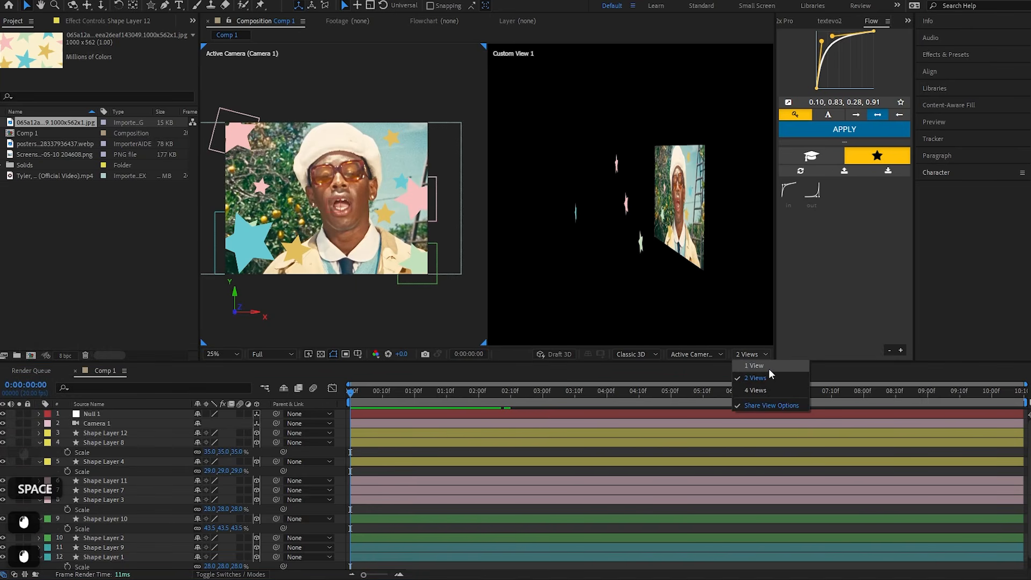
{"action": "left_click", "coordinate": [747, 369]}
{"action": "left_click_drag", "start_coordinate": [471, 245], "coordinate": [445, 262]}
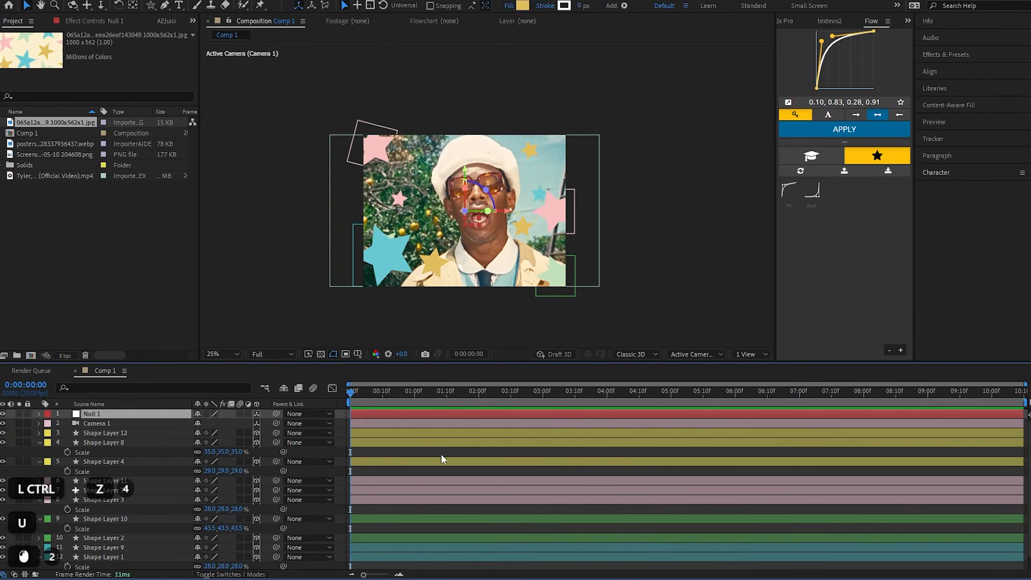
{"action": "left_click", "coordinate": [441, 459]}
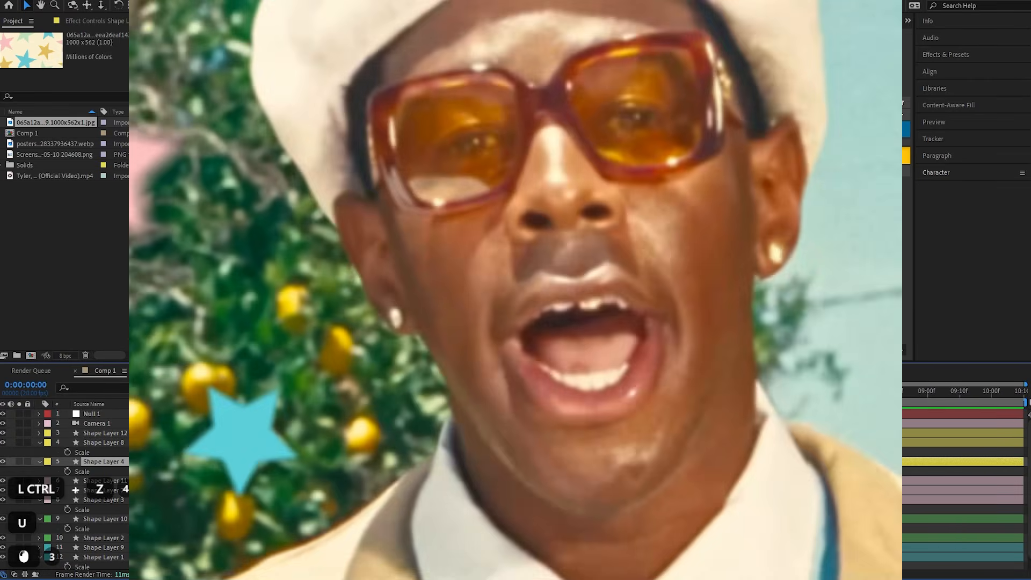
Parent Camera 1 to Null 1
{"action": "left_click", "coordinate": [396, 423]}
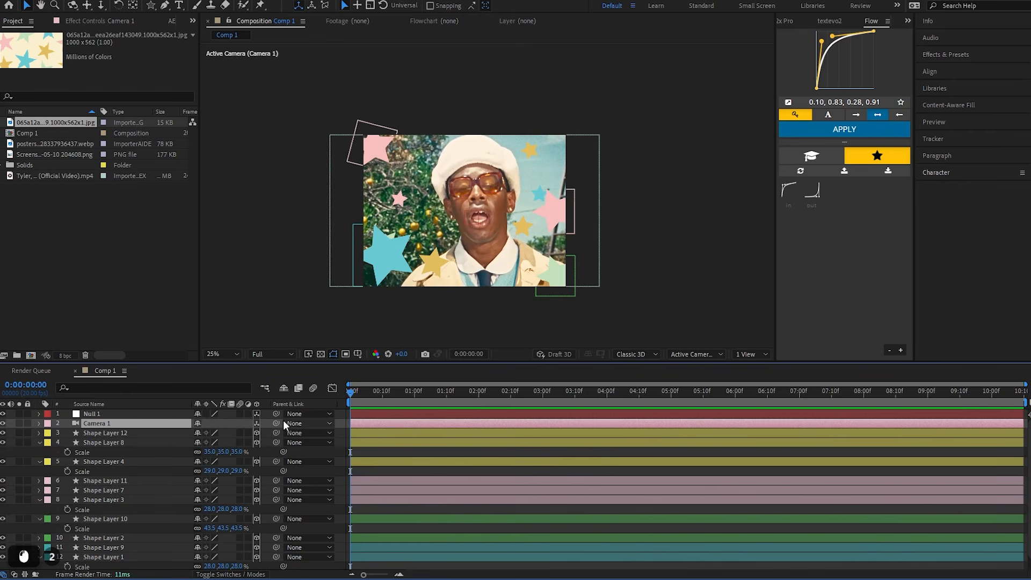
{"action": "left_click_drag", "start_coordinate": [277, 423], "coordinate": [195, 416]}
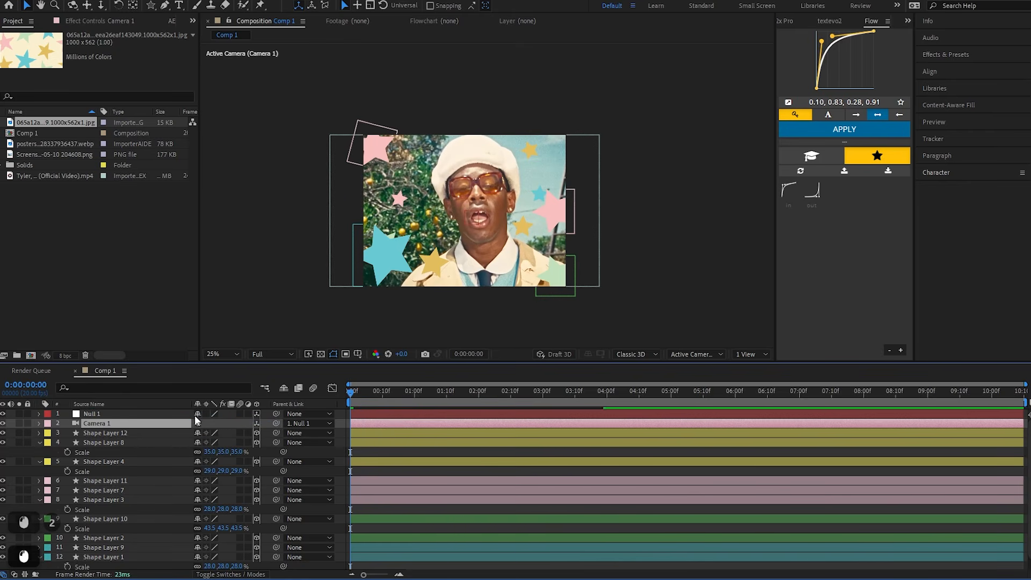
{"action": "left_click_drag", "start_coordinate": [369, 391], "coordinate": [381, 394]}
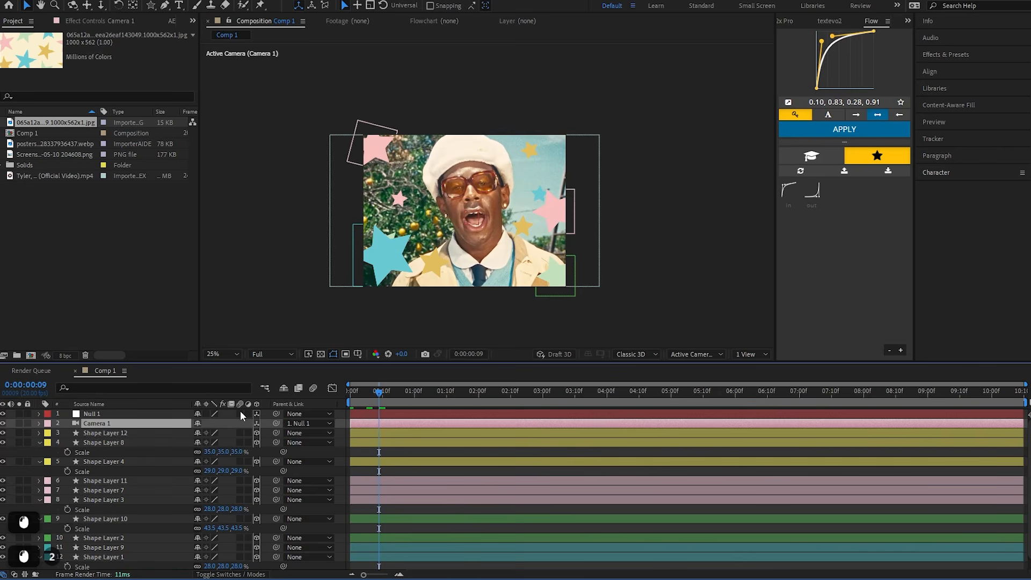
Add a Position keyframe to Null 1 at 0:00:00:00
{"action": "left_click", "coordinate": [119, 415]}
{"action": "key", "text": "p"}
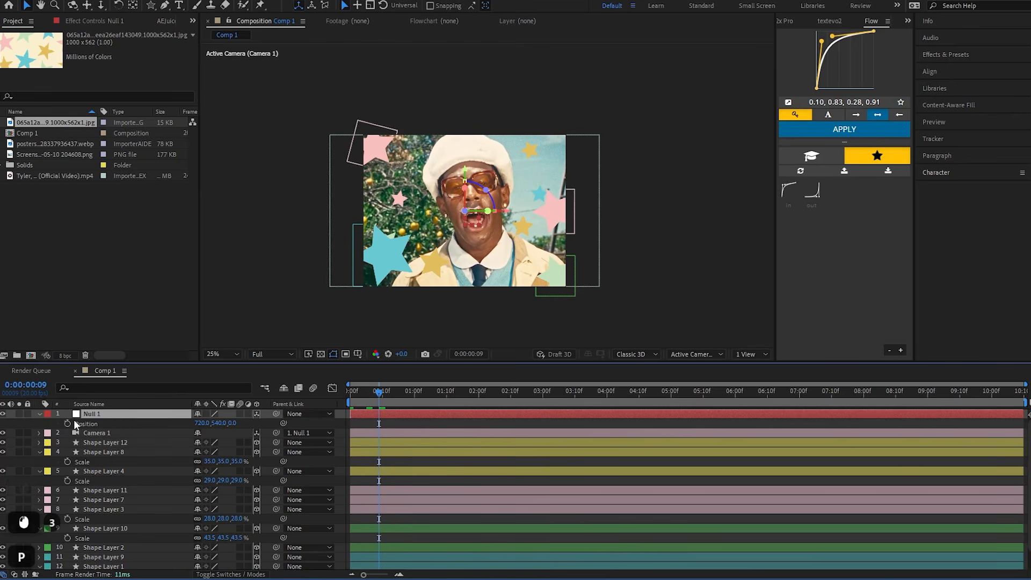
{"action": "left_click", "coordinate": [383, 394]}
{"action": "left_click_drag", "start_coordinate": [391, 396], "coordinate": [349, 408]}
{"action": "left_click", "coordinate": [67, 424]}
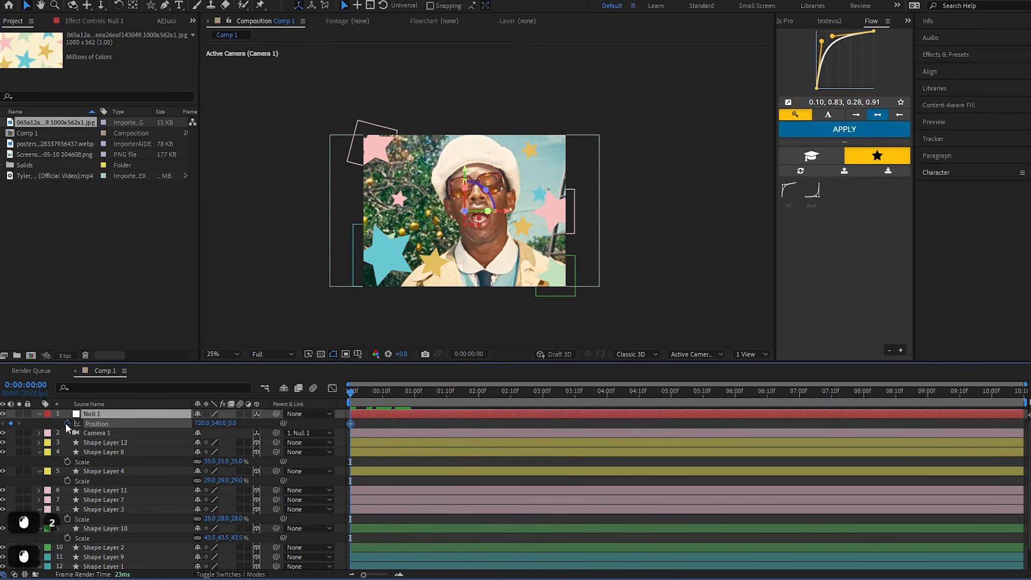
Play the clip to find the move's end point, and shift Null 1's Position keyframe to about 3 seconds
{"action": "key", "text": "space"}
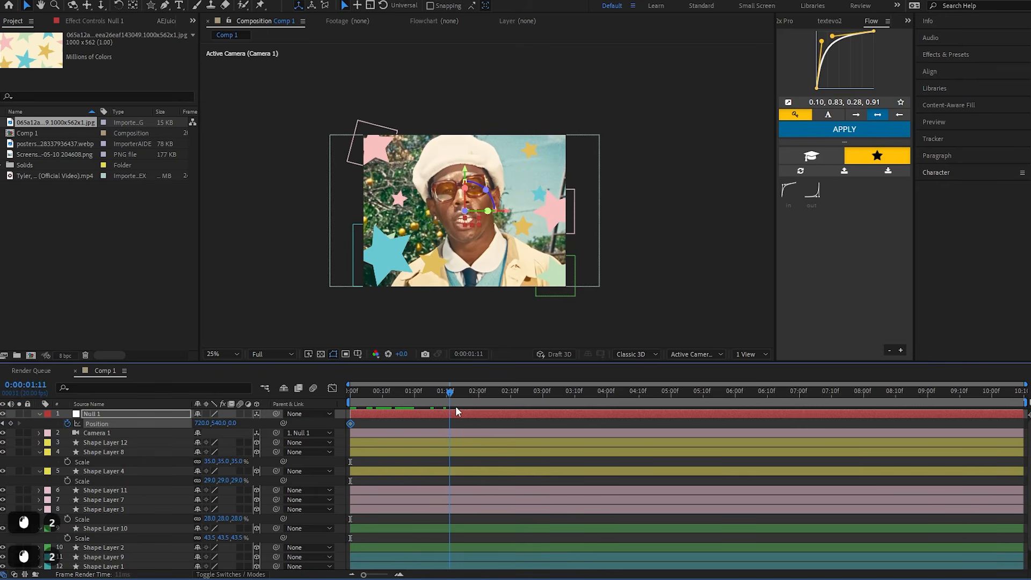
{"action": "key", "text": "space"}
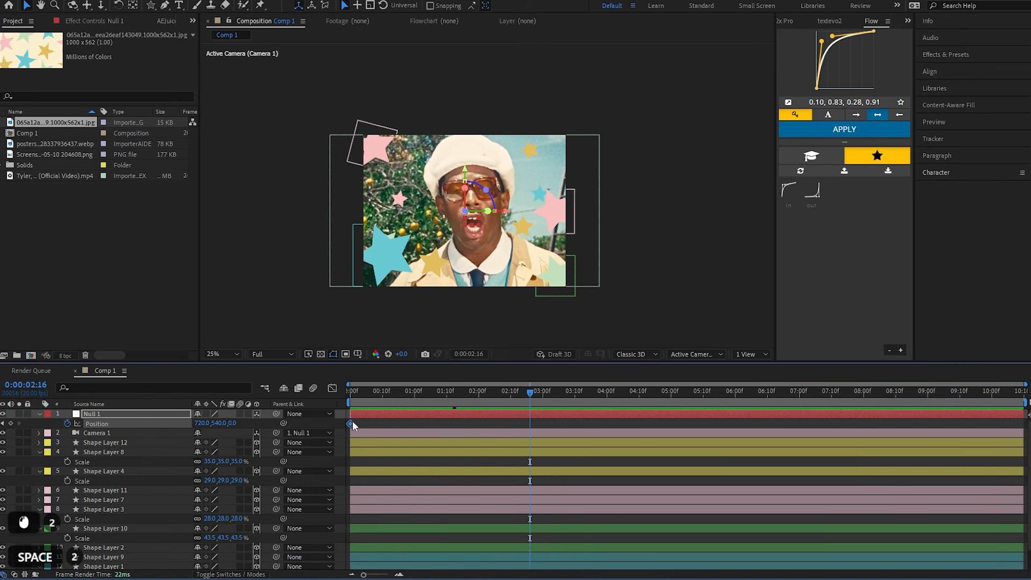
{"action": "left_click_drag", "start_coordinate": [351, 424], "coordinate": [535, 448]}
Keyframe Null 1's Z position at 478 at the composition start and preview the camera move
{"action": "left_click_drag", "start_coordinate": [530, 394], "coordinate": [836, 440]}
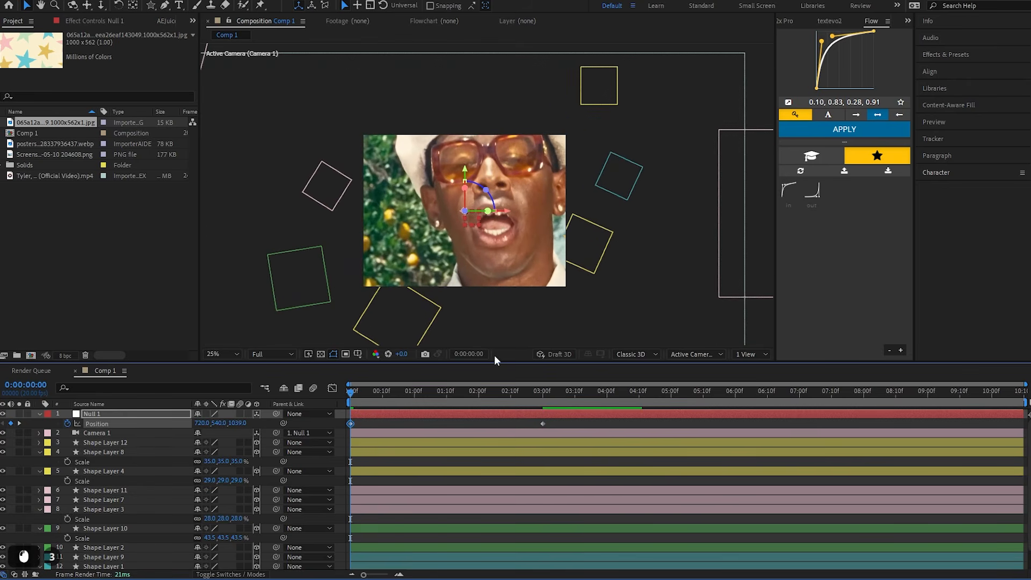
{"action": "mouse_move", "coordinate": [243, 425]}
{"action": "left_mouse_down"}
{"action": "mouse_move", "coordinate": [235, 447]}
{"action": "mouse_move", "coordinate": [235, 424]}
{"action": "left_mouse_up"}
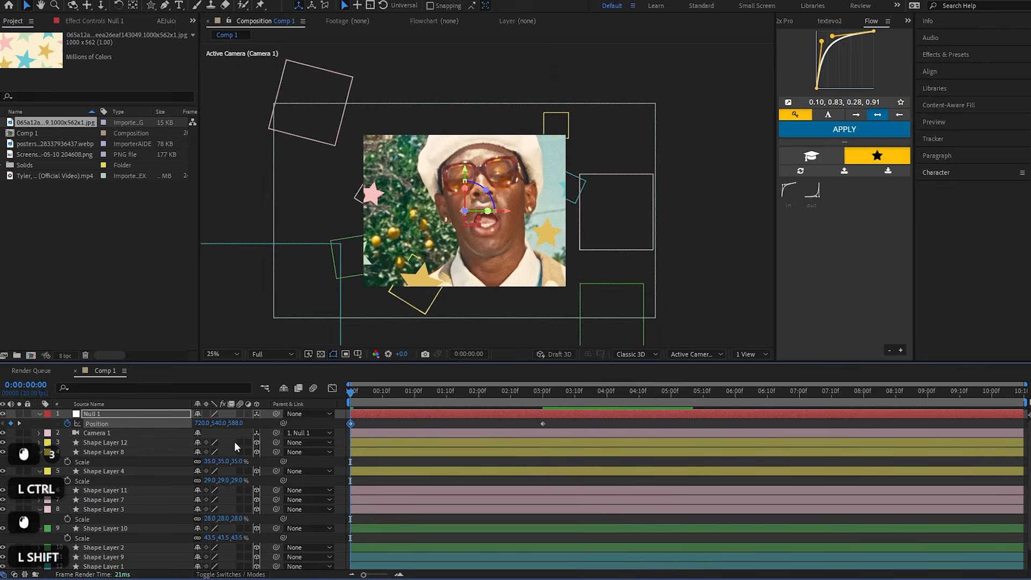
{"action": "key", "text": "space"}
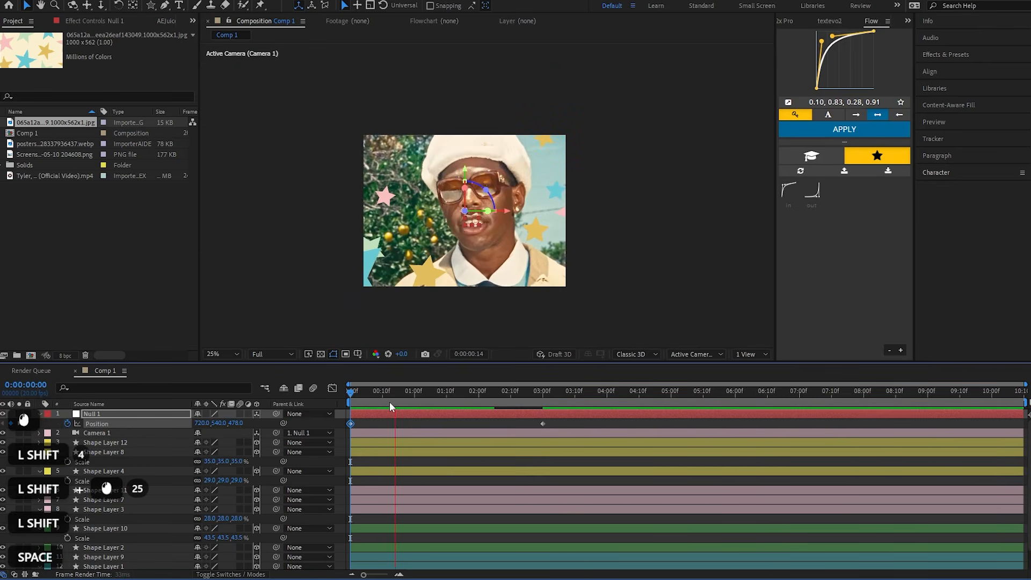
Apply Easy Ease to Null 1's Position keyframes and separate its Position dimensions in the graph editor
{"action": "left_click", "coordinate": [385, 402]}
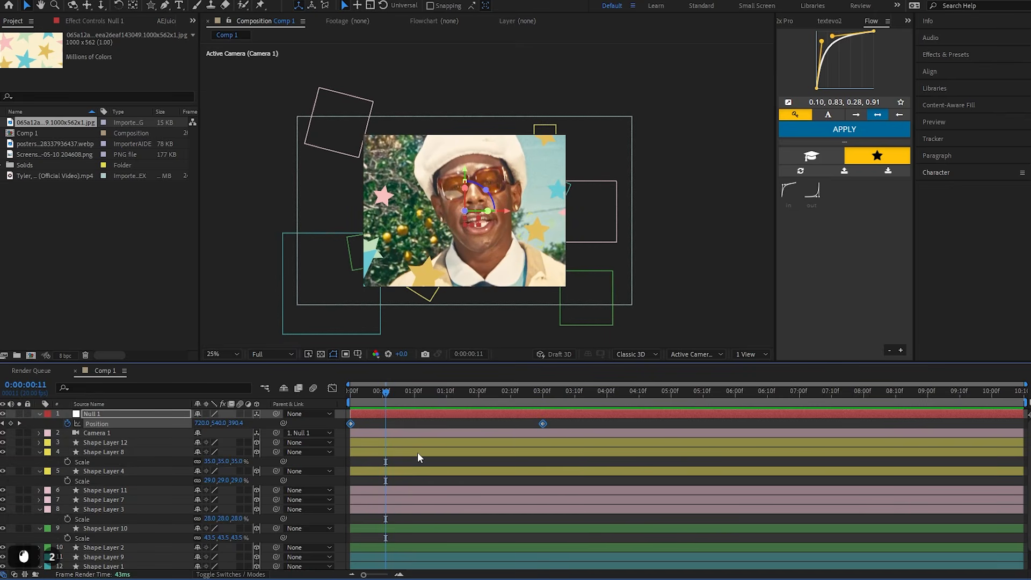
{"action": "key", "text": "F9"}
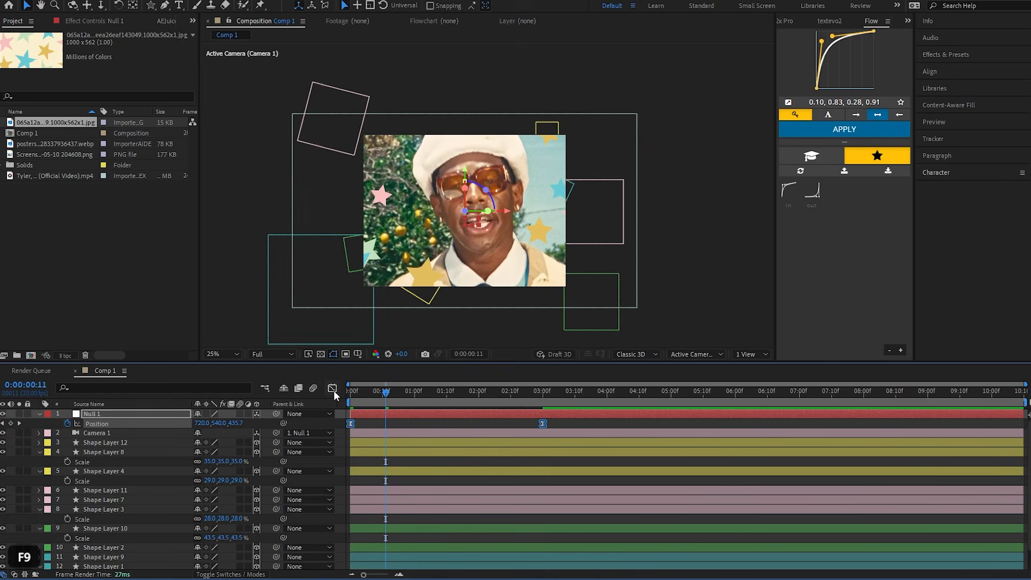
{"action": "left_click", "coordinate": [333, 389]}
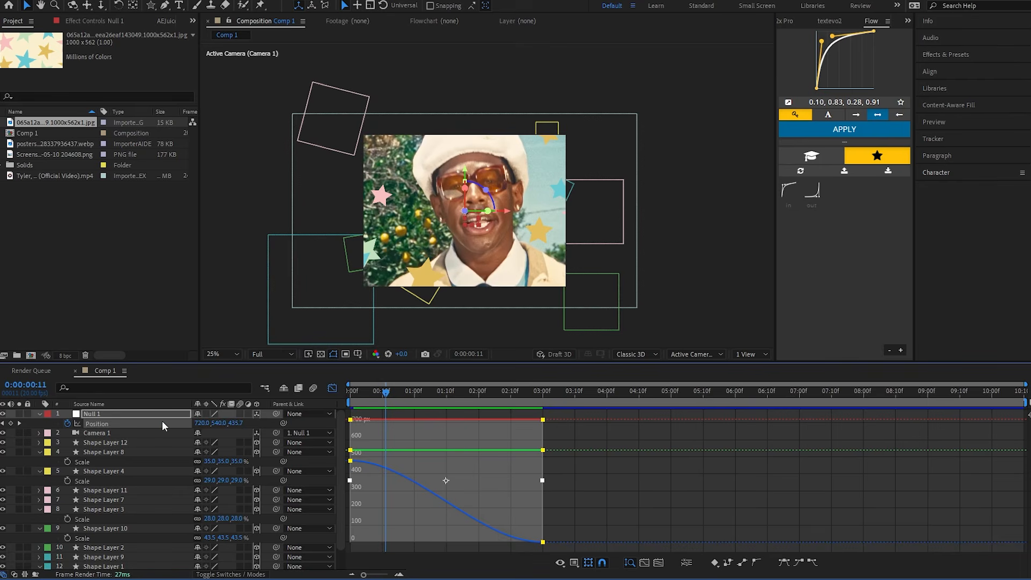
{"action": "left_click", "coordinate": [686, 563]}
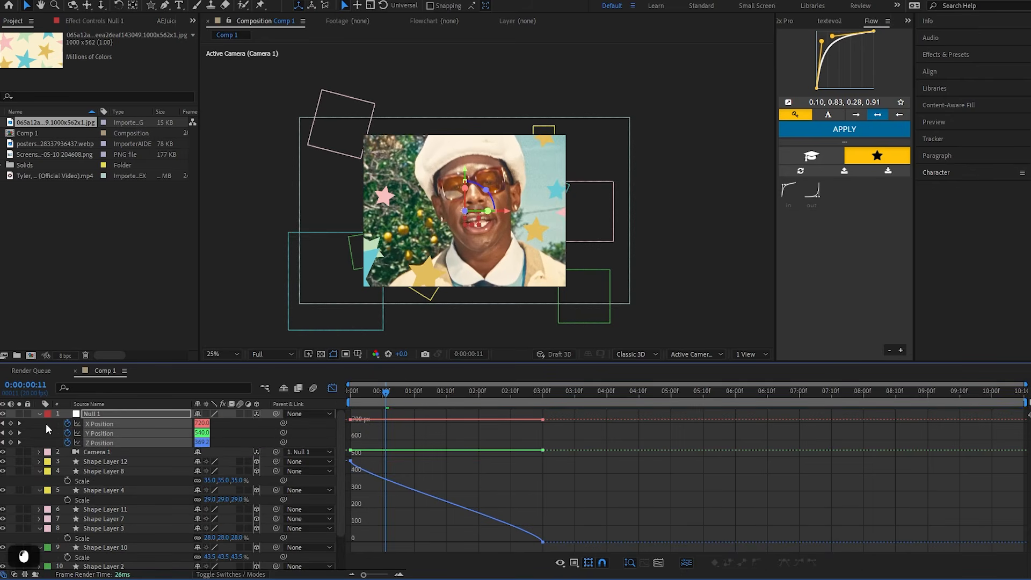
Reshape Null 1's Z Position value curve so it drops steeply at the start and levels off, and preview the move
{"action": "left_click", "coordinate": [46, 424]}
{"action": "left_click", "coordinate": [133, 424]}
{"action": "left_click", "coordinate": [128, 436]}
{"action": "left_click", "coordinate": [131, 443]}
{"action": "left_click", "coordinate": [126, 436]}
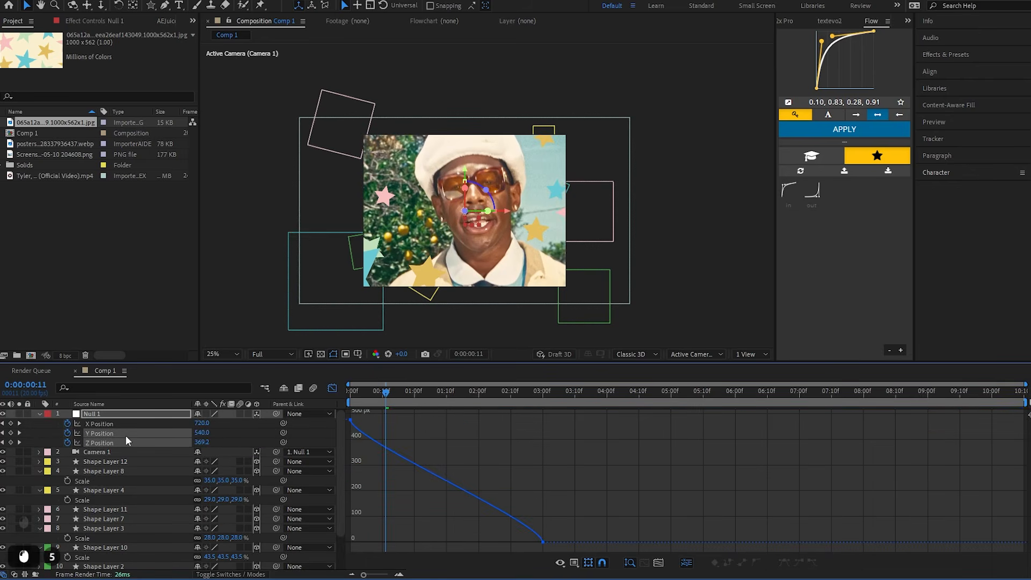
{"action": "left_click", "coordinate": [350, 420]}
{"action": "left_click_drag", "start_coordinate": [351, 439], "coordinate": [359, 520]}
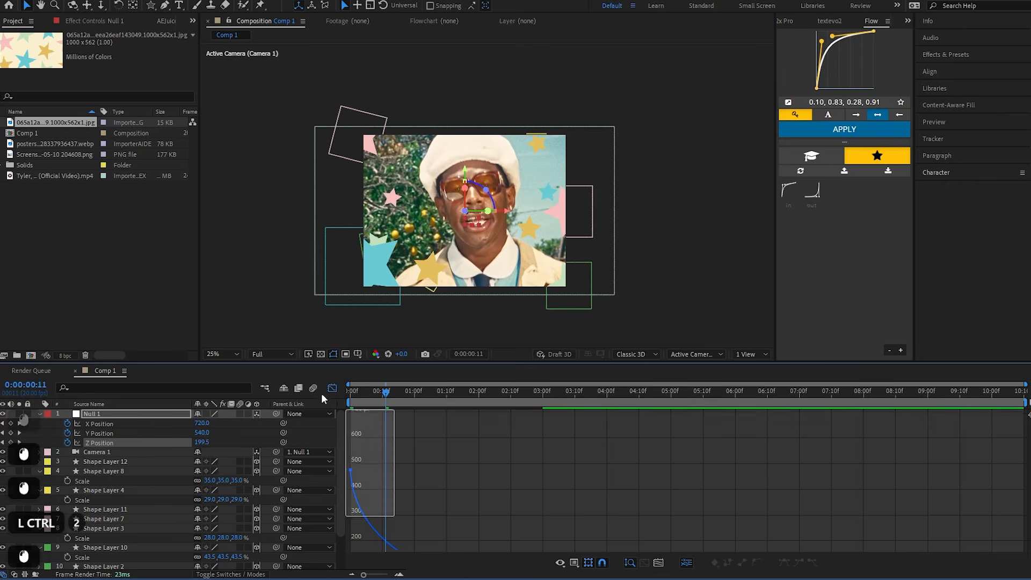
{"action": "mouse_move", "coordinate": [357, 537]}
{"action": "left_mouse_down"}
{"action": "mouse_move", "coordinate": [369, 526]}
{"action": "mouse_move", "coordinate": [356, 539]}
{"action": "left_mouse_up"}
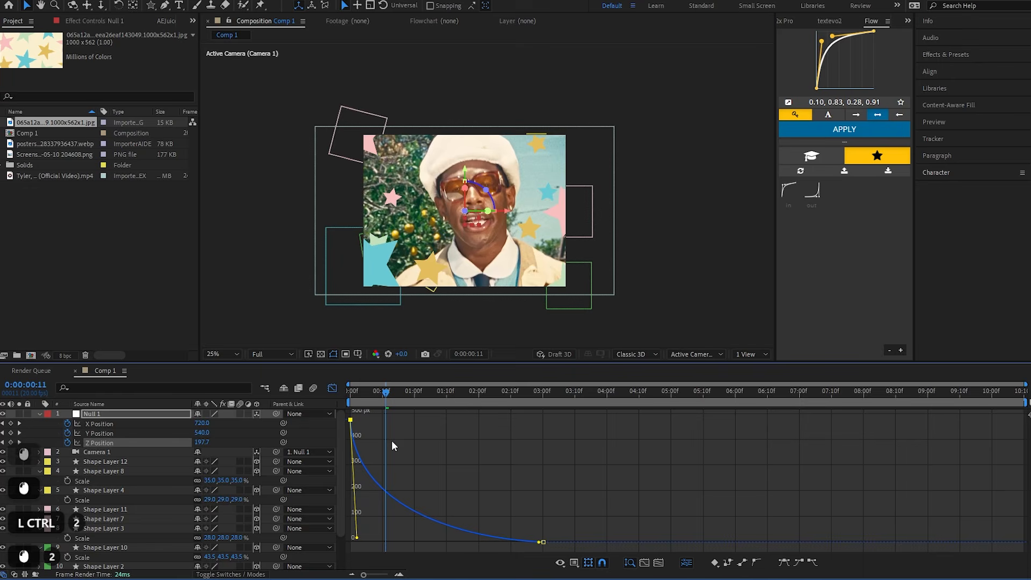
{"action": "left_click_drag", "start_coordinate": [384, 395], "coordinate": [311, 395]}
{"action": "key", "text": "space"}
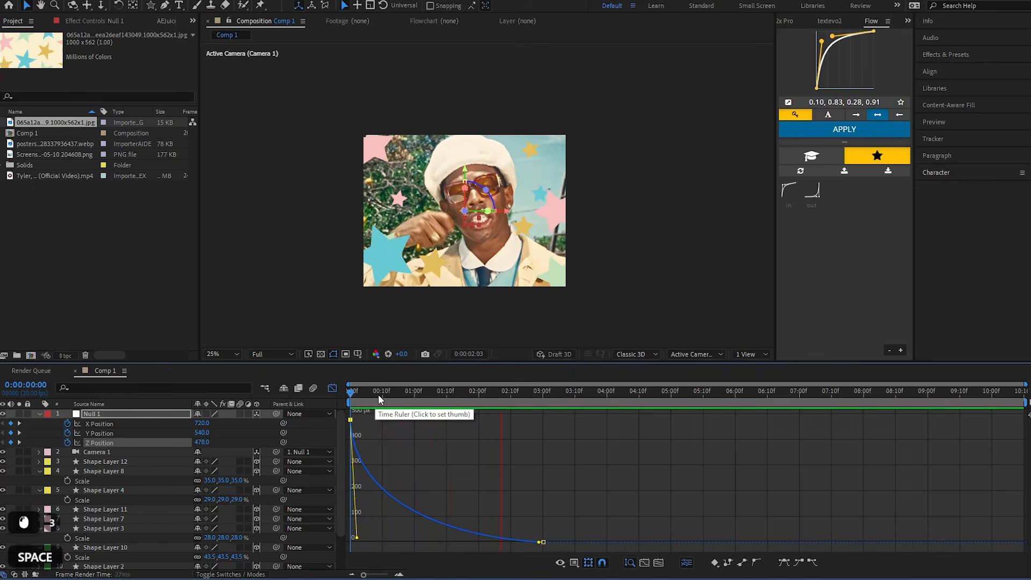
Set Null 1's starting Z Position to 635, readjust the first keyframe's steep handle, and preview
{"action": "left_click", "coordinate": [352, 412]}
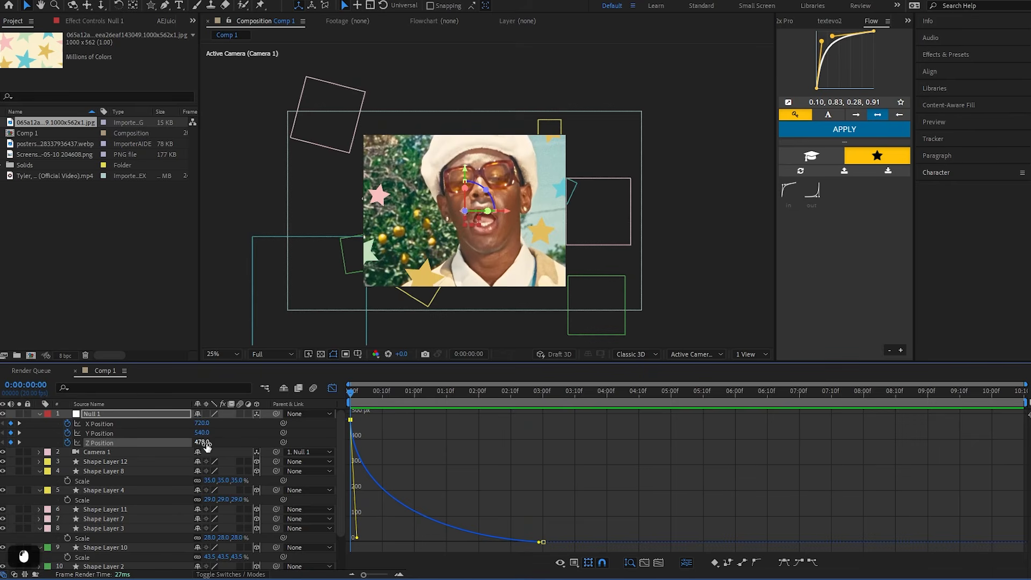
{"action": "left_click_drag", "start_coordinate": [206, 444], "coordinate": [360, 536]}
{"action": "key", "text": "space"}
{"action": "left_click", "coordinate": [351, 418]}
{"action": "key", "text": "space"}
Lengthen the ease-in handle of Null 1's last Z Position keyframe, preview the move, and return to the layer-bar view
{"action": "left_click", "coordinate": [469, 393]}
{"action": "left_click_drag", "start_coordinate": [539, 542], "coordinate": [472, 539]}
{"action": "key", "text": "space"}
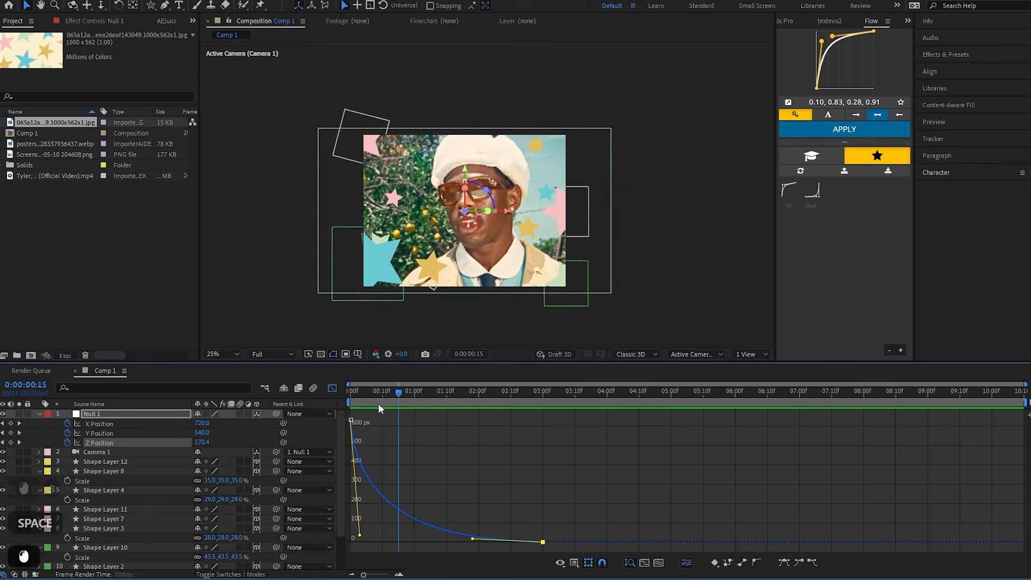
{"action": "left_click", "coordinate": [397, 402]}
{"action": "key", "text": "shift+F3"}
{"action": "left_click_drag", "start_coordinate": [397, 400], "coordinate": [340, 417]}
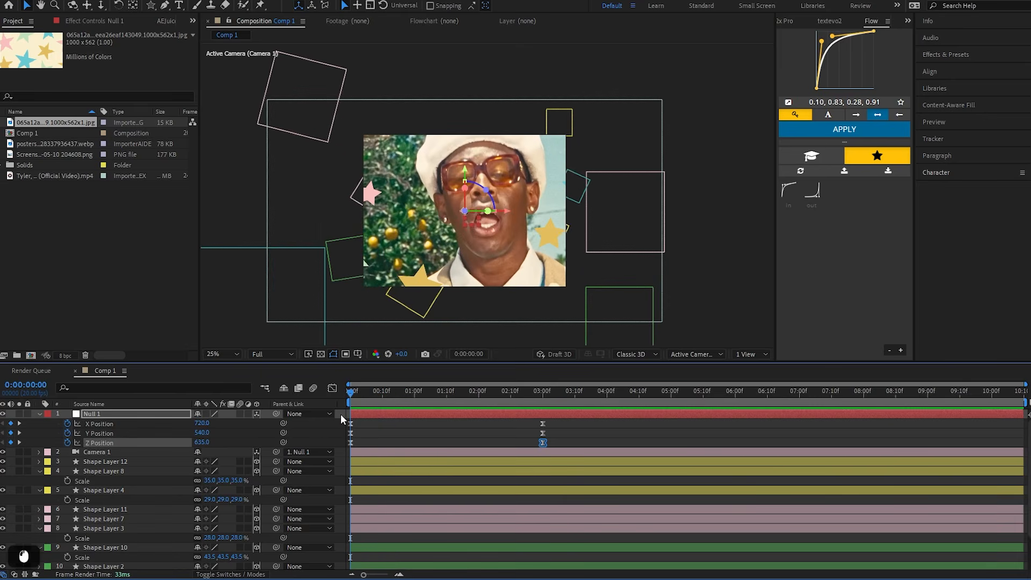
Add a text layer reading "I" over the clip and set its font to LEMON MILK Bold
{"action": "key", "text": "ctrl+t"}
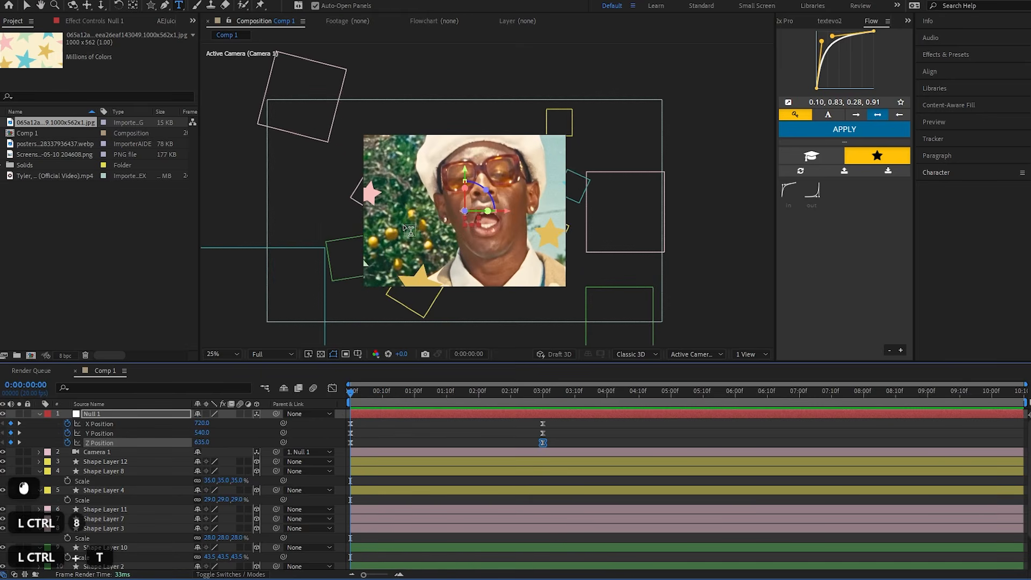
{"action": "left_click", "coordinate": [388, 187]}
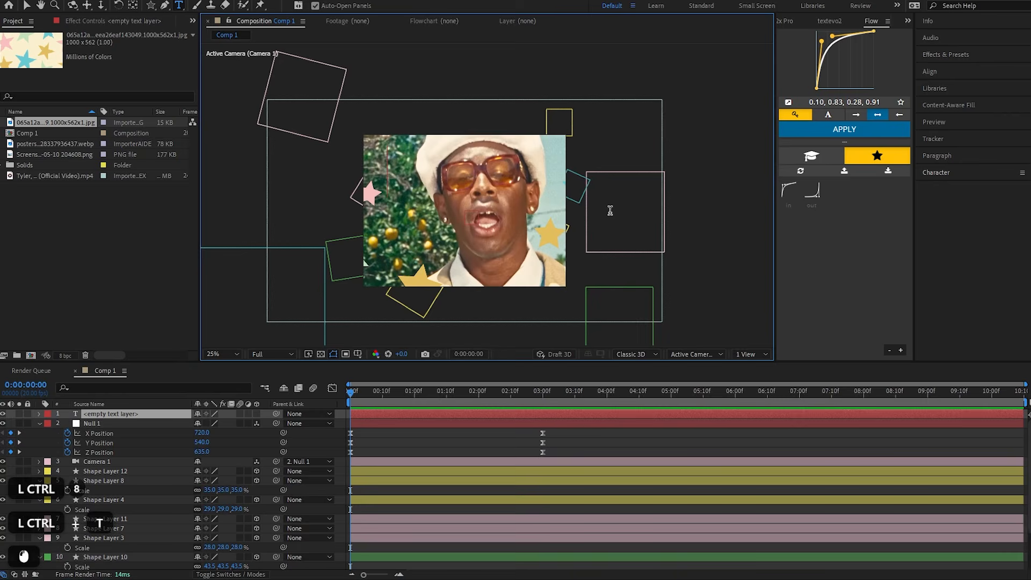
{"action": "left_click", "coordinate": [936, 173]}
{"action": "double_click", "coordinate": [932, 190]}
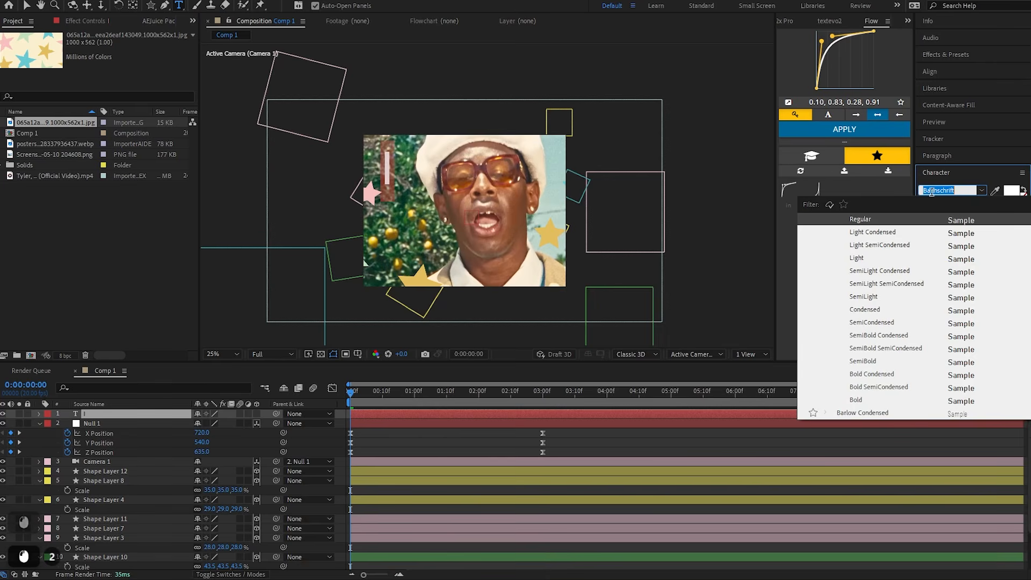
{"action": "type", "text": "lem"}
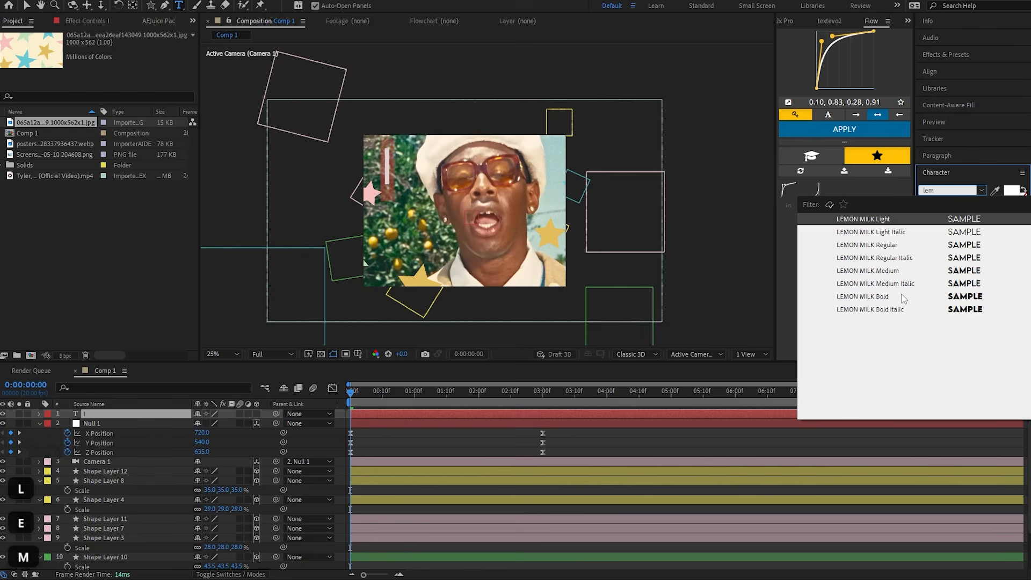
{"action": "left_click", "coordinate": [902, 296]}
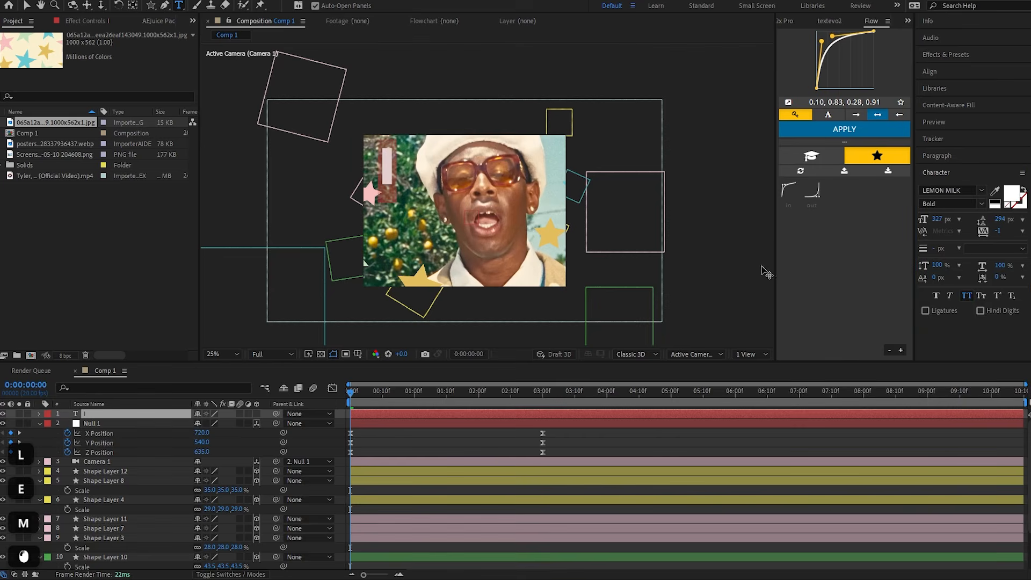
Duplicate the "I" text layer into three more text layers reading "jus", "cut" and "some"
{"action": "left_click", "coordinate": [366, 415]}
{"action": "key", "text": "ctrl+d"}
{"action": "double_click", "coordinate": [366, 415]}
{"action": "type", "text": "jus"}
{"action": "left_click", "coordinate": [366, 415]}
{"action": "key", "text": "ctrl+d"}
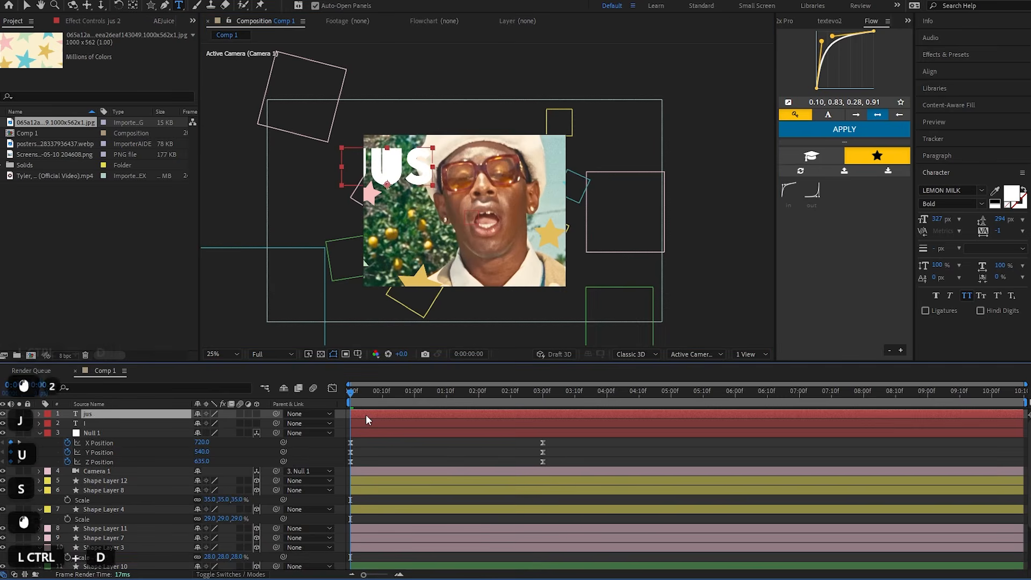
{"action": "key", "text": "space"}
{"action": "double_click", "coordinate": [360, 414]}
{"action": "type", "text": "cut"}
{"action": "left_click", "coordinate": [357, 415]}
{"action": "key", "text": "ctrl+d"}
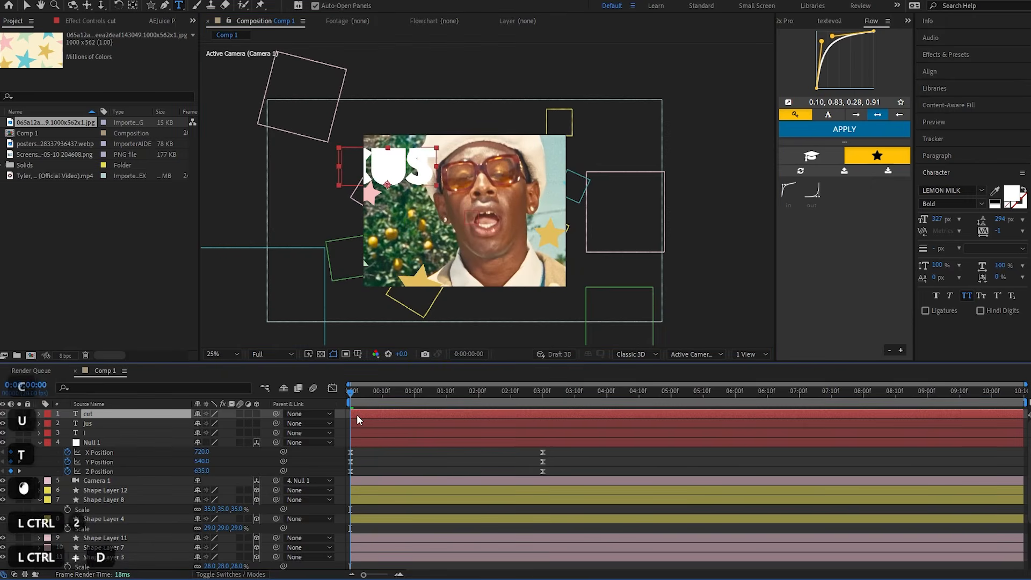
{"action": "double_click", "coordinate": [357, 415]}
{"action": "type", "text": "some"}
Spread the words apart across the frame and move all four text layers below Camera 1 in the layer stack
{"action": "left_click_drag", "start_coordinate": [397, 168], "coordinate": [487, 171]}
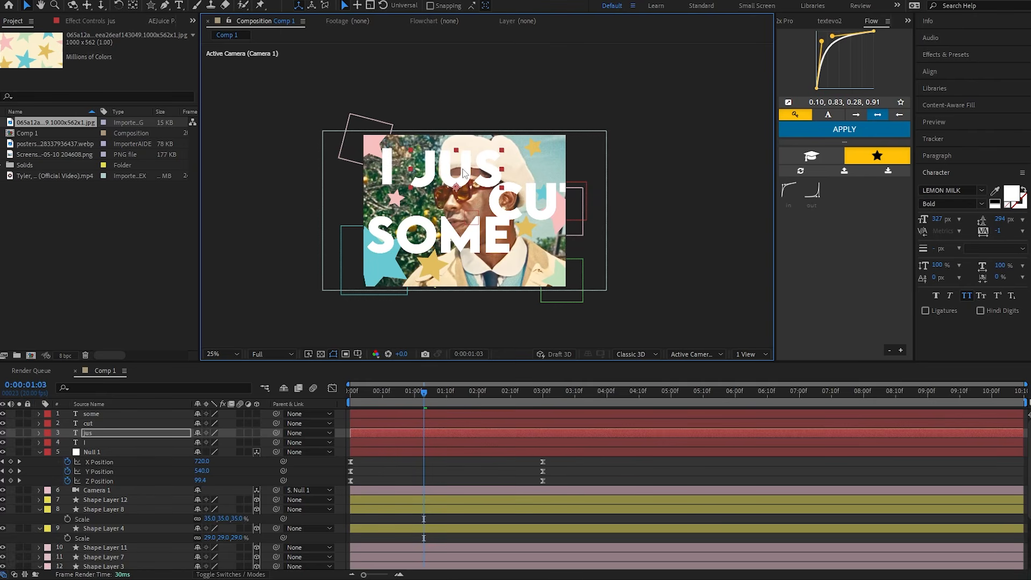
{"action": "left_click", "coordinate": [133, 433]}
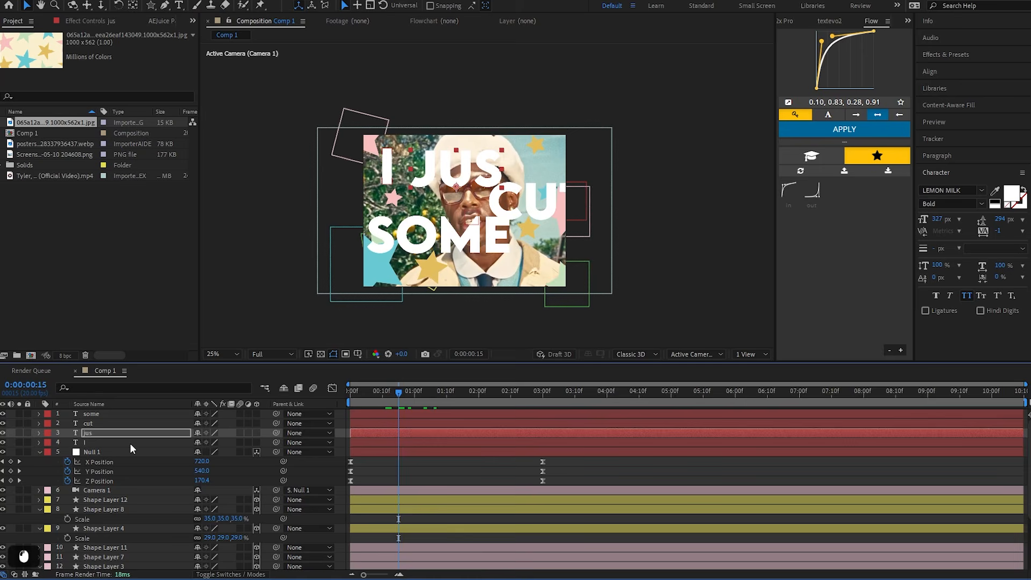
{"action": "left_click", "coordinate": [130, 443]}
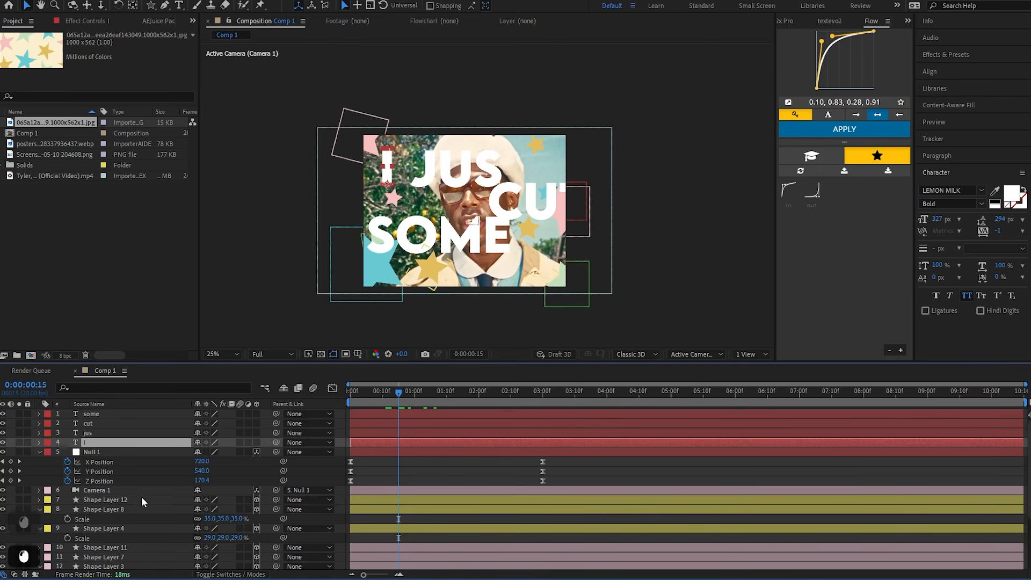
{"action": "left_click", "coordinate": [108, 417], "text": "shift"}
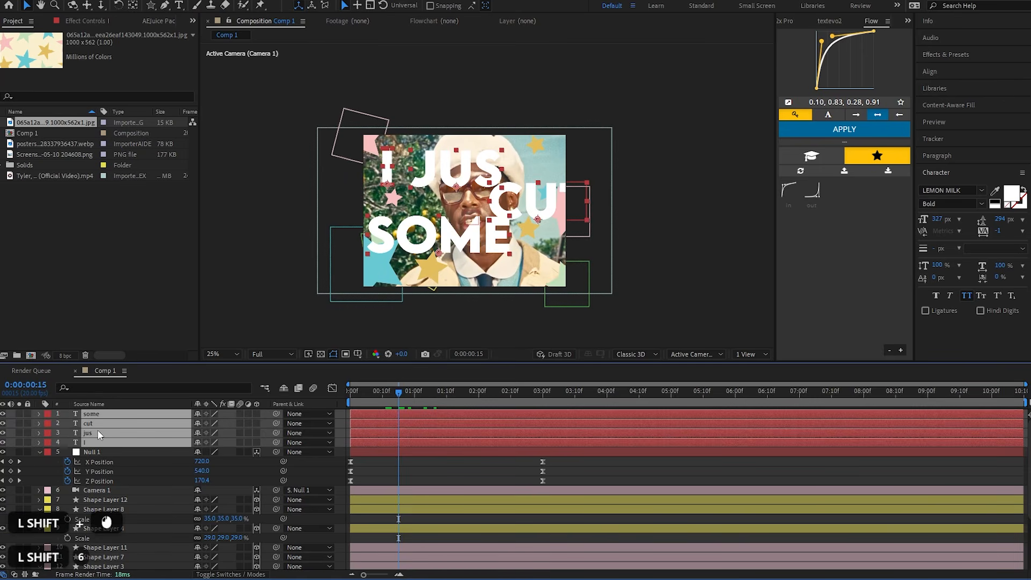
{"action": "left_click_drag", "start_coordinate": [97, 430], "coordinate": [153, 497]}
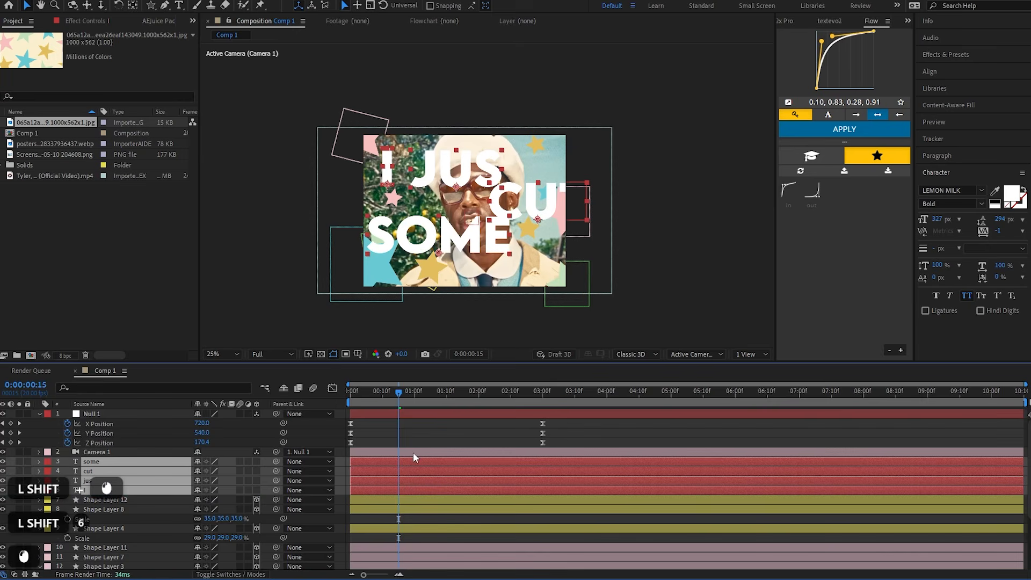
Turn the four text layers into 3D layers and preview them with the camera pull-back
{"action": "left_click", "coordinate": [398, 461]}
{"action": "left_click_drag", "start_coordinate": [389, 395], "coordinate": [346, 412]}
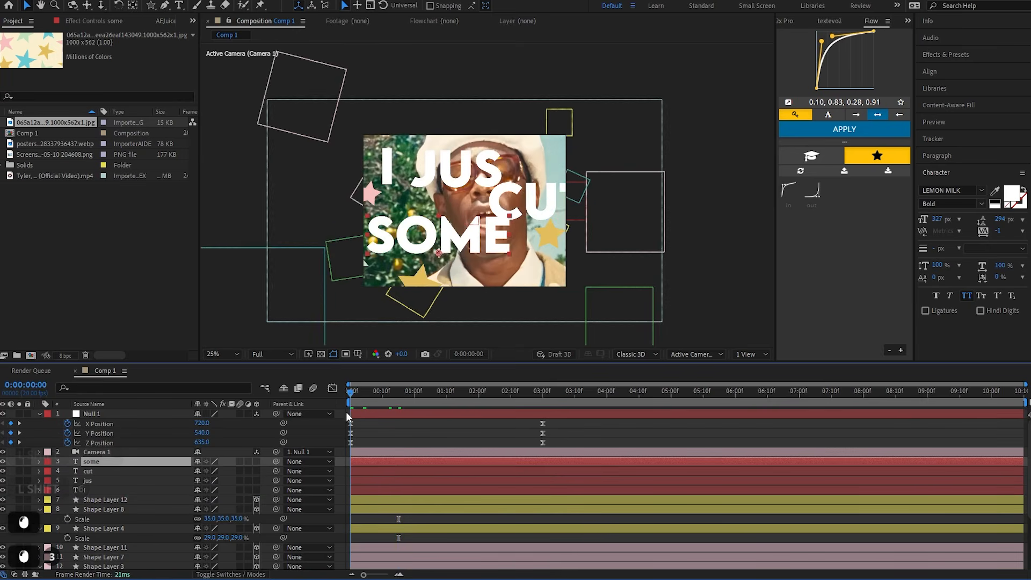
{"action": "key", "text": "space"}
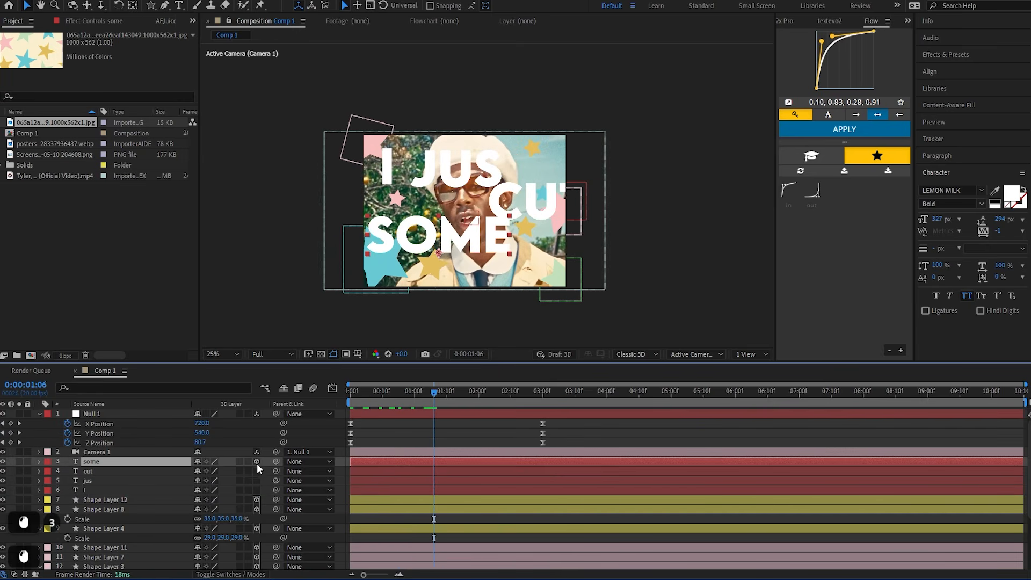
{"action": "left_click_drag", "start_coordinate": [257, 463], "coordinate": [257, 490]}
{"action": "left_click_drag", "start_coordinate": [433, 394], "coordinate": [273, 422]}
{"action": "key", "text": "space"}
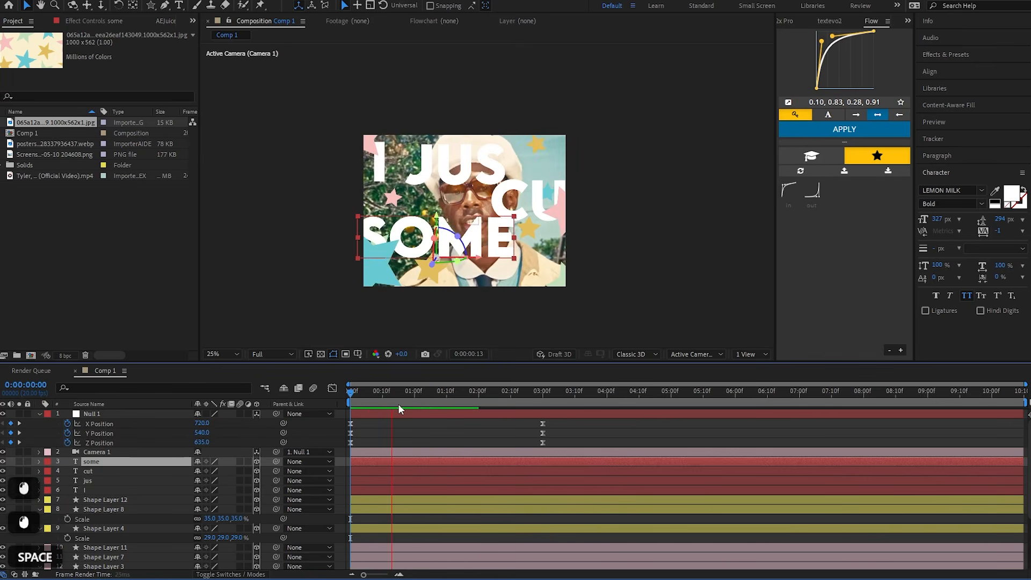
{"action": "left_click", "coordinate": [362, 402]}
{"action": "left_click", "coordinate": [368, 402]}
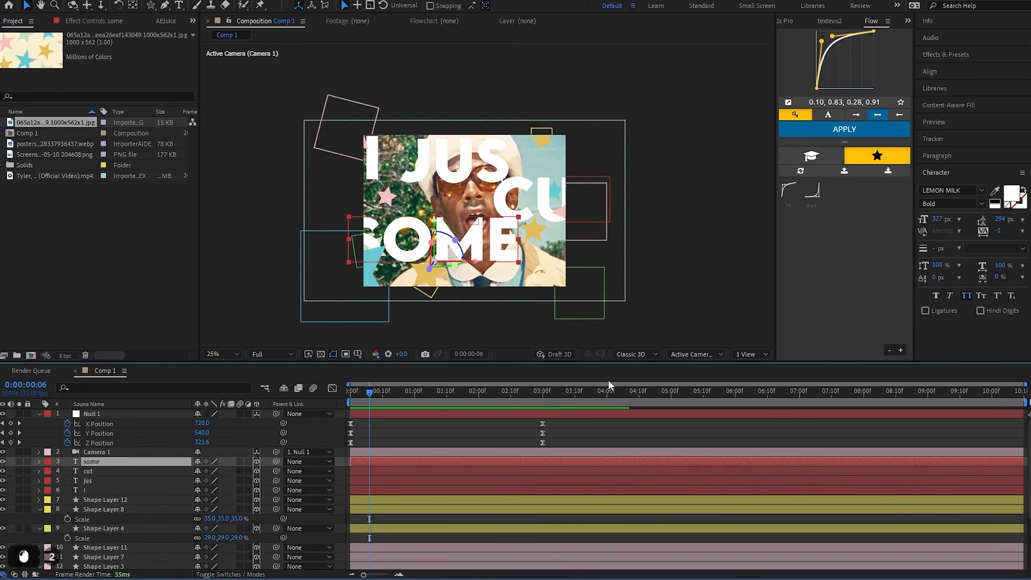
Switch to a two-view layout with an angled Custom View 1 and shift the word "some" fully into the camera frame
{"action": "left_click", "coordinate": [737, 354]}
{"action": "left_click", "coordinate": [765, 377]}
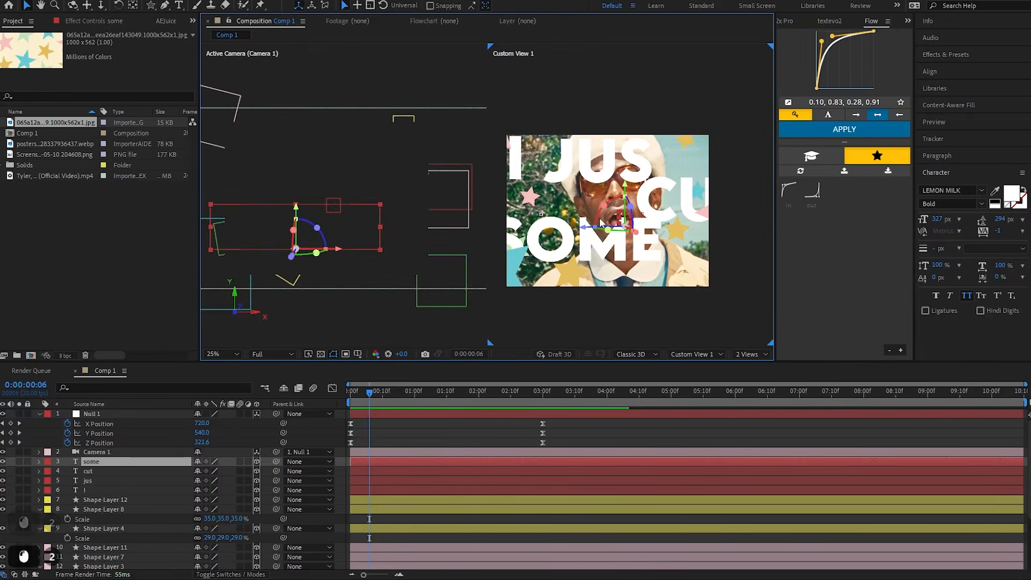
{"action": "scroll", "coordinate": [607, 237], "scroll_direction": "up", "scroll_amount": 6}
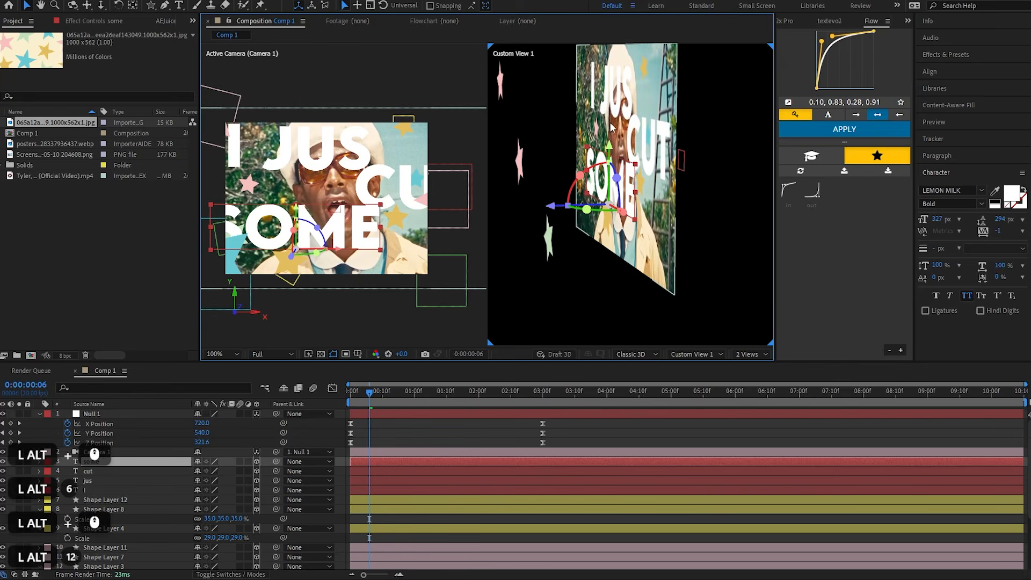
{"action": "left_click_drag", "start_coordinate": [353, 227], "coordinate": [377, 223]}
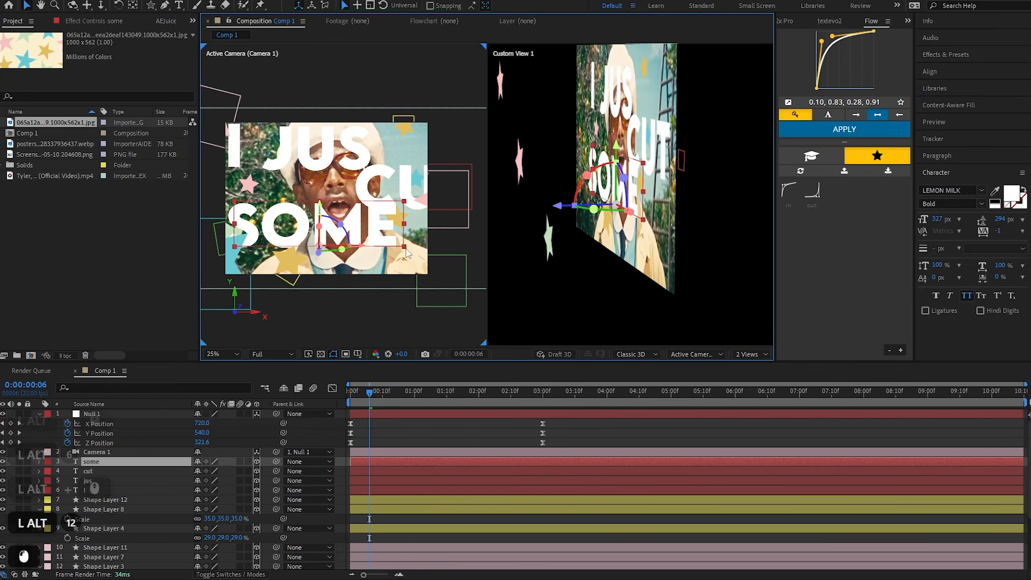
{"action": "left_click", "coordinate": [398, 249]}
{"action": "key", "text": "ctrl+z"}
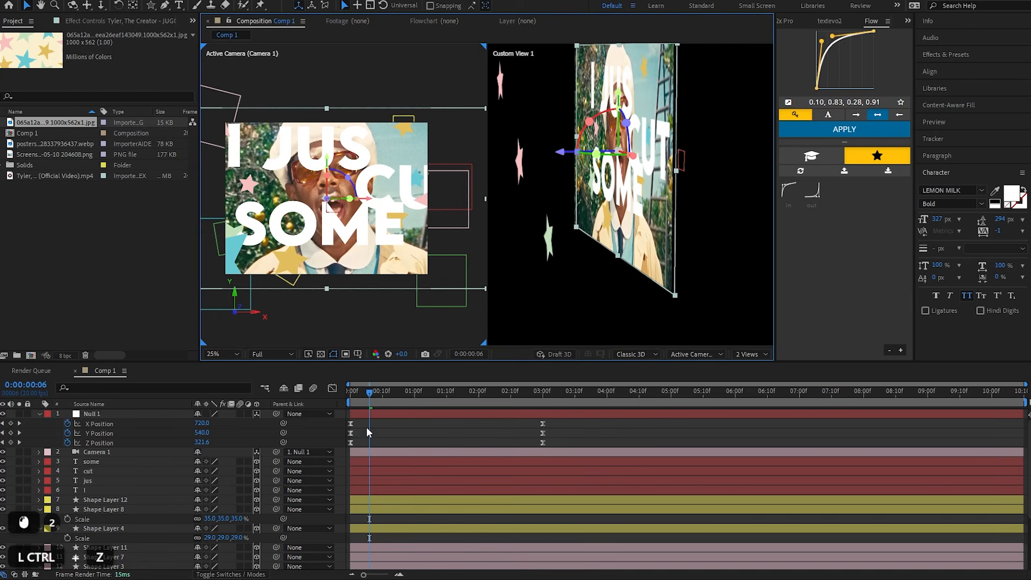
Scale all four text layers down to 59%
{"action": "left_click", "coordinate": [368, 463]}
{"action": "left_click", "coordinate": [373, 490], "text": "shift"}
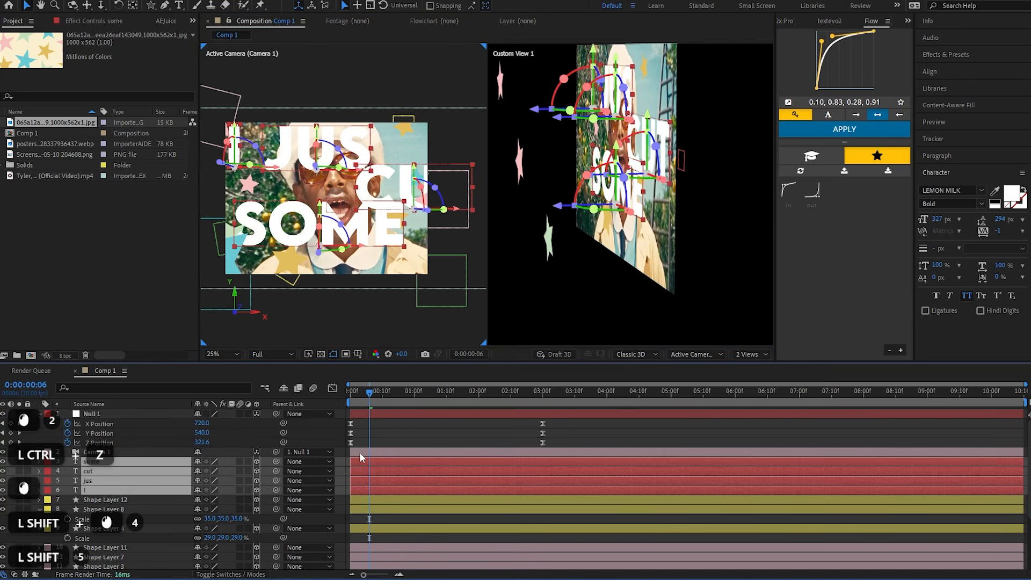
{"action": "key", "text": "s"}
{"action": "left_click_drag", "start_coordinate": [243, 473], "coordinate": [226, 473]}
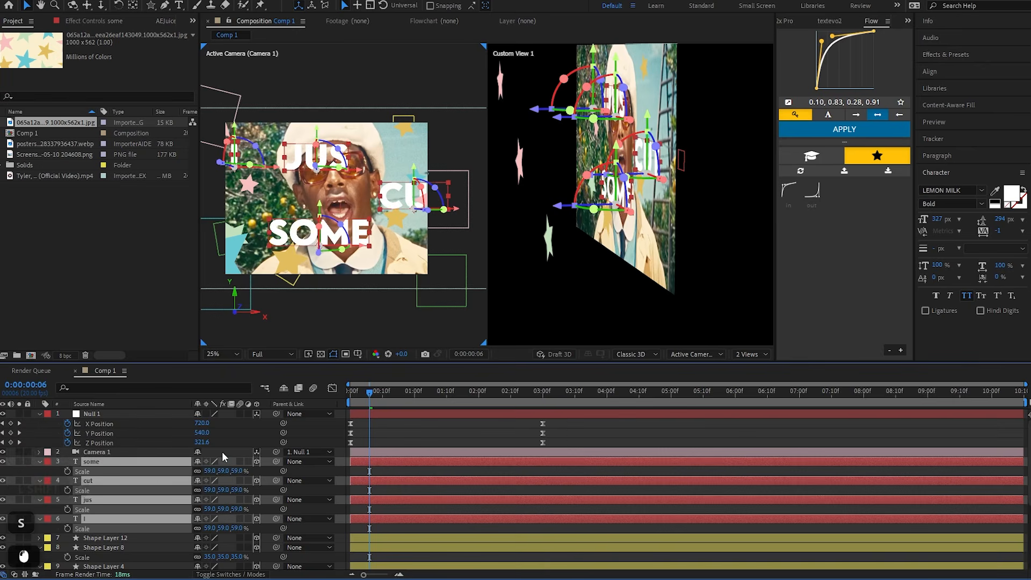
Move "I" and "jus" closer together near the frame's upper edge and preview the opening of the camera move
{"action": "left_click", "coordinate": [238, 154]}
{"action": "key", "text": "ctrl+z"}
{"action": "left_click", "coordinate": [237, 153]}
{"action": "left_click_drag", "start_coordinate": [237, 153], "coordinate": [254, 153]}
{"action": "left_click_drag", "start_coordinate": [317, 158], "coordinate": [304, 157]}
{"action": "key", "text": "space"}
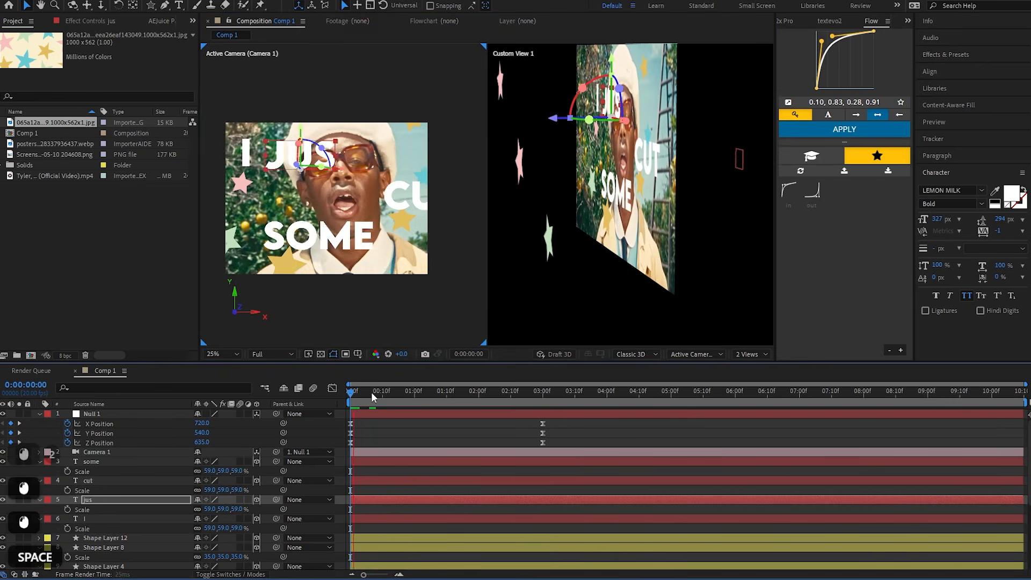
{"action": "left_click", "coordinate": [371, 392]}
{"action": "key", "text": "space"}
{"action": "left_click", "coordinate": [378, 393]}
{"action": "key", "text": "space"}
{"action": "left_click", "coordinate": [379, 394]}
Stack the words beside the artist in three left-aligned lines, "I jus", "cut" and "some", and preview the result
{"action": "left_click_drag", "start_coordinate": [400, 195], "coordinate": [242, 161]}
{"action": "left_click_drag", "start_coordinate": [295, 160], "coordinate": [278, 159]}
{"action": "left_click_drag", "start_coordinate": [262, 193], "coordinate": [268, 192]}
{"action": "left_click_drag", "start_coordinate": [310, 232], "coordinate": [273, 228]}
{"action": "left_click_drag", "start_coordinate": [268, 193], "coordinate": [242, 160]}
{"action": "left_click", "coordinate": [282, 159]}
{"action": "left_click", "coordinate": [244, 160], "text": "shift"}
{"action": "left_click", "coordinate": [396, 437]}
{"action": "key", "text": "space"}
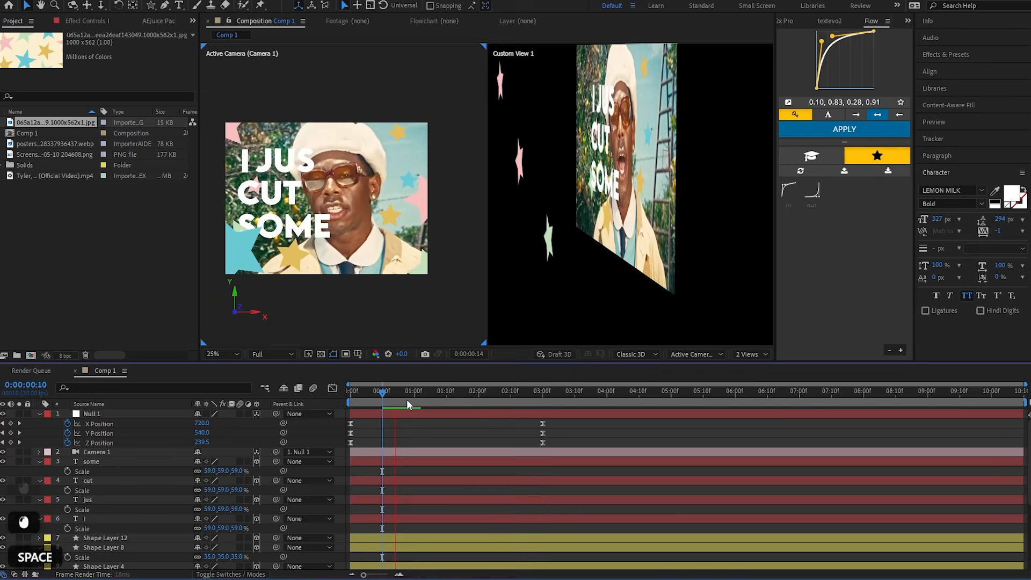
Set the "I" text layer to start at 0:00:00:08 and preview its entrance
{"action": "left_click_drag", "start_coordinate": [360, 404], "coordinate": [380, 404]}
{"action": "left_click", "coordinate": [375, 399]}
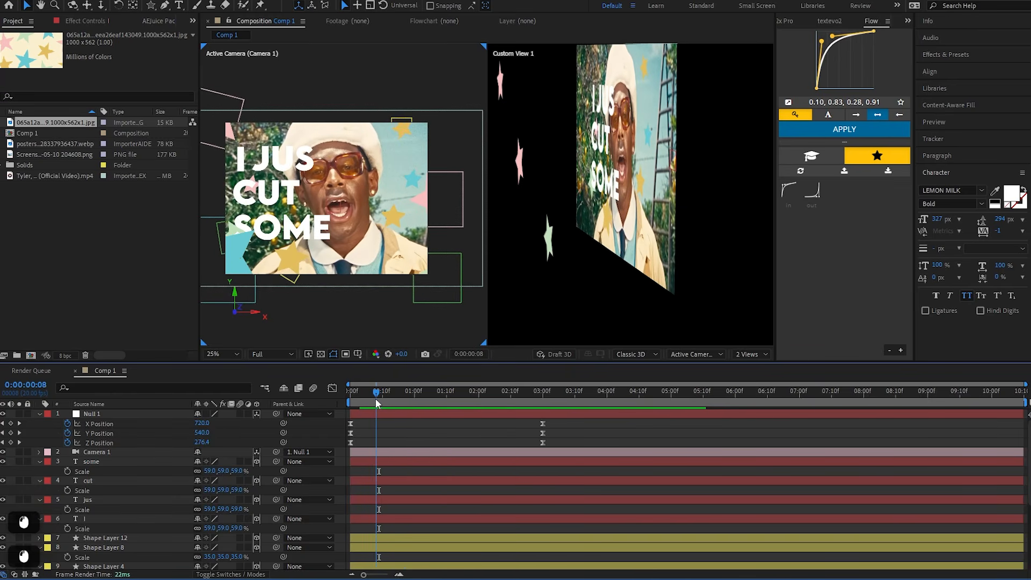
{"action": "key", "text": "space"}
{"action": "left_click", "coordinate": [368, 519]}
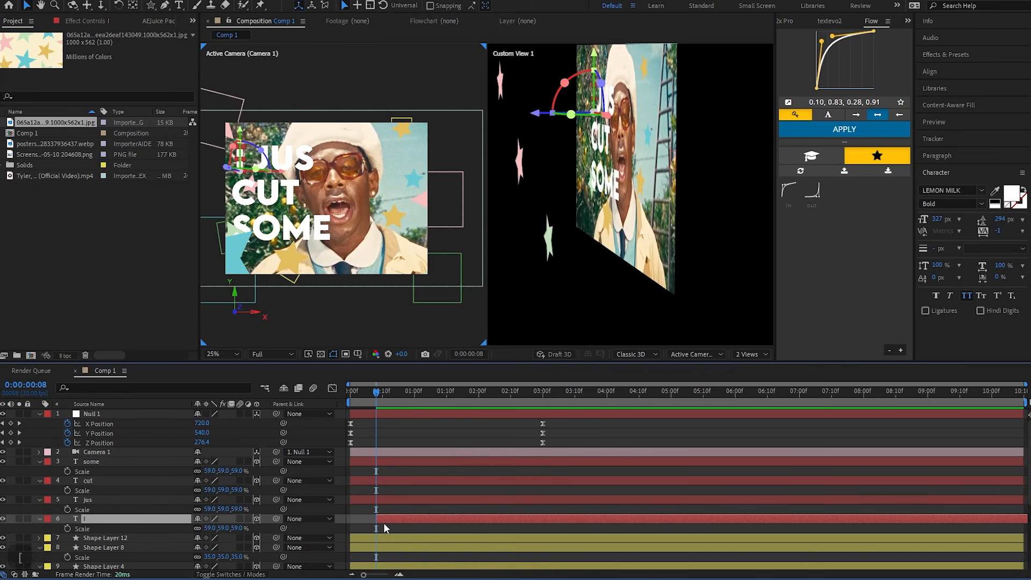
{"action": "key", "text": "bracketleft"}
{"action": "key", "text": "bracketright"}
{"action": "key", "text": "bracketleft"}
{"action": "key", "text": "bracketright"}
{"action": "key", "text": "bracketleft"}
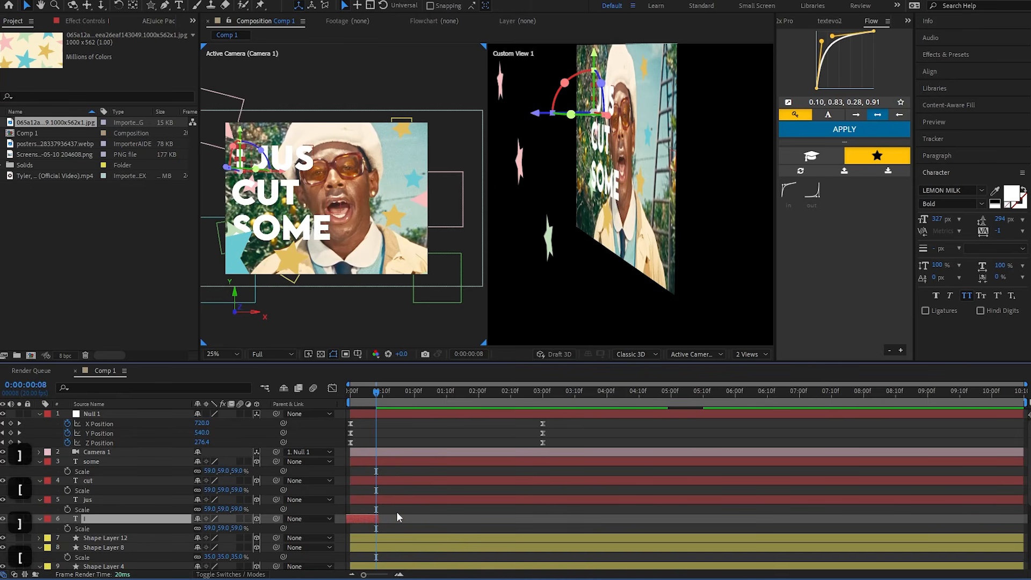
{"action": "key", "text": "space"}
{"action": "key", "text": "space"}
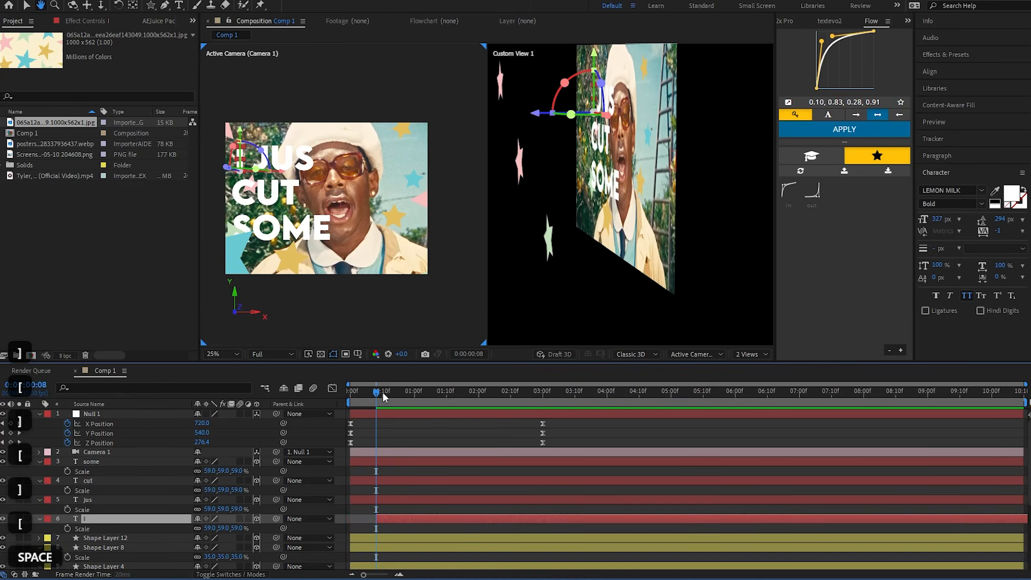
Stagger the next words by starting the "jus" layer at about frame 11 and the "cut" layer at about frame 18
{"action": "mouse_move", "coordinate": [407, 393]}
{"action": "left_mouse_down"}
{"action": "mouse_move", "coordinate": [387, 397]}
{"action": "mouse_move", "coordinate": [408, 393]}
{"action": "left_mouse_up"}
{"action": "key", "text": "space"}
{"action": "left_click", "coordinate": [403, 499]}
{"action": "key", "text": "bracketleft"}
{"action": "left_click", "coordinate": [408, 480]}
{"action": "key", "text": "bracketleft"}
{"action": "key", "text": "space"}
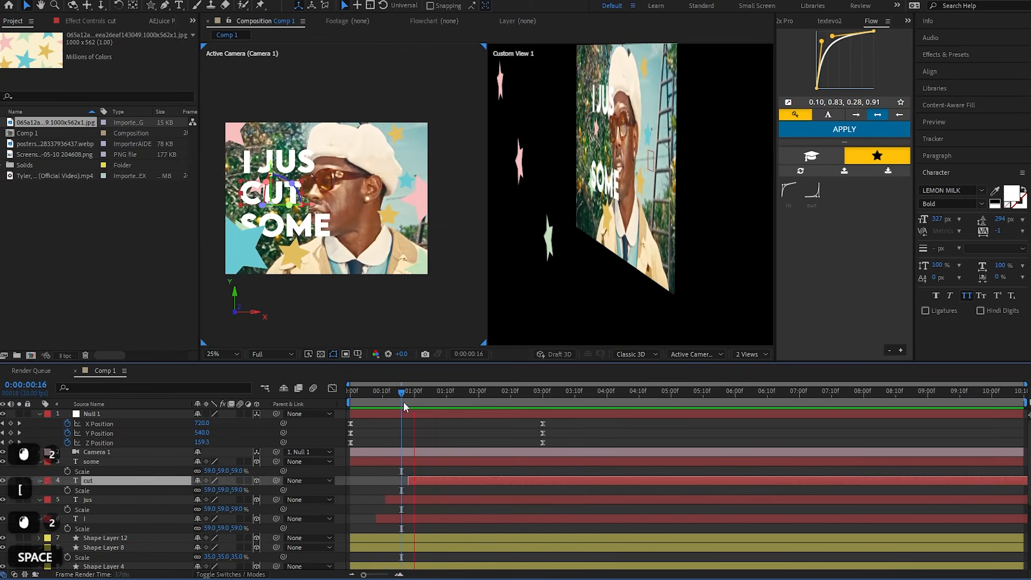
Start the "some" layer shortly after "cut" and preview the word sequence from the beginning
{"action": "key", "text": "space"}
{"action": "left_click", "coordinate": [412, 461]}
{"action": "key", "text": "bracketleft"}
{"action": "left_click", "coordinate": [349, 393]}
{"action": "key", "text": "space"}
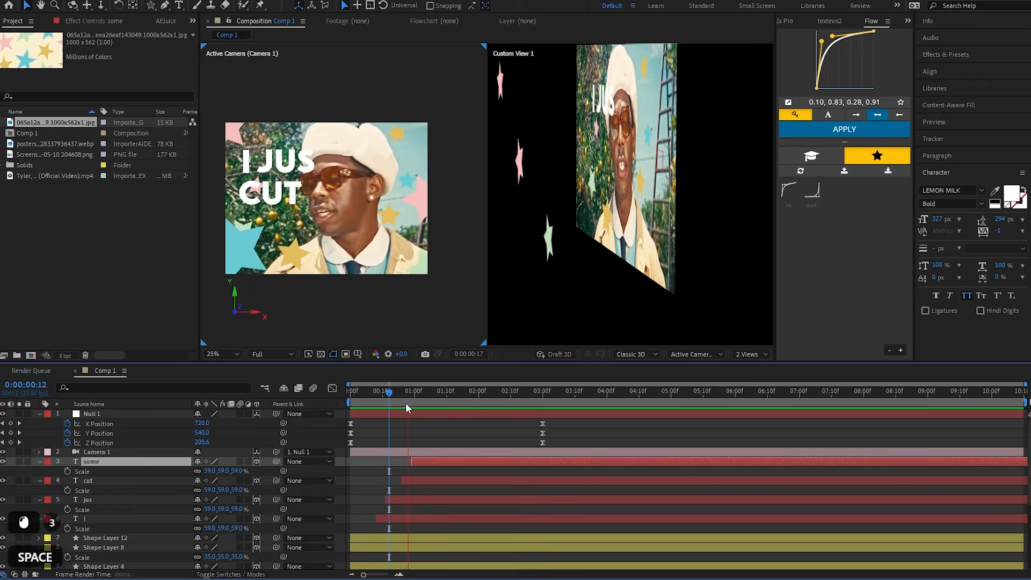
{"action": "key", "text": "space"}
Undo the last timing changes to "cut" and "some" and preview the word entrances again
{"action": "key", "text": "ctrl+z"}
{"action": "key", "text": "ctrl+z"}
{"action": "left_click", "coordinate": [378, 399]}
{"action": "left_click_drag", "start_coordinate": [377, 396], "coordinate": [399, 398]}
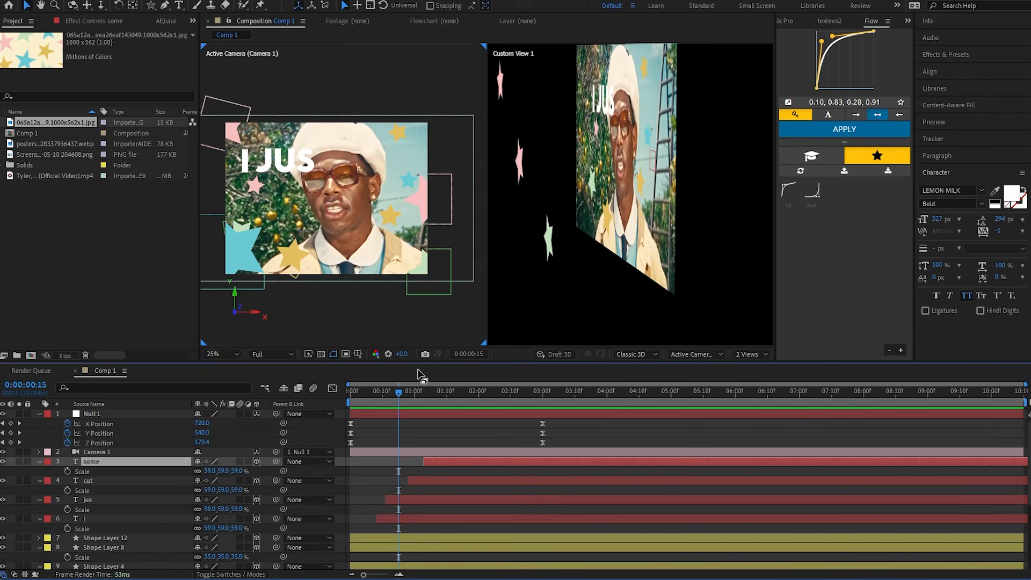
{"action": "left_click_drag", "start_coordinate": [404, 395], "coordinate": [369, 399]}
{"action": "key", "text": "space"}
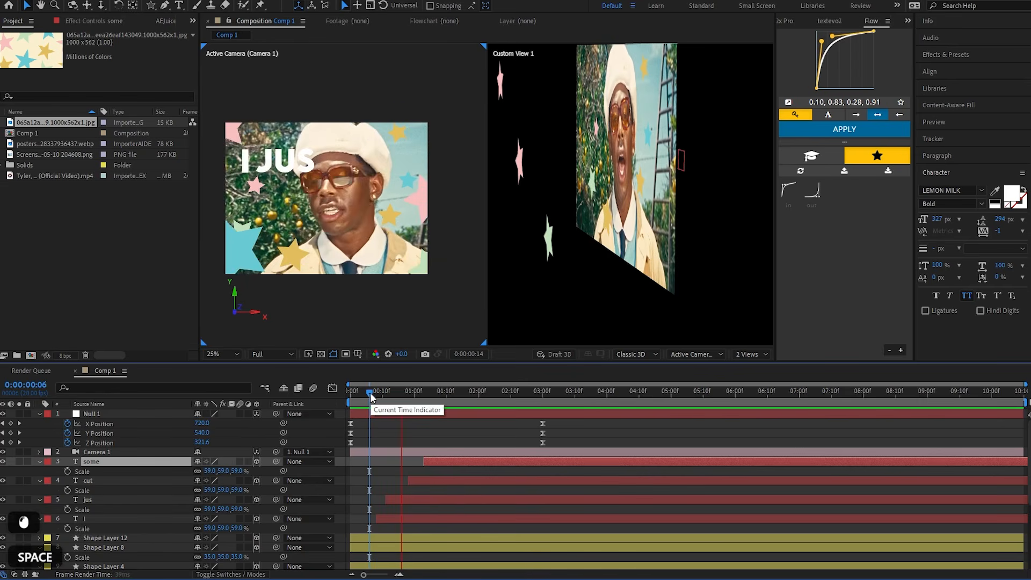
Return to a single-view layout at 25% magnification and preview the composition from the first frame
{"action": "left_click", "coordinate": [749, 353]}
{"action": "left_click", "coordinate": [744, 364]}
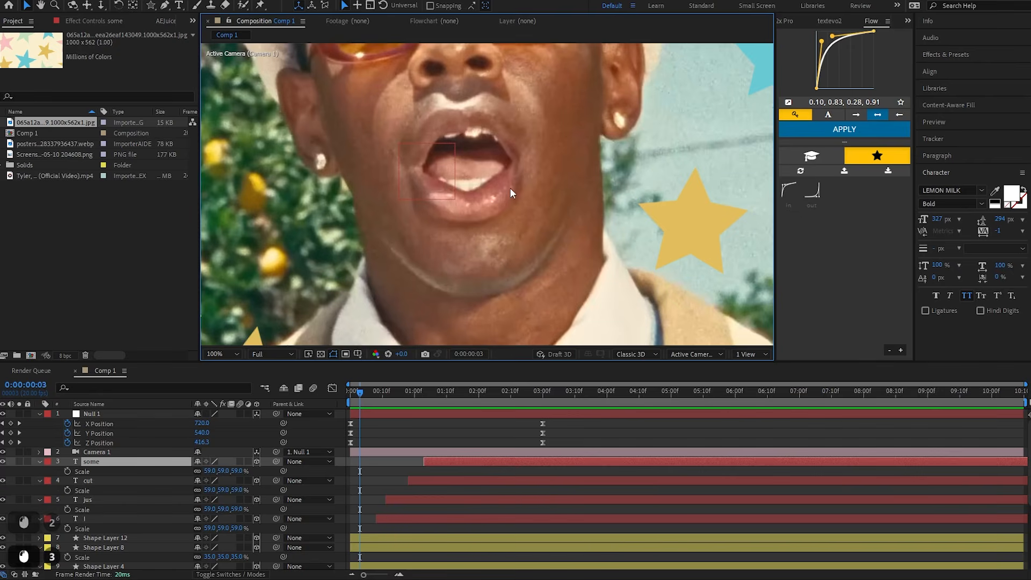
{"action": "scroll", "coordinate": [510, 187], "scroll_direction": "down", "scroll_amount": 4}
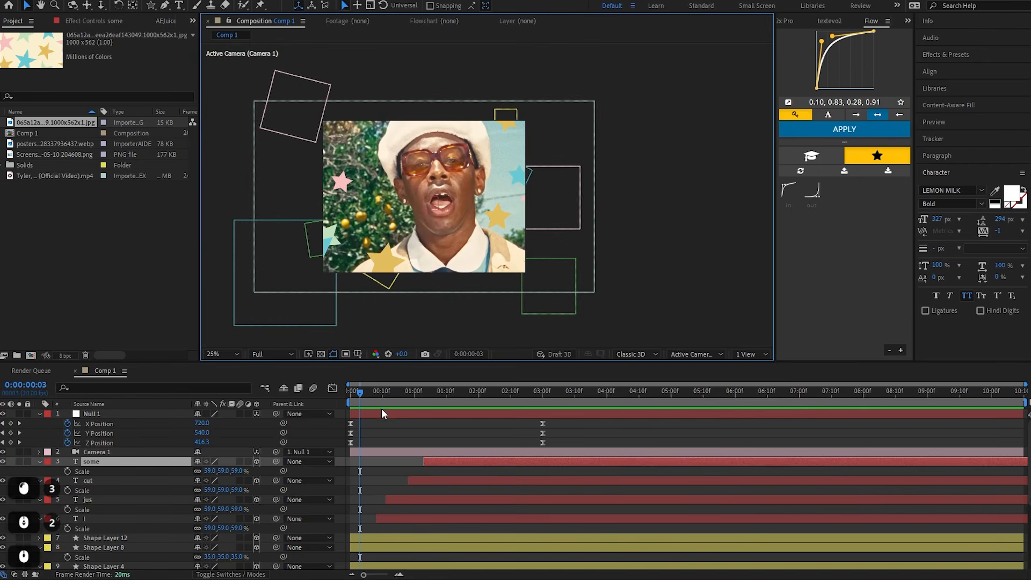
{"action": "left_click_drag", "start_coordinate": [381, 402], "coordinate": [343, 401]}
{"action": "key", "text": "space"}
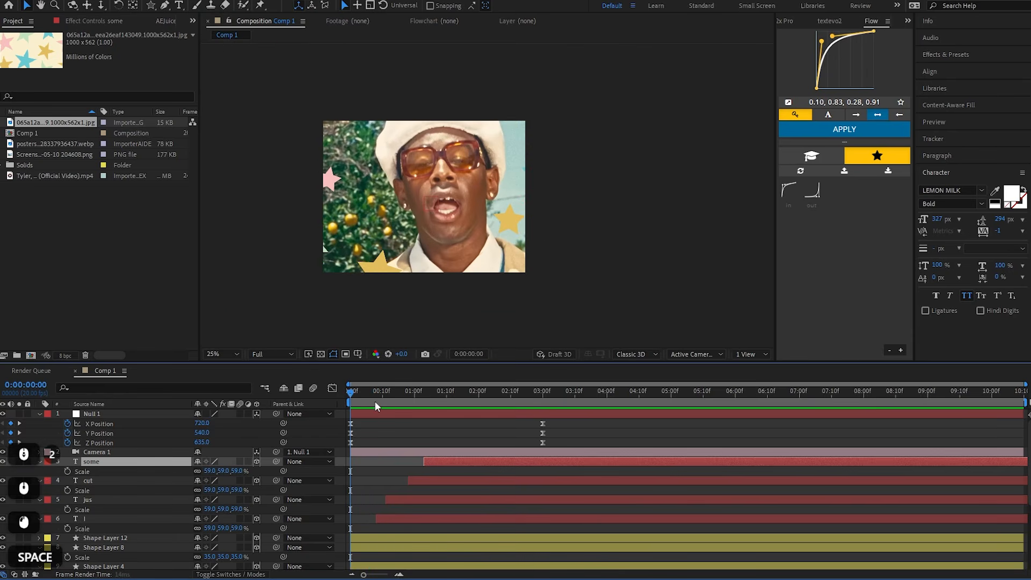
{"action": "key", "text": "space"}
Shift "cut" to start at about frame 15 and "some" at about frame 18, and preview the new timing
{"action": "left_click_drag", "start_coordinate": [440, 460], "coordinate": [424, 460]}
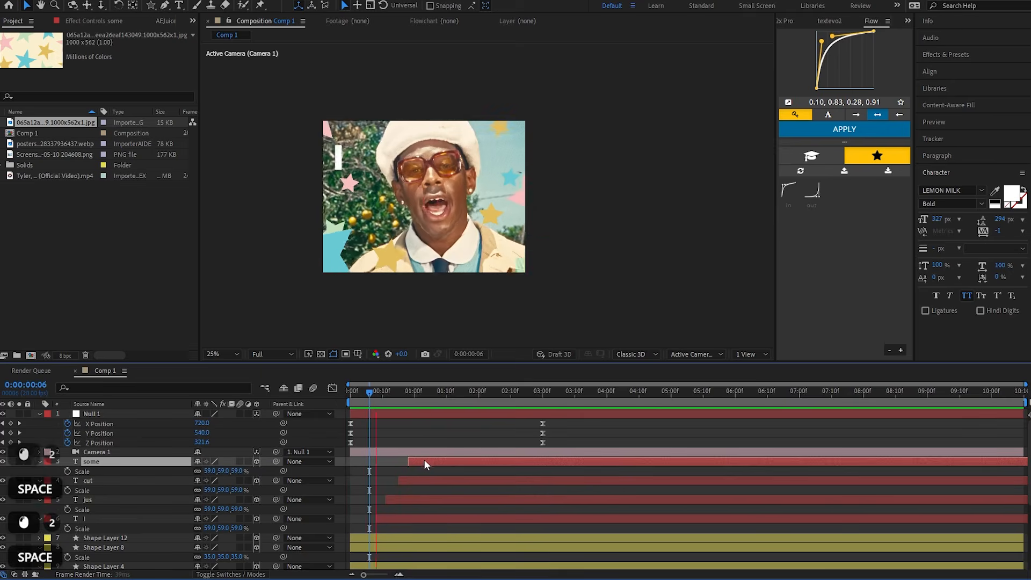
{"action": "key", "text": "space"}
{"action": "left_click", "coordinate": [394, 483]}
{"action": "left_click", "coordinate": [456, 392]}
{"action": "left_click_drag", "start_coordinate": [456, 392], "coordinate": [325, 408]}
{"action": "key", "text": "space"}
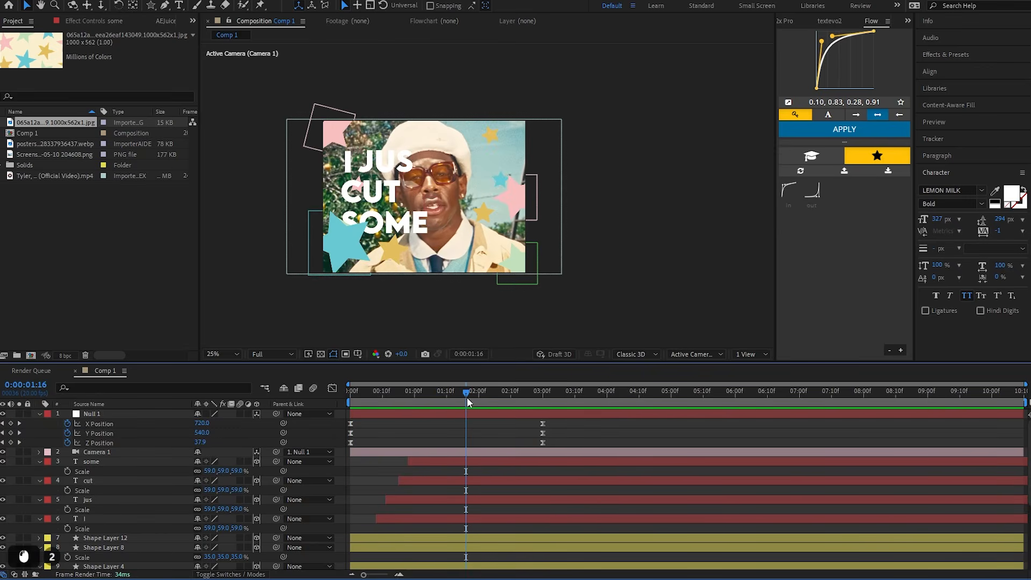
Recolor all four text layers to off-white FAF6ED, starting from a cream tone sampled from the footage
{"action": "left_click", "coordinate": [457, 462]}
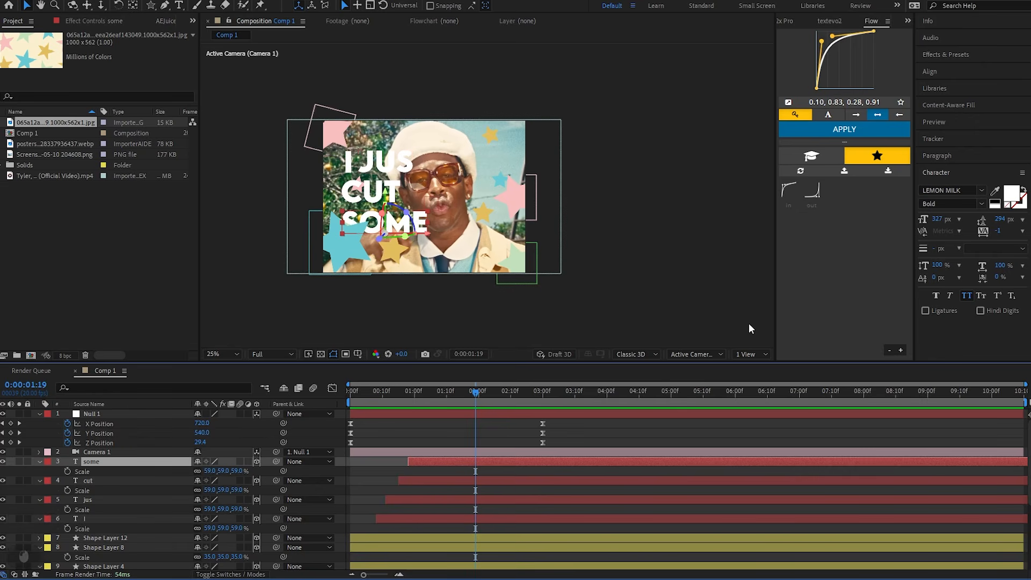
{"action": "left_click_drag", "start_coordinate": [497, 395], "coordinate": [489, 396]}
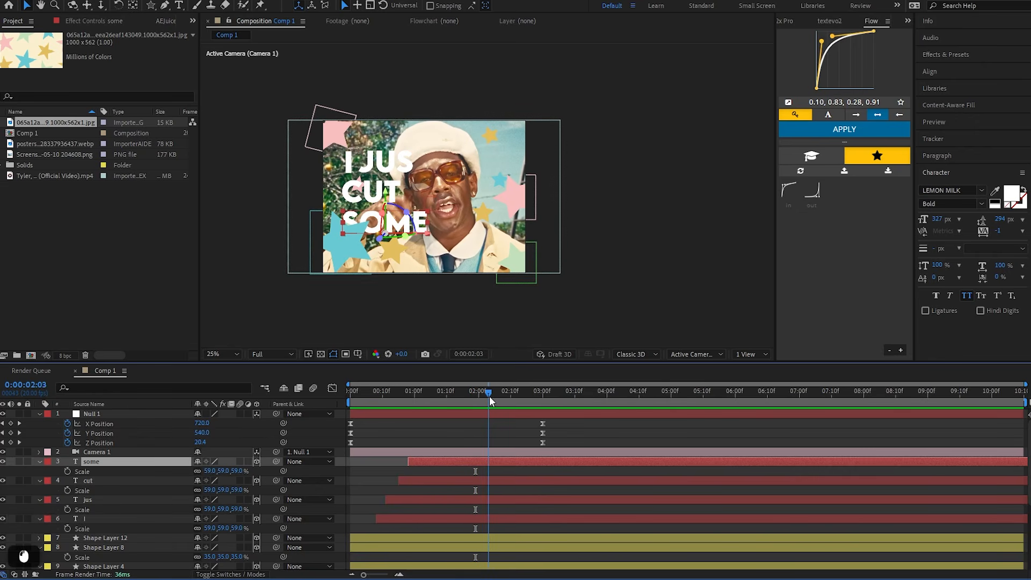
{"action": "left_click", "coordinate": [383, 168]}
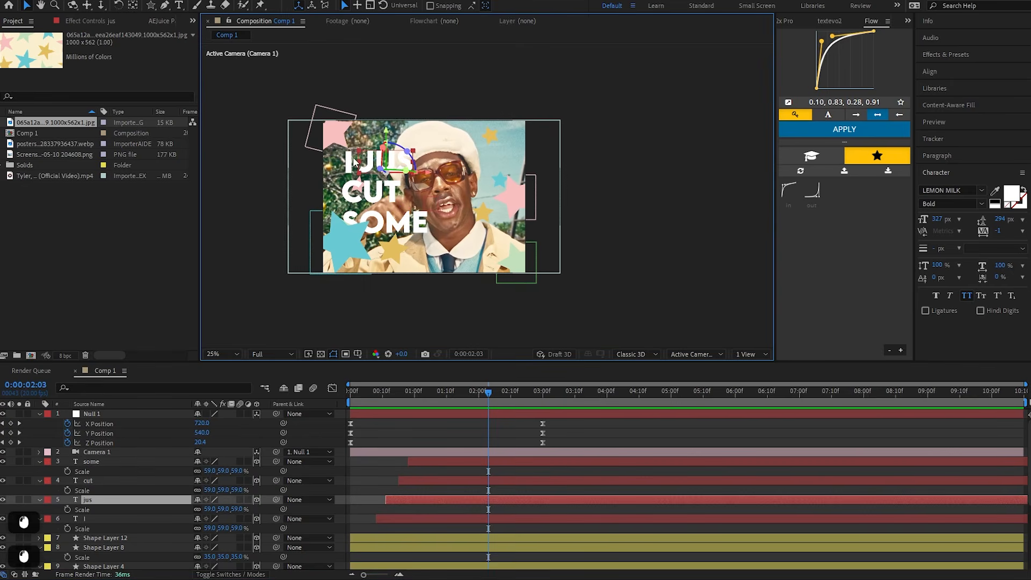
{"action": "left_click", "coordinate": [486, 459]}
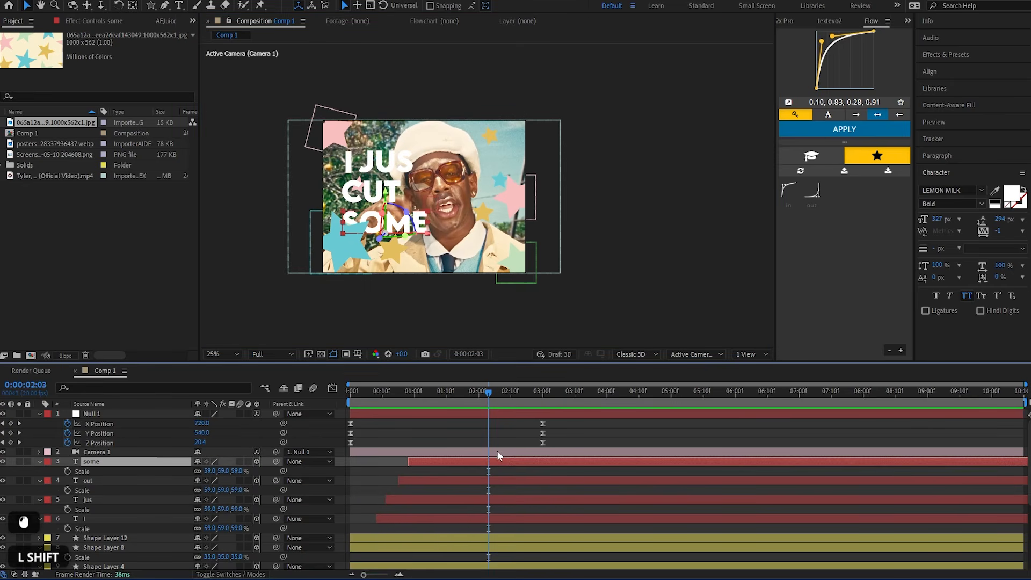
{"action": "left_click", "coordinate": [492, 520], "text": "shift"}
{"action": "left_click", "coordinate": [1012, 192]}
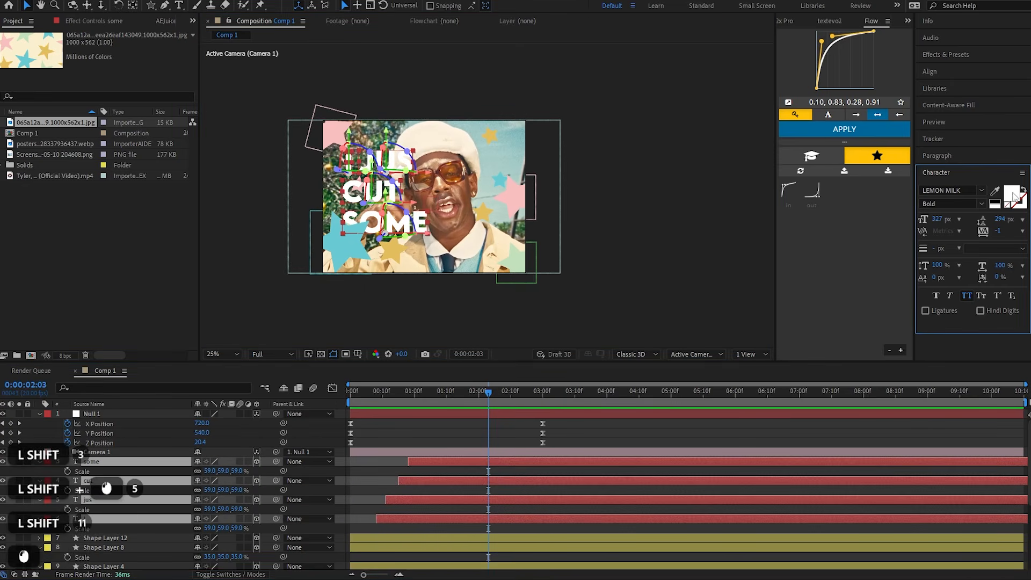
{"action": "left_click", "coordinate": [677, 219]}
{"action": "left_click_drag", "start_coordinate": [676, 220], "coordinate": [626, 108]}
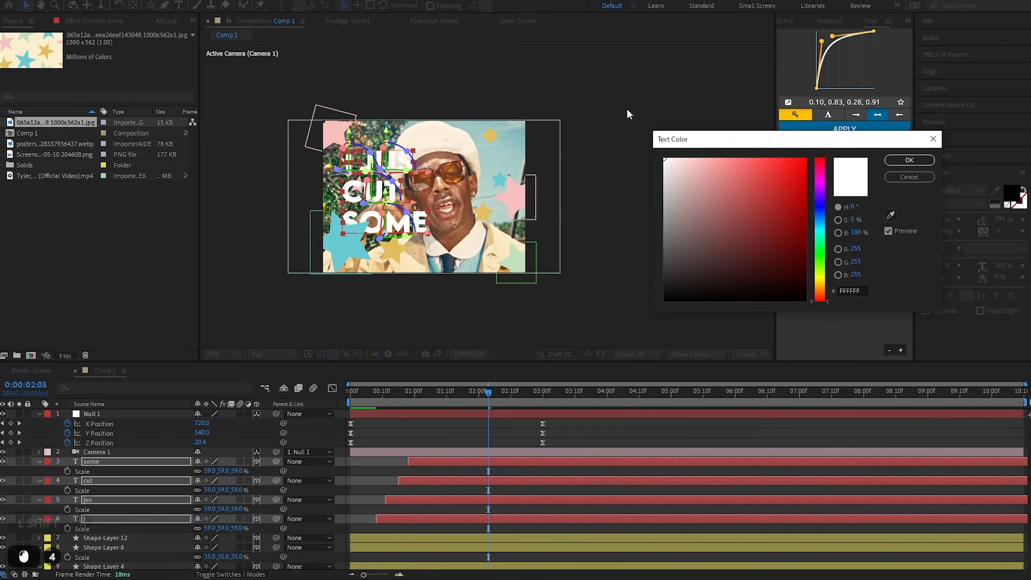
{"action": "left_click", "coordinate": [891, 216]}
{"action": "left_click", "coordinate": [507, 239]}
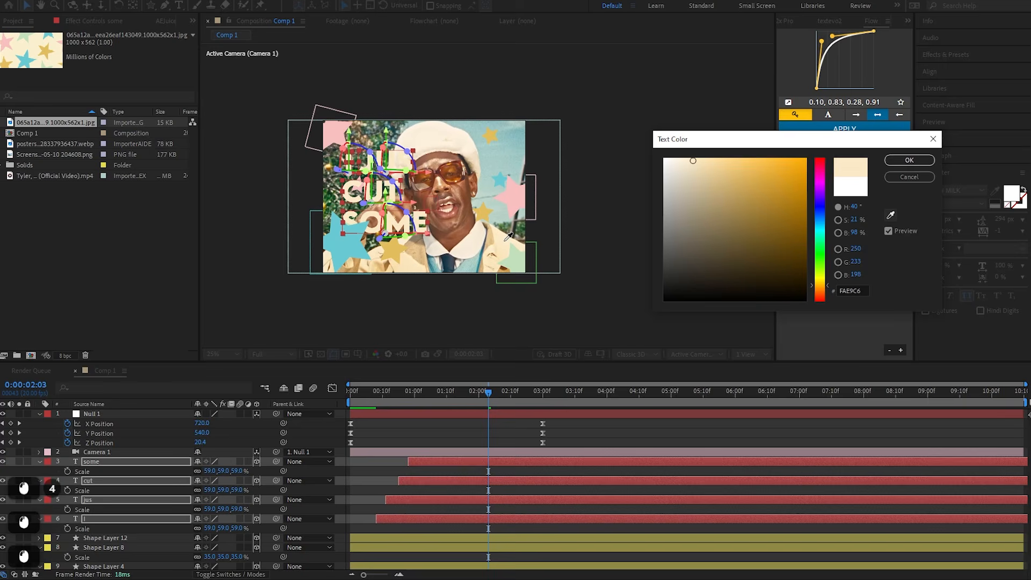
{"action": "left_click_drag", "start_coordinate": [695, 164], "coordinate": [686, 164]}
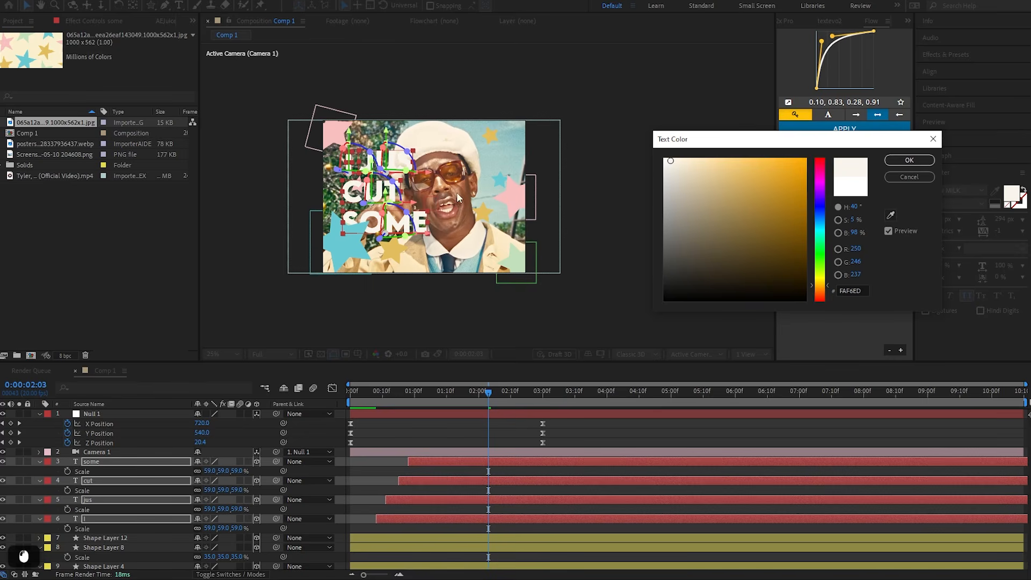
{"action": "left_click", "coordinate": [910, 161]}
Add a Drop Shadow effect to the "some" layer with distance 8 and softness 13
{"action": "scroll", "coordinate": [334, 156], "scroll_direction": "up", "scroll_amount": 2}
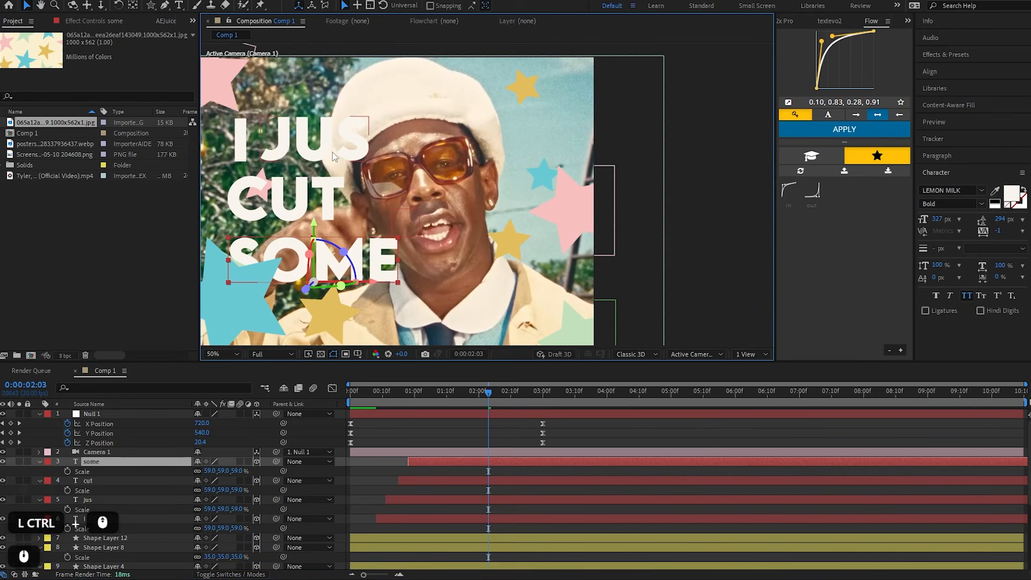
{"action": "scroll", "coordinate": [439, 169], "scroll_direction": "down", "scroll_amount": 1}
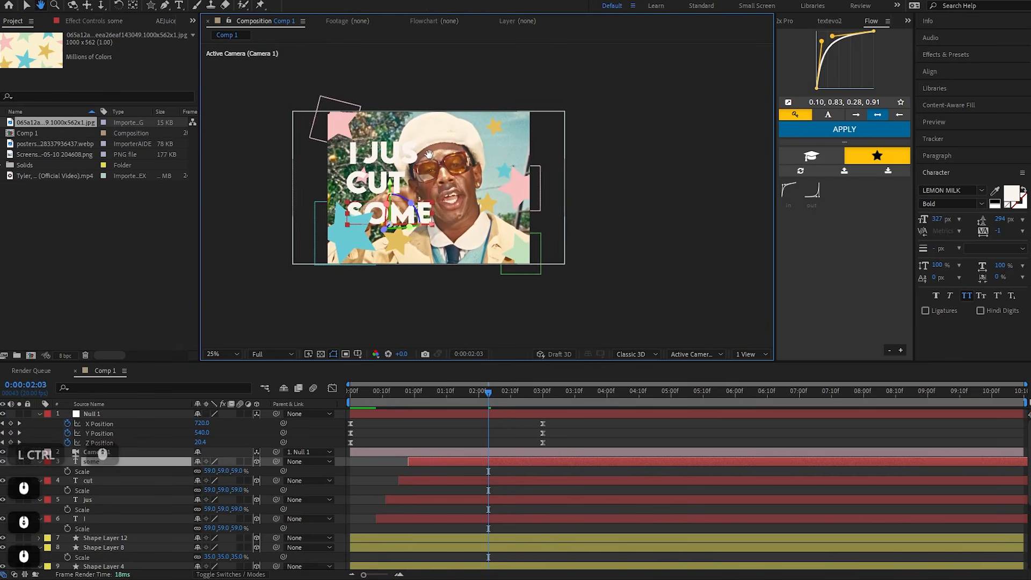
{"action": "scroll", "coordinate": [440, 172], "scroll_direction": "up", "scroll_amount": 1}
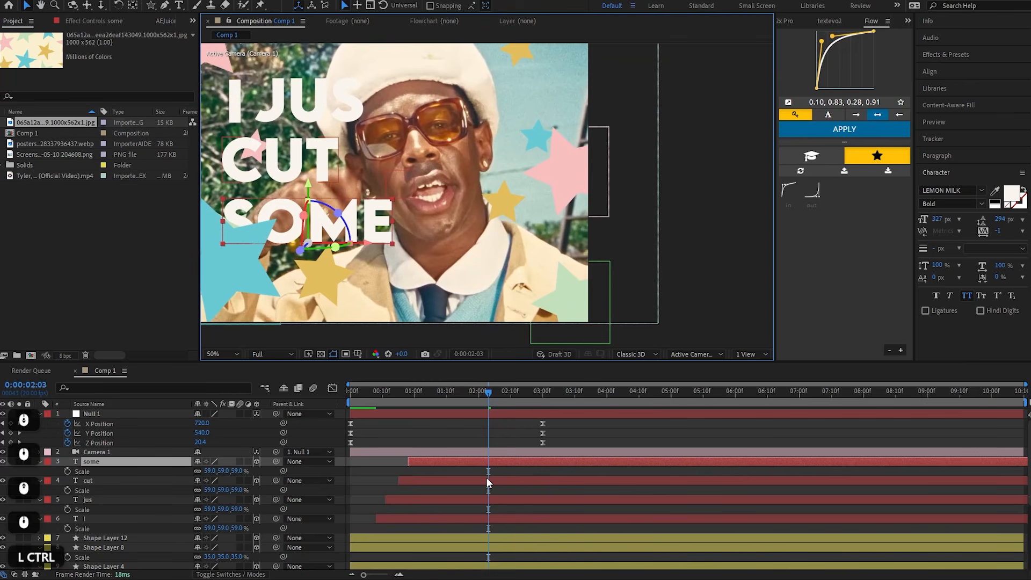
{"action": "key", "text": "ctrl+space"}
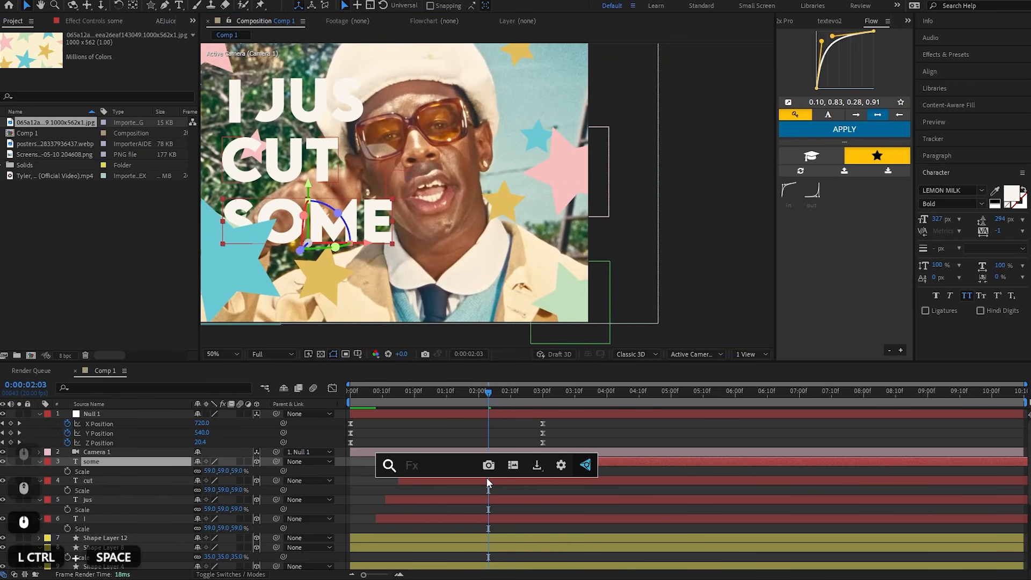
{"action": "type", "text": "drop"}
{"action": "key", "text": "Return"}
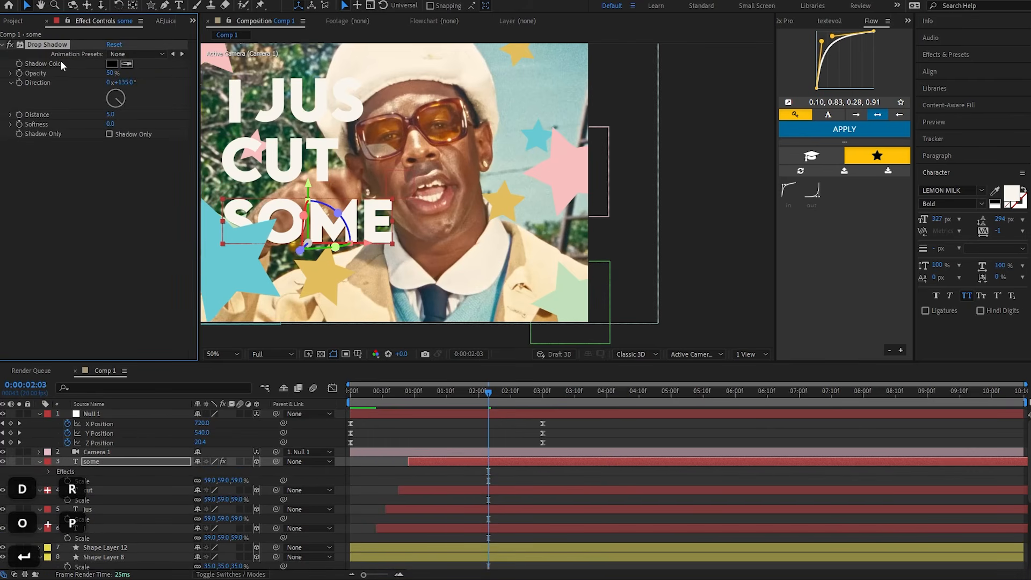
{"action": "left_click_drag", "start_coordinate": [109, 124], "coordinate": [116, 117]}
Copy the Drop Shadow from "some" onto the "cut", "jus" and "I" layers
{"action": "left_click", "coordinate": [32, 47]}
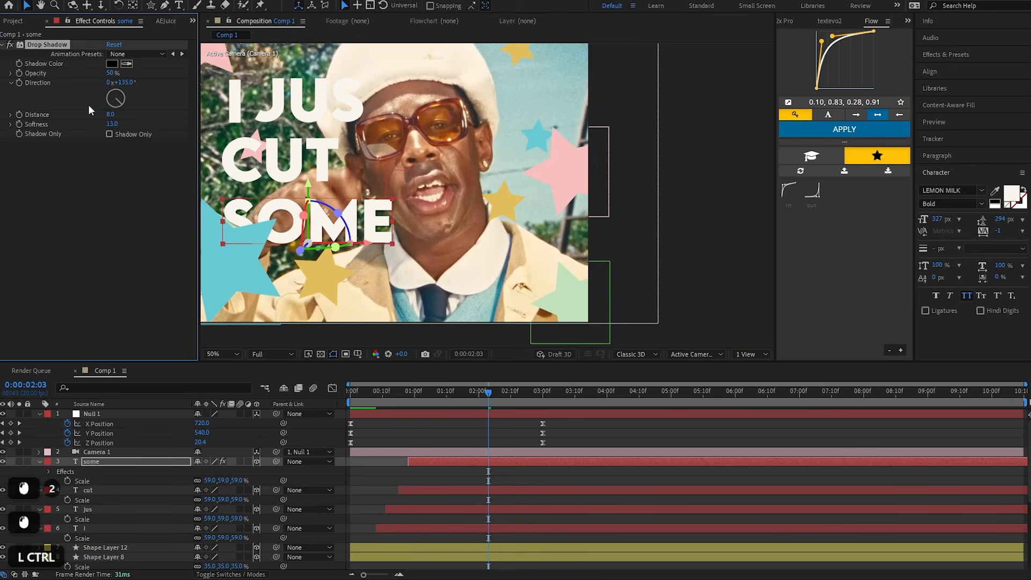
{"action": "left_click", "coordinate": [421, 489]}
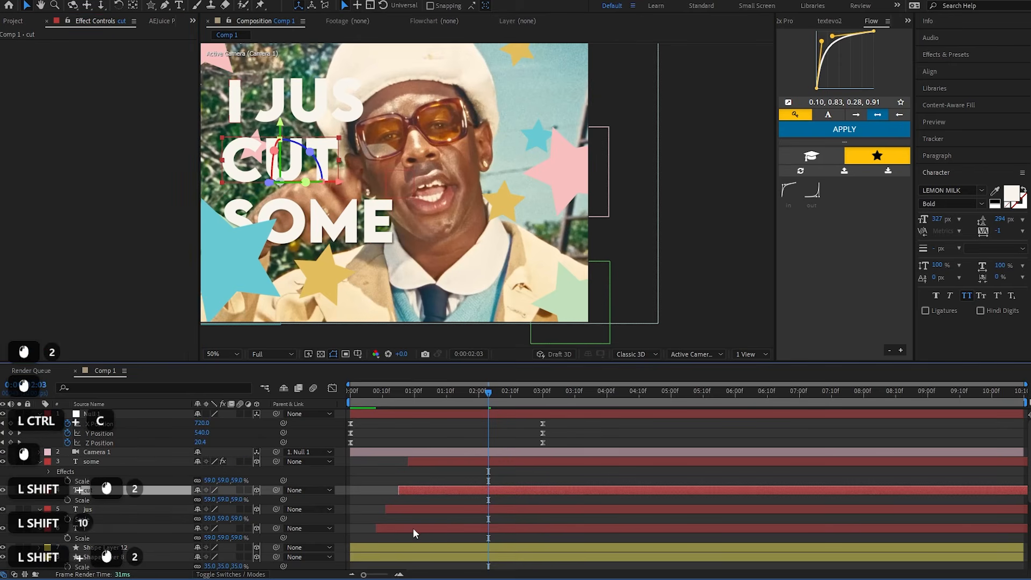
{"action": "left_click", "coordinate": [414, 527], "text": "shift"}
{"action": "key", "text": "ctrl+v"}
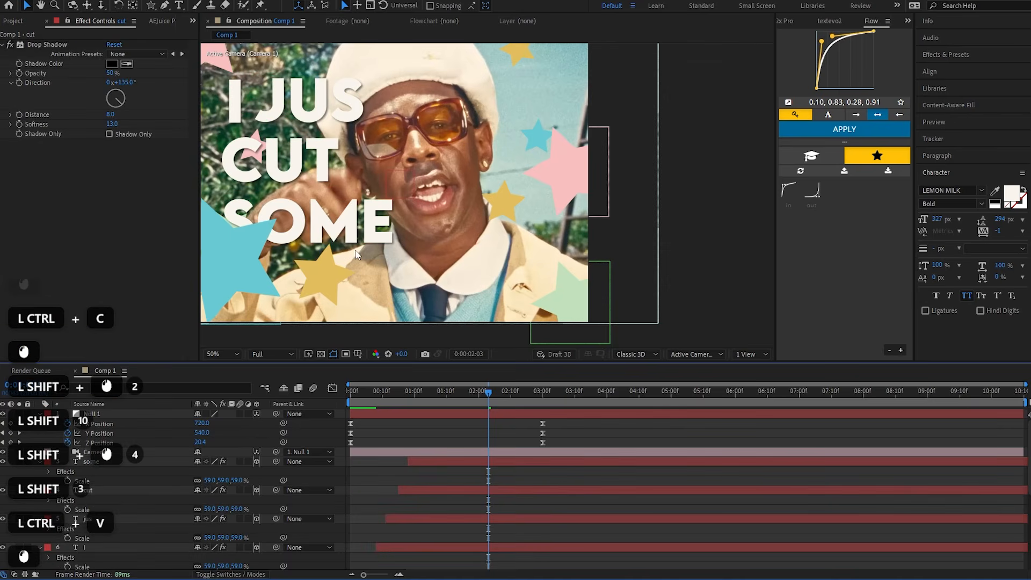
Preview the composition from the first frame with the shadowed text
{"action": "scroll", "coordinate": [378, 258], "scroll_direction": "down", "scroll_amount": 2}
{"action": "left_click_drag", "start_coordinate": [483, 387], "coordinate": [352, 389]}
{"action": "scroll", "coordinate": [416, 339], "scroll_direction": "up", "scroll_amount": 2}
{"action": "key", "text": "space"}
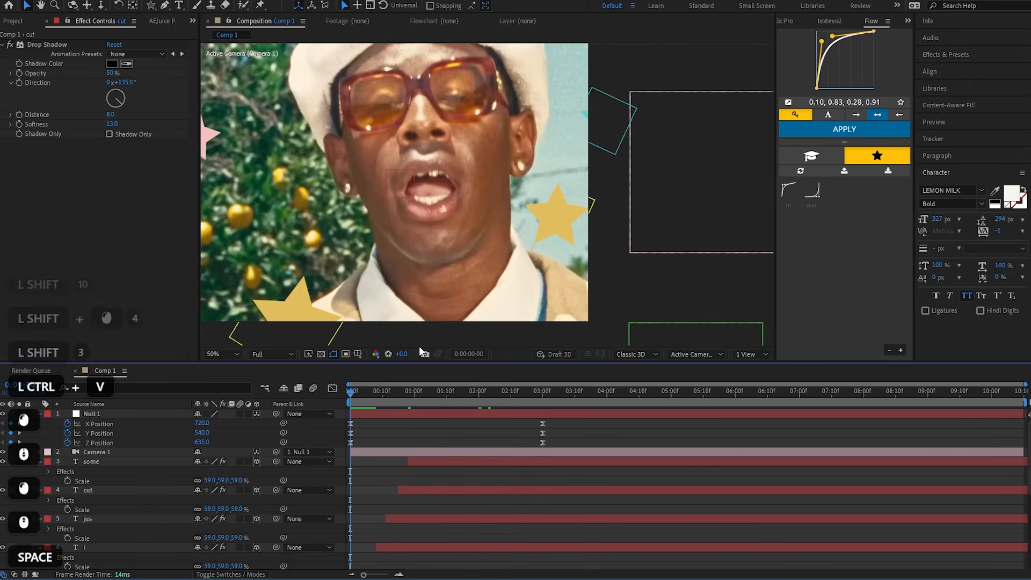
{"action": "middle_click", "coordinate": [385, 248]}
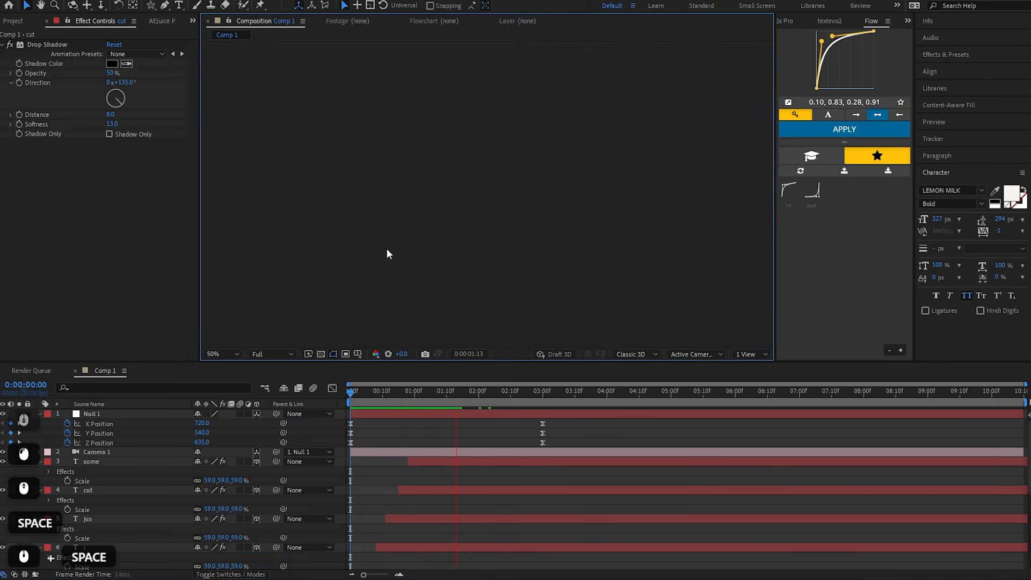
Examine the framing and camera movement between about 0:00:01:15 and 0:00:02:01
{"action": "left_click", "coordinate": [463, 394]}
{"action": "scroll", "coordinate": [485, 232], "scroll_direction": "down", "scroll_amount": 1}
{"action": "scroll", "coordinate": [476, 204], "scroll_direction": "up", "scroll_amount": 1}
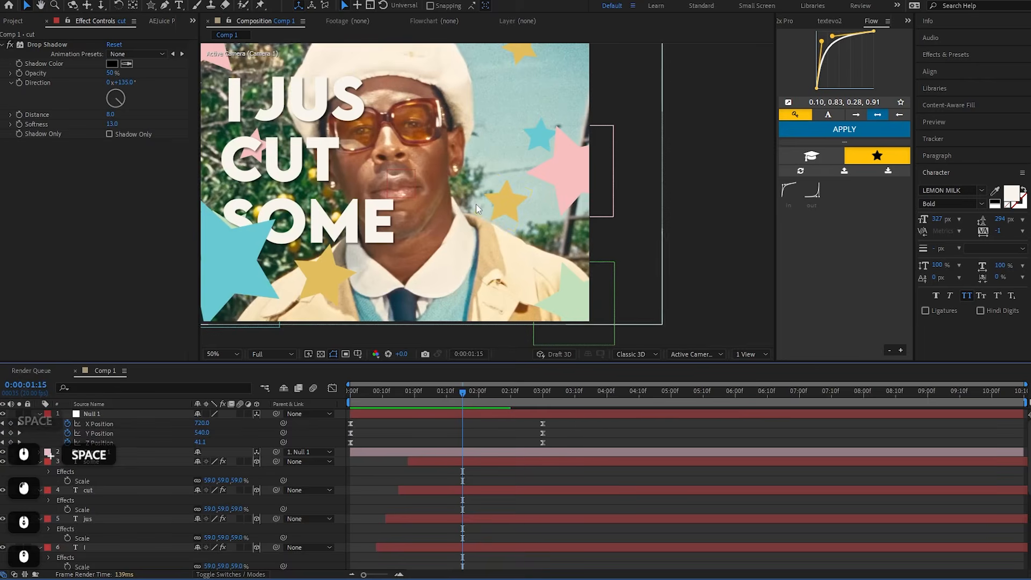
{"action": "left_click_drag", "start_coordinate": [485, 210], "coordinate": [469, 216]}
{"action": "scroll", "coordinate": [469, 216], "scroll_direction": "down", "scroll_amount": 1}
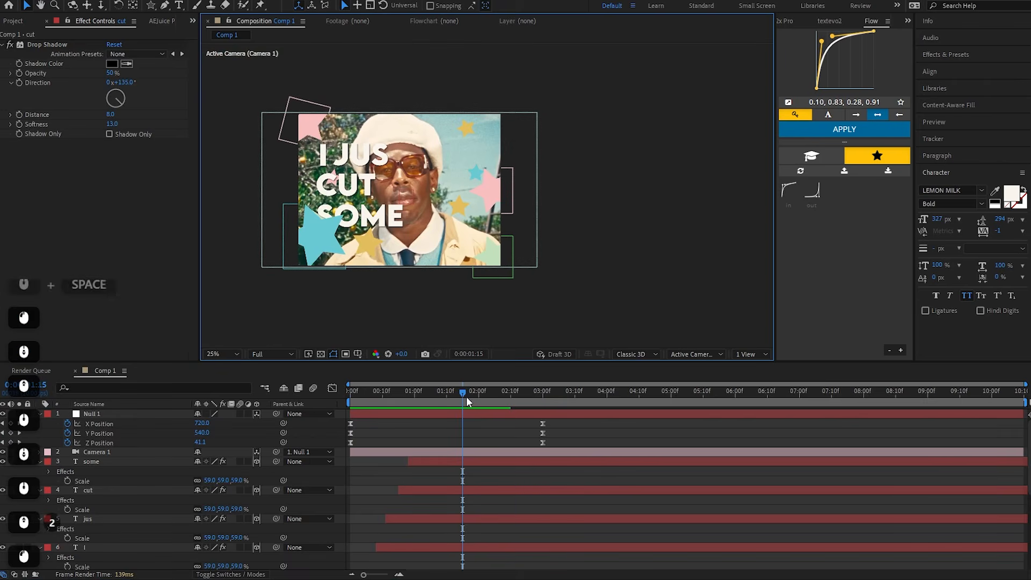
{"action": "left_click_drag", "start_coordinate": [466, 396], "coordinate": [482, 393]}
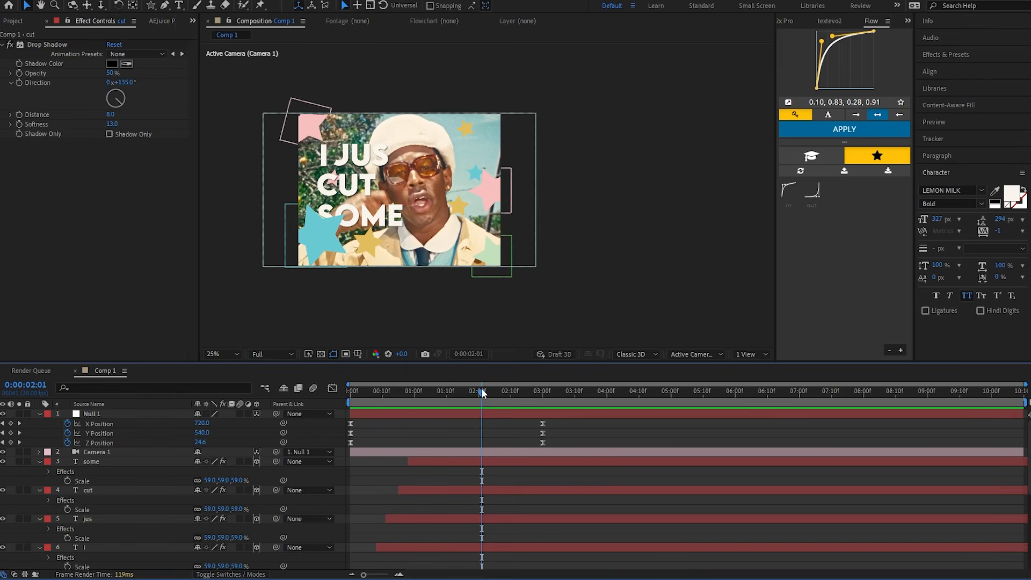
{"action": "left_click_drag", "start_coordinate": [483, 393], "coordinate": [469, 396]}
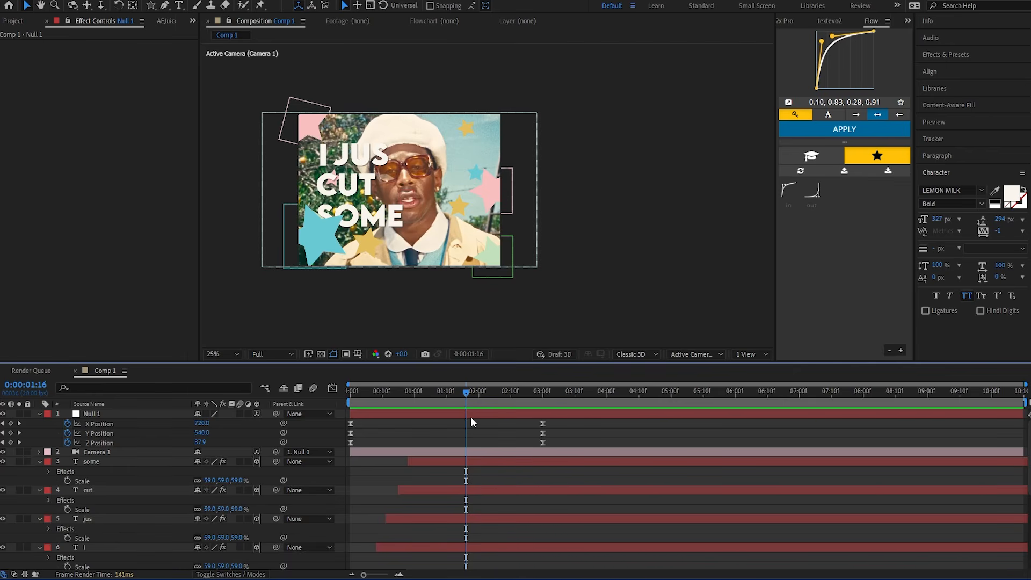
Add a second null object, make it a 3D layer, and parent Null 1 to it
{"action": "left_click", "coordinate": [470, 416]}
{"action": "right_click", "coordinate": [231, 206]}
{"action": "mouse_move", "coordinate": [256, 211]}
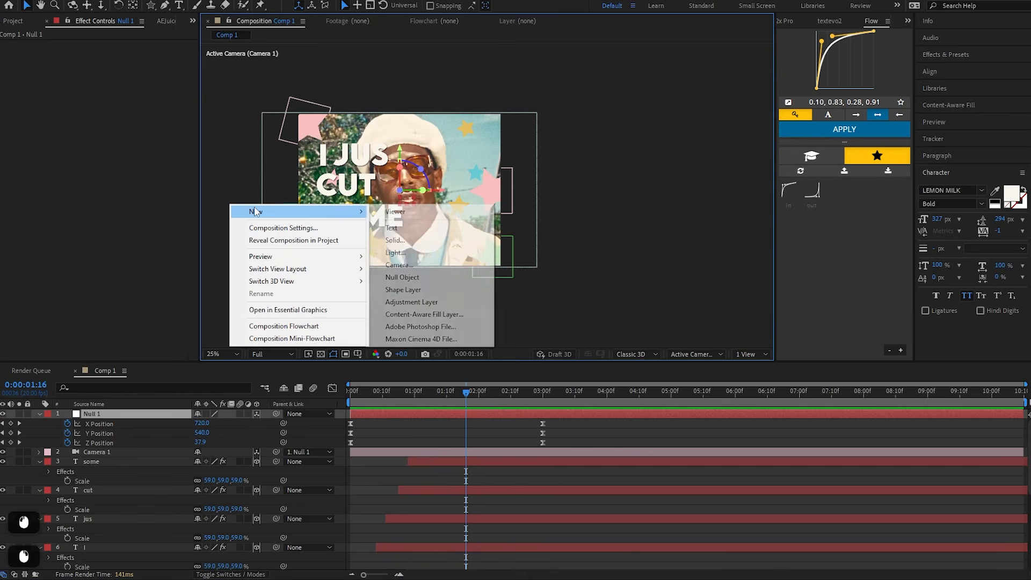
{"action": "left_click", "coordinate": [406, 278]}
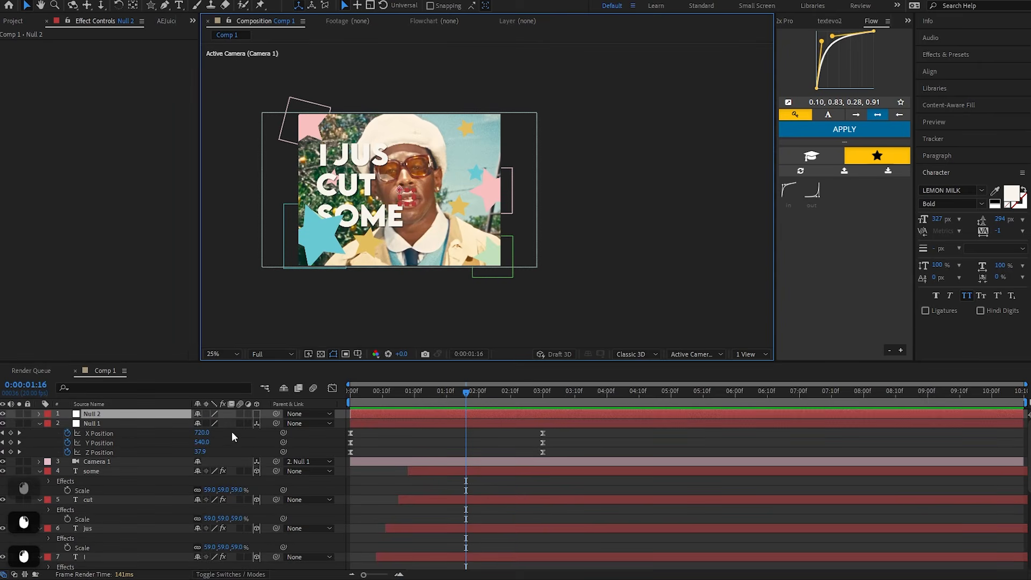
{"action": "left_click", "coordinate": [256, 414]}
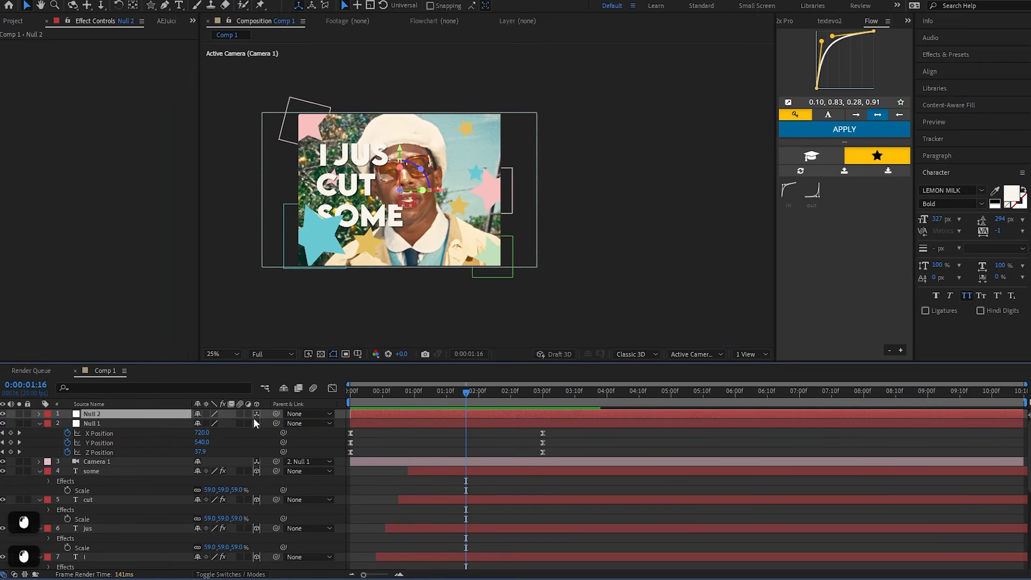
{"action": "left_click_drag", "start_coordinate": [278, 421], "coordinate": [111, 415]}
{"action": "left_click", "coordinate": [459, 425]}
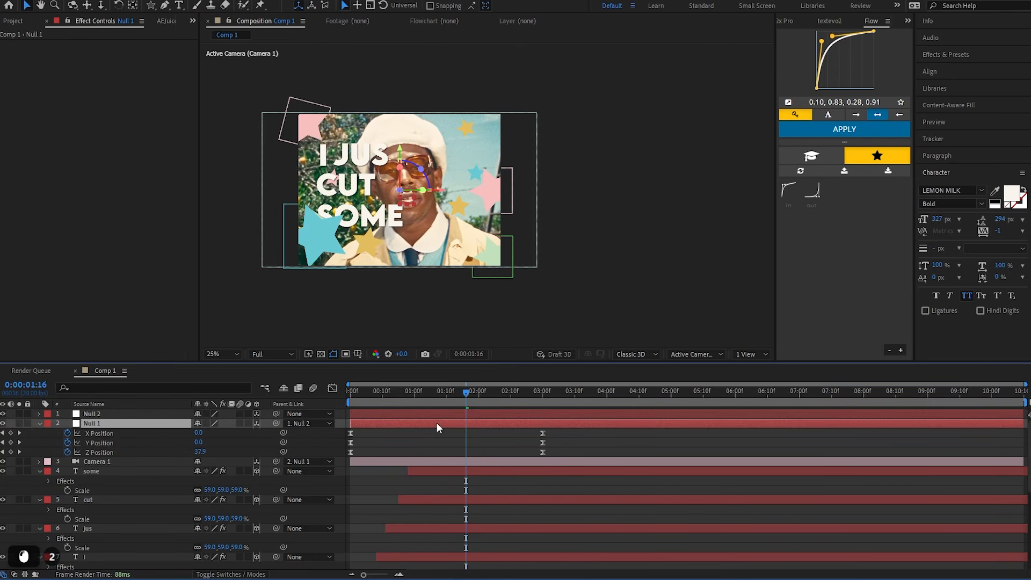
Set a position keyframe on Null 2 at 0:00:01:16 and check the camera movement around that point
{"action": "left_click", "coordinate": [446, 414]}
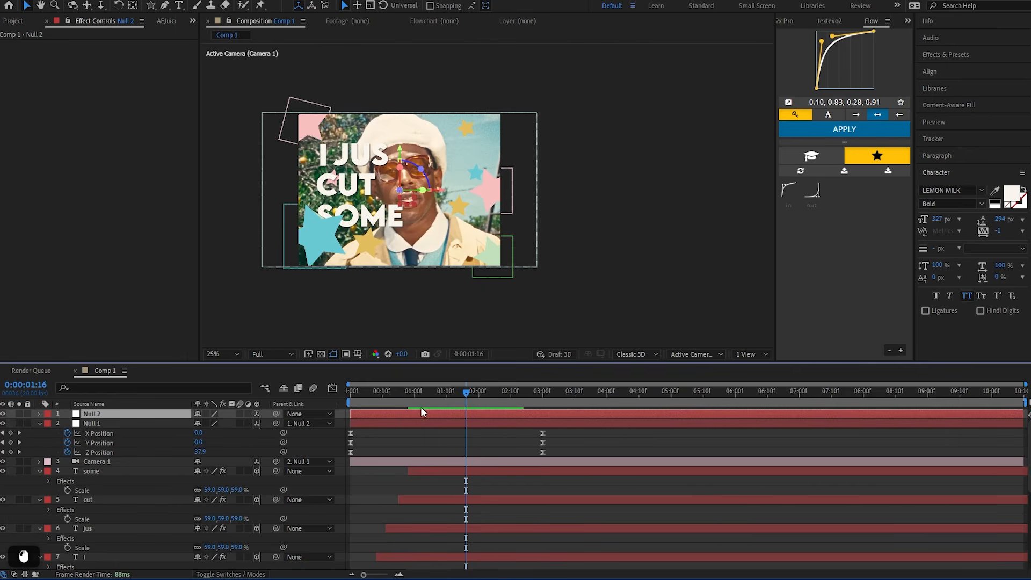
{"action": "key", "text": "p"}
{"action": "left_click", "coordinate": [79, 435]}
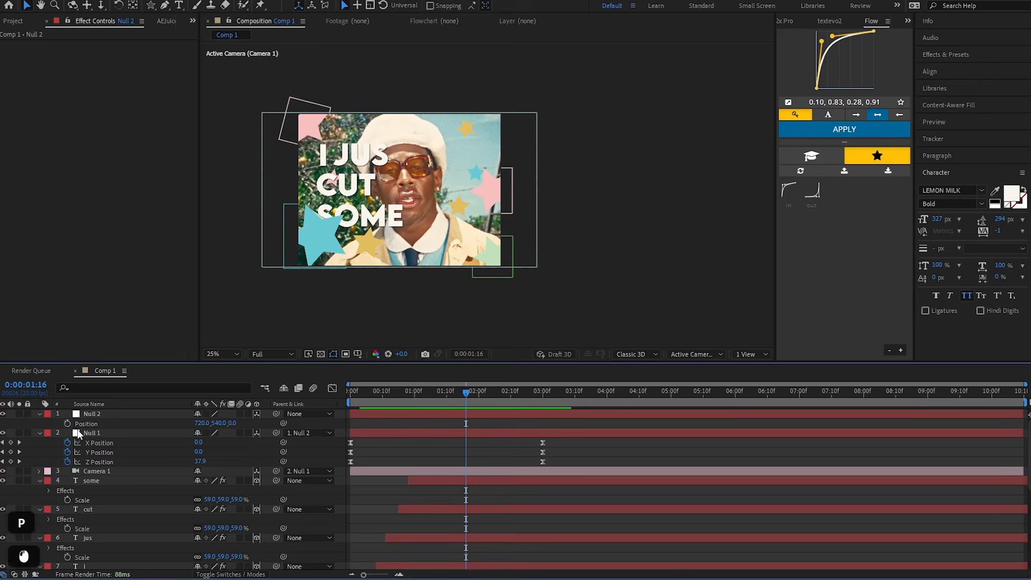
{"action": "left_click", "coordinate": [67, 424]}
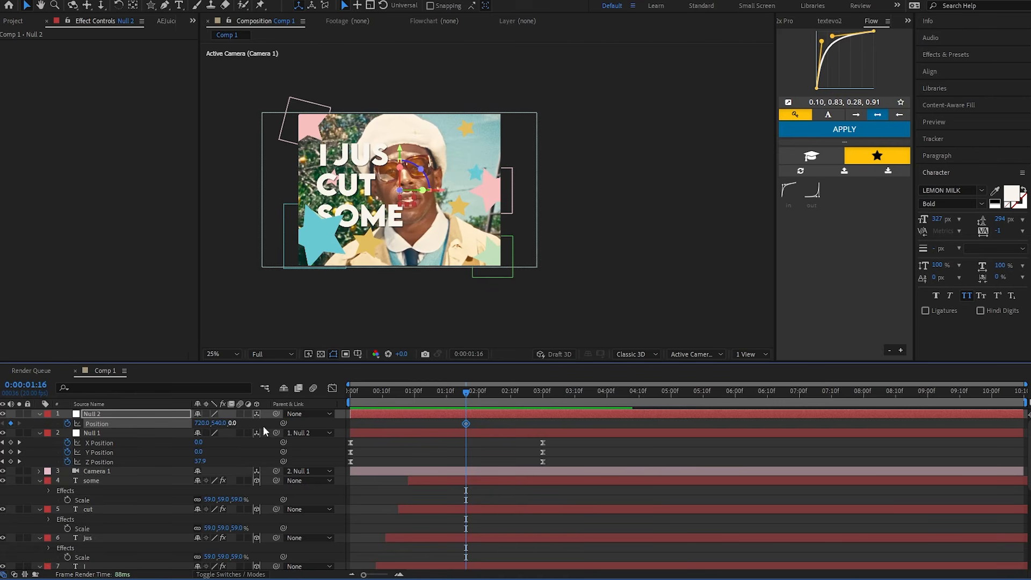
{"action": "left_click", "coordinate": [483, 397]}
{"action": "key", "text": "space"}
{"action": "left_click_drag", "start_coordinate": [486, 396], "coordinate": [465, 400]}
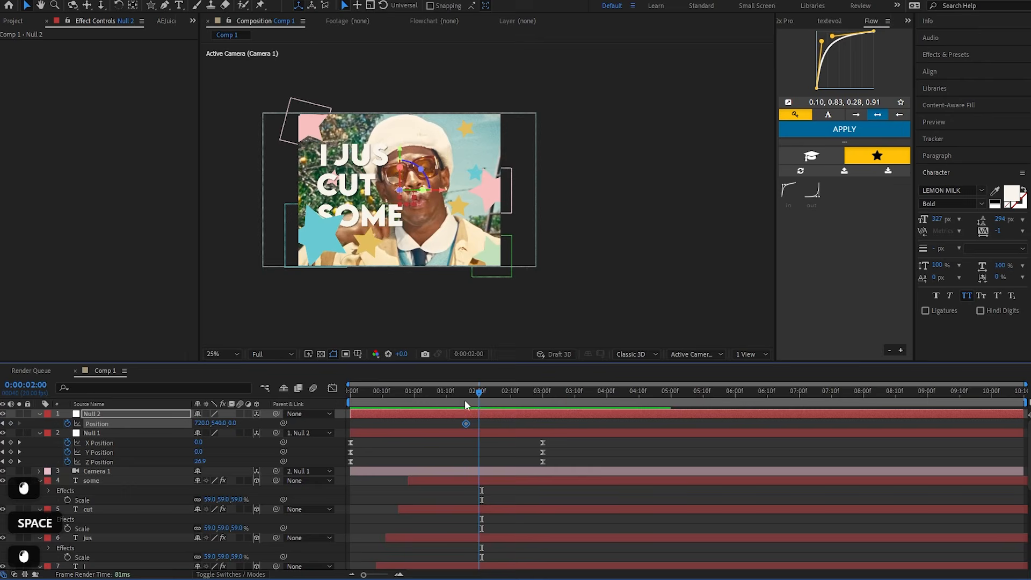
{"action": "key", "text": "space"}
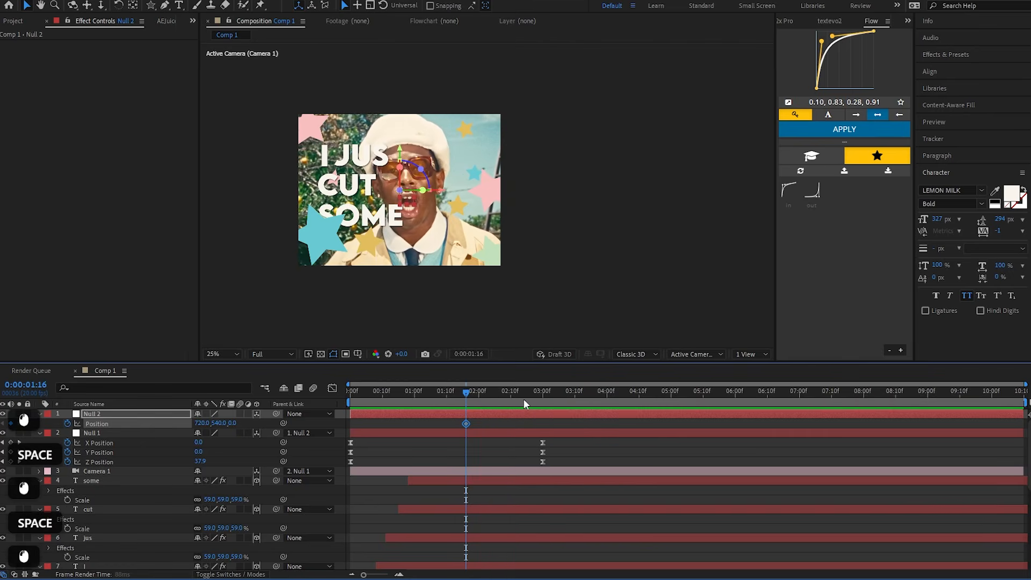
Set Null 2's Z position to about -2500 at 0:00:02:10 and preview the pull-back
{"action": "left_click", "coordinate": [519, 400]}
{"action": "left_click_drag", "start_coordinate": [520, 401], "coordinate": [510, 401]}
{"action": "left_click_drag", "start_coordinate": [234, 423], "coordinate": [196, 437]}
{"action": "left_click", "coordinate": [457, 404]}
{"action": "key", "text": "space"}
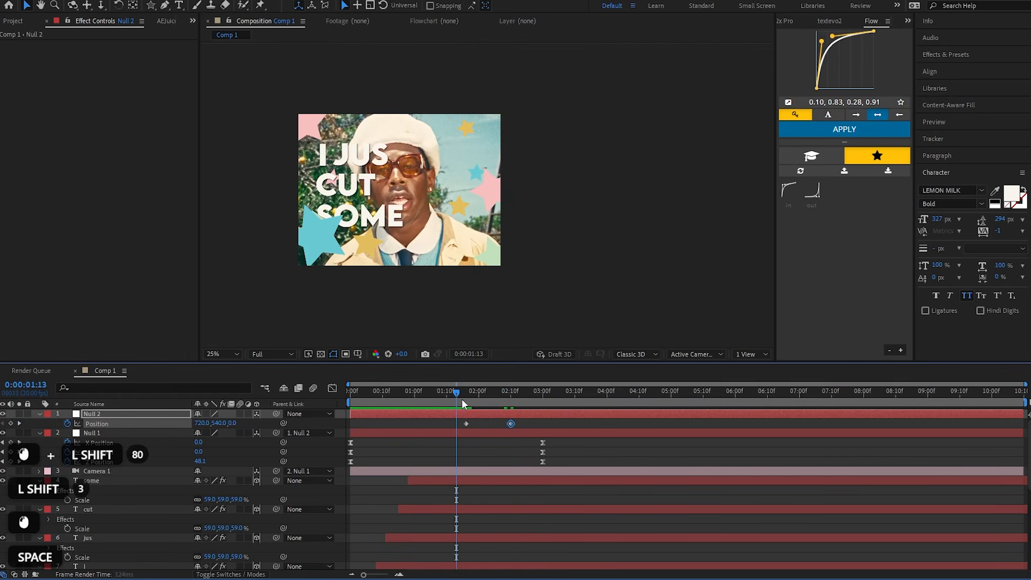
Spread Null 2's two position keyframes apart to about 0:00:01:03 and 0:00:03:09, then preview the slower move
{"action": "left_click", "coordinate": [467, 398]}
{"action": "left_click_drag", "start_coordinate": [466, 423], "coordinate": [423, 426]}
{"action": "left_click_drag", "start_coordinate": [511, 424], "coordinate": [569, 425]}
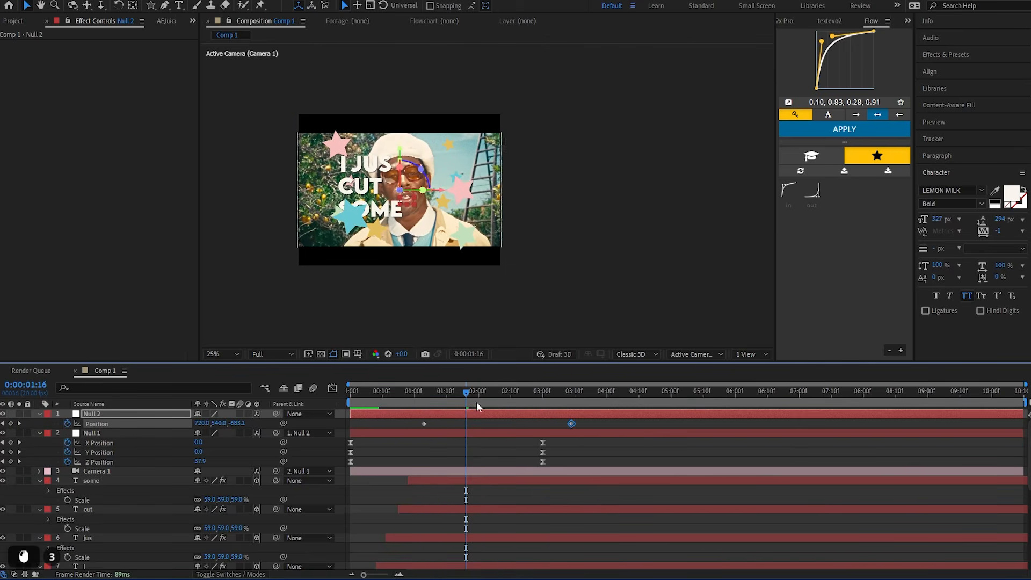
{"action": "key", "text": "space"}
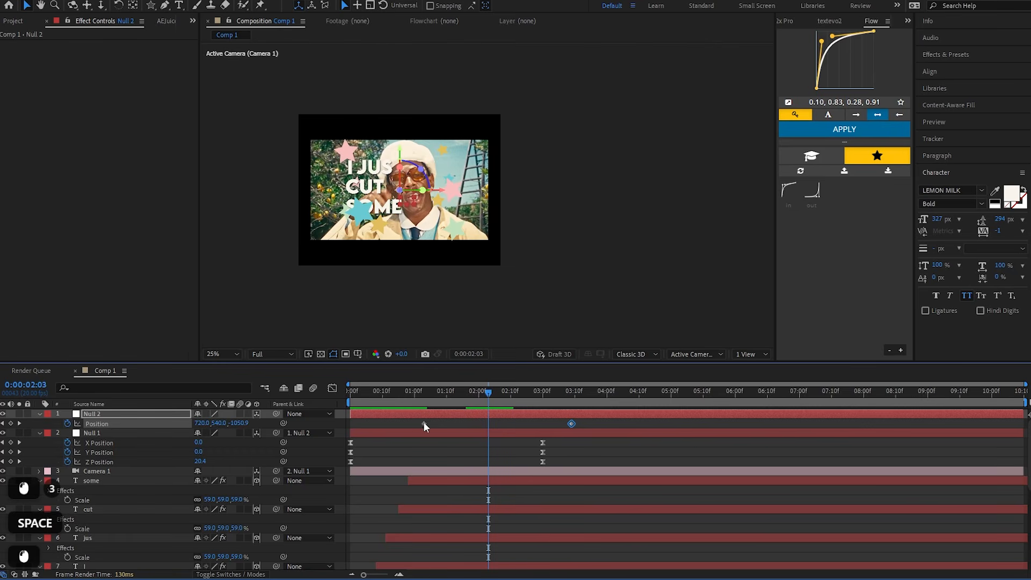
{"action": "left_click", "coordinate": [423, 421]}
{"action": "key", "text": "ctrl+z"}
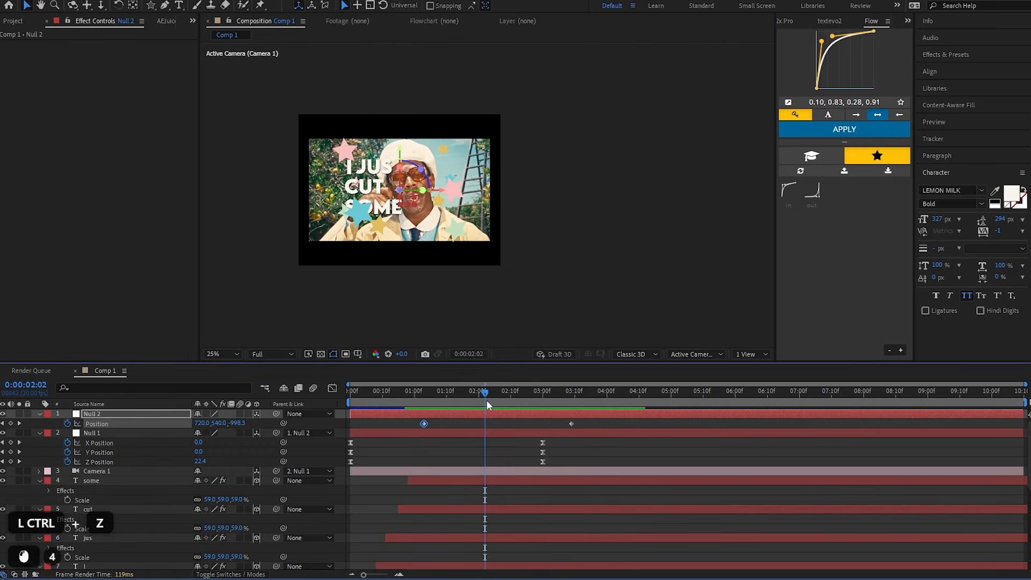
Apply Easy Ease to both of Null 2's position keyframes after checking their speed graph
{"action": "left_click", "coordinate": [423, 424]}
{"action": "left_click_drag", "start_coordinate": [580, 421], "coordinate": [418, 430]}
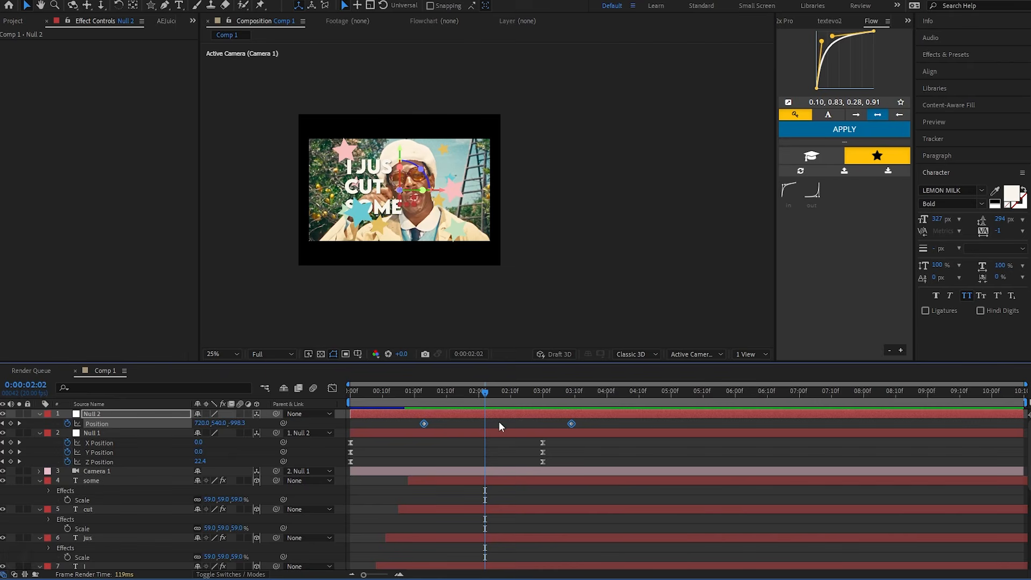
{"action": "left_click", "coordinate": [332, 388]}
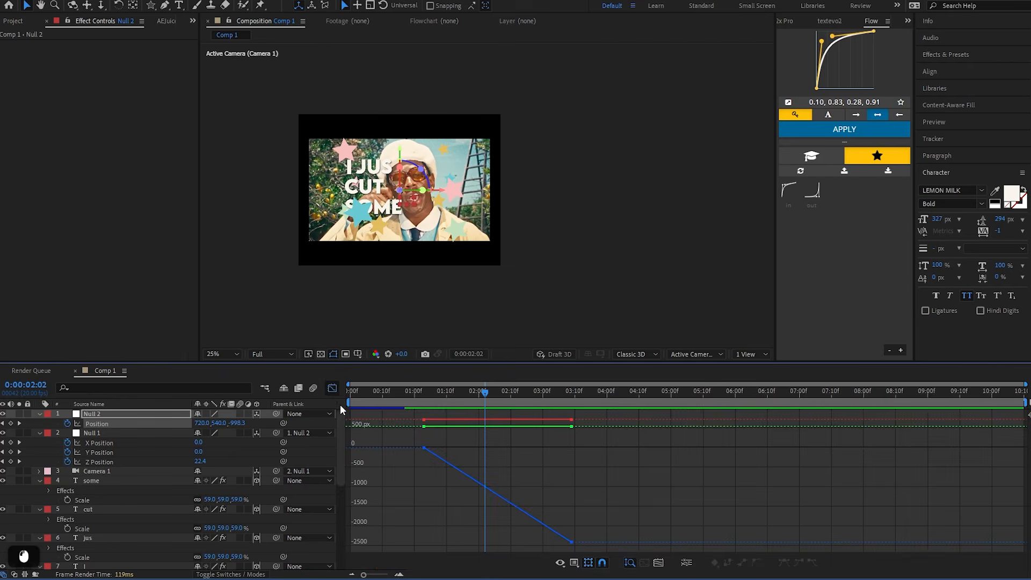
{"action": "right_click", "coordinate": [526, 462]}
{"action": "left_click", "coordinate": [559, 357]}
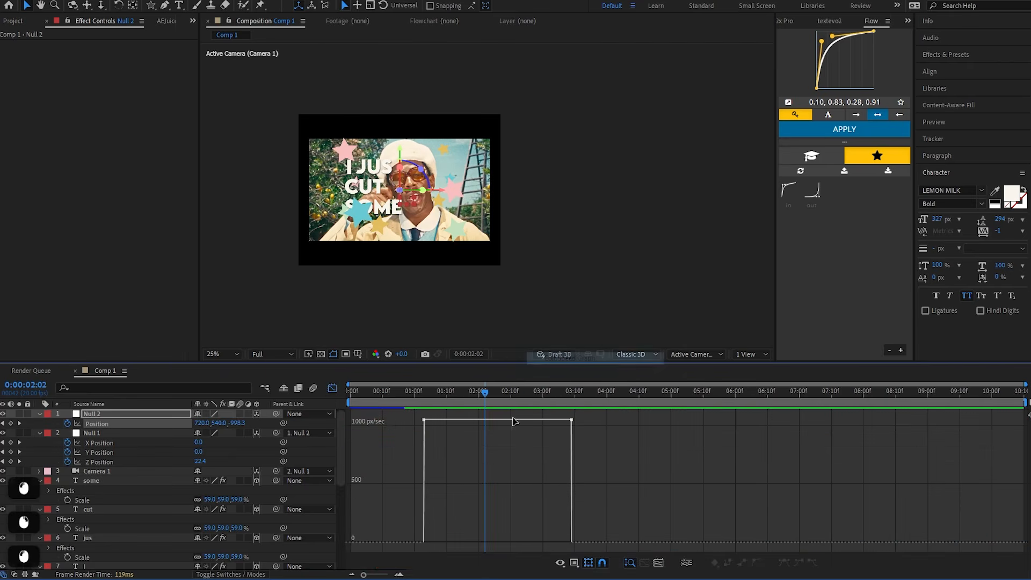
{"action": "left_click", "coordinate": [332, 388]}
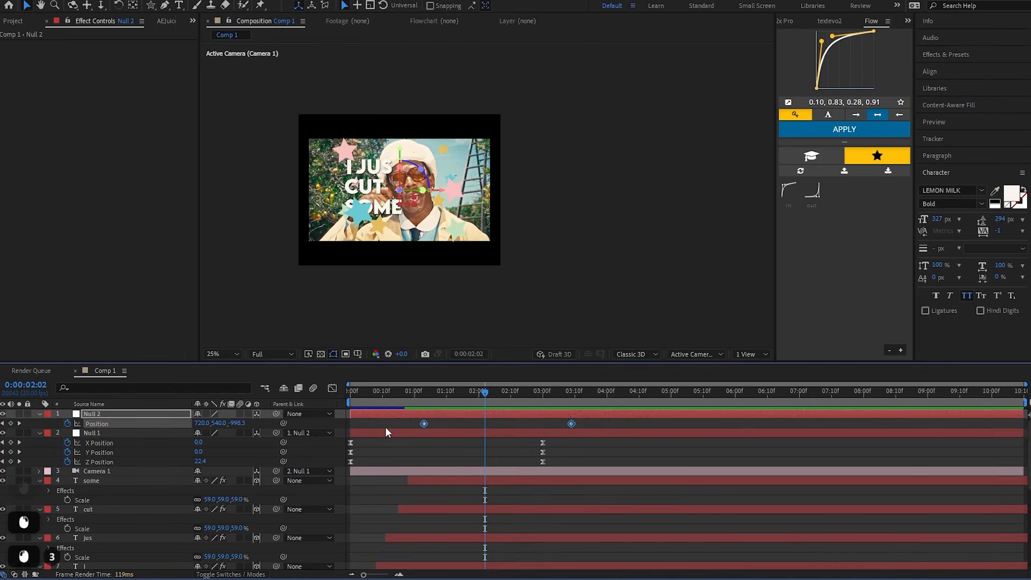
{"action": "key", "text": "F9"}
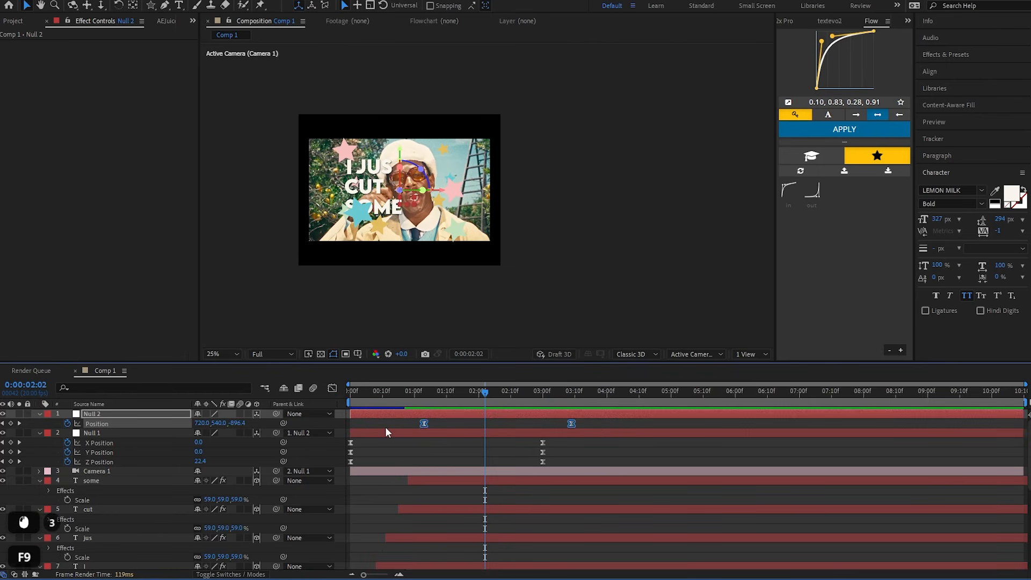
Pull both influence handles inward on Null 2's position speed graph to form a steep central peak, and preview it
{"action": "left_click", "coordinate": [333, 389]}
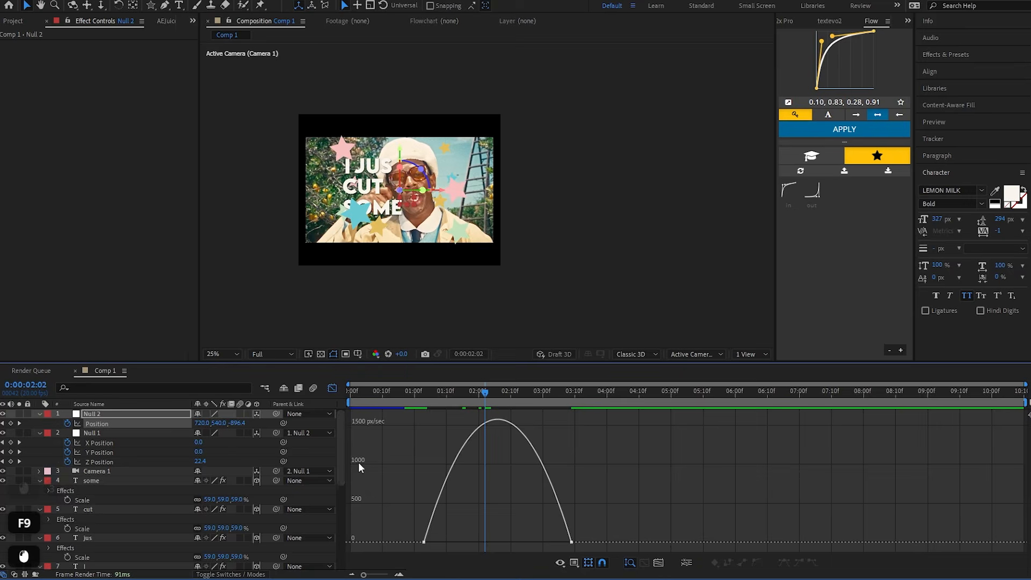
{"action": "right_click", "coordinate": [398, 507]}
{"action": "left_click_drag", "start_coordinate": [391, 519], "coordinate": [478, 543]}
{"action": "left_click_drag", "start_coordinate": [547, 542], "coordinate": [519, 543]}
{"action": "key", "text": "space"}
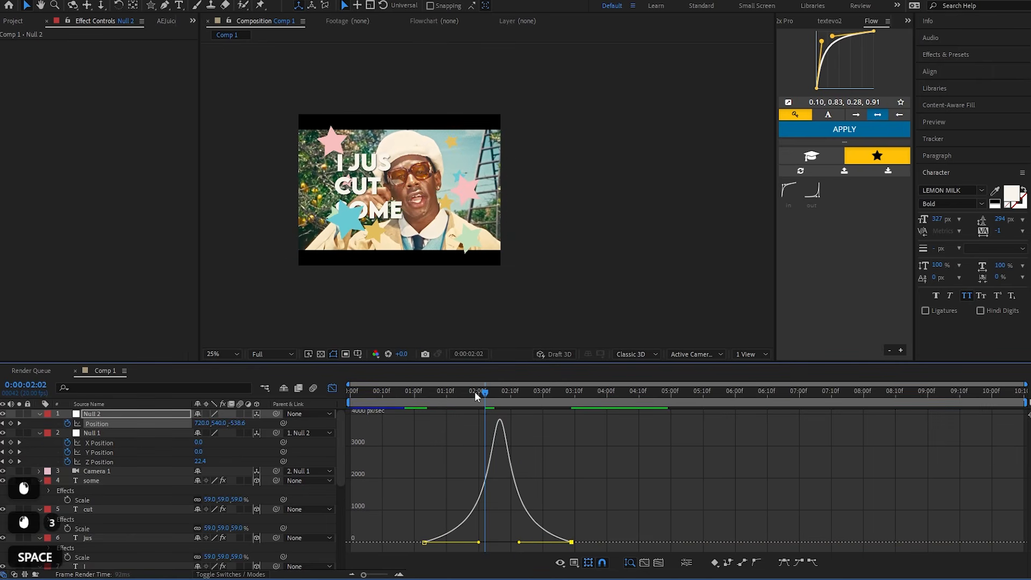
{"action": "left_click", "coordinate": [417, 397]}
{"action": "key", "text": "space"}
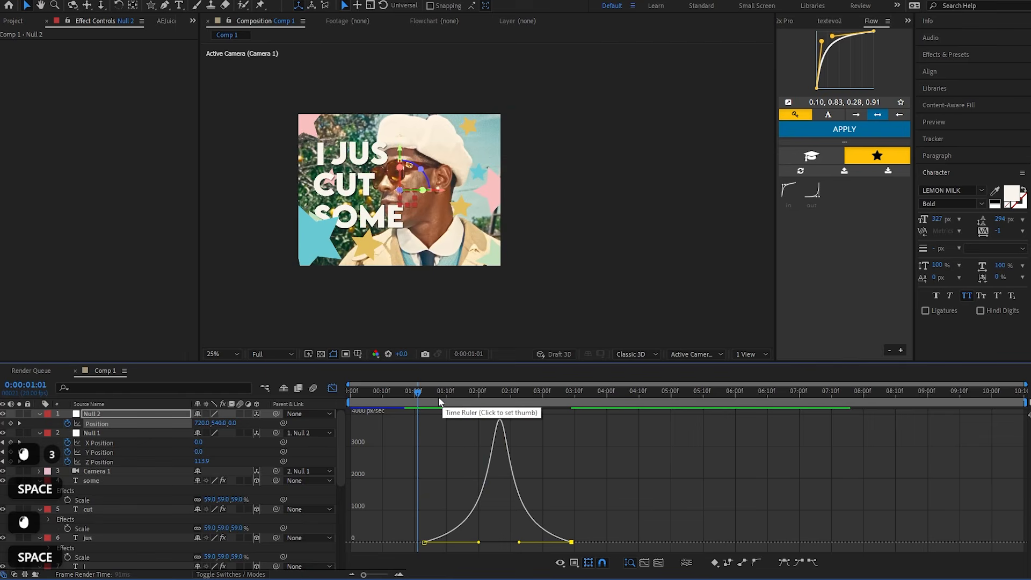
{"action": "key", "text": "space"}
{"action": "left_click", "coordinate": [464, 398]}
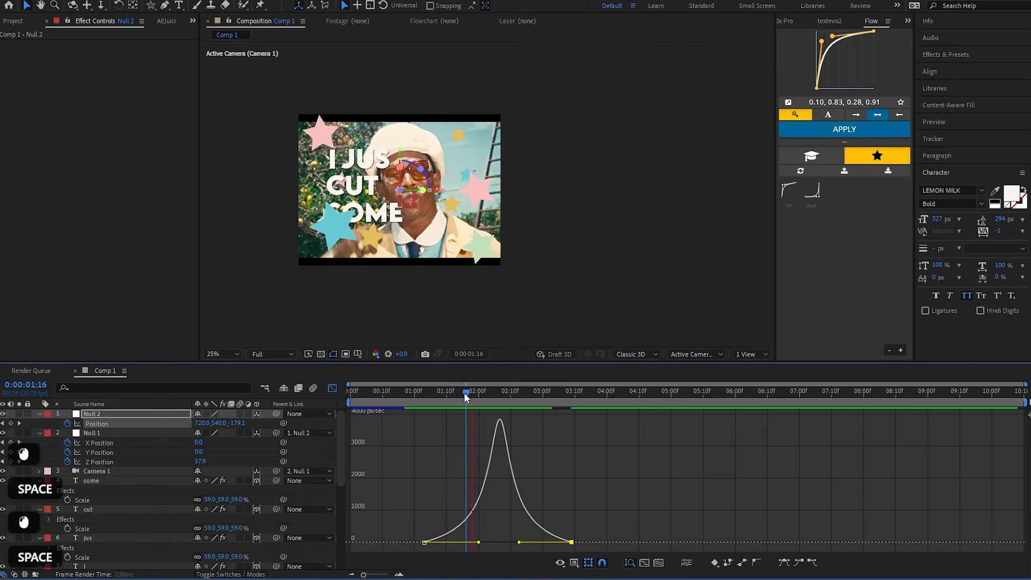
{"action": "left_click_drag", "start_coordinate": [464, 392], "coordinate": [479, 392]}
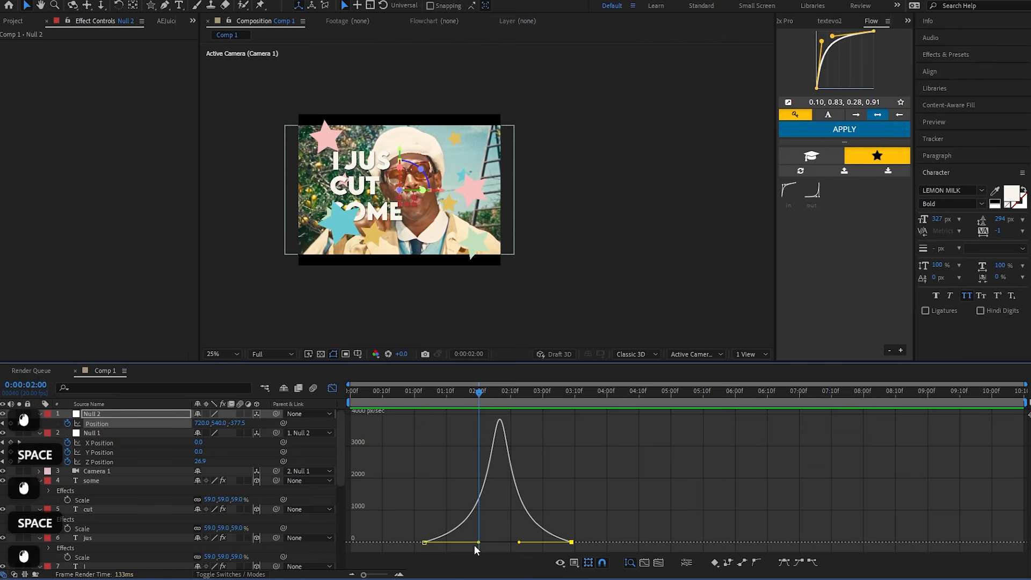
Reshape Null 2's speed curve so it peaks earlier, at about 0:00:02:00, with a longer ease-out, and preview it
{"action": "left_click_drag", "start_coordinate": [475, 546], "coordinate": [507, 543]}
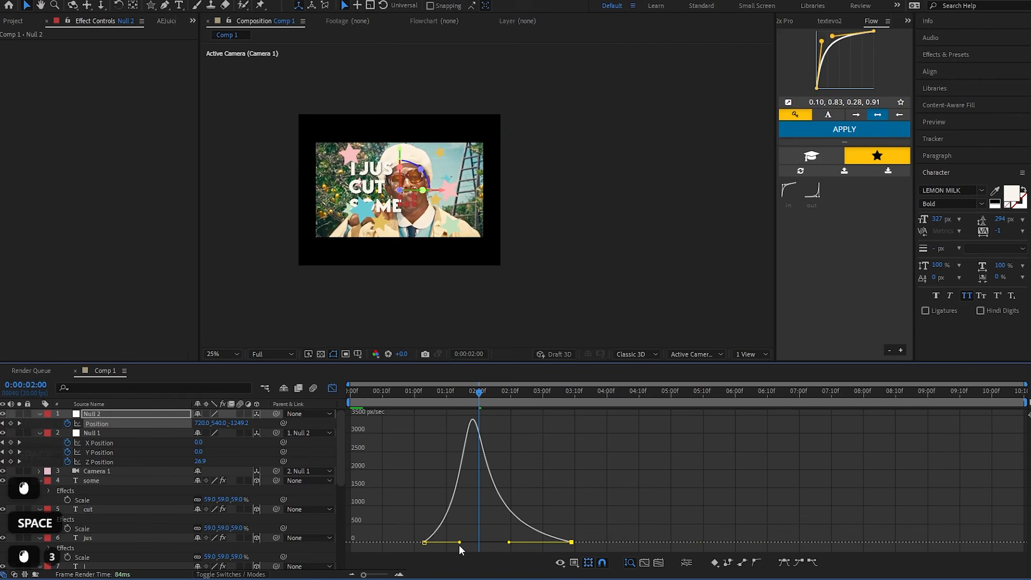
{"action": "left_click_drag", "start_coordinate": [421, 532], "coordinate": [429, 547]}
{"action": "left_click_drag", "start_coordinate": [460, 542], "coordinate": [466, 542]}
{"action": "left_click_drag", "start_coordinate": [509, 542], "coordinate": [505, 542]}
{"action": "left_click_drag", "start_coordinate": [465, 542], "coordinate": [470, 542]}
{"action": "key", "text": "space"}
{"action": "left_click", "coordinate": [393, 398]}
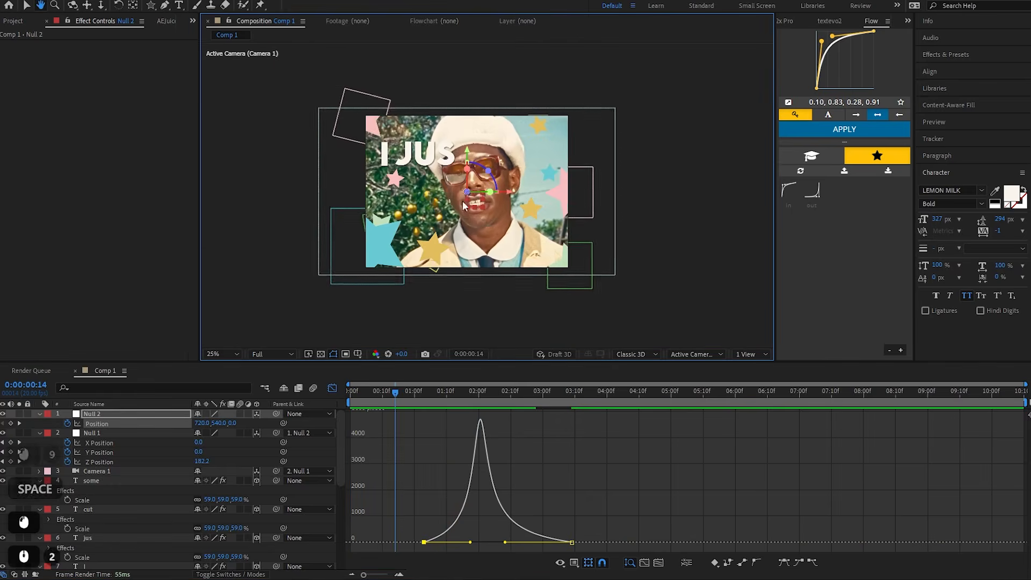
{"action": "left_click", "coordinate": [450, 392]}
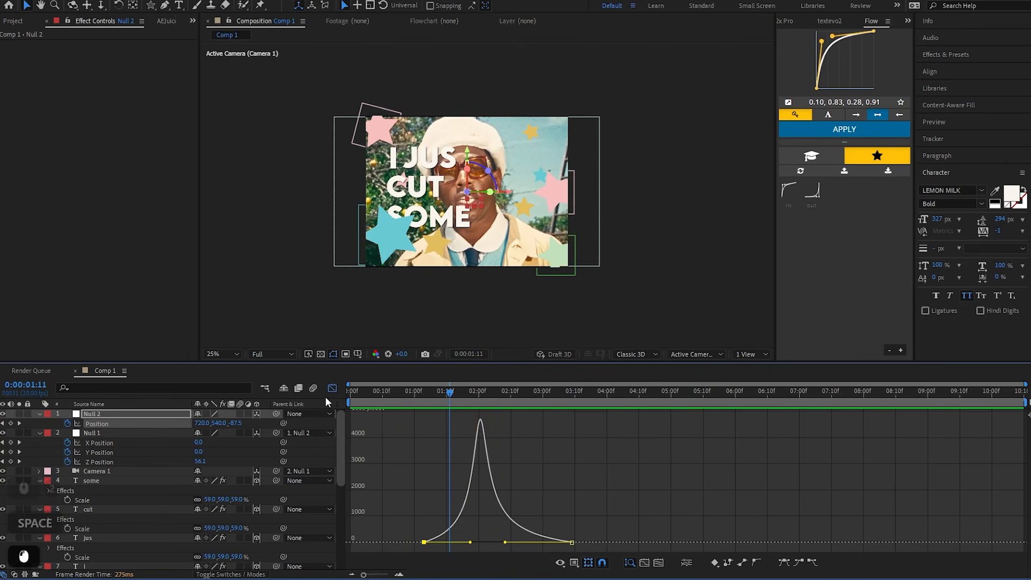
Bring the two influence handles of Null 2's speed curve closer together for a sharper peak, and preview the result
{"action": "left_click_drag", "start_coordinate": [471, 543], "coordinate": [477, 542]}
{"action": "left_click_drag", "start_coordinate": [430, 514], "coordinate": [403, 548]}
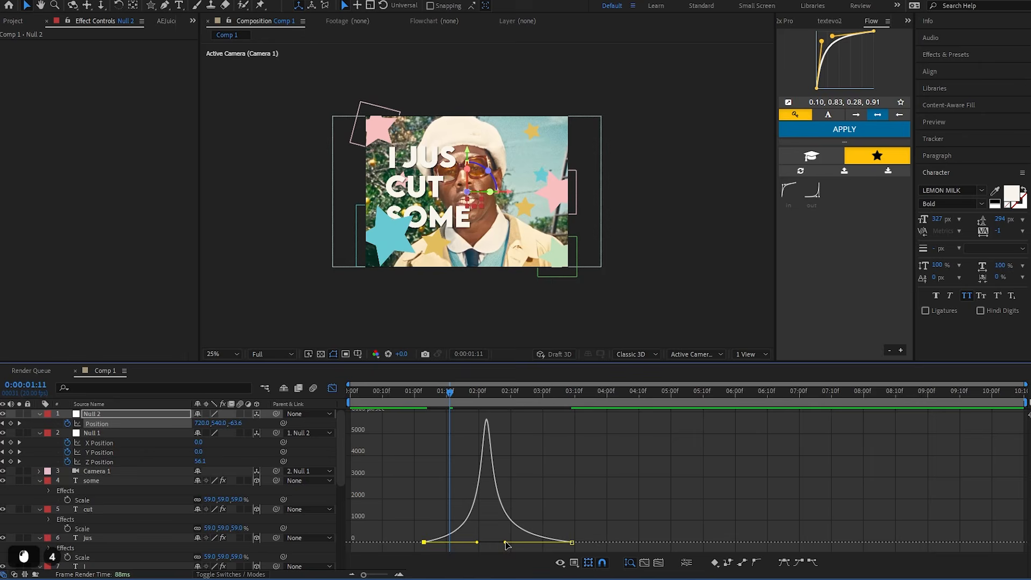
{"action": "left_click_drag", "start_coordinate": [506, 542], "coordinate": [496, 542]}
{"action": "key", "text": "space"}
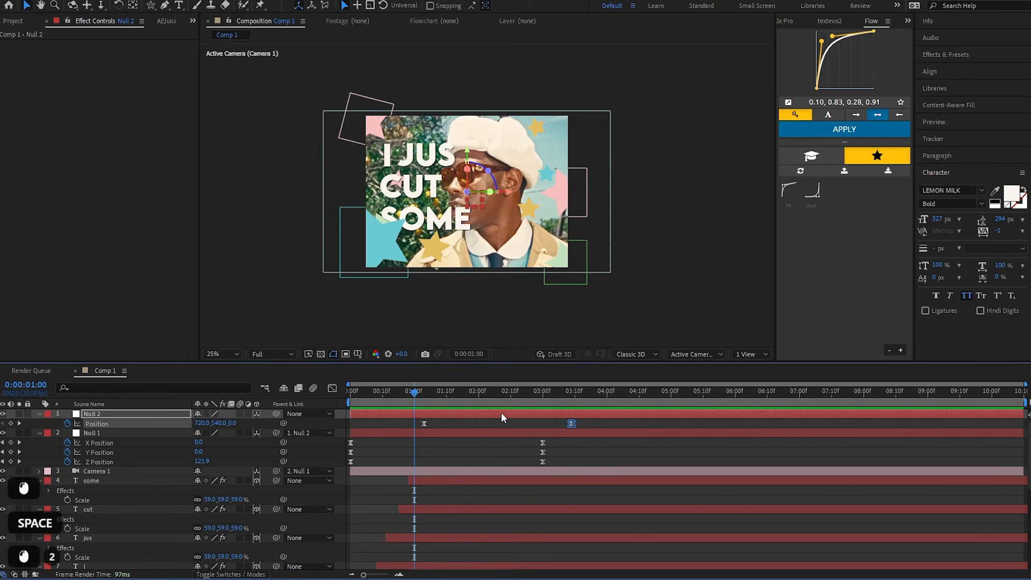
Shift the Null 2 layer earlier so its first position keyframe falls at about 0:00:00:16, and preview from the start
{"action": "left_click_drag", "start_coordinate": [501, 413], "coordinate": [478, 415]}
{"action": "left_click", "coordinate": [387, 391]}
{"action": "key", "text": "space"}
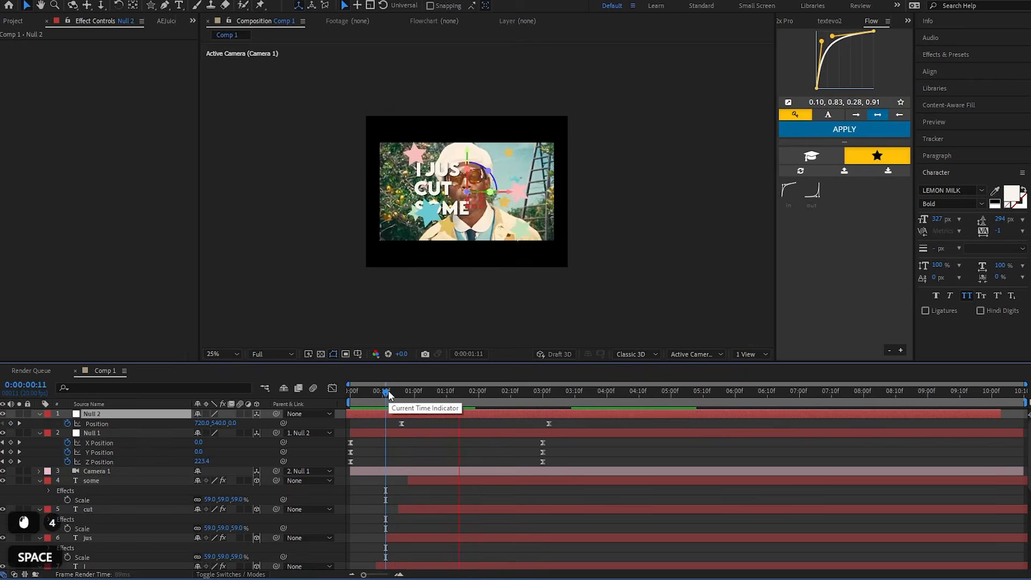
{"action": "left_click_drag", "start_coordinate": [387, 394], "coordinate": [348, 393]}
{"action": "key", "text": "space"}
Nudge the Null 2 layer later until its first position keyframe sits at 0:00:01:00, previewing the timing from the first frame
{"action": "left_click", "coordinate": [433, 398]}
{"action": "left_click_drag", "start_coordinate": [448, 415], "coordinate": [455, 414]}
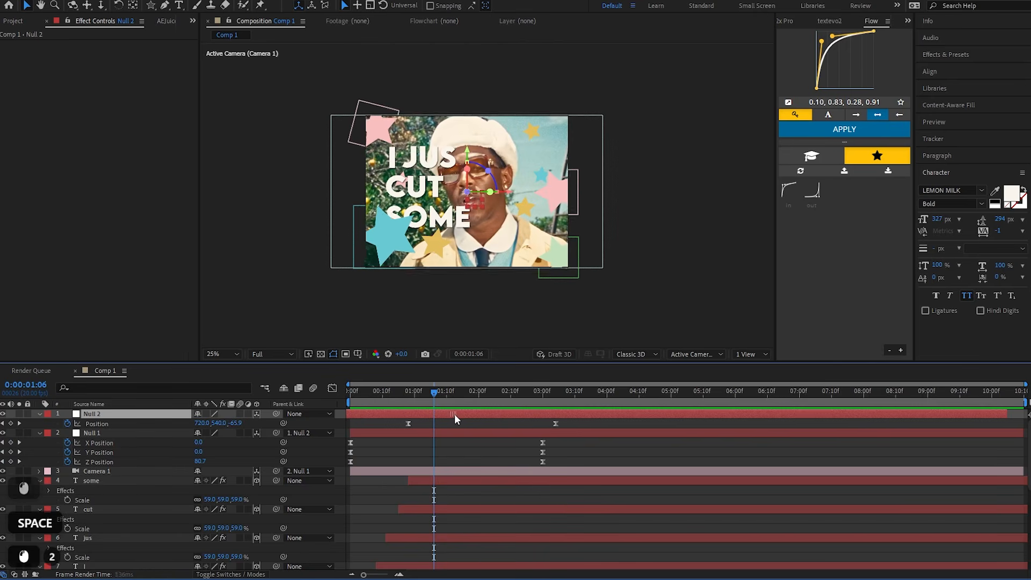
{"action": "left_click", "coordinate": [414, 392]}
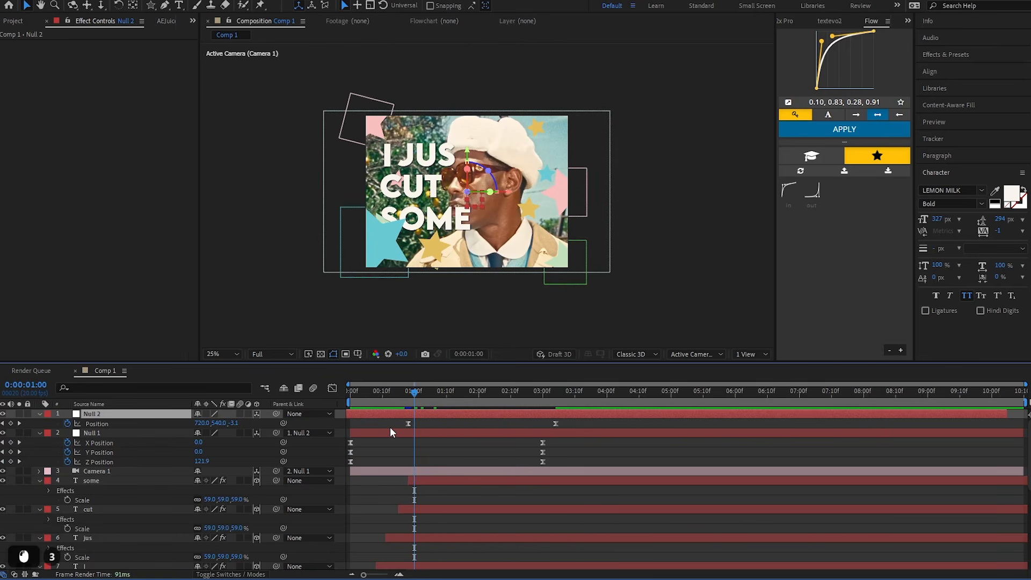
{"action": "left_click_drag", "start_coordinate": [409, 399], "coordinate": [352, 401]}
{"action": "key", "text": "space"}
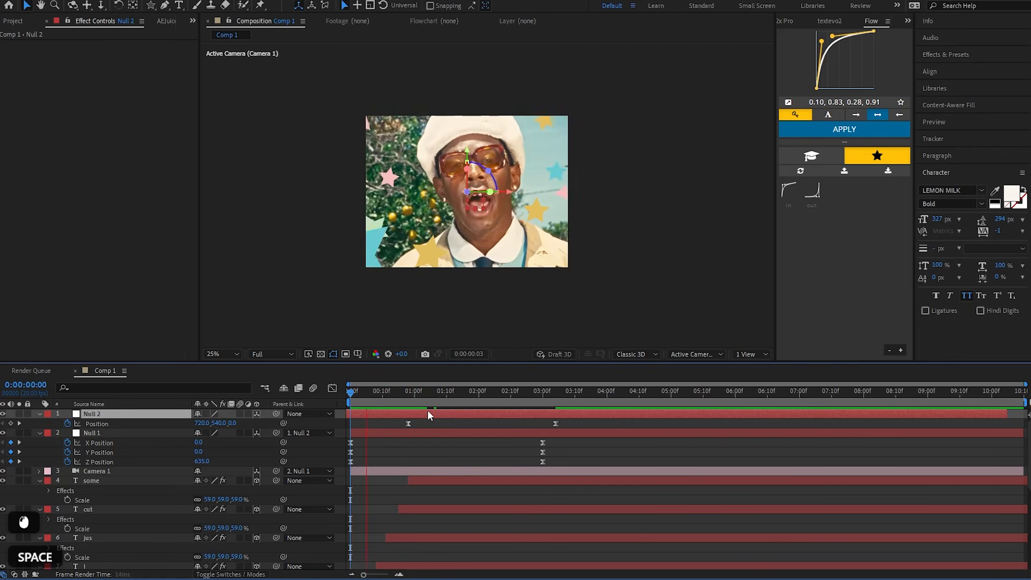
{"action": "left_click_drag", "start_coordinate": [446, 404], "coordinate": [533, 407]}
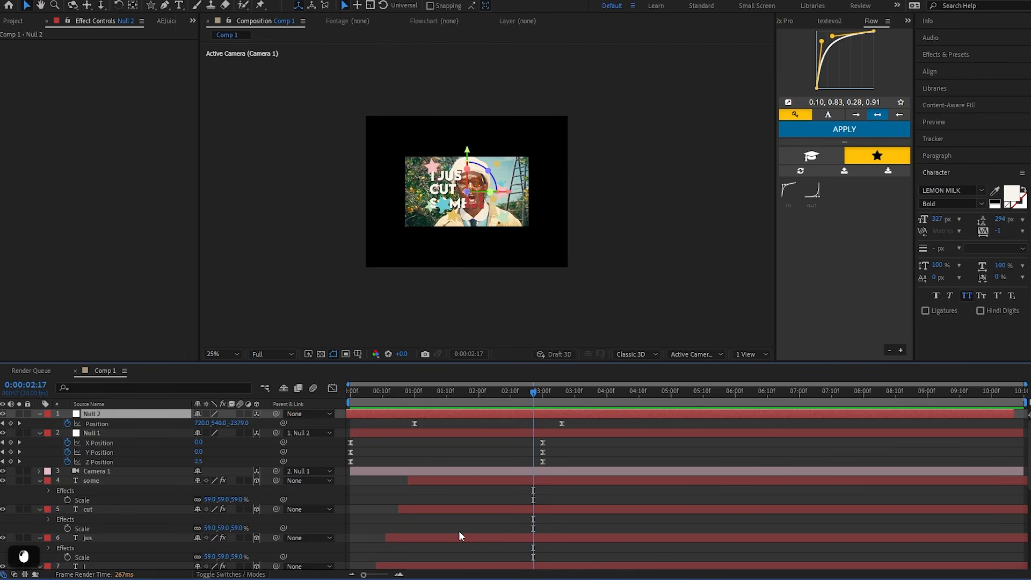
Scale the Tyler, The Creator video layer up to 177% and check the framing earlier in the composition
{"action": "scroll", "coordinate": [404, 524], "scroll_direction": "down", "scroll_amount": 3}
{"action": "left_click", "coordinate": [463, 565]}
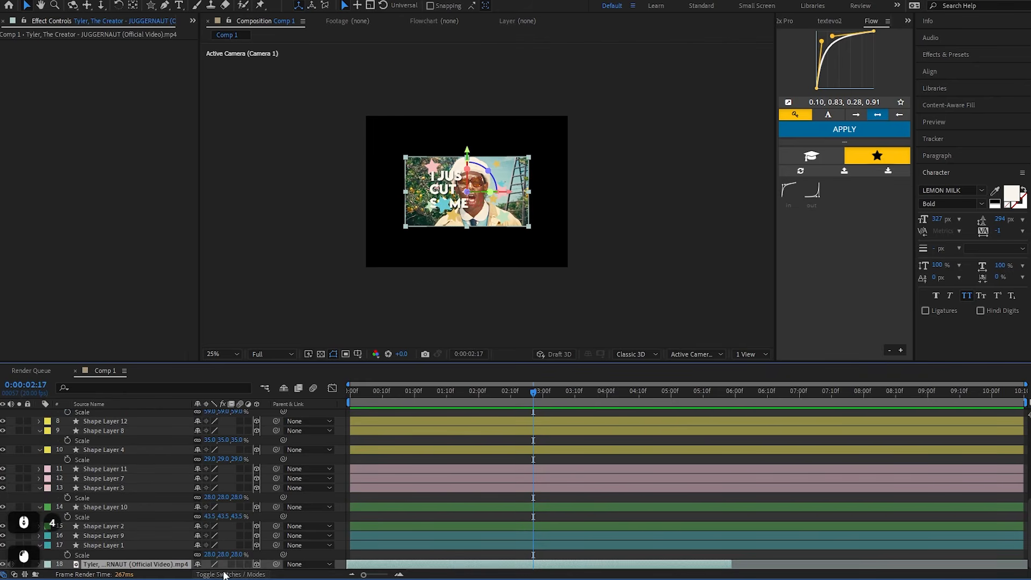
{"action": "key", "text": "s"}
{"action": "left_click", "coordinate": [254, 564]}
{"action": "left_click_drag", "start_coordinate": [255, 564], "coordinate": [289, 564]}
{"action": "left_click_drag", "start_coordinate": [520, 397], "coordinate": [398, 397]}
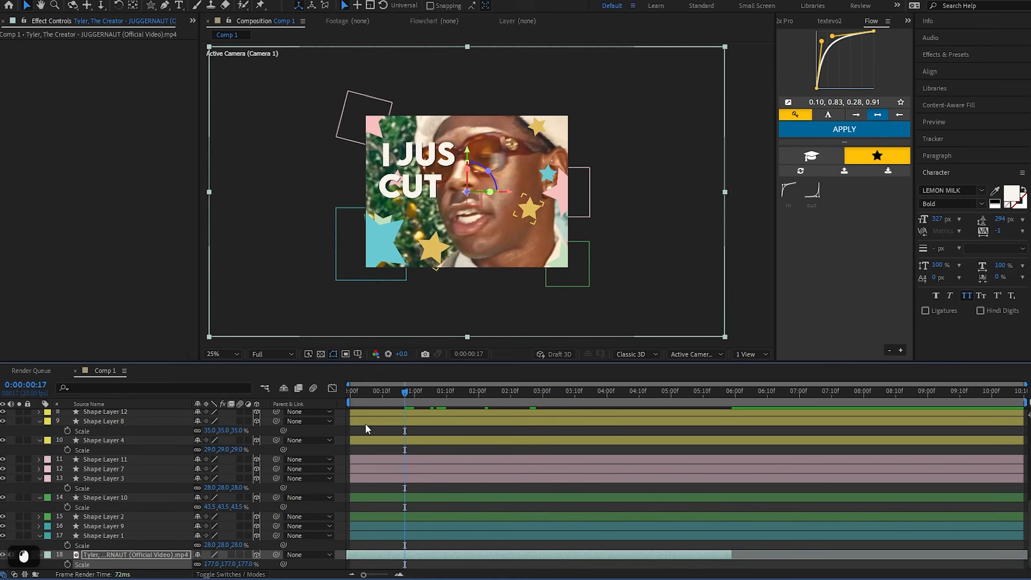
Preview the animation to 0:00:02:16 and inspect the star layout around the artist up close
{"action": "key", "text": "space"}
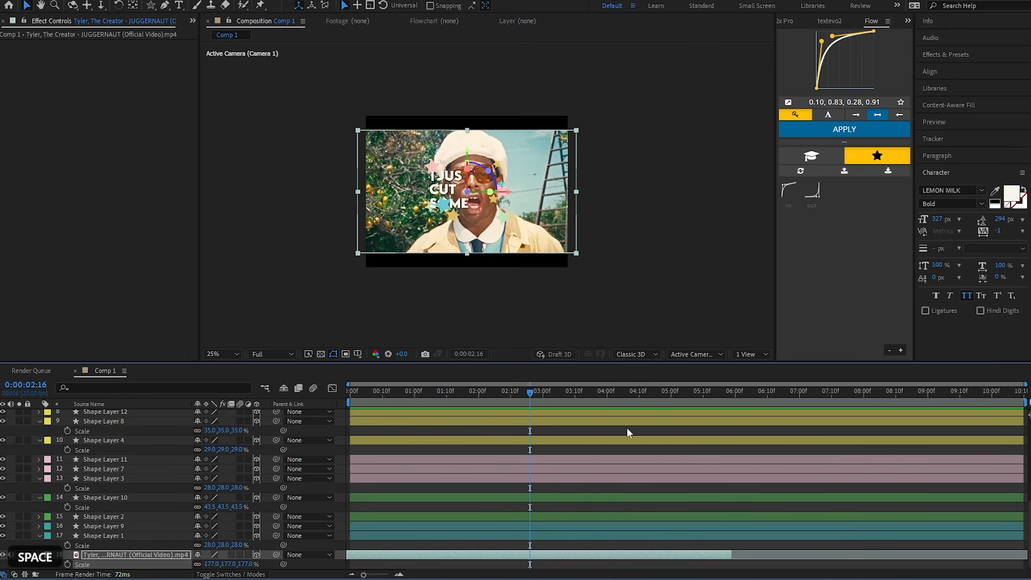
{"action": "scroll", "coordinate": [433, 164], "scroll_direction": "up", "scroll_amount": 1}
{"action": "scroll", "coordinate": [433, 165], "scroll_direction": "down", "scroll_amount": 1}
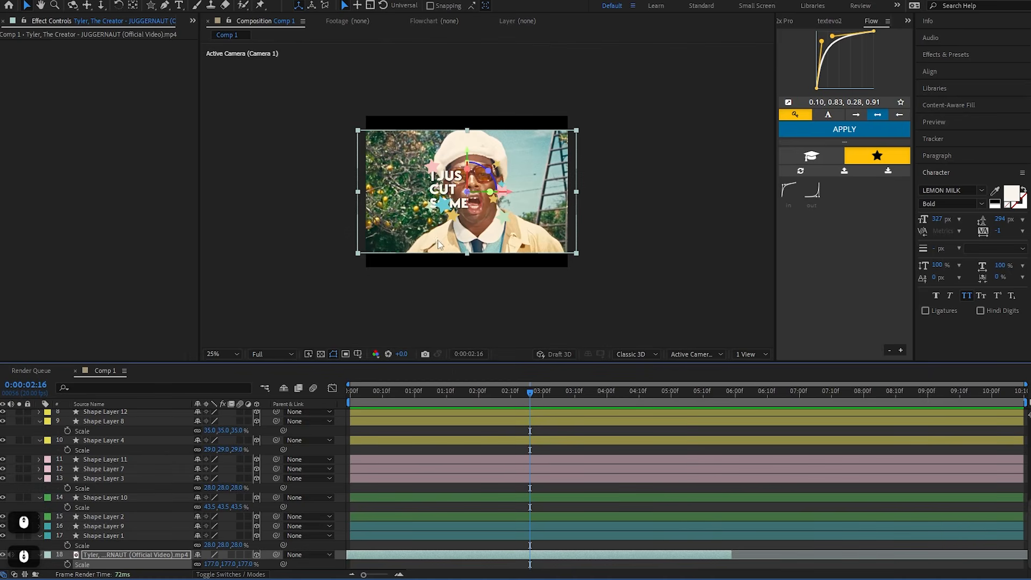
{"action": "scroll", "coordinate": [488, 194], "scroll_direction": "up", "scroll_amount": 2}
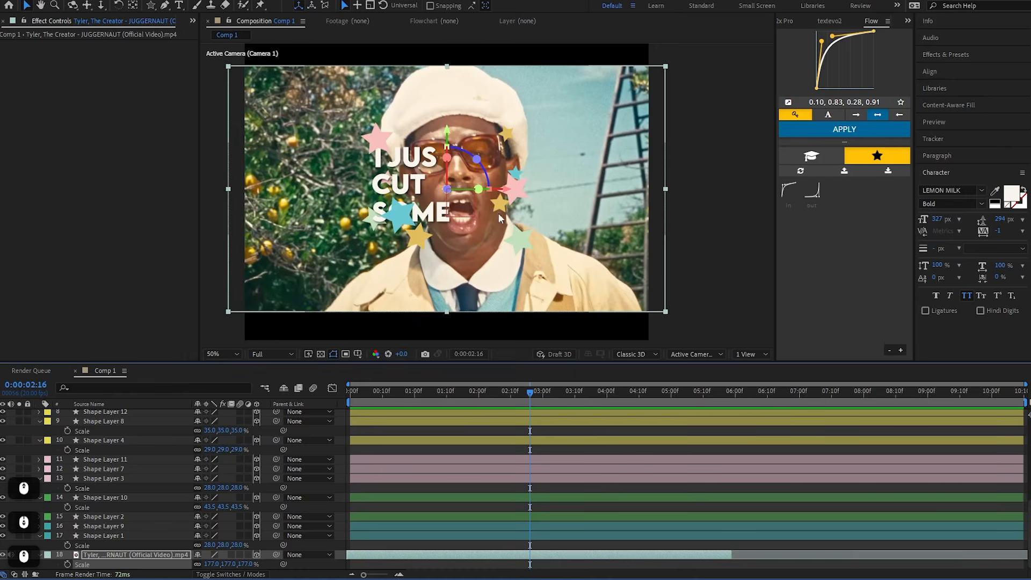
Duplicate the pink star beside the word I and place the copy at the clip's lower right corner
{"action": "left_click", "coordinate": [375, 134]}
{"action": "left_click", "coordinate": [387, 218]}
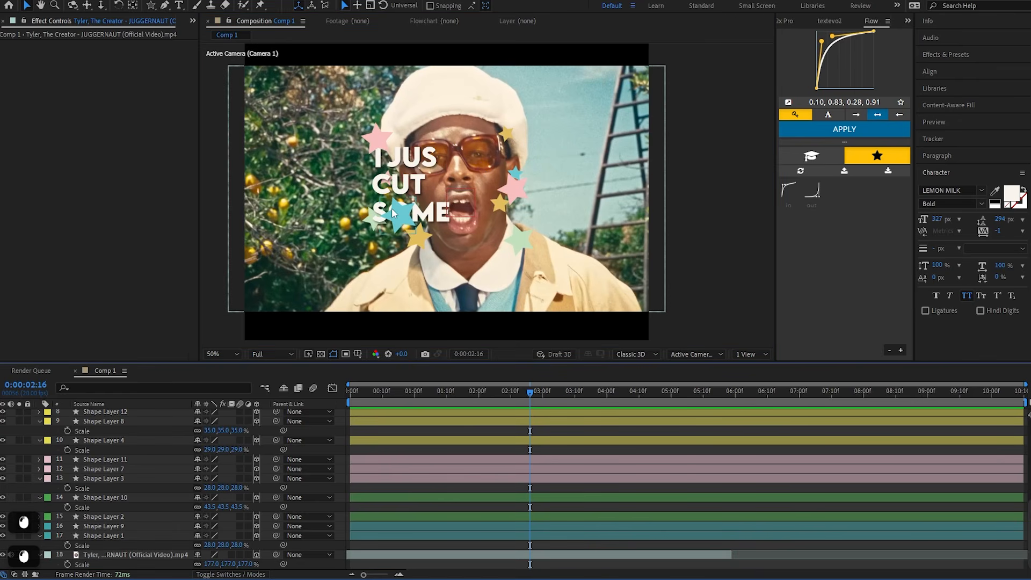
{"action": "left_click", "coordinate": [373, 141]}
{"action": "key", "text": "ctrl+d"}
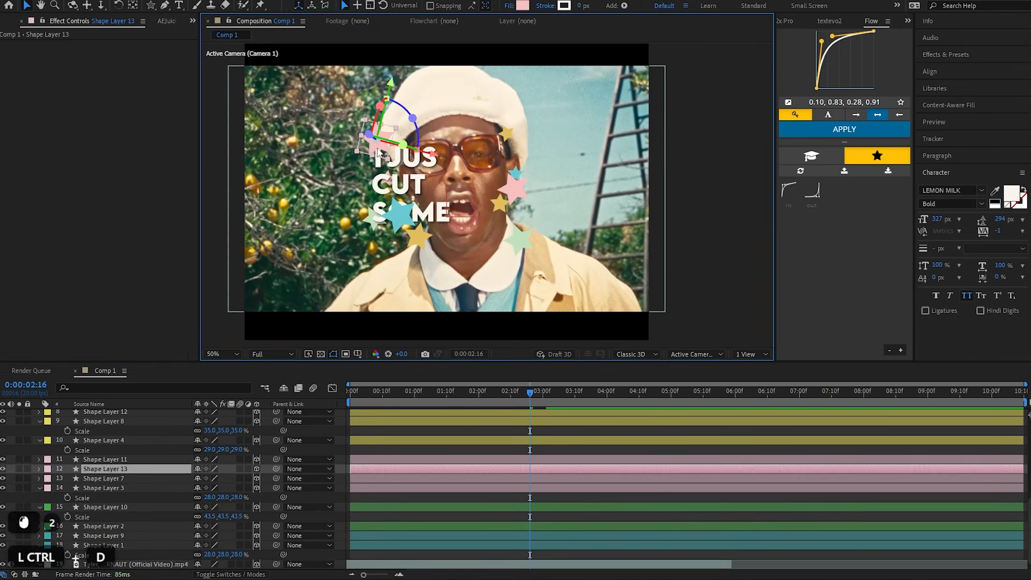
{"action": "left_click_drag", "start_coordinate": [383, 153], "coordinate": [643, 309]}
{"action": "left_click_drag", "start_coordinate": [647, 282], "coordinate": [615, 280]}
{"action": "left_click_drag", "start_coordinate": [513, 188], "coordinate": [549, 137]}
{"action": "left_click_drag", "start_coordinate": [564, 141], "coordinate": [480, 172]}
{"action": "key", "text": "ctrl+z"}
{"action": "key", "text": "ctrl+z"}
{"action": "key", "text": "ctrl+z"}
Settle the pink star copy over the lower right of the jacket, and place a copy of the mint star over the upper left trees
{"action": "left_click", "coordinate": [605, 282]}
{"action": "left_click_drag", "start_coordinate": [604, 282], "coordinate": [611, 288]}
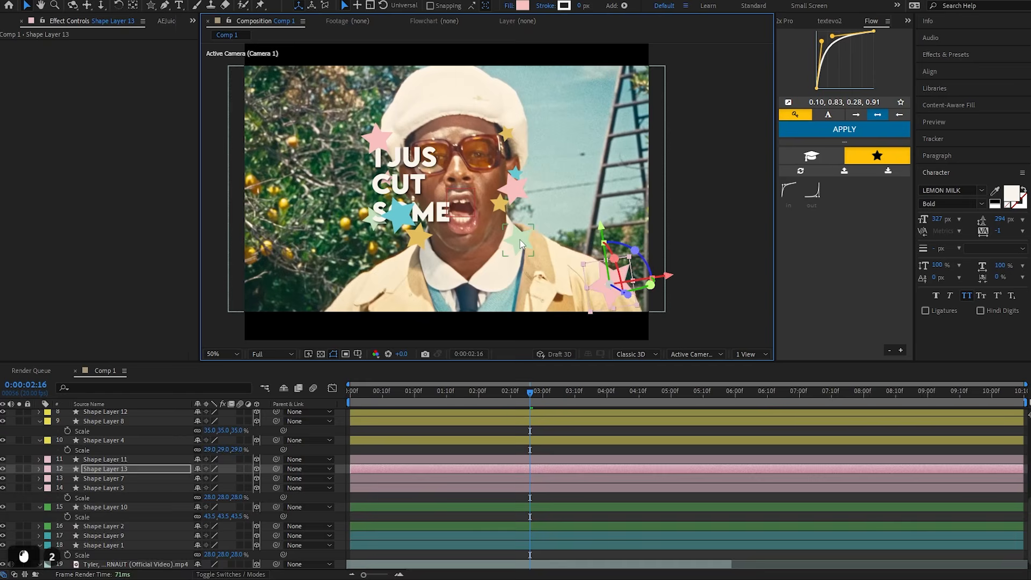
{"action": "left_click", "coordinate": [513, 251]}
{"action": "key", "text": "ctrl+d"}
{"action": "left_click_drag", "start_coordinate": [515, 255], "coordinate": [307, 108]}
Place a copy of the large teal star at the clip's lower left, and move the small teal star into the sky beside the head
{"action": "left_click", "coordinate": [400, 218]}
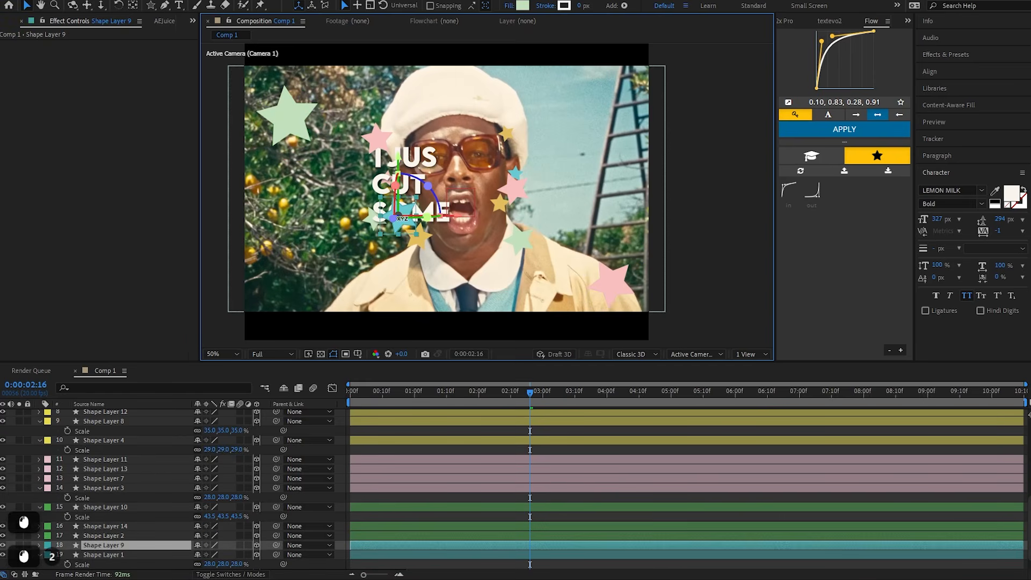
{"action": "key", "text": "ctrl+d"}
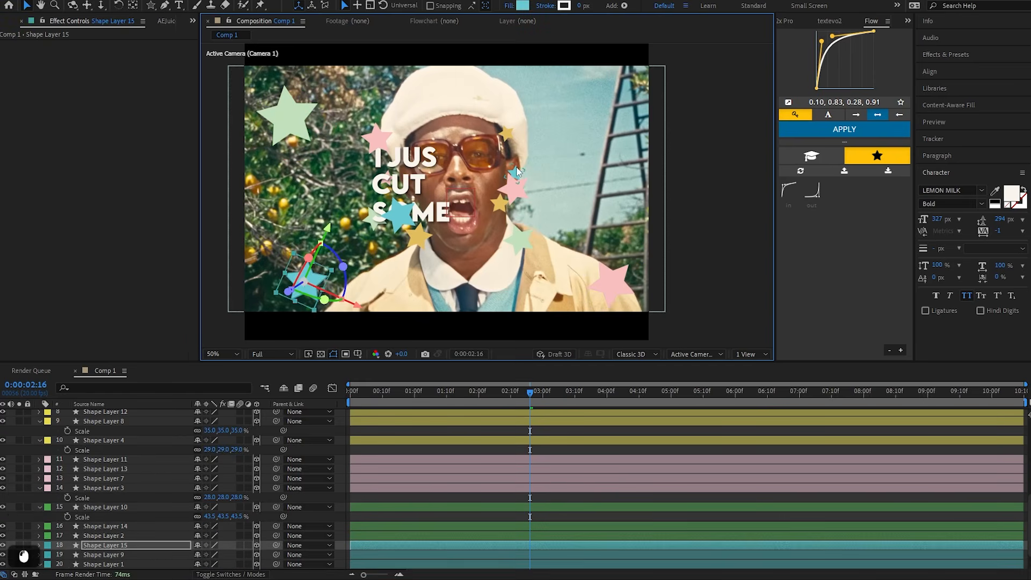
{"action": "left_click_drag", "start_coordinate": [517, 167], "coordinate": [532, 155]}
{"action": "key", "text": "ctrl+z"}
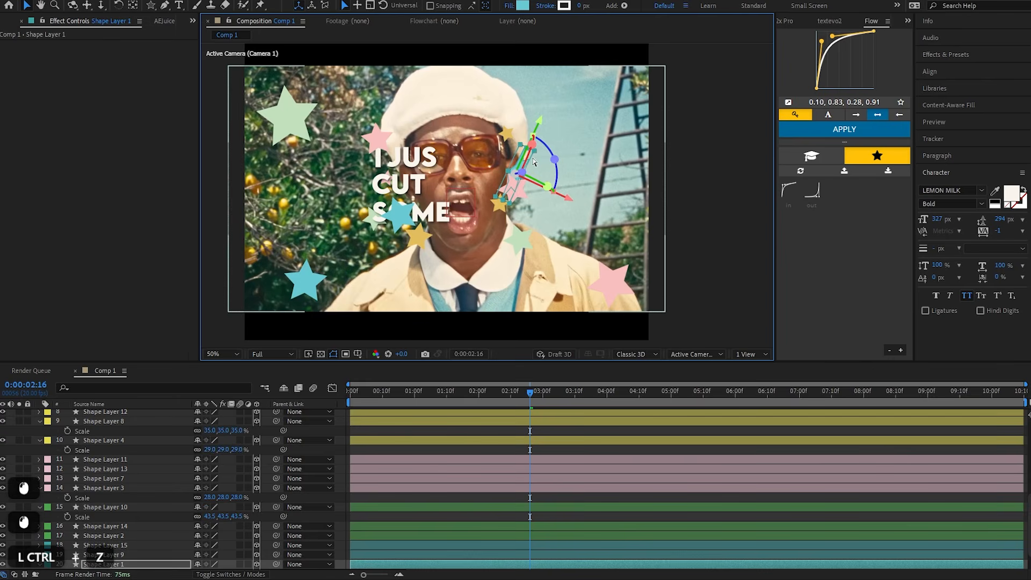
{"action": "scroll", "coordinate": [528, 175], "scroll_direction": "up", "scroll_amount": 1}
{"action": "scroll", "coordinate": [528, 177], "scroll_direction": "down", "scroll_amount": 1}
Duplicate the gold star below SOME and place the copy in the sky near the top of the ladder
{"action": "left_click", "coordinate": [421, 248]}
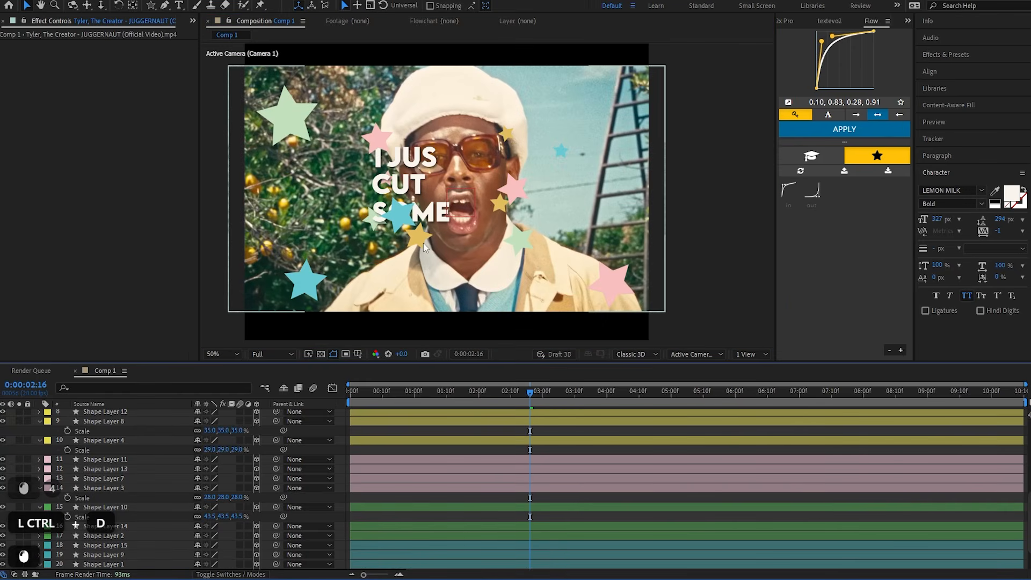
{"action": "left_click", "coordinate": [423, 243]}
{"action": "key", "text": "ctrl+d"}
{"action": "left_click_drag", "start_coordinate": [450, 187], "coordinate": [556, 98]}
{"action": "left_click_drag", "start_coordinate": [499, 124], "coordinate": [607, 86]}
Preview the composition from the first frame and inspect the pulled-back framing at 0:00:02:10
{"action": "left_click_drag", "start_coordinate": [529, 392], "coordinate": [347, 411]}
{"action": "key", "text": "space"}
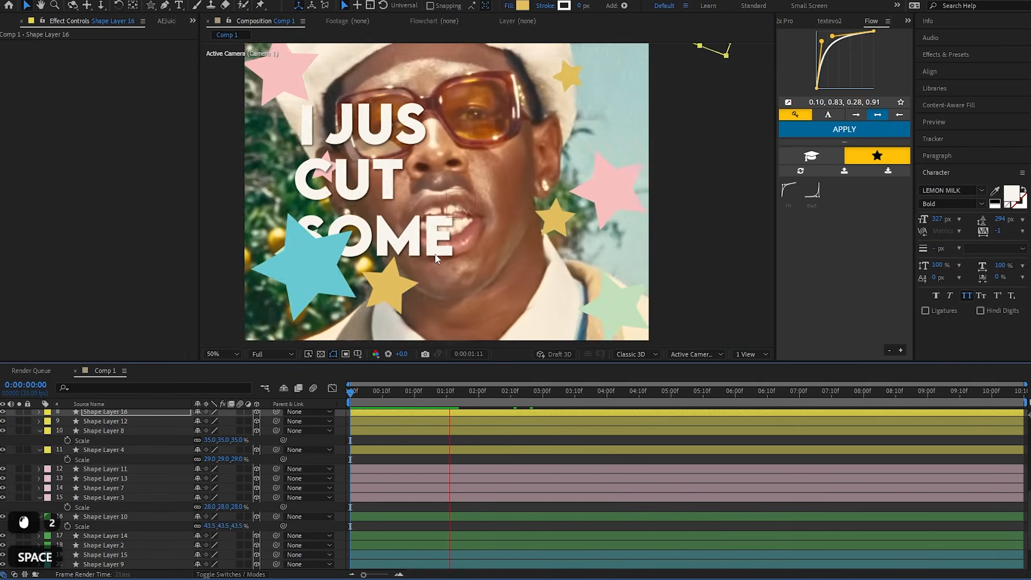
{"action": "scroll", "coordinate": [446, 192], "scroll_direction": "down", "scroll_amount": 2}
{"action": "left_click_drag", "start_coordinate": [467, 400], "coordinate": [514, 409]}
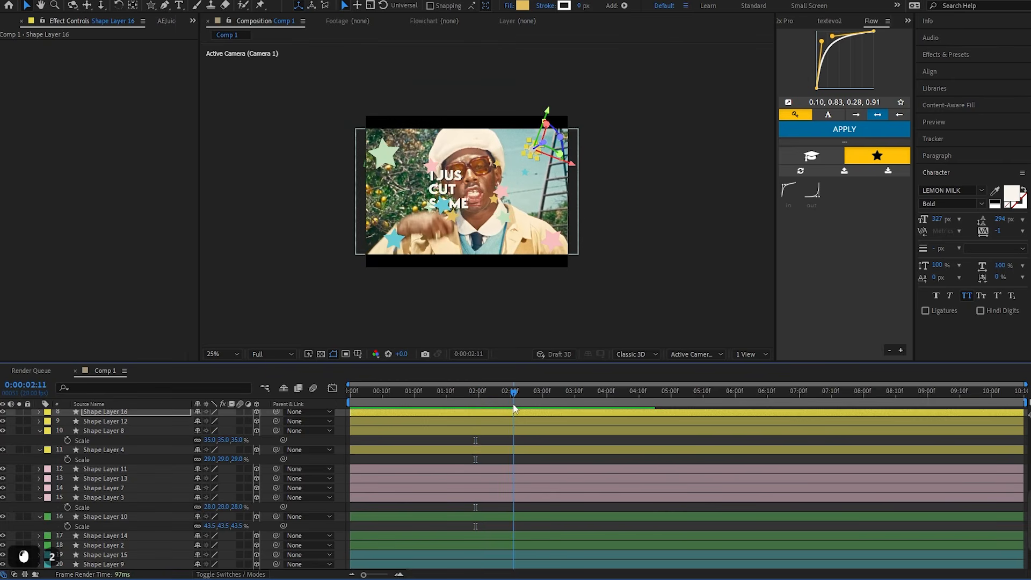
{"action": "key", "text": "Page_Up"}
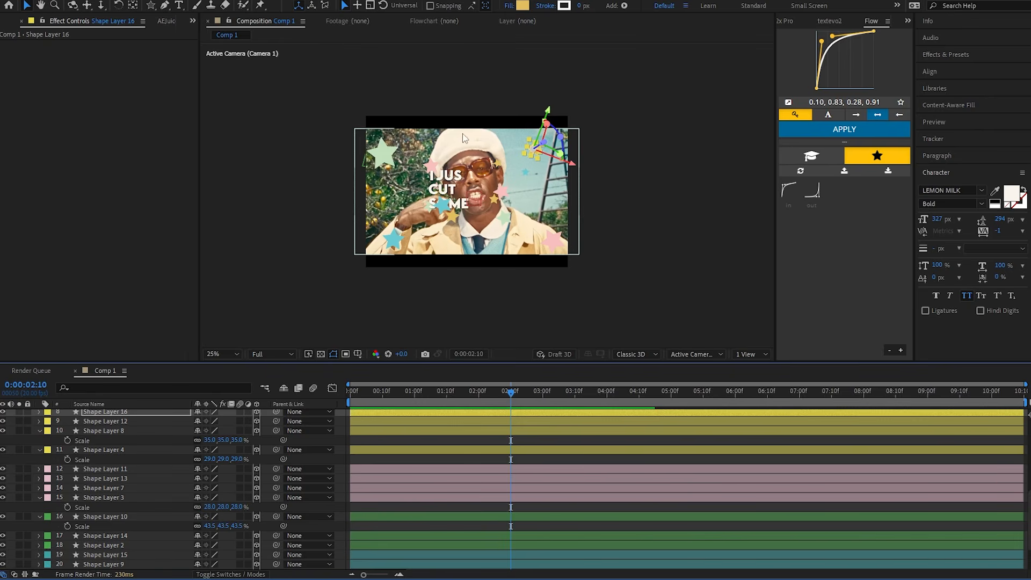
Copy the Drop Shadow effect from the I text layer onto the gold star layer Shape Layer 16
{"action": "scroll", "coordinate": [484, 497], "scroll_direction": "down", "scroll_amount": 5}
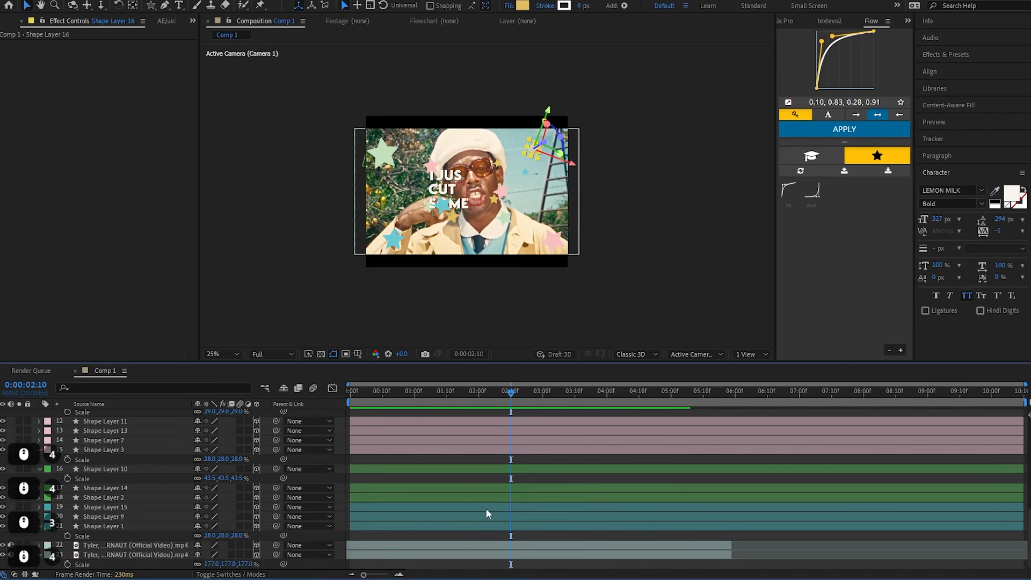
{"action": "scroll", "coordinate": [444, 532], "scroll_direction": "up", "scroll_amount": 6}
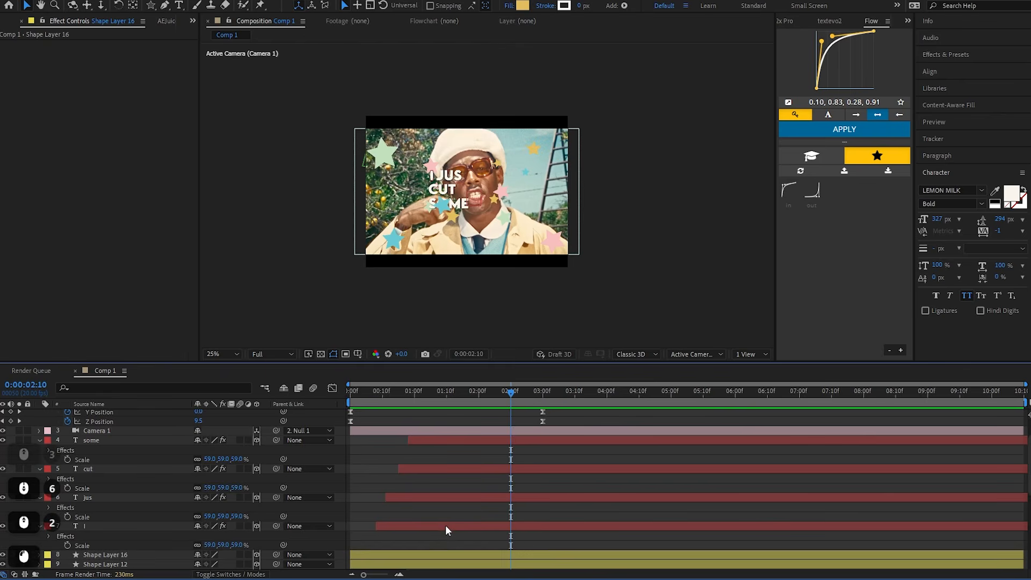
{"action": "left_click", "coordinate": [446, 526]}
{"action": "left_click", "coordinate": [54, 45]}
{"action": "key", "text": "ctrl+c"}
{"action": "scroll", "coordinate": [438, 473], "scroll_direction": "down", "scroll_amount": 3}
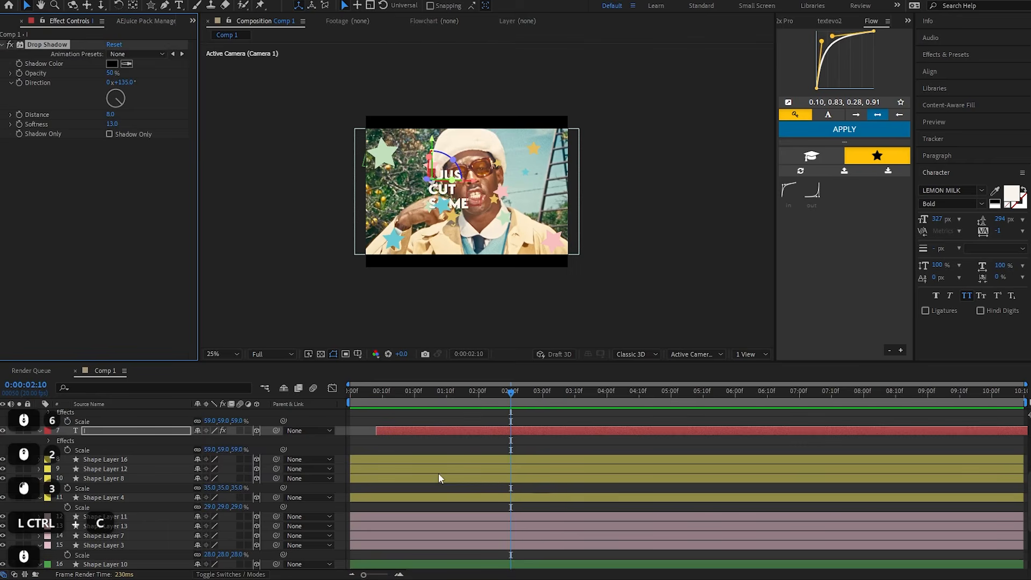
{"action": "left_click", "coordinate": [430, 460]}
{"action": "key", "text": "ctrl+v"}
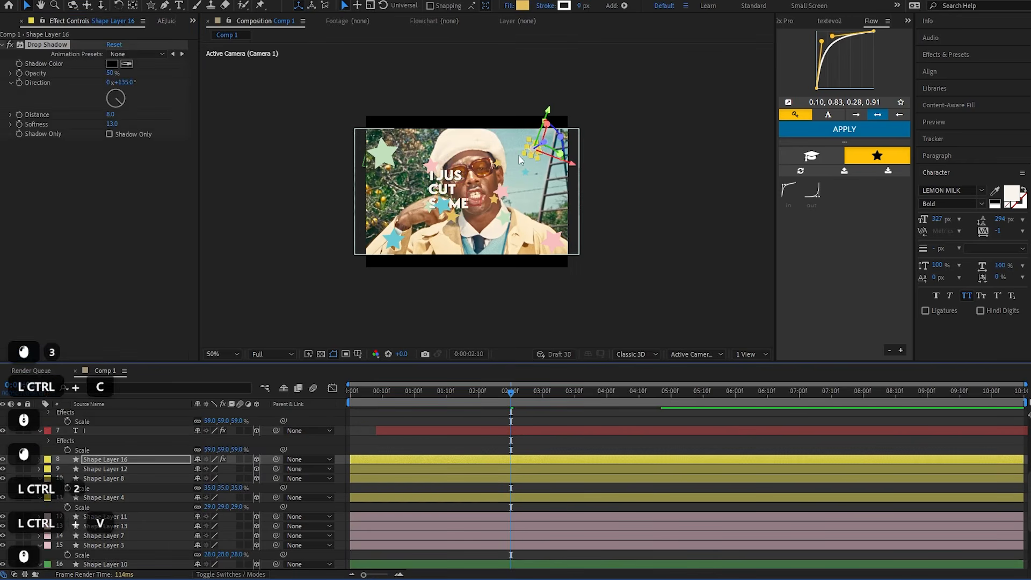
Soften Shape Layer 16's drop shadow to 24% opacity and a softness of 29, keeping its distance at 8
{"action": "scroll", "coordinate": [519, 156], "scroll_direction": "up", "scroll_amount": 4}
{"action": "scroll", "coordinate": [400, 132], "scroll_direction": "up", "scroll_amount": 2}
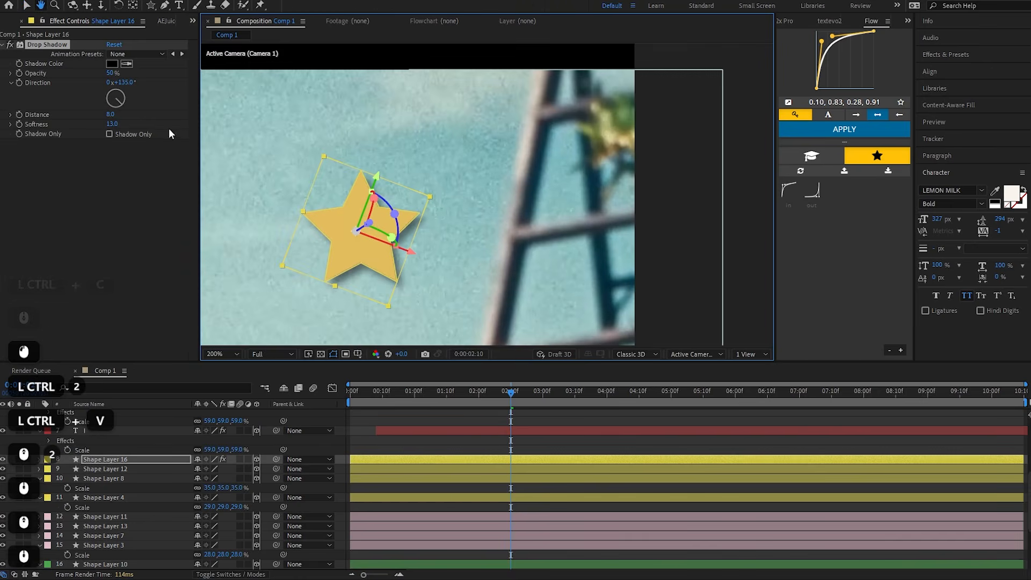
{"action": "left_click_drag", "start_coordinate": [109, 76], "coordinate": [116, 75]}
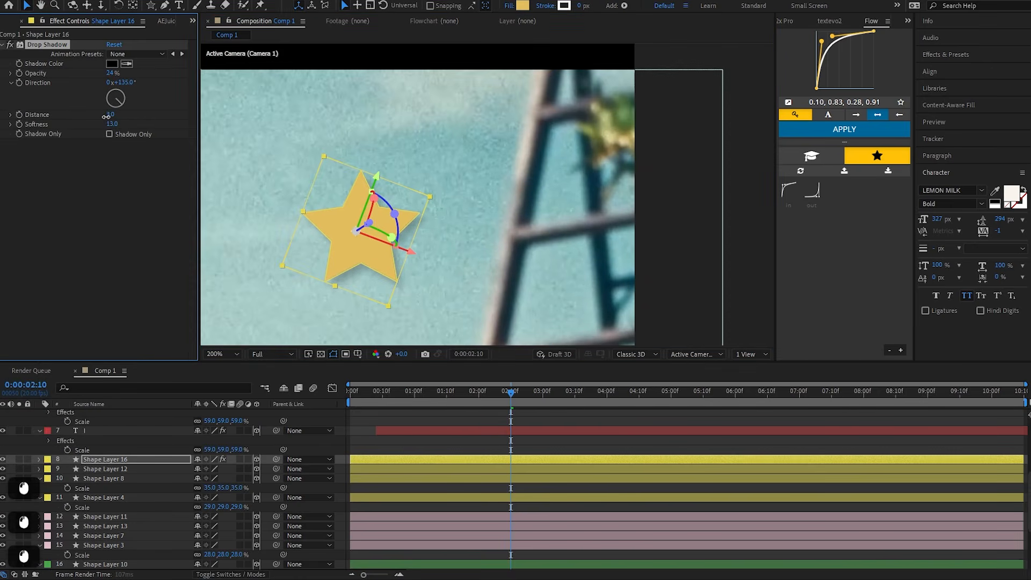
{"action": "left_click_drag", "start_coordinate": [105, 117], "coordinate": [106, 117]}
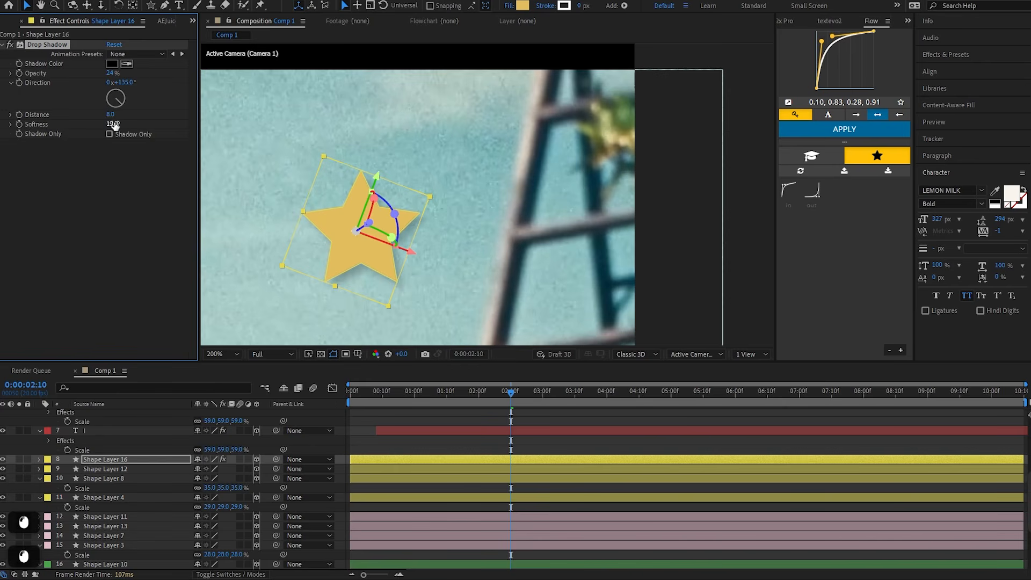
{"action": "left_click_drag", "start_coordinate": [133, 123], "coordinate": [125, 123]}
Copy the adjusted Drop Shadow from Shape Layer 16 onto all star layers from Shape Layer 12 through Shape Layer 1
{"action": "key", "text": "ctrl+c"}
{"action": "scroll", "coordinate": [251, 211], "scroll_direction": "down", "scroll_amount": 2}
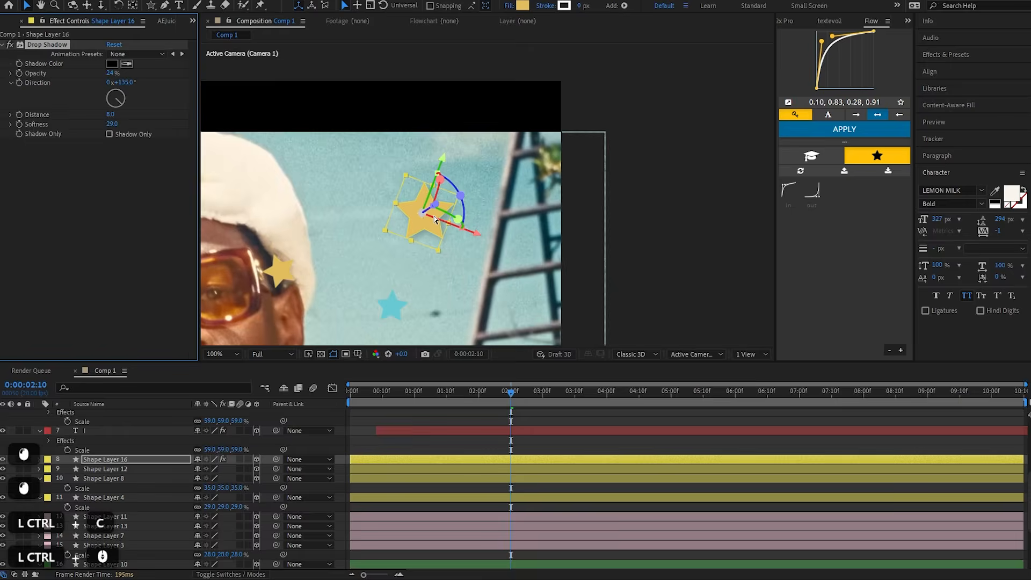
{"action": "left_click_drag", "start_coordinate": [250, 211], "coordinate": [293, 180]}
{"action": "left_click", "coordinate": [123, 469]}
{"action": "scroll", "coordinate": [530, 519], "scroll_direction": "down", "scroll_amount": 4}
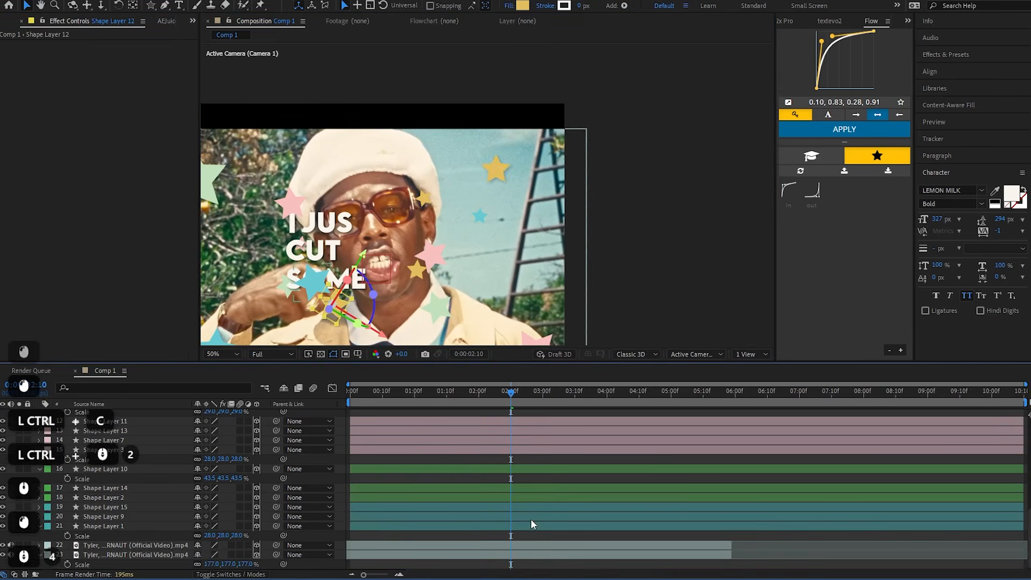
{"action": "left_click", "coordinate": [113, 529], "text": "shift"}
{"action": "key", "text": "ctrl+v"}
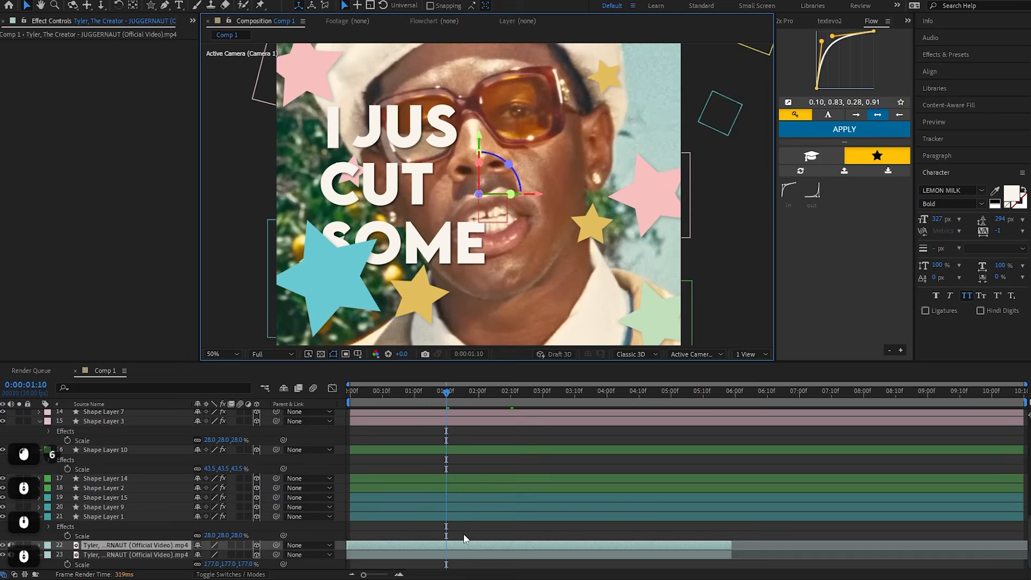
Delete the duplicate Tyler, The Creator video layer sitting directly above the scaled one
{"action": "scroll", "coordinate": [516, 527], "scroll_direction": "up", "scroll_amount": 3}
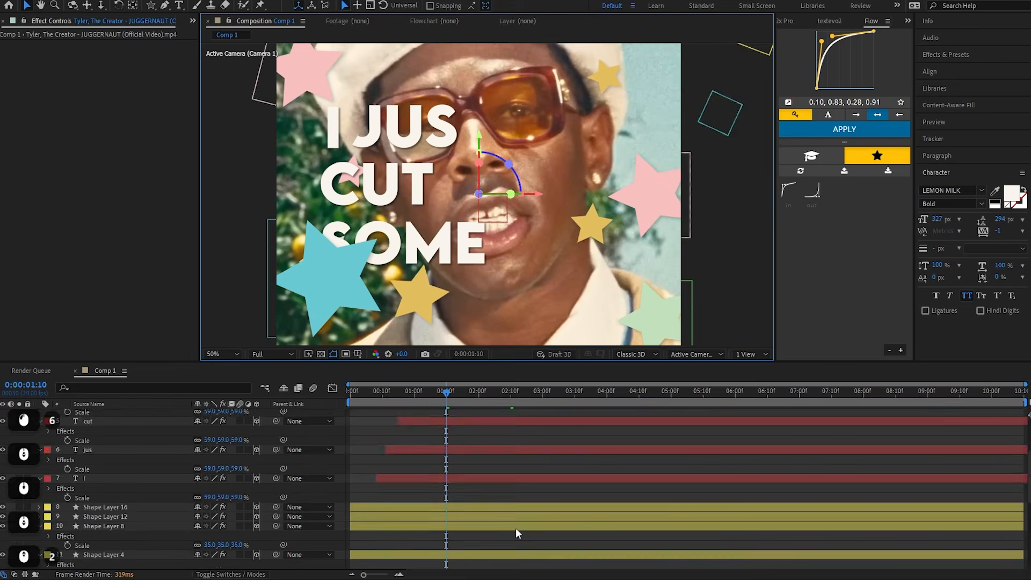
{"action": "scroll", "coordinate": [515, 528], "scroll_direction": "down", "scroll_amount": 3}
{"action": "left_click", "coordinate": [402, 545]}
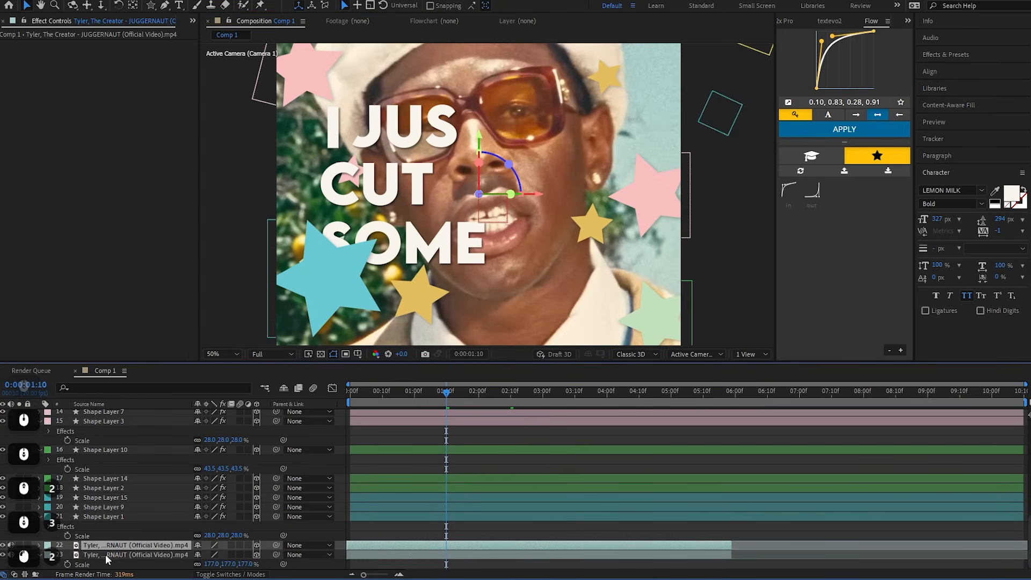
{"action": "left_click", "coordinate": [121, 543]}
{"action": "key", "text": "BackSpace"}
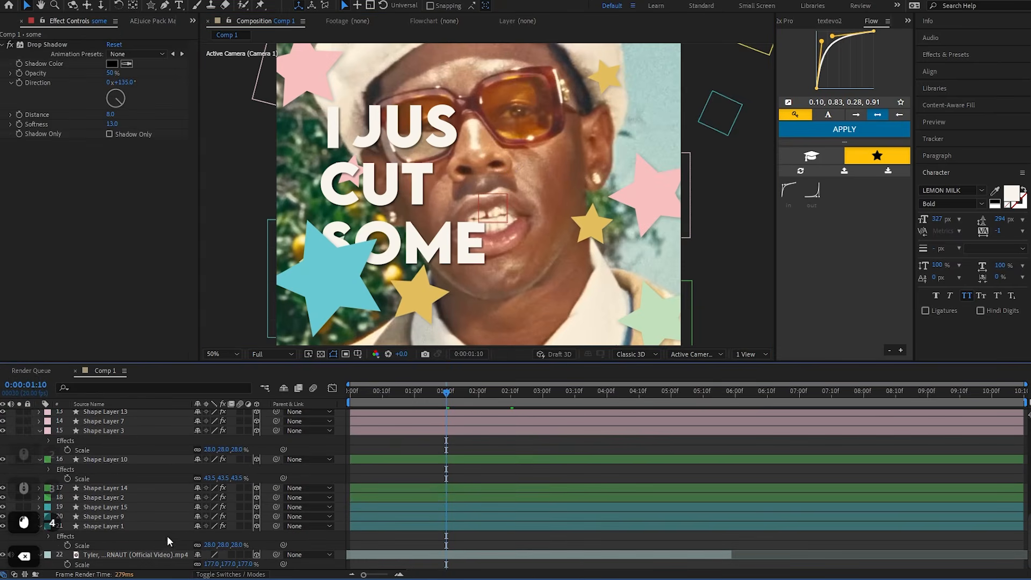
Preview the scene, lower the composition view resolution to Half, and set the preview resolution to Third
{"action": "key", "text": "space"}
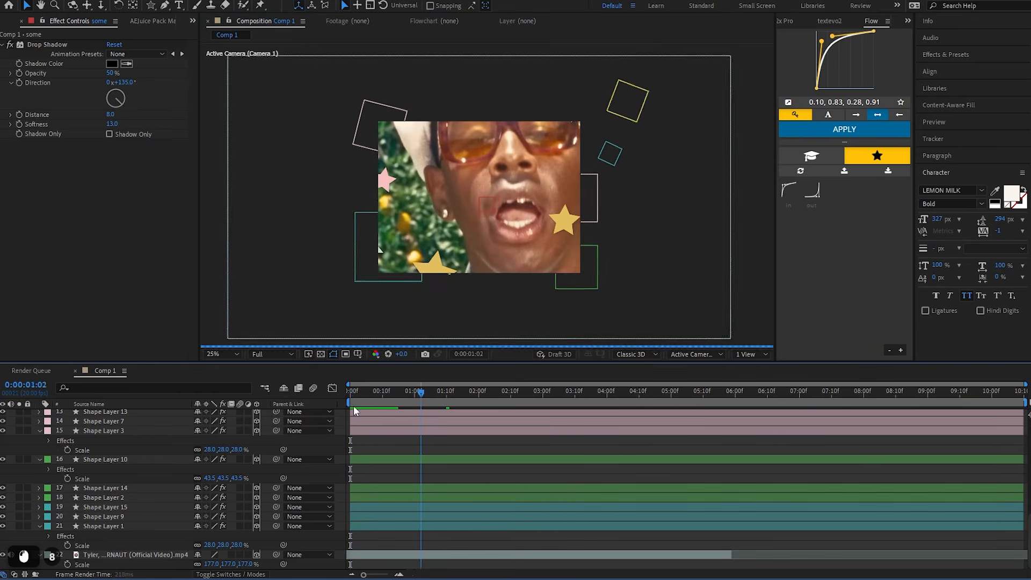
{"action": "left_click", "coordinate": [271, 354]}
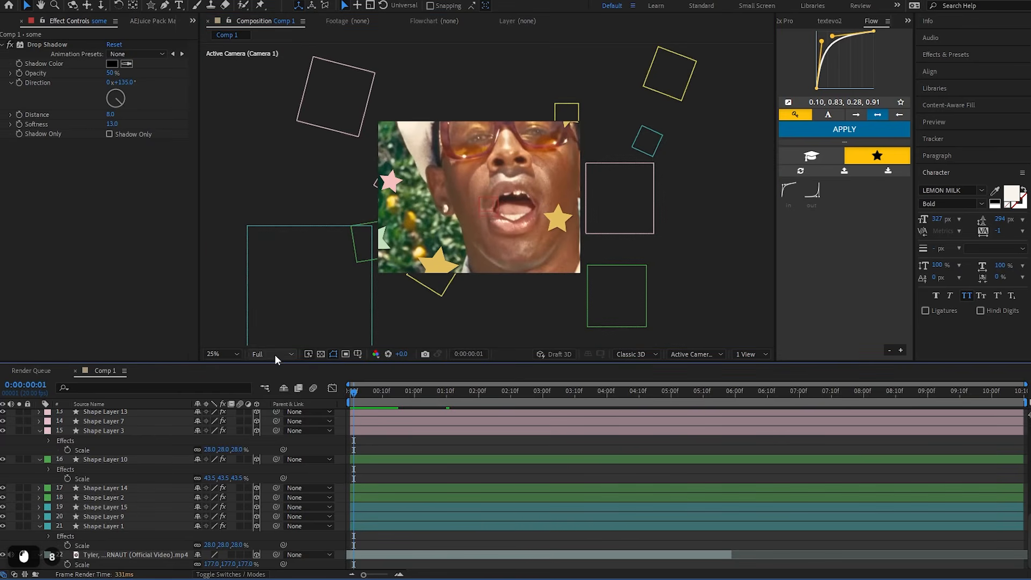
{"action": "left_click", "coordinate": [275, 388]}
{"action": "left_click", "coordinate": [395, 392]}
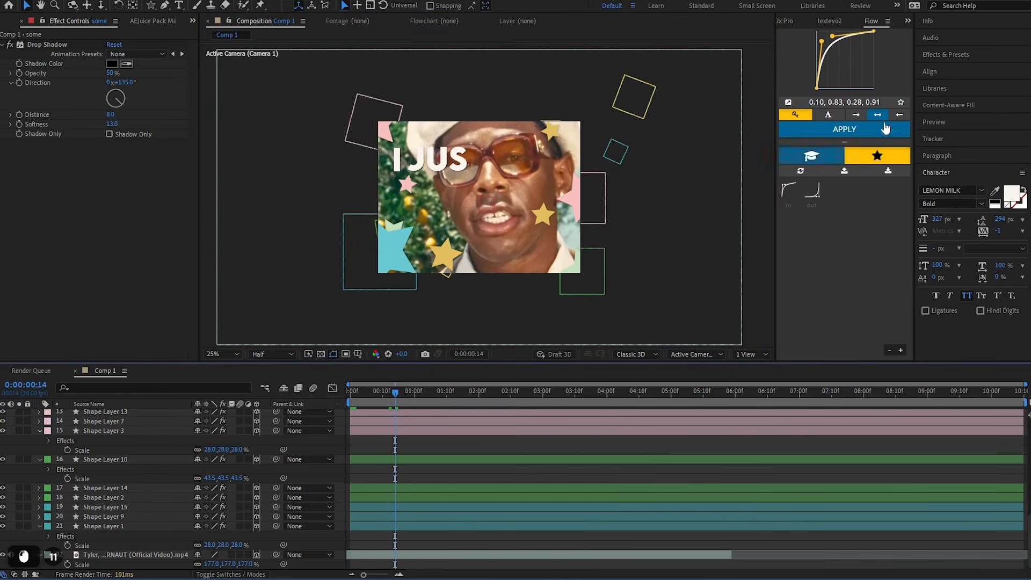
{"action": "left_click", "coordinate": [949, 122]}
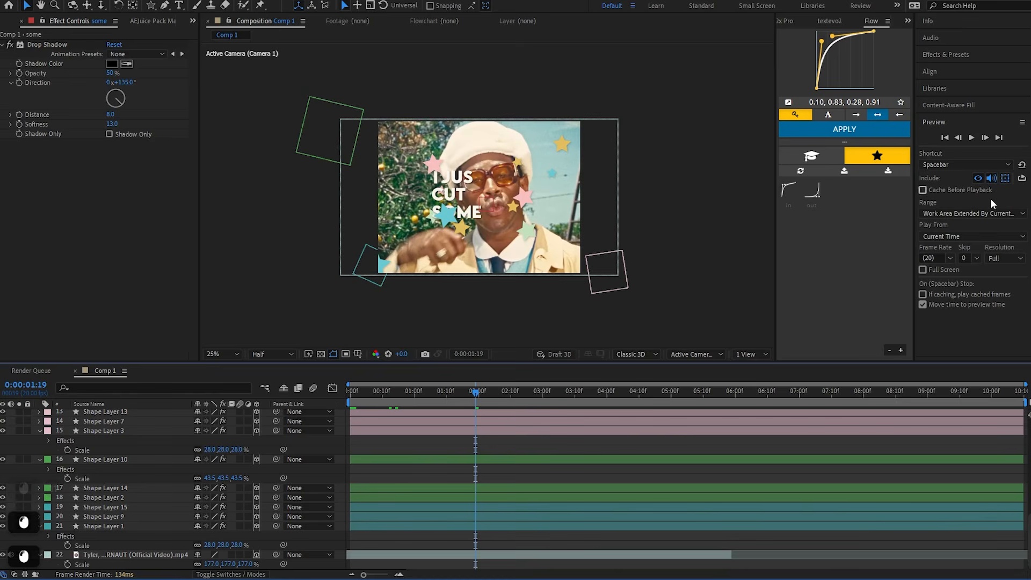
{"action": "left_click", "coordinate": [1004, 258]}
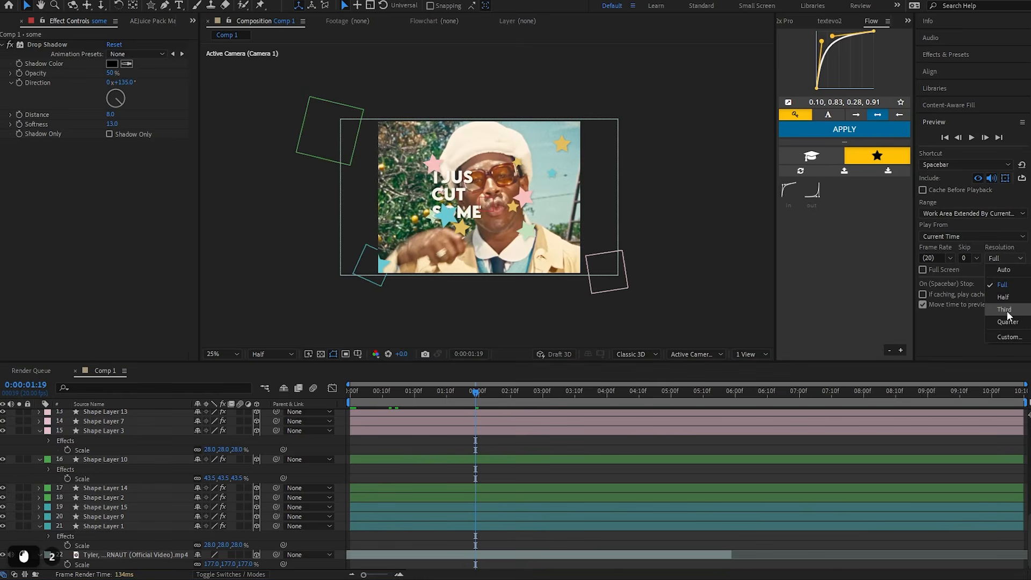
{"action": "left_click", "coordinate": [1003, 313]}
Play the composition from the first frame and check the frame at 0:00:02:00
{"action": "left_click_drag", "start_coordinate": [475, 392], "coordinate": [269, 394]}
{"action": "key", "text": "space"}
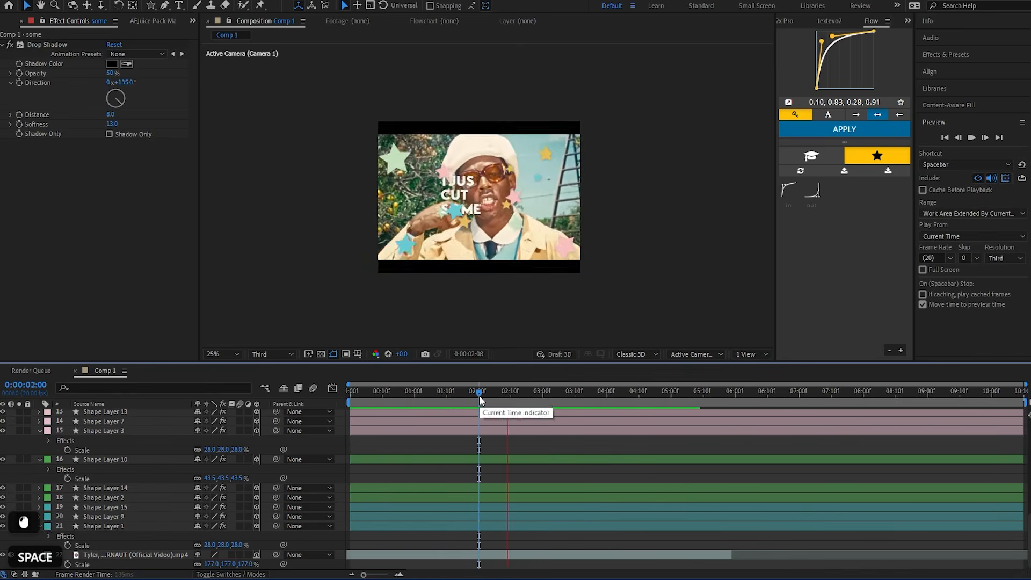
{"action": "left_click", "coordinate": [478, 395]}
{"action": "left_click", "coordinate": [332, 388]}
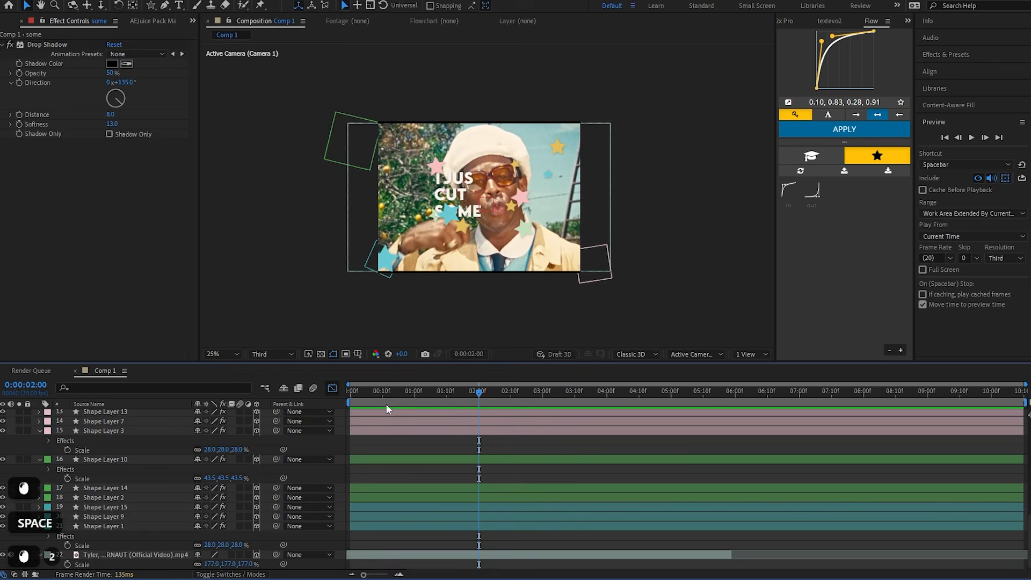
{"action": "left_click", "coordinate": [332, 389]}
Add the posters .webp ID-card image as the top layer over the artist and scale it up to 126%
{"action": "scroll", "coordinate": [408, 421], "scroll_direction": "up", "scroll_amount": 5}
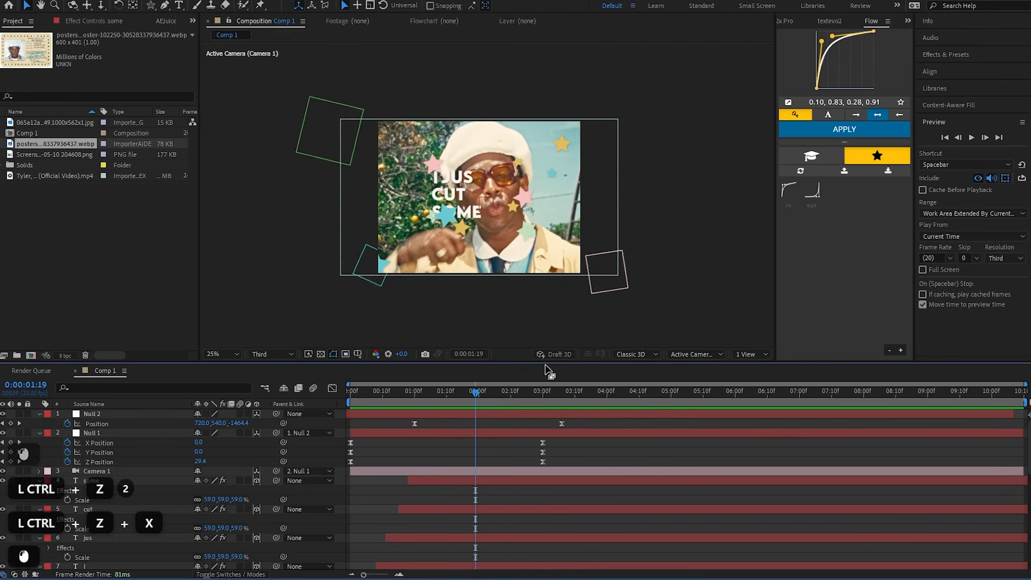
{"action": "left_click_drag", "start_coordinate": [81, 140], "coordinate": [479, 192]}
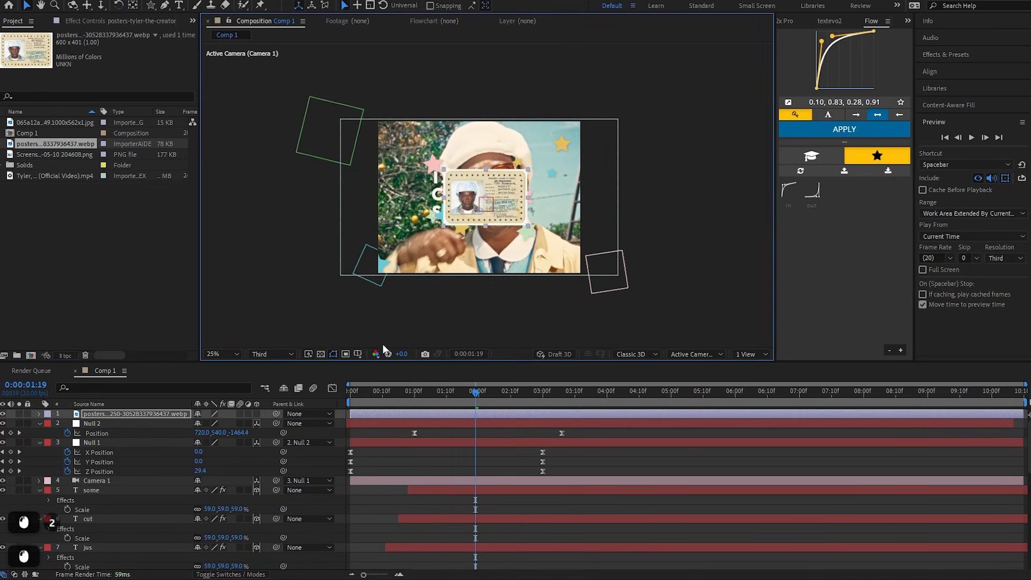
{"action": "key", "text": "s"}
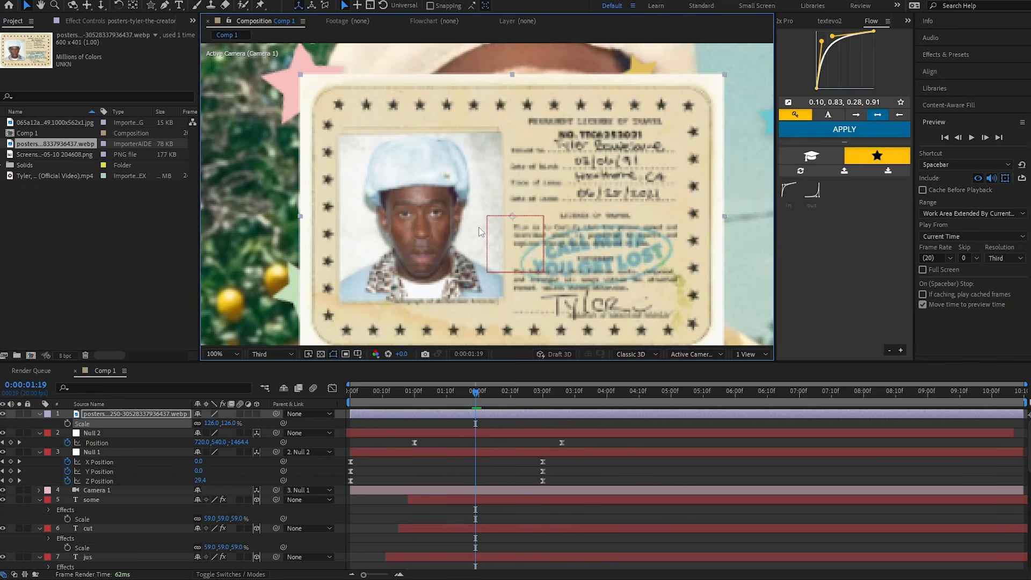
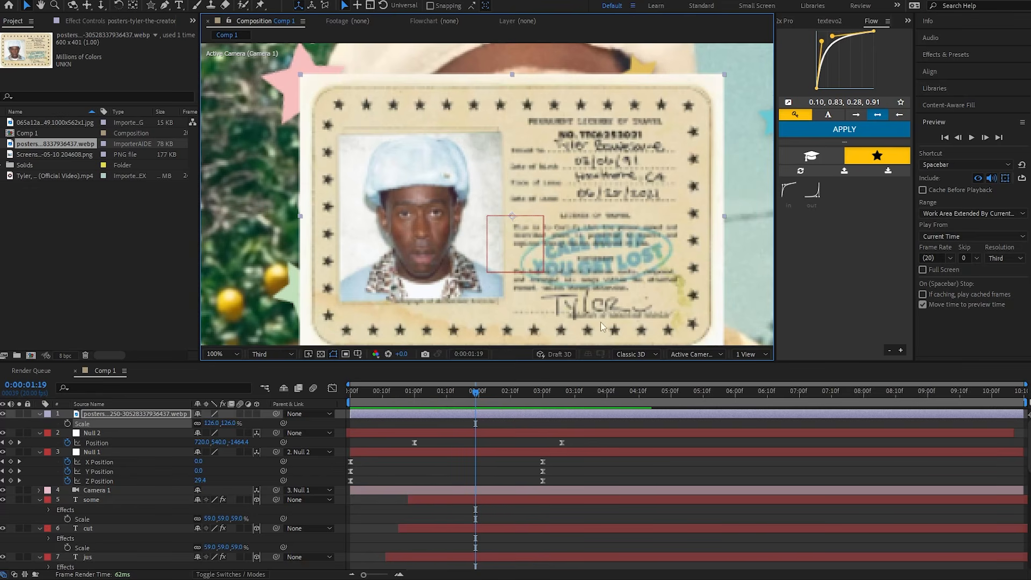
{"action": "scroll", "coordinate": [501, 206], "scroll_direction": "down", "scroll_amount": 1}
{"action": "scroll", "coordinate": [496, 211], "scroll_direction": "up", "scroll_amount": 1}
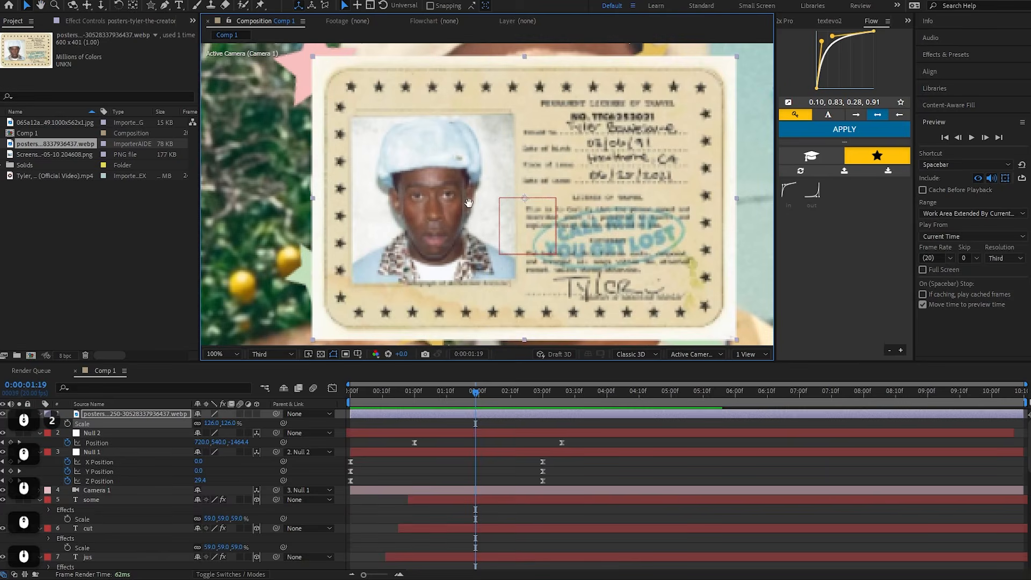
{"action": "left_click_drag", "start_coordinate": [497, 207], "coordinate": [502, 231]}
{"action": "left_click_drag", "start_coordinate": [330, 250], "coordinate": [234, 186]}
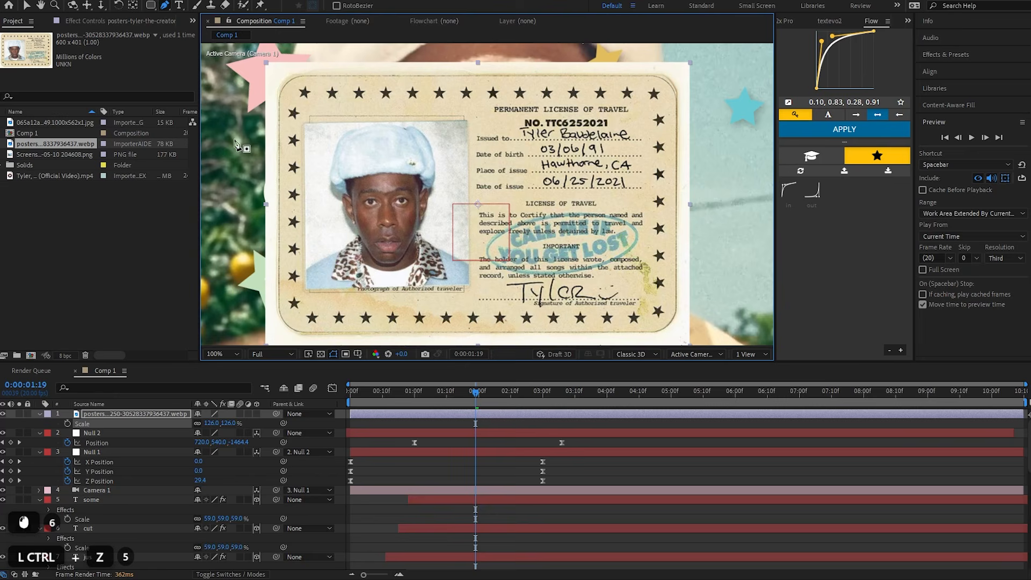
{"action": "left_click", "coordinate": [277, 158]}
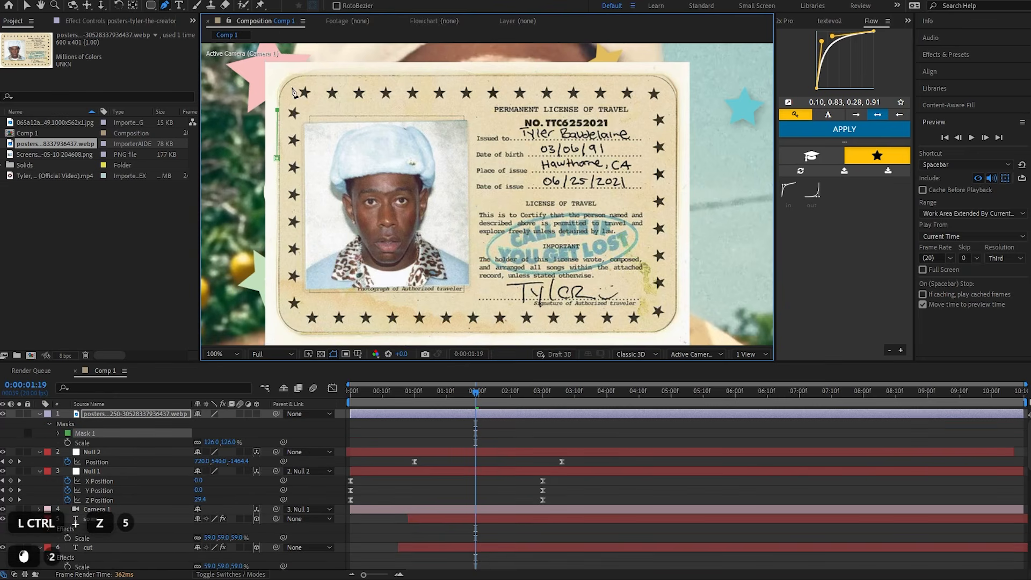
{"action": "left_click_drag", "start_coordinate": [306, 76], "coordinate": [327, 77]}
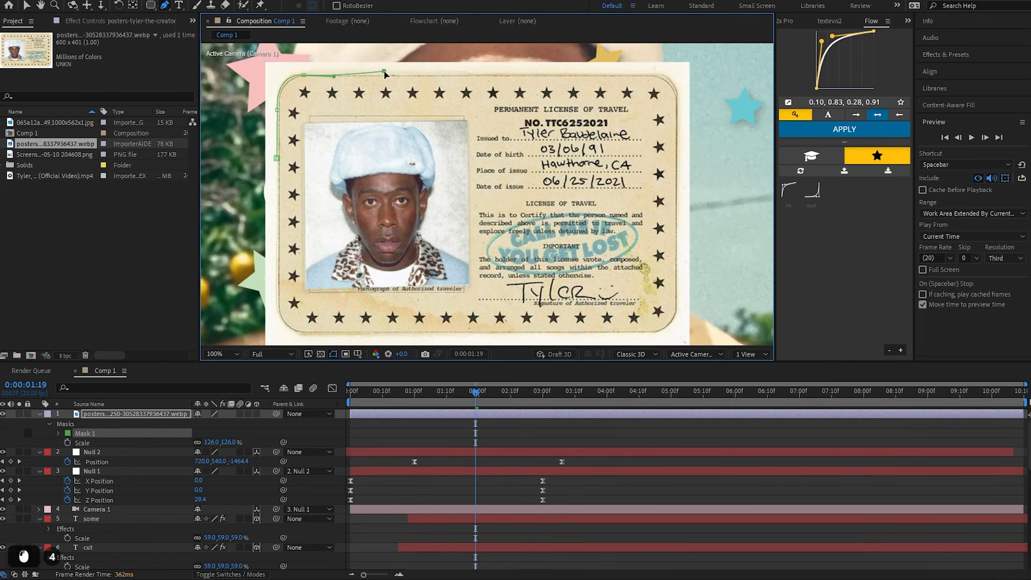
{"action": "key", "text": "ctrl+z"}
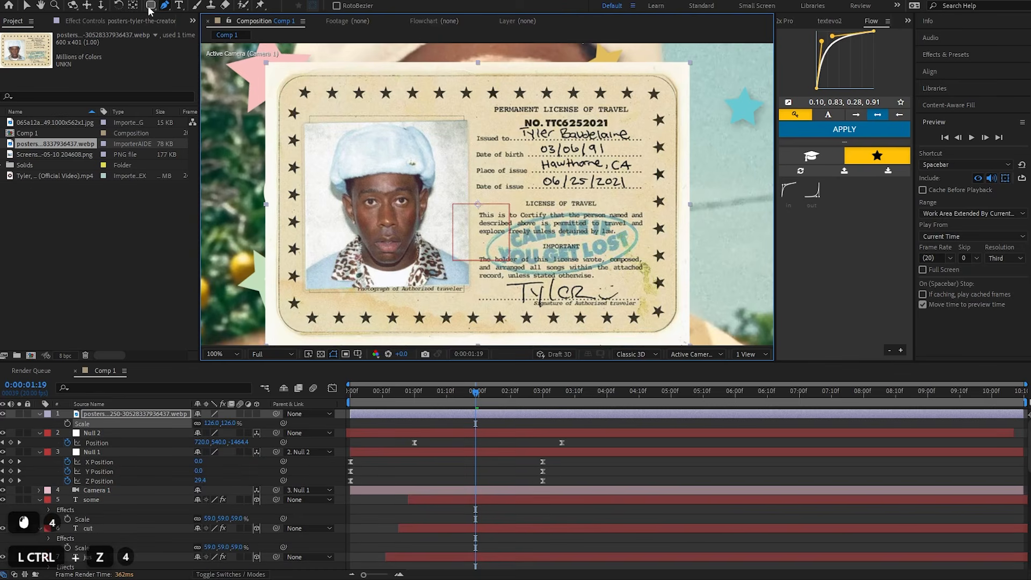
Mask the licence card layer with the Rounded Rectangle tool, following the card's printed outer border to cut off the white edges
{"action": "left_click", "coordinate": [151, 5]}
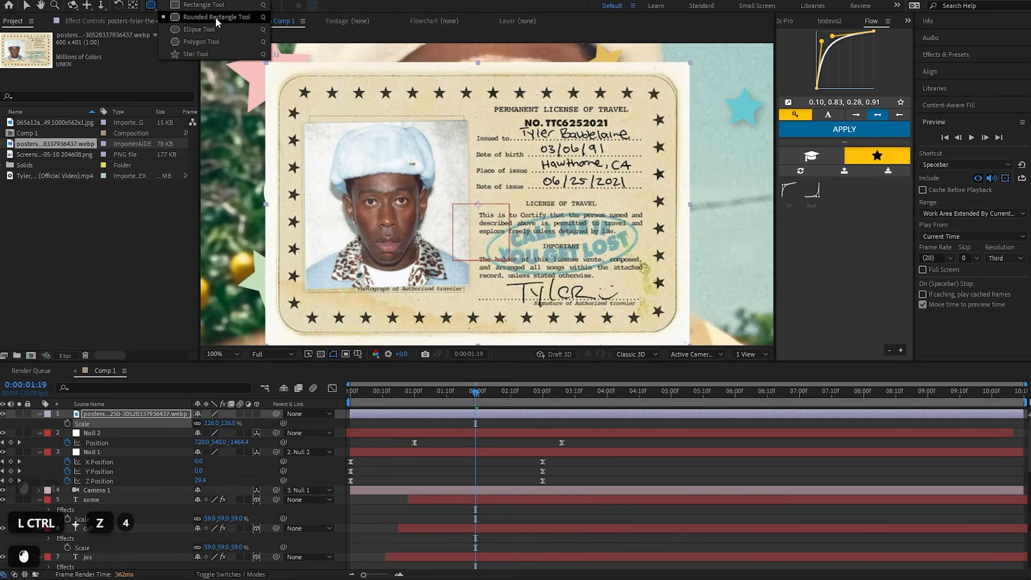
{"action": "left_click", "coordinate": [213, 17]}
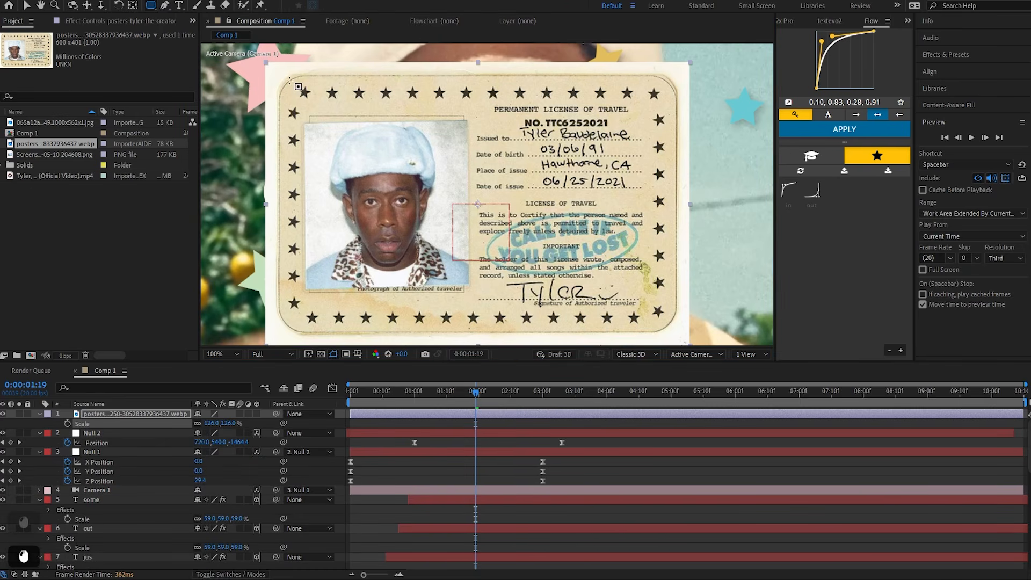
{"action": "left_click_drag", "start_coordinate": [282, 80], "coordinate": [296, 91]}
{"action": "left_click_drag", "start_coordinate": [348, 130], "coordinate": [678, 332]}
{"action": "left_click", "coordinate": [493, 450]}
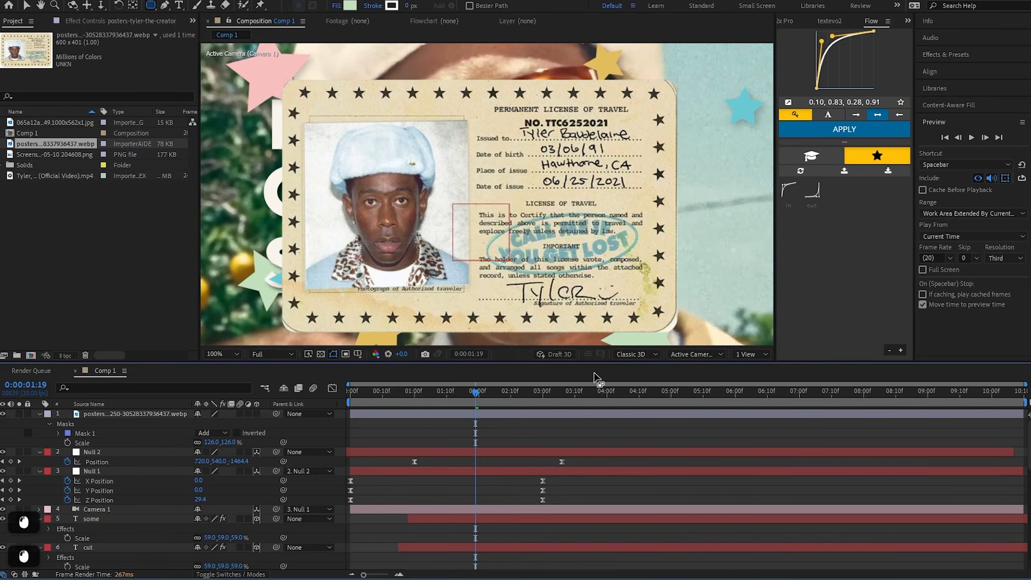
Nudge the points at the card mask's upper-left and lower-left corners outward with the Pen tool to fit the card's edges
{"action": "left_click", "coordinate": [531, 418]}
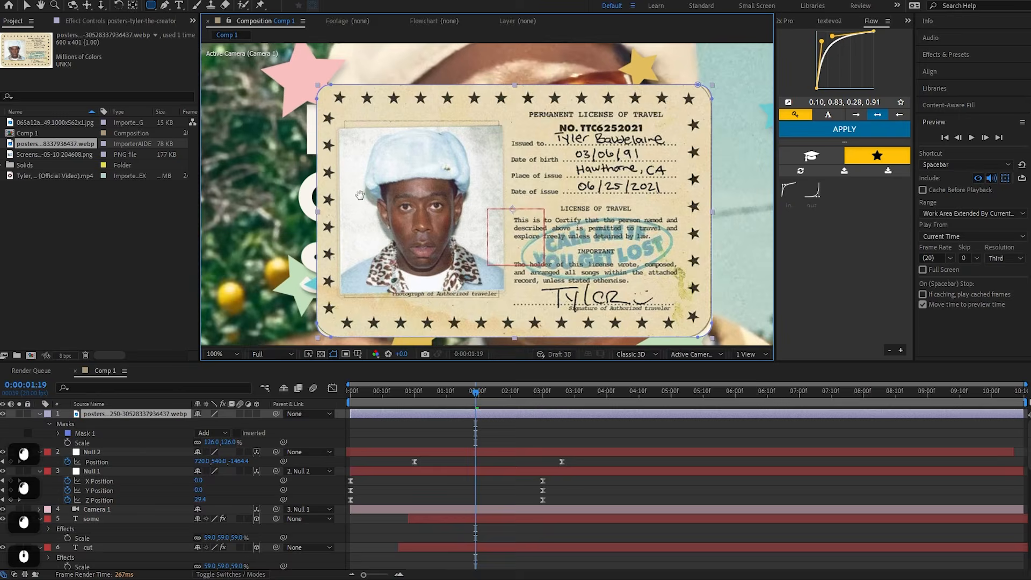
{"action": "scroll", "coordinate": [329, 191], "scroll_direction": "up", "scroll_amount": 1}
{"action": "left_click_drag", "start_coordinate": [294, 212], "coordinate": [449, 206]}
{"action": "key", "text": "v"}
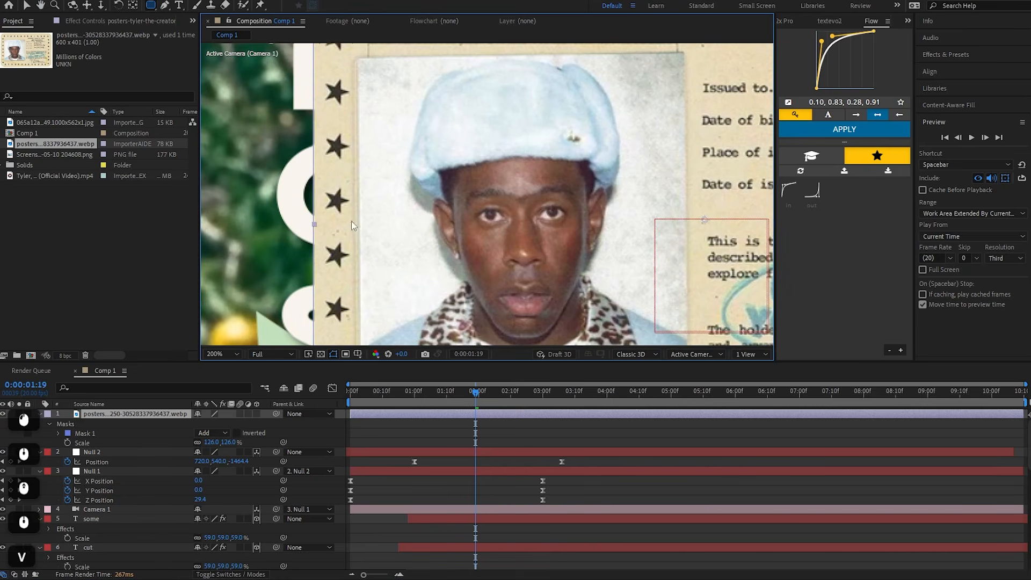
{"action": "left_click", "coordinate": [309, 229]}
{"action": "scroll", "coordinate": [413, 230], "scroll_direction": "down", "scroll_amount": 3}
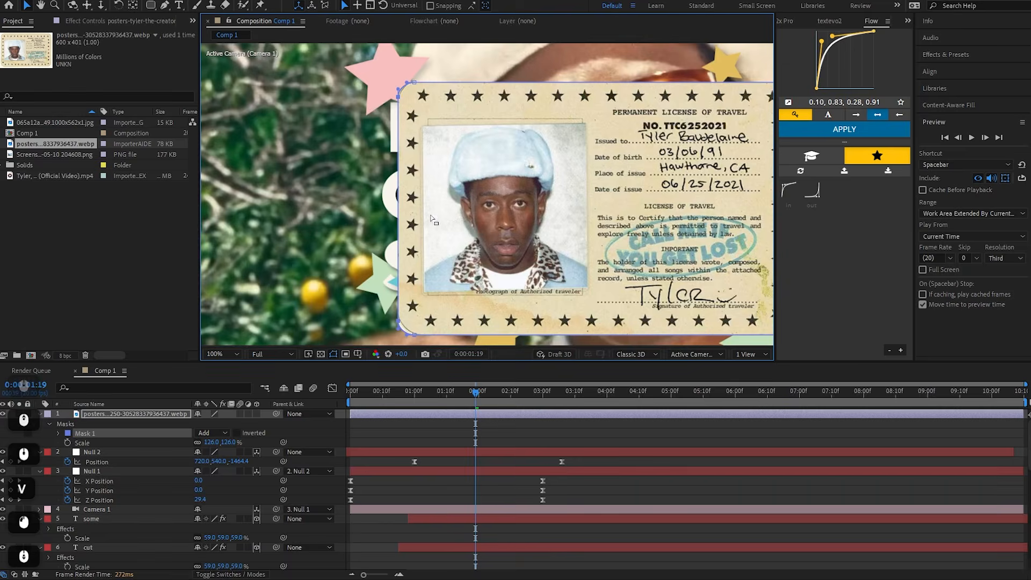
{"action": "scroll", "coordinate": [413, 231], "scroll_direction": "up", "scroll_amount": 2}
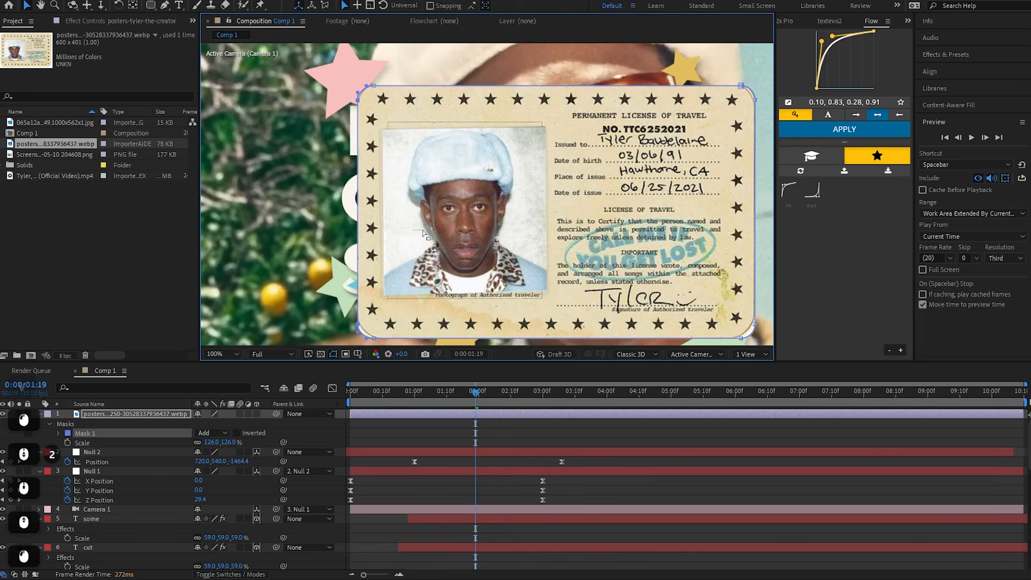
{"action": "left_click", "coordinate": [423, 230]}
{"action": "left_click", "coordinate": [164, 6]}
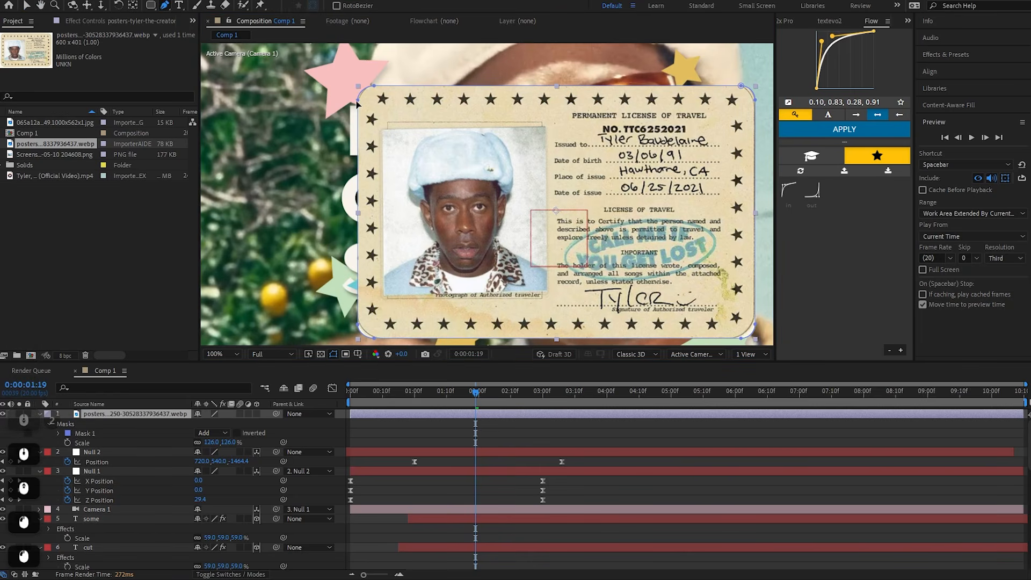
{"action": "left_click_drag", "start_coordinate": [358, 100], "coordinate": [355, 98]}
{"action": "left_click_drag", "start_coordinate": [357, 324], "coordinate": [356, 326]}
{"action": "left_click_drag", "start_coordinate": [374, 85], "coordinate": [375, 81]}
Raise the point at the card mask's upper-right corner so the curve follows the card's edge
{"action": "left_click_drag", "start_coordinate": [511, 108], "coordinate": [390, 117]}
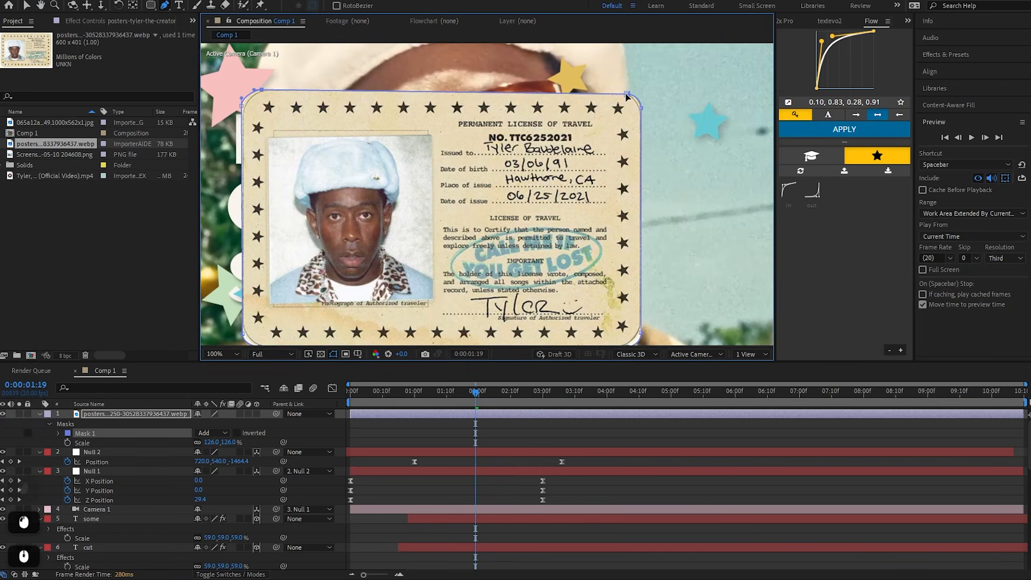
{"action": "left_click_drag", "start_coordinate": [621, 95], "coordinate": [620, 90]}
{"action": "mouse_move", "coordinate": [620, 343]}
{"action": "left_mouse_down"}
{"action": "mouse_move", "coordinate": [620, 298]}
{"action": "mouse_move", "coordinate": [637, 289]}
{"action": "mouse_move", "coordinate": [621, 304]}
{"action": "left_mouse_up"}
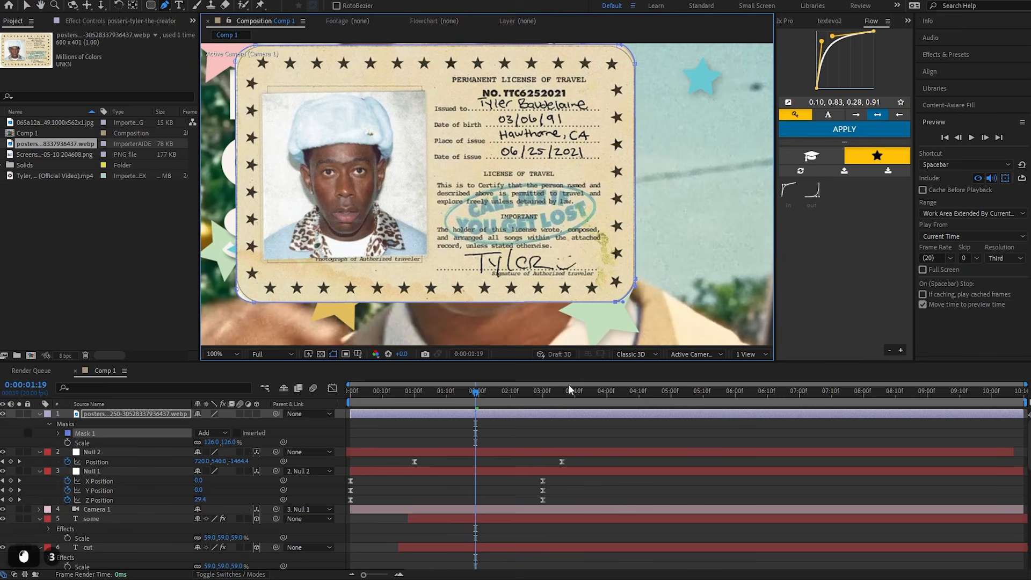
{"action": "left_click", "coordinate": [567, 429]}
Fine-tune the mask's lower-left and upper-left corner points against the card's rounded corners
{"action": "scroll", "coordinate": [483, 215], "scroll_direction": "down", "scroll_amount": 1}
{"action": "scroll", "coordinate": [483, 215], "scroll_direction": "up", "scroll_amount": 1}
{"action": "left_click_drag", "start_coordinate": [380, 192], "coordinate": [411, 200]}
{"action": "key", "text": "ctrl+z"}
{"action": "key", "text": "ctrl+shift+z"}
{"action": "scroll", "coordinate": [294, 282], "scroll_direction": "up", "scroll_amount": 1}
{"action": "left_click_drag", "start_coordinate": [295, 282], "coordinate": [407, 213]}
{"action": "left_click_drag", "start_coordinate": [388, 267], "coordinate": [386, 269]}
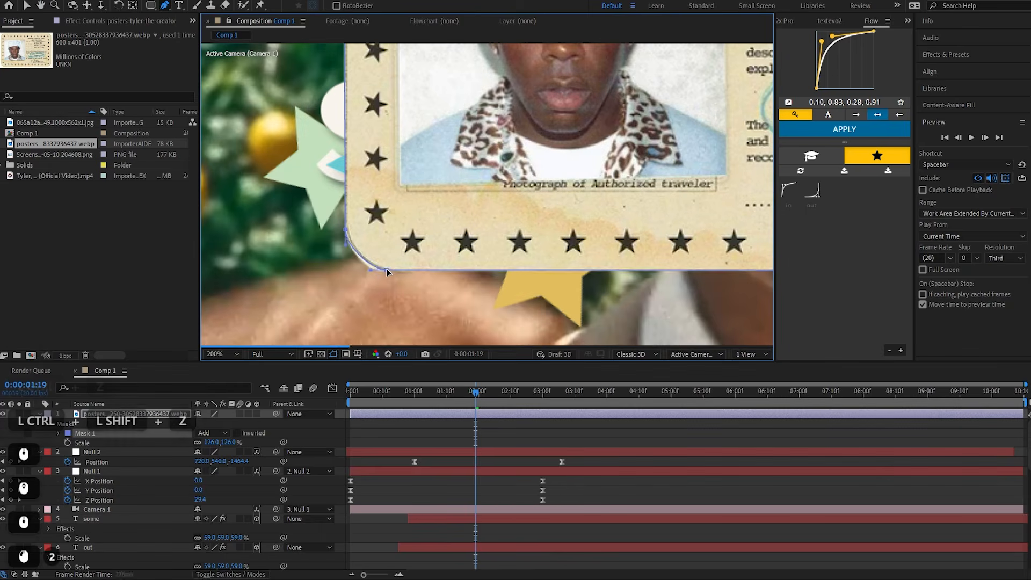
{"action": "left_click_drag", "start_coordinate": [387, 80], "coordinate": [378, 322]}
{"action": "left_click_drag", "start_coordinate": [386, 144], "coordinate": [385, 140]}
{"action": "left_click_drag", "start_coordinate": [698, 161], "coordinate": [293, 156]}
{"action": "scroll", "coordinate": [558, 139], "scroll_direction": "down", "scroll_amount": 2}
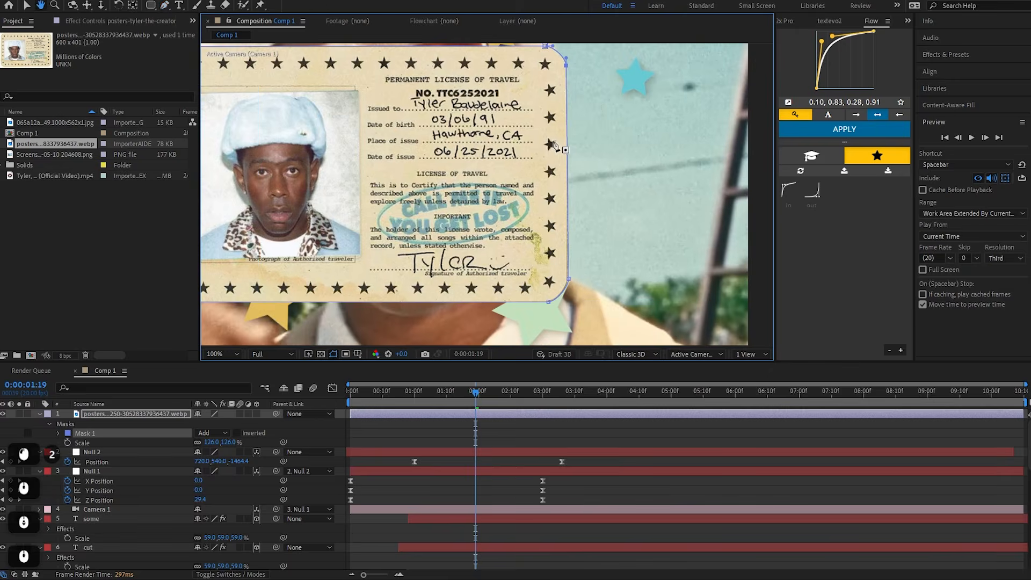
{"action": "left_click", "coordinate": [590, 471]}
{"action": "key", "text": "v"}
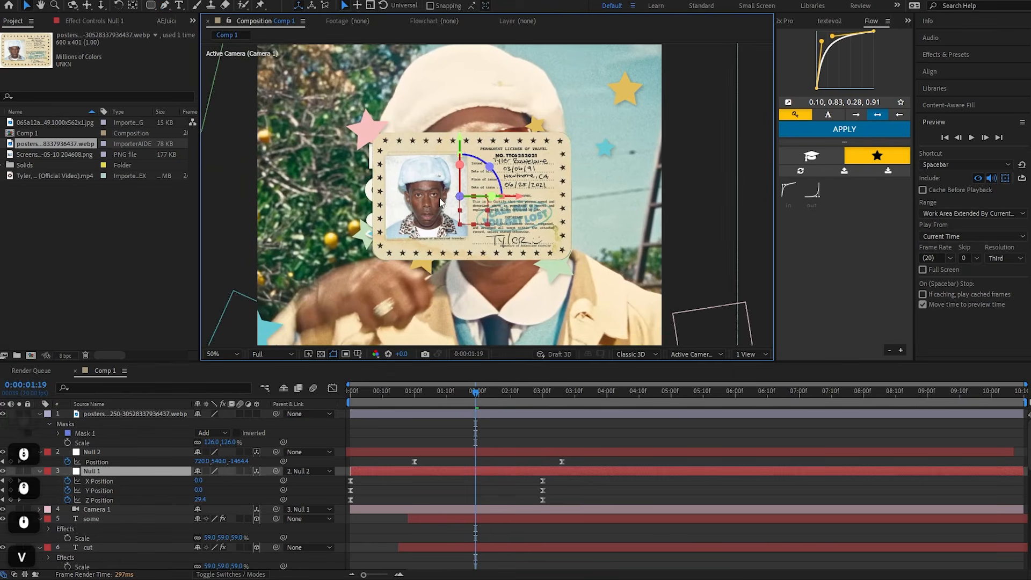
Move the licence card layer directly below Camera 1 in the layer stack and make it a 3D layer
{"action": "left_click", "coordinate": [466, 393]}
{"action": "scroll", "coordinate": [461, 434], "scroll_direction": "up", "scroll_amount": 3}
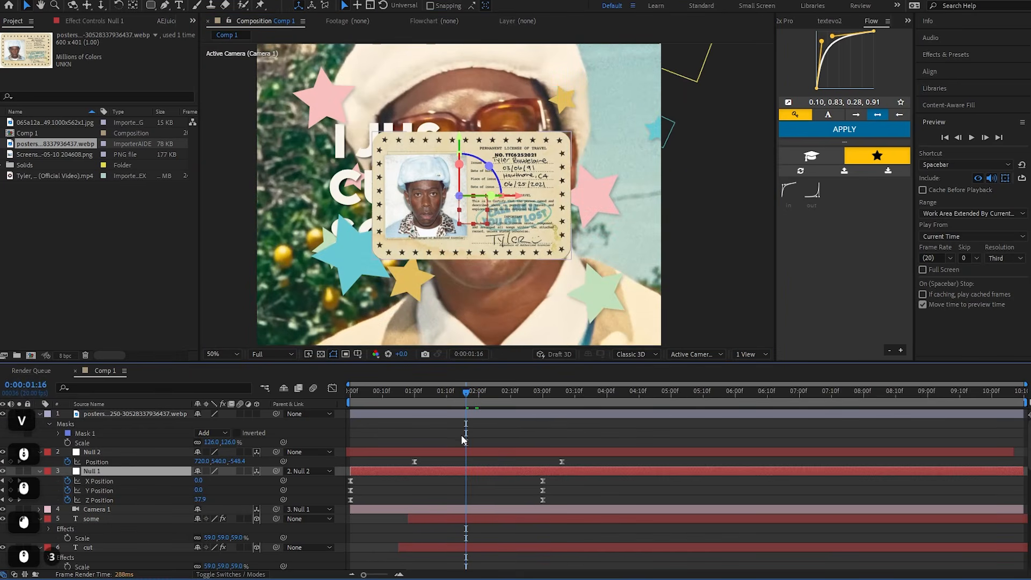
{"action": "left_click", "coordinate": [455, 415]}
{"action": "left_click_drag", "start_coordinate": [465, 397], "coordinate": [423, 403]}
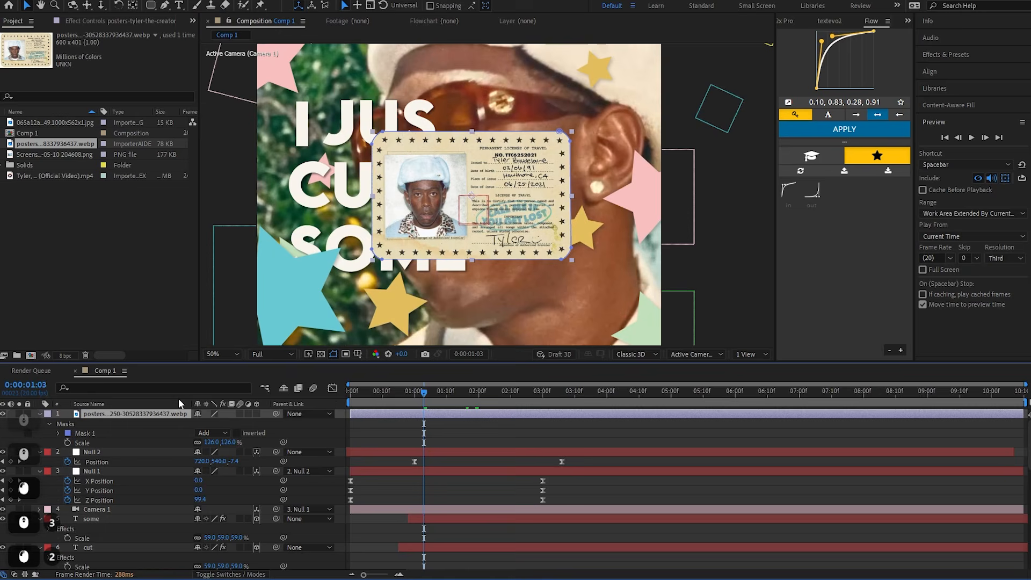
{"action": "left_click_drag", "start_coordinate": [130, 414], "coordinate": [165, 512]}
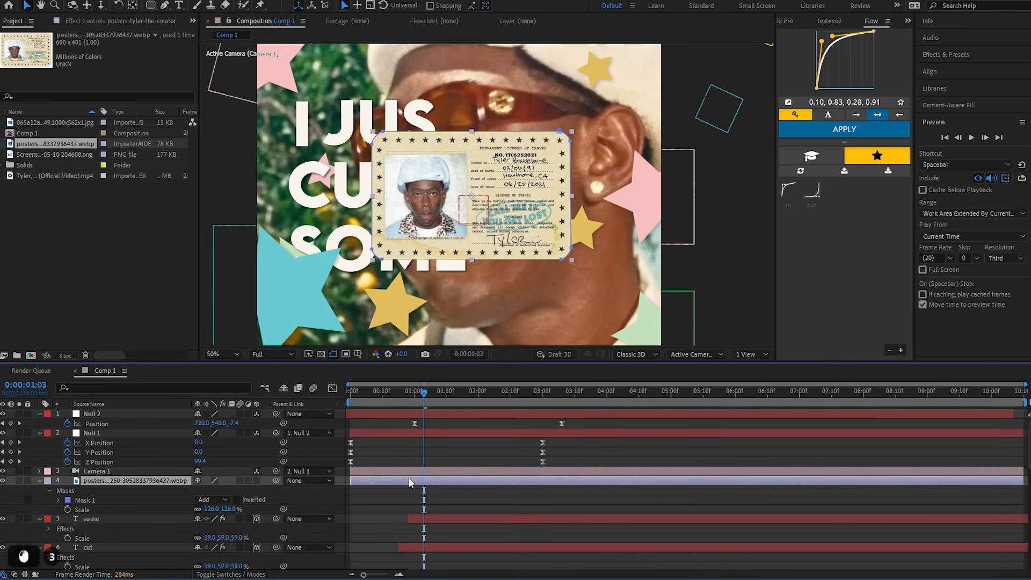
{"action": "left_click", "coordinate": [257, 481]}
{"action": "scroll", "coordinate": [462, 263], "scroll_direction": "down", "scroll_amount": 2}
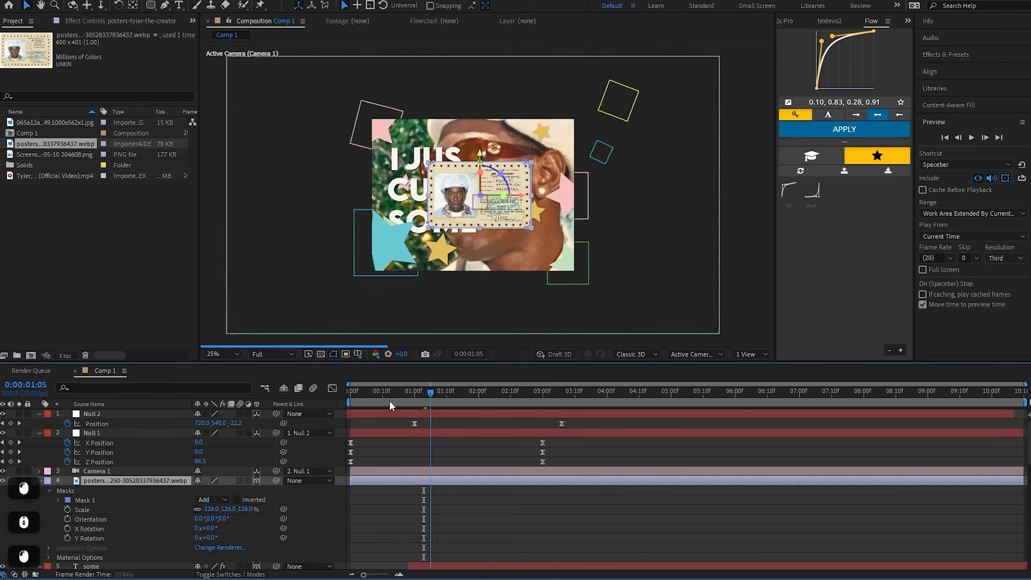
Set the preview resolution to Third and play the composition from the start
{"action": "key", "text": "Home"}
{"action": "left_click", "coordinate": [283, 352]}
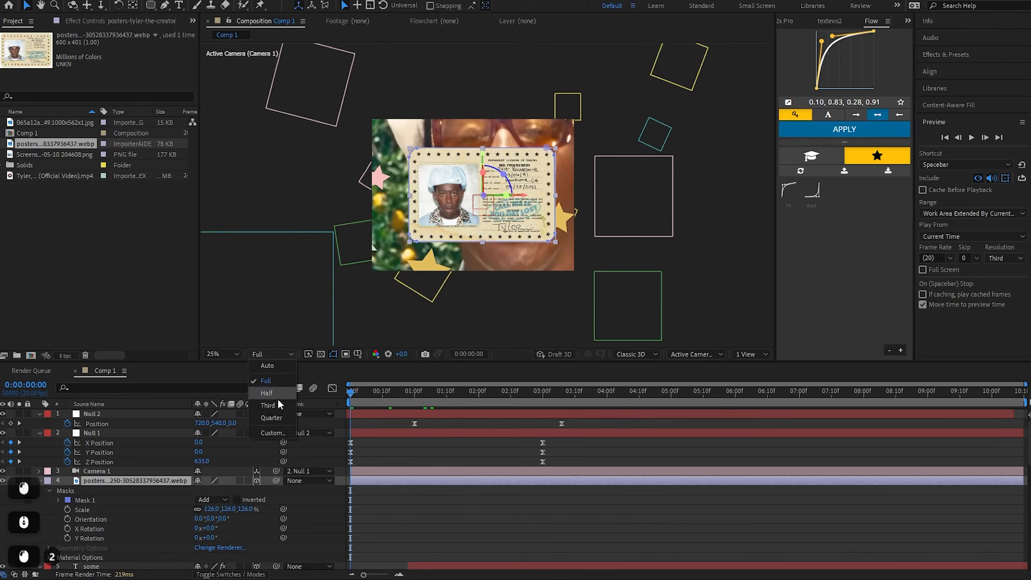
{"action": "left_click", "coordinate": [279, 404]}
{"action": "key", "text": "space"}
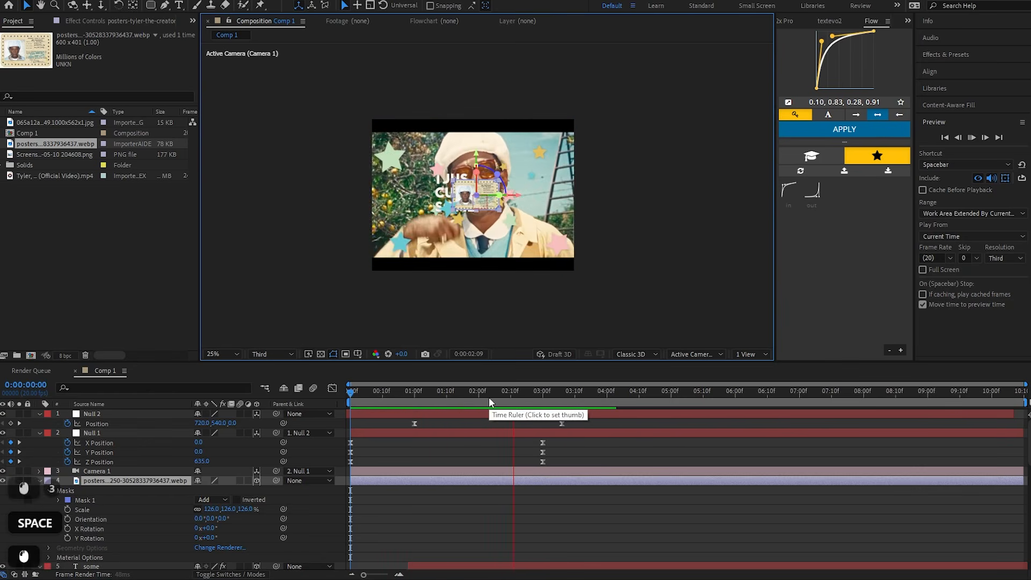
{"action": "left_click_drag", "start_coordinate": [489, 402], "coordinate": [450, 402]}
{"action": "key", "text": "space"}
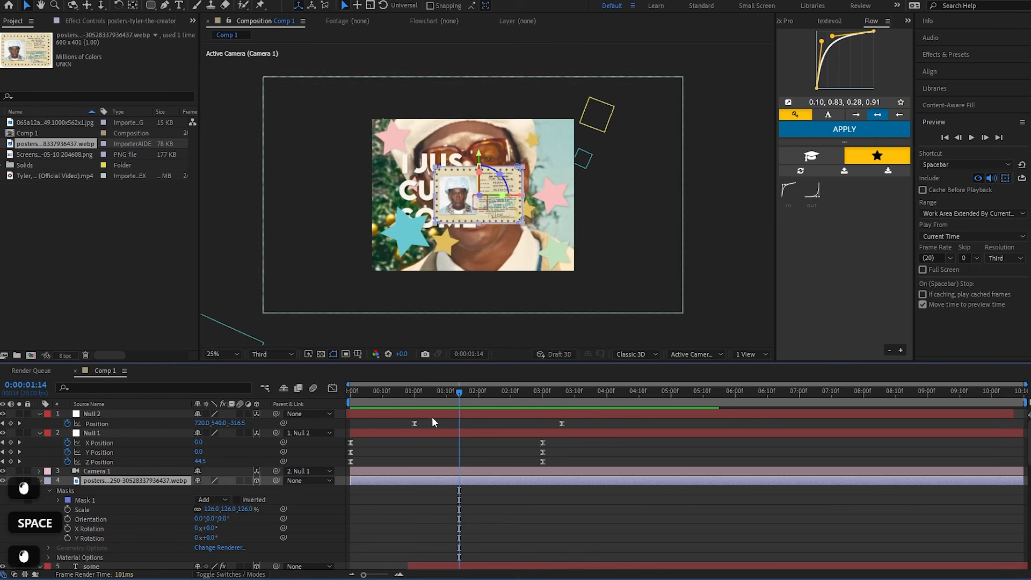
Examine the speed graph of Null 2's Position keyframes and the frame at 0:00:01:18 near its peak
{"action": "left_click", "coordinate": [414, 424]}
{"action": "left_click", "coordinate": [333, 388]}
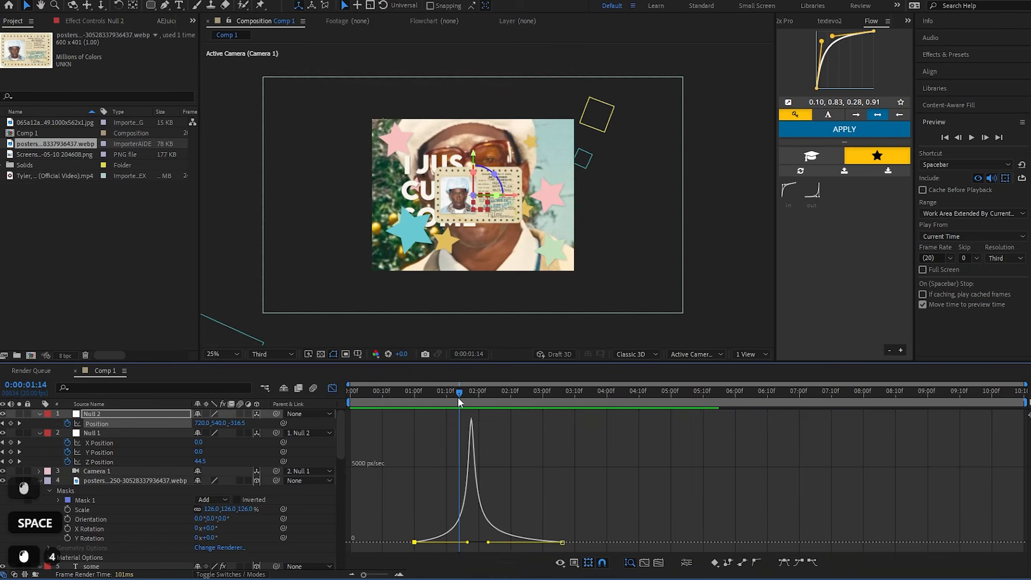
{"action": "left_click_drag", "start_coordinate": [458, 398], "coordinate": [470, 398]}
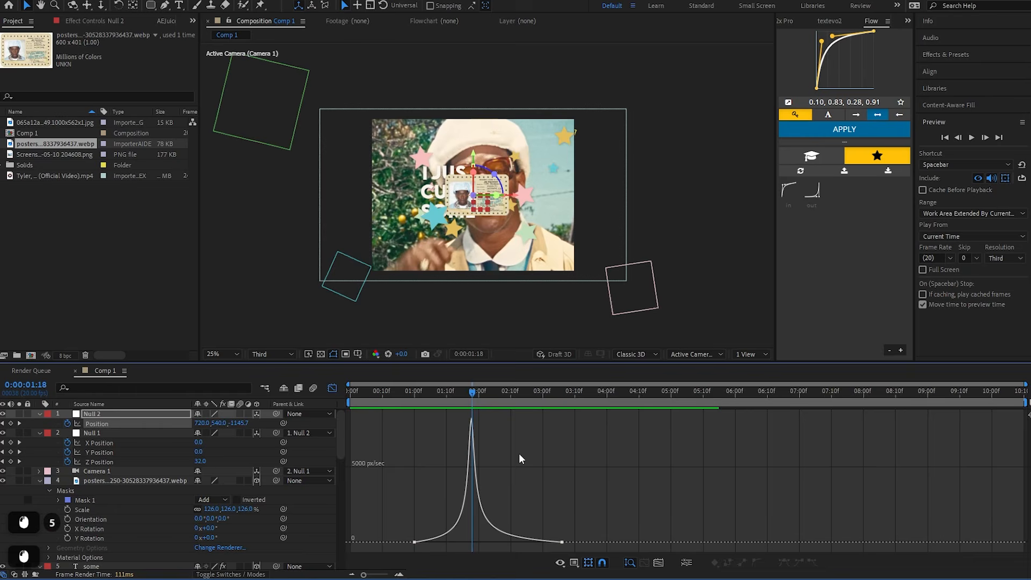
{"action": "left_click", "coordinate": [331, 388]}
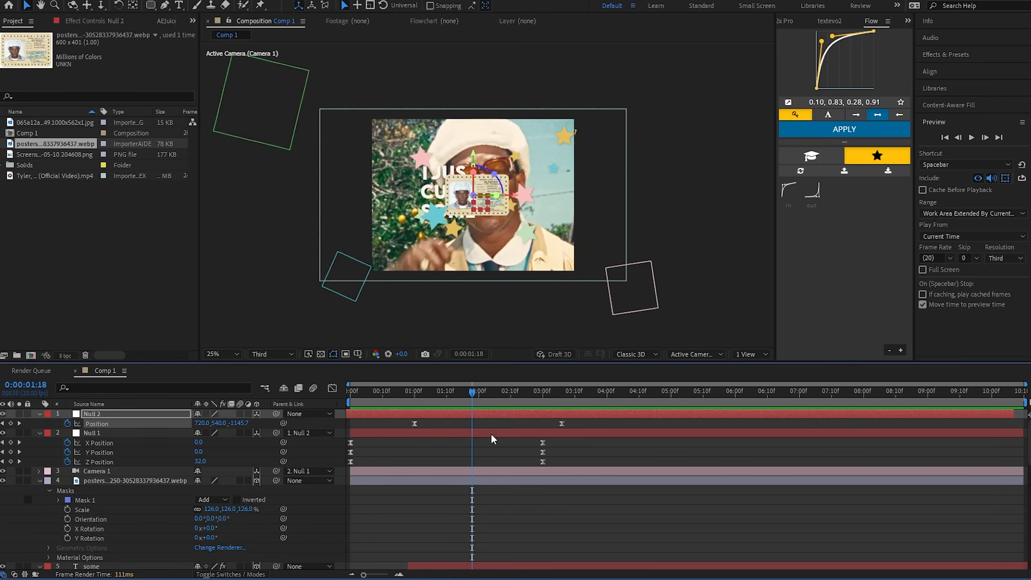
Switch the composition to 2 Views and orbit Custom View 1 to see the layers' depth from the side
{"action": "scroll", "coordinate": [424, 222], "scroll_direction": "up", "scroll_amount": 2}
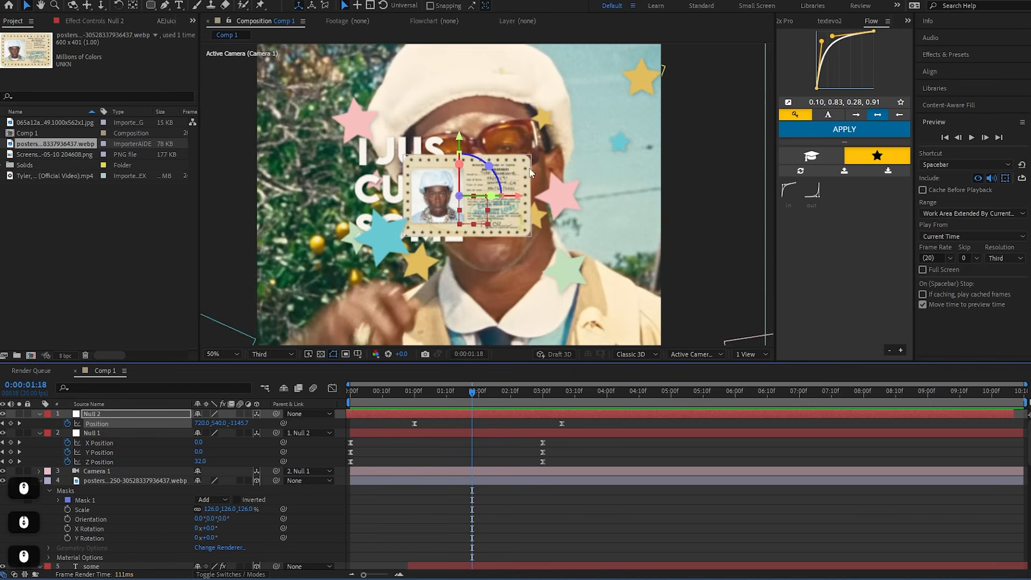
{"action": "left_click", "coordinate": [752, 354]}
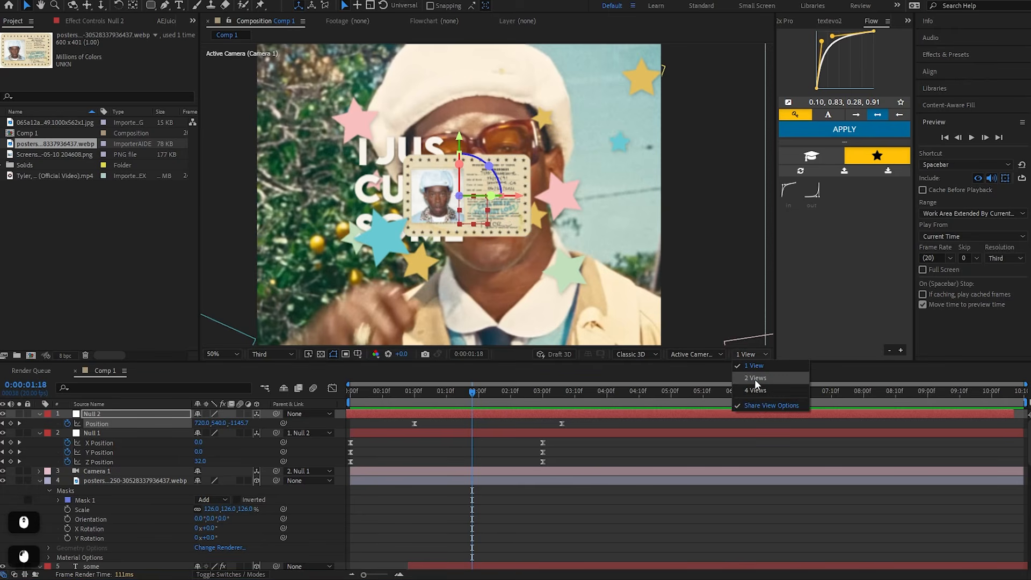
{"action": "left_click", "coordinate": [755, 379]}
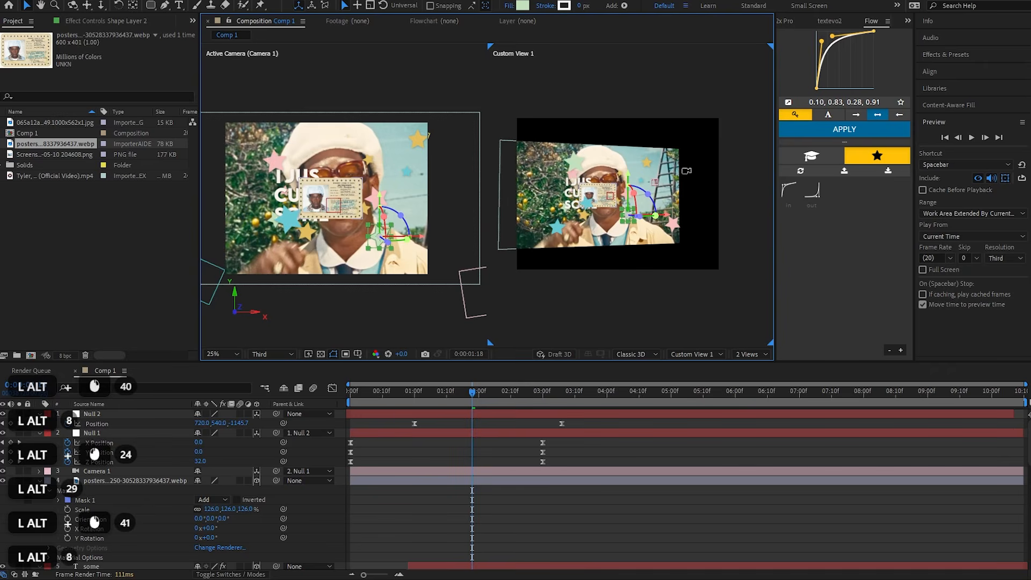
{"action": "left_click_drag", "start_coordinate": [655, 182], "coordinate": [637, 206]}
{"action": "scroll", "coordinate": [653, 196], "scroll_direction": "up", "scroll_amount": 2}
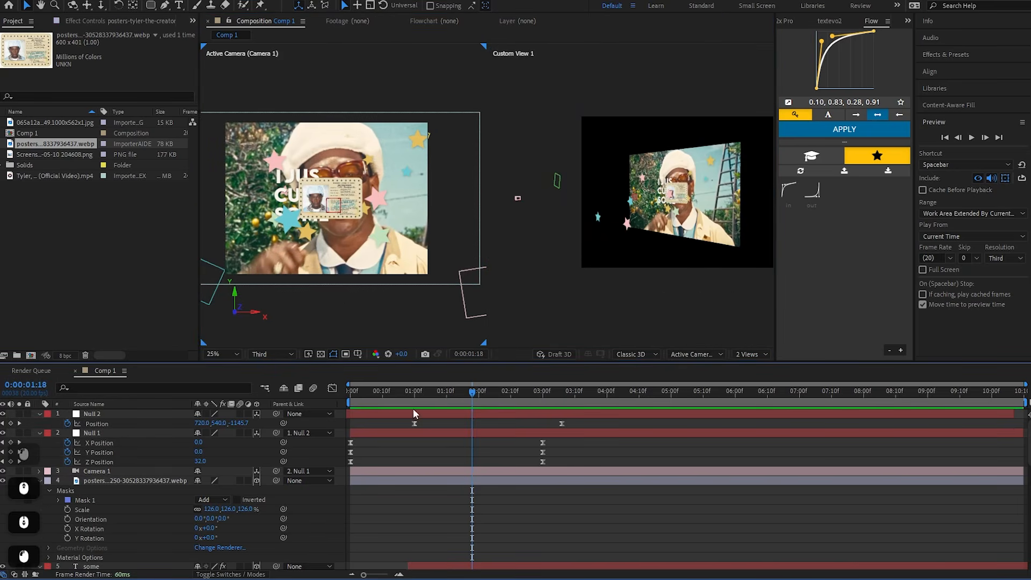
Move the licence card layer along its Z axis toward the camera, close to the camera's position at 0:00:01:18
{"action": "left_click", "coordinate": [317, 207]}
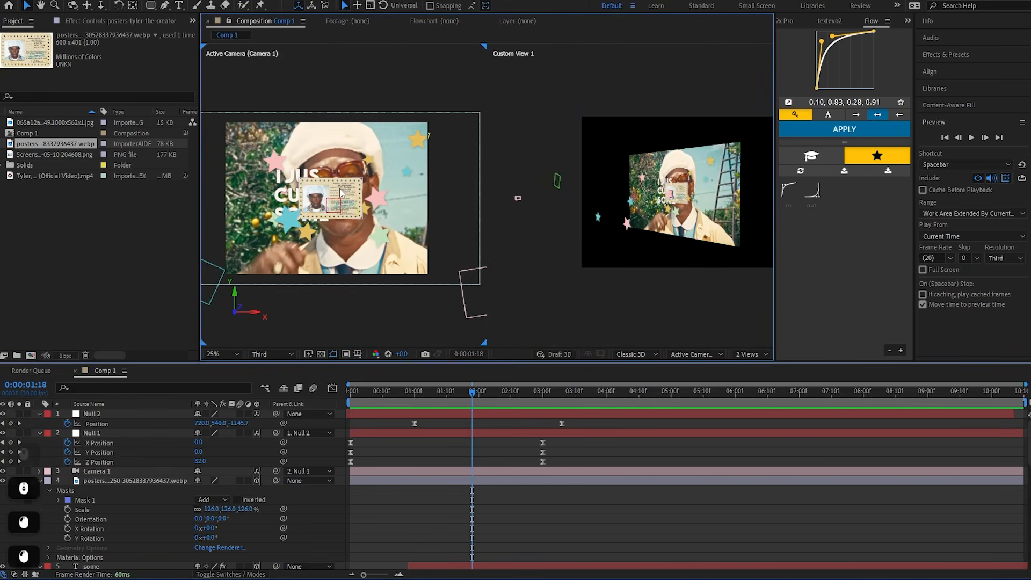
{"action": "scroll", "coordinate": [267, 230], "scroll_direction": "up", "scroll_amount": 2}
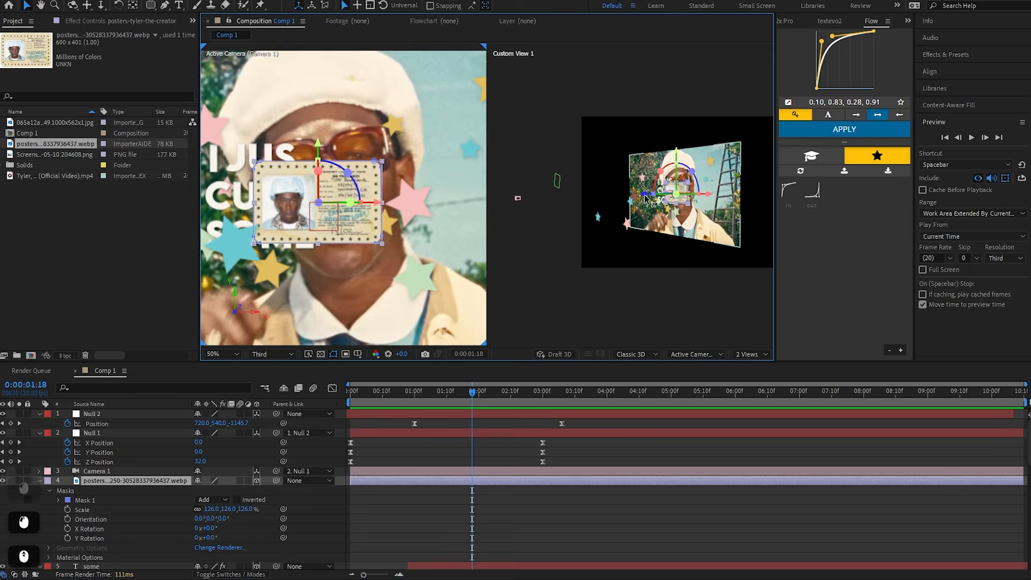
{"action": "left_click_drag", "start_coordinate": [646, 199], "coordinate": [458, 221]}
{"action": "scroll", "coordinate": [425, 222], "scroll_direction": "down", "scroll_amount": 2}
{"action": "mouse_move", "coordinate": [464, 392]}
{"action": "left_mouse_down"}
{"action": "mouse_move", "coordinate": [486, 389]}
{"action": "mouse_move", "coordinate": [473, 397]}
{"action": "left_mouse_up"}
{"action": "scroll", "coordinate": [526, 240], "scroll_direction": "up", "scroll_amount": 2}
{"action": "left_click_drag", "start_coordinate": [526, 244], "coordinate": [716, 276]}
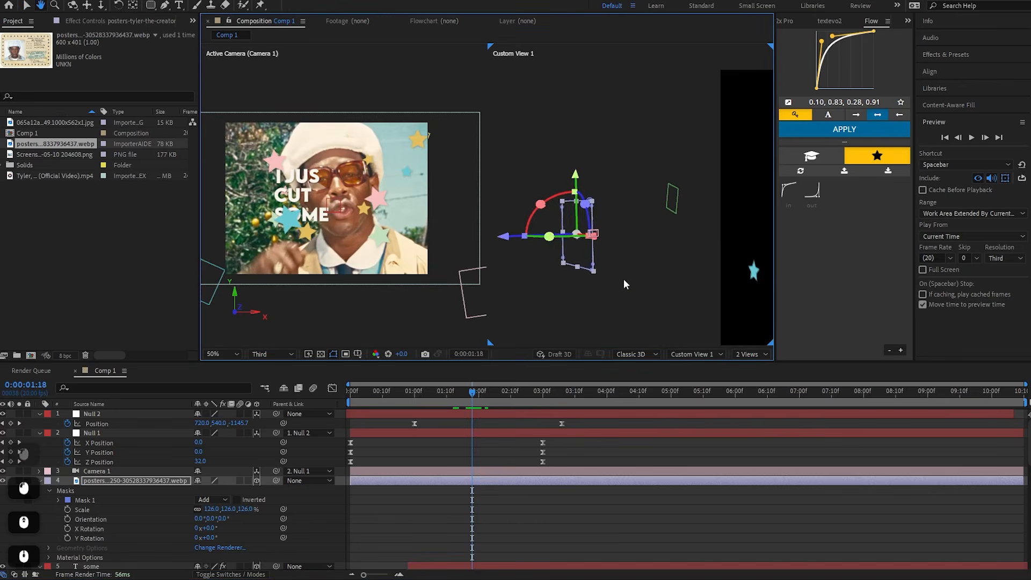
Examine frames 0:00:01:17 to 0:00:01:19 to see where the camera passes through the licence card
{"action": "left_click", "coordinate": [622, 249]}
{"action": "left_click_drag", "start_coordinate": [471, 397], "coordinate": [472, 393]}
{"action": "left_click", "coordinate": [469, 392]}
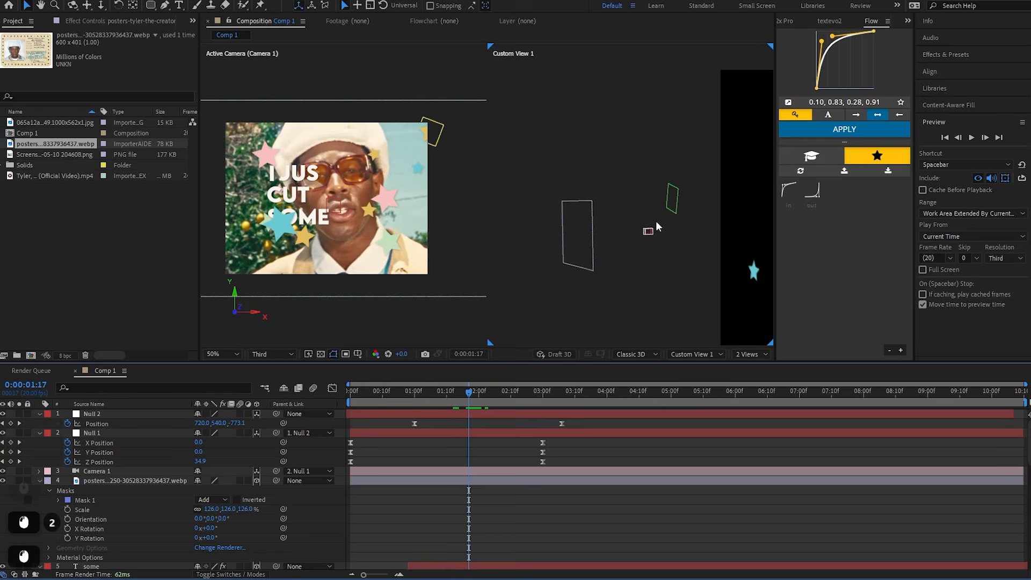
{"action": "left_click_drag", "start_coordinate": [469, 396], "coordinate": [473, 391]}
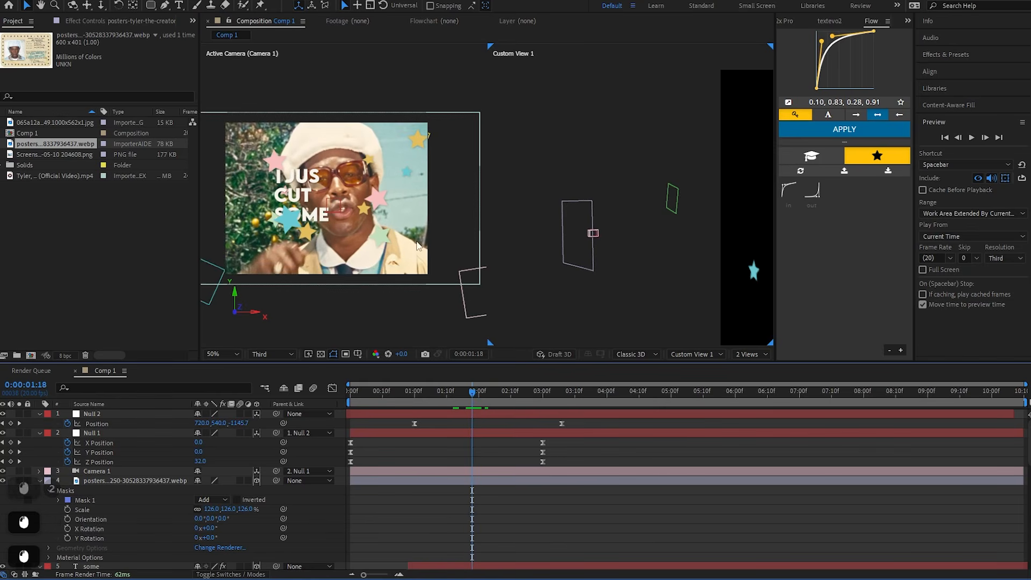
{"action": "left_click", "coordinate": [476, 396]}
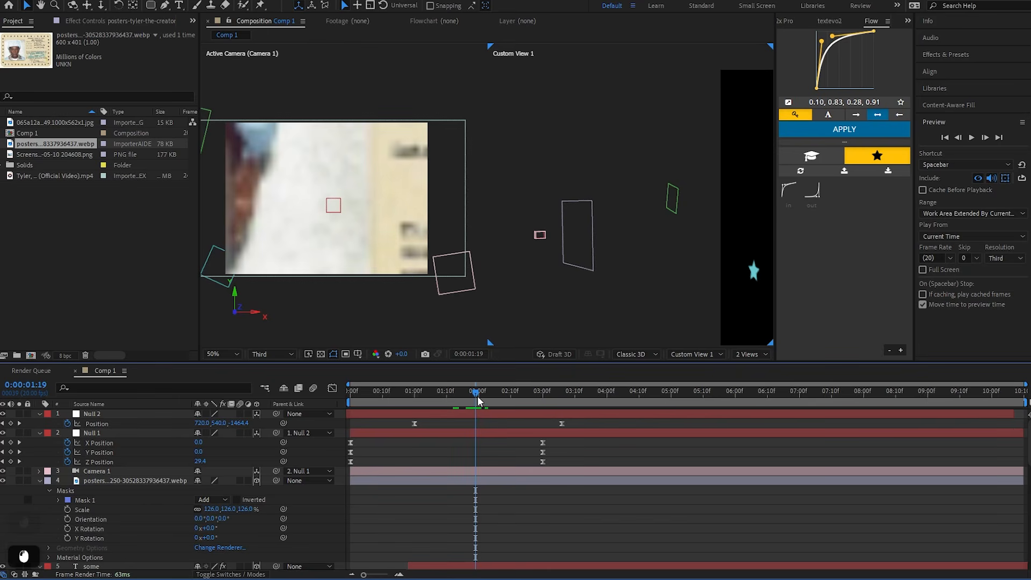
Play the composition from about 0:00:00:16 to review the camera's pull-back through the licence card
{"action": "left_click_drag", "start_coordinate": [477, 400], "coordinate": [404, 394]}
{"action": "key", "text": "space"}
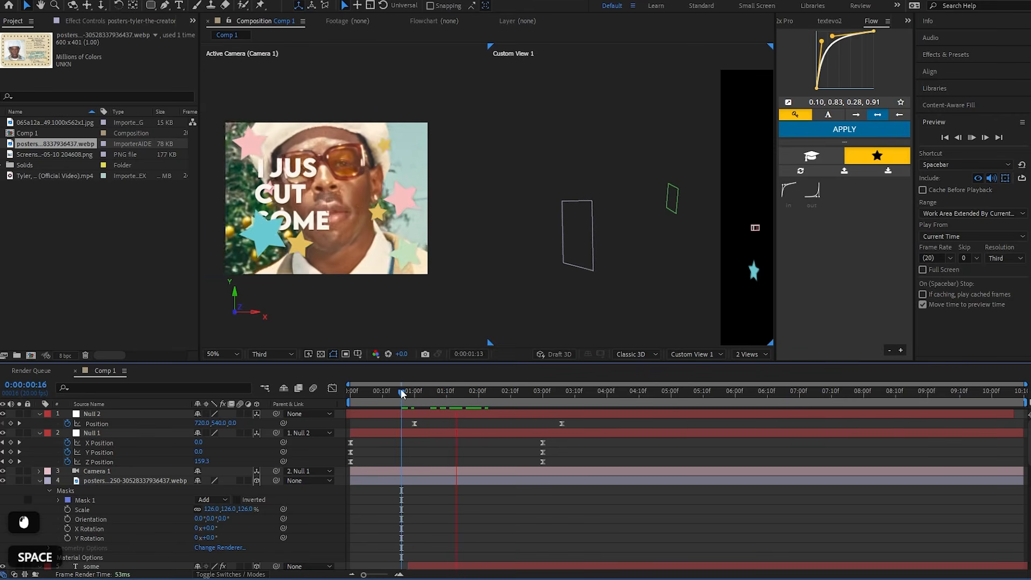
{"action": "left_click", "coordinate": [405, 392]}
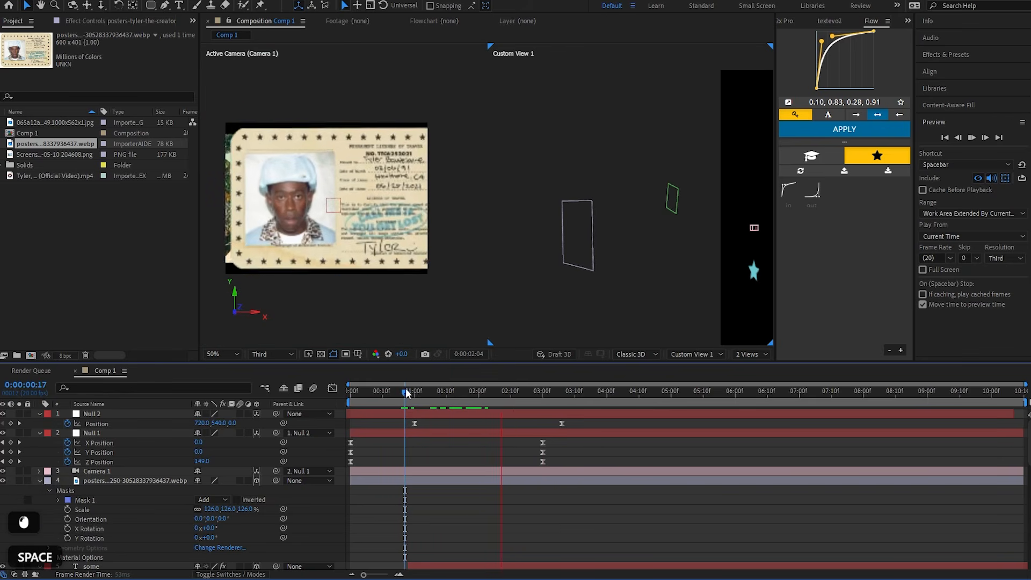
{"action": "left_click", "coordinate": [409, 393]}
Set the licence card layer's scale to 121.6% while viewing the frame at 0:00:03:01
{"action": "left_click_drag", "start_coordinate": [410, 394], "coordinate": [546, 391]}
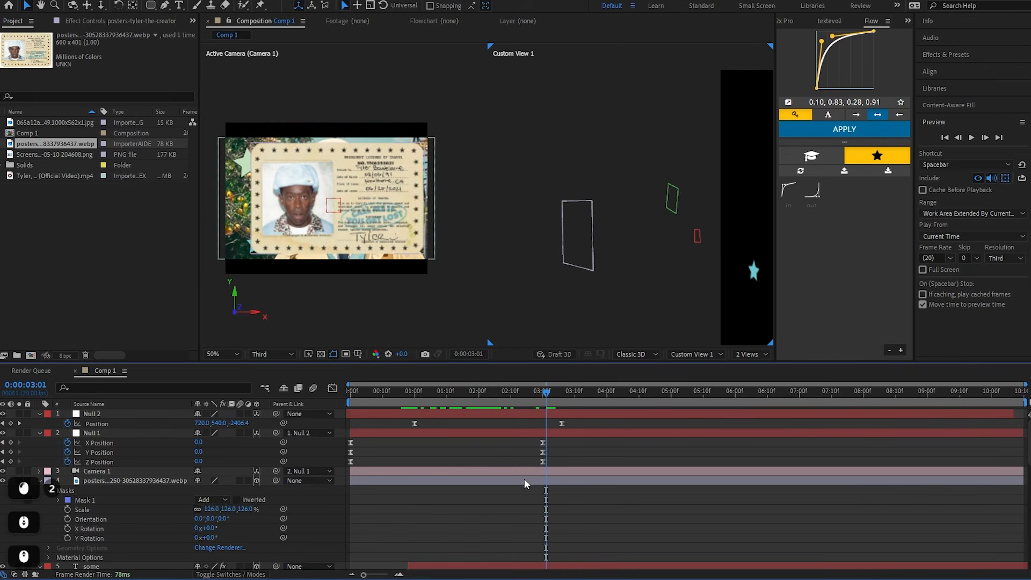
{"action": "left_click", "coordinate": [524, 480]}
{"action": "key", "text": "s"}
{"action": "key", "text": "s"}
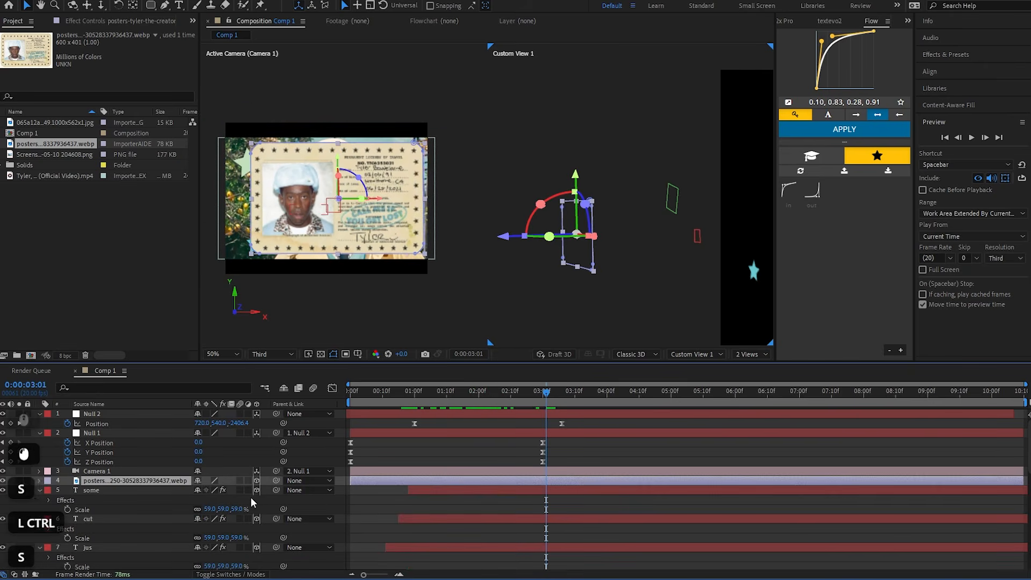
{"action": "left_click_drag", "start_coordinate": [250, 492], "coordinate": [226, 494], "text": "ctrl"}
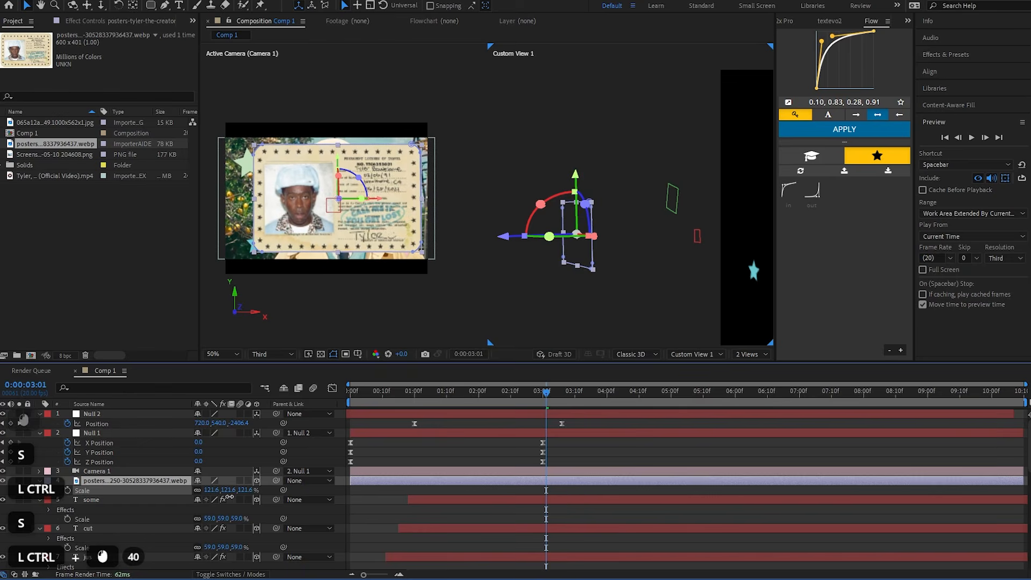
Reposition the licence card horizontally so its portrait face is centred in the camera view at 0:00:01:19
{"action": "left_click_drag", "start_coordinate": [545, 394], "coordinate": [489, 405], "text": "ctrl"}
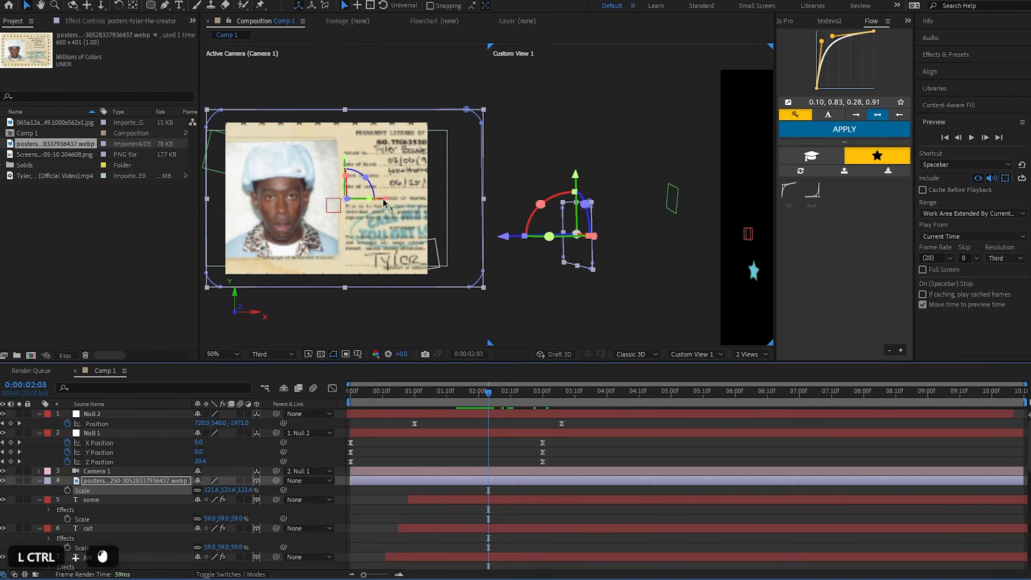
{"action": "left_click_drag", "start_coordinate": [384, 201], "coordinate": [445, 209]}
{"action": "left_click_drag", "start_coordinate": [489, 391], "coordinate": [470, 379]}
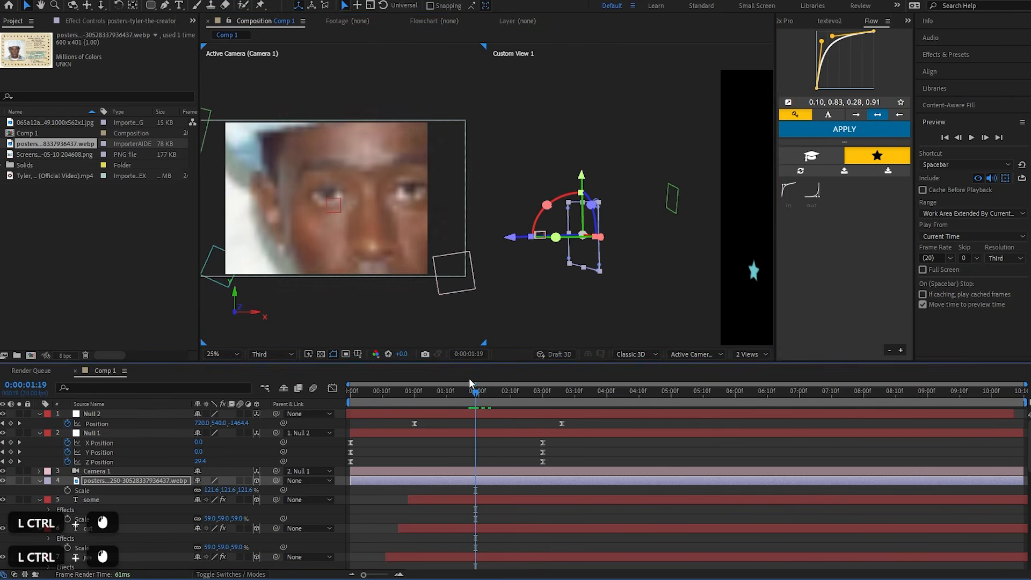
{"action": "left_click", "coordinate": [461, 233]}
{"action": "key", "text": "ctrl+z"}
{"action": "scroll", "coordinate": [461, 232], "scroll_direction": "down", "scroll_amount": 1}
{"action": "left_click_drag", "start_coordinate": [452, 219], "coordinate": [471, 220]}
{"action": "scroll", "coordinate": [313, 211], "scroll_direction": "up", "scroll_amount": 1}
{"action": "scroll", "coordinate": [312, 212], "scroll_direction": "down", "scroll_amount": 1}
{"action": "left_click_drag", "start_coordinate": [313, 211], "coordinate": [299, 195]}
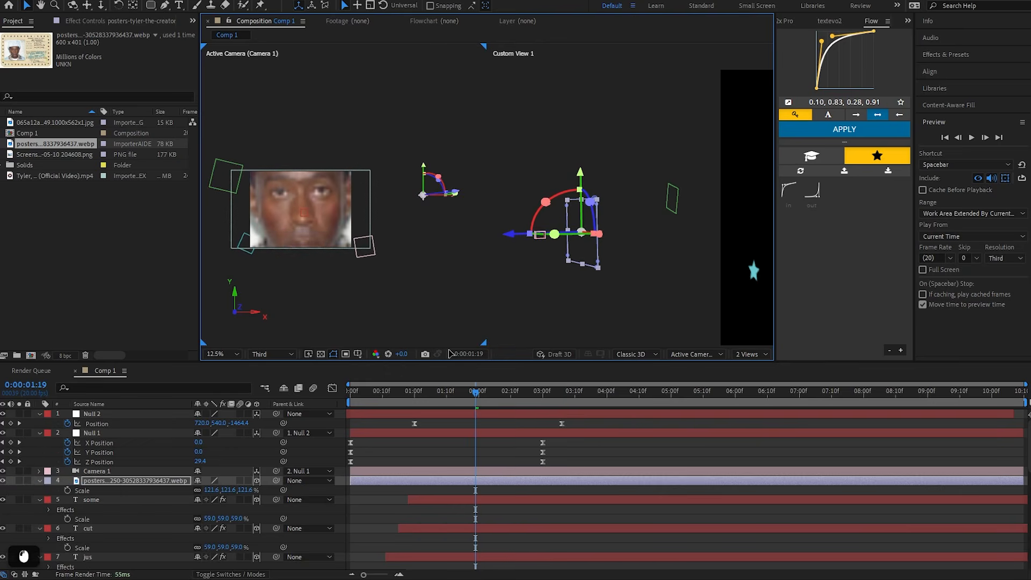
Play from 0:00:01:07 and check the frames up to 0:00:03:08 for the camera's pull-back from the portrait
{"action": "left_click", "coordinate": [437, 392]}
{"action": "scroll", "coordinate": [251, 173], "scroll_direction": "up", "scroll_amount": 1}
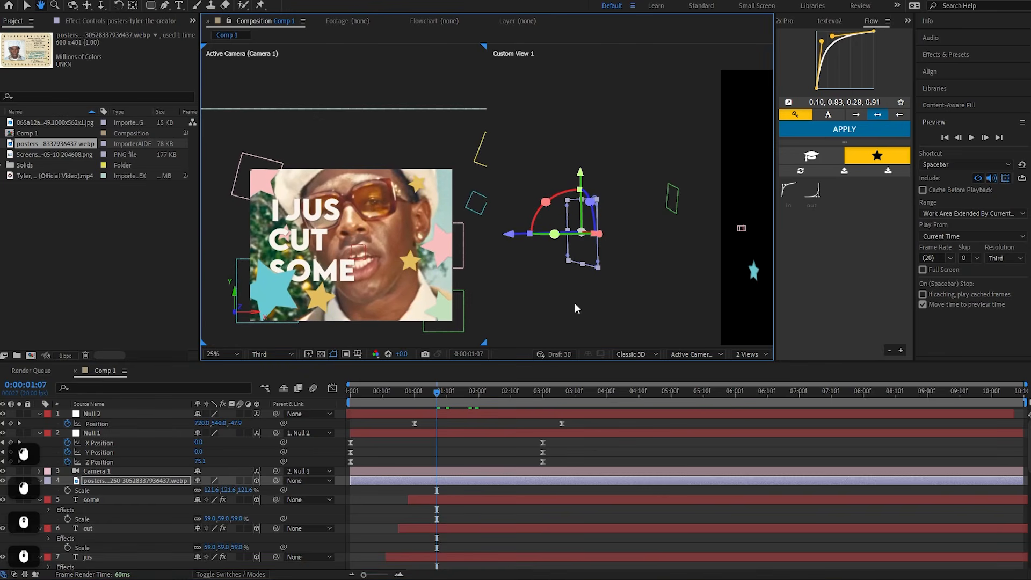
{"action": "key", "text": "space"}
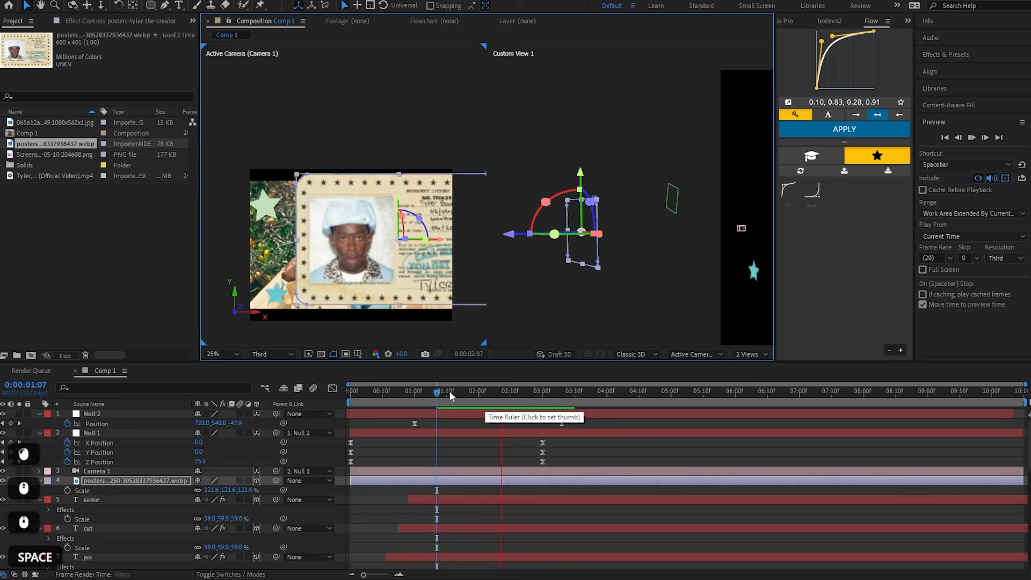
{"action": "left_click", "coordinate": [448, 392]}
{"action": "left_click_drag", "start_coordinate": [444, 400], "coordinate": [488, 415]}
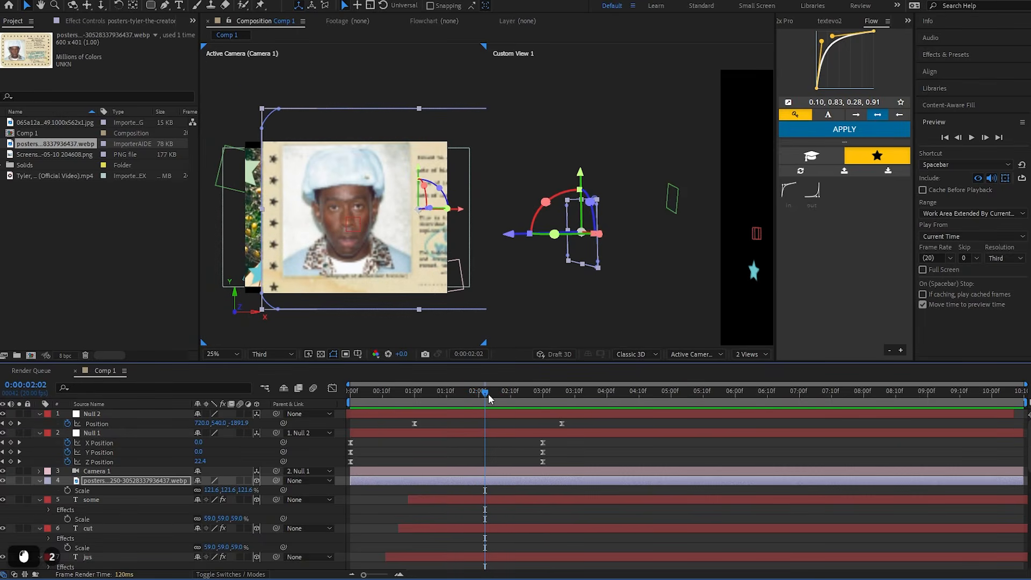
{"action": "left_click", "coordinate": [488, 394]}
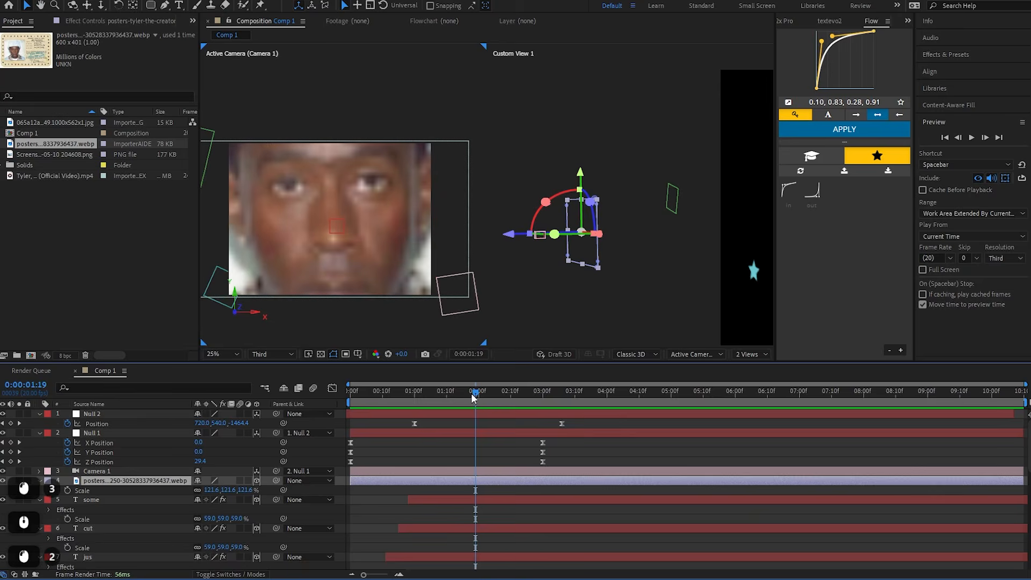
{"action": "left_click_drag", "start_coordinate": [472, 393], "coordinate": [569, 405]}
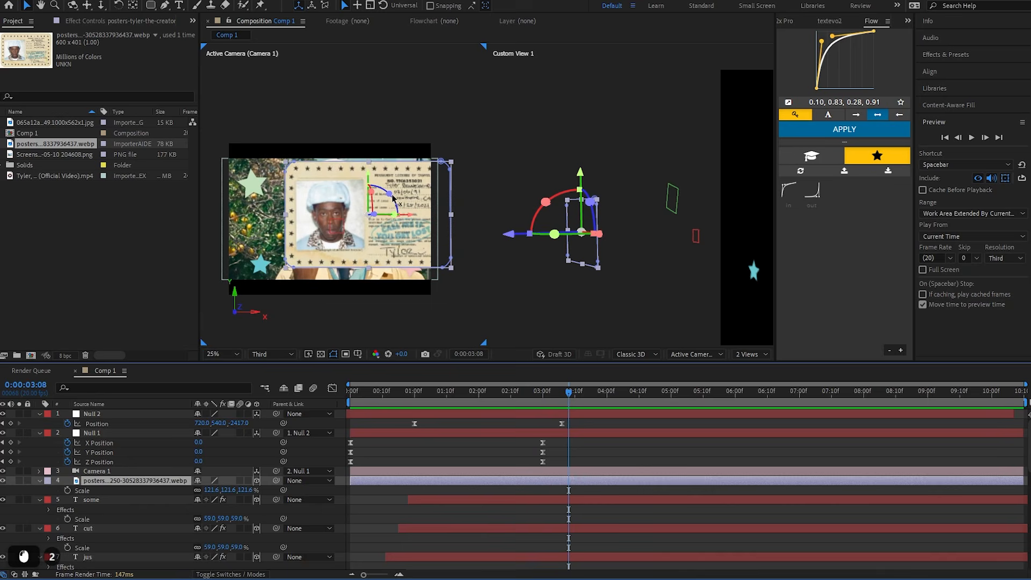
{"action": "left_click", "coordinate": [573, 393]}
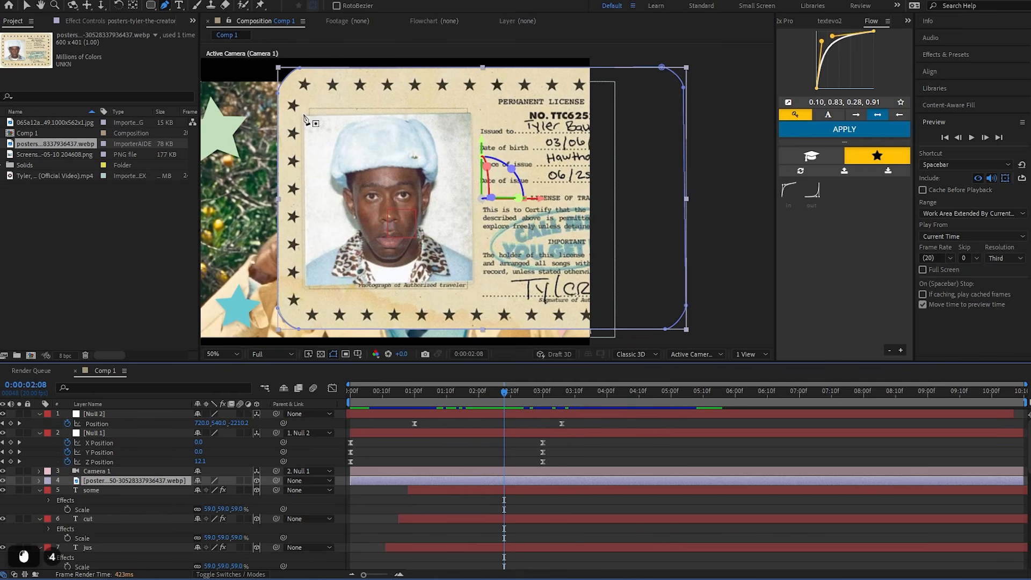
Draw a second, four-sided mask around the portrait photo on the licence card layer with the Pen tool
{"action": "left_click", "coordinate": [303, 114]}
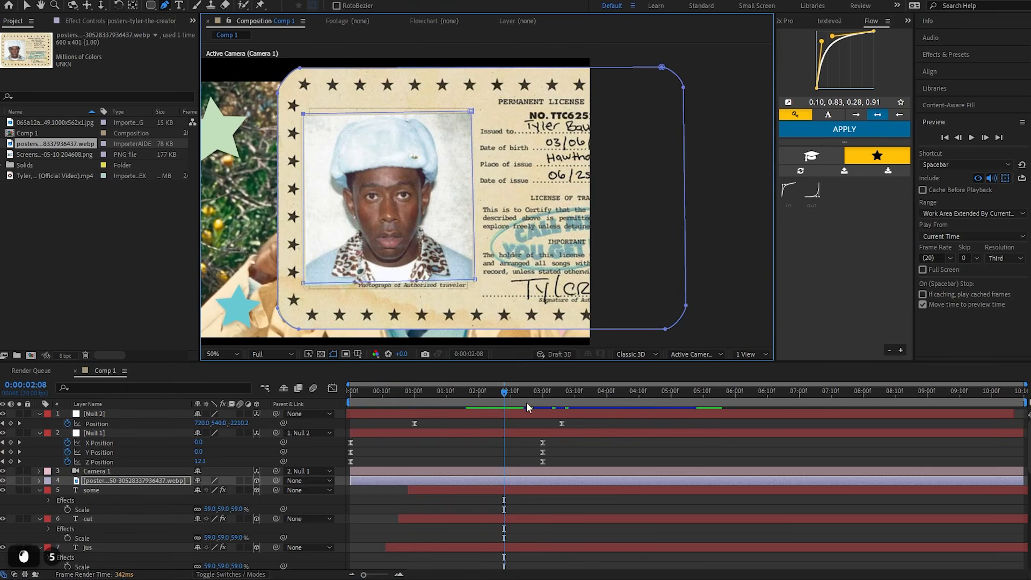
{"action": "left_click", "coordinate": [533, 455]}
{"action": "left_click", "coordinate": [523, 480]}
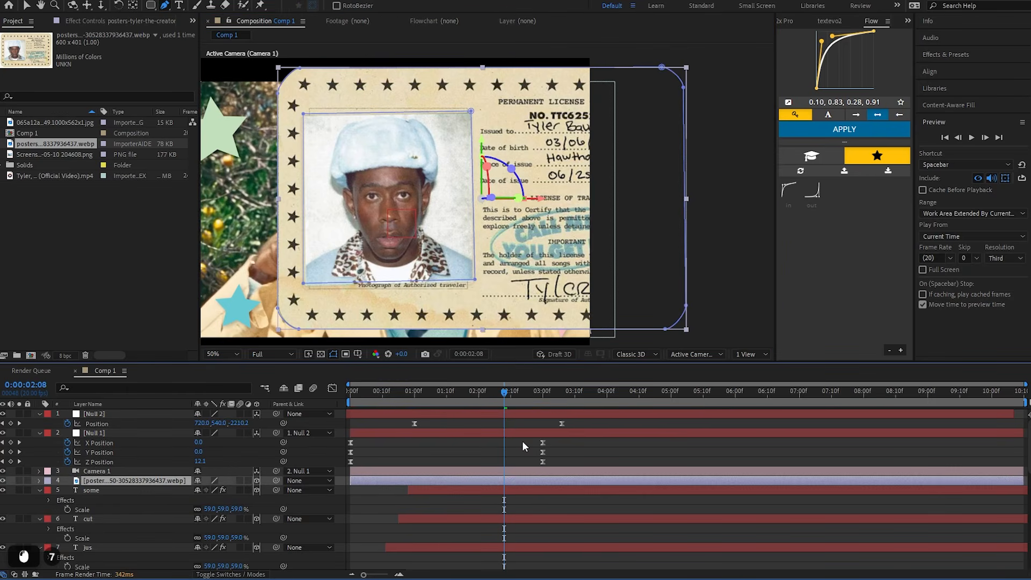
Set the licence card's Mask 2 to Subtract so the portrait area is cut out of the card
{"action": "left_click", "coordinate": [40, 481]}
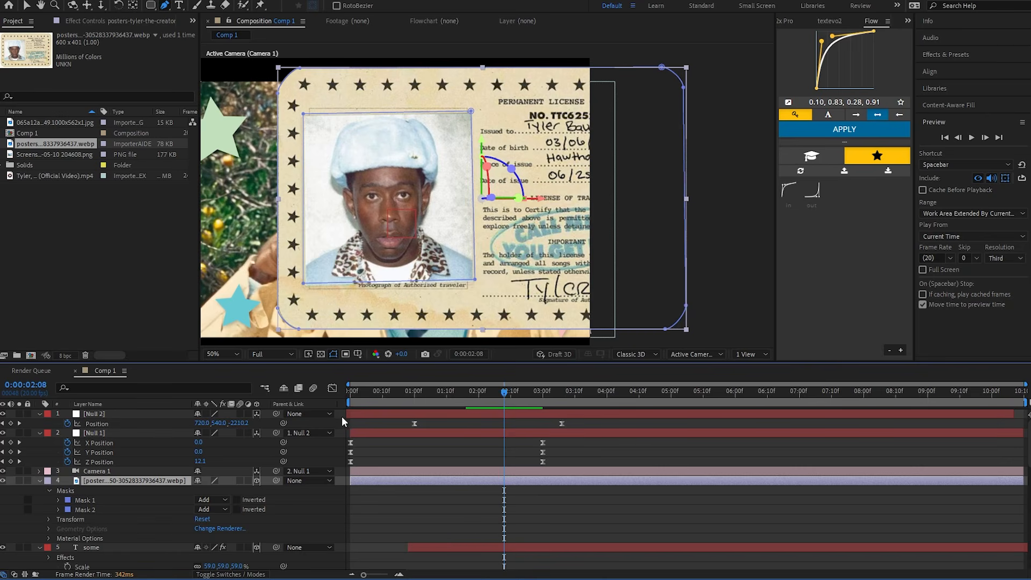
{"action": "left_click", "coordinate": [78, 509]}
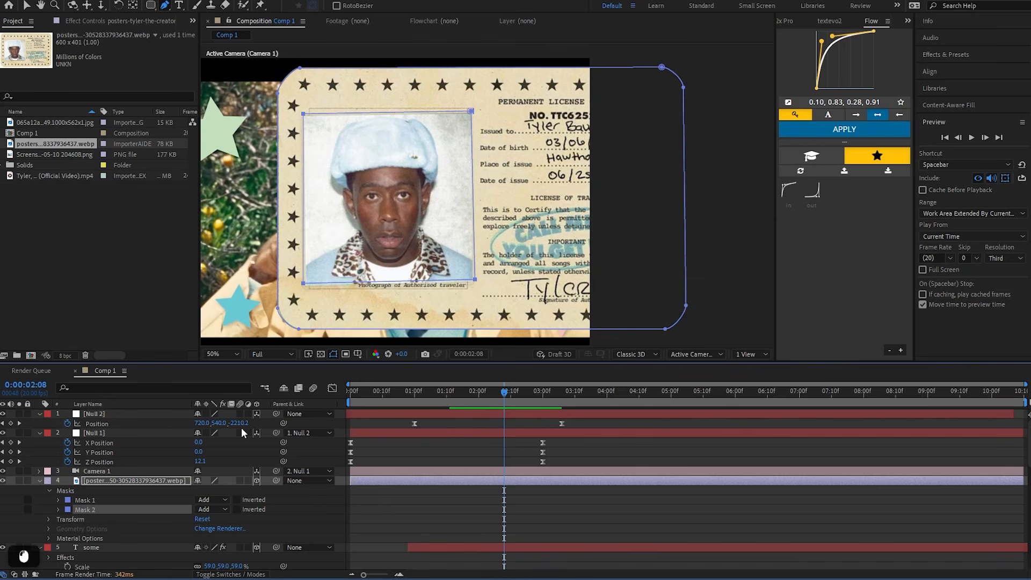
{"action": "left_click", "coordinate": [215, 508]}
{"action": "left_click", "coordinate": [228, 446]}
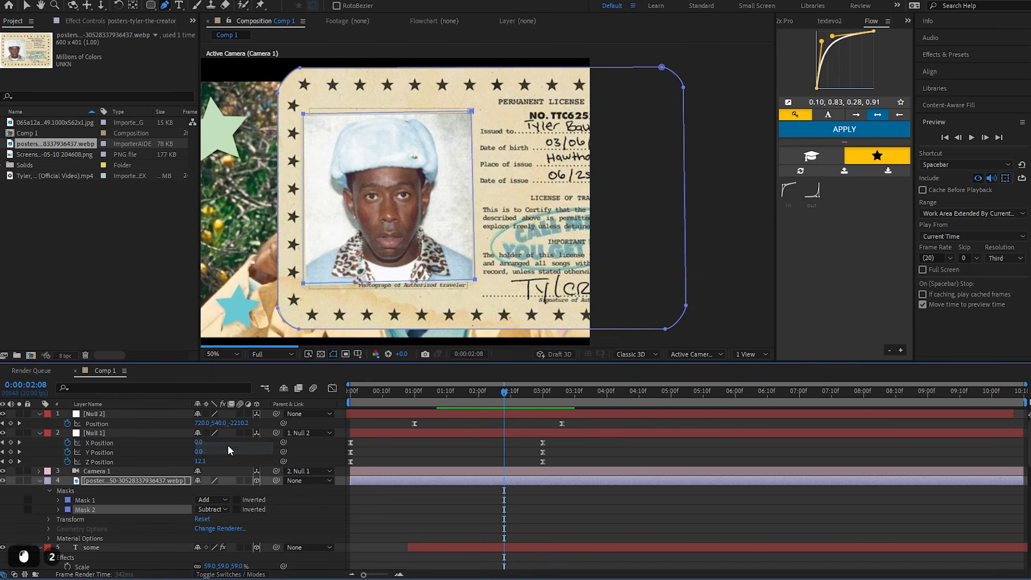
{"action": "left_click", "coordinate": [463, 529]}
{"action": "left_click", "coordinate": [481, 482]}
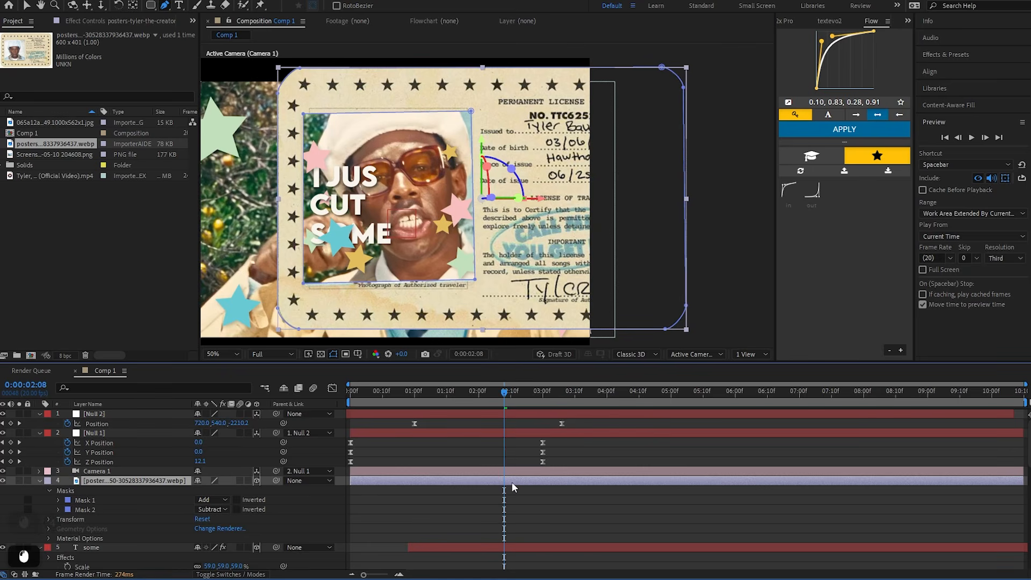
Duplicate the licence card layer and invert Mask 2 on the upper copy to isolate the portrait photo
{"action": "key", "text": "ctrl+d"}
{"action": "left_click", "coordinate": [103, 487]}
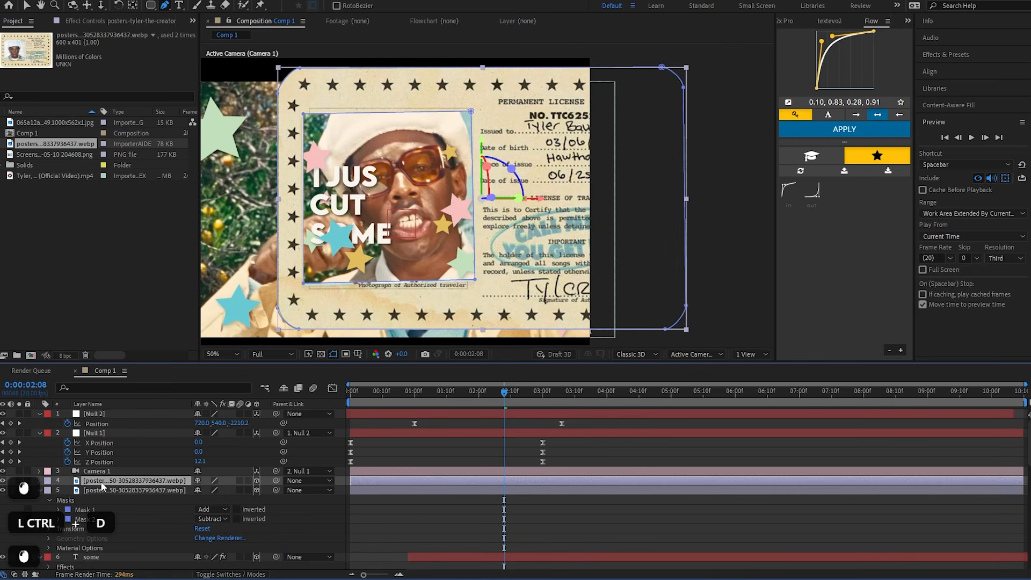
{"action": "key", "text": "m"}
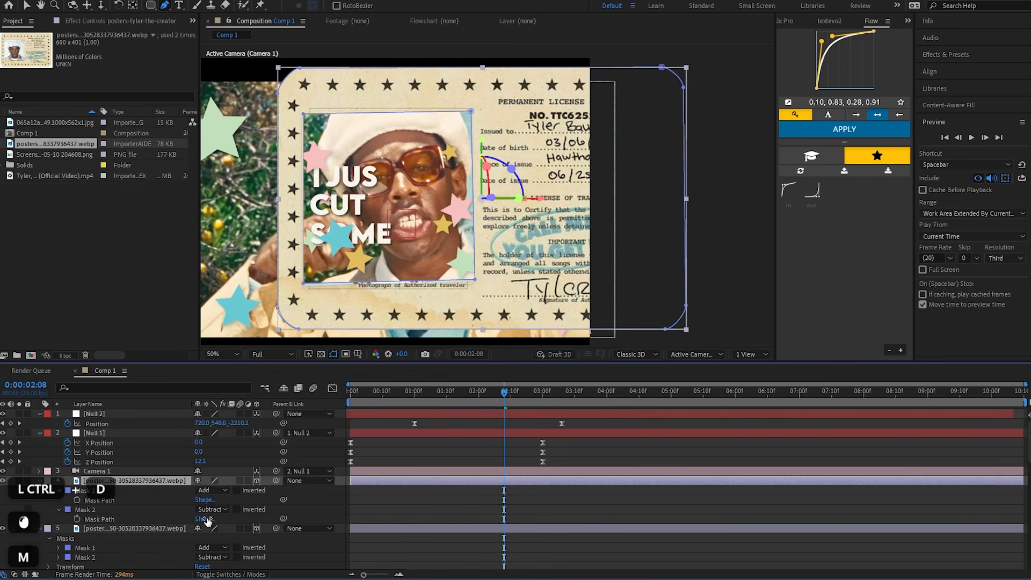
{"action": "double_click", "coordinate": [93, 511]}
{"action": "left_click", "coordinate": [236, 509]}
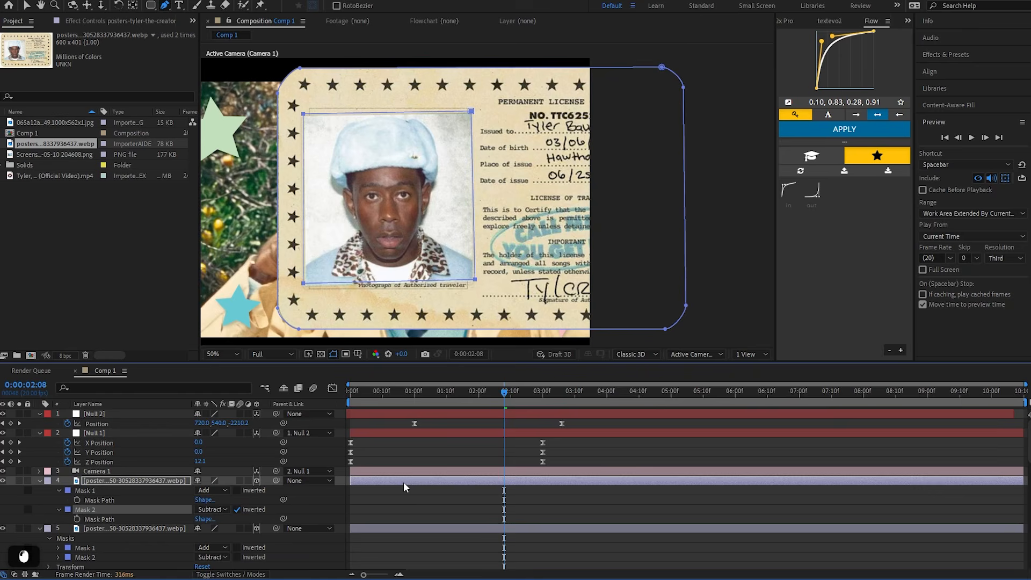
Toggle the visibility of the two card layers to compare the isolated photo with the cut-out card, and restore both
{"action": "left_click", "coordinate": [2, 529]}
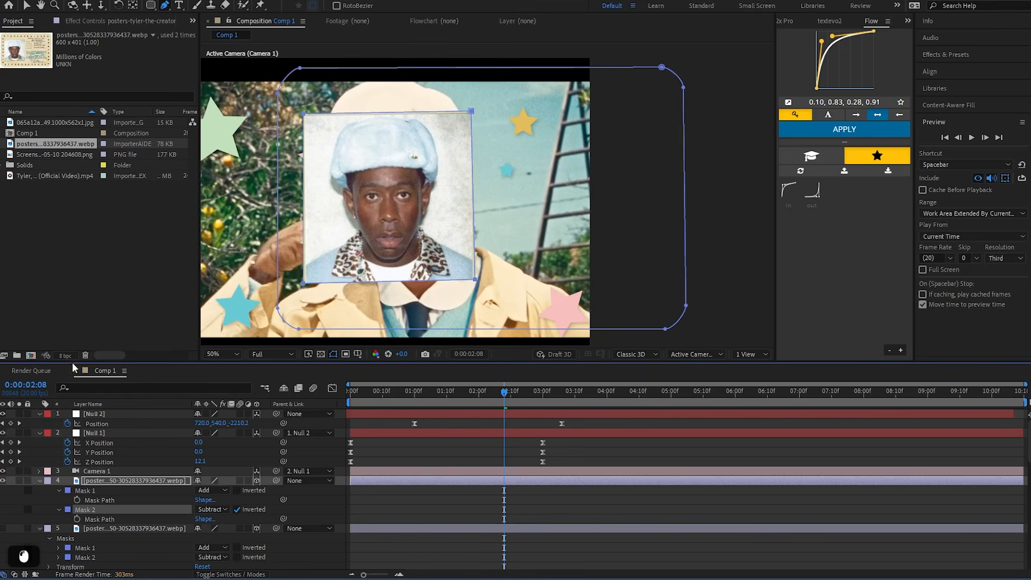
{"action": "left_click", "coordinate": [2, 481]}
{"action": "left_click", "coordinate": [3, 529]}
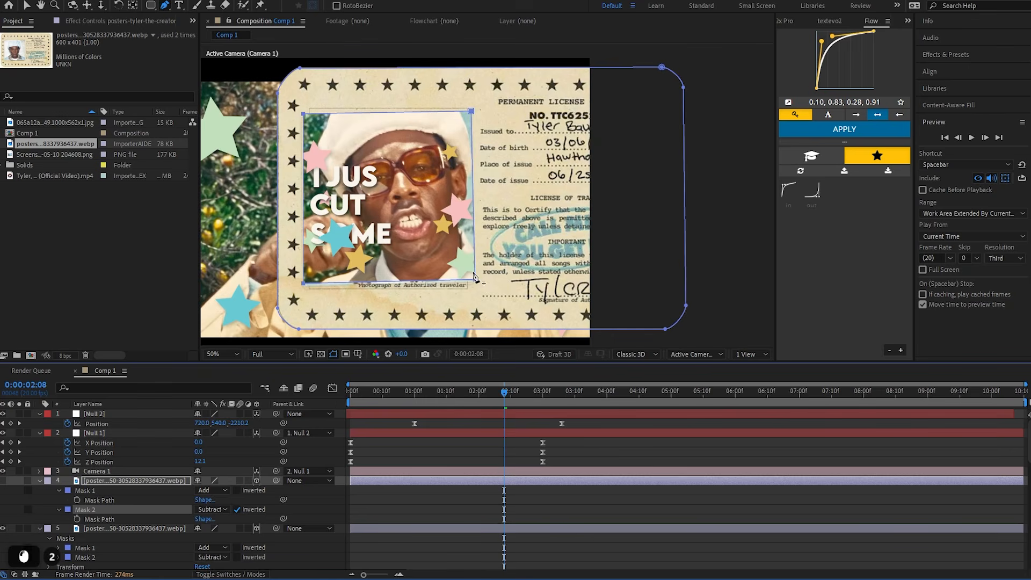
{"action": "key", "text": "ctrl+z"}
{"action": "key", "text": "ctrl+z"}
Rename the upper licence card layer, which holds the isolated portrait, as photo
{"action": "left_click", "coordinate": [108, 479]}
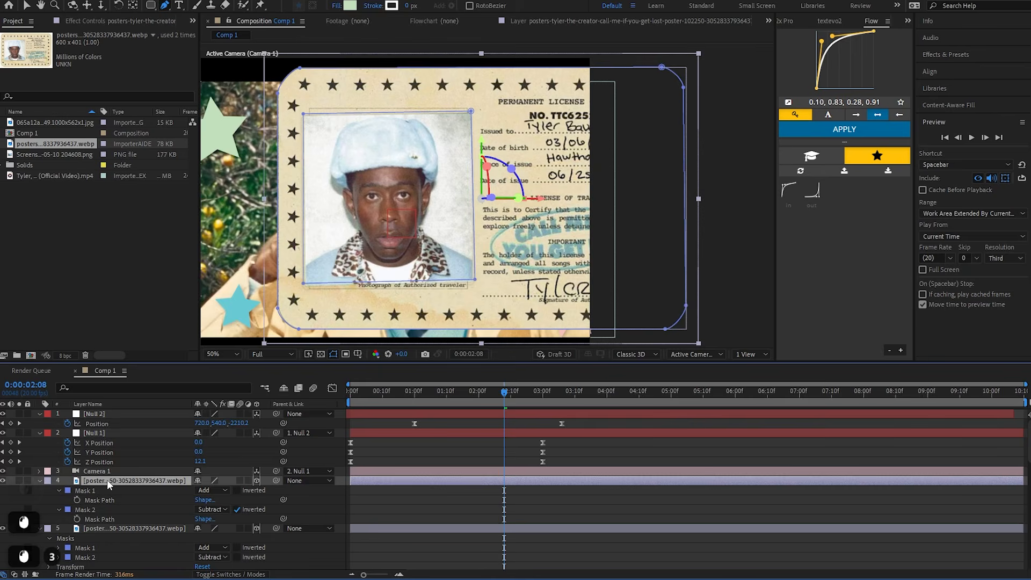
{"action": "right_click", "coordinate": [107, 479]}
{"action": "left_click", "coordinate": [153, 447]}
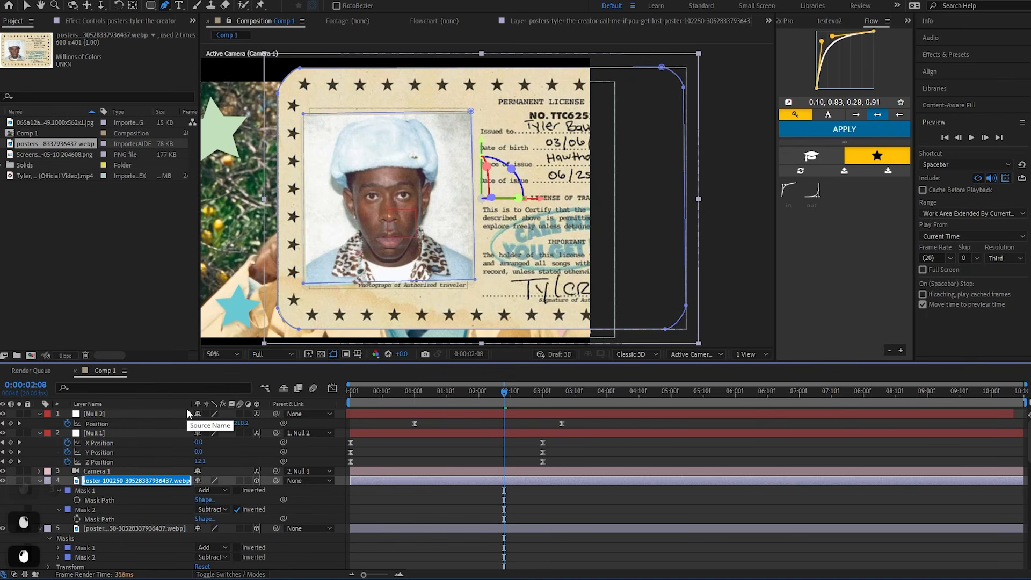
{"action": "type", "text": "pho"}
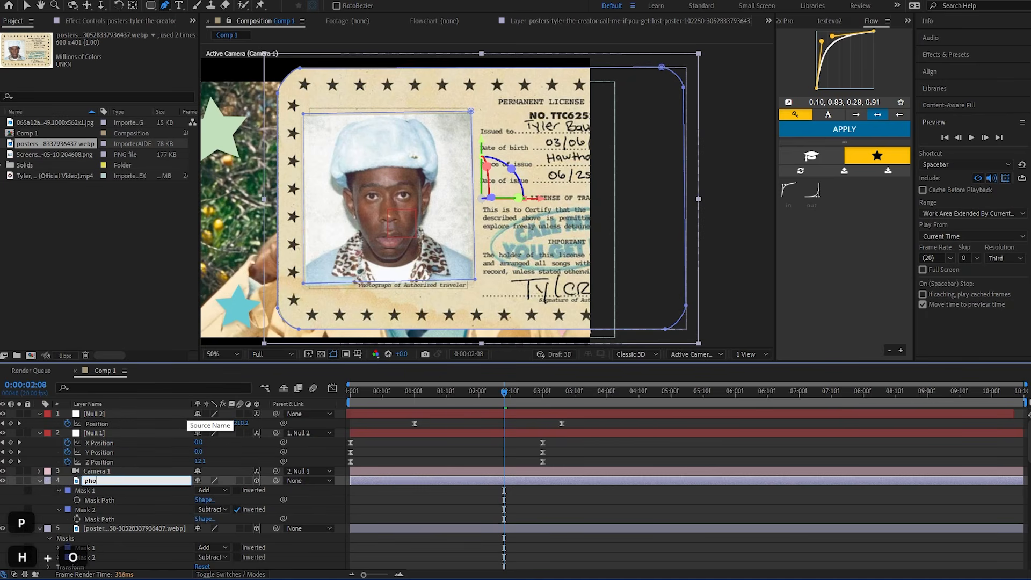
{"action": "key", "text": "BackSpace"}
{"action": "type", "text": "oto"}
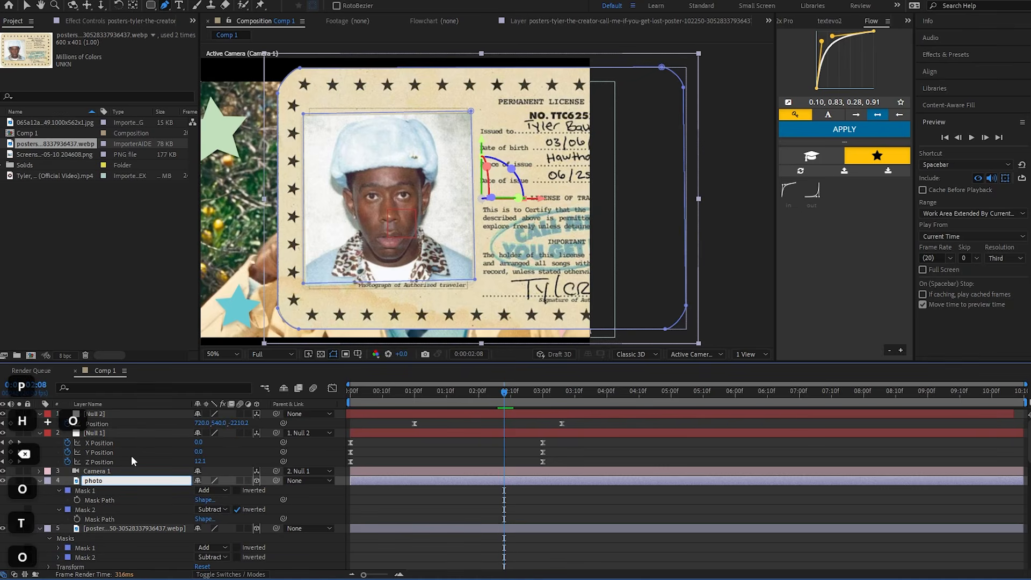
Rename the lower licence card layer, with the portrait cut out, as card
{"action": "left_click", "coordinate": [104, 527]}
{"action": "right_click", "coordinate": [104, 527]}
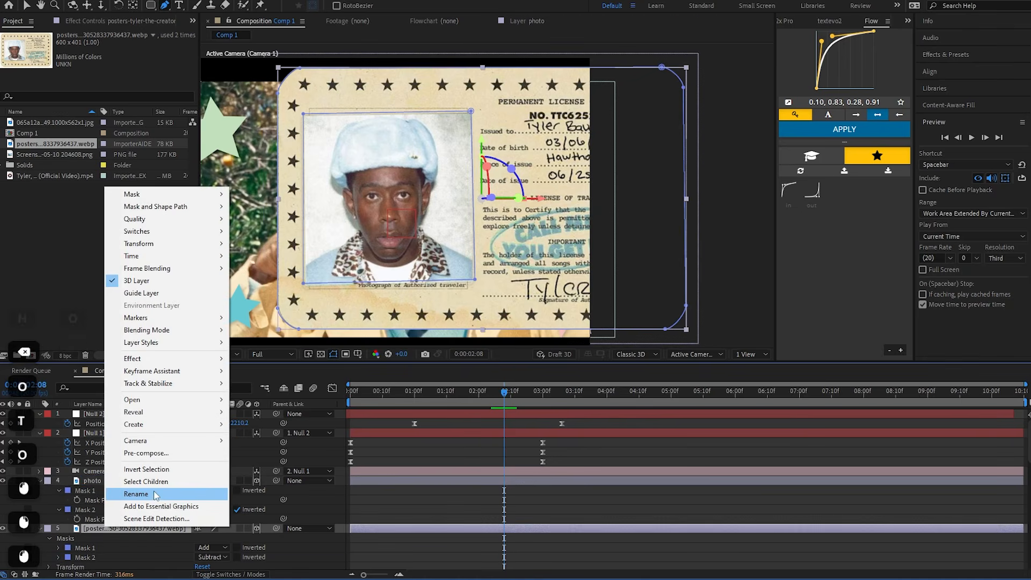
{"action": "left_click", "coordinate": [153, 491]}
{"action": "type", "text": "card"}
{"action": "key", "text": "Return"}
Solo the photo layer and the card layer in turn to check each one, and restore the full view
{"action": "left_click", "coordinate": [21, 481]}
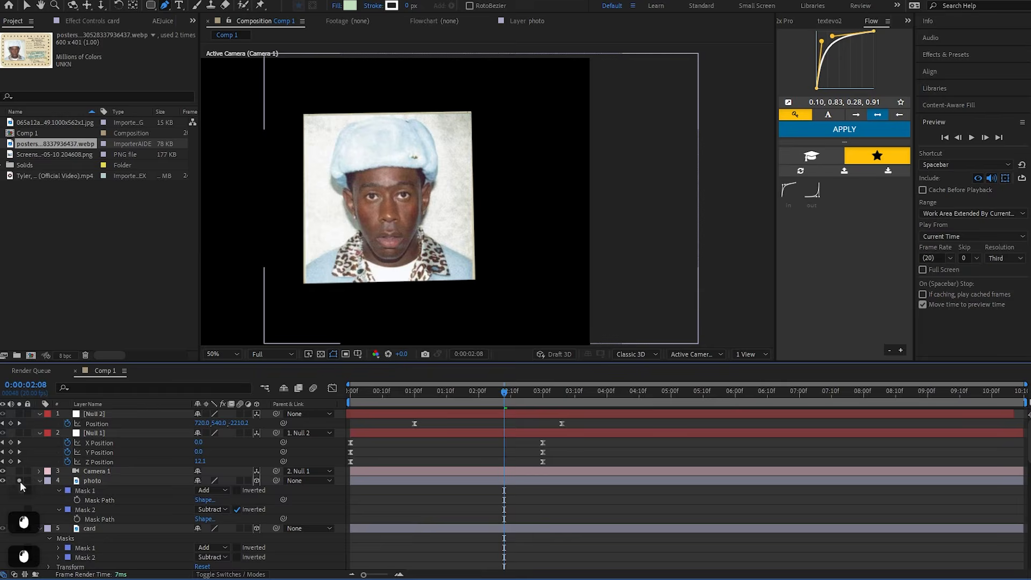
{"action": "left_click", "coordinate": [20, 481]}
{"action": "left_click", "coordinate": [19, 528]}
{"action": "left_click", "coordinate": [20, 528]}
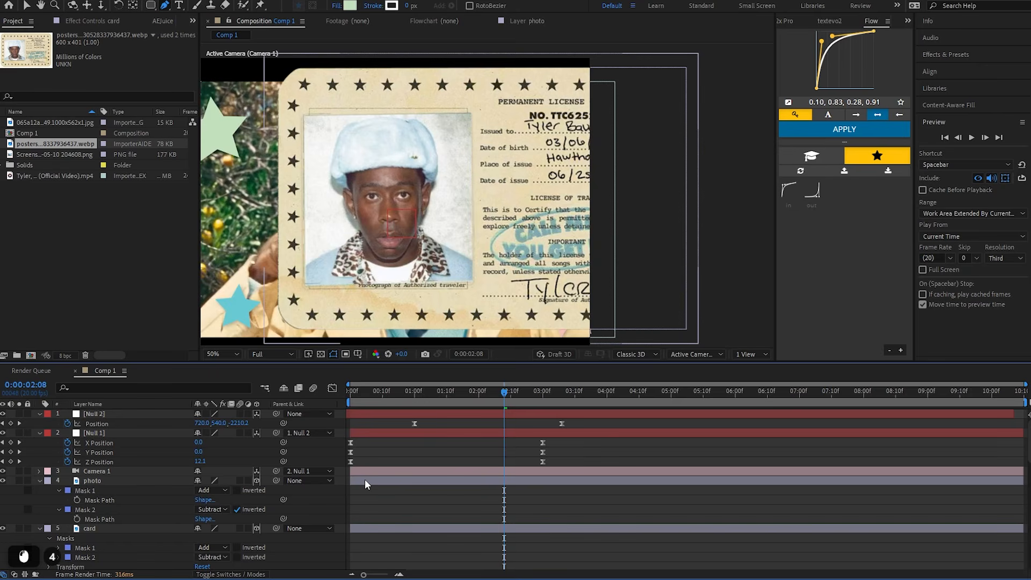
Set the composition preview resolution to Third and play the camera pull-back from about 0:00:01:11
{"action": "left_click_drag", "start_coordinate": [504, 382], "coordinate": [451, 391]}
{"action": "key", "text": "space"}
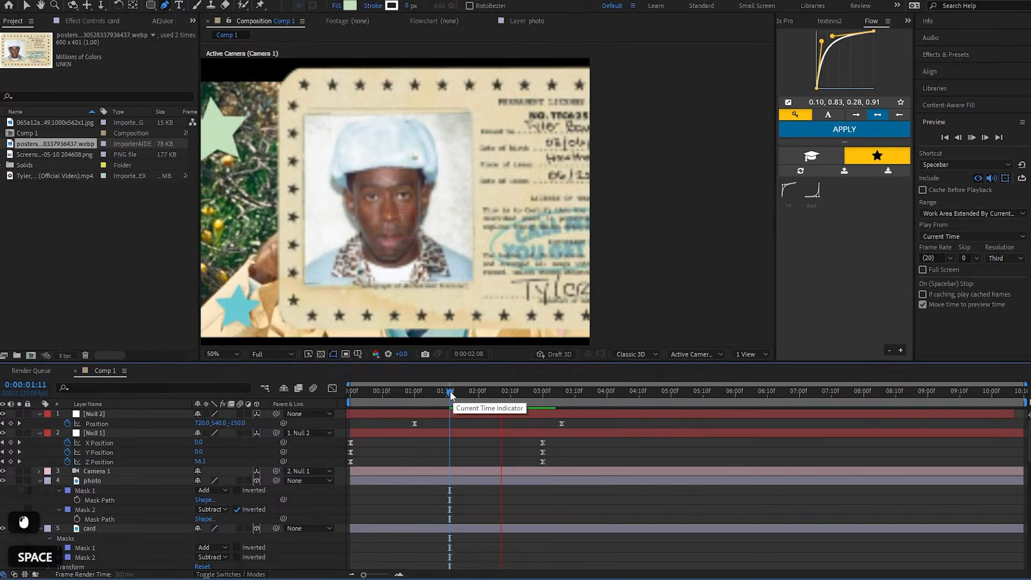
{"action": "key", "text": "ctrl+z"}
{"action": "key", "text": "ctrl+z"}
{"action": "key", "text": "v"}
{"action": "left_click", "coordinate": [281, 351]}
{"action": "left_click", "coordinate": [267, 405]}
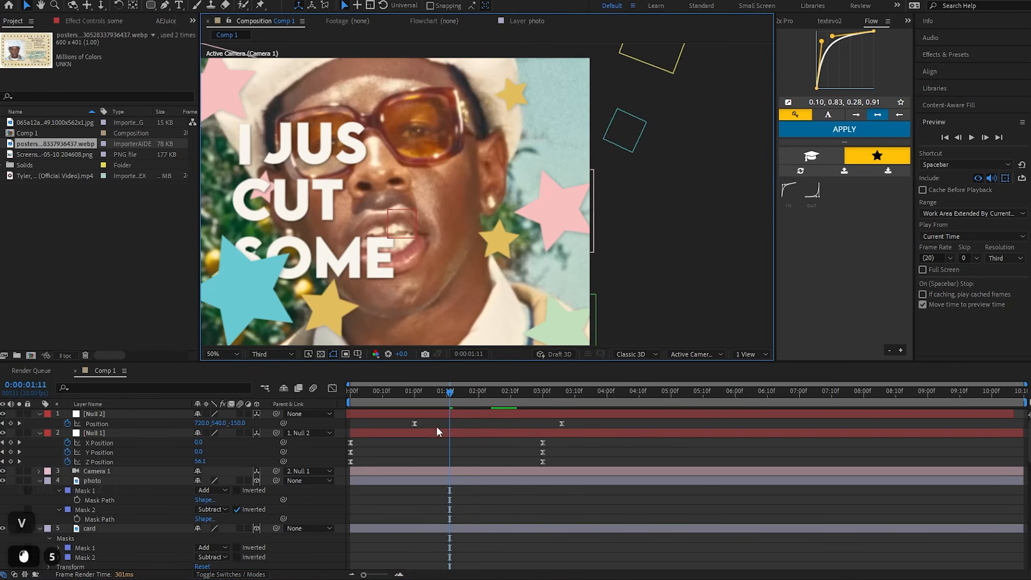
{"action": "key", "text": "space"}
Try animating the photo layer's Opacity with a 100% keyframe and a 0% keyframe, the latter set at 0:00:02:09
{"action": "left_click_drag", "start_coordinate": [453, 396], "coordinate": [507, 398]}
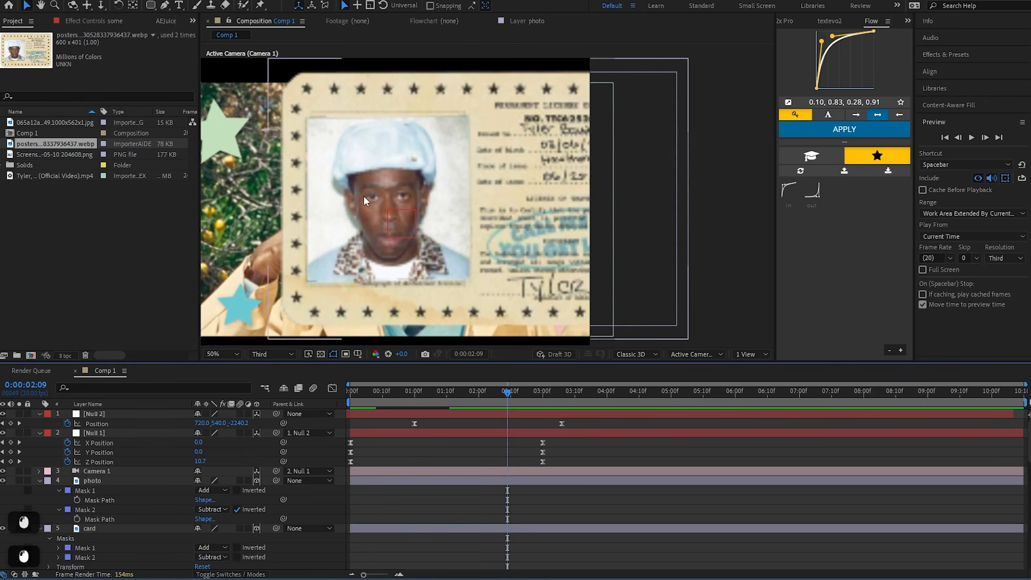
{"action": "left_click", "coordinate": [504, 482]}
{"action": "key", "text": "t"}
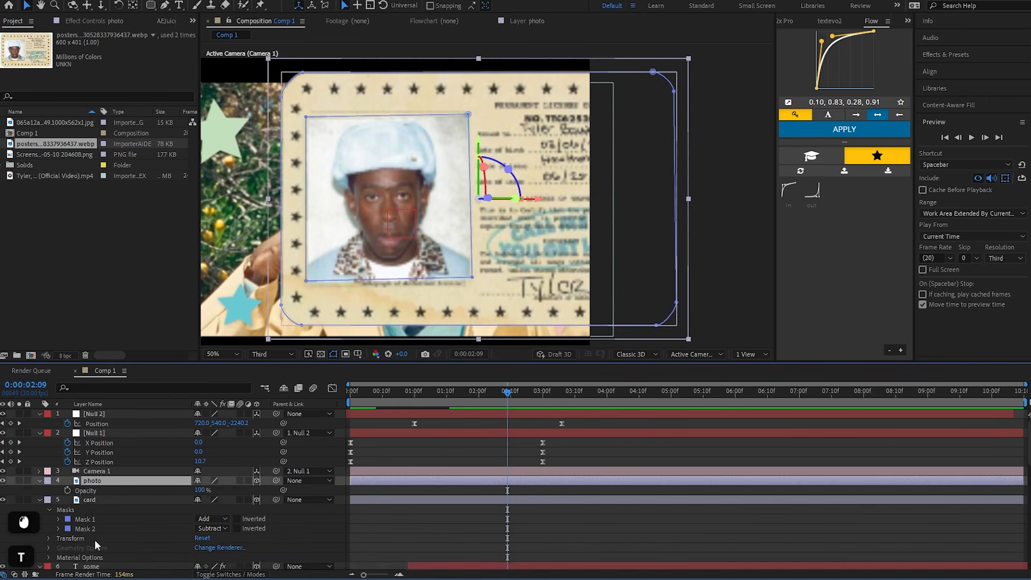
{"action": "left_click", "coordinate": [68, 491]}
{"action": "left_click_drag", "start_coordinate": [507, 491], "coordinate": [456, 490]}
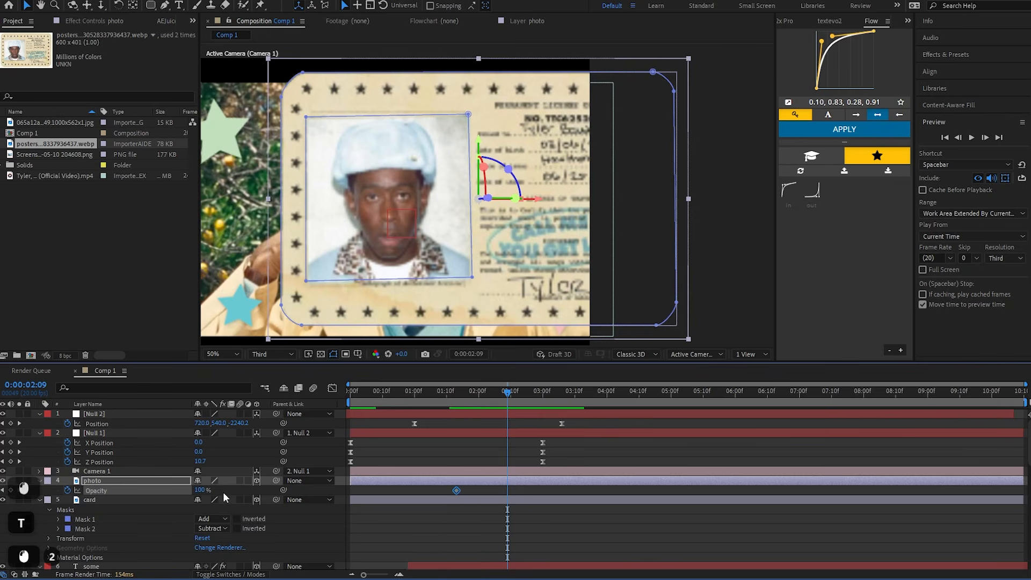
{"action": "left_click_drag", "start_coordinate": [202, 490], "coordinate": [129, 491]}
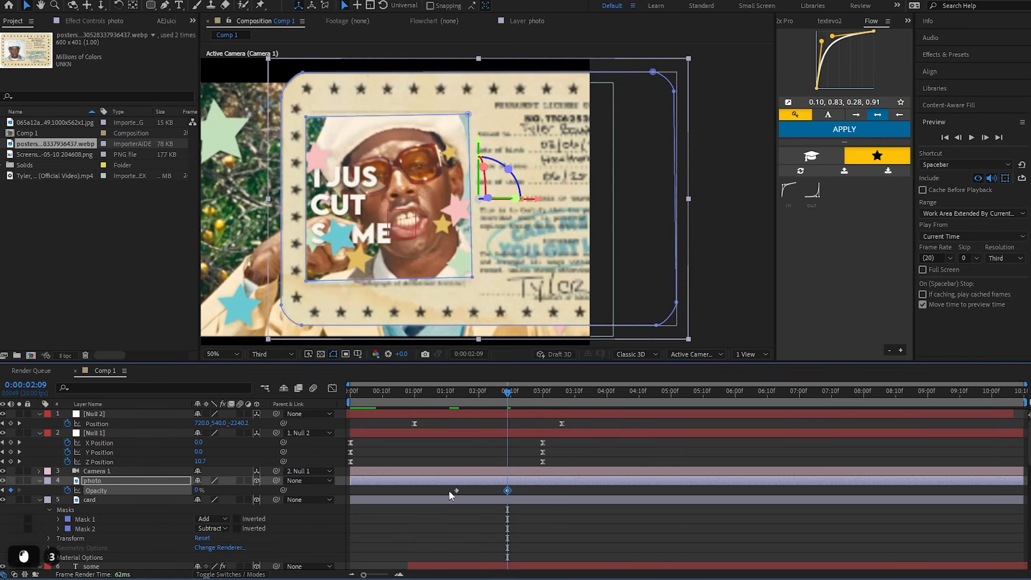
Try retiming the photo's Opacity keyframes into a short fade-in around 0:00:02:00, and preview the fade
{"action": "left_click_drag", "start_coordinate": [457, 491], "coordinate": [492, 490]}
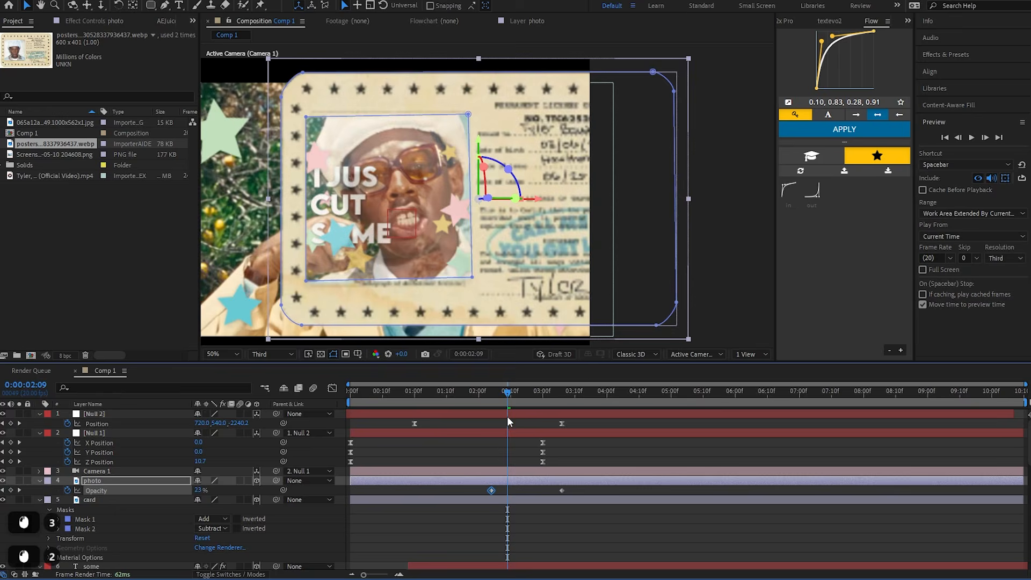
{"action": "left_click_drag", "start_coordinate": [508, 417], "coordinate": [463, 405]}
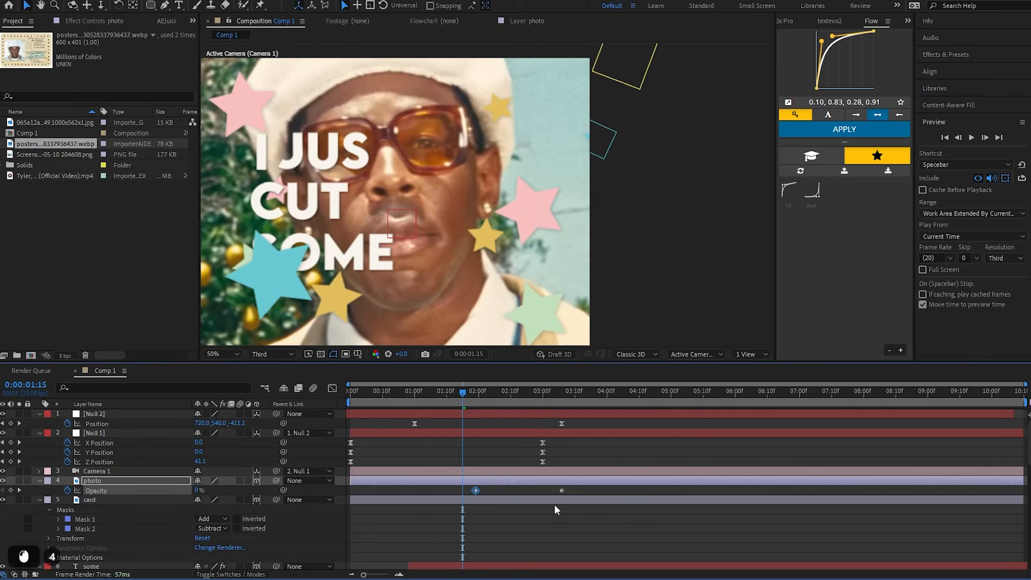
{"action": "left_click_drag", "start_coordinate": [546, 490], "coordinate": [533, 491]}
{"action": "key", "text": "space"}
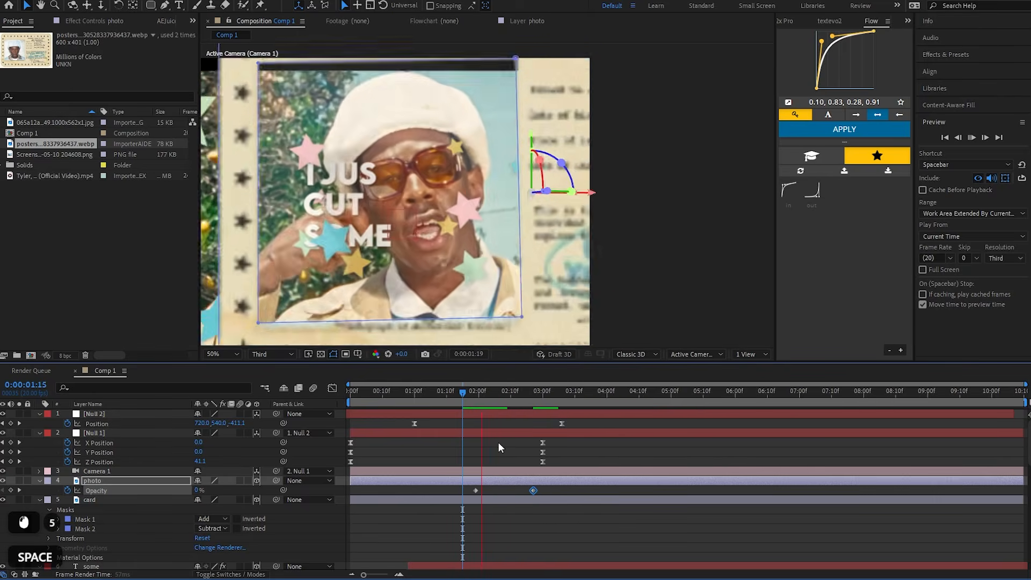
{"action": "left_click", "coordinate": [474, 391]}
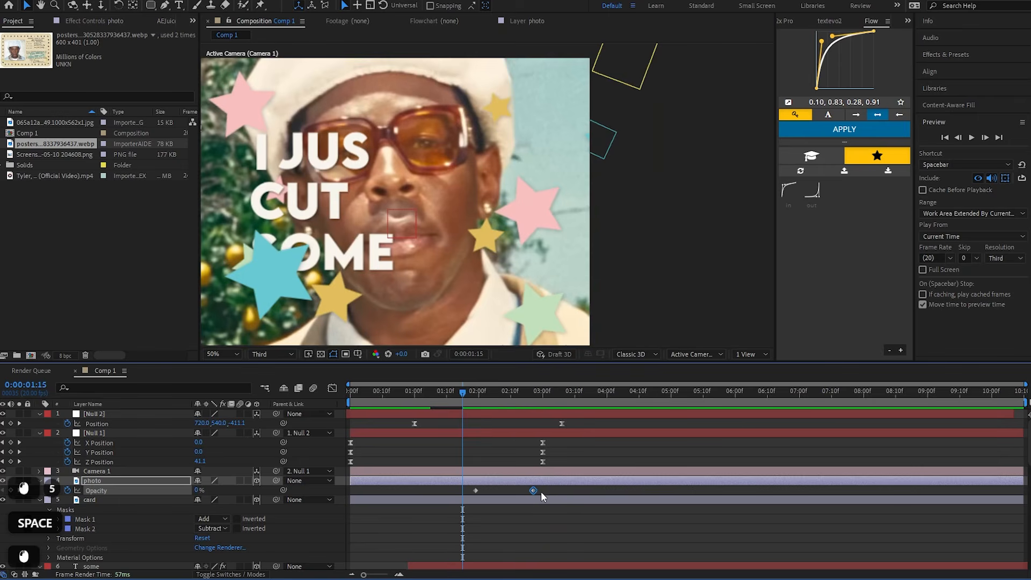
{"action": "left_click_drag", "start_coordinate": [530, 491], "coordinate": [472, 493]}
{"action": "key", "text": "space"}
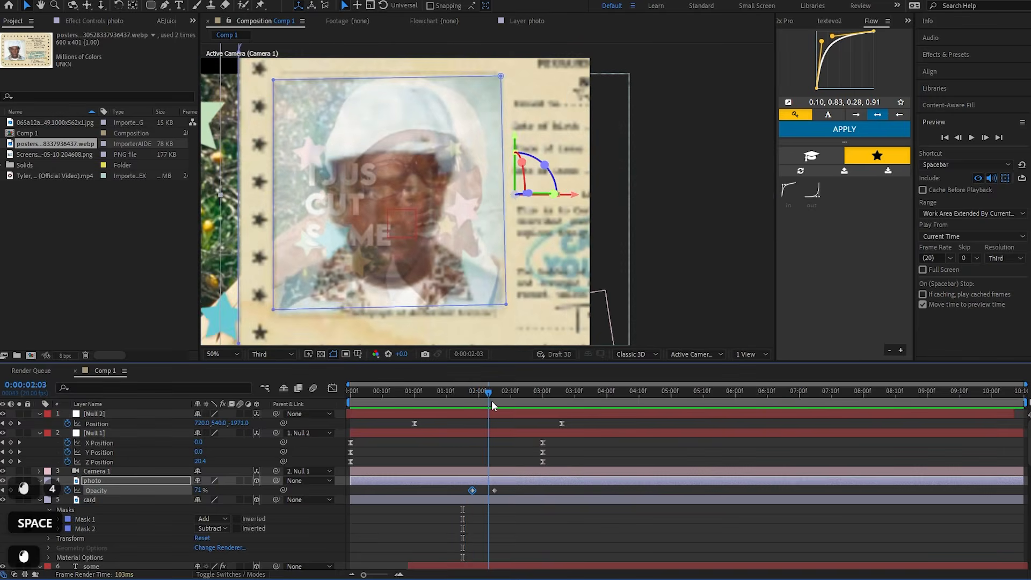
{"action": "left_click", "coordinate": [496, 401]}
{"action": "mouse_move", "coordinate": [495, 400]}
{"action": "left_mouse_down"}
{"action": "mouse_move", "coordinate": [466, 405]}
{"action": "mouse_move", "coordinate": [502, 414]}
{"action": "left_mouse_up"}
Undo the Opacity animation on the photo layer, including all of its keyframes
{"action": "key", "text": "ctrl+z"}
{"action": "key", "text": "ctrl+z"}
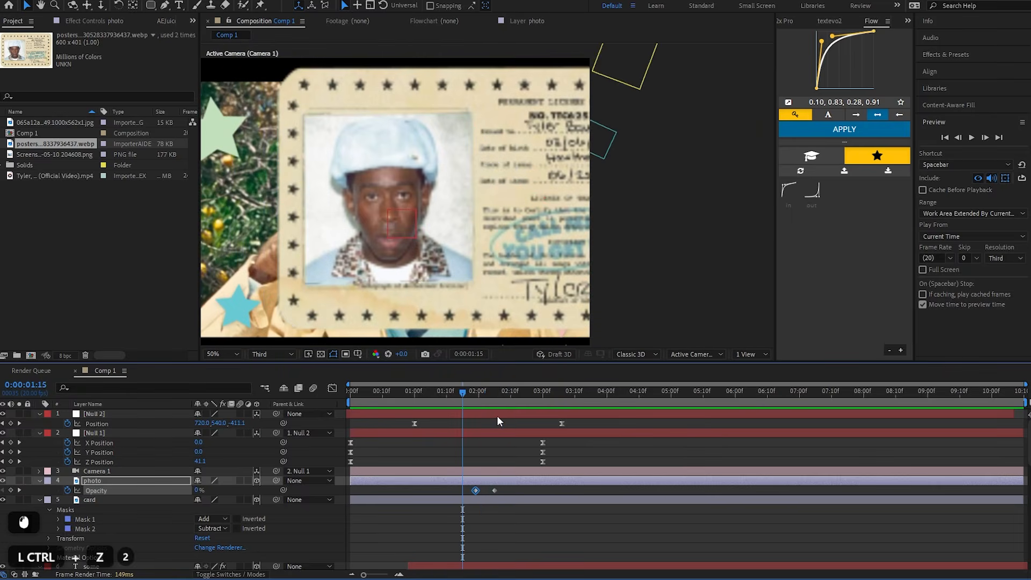
{"action": "key", "text": "ctrl+z"}
{"action": "key", "text": "ctrl+z"}
{"action": "key", "text": "ctrl+z"}
{"action": "key", "text": "ctrl+z"}
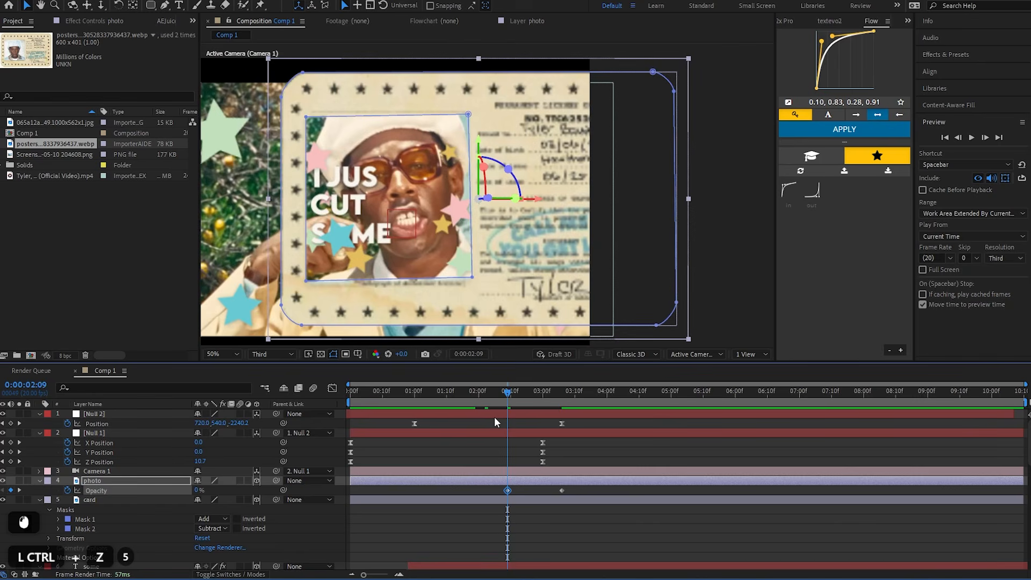
{"action": "key", "text": "ctrl+z"}
{"action": "key", "text": "ctrl+z"}
{"action": "key", "text": "ctrl+z"}
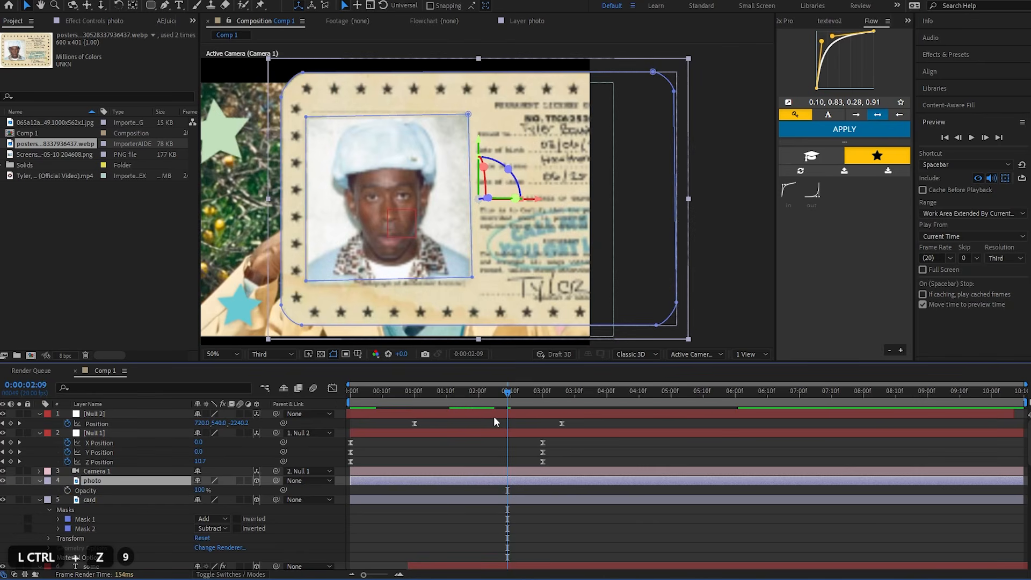
Apply the Gradient Wipe effect to the photo layer with the playhead at 0:00:02:05
{"action": "mouse_move", "coordinate": [508, 392]}
{"action": "left_mouse_down"}
{"action": "mouse_move", "coordinate": [497, 395]}
{"action": "mouse_move", "coordinate": [515, 398]}
{"action": "mouse_move", "coordinate": [495, 398]}
{"action": "left_mouse_up"}
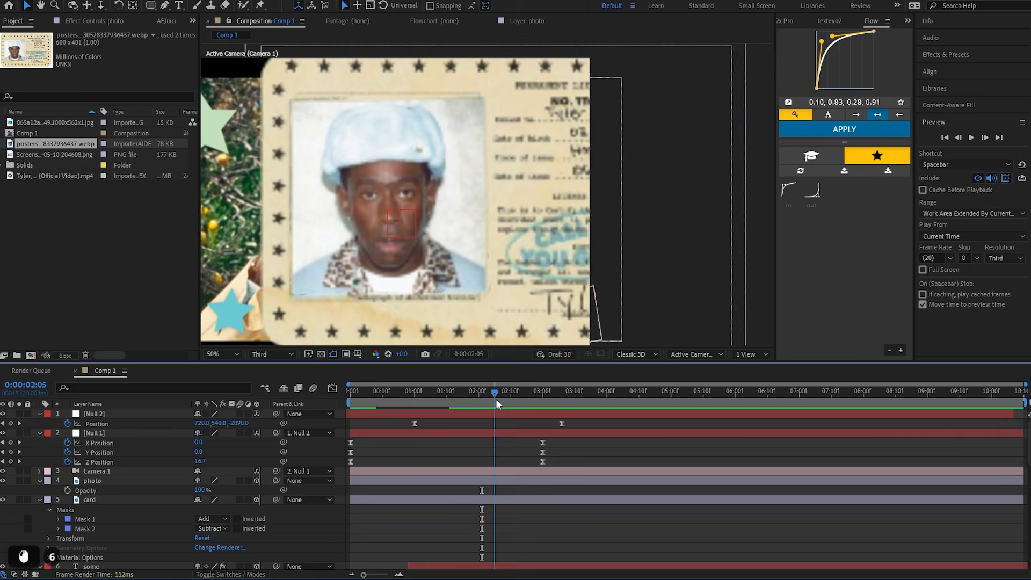
{"action": "left_click", "coordinate": [499, 482]}
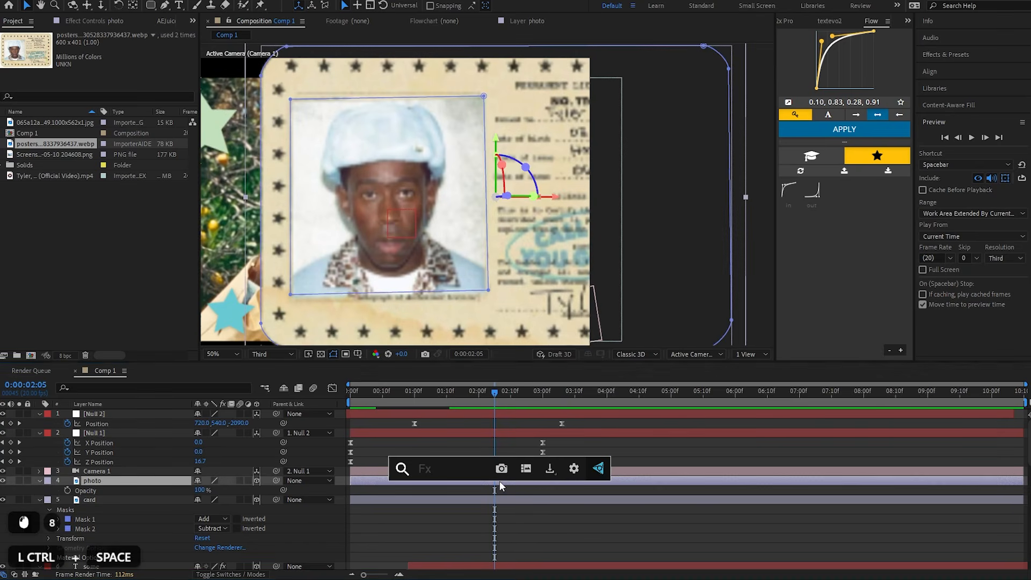
{"action": "key", "text": "ctrl+space"}
{"action": "type", "text": "grad"}
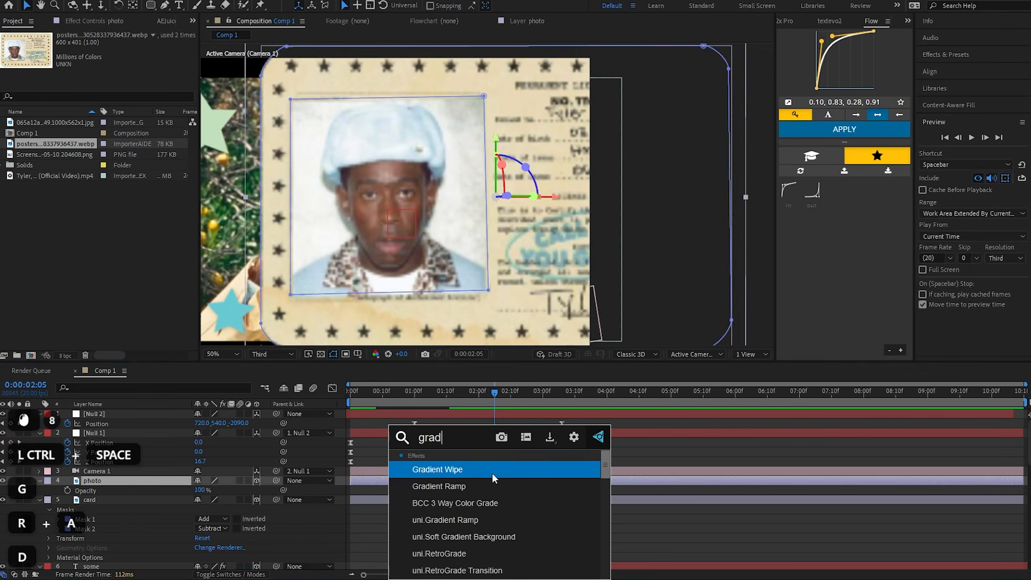
{"action": "left_click", "coordinate": [492, 472]}
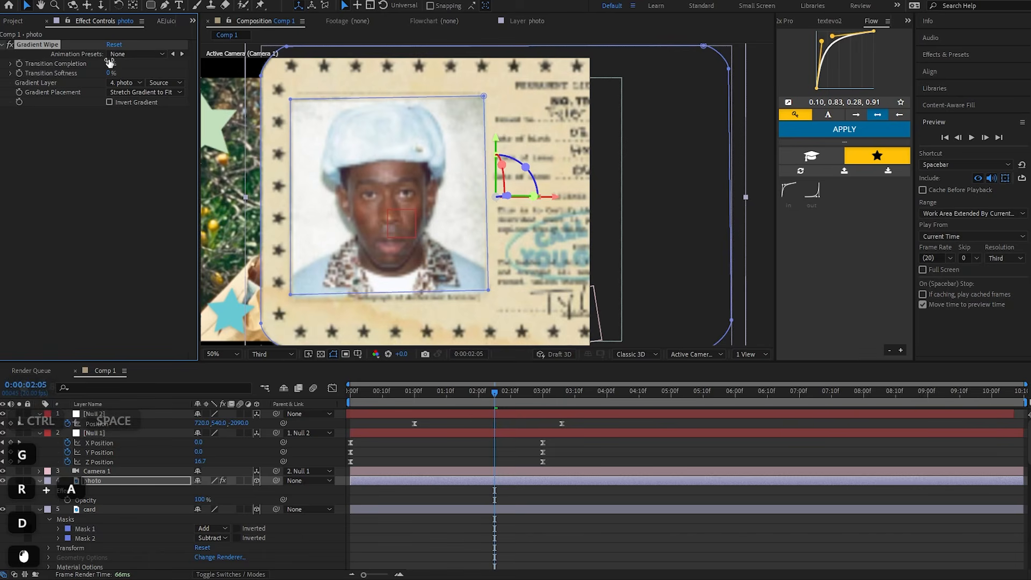
Set the Gradient Wipe's Transition Completion to 100% and keyframe it at 0:00:02:05
{"action": "left_click_drag", "start_coordinate": [109, 63], "coordinate": [214, 66]}
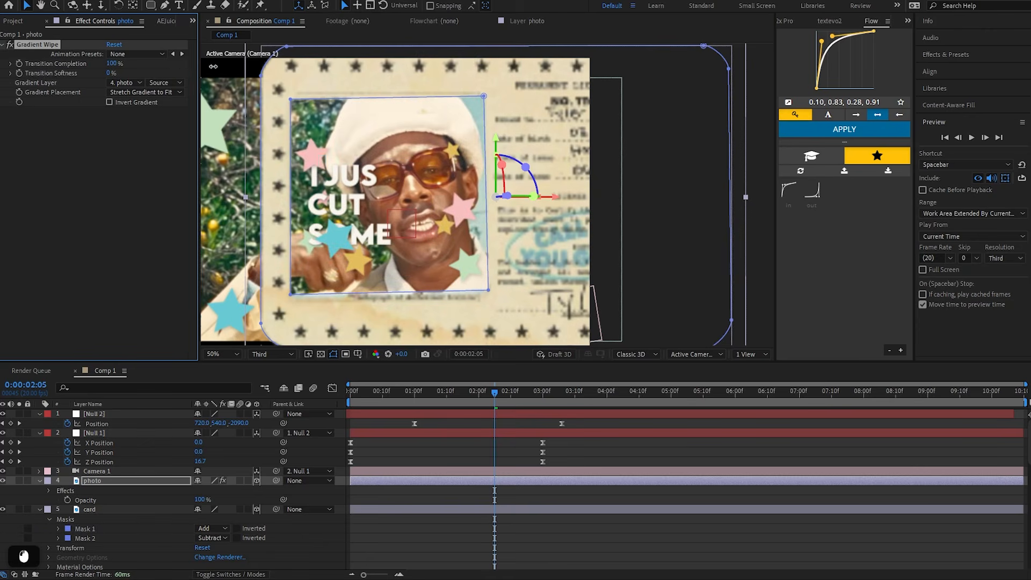
{"action": "key", "text": "ctrl+z"}
{"action": "left_click_drag", "start_coordinate": [111, 65], "coordinate": [198, 73]}
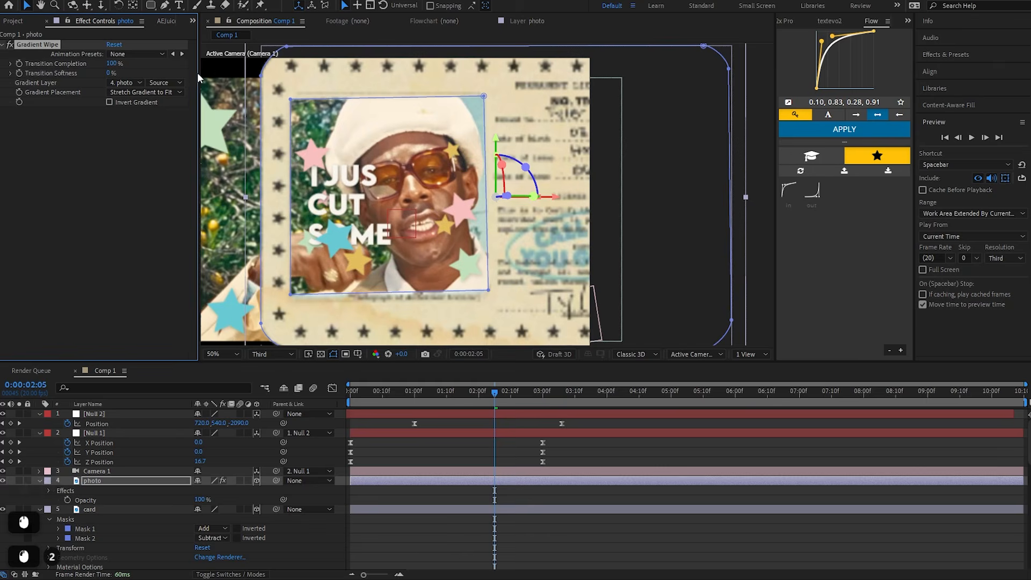
{"action": "left_click_drag", "start_coordinate": [112, 65], "coordinate": [134, 64]}
{"action": "left_click", "coordinate": [19, 64]}
Keyframe the Gradient Wipe's Transition Completion at 0% at 0:00:03:02
{"action": "left_click_drag", "start_coordinate": [497, 399], "coordinate": [550, 410]}
{"action": "key", "text": "ctrl+z"}
{"action": "key", "text": "ctrl+z"}
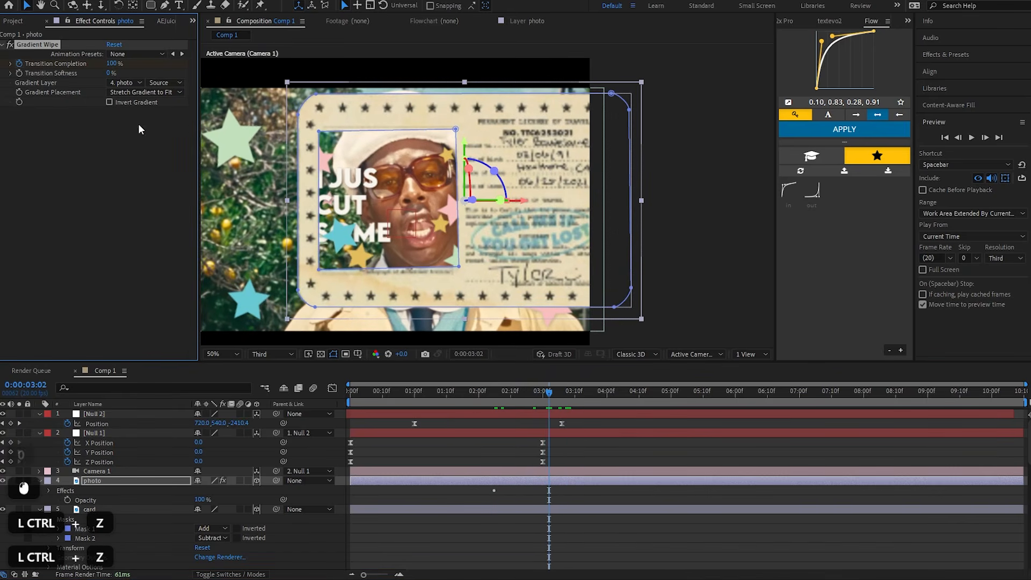
{"action": "left_click", "coordinate": [113, 64]}
{"action": "type", "text": "0"}
{"action": "left_click", "coordinate": [118, 145]}
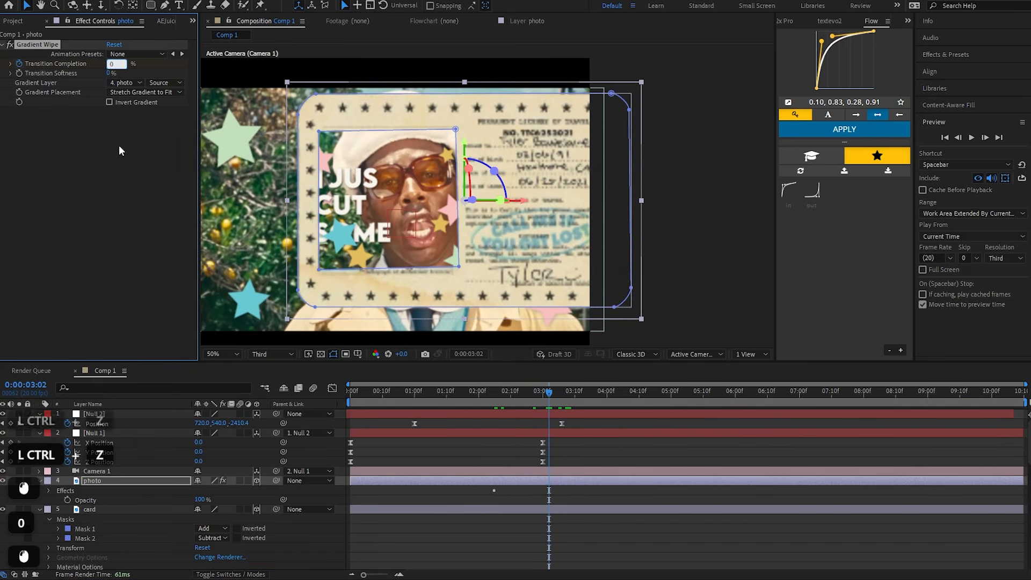
Play back the photo's gradient wipe, starting from about 0:00:02:07 and from 0:00:02:01
{"action": "left_click", "coordinate": [505, 400]}
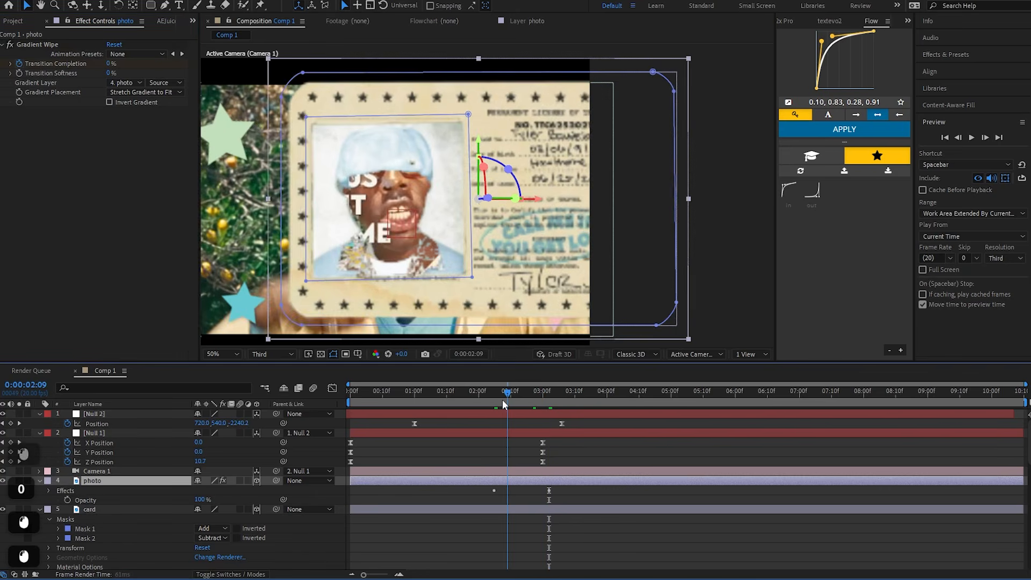
{"action": "key", "text": "space"}
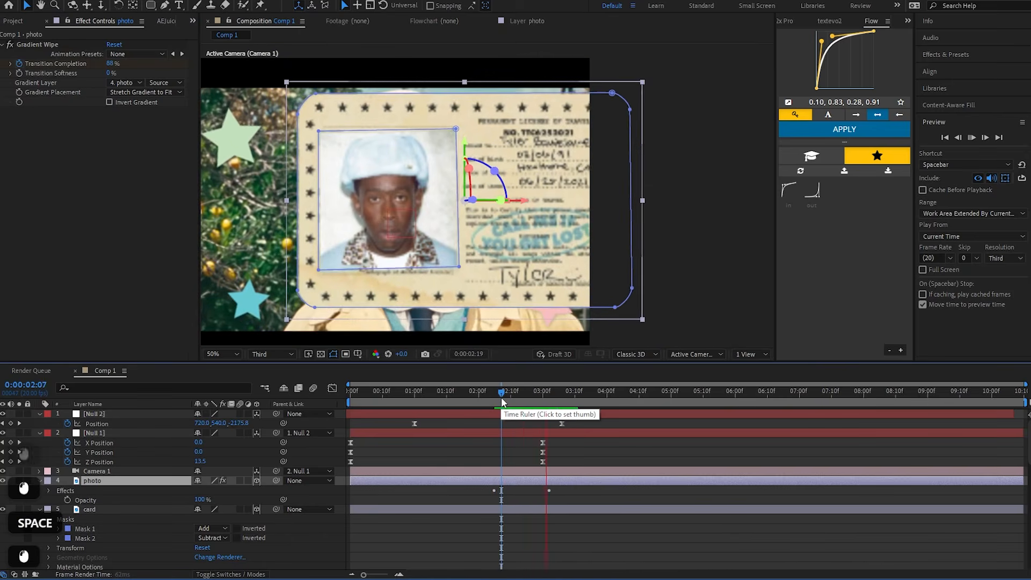
{"action": "left_click_drag", "start_coordinate": [502, 398], "coordinate": [482, 402]}
{"action": "key", "text": "space"}
{"action": "left_click", "coordinate": [483, 400]}
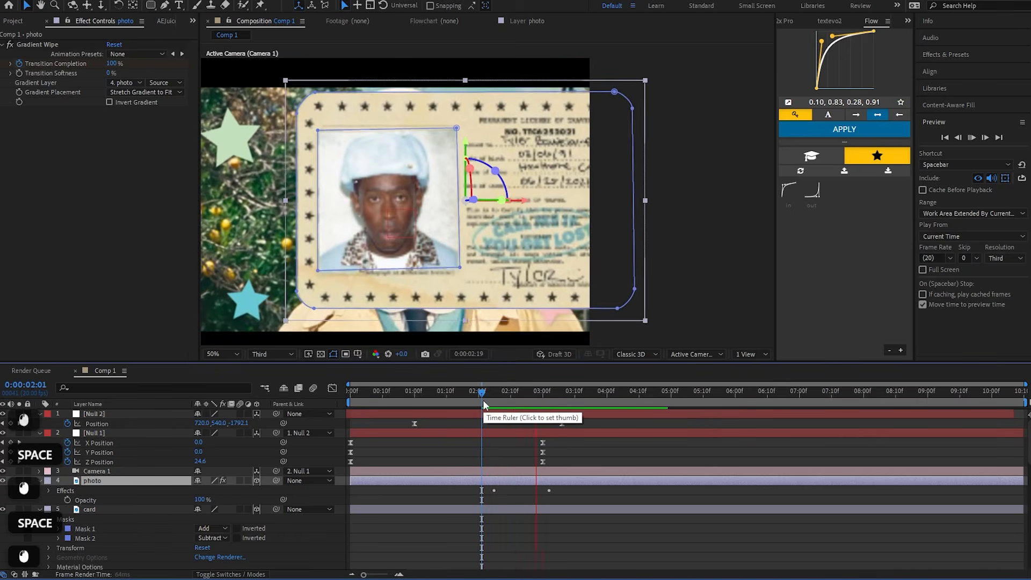
Move the photo's Transition Completion keyframes earlier to about 0:00:02:00 and 0:00:02:09, and preview the faster wipe
{"action": "key", "text": "u"}
{"action": "left_click", "coordinate": [480, 492]}
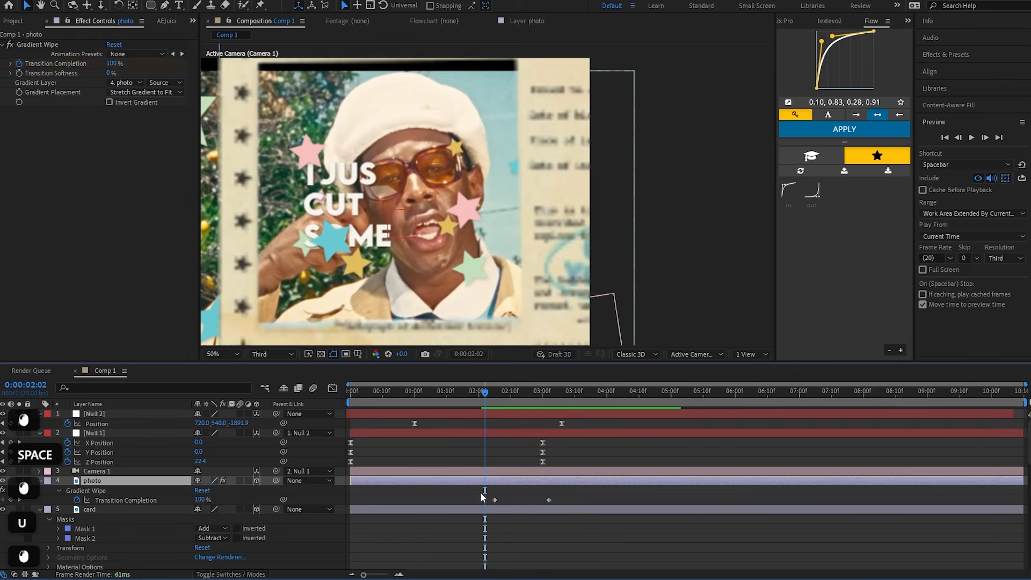
{"action": "left_click_drag", "start_coordinate": [480, 492], "coordinate": [511, 500]}
{"action": "left_click", "coordinate": [463, 404]}
{"action": "key", "text": "space"}
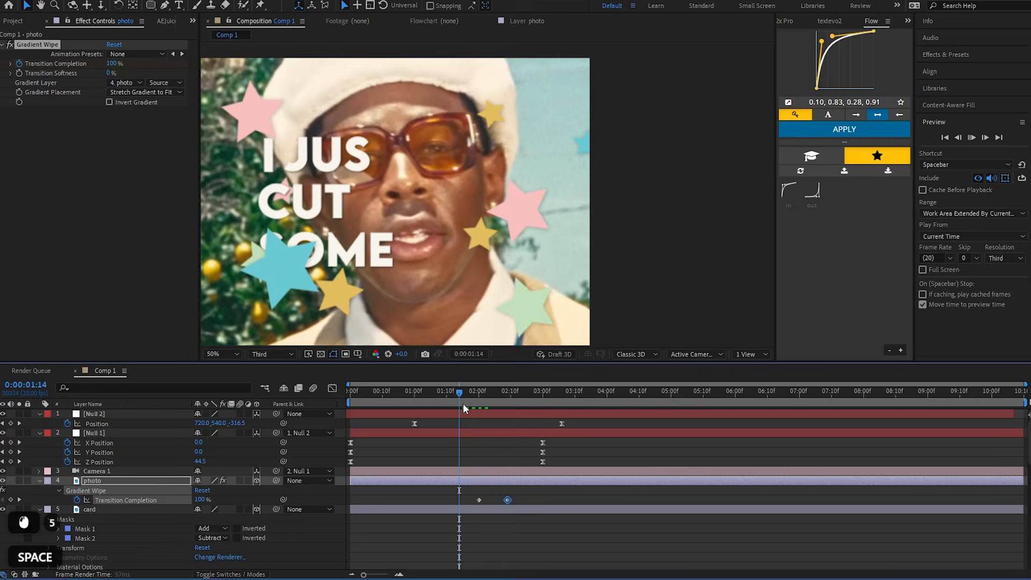
{"action": "left_click_drag", "start_coordinate": [462, 396], "coordinate": [485, 392]}
{"action": "key", "text": "space"}
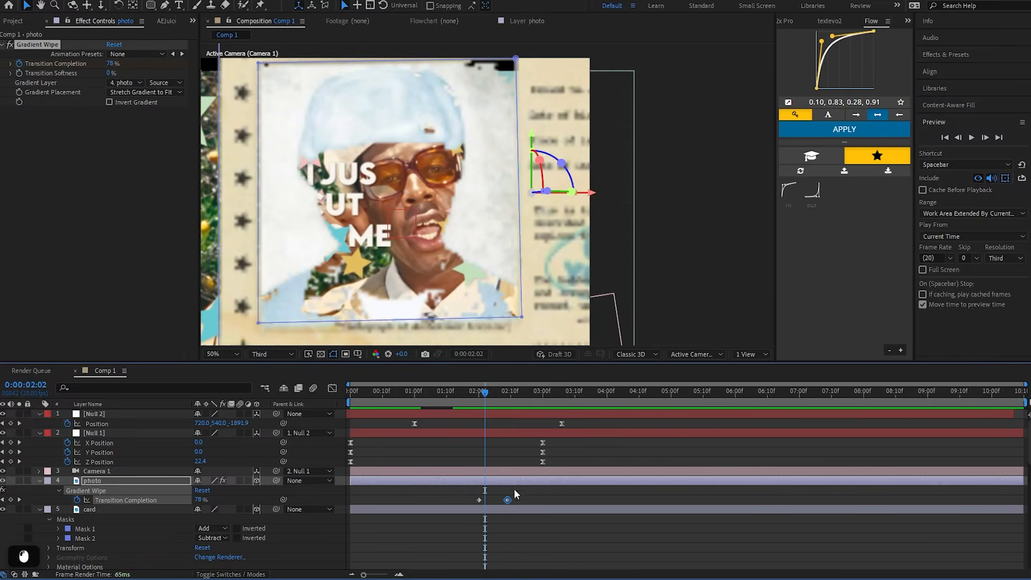
Set the Gradient Wipe's Transition Softness to 24%, judging the softened edges at Full resolution
{"action": "left_click", "coordinate": [257, 354]}
{"action": "left_click", "coordinate": [263, 377]}
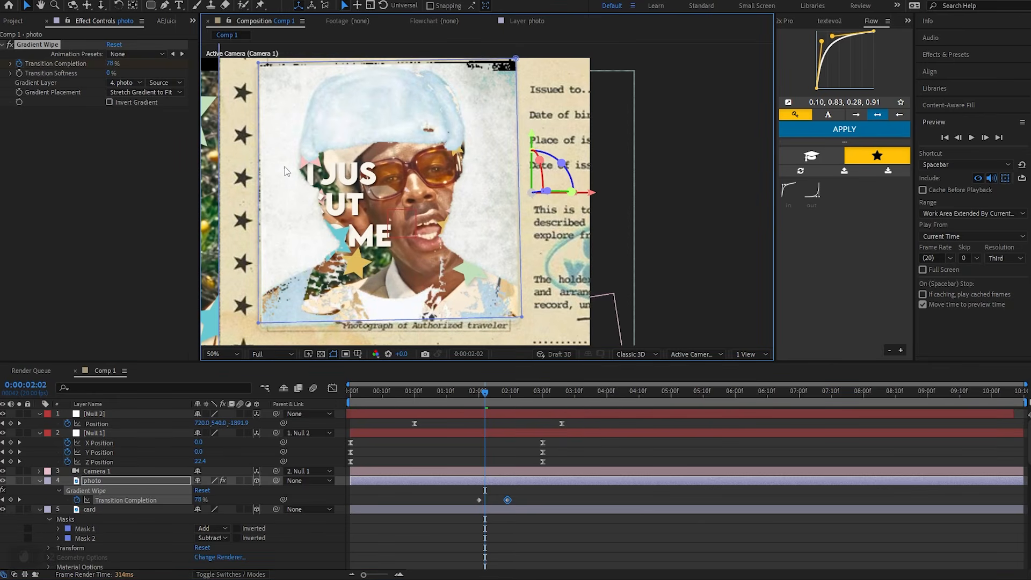
{"action": "left_click_drag", "start_coordinate": [108, 74], "coordinate": [119, 73]}
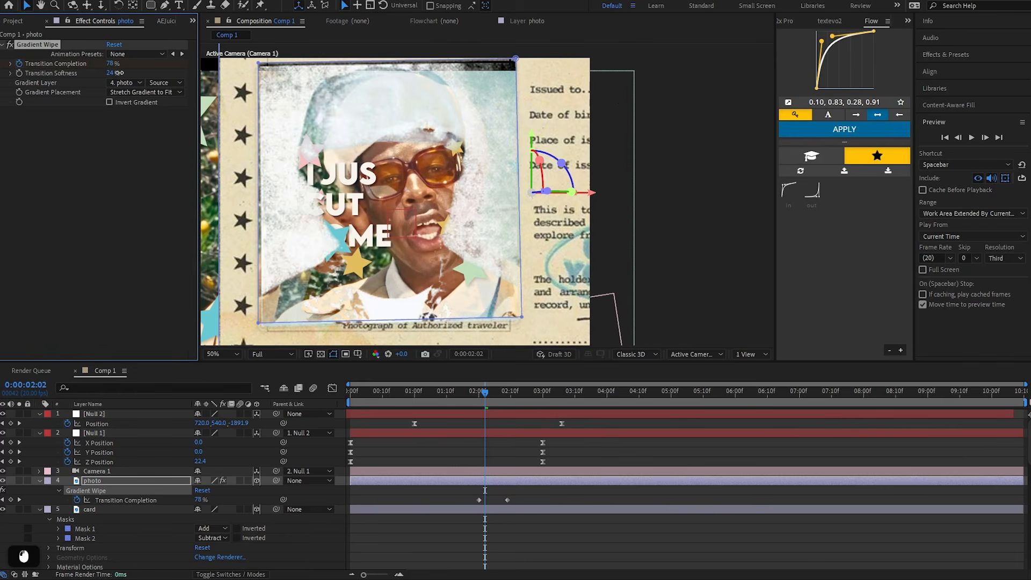
{"action": "left_click", "coordinate": [111, 73]}
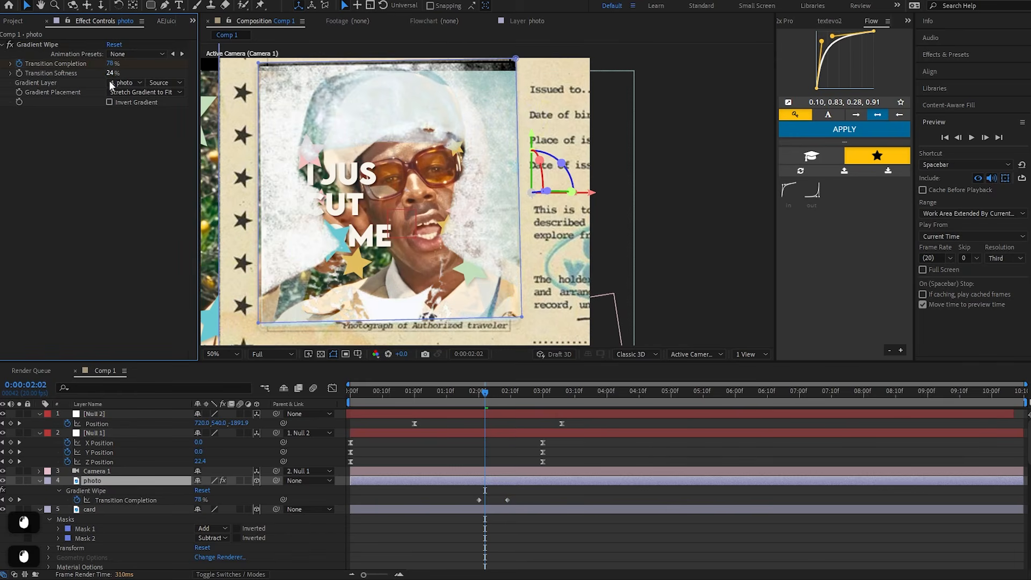
{"action": "left_click", "coordinate": [488, 397]}
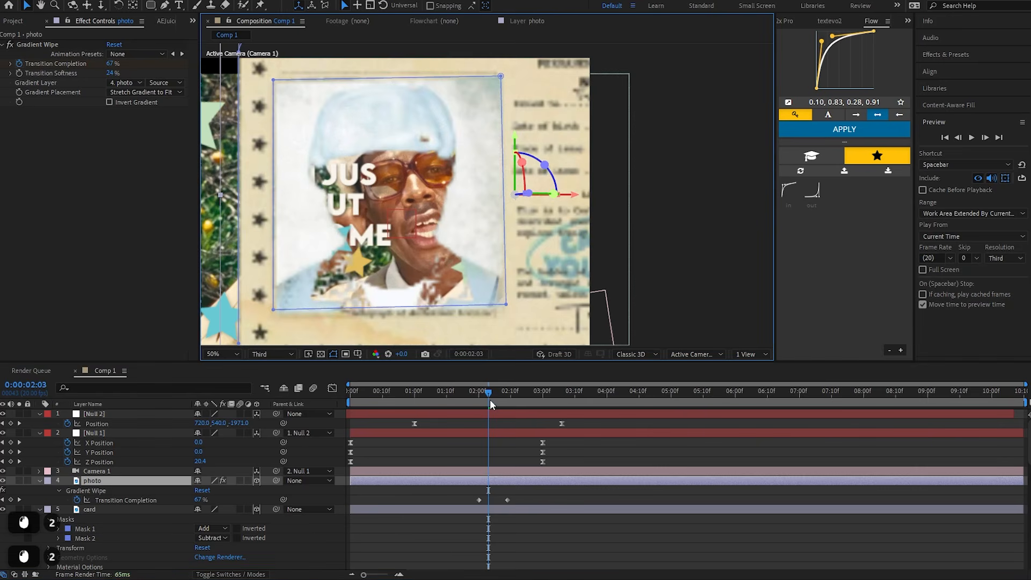
Retime the photo's Transition Completion keyframes to about 0:00:01:16 and 0:00:02:08, checking the wipe in playback
{"action": "left_click_drag", "start_coordinate": [490, 398], "coordinate": [457, 401]}
{"action": "key", "text": "space"}
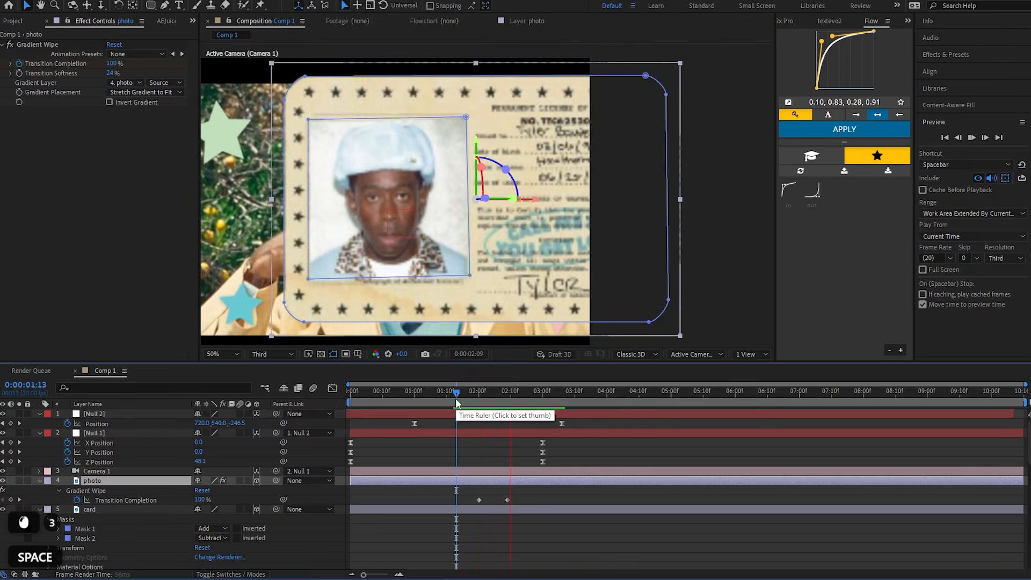
{"action": "key", "text": "space"}
{"action": "left_click_drag", "start_coordinate": [507, 500], "coordinate": [517, 500]}
{"action": "left_click_drag", "start_coordinate": [457, 396], "coordinate": [485, 397]}
{"action": "left_click", "coordinate": [444, 398]}
{"action": "key", "text": "space"}
{"action": "left_click_drag", "start_coordinate": [471, 493], "coordinate": [524, 506]}
{"action": "left_click_drag", "start_coordinate": [517, 500], "coordinate": [504, 501]}
{"action": "left_click", "coordinate": [497, 517]}
{"action": "key", "text": "space"}
{"action": "key", "text": "space"}
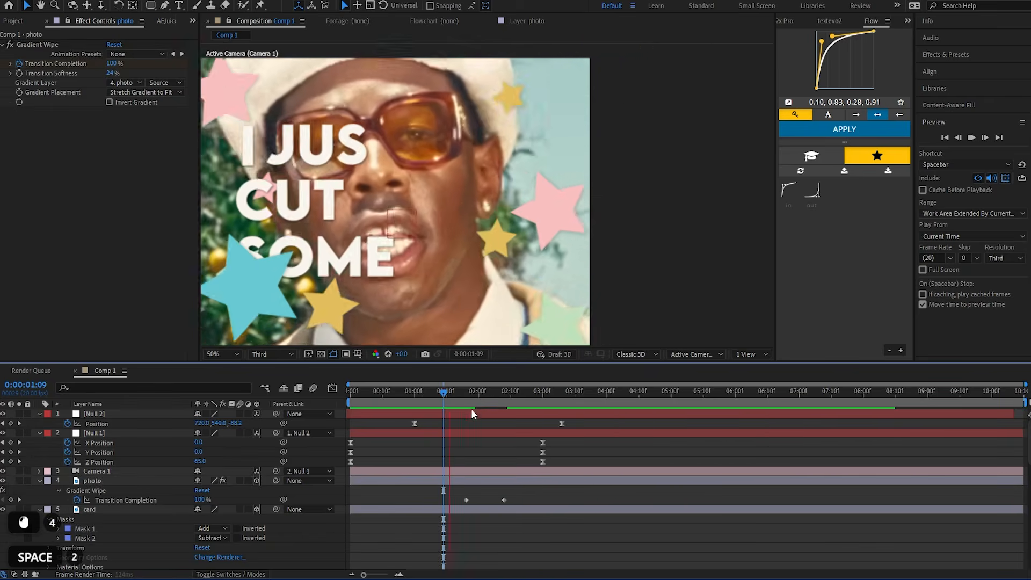
Play back the pull-back and photo wipe from several start points, including 0:00:01:12, and scrub through to 0:00:03:00
{"action": "left_click", "coordinate": [482, 398]}
{"action": "key", "text": "space"}
{"action": "left_click", "coordinate": [468, 396]}
{"action": "key", "text": "space"}
{"action": "left_click", "coordinate": [411, 396]}
{"action": "key", "text": "space"}
{"action": "left_click", "coordinate": [452, 396]}
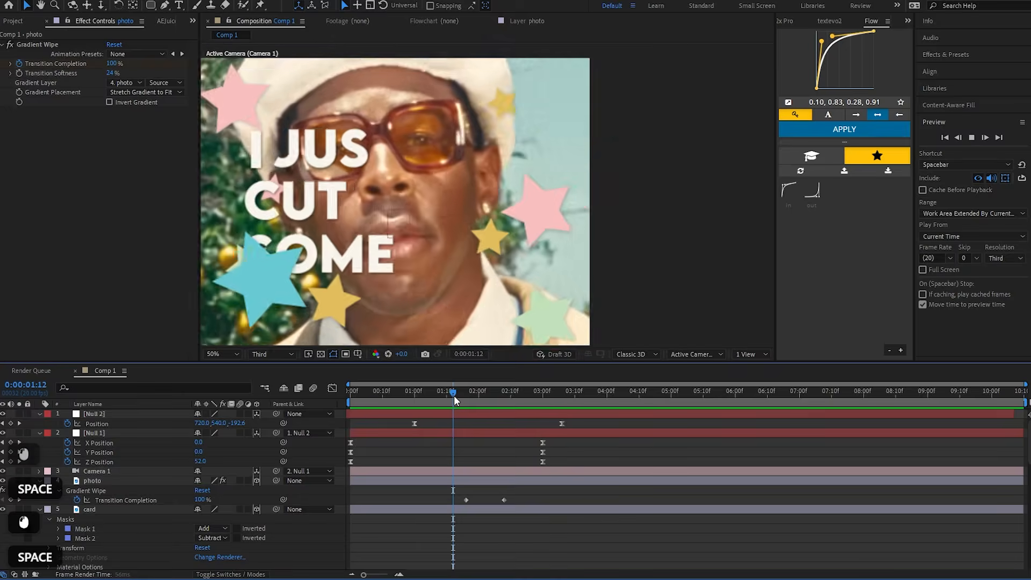
{"action": "left_click_drag", "start_coordinate": [395, 109], "coordinate": [431, 119]}
{"action": "key", "text": "space"}
{"action": "left_click", "coordinate": [454, 395]}
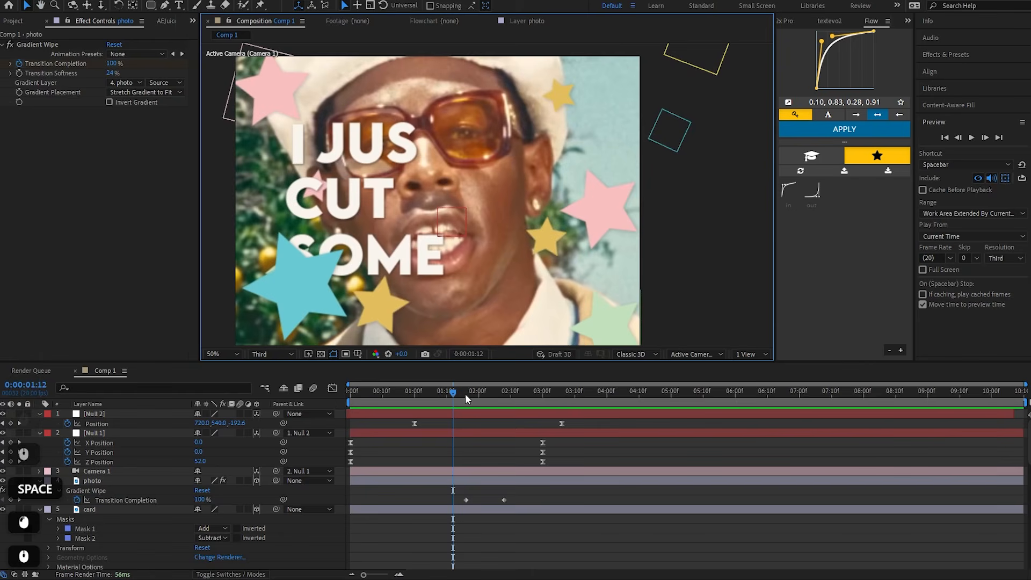
{"action": "left_click_drag", "start_coordinate": [465, 395], "coordinate": [543, 402]}
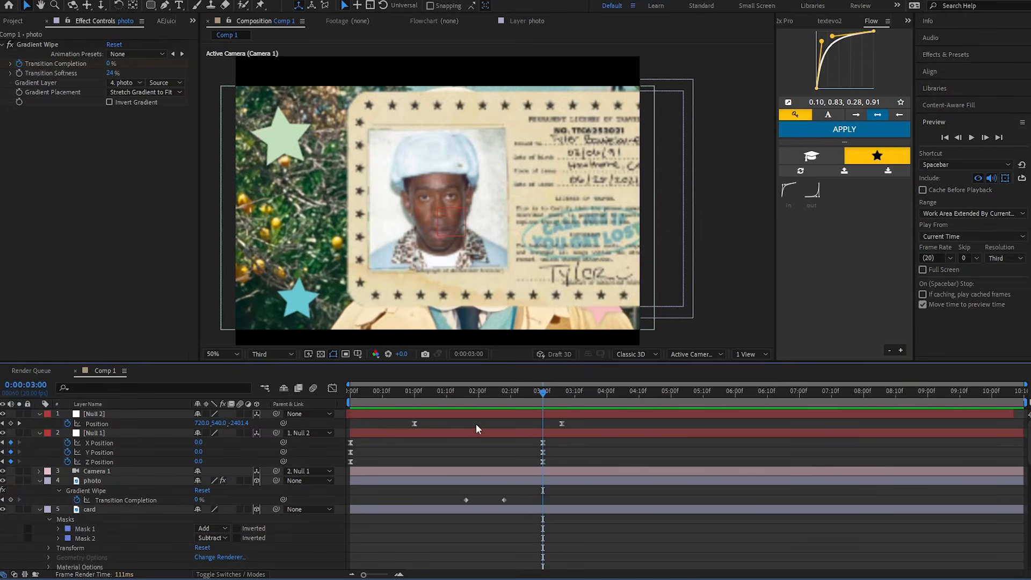
Add a new null object, parent Null 2 to it, and make the new null a 3D layer
{"action": "left_click", "coordinate": [524, 391]}
{"action": "left_click", "coordinate": [452, 414]}
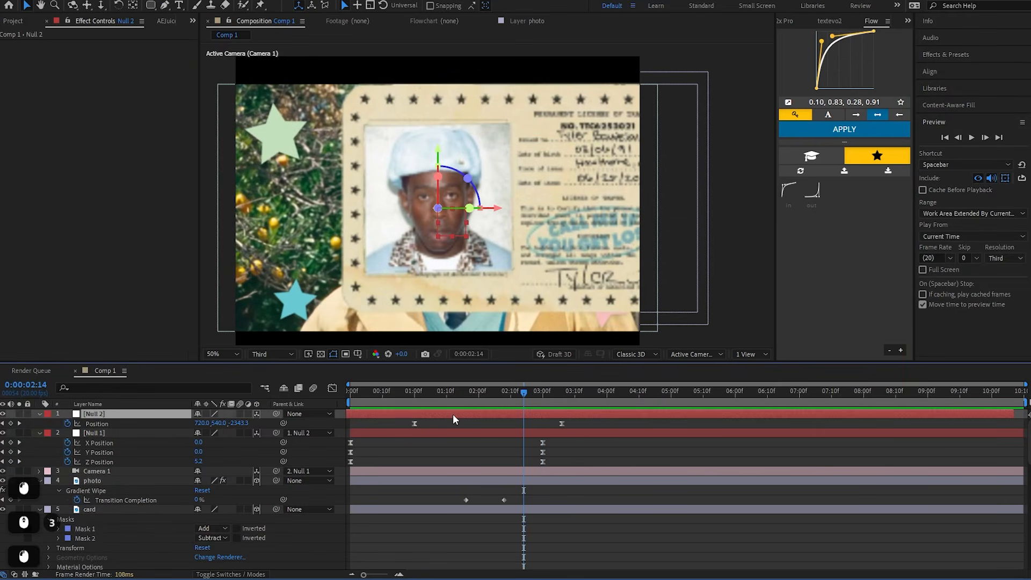
{"action": "right_click", "coordinate": [208, 117]}
{"action": "mouse_move", "coordinate": [242, 127]}
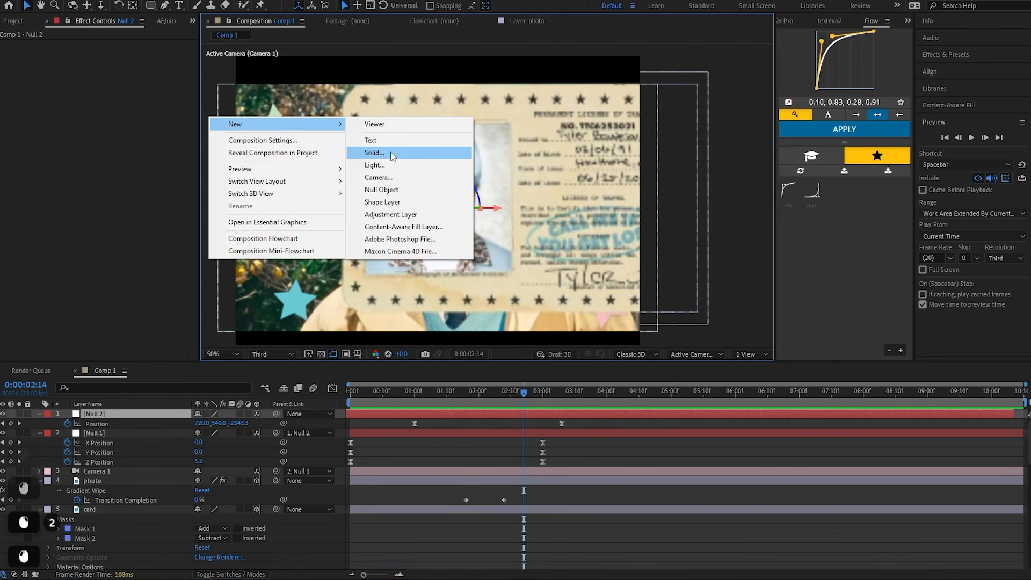
{"action": "left_click", "coordinate": [395, 192]}
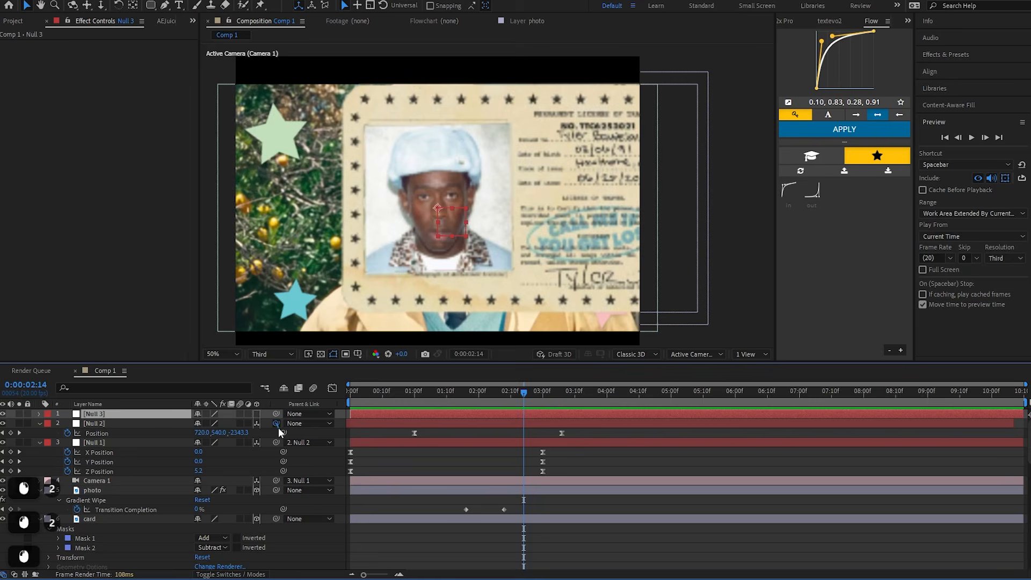
{"action": "left_click_drag", "start_coordinate": [276, 424], "coordinate": [95, 416]}
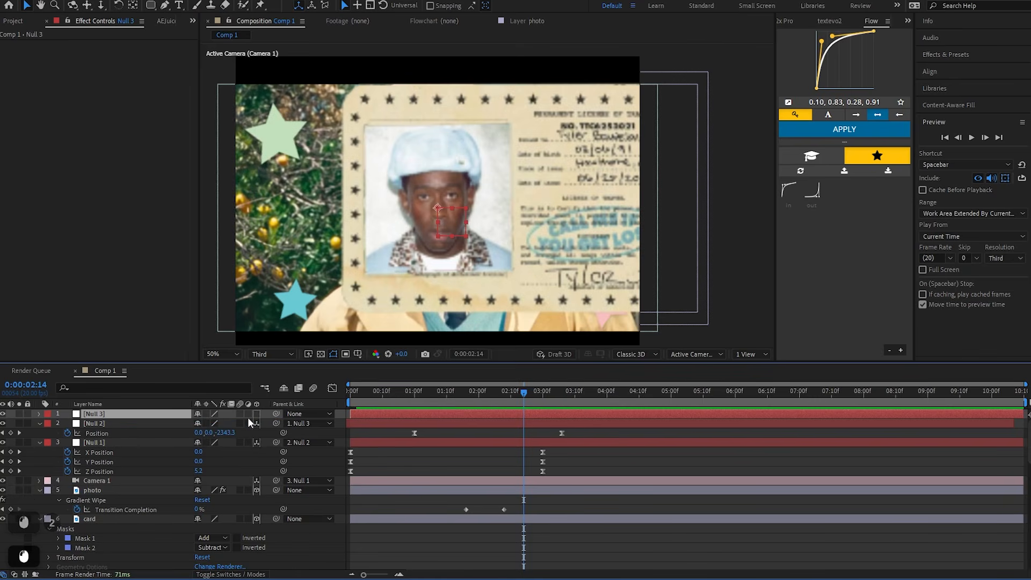
{"action": "left_click", "coordinate": [259, 414]}
Keyframe Null 3's Position at 720, 540, 0 at about 0:00:01:15, and preview the move from about 0:00:02:07
{"action": "key", "text": "p"}
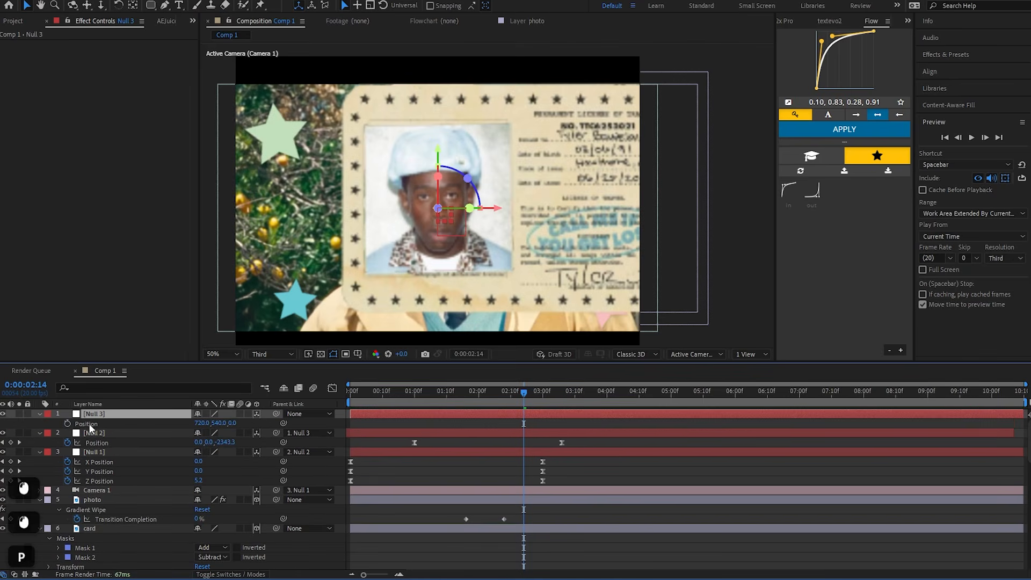
{"action": "left_click", "coordinate": [67, 424]}
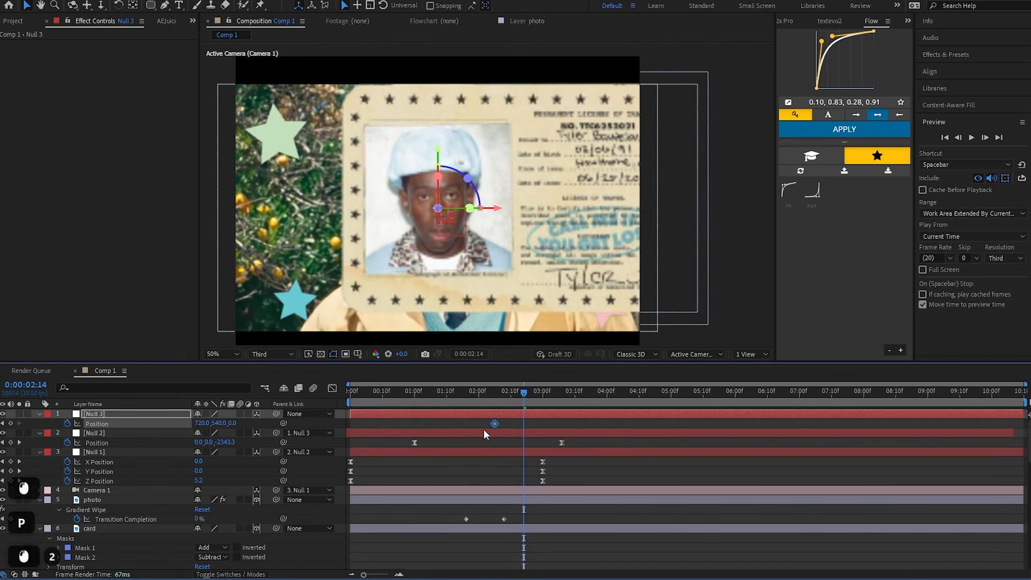
{"action": "left_click_drag", "start_coordinate": [484, 430], "coordinate": [451, 429]}
{"action": "left_click", "coordinate": [501, 398]}
{"action": "key", "text": "space"}
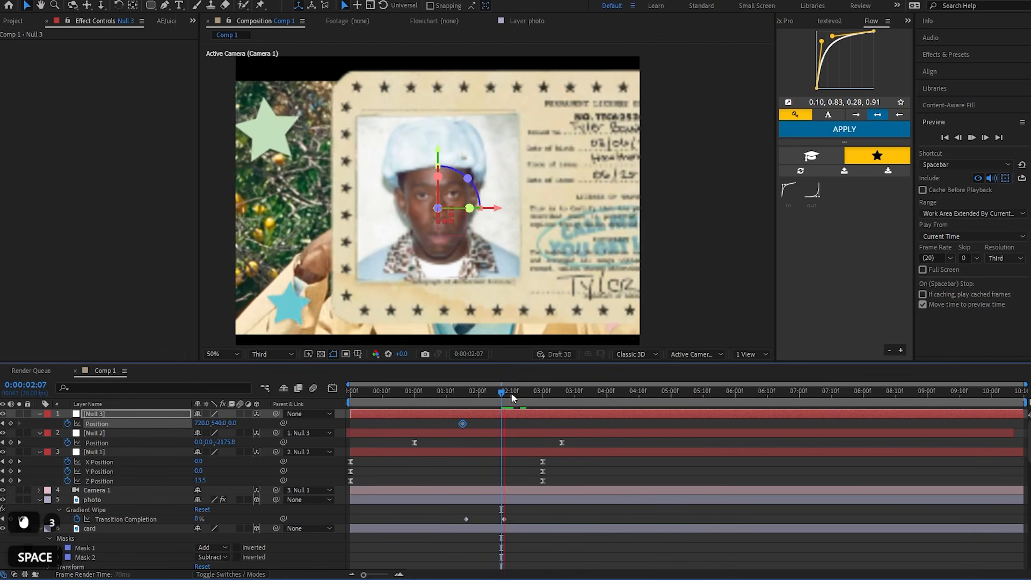
{"action": "left_click_drag", "start_coordinate": [502, 393], "coordinate": [515, 396]}
{"action": "key", "text": "space"}
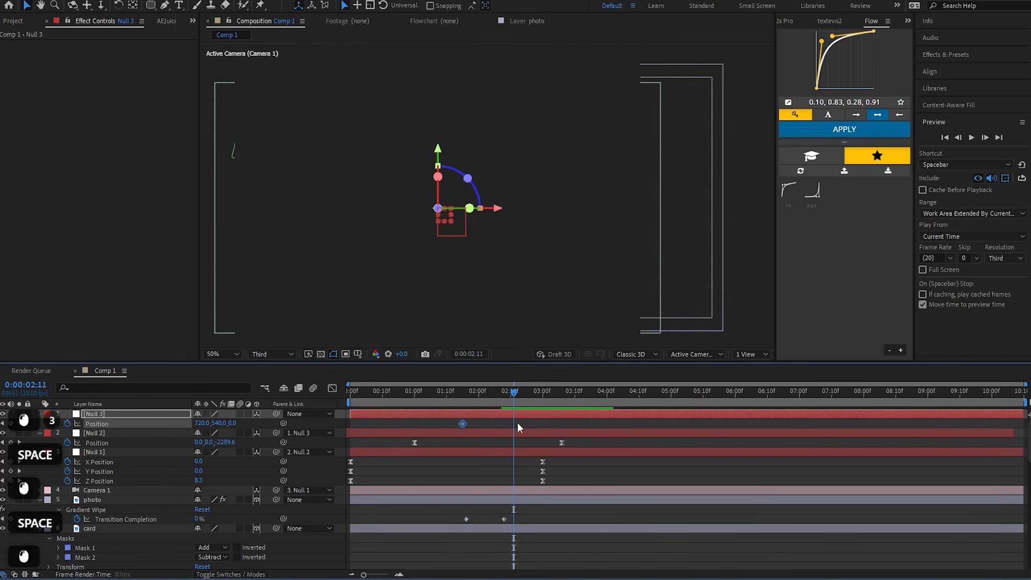
Keyframe Null 3's Position at 874, 319, 47 at 0:00:02:11 to reframe the licence card
{"action": "left_click", "coordinate": [514, 428]}
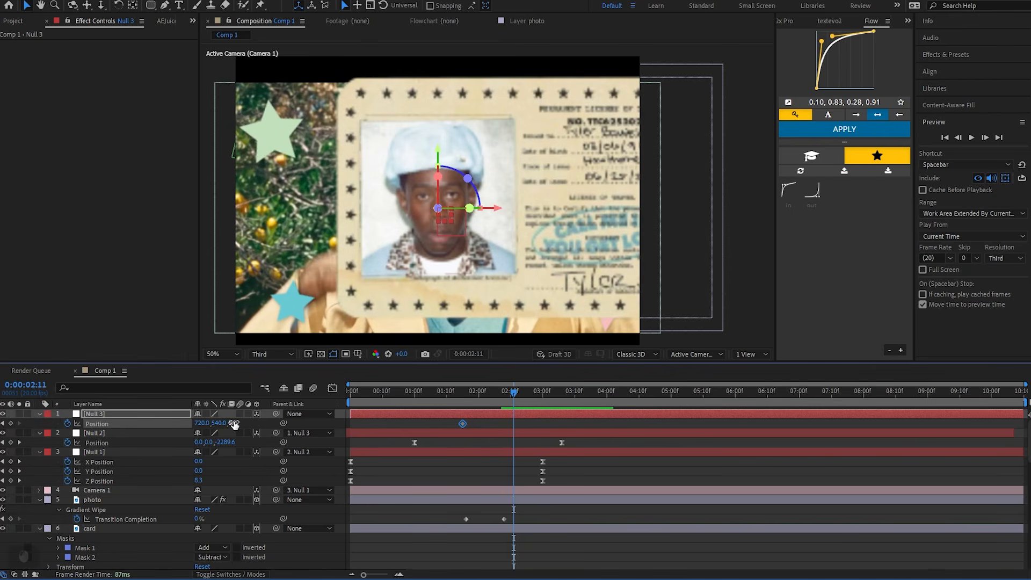
{"action": "left_click_drag", "start_coordinate": [233, 424], "coordinate": [138, 427]}
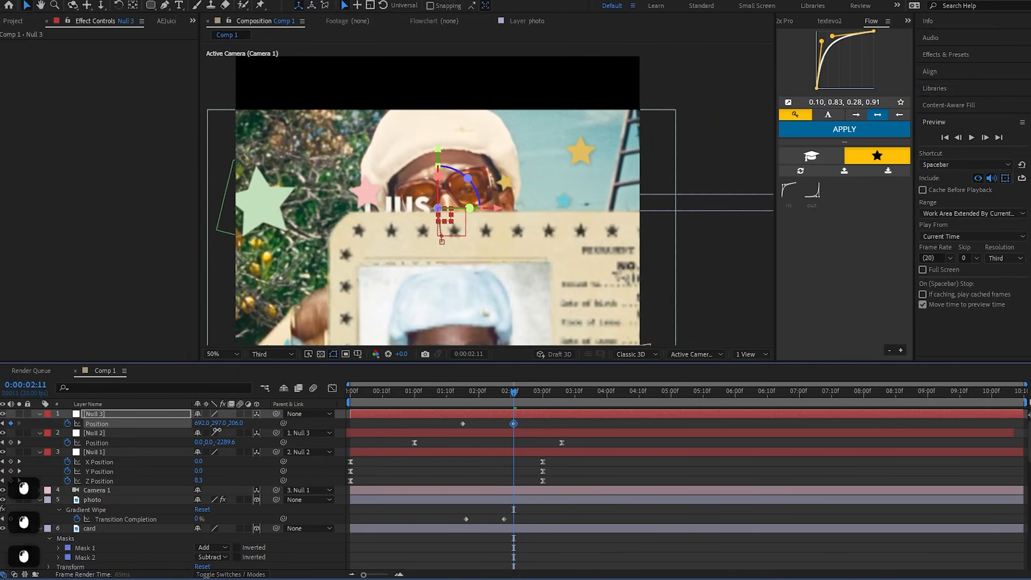
{"action": "left_click_drag", "start_coordinate": [251, 430], "coordinate": [288, 430]}
{"action": "left_click_drag", "start_coordinate": [478, 259], "coordinate": [465, 206]}
{"action": "mouse_move", "coordinate": [229, 427]}
{"action": "left_mouse_down"}
{"action": "mouse_move", "coordinate": [152, 430]}
{"action": "mouse_move", "coordinate": [237, 429]}
{"action": "left_mouse_up"}
{"action": "left_click_drag", "start_coordinate": [207, 427], "coordinate": [201, 427]}
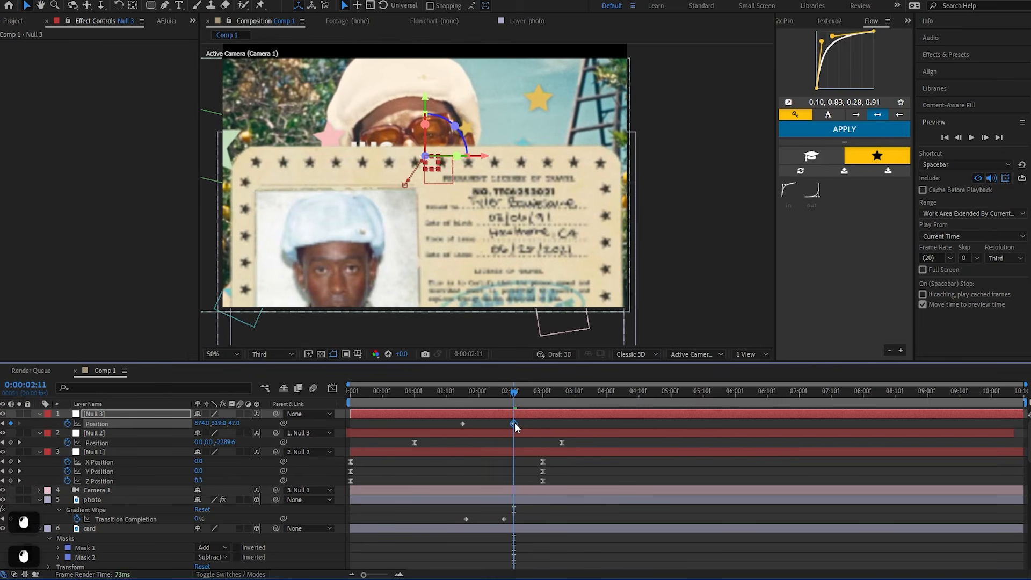
Move Null 3's end Position keyframe to 0:00:03:12, and ease both keyframes into a speed curve with a sharp central peak
{"action": "left_click_drag", "start_coordinate": [513, 424], "coordinate": [439, 428]}
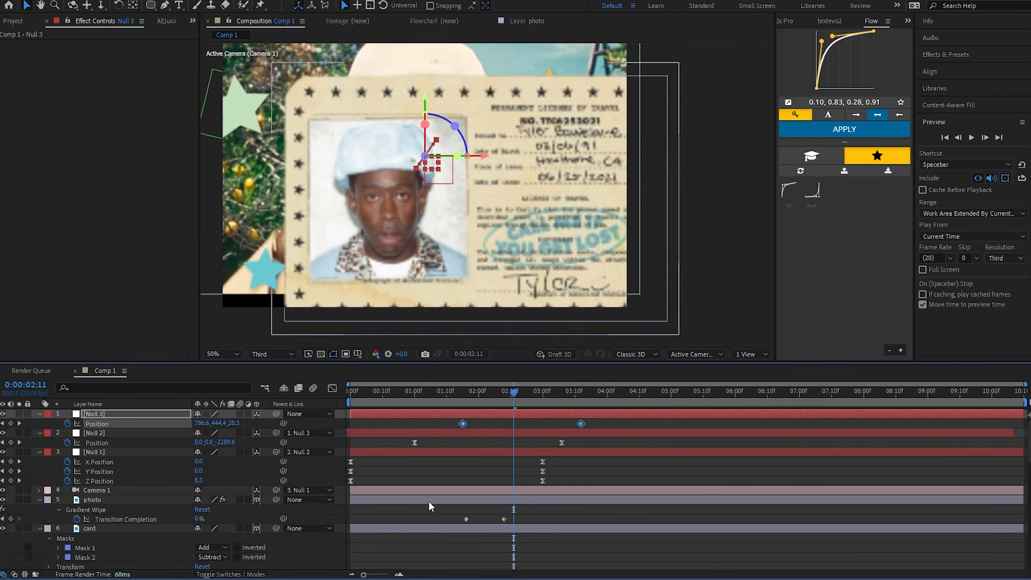
{"action": "key", "text": "F9"}
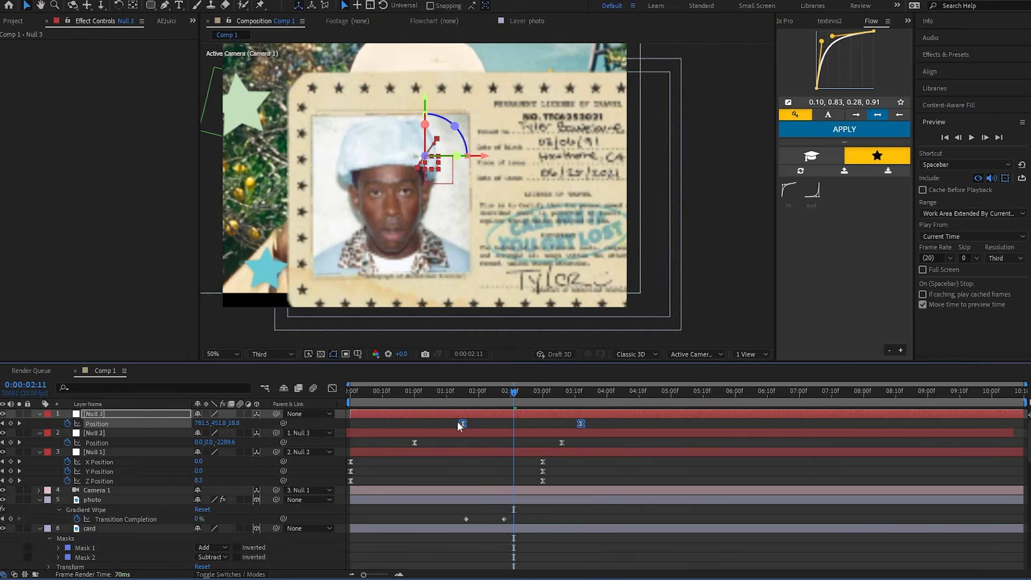
{"action": "left_click", "coordinate": [332, 388]}
{"action": "left_click_drag", "start_coordinate": [417, 482], "coordinate": [527, 543]}
Play back Null 3's eased camera move from before its first keyframe and again from around 0:00:02:12
{"action": "left_click", "coordinate": [453, 398]}
{"action": "key", "text": "space"}
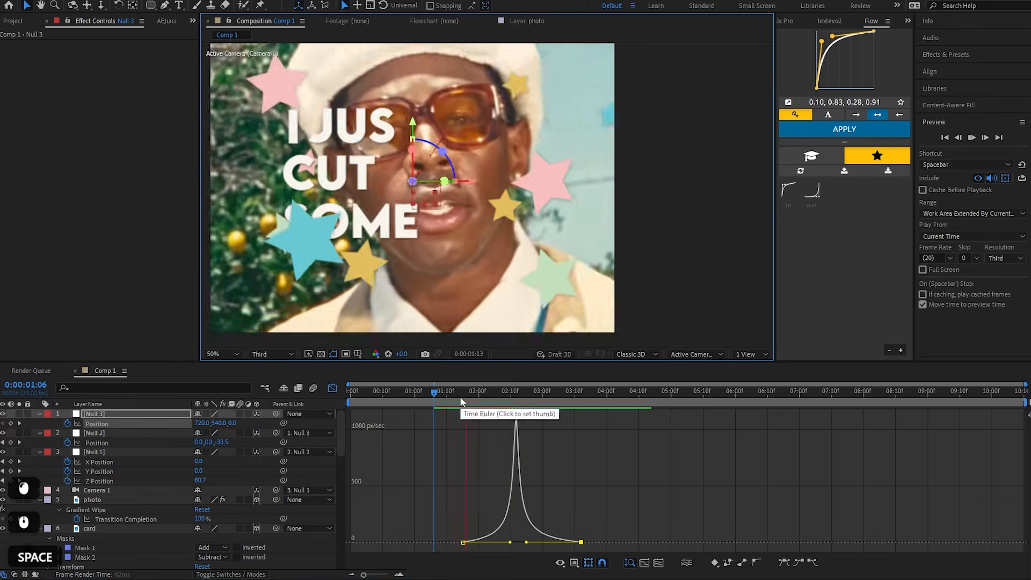
{"action": "left_click", "coordinate": [525, 398]}
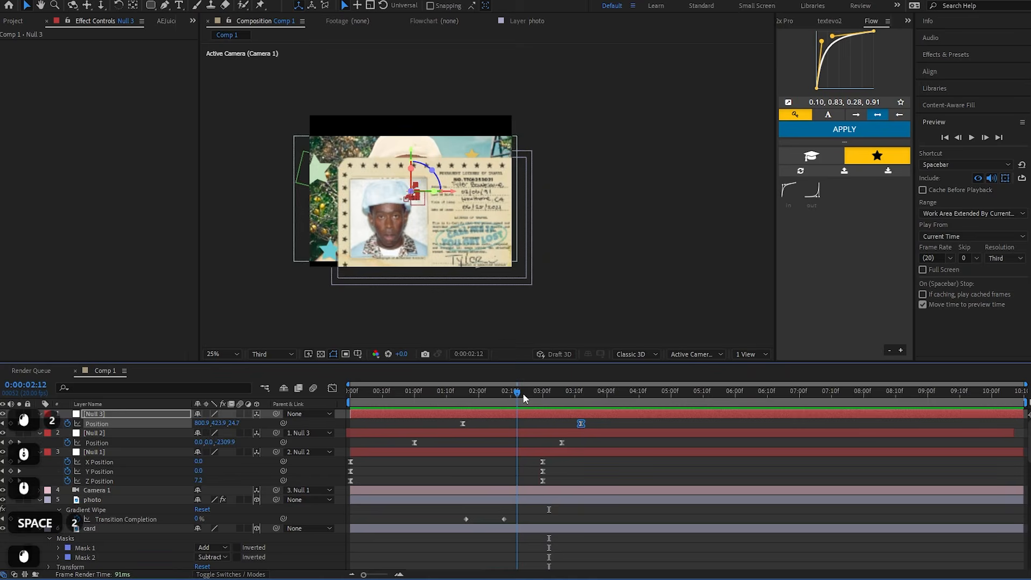
{"action": "key", "text": "space"}
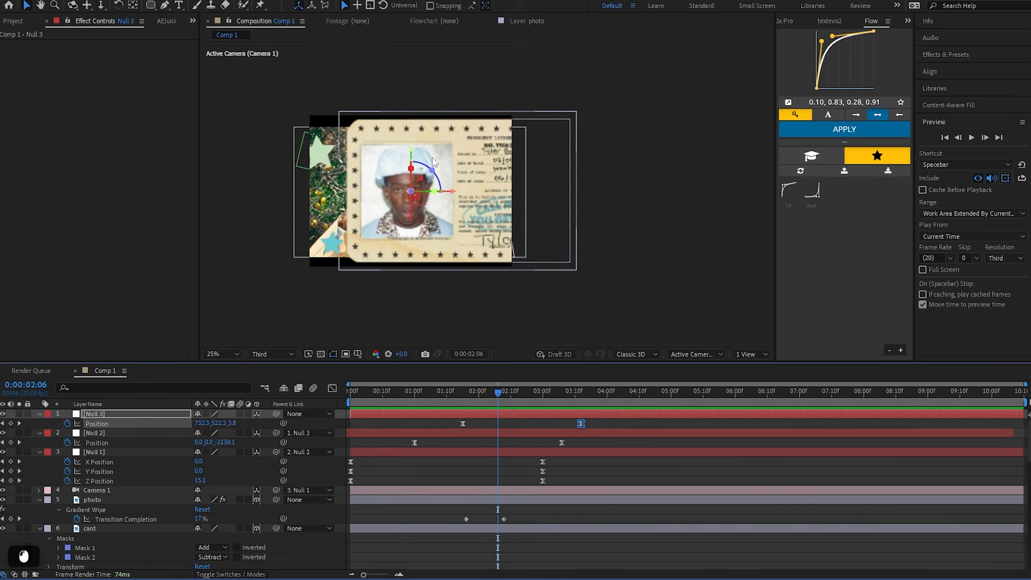
Scale the photo and card layers down together to 95.6%
{"action": "left_click", "coordinate": [488, 507]}
{"action": "left_click", "coordinate": [496, 499]}
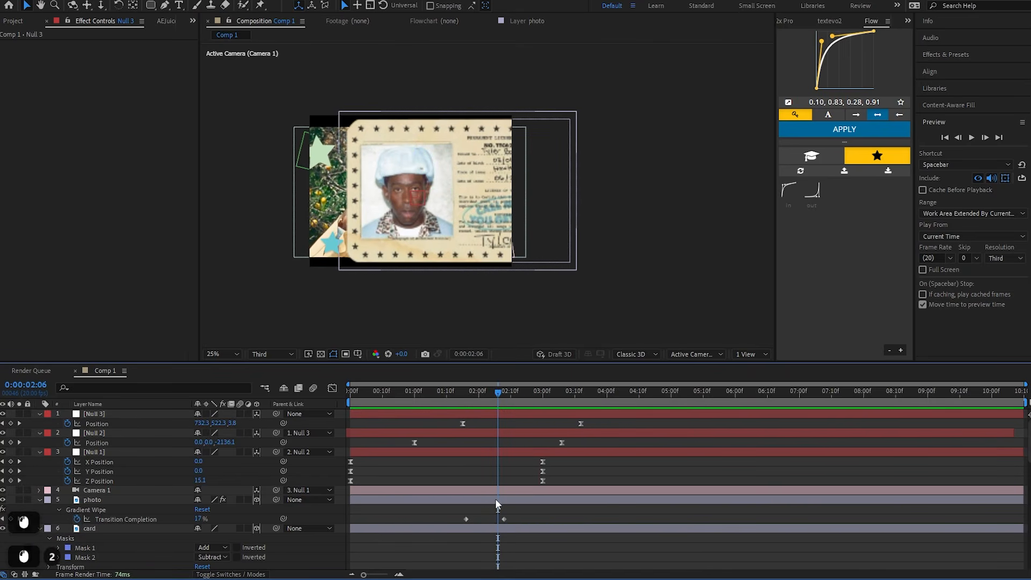
{"action": "key", "text": "s"}
{"action": "left_click_drag", "start_coordinate": [242, 509], "coordinate": [238, 511]}
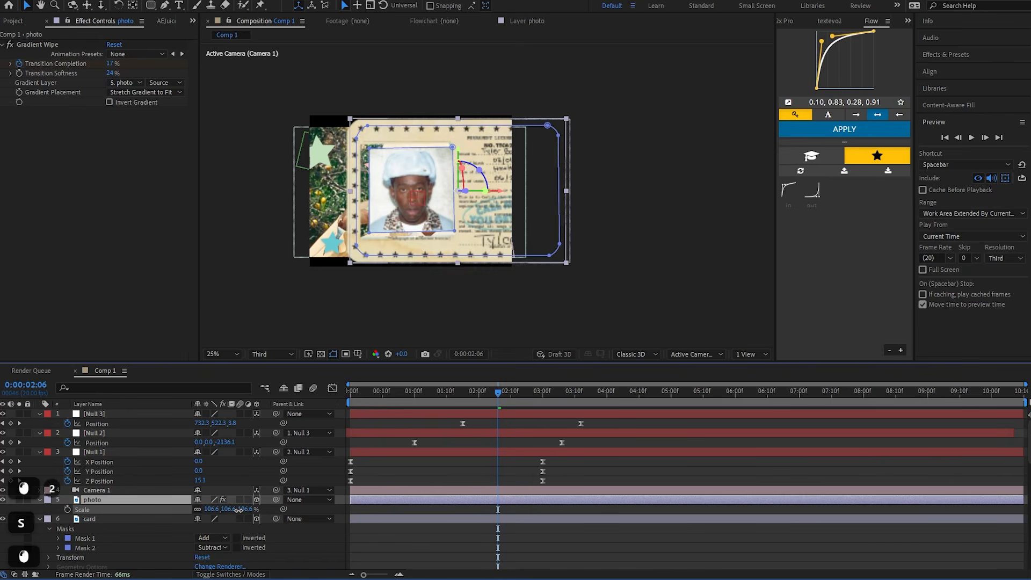
{"action": "key", "text": "ctrl+z"}
{"action": "left_click", "coordinate": [452, 518], "text": "shift"}
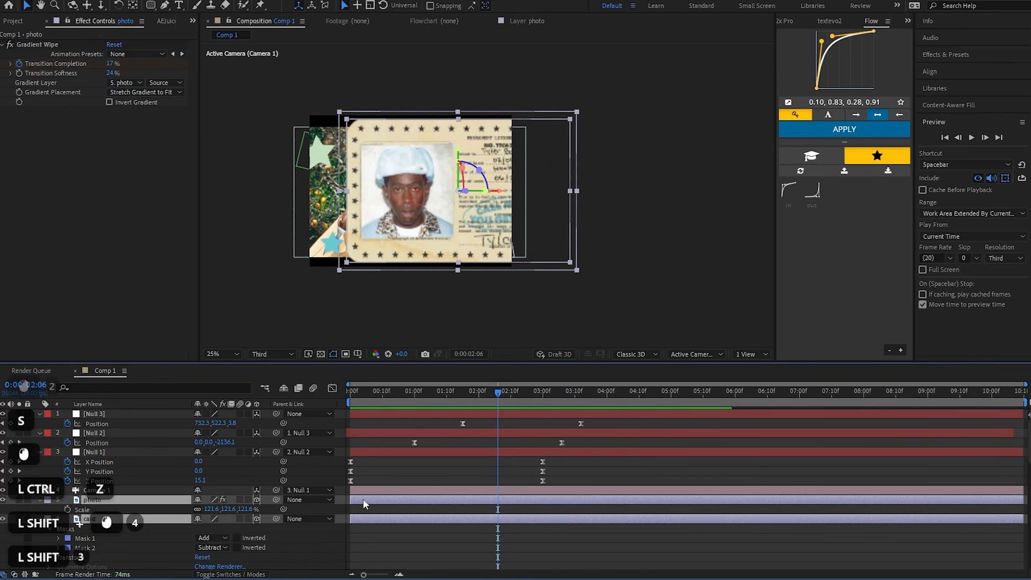
{"action": "key", "text": "s"}
{"action": "left_click_drag", "start_coordinate": [239, 509], "coordinate": [210, 510]}
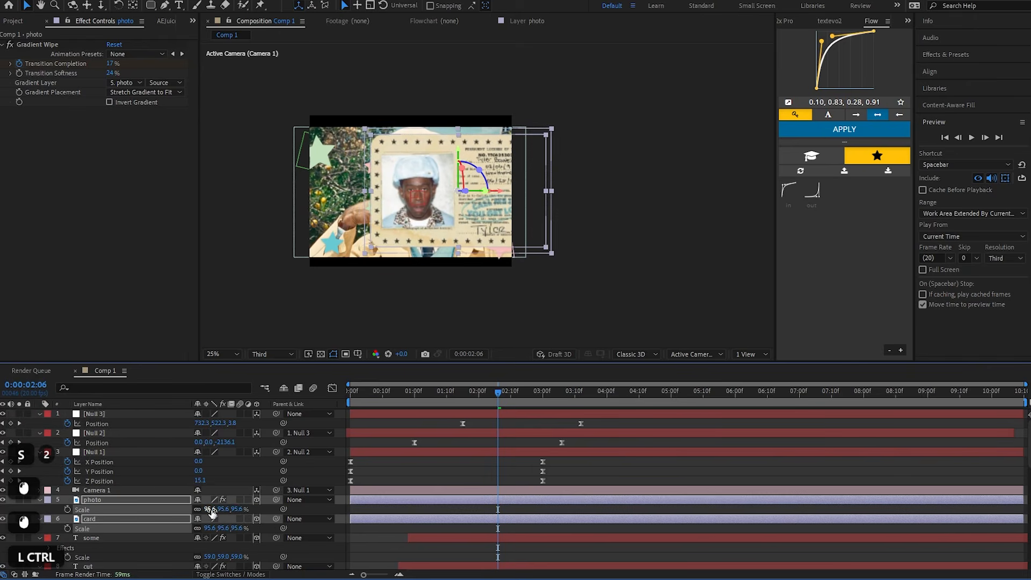
{"action": "left_click", "coordinate": [514, 508]}
Preview the resized card's camera move from about 0:00:01:16 and scrub to Null 3's end keyframe at 0:00:03:12
{"action": "key", "text": "space"}
{"action": "left_click_drag", "start_coordinate": [507, 393], "coordinate": [466, 396]}
{"action": "key", "text": "space"}
{"action": "left_click", "coordinate": [479, 396]}
{"action": "key", "text": "space"}
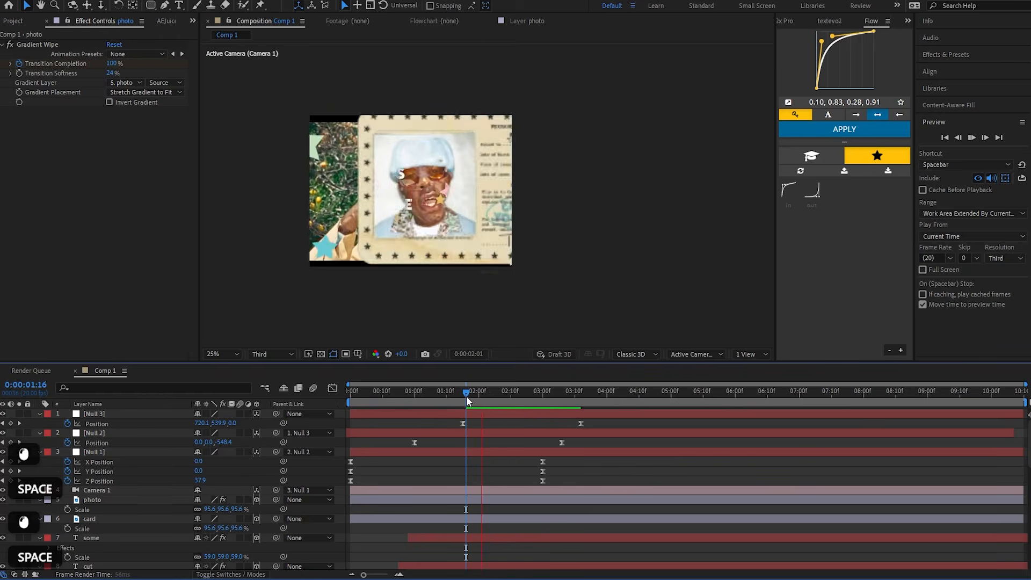
{"action": "left_click", "coordinate": [514, 397]}
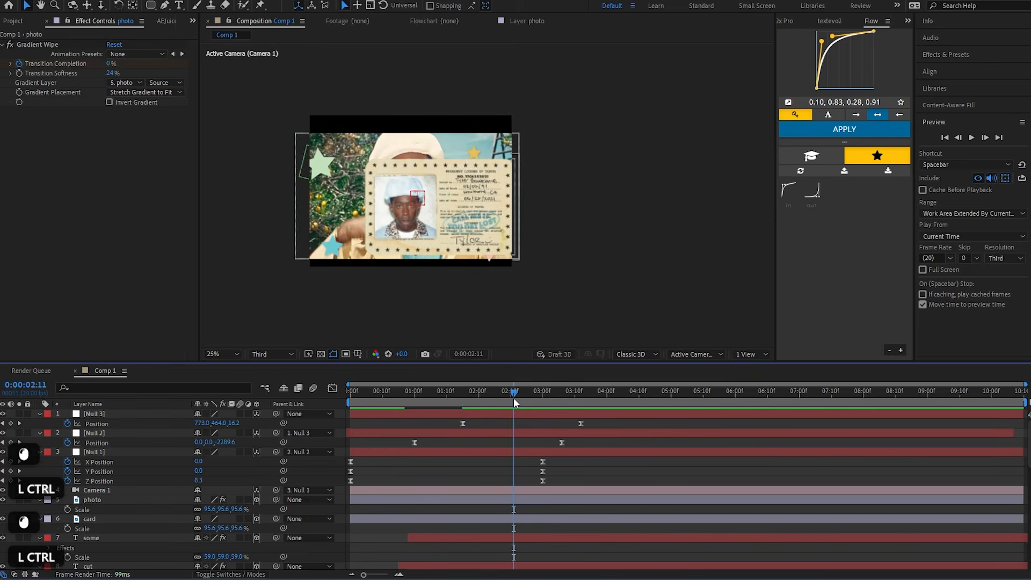
{"action": "left_click_drag", "start_coordinate": [518, 403], "coordinate": [581, 399]}
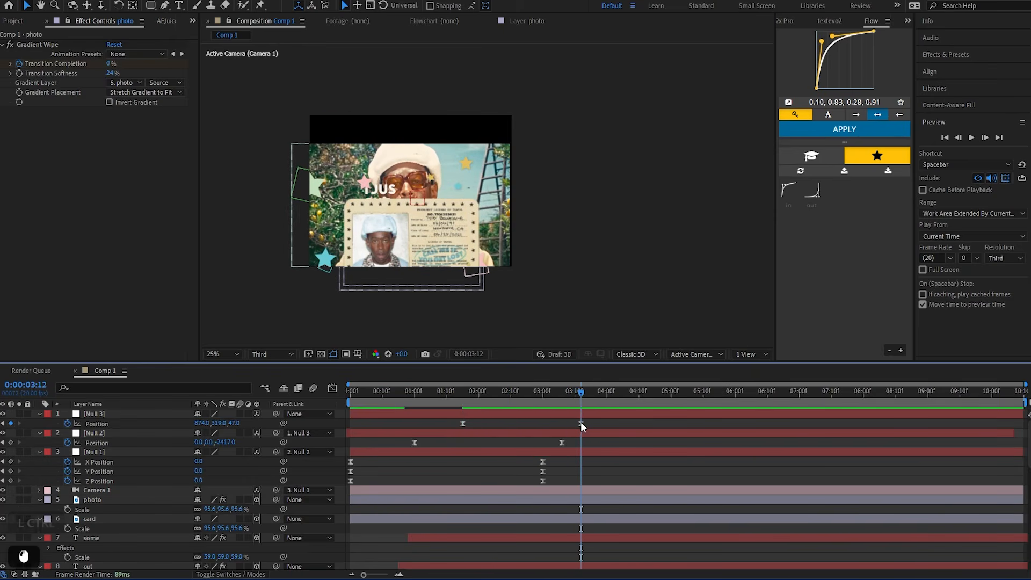
{"action": "left_click", "coordinate": [581, 424]}
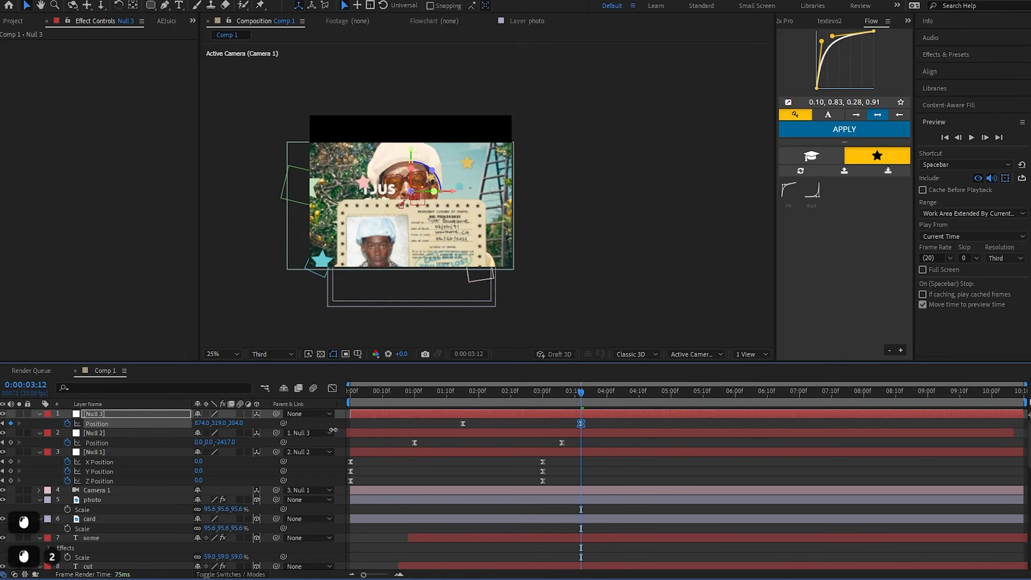
{"action": "scroll", "coordinate": [451, 170], "scroll_direction": "up", "scroll_amount": 2}
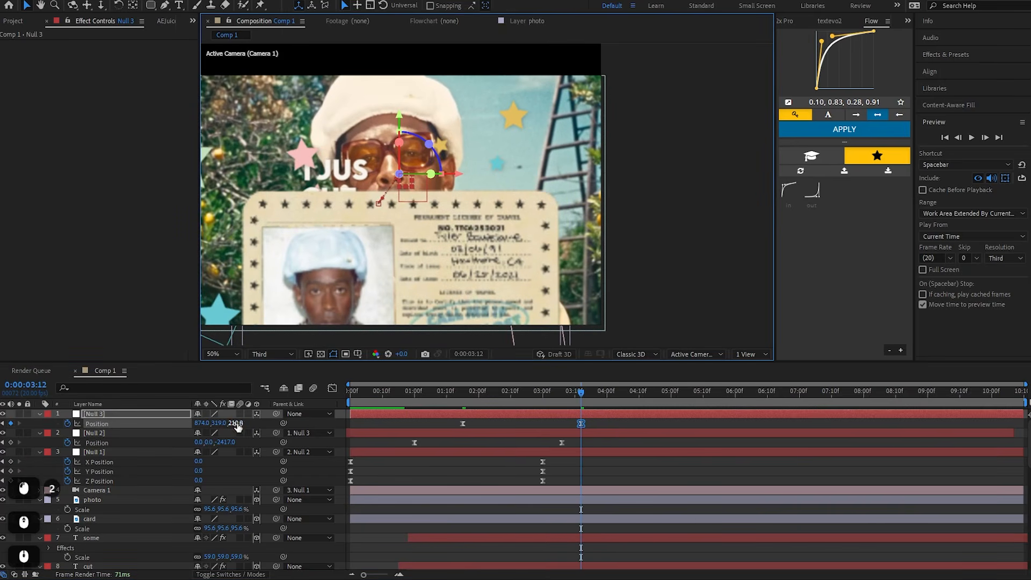
{"action": "left_click_drag", "start_coordinate": [242, 423], "coordinate": [279, 414]}
{"action": "left_click", "coordinate": [615, 464]}
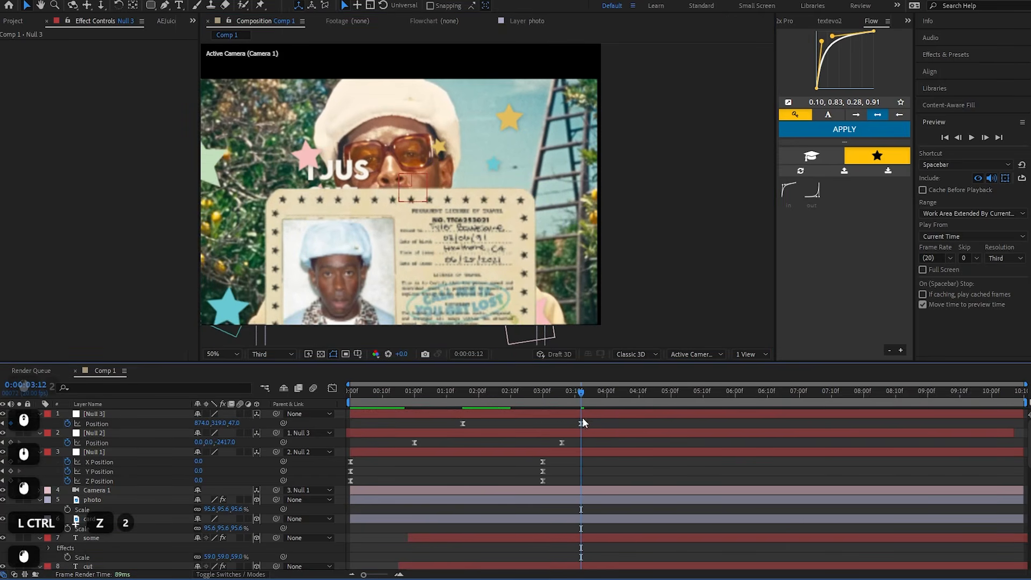
Set Null 3's end Position keyframe at 0:00:03:12 to 874, 351, 429 to bring the camera closer to the card
{"action": "mouse_move", "coordinate": [582, 399]}
{"action": "left_mouse_down"}
{"action": "mouse_move", "coordinate": [484, 402]}
{"action": "mouse_move", "coordinate": [510, 411]}
{"action": "mouse_move", "coordinate": [463, 419]}
{"action": "mouse_move", "coordinate": [509, 421]}
{"action": "mouse_move", "coordinate": [517, 398]}
{"action": "mouse_move", "coordinate": [578, 410]}
{"action": "left_mouse_up"}
{"action": "left_click", "coordinate": [395, 411]}
{"action": "left_click_drag", "start_coordinate": [326, 430], "coordinate": [478, 431]}
{"action": "left_click_drag", "start_coordinate": [368, 325], "coordinate": [397, 280]}
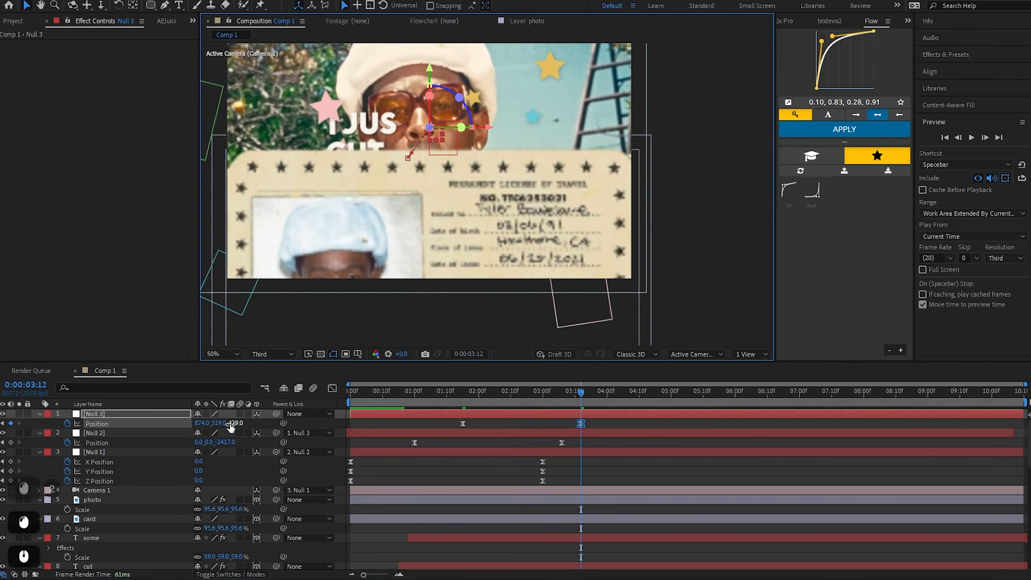
{"action": "left_click_drag", "start_coordinate": [231, 427], "coordinate": [243, 425]}
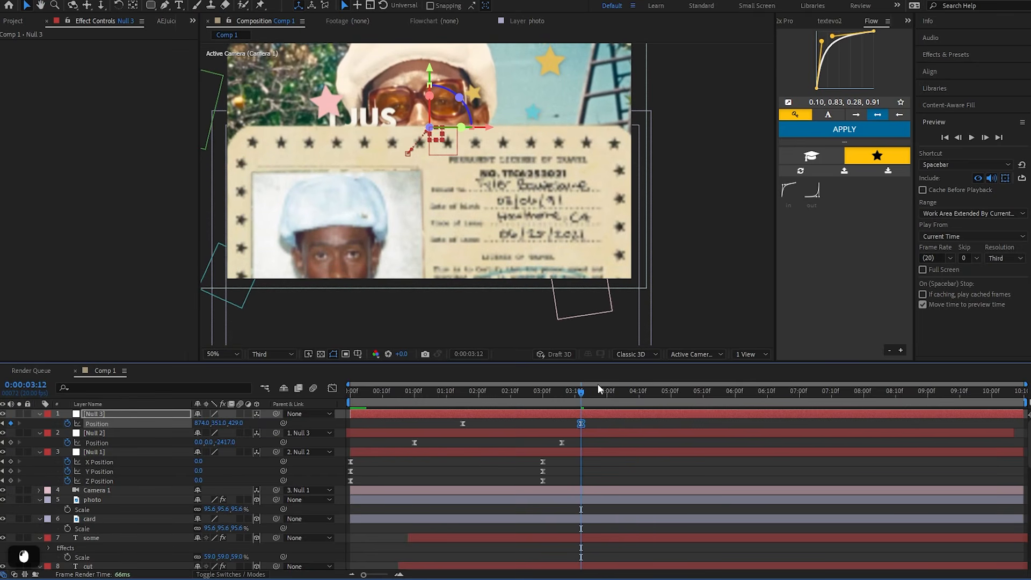
Play back the adjusted camera move starting from about 0:00:01:04
{"action": "left_click", "coordinate": [426, 394]}
{"action": "key", "text": "space"}
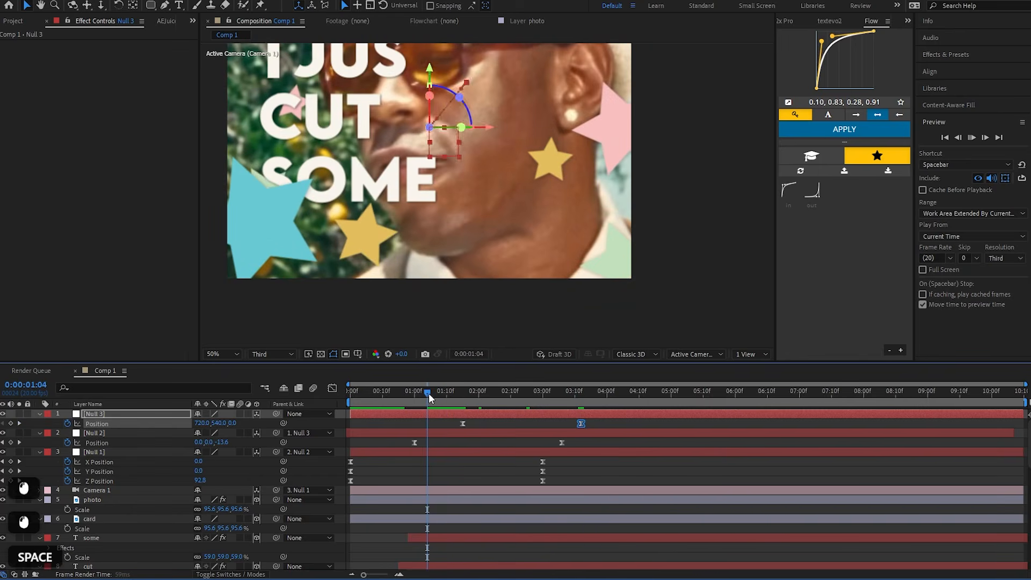
{"action": "left_click", "coordinate": [428, 394]}
{"action": "left_click_drag", "start_coordinate": [398, 214], "coordinate": [410, 269]}
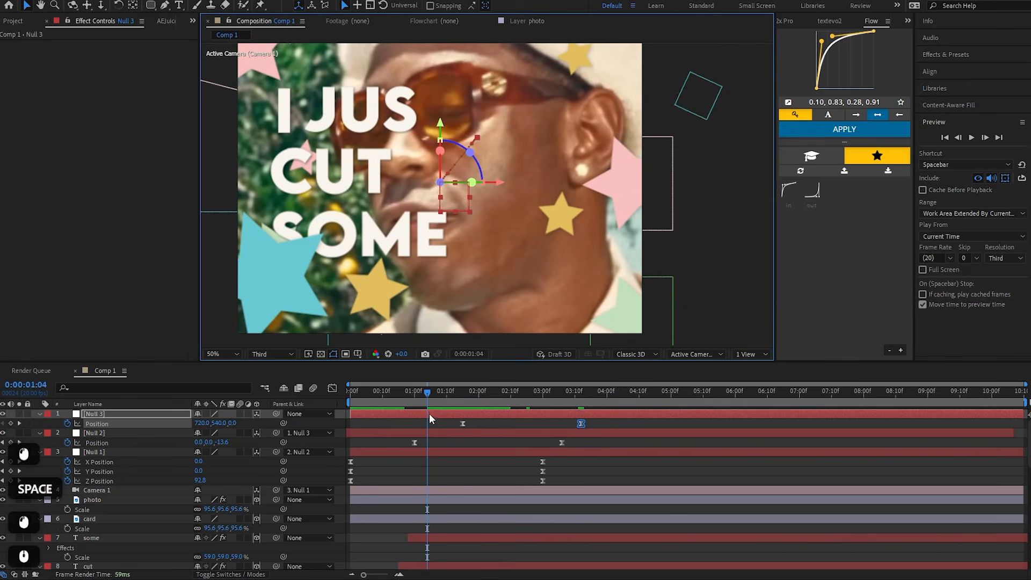
Preview the camera move from about 0:00:01:02 and spread Null 3's Position keyframes to about 0:00:01:09 and 0:00:03:15
{"action": "key", "text": "space"}
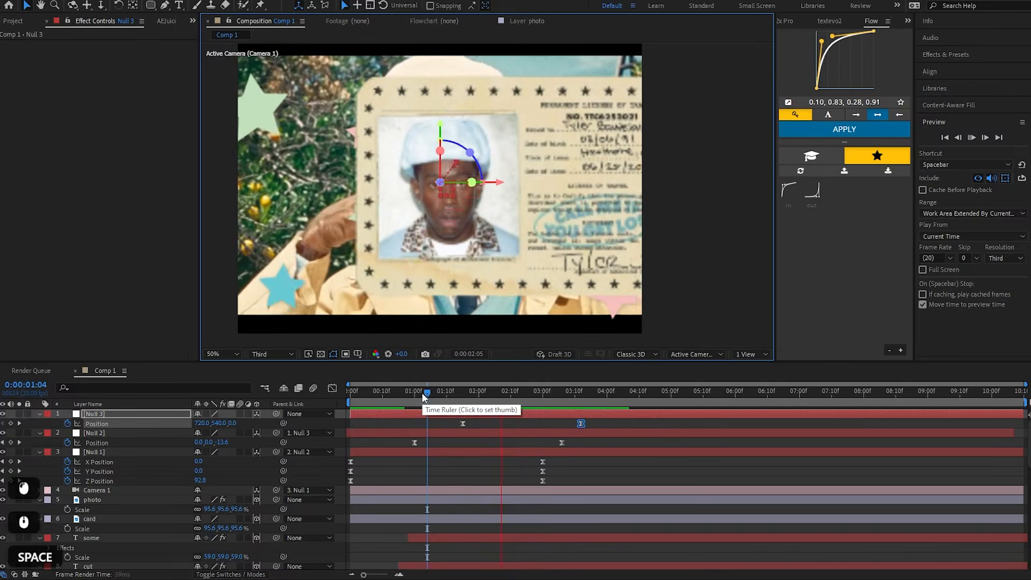
{"action": "key", "text": "space"}
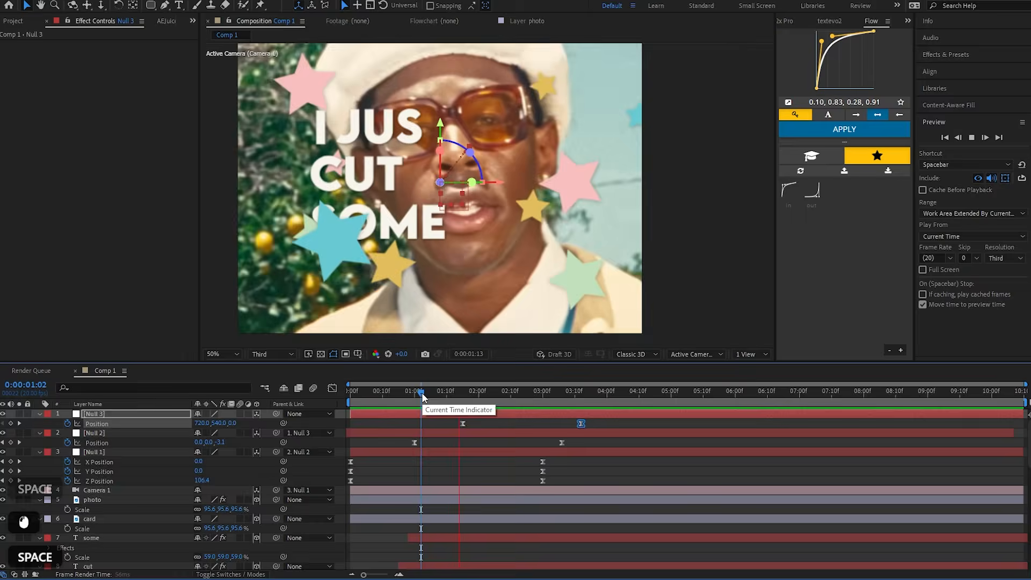
{"action": "left_click", "coordinate": [422, 394]}
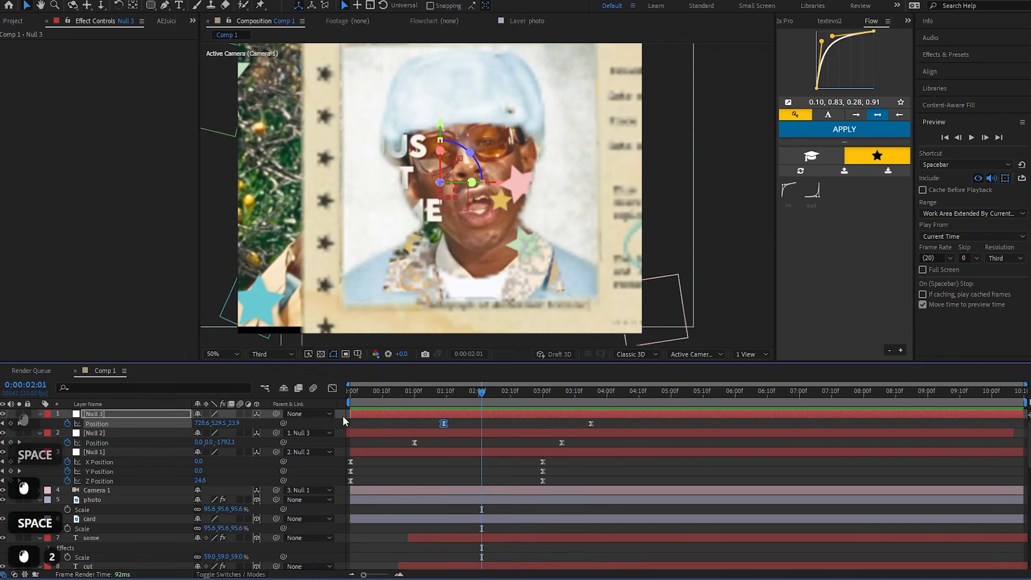
Soften Null 3's Position speed curve by shortening its keyframe influences, and preview the camera move
{"action": "left_click", "coordinate": [333, 388]}
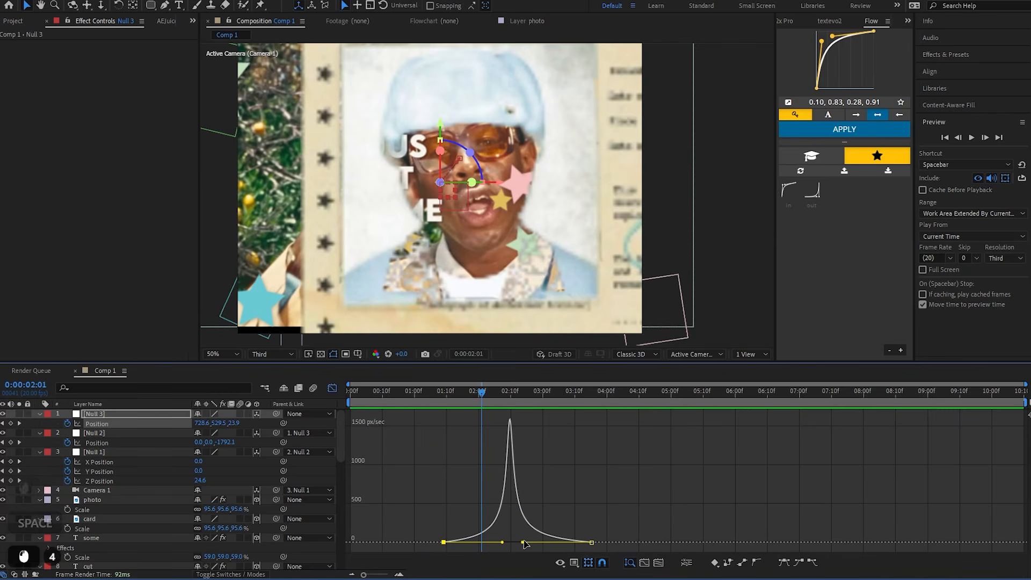
{"action": "left_click_drag", "start_coordinate": [524, 542], "coordinate": [497, 543]}
{"action": "key", "text": "space"}
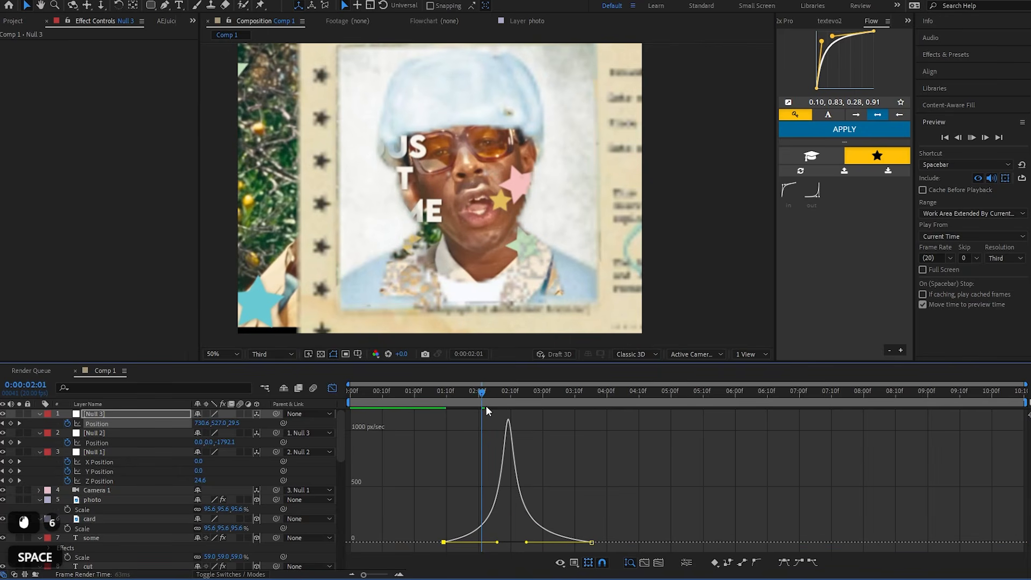
{"action": "key", "text": "space"}
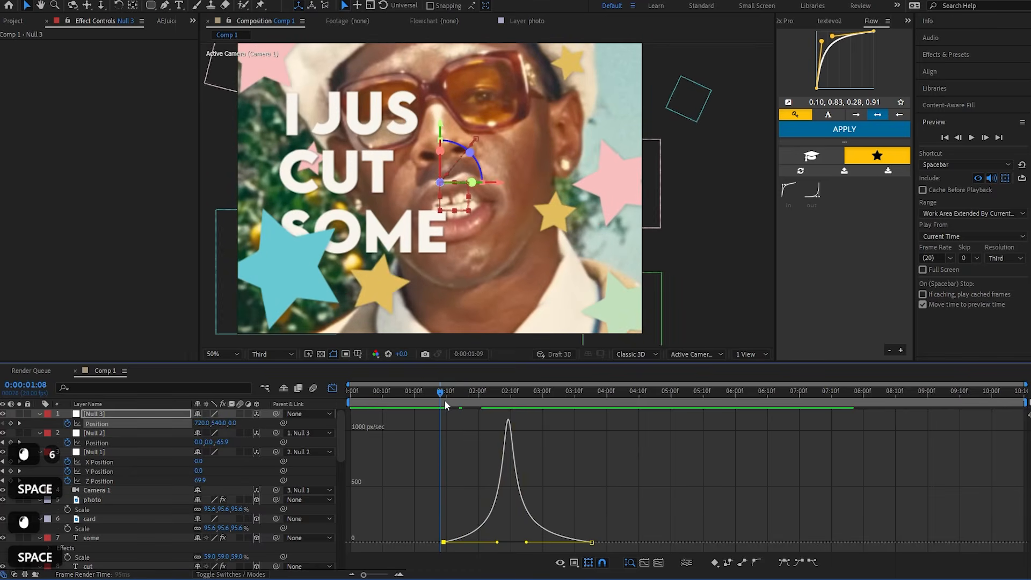
{"action": "key", "text": "space"}
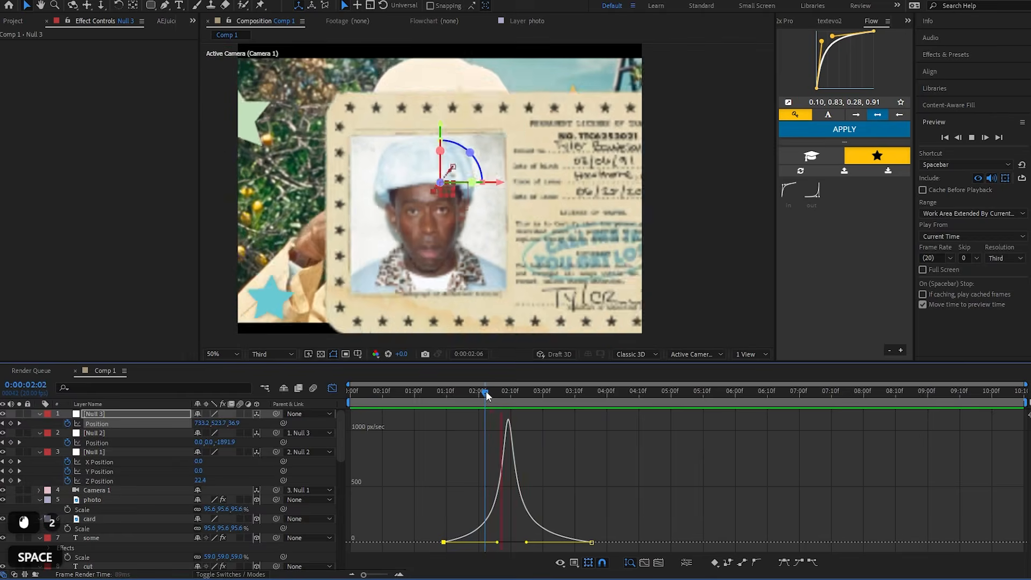
Shift the peak of Null 3's Position speed curve to about 0:00:02:12, replay the move, and close the speed graph
{"action": "left_click", "coordinate": [519, 401]}
{"action": "left_click_drag", "start_coordinate": [526, 542], "coordinate": [505, 542]}
{"action": "left_click", "coordinate": [501, 395]}
{"action": "key", "text": "space"}
{"action": "left_click", "coordinate": [471, 392]}
{"action": "key", "text": "space"}
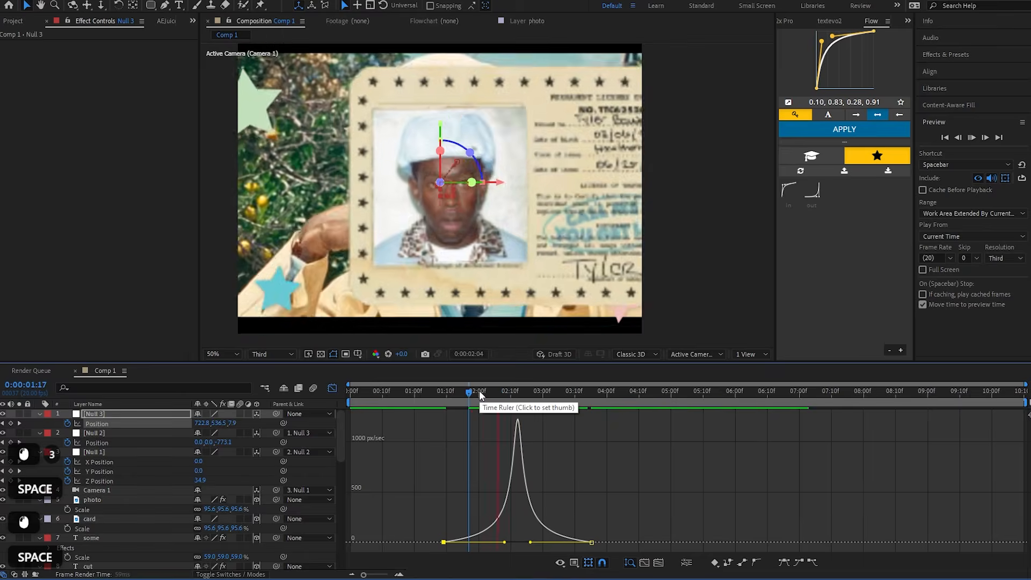
{"action": "left_click", "coordinate": [458, 395]}
{"action": "key", "text": "space"}
{"action": "key", "text": "shift+F3"}
{"action": "key", "text": "space"}
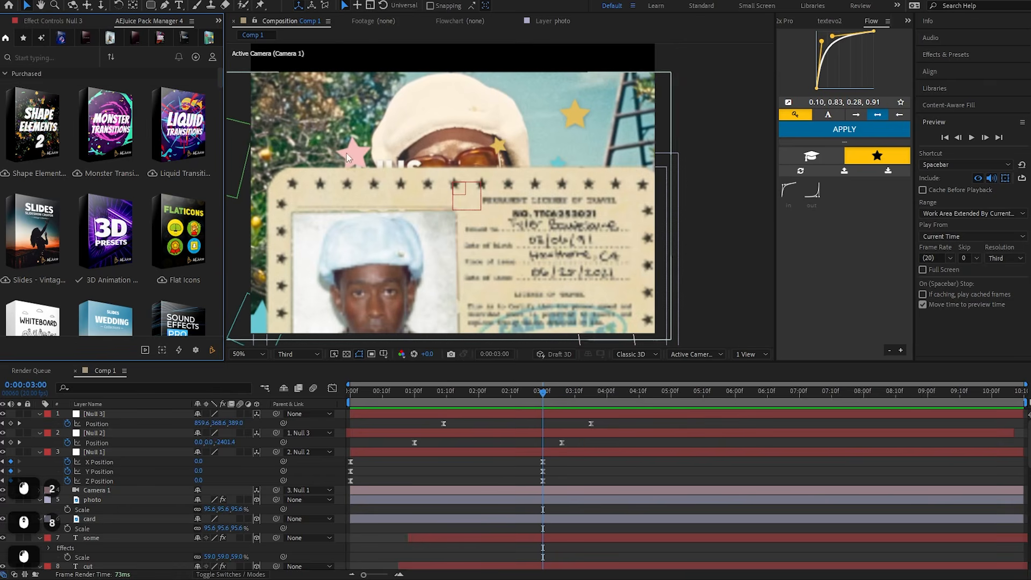
Search the AEJuice packs for "vinta" and open the Vintage Titles pack
{"action": "scroll", "coordinate": [135, 177], "scroll_direction": "down", "scroll_amount": 5}
{"action": "scroll", "coordinate": [106, 184], "scroll_direction": "down", "scroll_amount": 10}
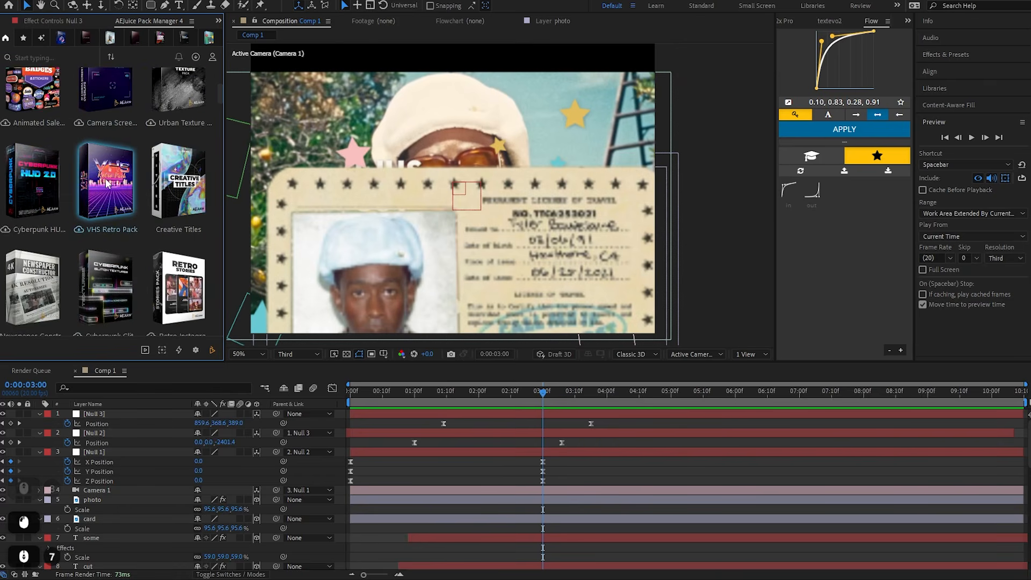
{"action": "scroll", "coordinate": [105, 179], "scroll_direction": "down", "scroll_amount": 6}
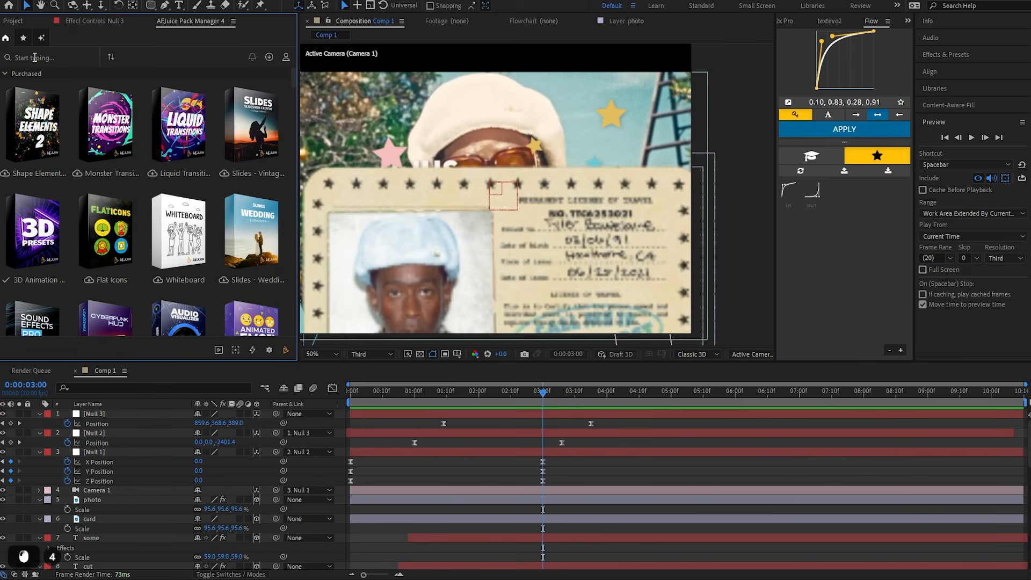
{"action": "type", "text": "vinta"}
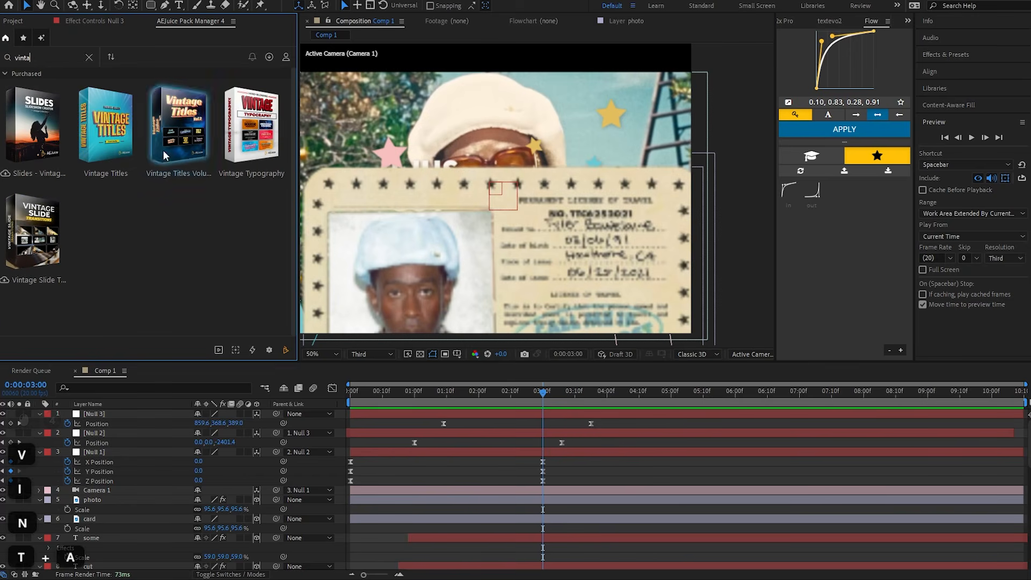
{"action": "left_click", "coordinate": [176, 121]}
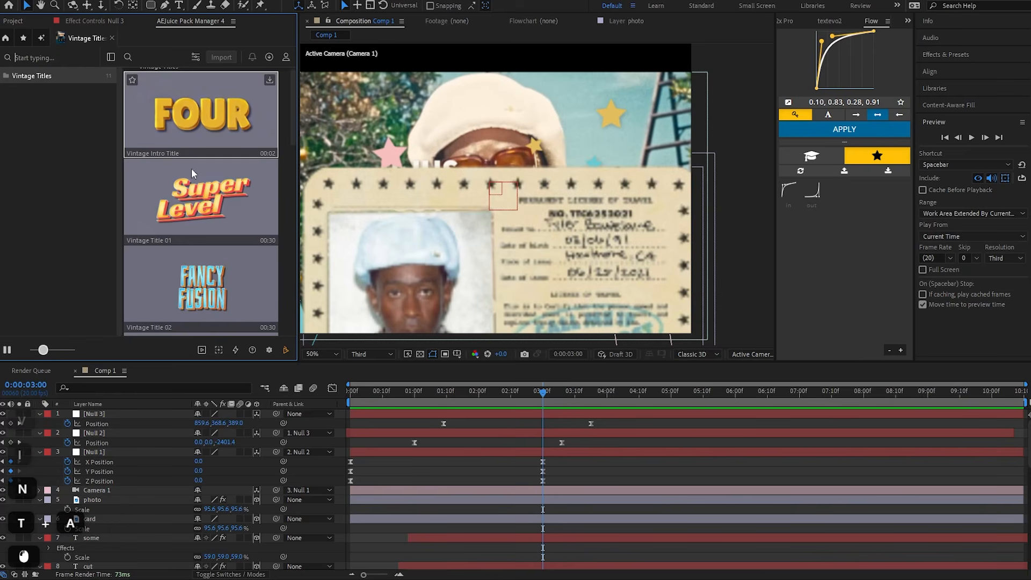
Browse the vintage titles, add Vintage Intro Title to Comp 1 at 0:00:03:00, and scrub through its animation
{"action": "scroll", "coordinate": [229, 149], "scroll_direction": "down", "scroll_amount": 4}
{"action": "scroll", "coordinate": [229, 156], "scroll_direction": "down", "scroll_amount": 10}
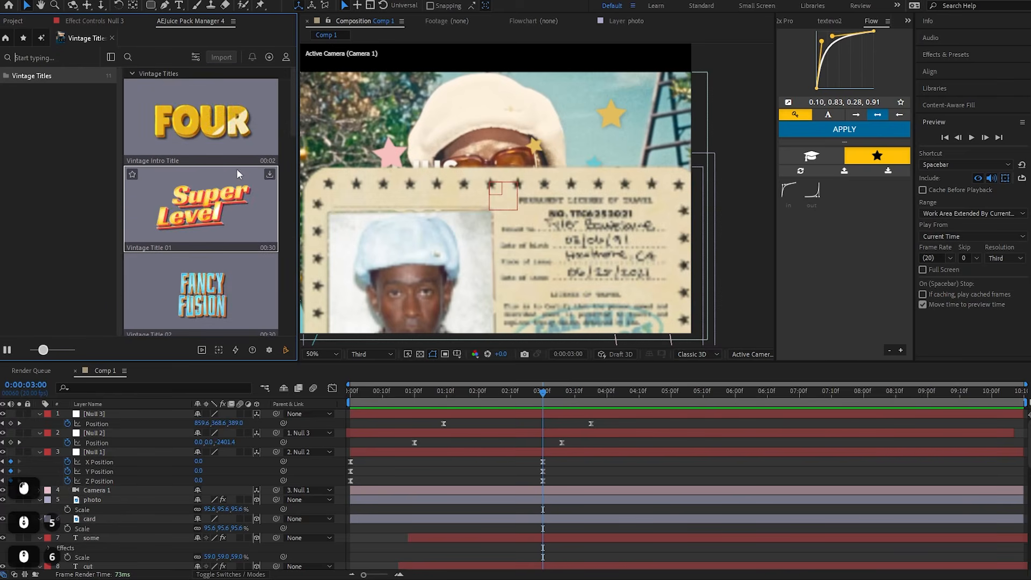
{"action": "scroll", "coordinate": [230, 187], "scroll_direction": "up", "scroll_amount": 7}
{"action": "scroll", "coordinate": [220, 198], "scroll_direction": "down", "scroll_amount": 6}
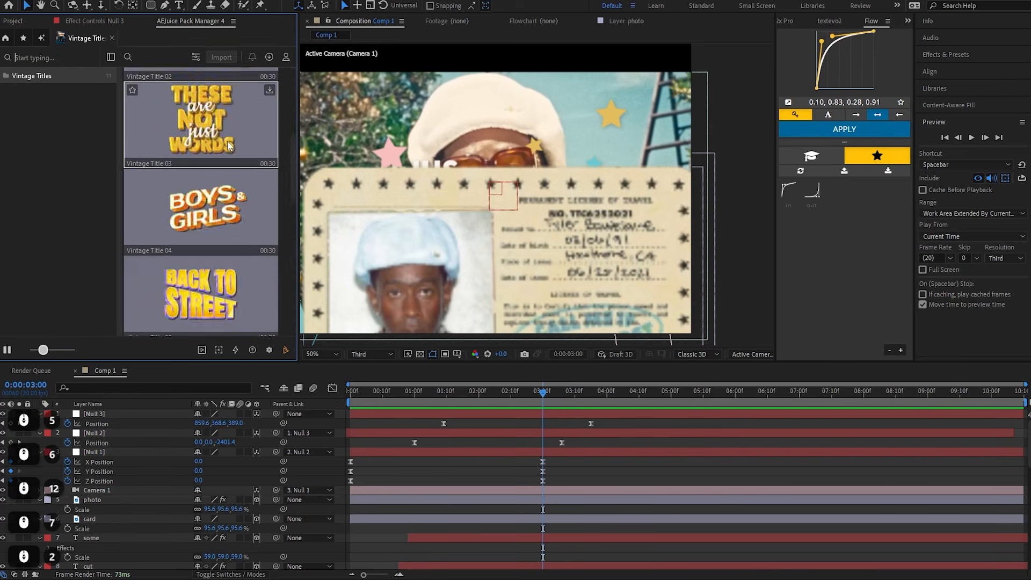
{"action": "scroll", "coordinate": [219, 206], "scroll_direction": "up", "scroll_amount": 9}
{"action": "left_click", "coordinate": [189, 130]}
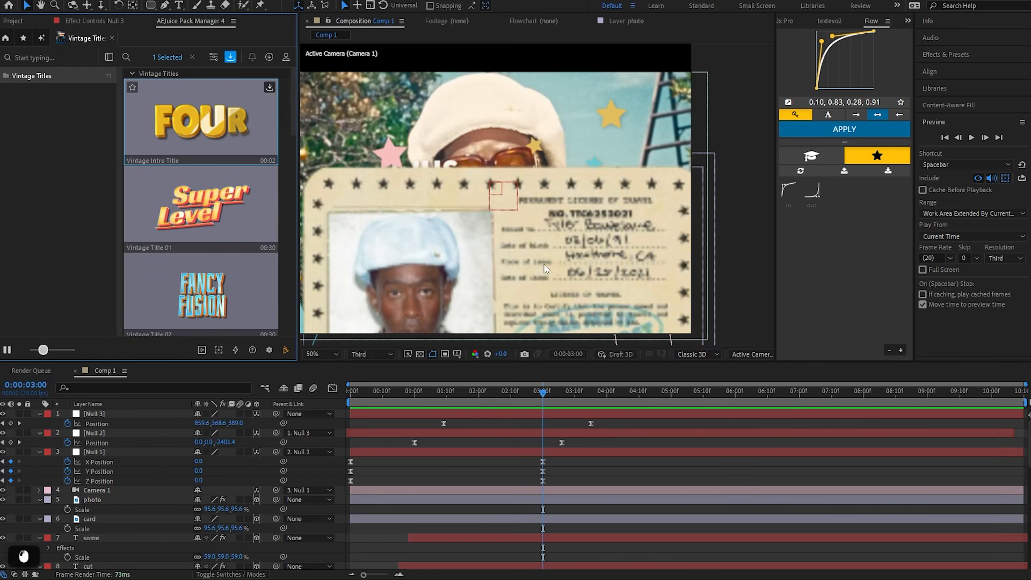
{"action": "left_click_drag", "start_coordinate": [571, 393], "coordinate": [611, 398]}
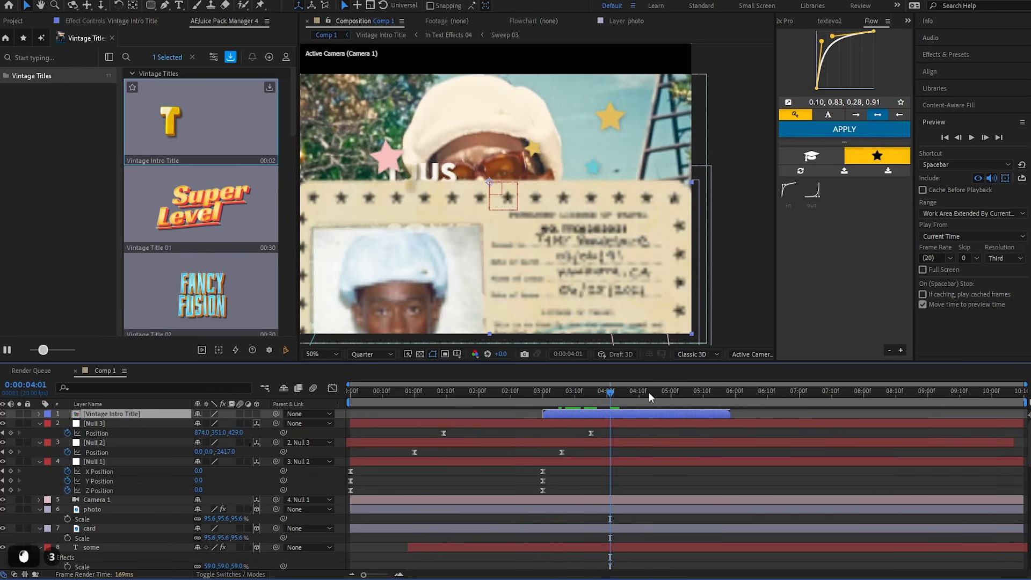
{"action": "left_click_drag", "start_coordinate": [622, 398], "coordinate": [560, 407]}
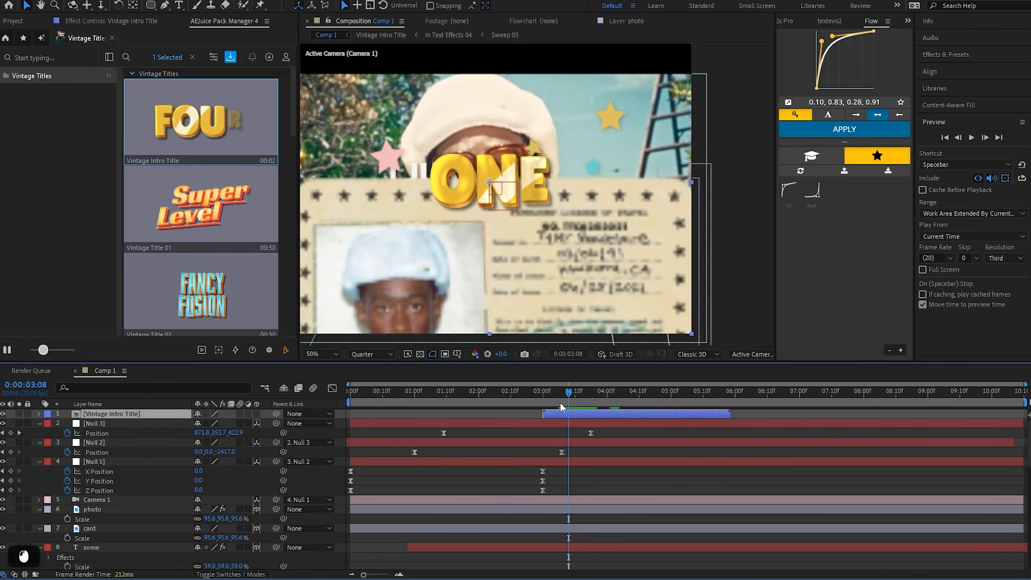
Change Text 01 of the Vintage Intro Title to "Sugar" in all caps
{"action": "left_click", "coordinate": [213, 60]}
{"action": "left_click", "coordinate": [124, 96]}
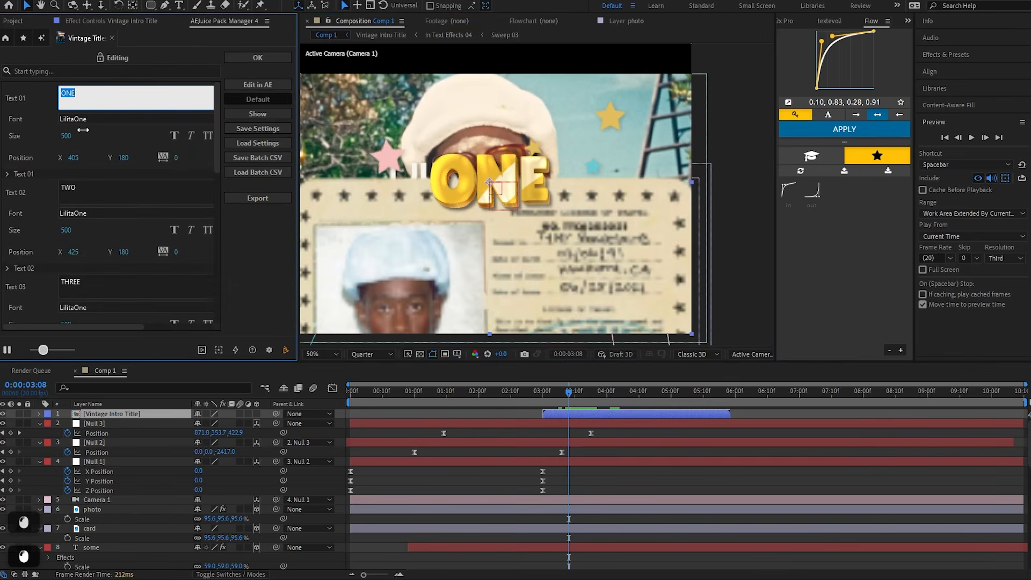
{"action": "type", "text": "SHU"}
{"action": "key", "text": "BackSpace"}
{"action": "key", "text": "BackSpace"}
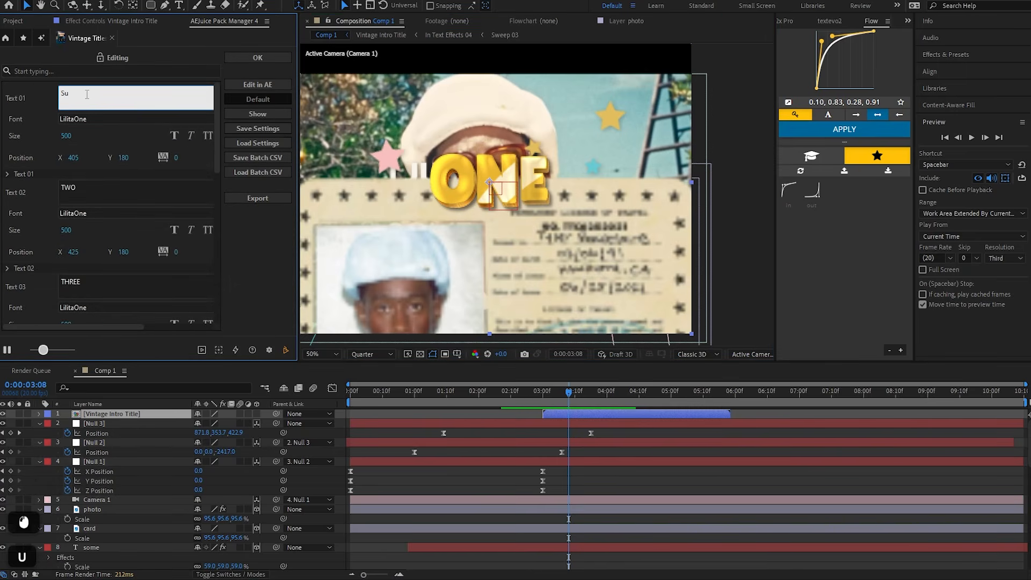
{"action": "type", "text": "ugar"}
{"action": "left_click", "coordinate": [604, 478]}
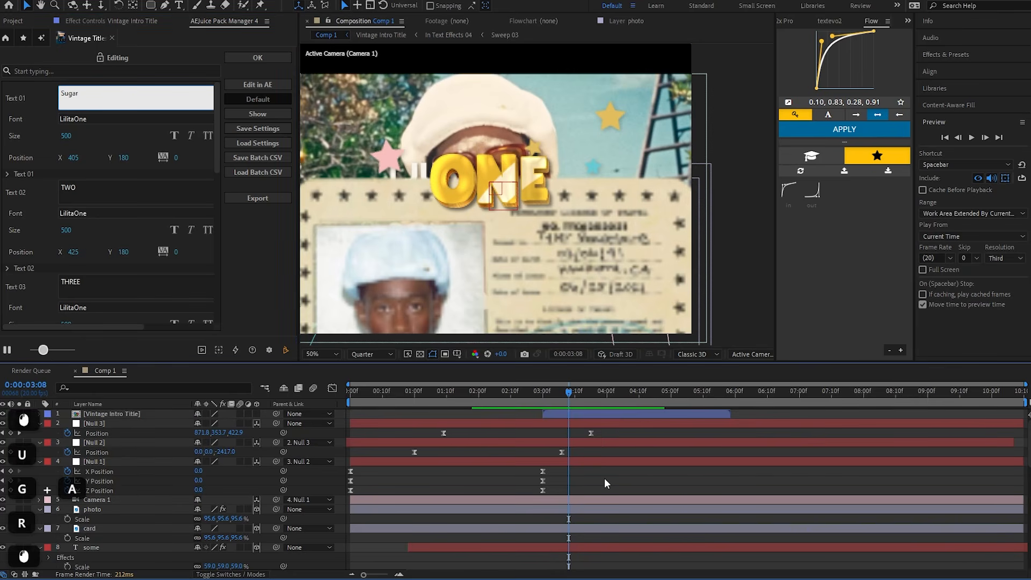
{"action": "left_click", "coordinate": [601, 415]}
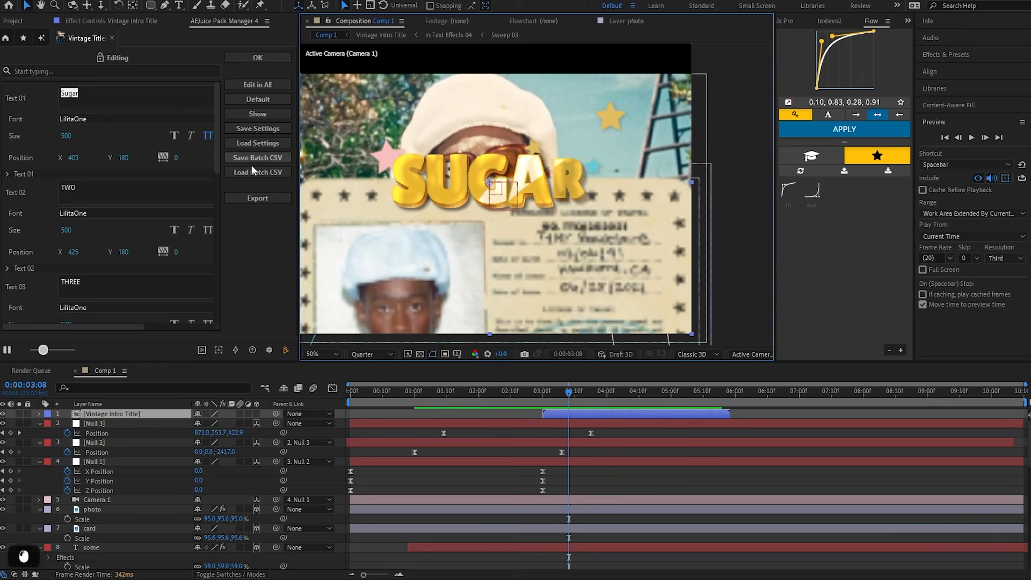
Open the Vintage Intro Title composition for editing and delete the In Text Effects 02, 03 and 04 layers
{"action": "left_click", "coordinate": [622, 432]}
{"action": "left_click_drag", "start_coordinate": [579, 395], "coordinate": [595, 399]}
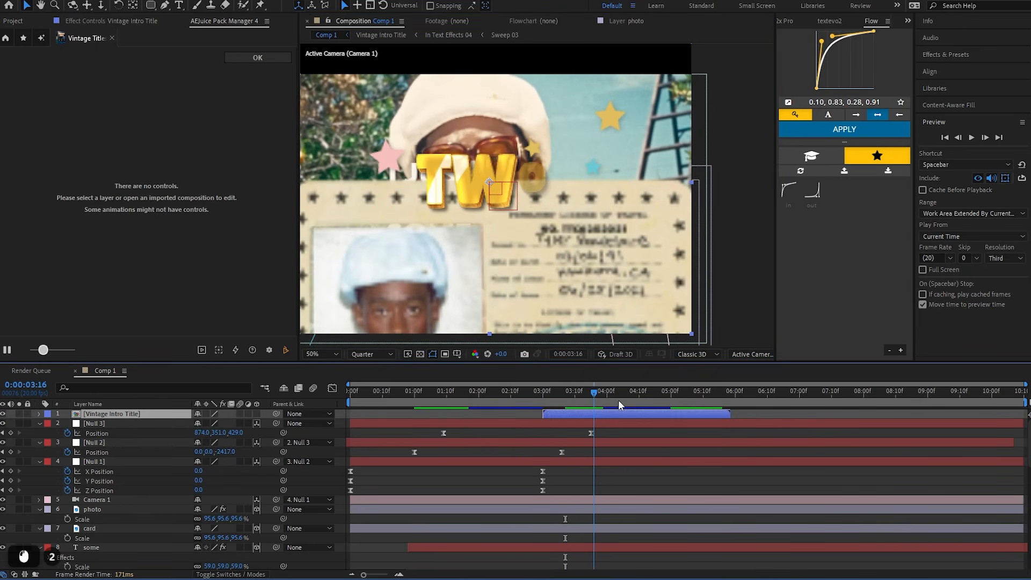
{"action": "left_click", "coordinate": [603, 397]}
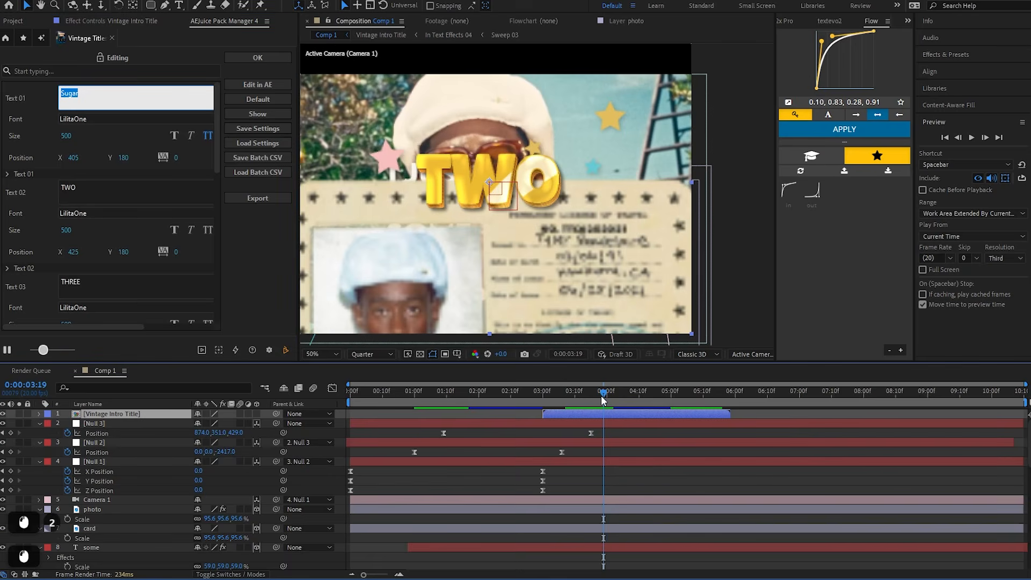
{"action": "left_click_drag", "start_coordinate": [601, 401], "coordinate": [601, 400]}
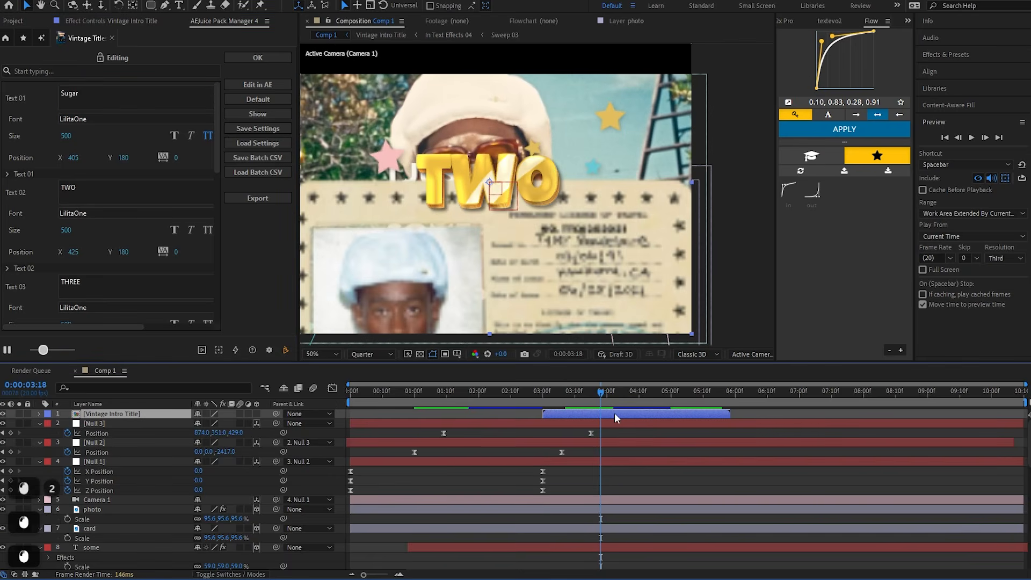
{"action": "left_click", "coordinate": [259, 85]}
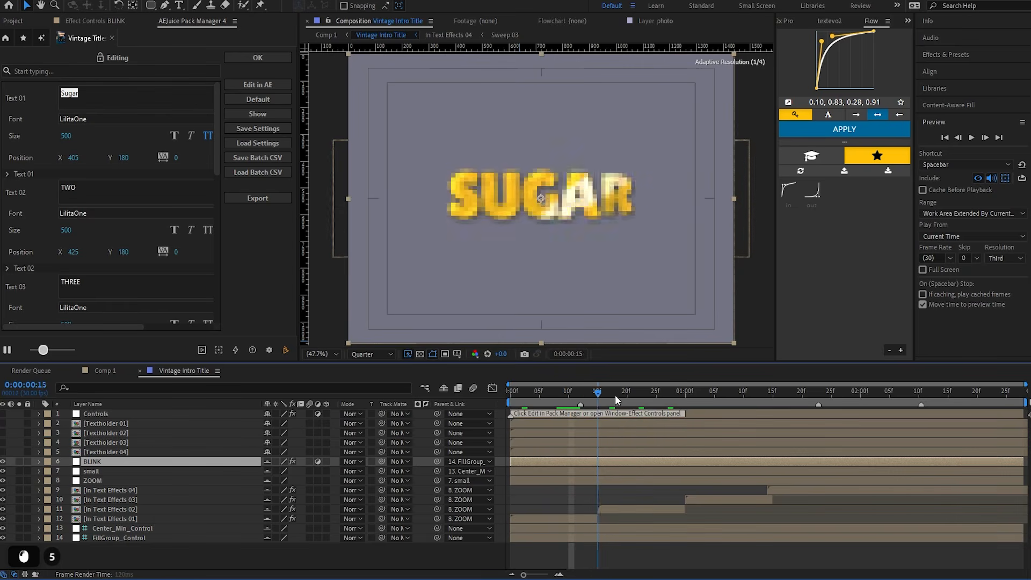
{"action": "left_click_drag", "start_coordinate": [616, 400], "coordinate": [651, 401]}
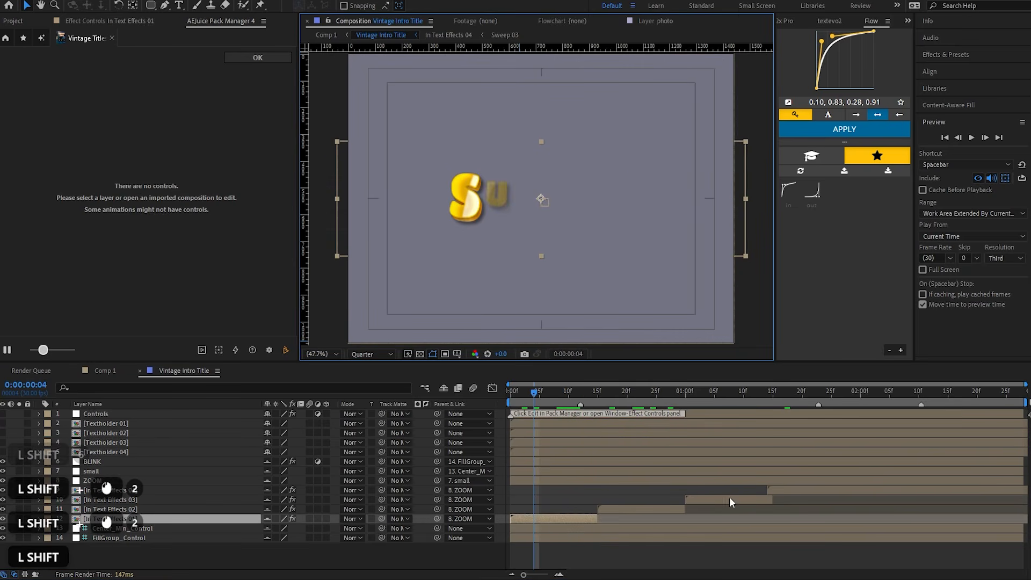
{"action": "left_click", "coordinate": [633, 506]}
{"action": "left_click", "coordinate": [798, 487], "text": "shift"}
{"action": "key", "text": "BackSpace"}
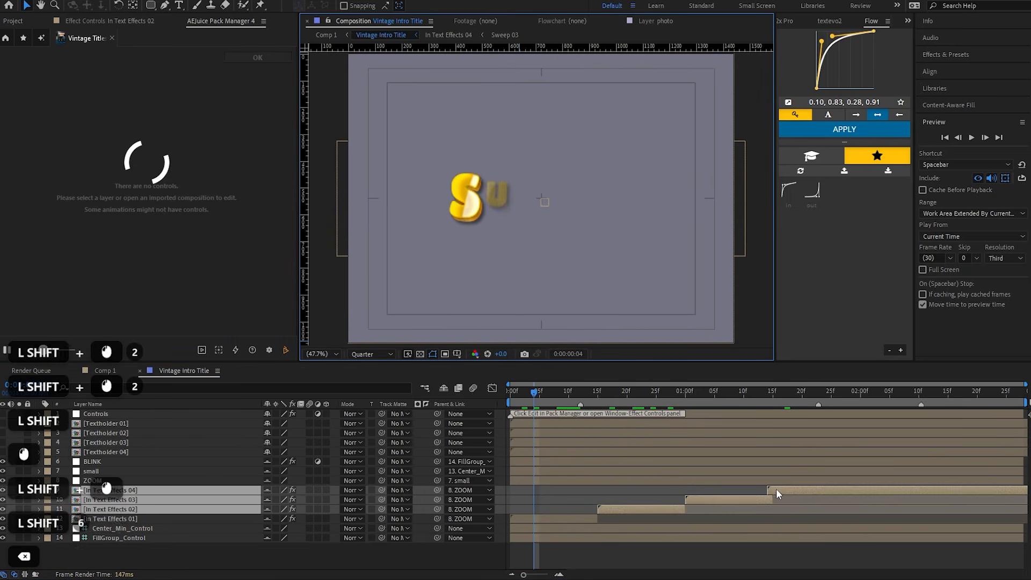
Open In Text Effects 01 and replace the Gradient Ramp on the upper Textholder 01 layer with a fresh Gradient Ramp
{"action": "double_click", "coordinate": [580, 490]}
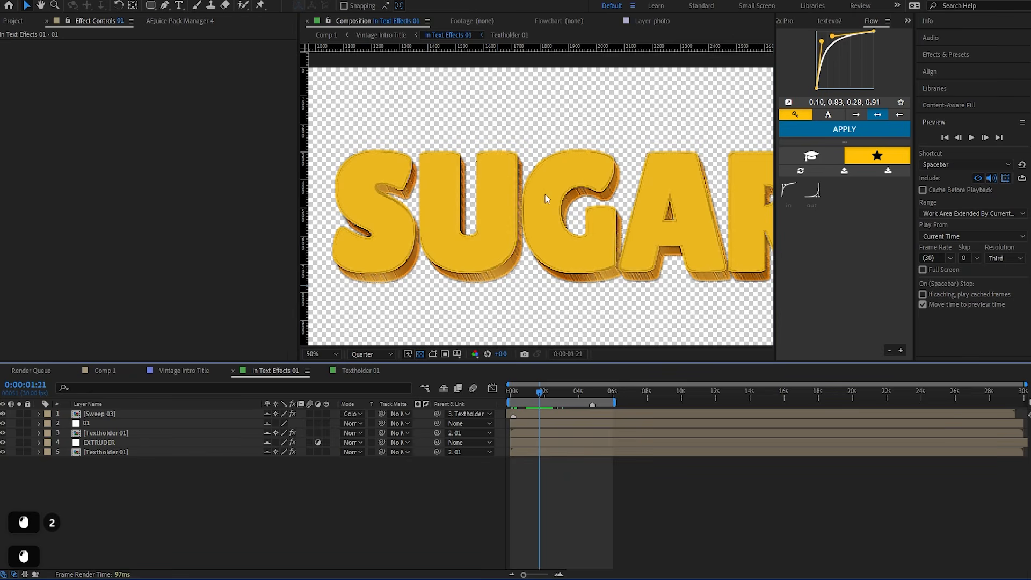
{"action": "left_click", "coordinate": [549, 431]}
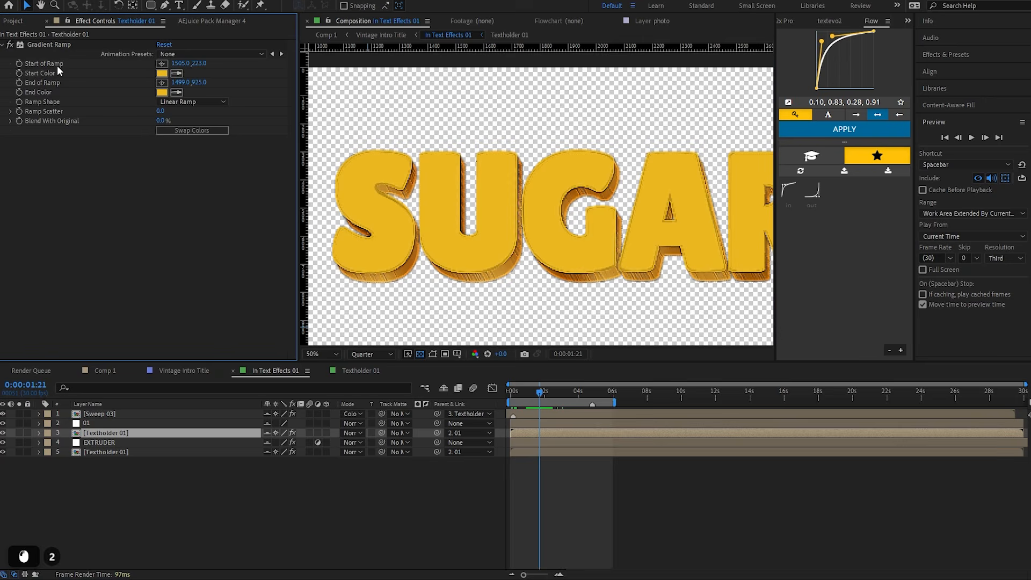
{"action": "left_click", "coordinate": [60, 46]}
{"action": "key", "text": "BackSpace"}
{"action": "key", "text": "ctrl+space"}
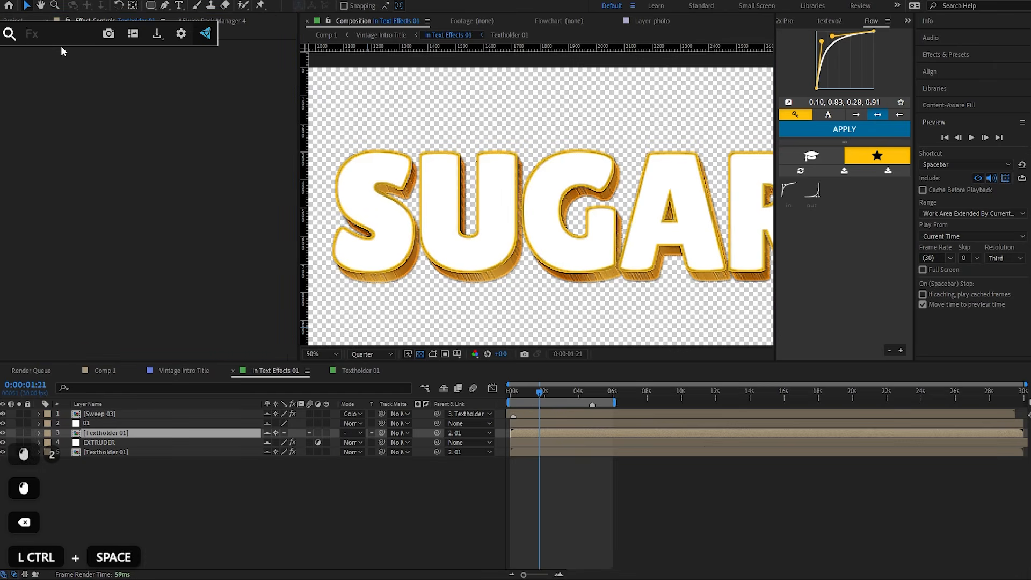
{"action": "type", "text": "grad"}
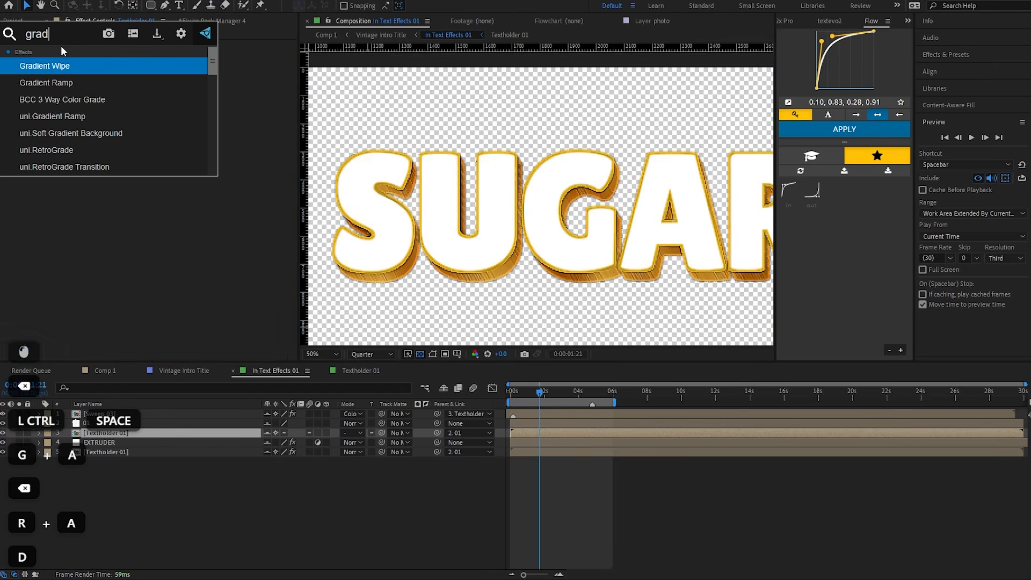
{"action": "key", "text": "Down"}
{"action": "key", "text": "Return"}
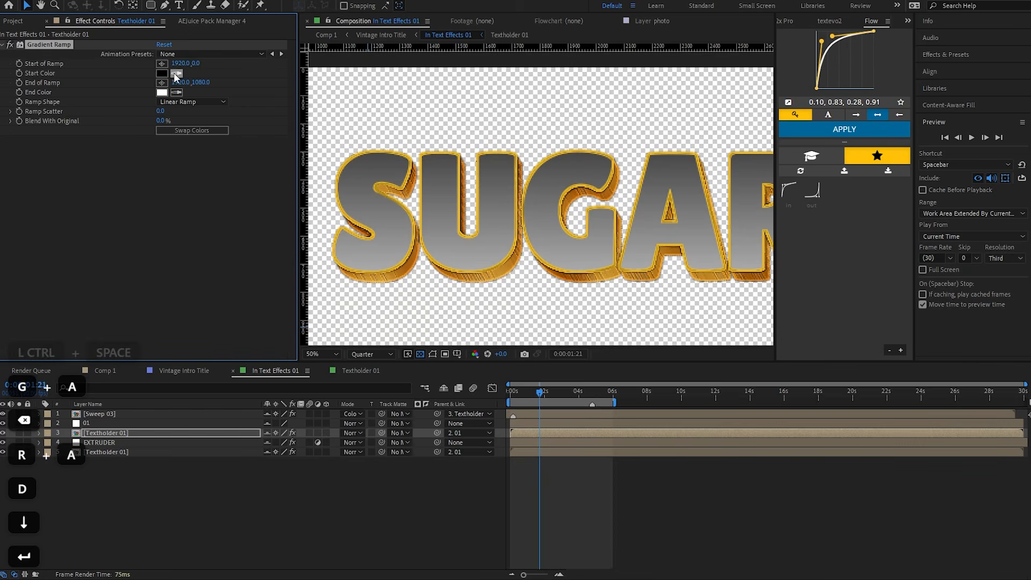
Set the upper Textholder 01's Gradient Ramp to a cyan 00E4FF start colour and a blue 004EB7 end colour
{"action": "left_click", "coordinate": [161, 73]}
{"action": "left_click", "coordinate": [820, 223]}
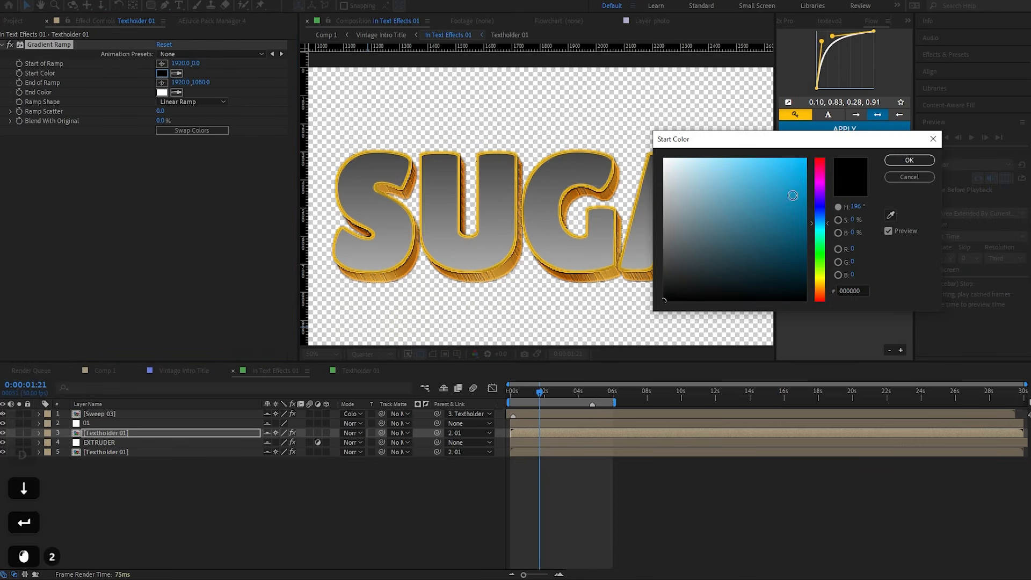
{"action": "left_click_drag", "start_coordinate": [792, 195], "coordinate": [835, 155]}
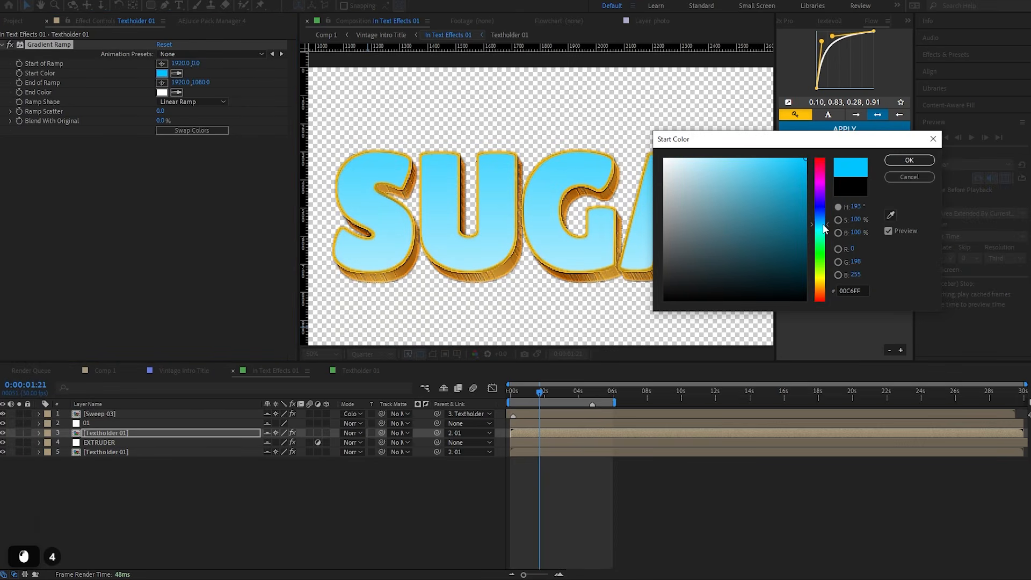
{"action": "left_click", "coordinate": [909, 160]}
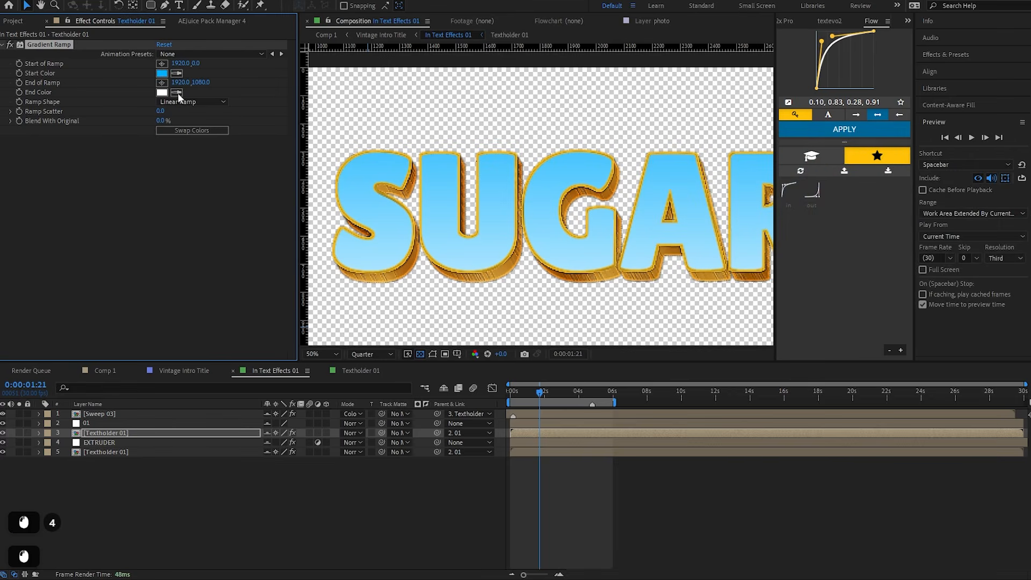
{"action": "left_click", "coordinate": [161, 92]}
{"action": "left_click", "coordinate": [823, 223]}
{"action": "left_click_drag", "start_coordinate": [792, 183], "coordinate": [823, 215]}
{"action": "left_click", "coordinate": [807, 199]}
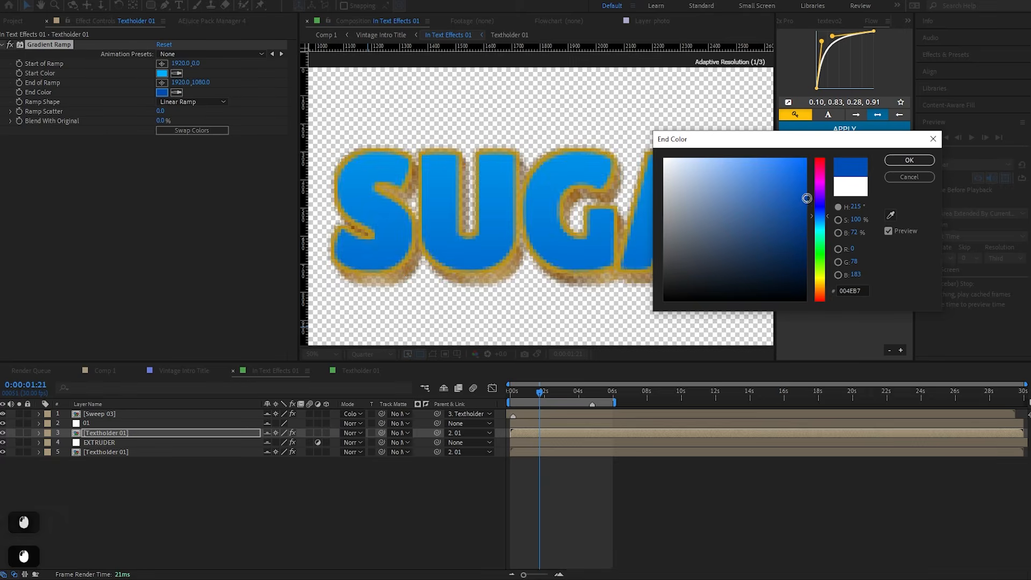
{"action": "left_click", "coordinate": [909, 160]}
{"action": "left_click", "coordinate": [162, 73]}
{"action": "left_click", "coordinate": [821, 227]}
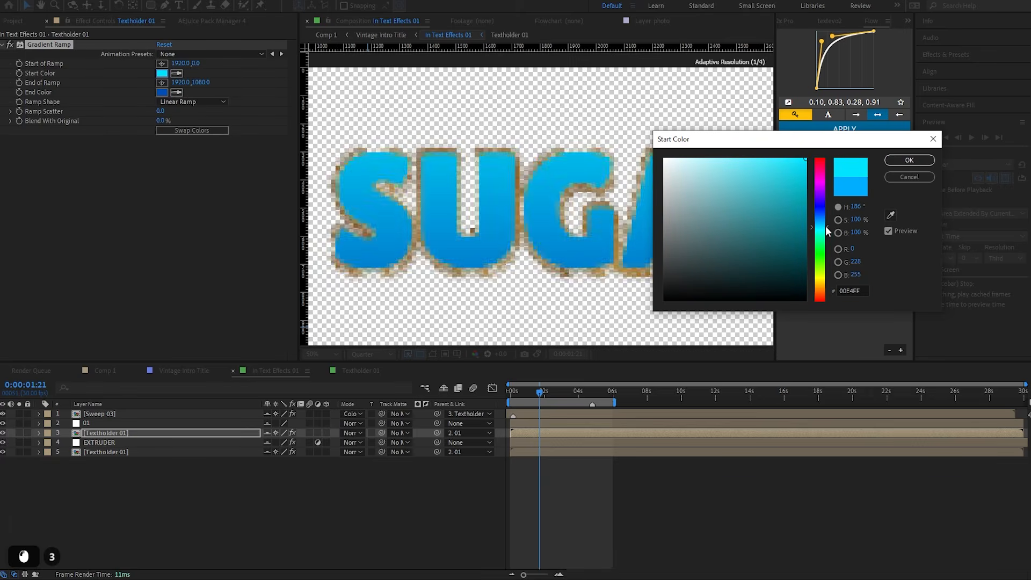
{"action": "left_click", "coordinate": [921, 160]}
Copy the blue Gradient Ramp onto the lower Textholder 01 and EXTRUDER layers
{"action": "key", "text": "ctrl+c"}
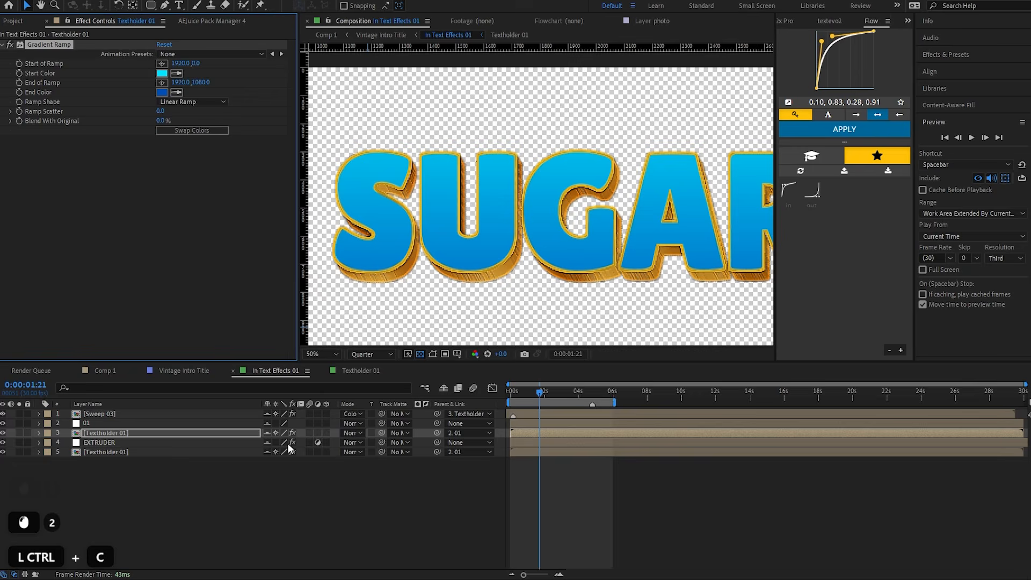
{"action": "left_click", "coordinate": [174, 452]}
{"action": "key", "text": "ctrl+v"}
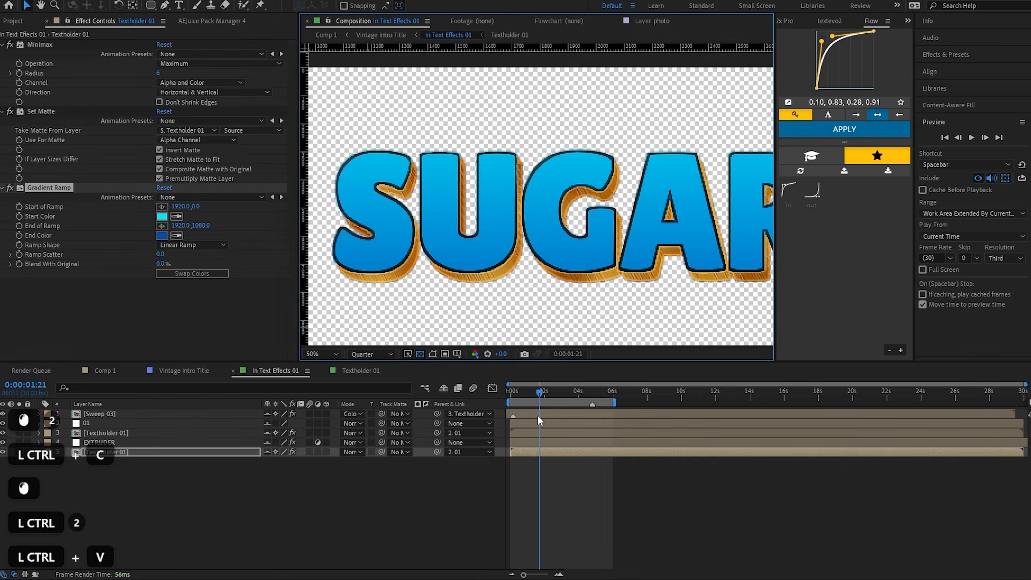
{"action": "left_click", "coordinate": [100, 414]}
{"action": "key", "text": "ctrl+v"}
{"action": "key", "text": "ctrl+z"}
{"action": "left_click", "coordinate": [130, 442]}
{"action": "key", "text": "ctrl+v"}
Change the upper Textholder 01's ramp end colour to bright turquoise and copy the ramp to the EXTRUDER and lower Textholder 01 layers
{"action": "left_click", "coordinate": [561, 432]}
{"action": "left_click", "coordinate": [161, 92]}
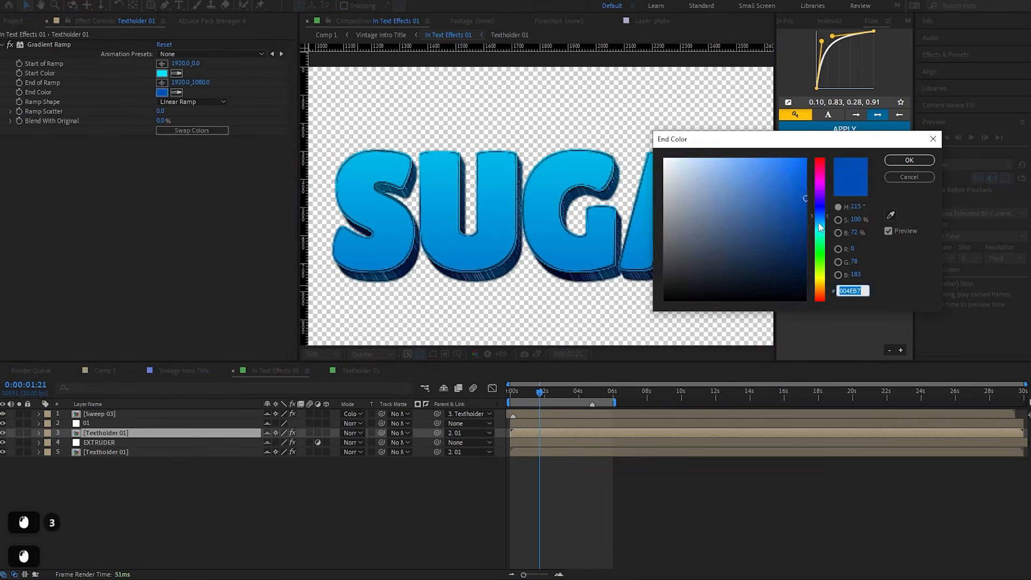
{"action": "left_click", "coordinate": [821, 231]}
{"action": "left_click", "coordinate": [806, 158]}
{"action": "left_click", "coordinate": [909, 159]}
{"action": "left_click", "coordinate": [80, 45]}
{"action": "key", "text": "ctrl+c"}
{"action": "left_click", "coordinate": [575, 442]}
{"action": "key", "text": "ctrl+v"}
{"action": "left_click", "coordinate": [577, 452]}
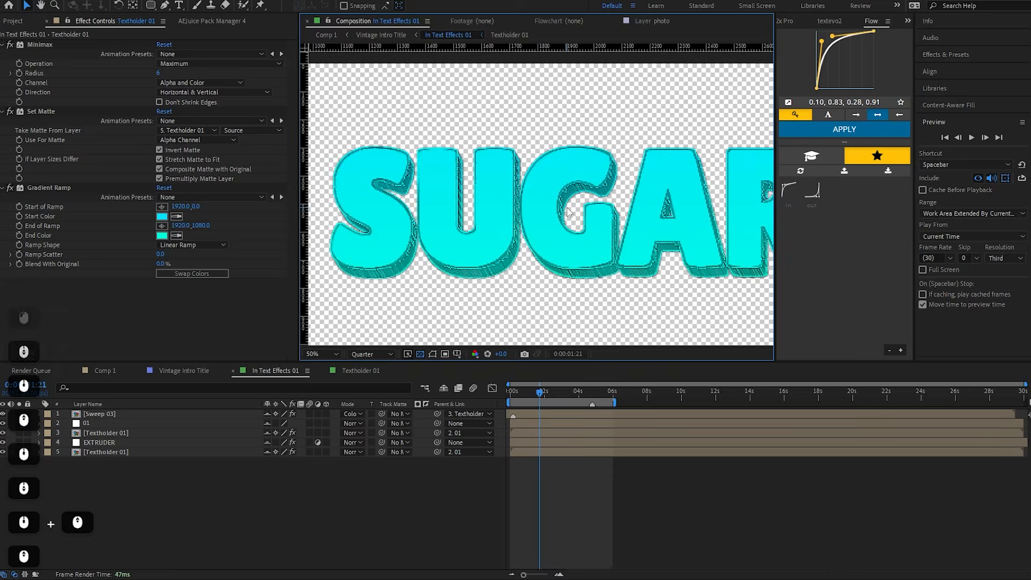
Shift the Gradient Ramp start colour to a deeper sky blue on both Textholder 01 layers
{"action": "left_click_drag", "start_coordinate": [567, 212], "coordinate": [527, 199]}
{"action": "left_click", "coordinate": [162, 216]}
{"action": "left_click", "coordinate": [820, 223]}
{"action": "left_click", "coordinate": [909, 160]}
{"action": "left_click", "coordinate": [178, 433]}
{"action": "left_click", "coordinate": [161, 73]}
{"action": "left_click", "coordinate": [820, 222]}
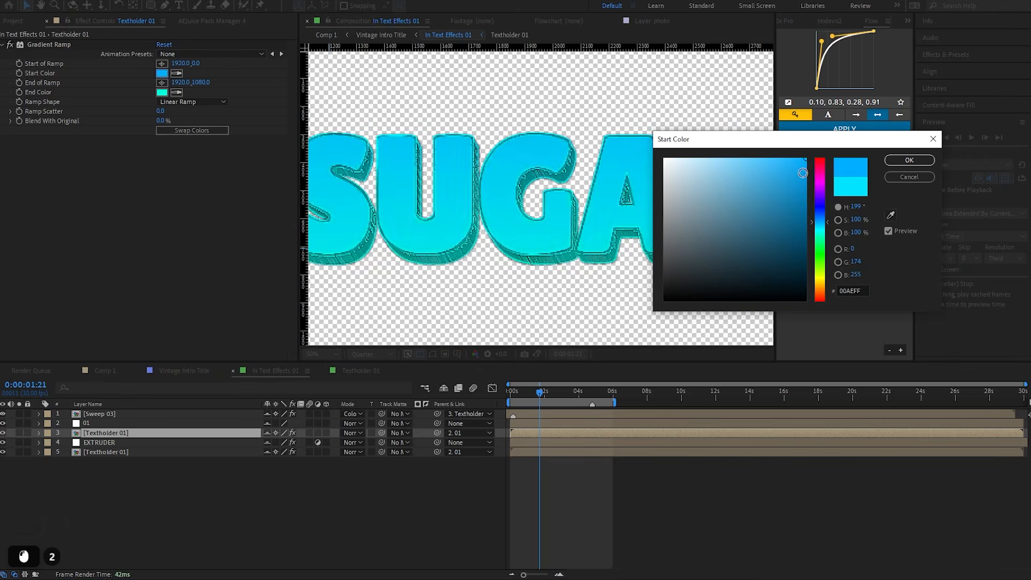
{"action": "left_click", "coordinate": [803, 173]}
{"action": "left_click", "coordinate": [909, 160]}
Copy the upper Textholder 01's updated Gradient Ramp and paste it onto the lower Textholder 01 layer
{"action": "left_click", "coordinate": [48, 45]}
{"action": "key", "text": "ctrl+c"}
{"action": "left_click", "coordinate": [108, 451]}
{"action": "key", "text": "ctrl+v"}
{"action": "left_click", "coordinate": [108, 414]}
{"action": "left_click", "coordinate": [116, 442]}
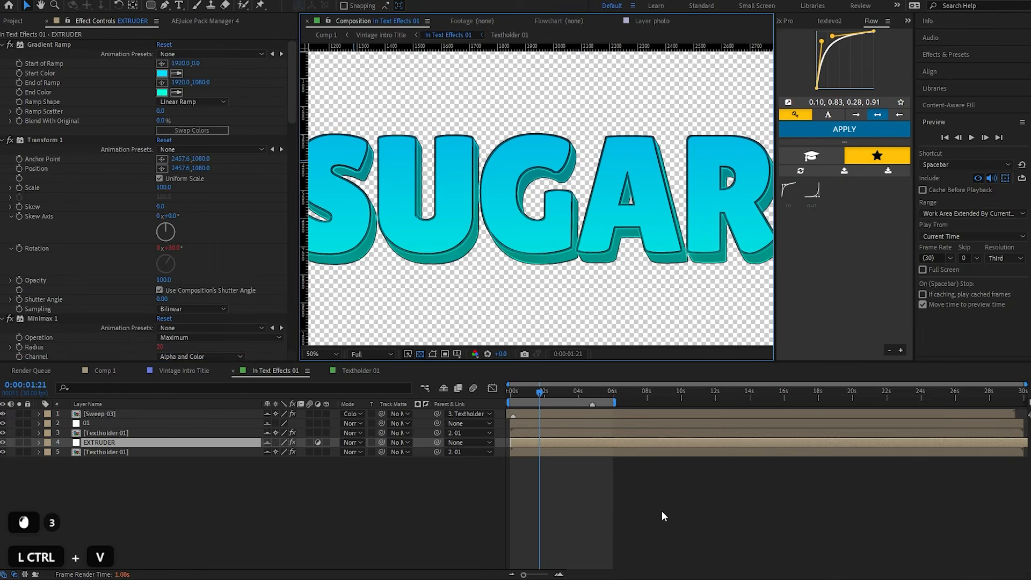
{"action": "left_click", "coordinate": [113, 432]}
{"action": "key", "text": "ctrl+v"}
{"action": "left_click", "coordinate": [113, 442]}
{"action": "left_click", "coordinate": [134, 484]}
Review the recoloured title animation in In Text Effects 01 from the start
{"action": "scroll", "coordinate": [537, 204], "scroll_direction": "down", "scroll_amount": 1}
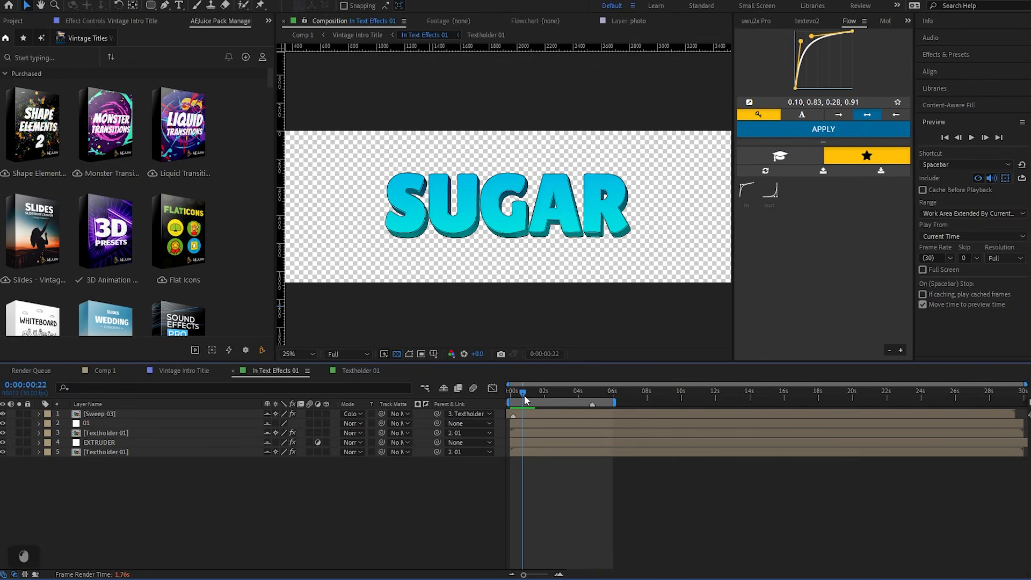
{"action": "left_click_drag", "start_coordinate": [524, 395], "coordinate": [491, 391]}
{"action": "key", "text": "space"}
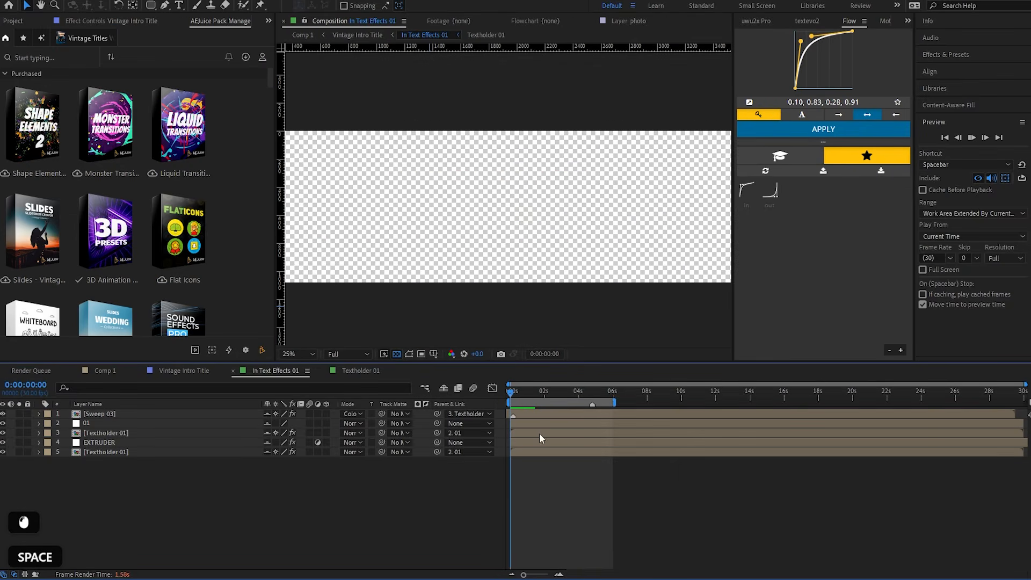
{"action": "left_click", "coordinate": [525, 397]}
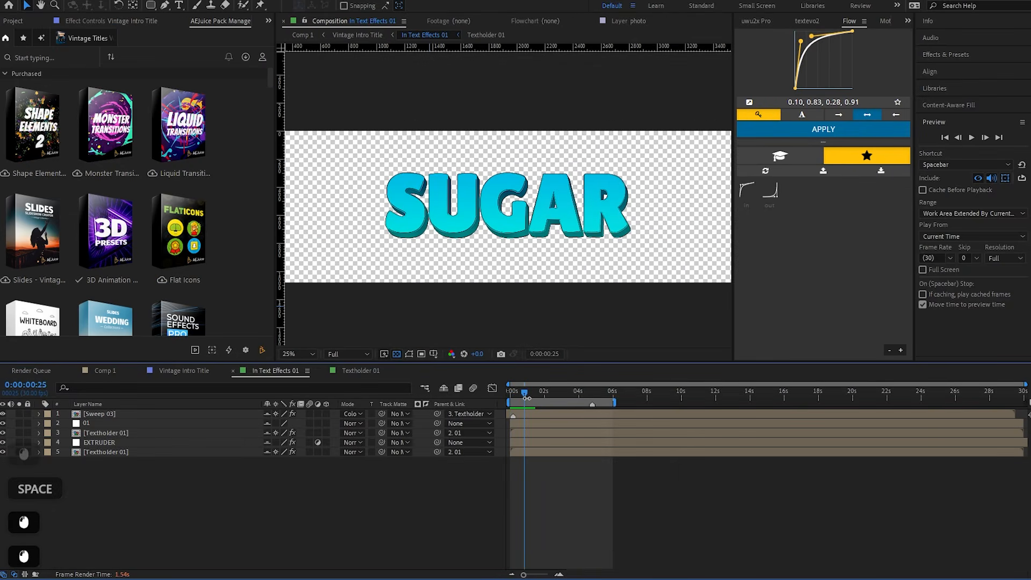
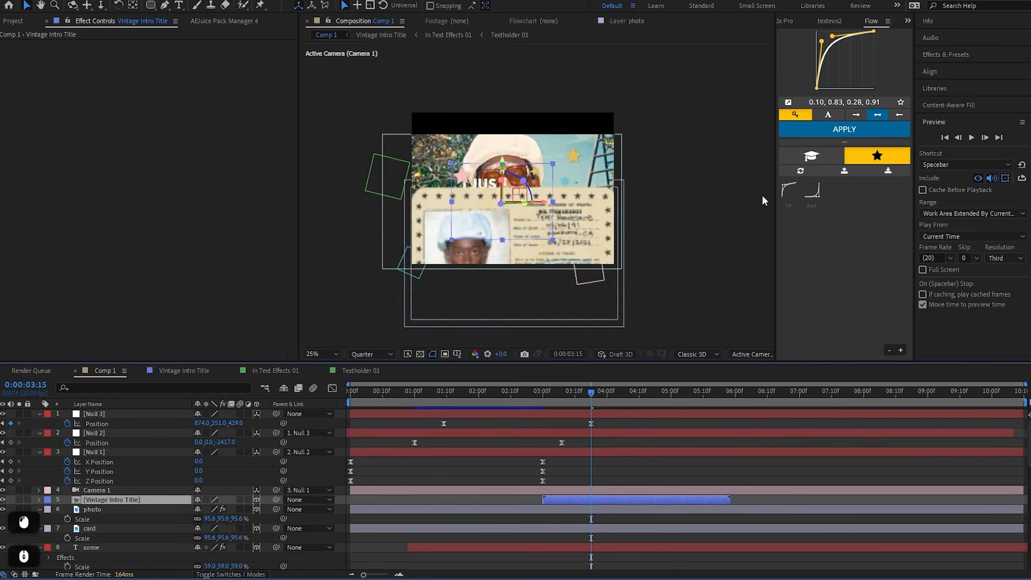
Enlarge the Comp 1 viewer area and split it into two 3D views
{"action": "left_click_drag", "start_coordinate": [774, 196], "coordinate": [824, 195]}
{"action": "scroll", "coordinate": [514, 205], "scroll_direction": "up", "scroll_amount": 2}
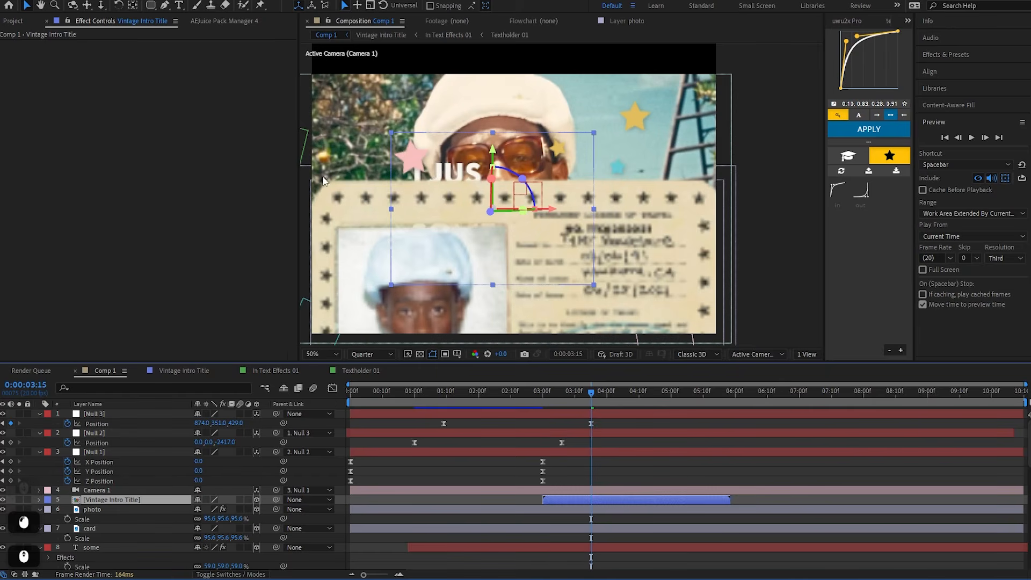
{"action": "left_click_drag", "start_coordinate": [295, 186], "coordinate": [82, 186]}
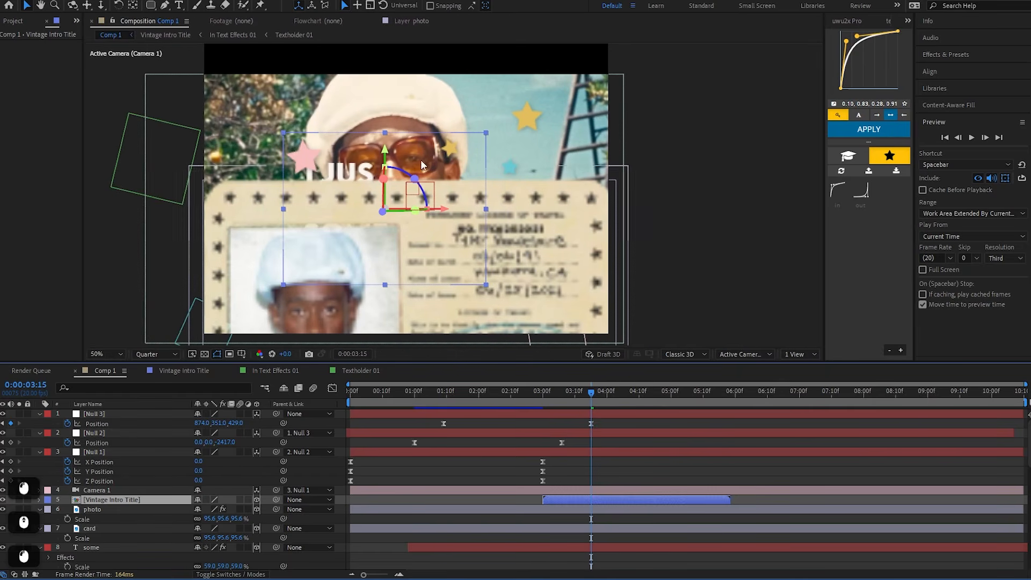
{"action": "scroll", "coordinate": [365, 150], "scroll_direction": "down", "scroll_amount": 1}
{"action": "left_click_drag", "start_coordinate": [485, 246], "coordinate": [204, 154]}
{"action": "scroll", "coordinate": [376, 170], "scroll_direction": "up", "scroll_amount": 1}
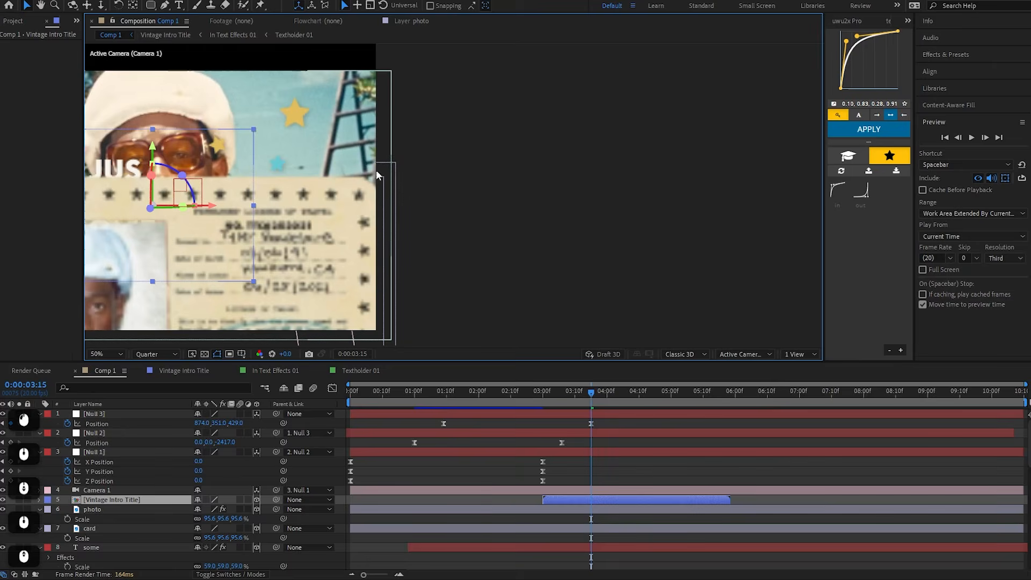
{"action": "scroll", "coordinate": [569, 260], "scroll_direction": "down", "scroll_amount": 1}
{"action": "left_click", "coordinate": [801, 354]}
{"action": "left_click", "coordinate": [804, 376]}
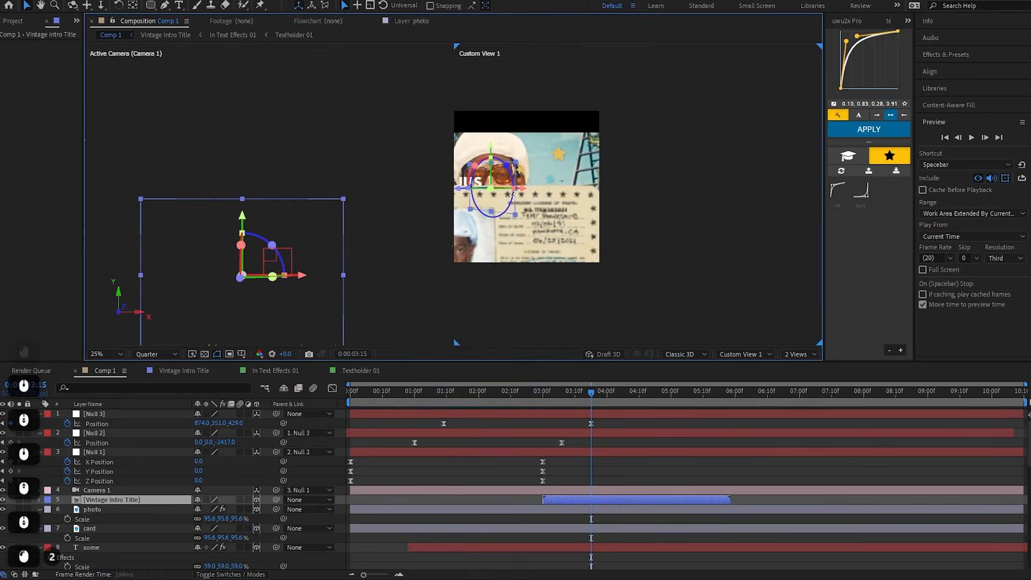
Move the Vintage Intro Title in 3D space towards the camera so it sits in front of the licence card
{"action": "key", "text": "ctrl+z"}
{"action": "left_click_drag", "start_coordinate": [565, 140], "coordinate": [566, 102]}
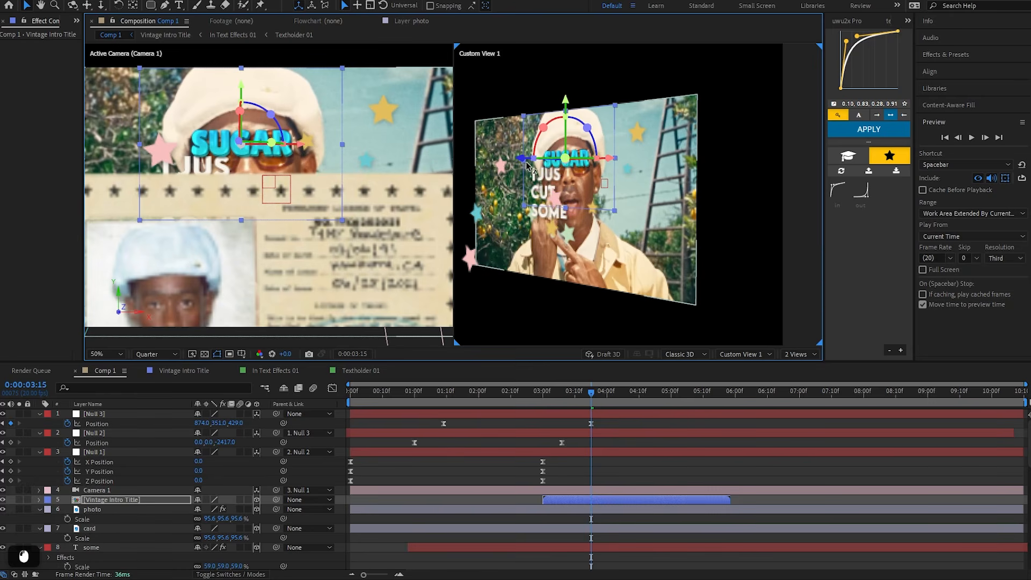
{"action": "left_click_drag", "start_coordinate": [505, 160], "coordinate": [165, 163]}
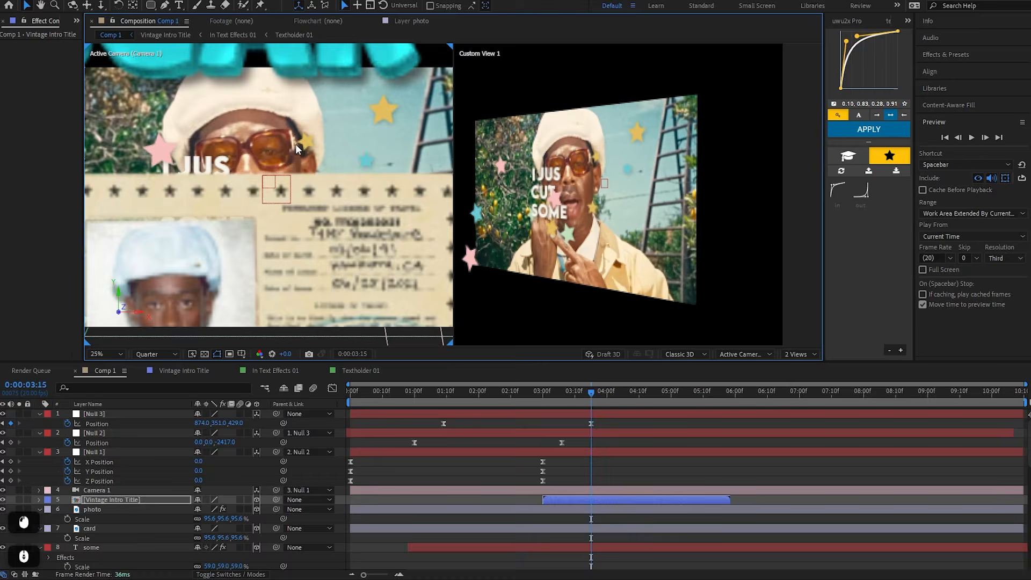
{"action": "scroll", "coordinate": [295, 144], "scroll_direction": "down", "scroll_amount": 2}
{"action": "left_click_drag", "start_coordinate": [295, 146], "coordinate": [283, 208]}
{"action": "scroll", "coordinate": [499, 199], "scroll_direction": "down", "scroll_amount": 1}
{"action": "left_click_drag", "start_coordinate": [484, 194], "coordinate": [666, 196]}
{"action": "scroll", "coordinate": [520, 178], "scroll_direction": "down", "scroll_amount": 1}
{"action": "left_click_drag", "start_coordinate": [553, 184], "coordinate": [433, 196]}
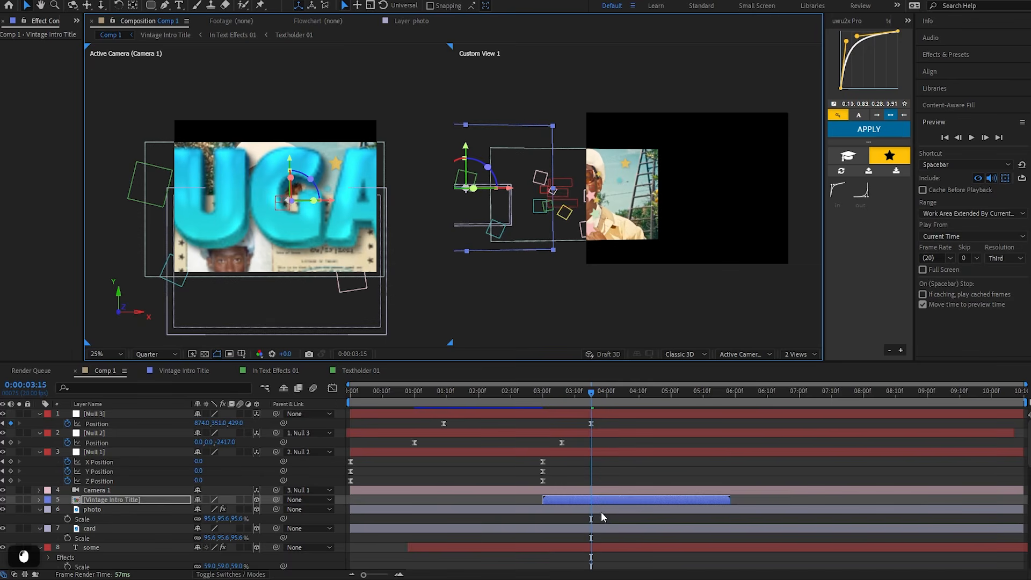
{"action": "left_click_drag", "start_coordinate": [585, 237], "coordinate": [505, 215], "text": "alt"}
Set the Vintage Intro Title's Scale to 57%
{"action": "left_click", "coordinate": [600, 498]}
{"action": "key", "text": "s"}
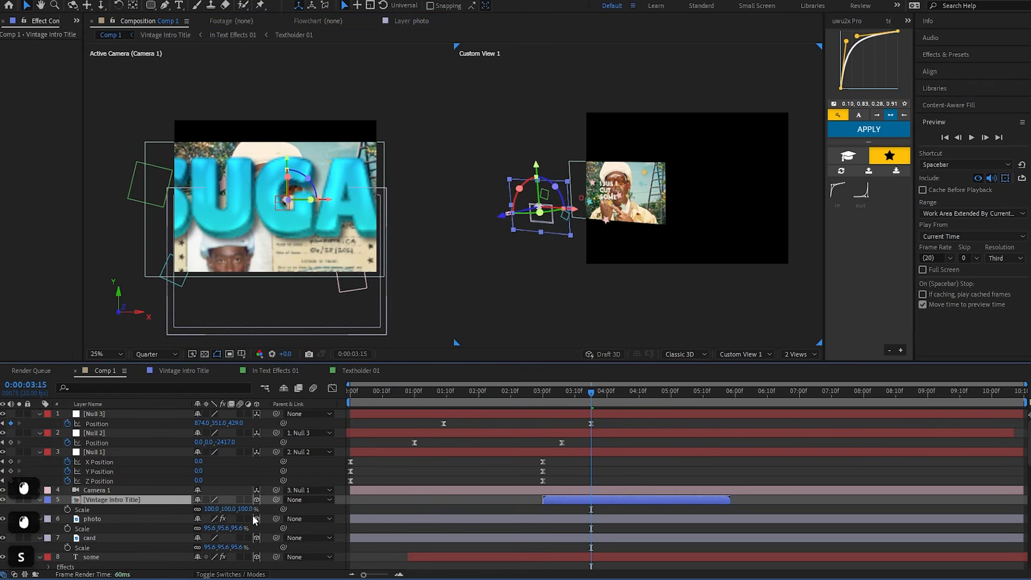
{"action": "left_click_drag", "start_coordinate": [246, 509], "coordinate": [226, 508]}
{"action": "scroll", "coordinate": [310, 289], "scroll_direction": "up", "scroll_amount": 2}
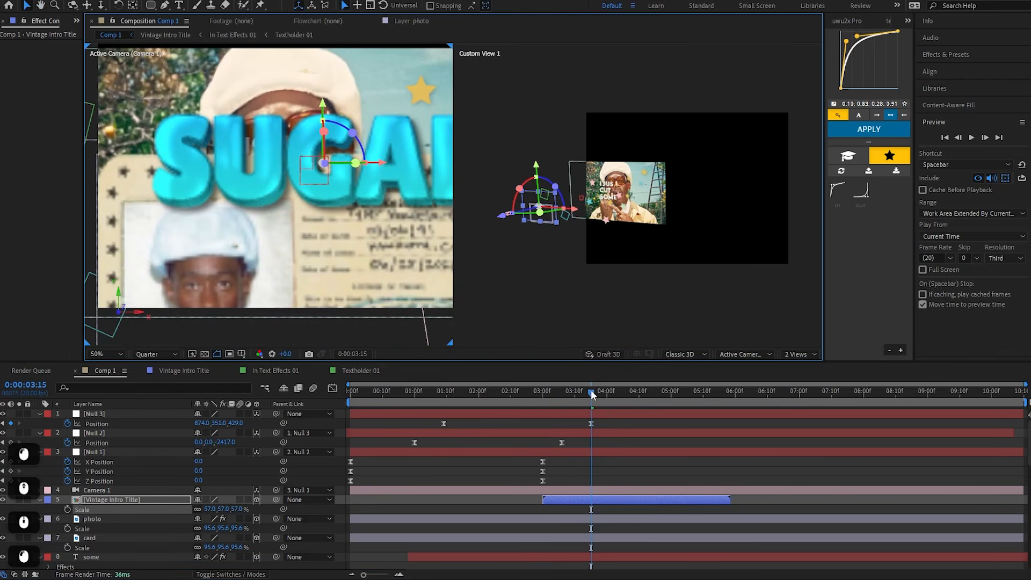
Shift the Vintage Intro Title layer earlier to start just before 0:00:02:10, and preview its timing from 0:00:02:00
{"action": "left_click_drag", "start_coordinate": [593, 396], "coordinate": [479, 394]}
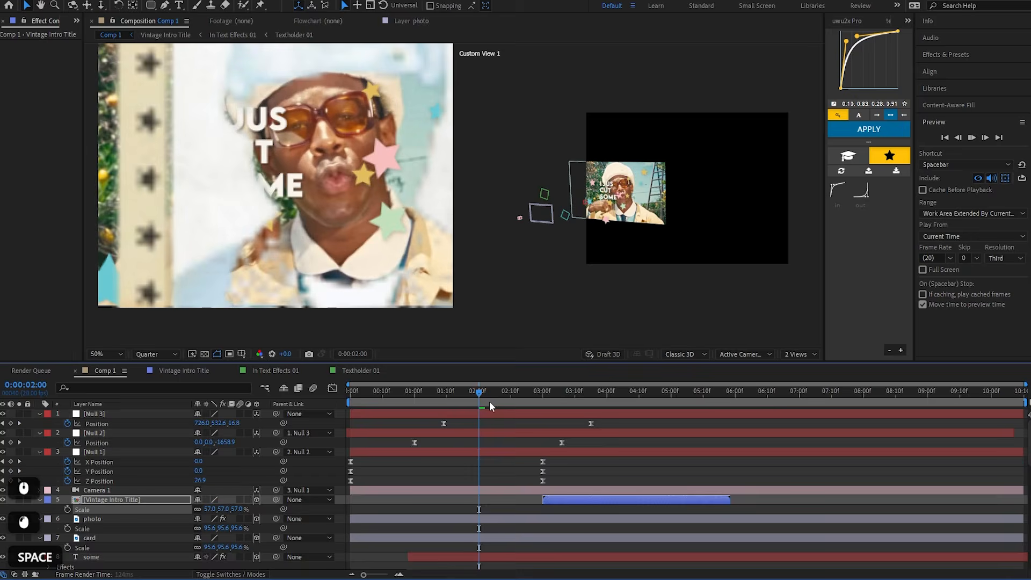
{"action": "left_click", "coordinate": [480, 398]}
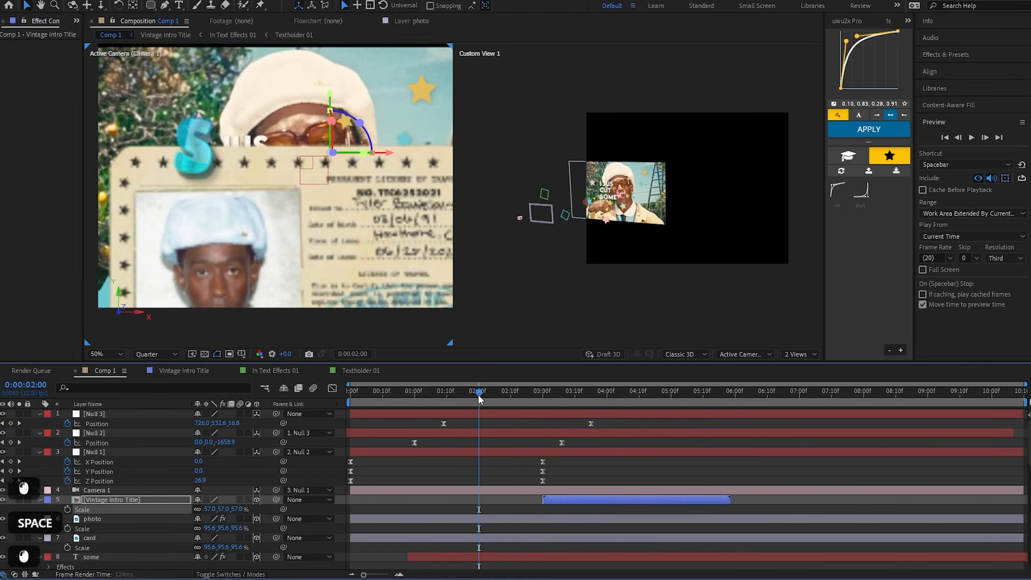
{"action": "left_click_drag", "start_coordinate": [541, 500], "coordinate": [520, 505]}
{"action": "key", "text": "space"}
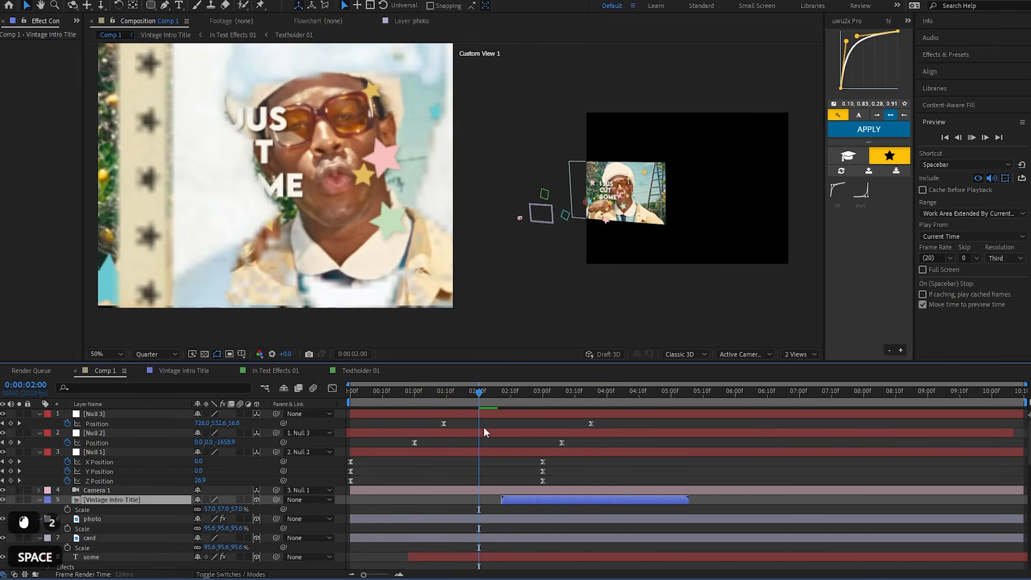
{"action": "left_click", "coordinate": [478, 393]}
{"action": "key", "text": "space"}
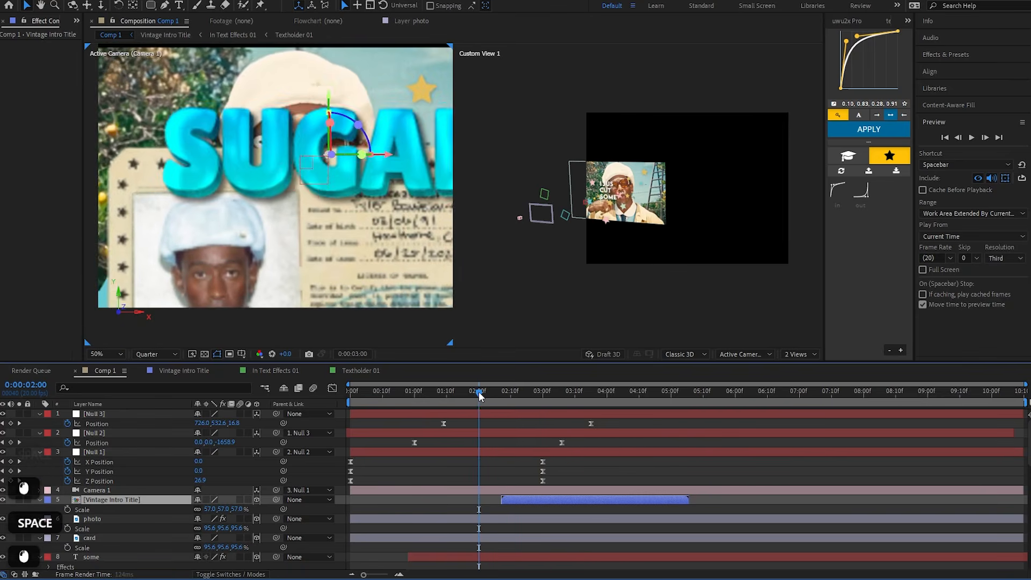
Return the composition viewer to a single view and play the title's entrance
{"action": "left_click", "coordinate": [421, 194]}
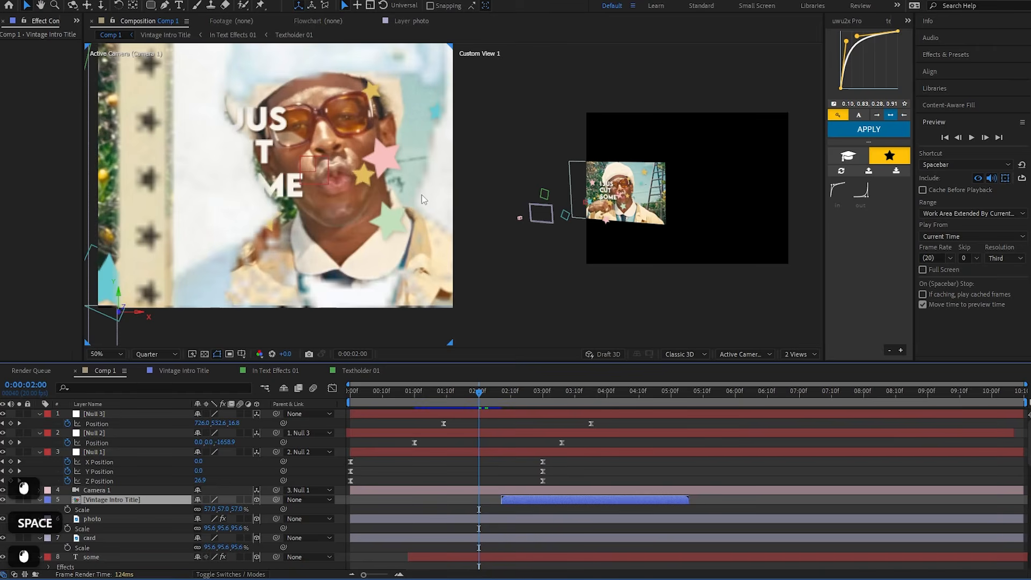
{"action": "left_click", "coordinate": [800, 355]}
{"action": "left_click", "coordinate": [803, 366]}
{"action": "key", "text": "space"}
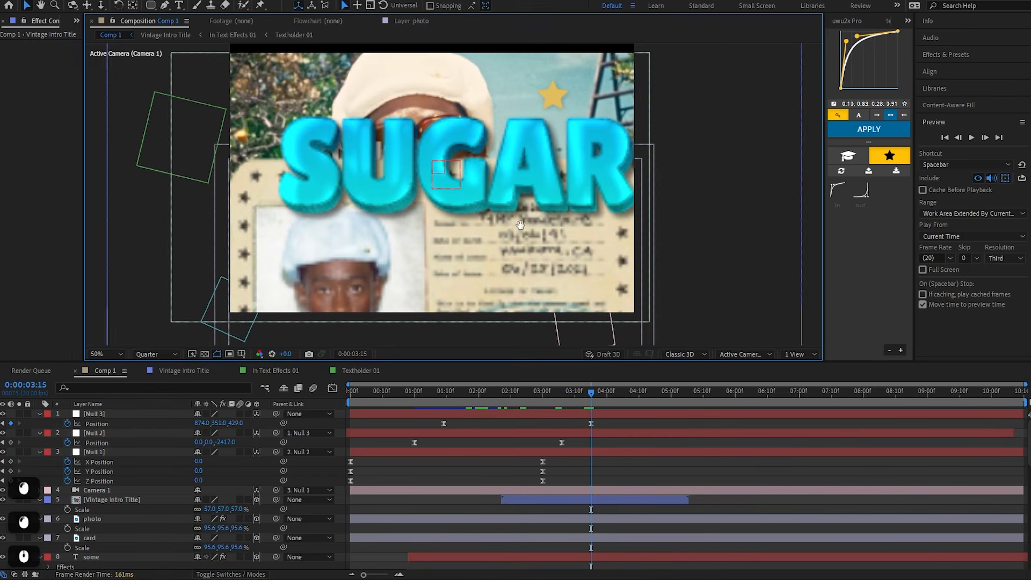
Set Null 3's X Position keyframe at 0:00:03:15 to 885 and shift the Vintage Intro Title slightly left
{"action": "left_click", "coordinate": [591, 423]}
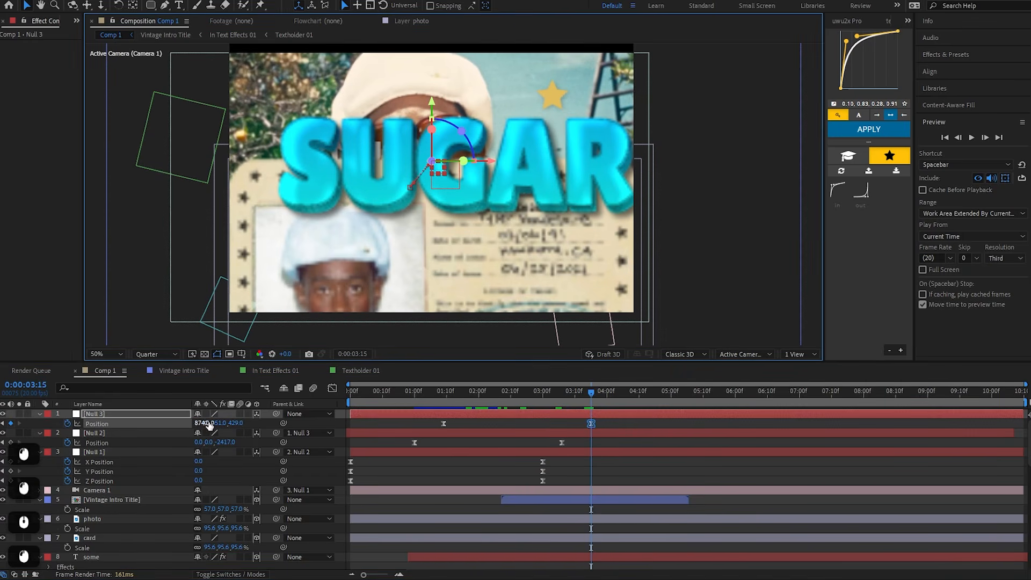
{"action": "mouse_move", "coordinate": [207, 423]}
{"action": "left_mouse_down"}
{"action": "mouse_move", "coordinate": [186, 423]}
{"action": "mouse_move", "coordinate": [204, 428]}
{"action": "left_mouse_up"}
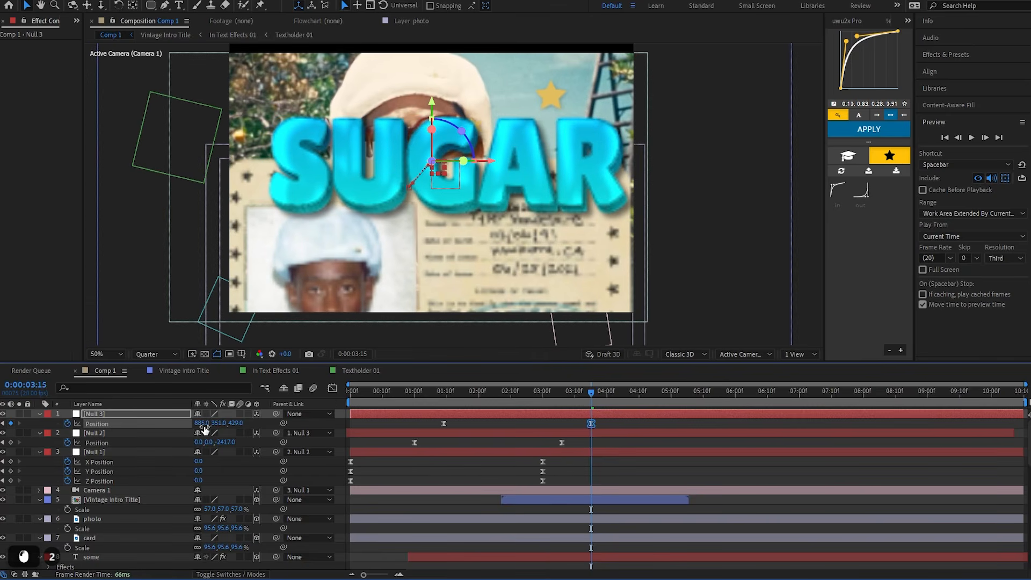
{"action": "left_click", "coordinate": [567, 500]}
{"action": "left_click", "coordinate": [208, 510]}
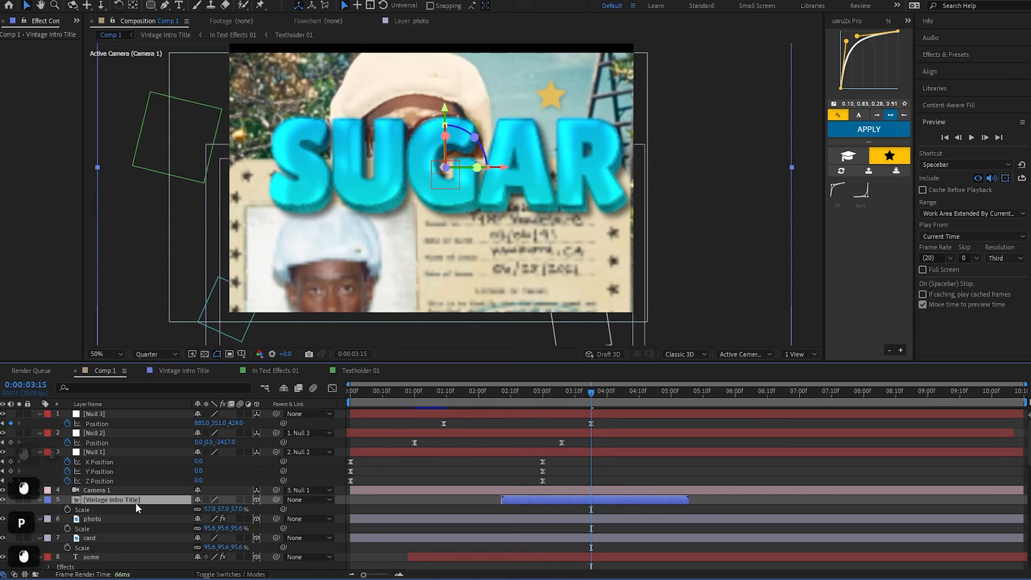
{"action": "key", "text": "p"}
{"action": "left_click_drag", "start_coordinate": [209, 510], "coordinate": [194, 510]}
Play back Comp 1 from the start to review the camera pull-back and the Sugar title
{"action": "left_click_drag", "start_coordinate": [554, 402], "coordinate": [494, 403]}
{"action": "key", "text": "space"}
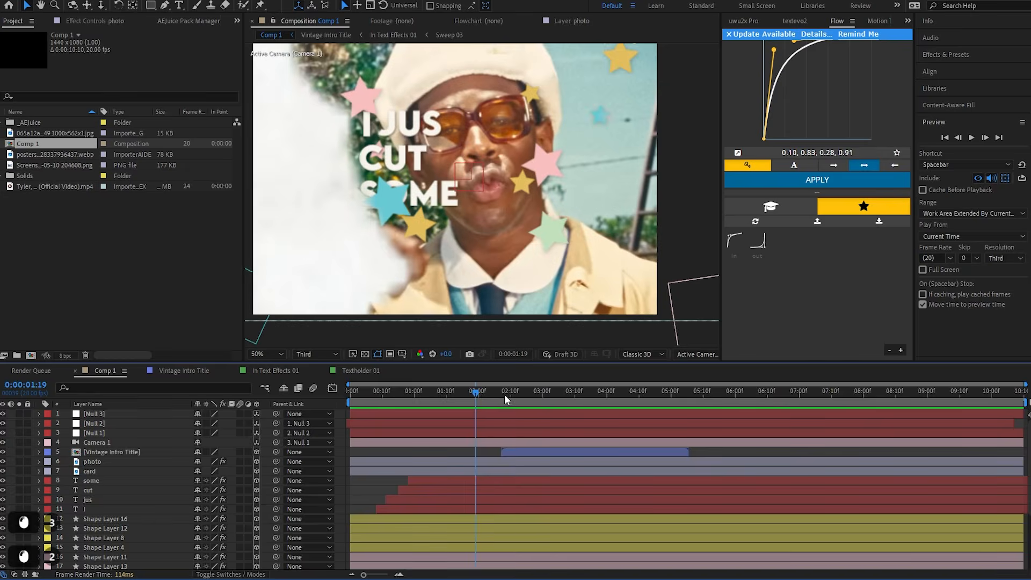
{"action": "left_click_drag", "start_coordinate": [504, 394], "coordinate": [337, 417]}
{"action": "key", "text": "space"}
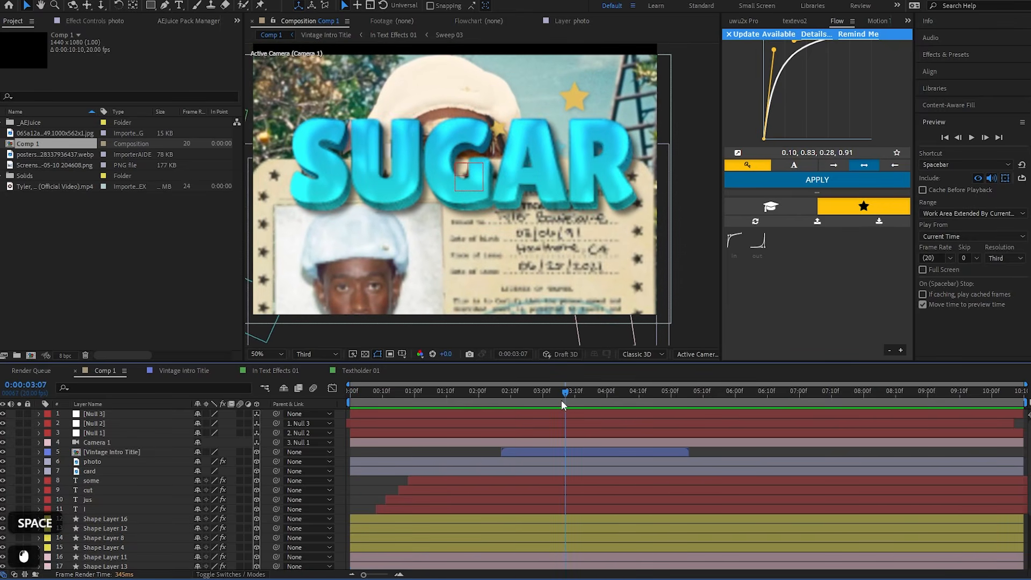
{"action": "left_click", "coordinate": [549, 397]}
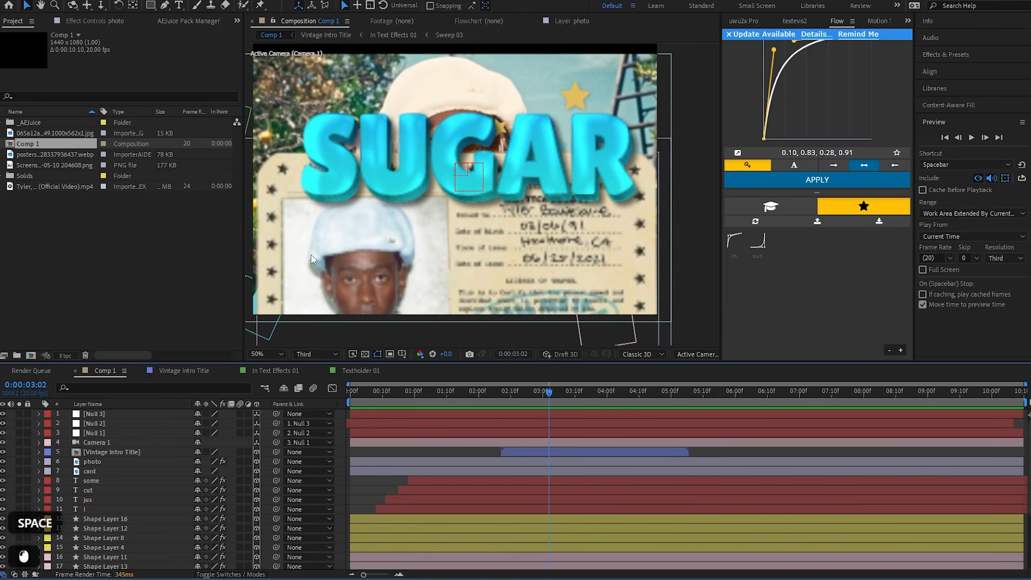
{"action": "left_click", "coordinate": [546, 458]}
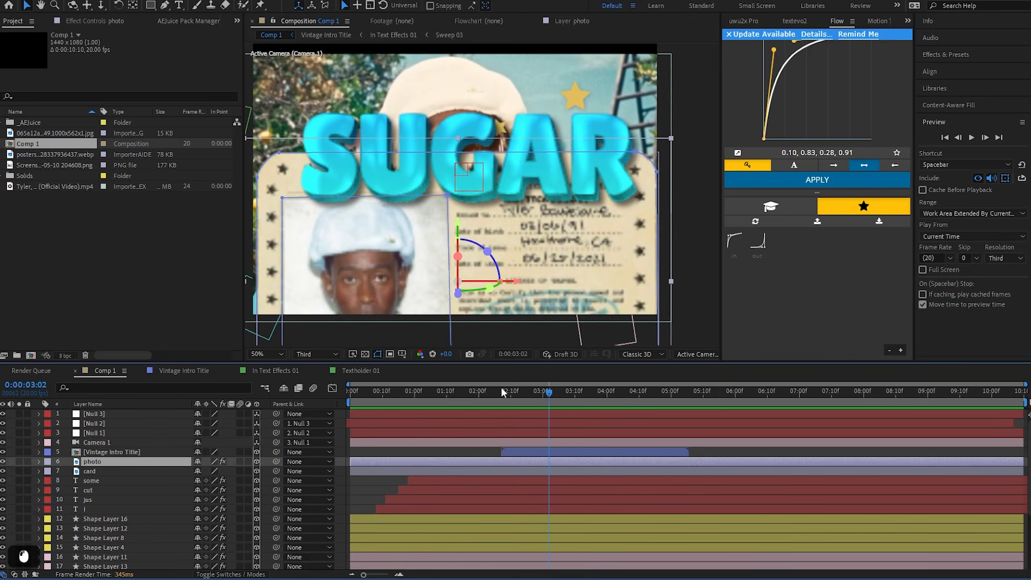
{"action": "key", "text": "s"}
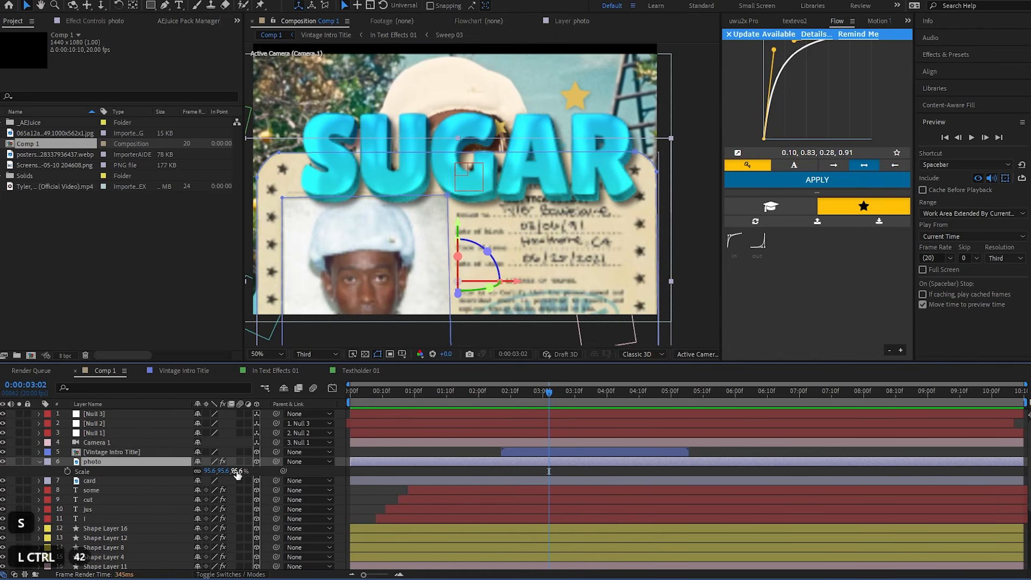
{"action": "left_click_drag", "start_coordinate": [236, 473], "coordinate": [218, 473]}
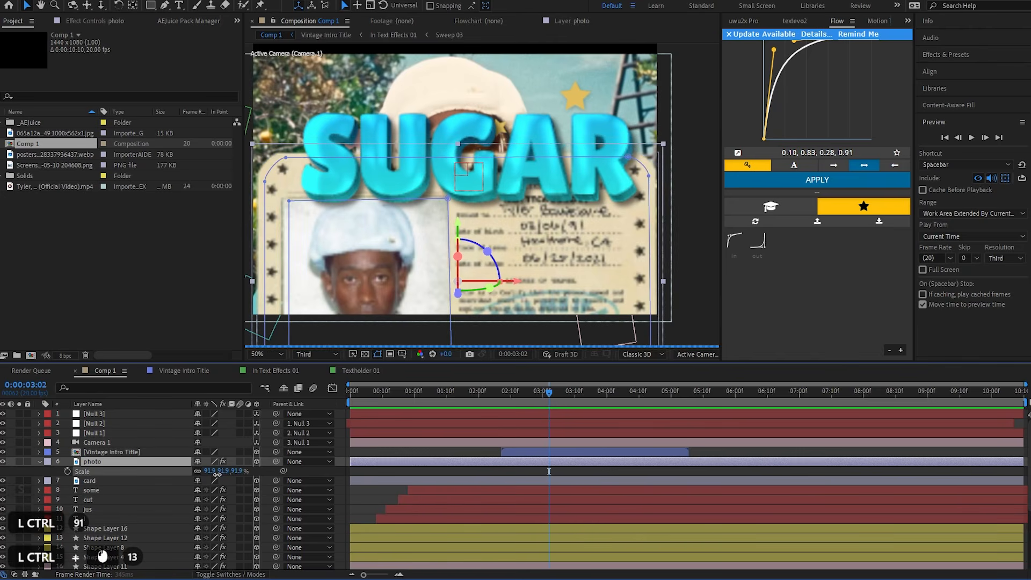
{"action": "key", "text": "ctrl+z"}
{"action": "left_click", "coordinate": [408, 480], "text": "shift"}
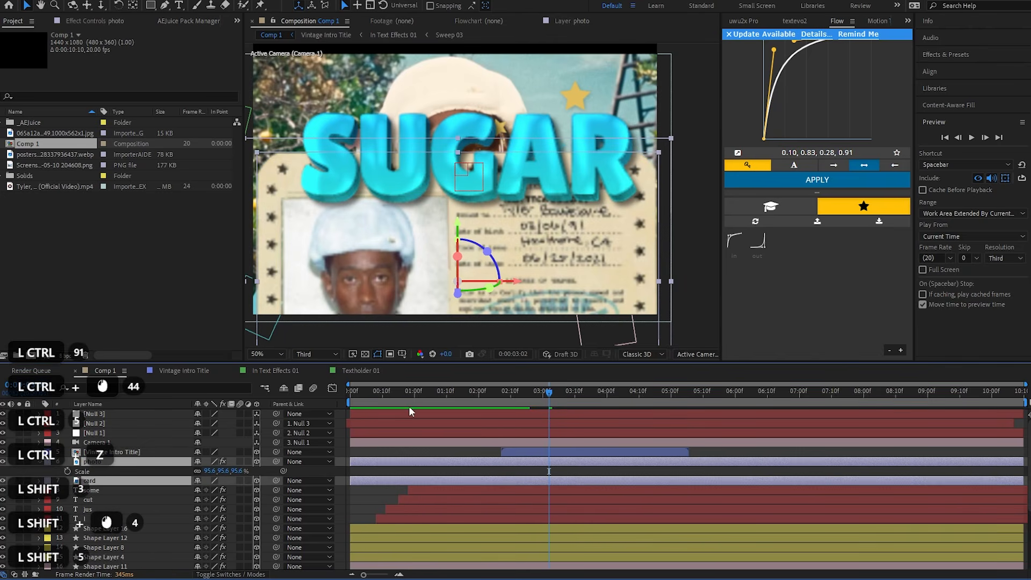
{"action": "key", "text": "s"}
{"action": "key", "text": "s"}
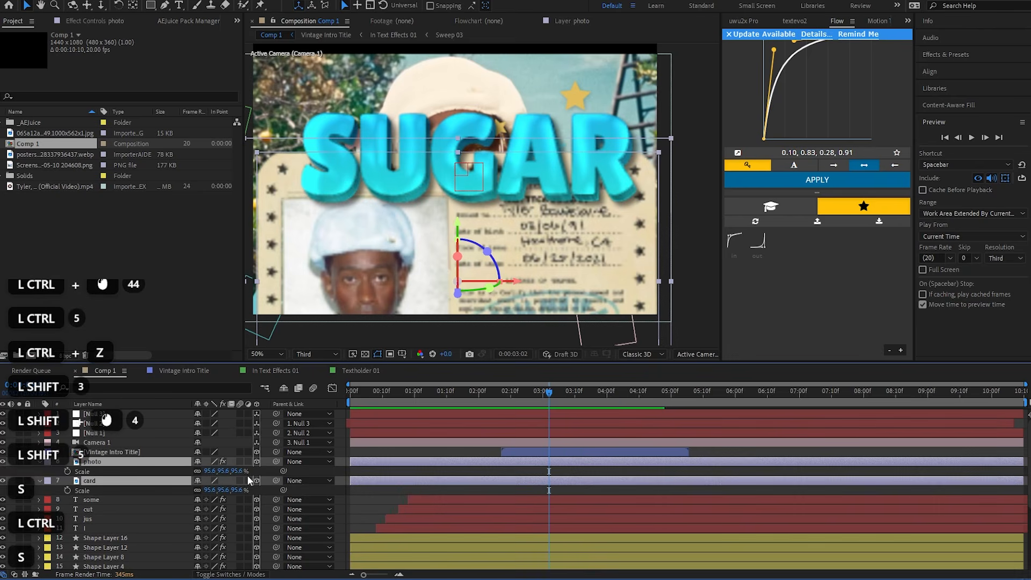
{"action": "left_click_drag", "start_coordinate": [213, 471], "coordinate": [178, 476]}
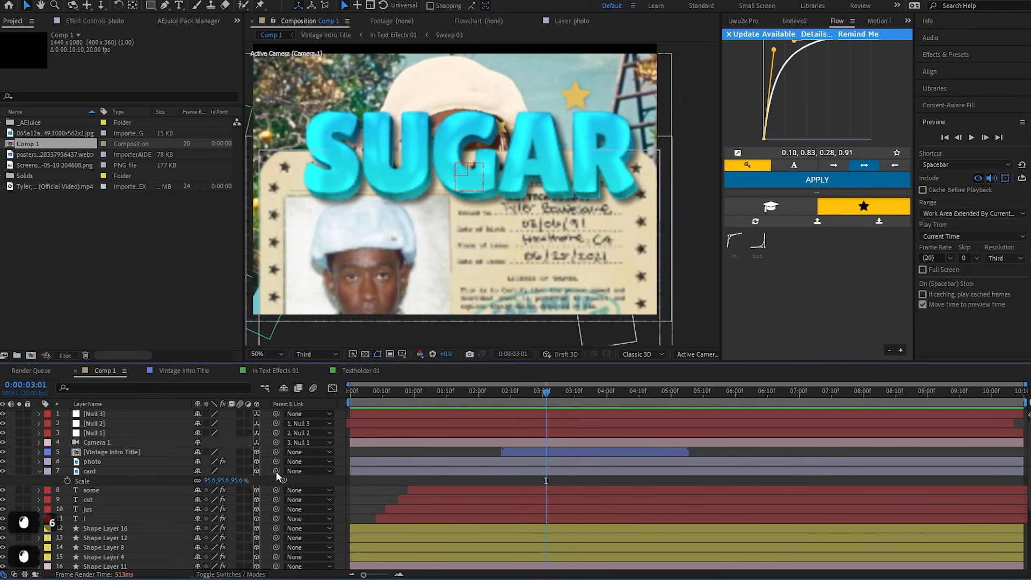
Parent the card layer to the photo layer and scale the photo layer down to 83.4%
{"action": "left_click_drag", "start_coordinate": [275, 471], "coordinate": [110, 461]}
{"action": "left_click", "coordinate": [440, 462]}
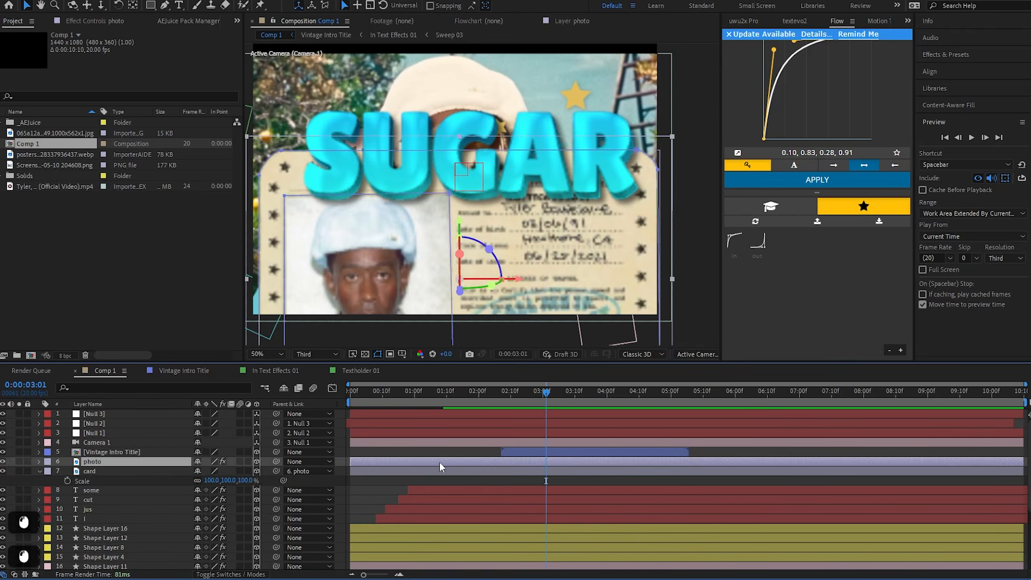
{"action": "key", "text": "p"}
{"action": "key", "text": "s"}
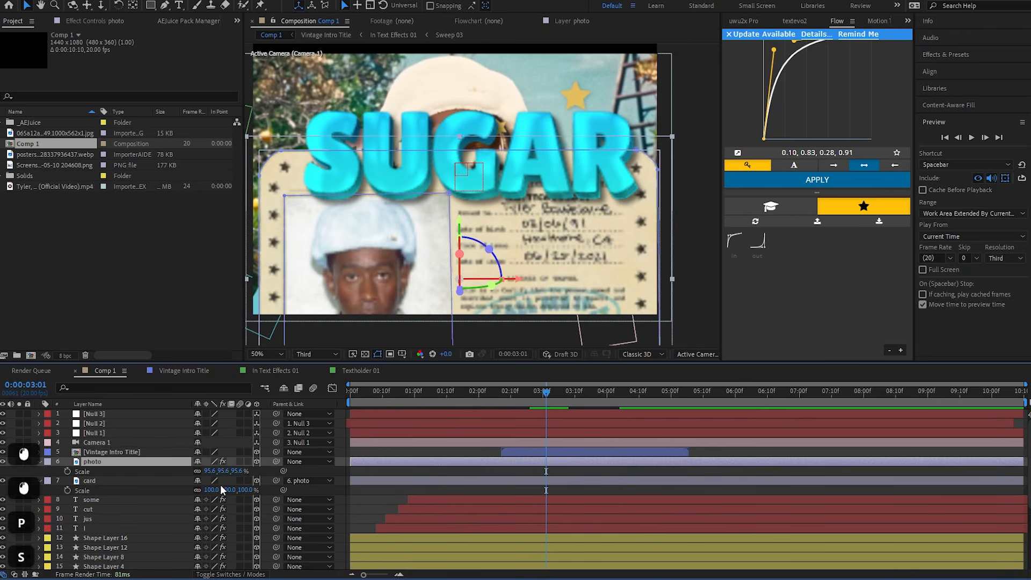
{"action": "left_click_drag", "start_coordinate": [242, 471], "coordinate": [238, 472]}
{"action": "left_click_drag", "start_coordinate": [532, 207], "coordinate": [555, 181]}
{"action": "left_click_drag", "start_coordinate": [243, 471], "coordinate": [207, 471]}
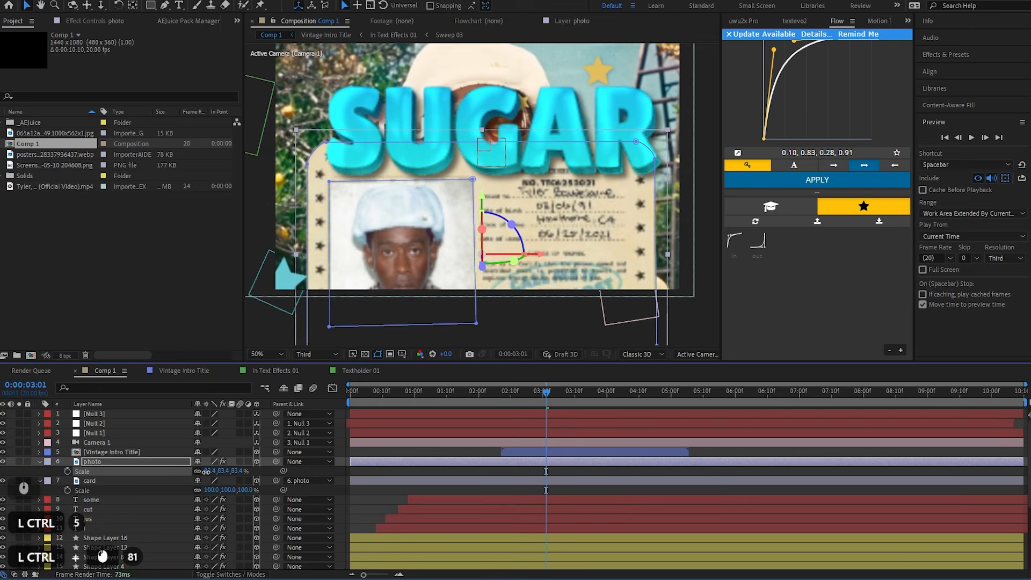
Play back Comp 1 from 0:00:01:10 to review the camera pull-back with the smaller licence card
{"action": "left_click_drag", "start_coordinate": [428, 399], "coordinate": [447, 397]}
{"action": "key", "text": "space"}
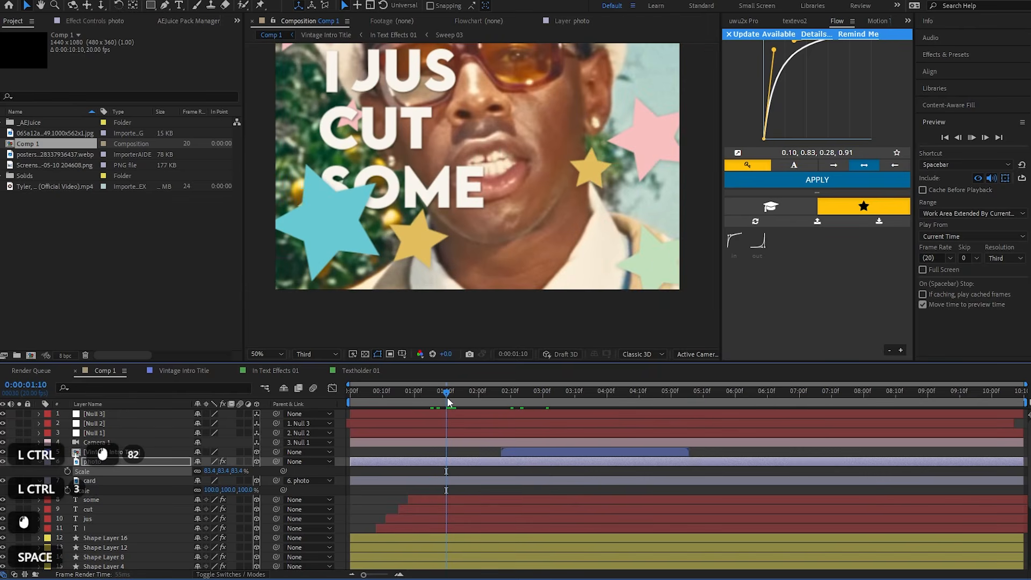
{"action": "key", "text": "space"}
{"action": "left_click_drag", "start_coordinate": [475, 228], "coordinate": [466, 294]}
{"action": "key", "text": "space"}
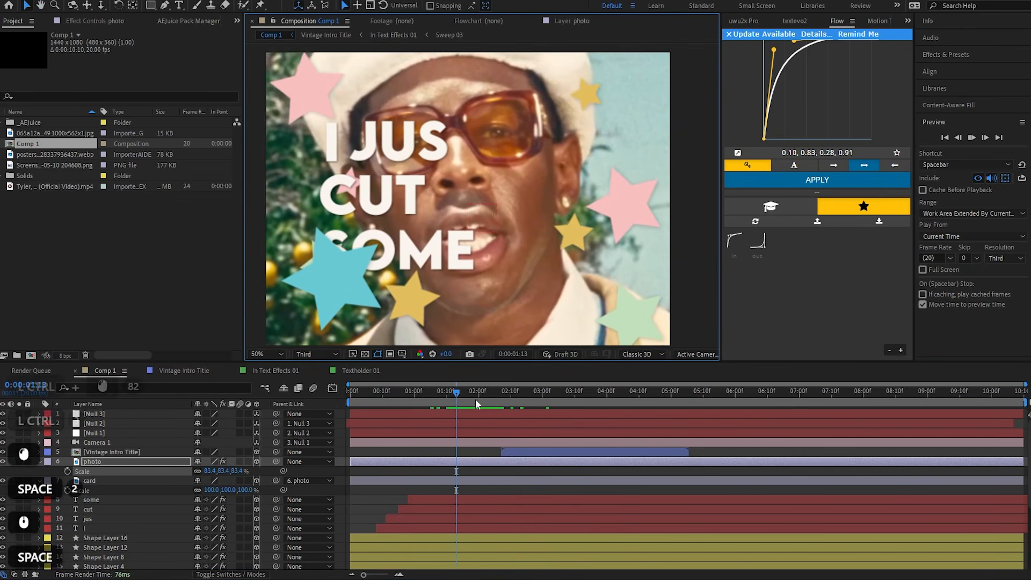
{"action": "key", "text": "space"}
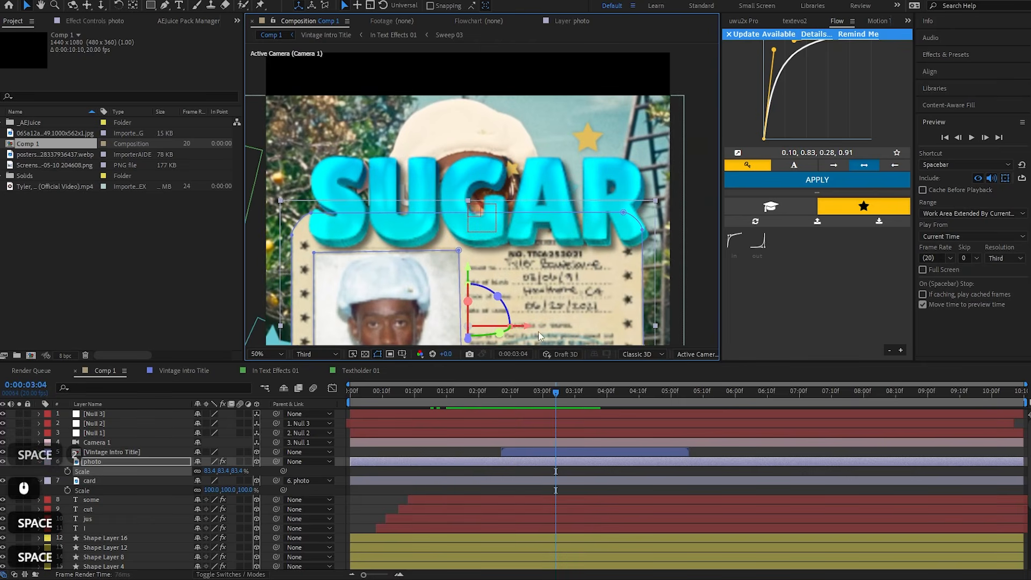
Scale the Vintage Intro Title layer to 51.8%, shift it slightly left, and preview its entrance from 0:00:02:08
{"action": "left_click", "coordinate": [559, 455]}
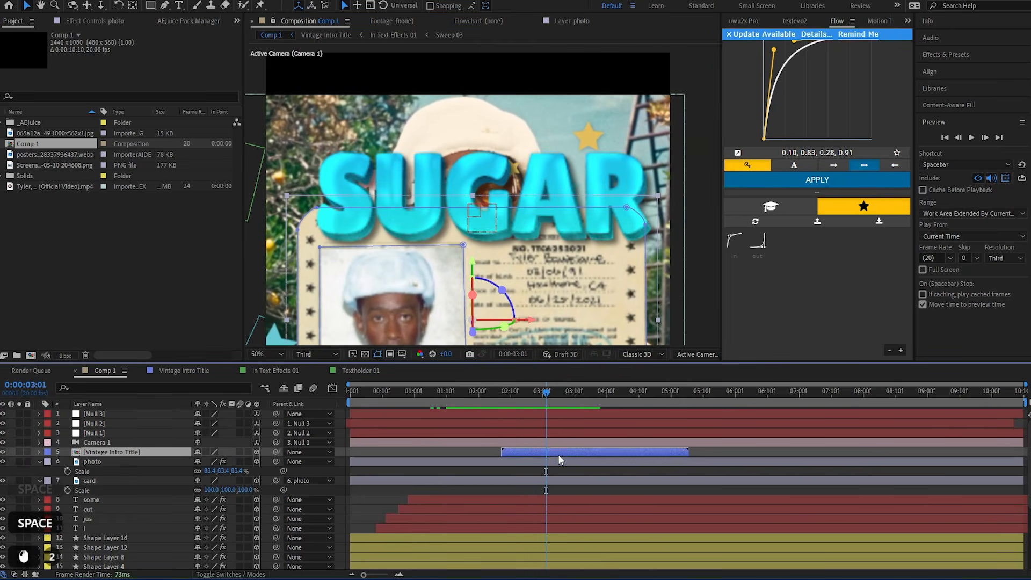
{"action": "key", "text": "s"}
{"action": "left_click_drag", "start_coordinate": [231, 462], "coordinate": [219, 467]}
{"action": "left_click_drag", "start_coordinate": [579, 209], "coordinate": [565, 211]}
{"action": "left_click_drag", "start_coordinate": [519, 394], "coordinate": [502, 398]}
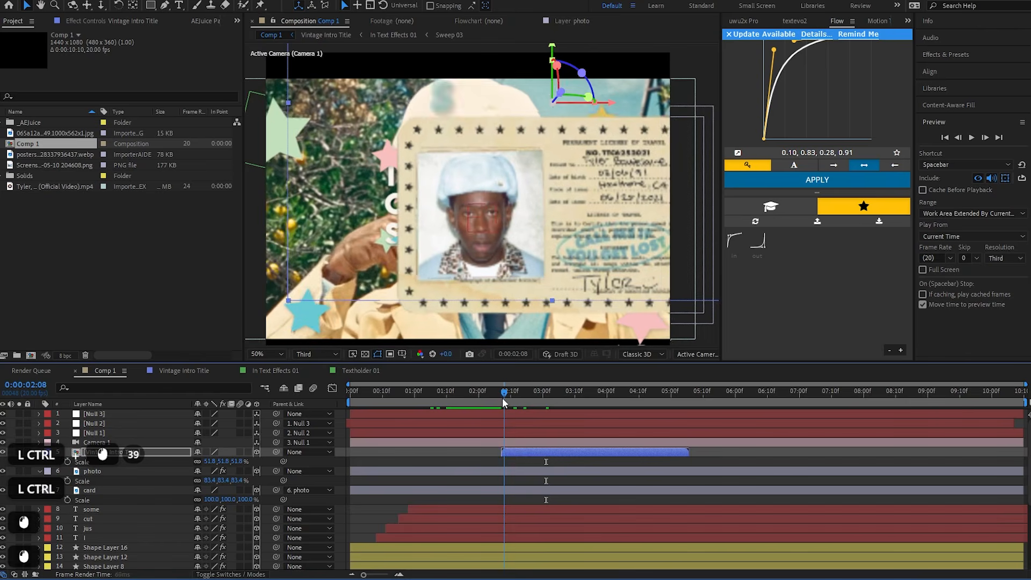
{"action": "key", "text": "space"}
{"action": "key", "text": "space"}
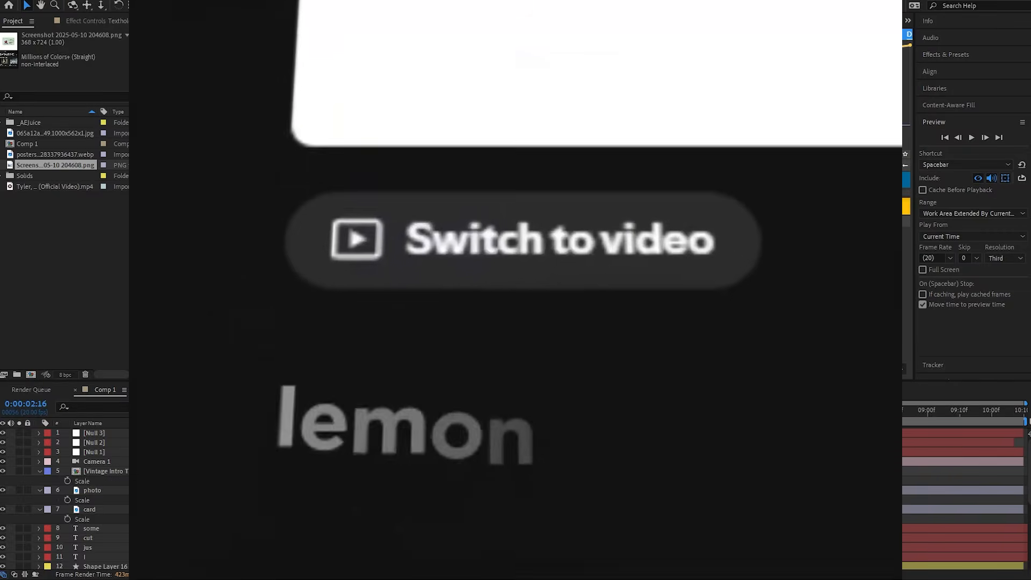
Place Screenshot 2025-05-10 204608.png in Comp 1 as a new top layer over the Sugar title
{"action": "key", "text": "ctrl+z"}
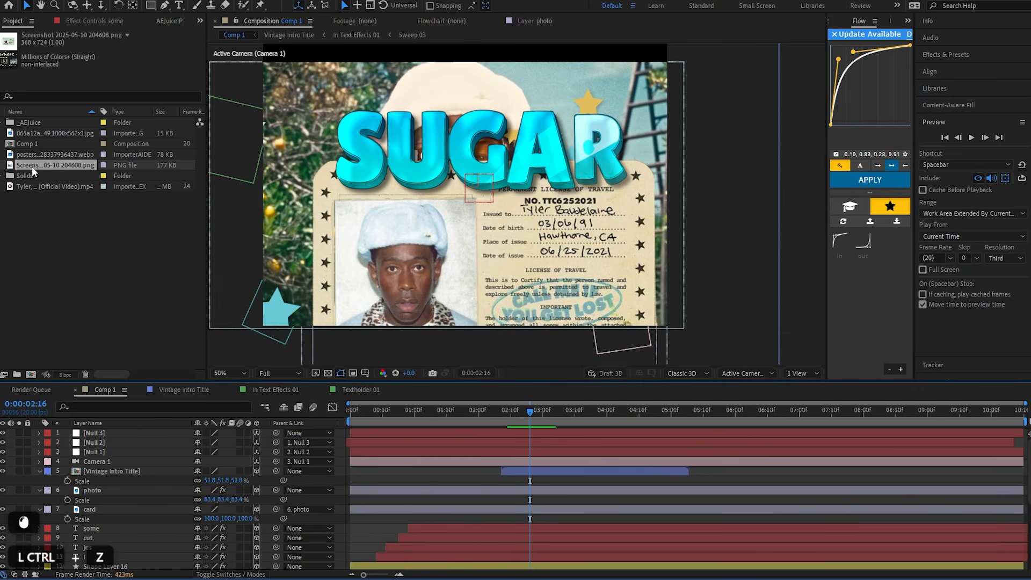
{"action": "left_click_drag", "start_coordinate": [205, 185], "coordinate": [436, 202]}
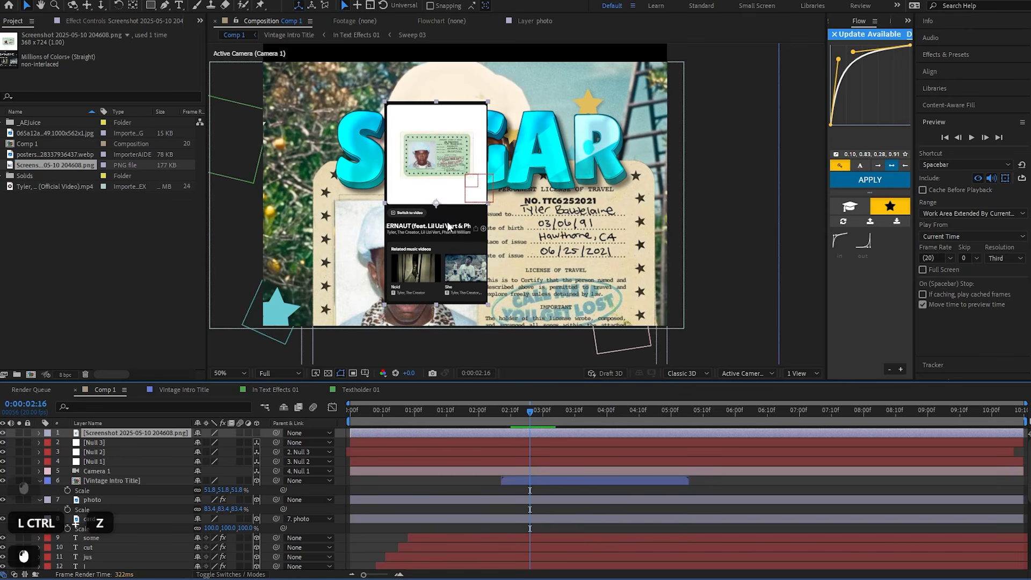
{"action": "scroll", "coordinate": [454, 228], "scroll_direction": "up", "scroll_amount": 1}
{"action": "scroll", "coordinate": [454, 227], "scroll_direction": "down", "scroll_amount": 1}
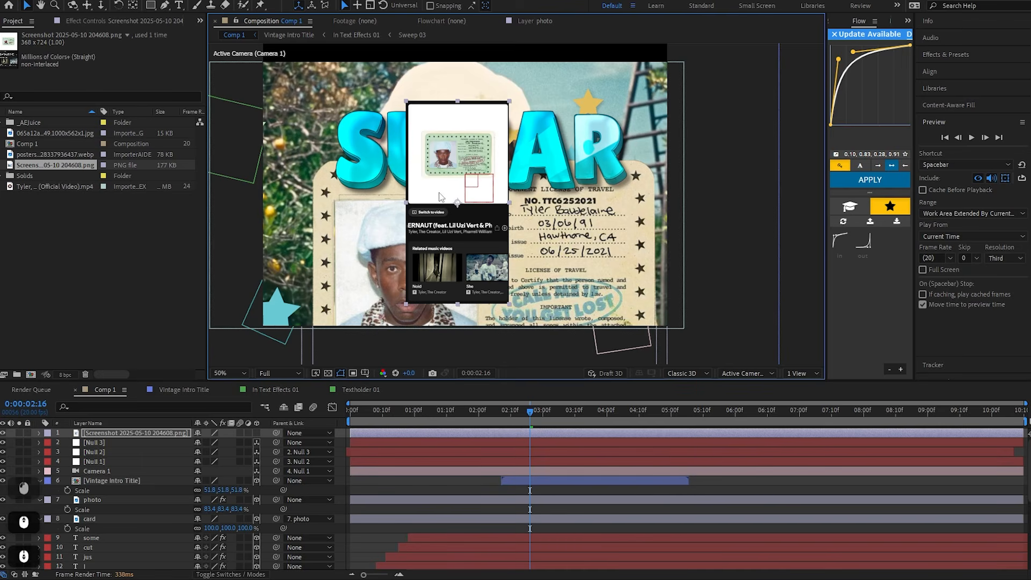
Switch to Spotify and capture a screen snip of the now-playing panel showing the JUGGERNAUT cover, then return to After Effects
{"action": "key", "text": "alt+Tab"}
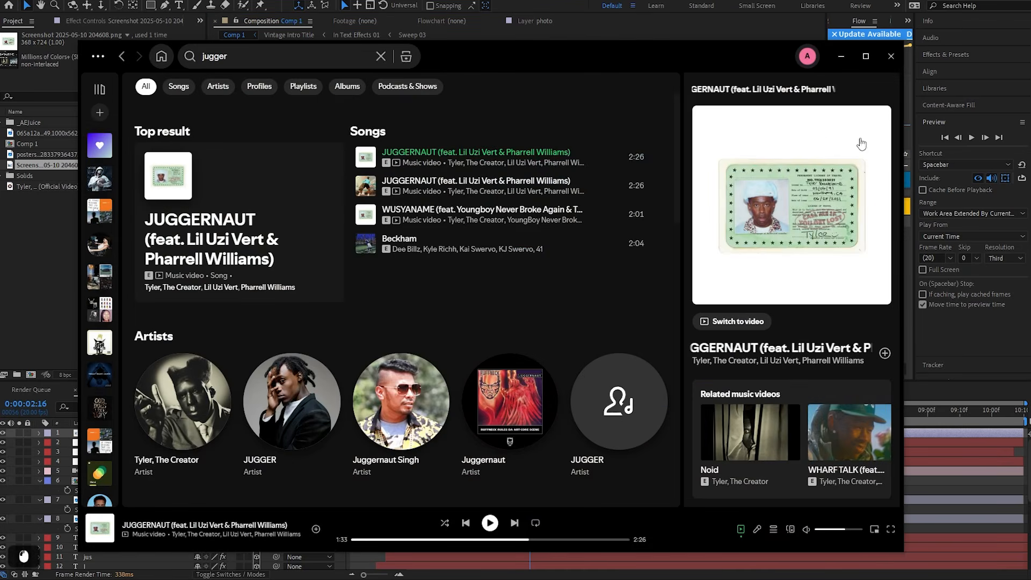
{"action": "left_click_drag", "start_coordinate": [675, 68], "coordinate": [642, 65]}
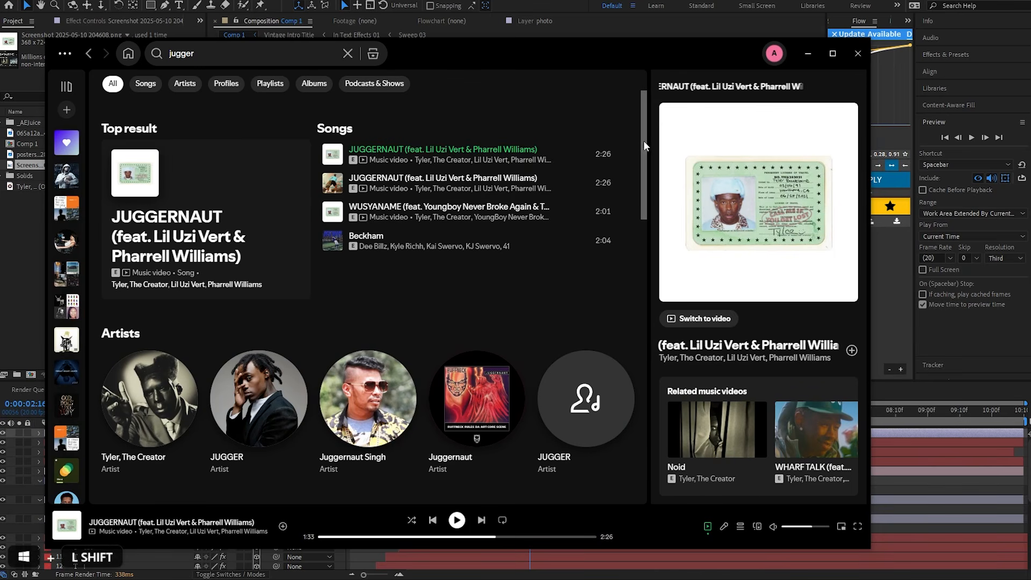
{"action": "key", "text": "super+shift+s"}
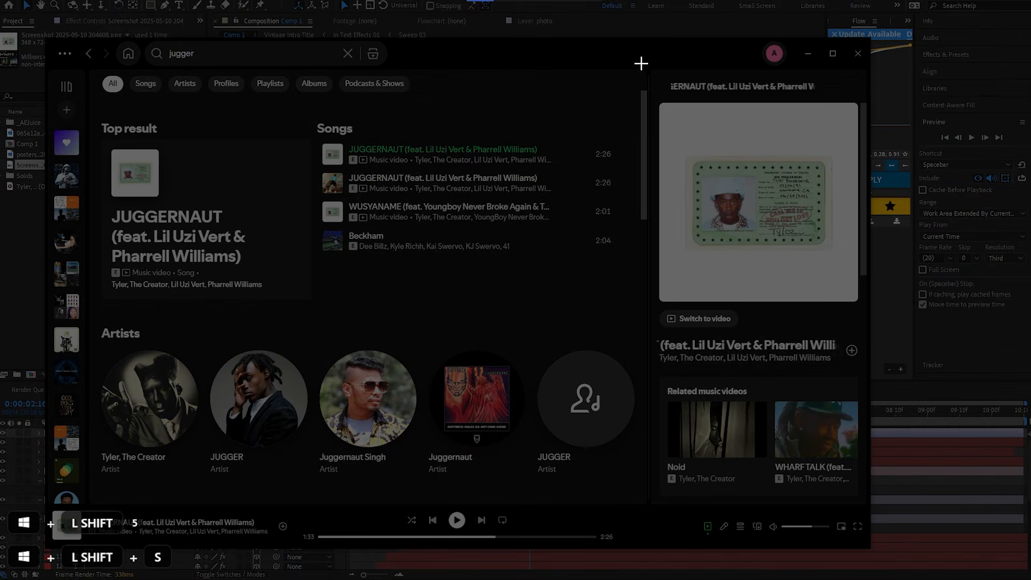
{"action": "left_click_drag", "start_coordinate": [642, 63], "coordinate": [893, 545]}
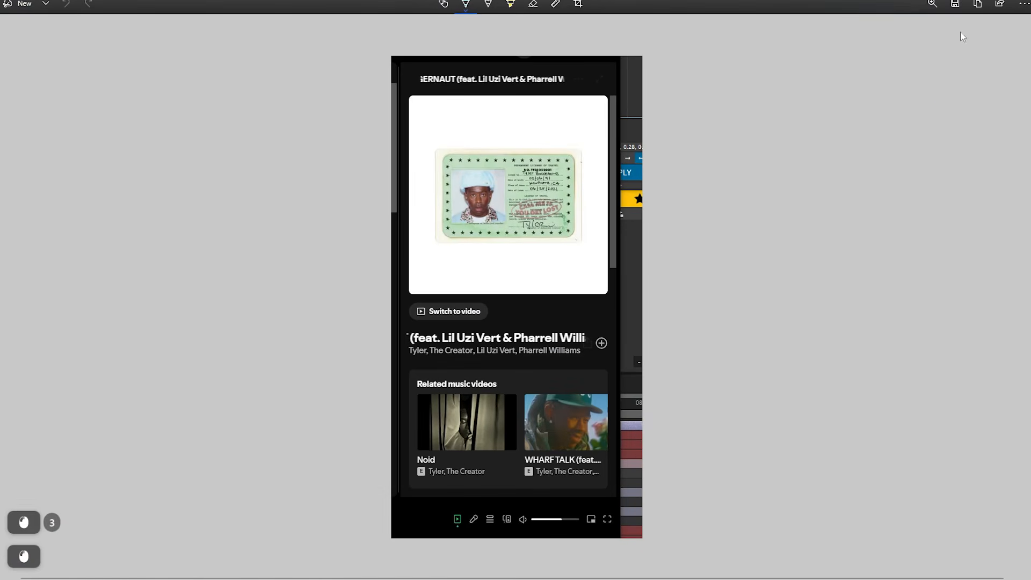
{"action": "left_click_drag", "start_coordinate": [925, 104], "coordinate": [933, 105]}
{"action": "left_click_drag", "start_coordinate": [912, 108], "coordinate": [916, 108]}
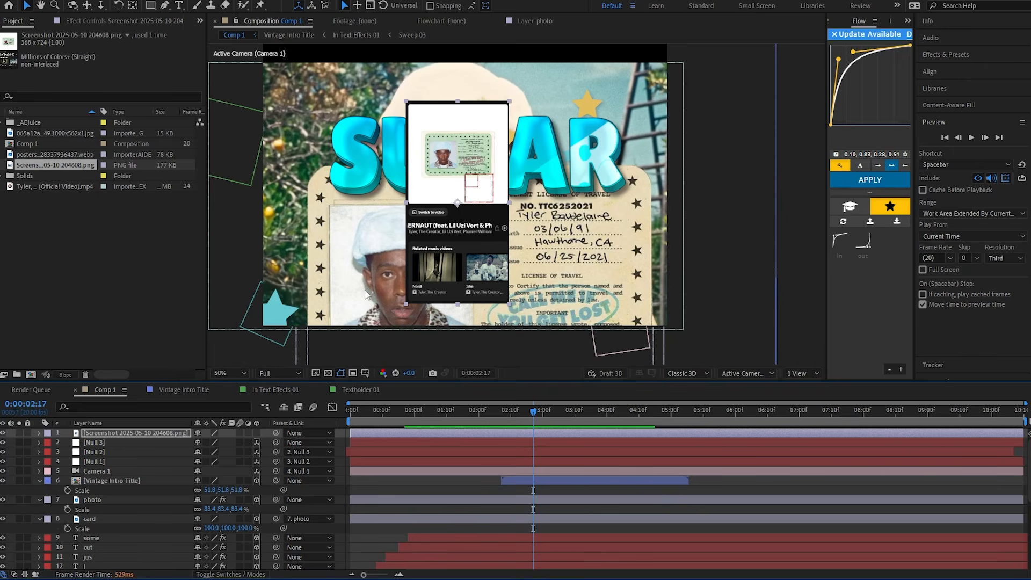
With the screenshot layer deselected at 0:00:02:15, set up the Rectangle tool with a white FFFFFF fill sampled from the background
{"action": "scroll", "coordinate": [475, 178], "scroll_direction": "up", "scroll_amount": 2}
{"action": "scroll", "coordinate": [475, 224], "scroll_direction": "up", "scroll_amount": 3}
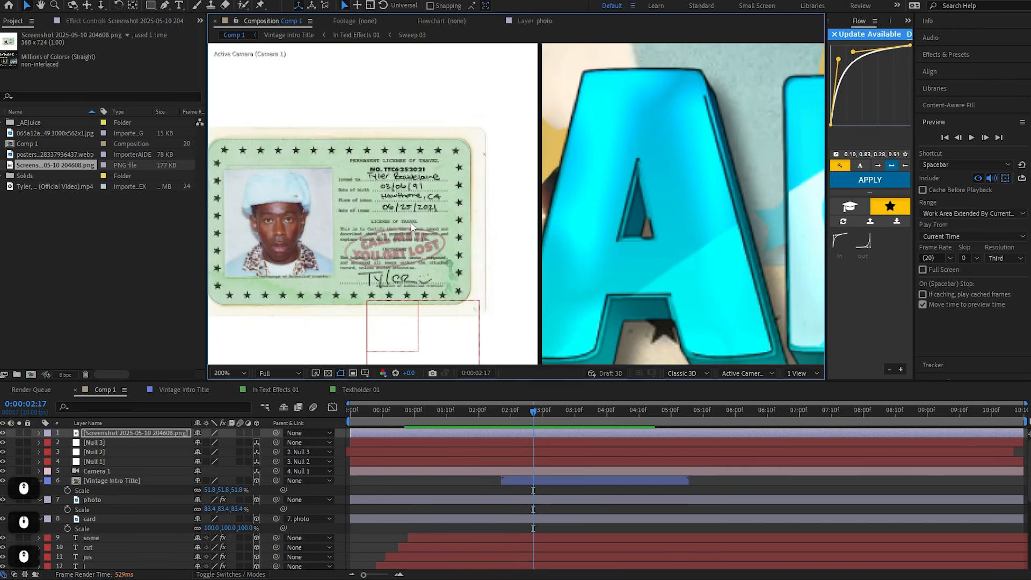
{"action": "left_click_drag", "start_coordinate": [354, 155], "coordinate": [392, 169]}
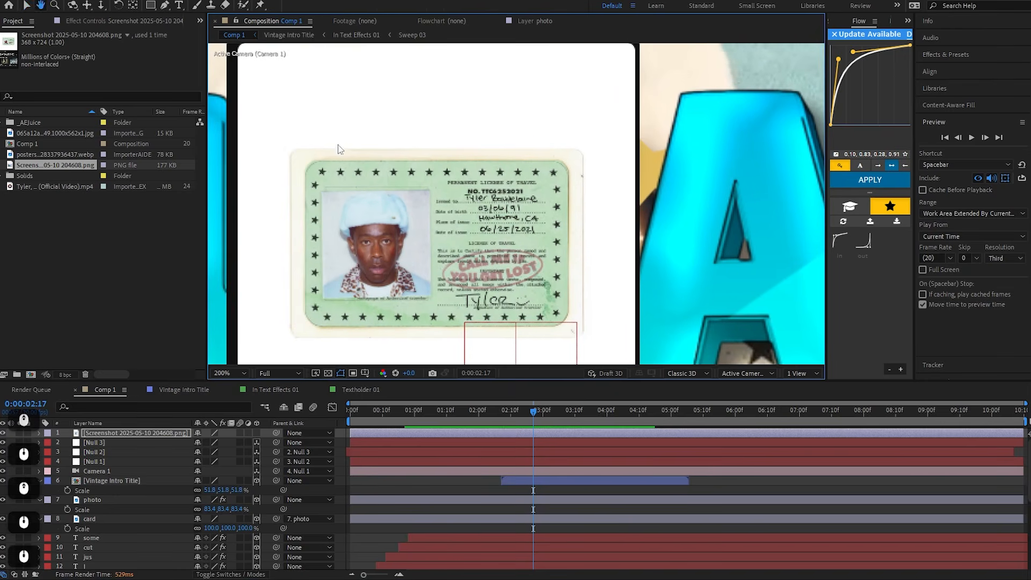
{"action": "scroll", "coordinate": [484, 150], "scroll_direction": "down", "scroll_amount": 1}
{"action": "mouse_move", "coordinate": [473, 174]}
{"action": "left_mouse_down"}
{"action": "mouse_move", "coordinate": [491, 160]}
{"action": "mouse_move", "coordinate": [476, 153]}
{"action": "left_mouse_up"}
{"action": "scroll", "coordinate": [486, 162], "scroll_direction": "up", "scroll_amount": 1}
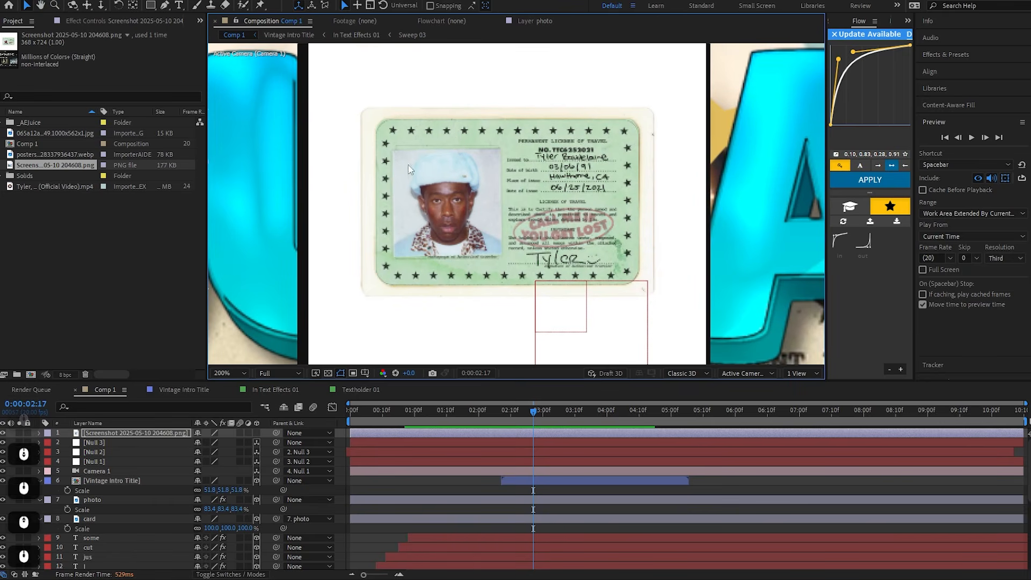
{"action": "left_click", "coordinate": [525, 410]}
{"action": "left_click", "coordinate": [150, 5]}
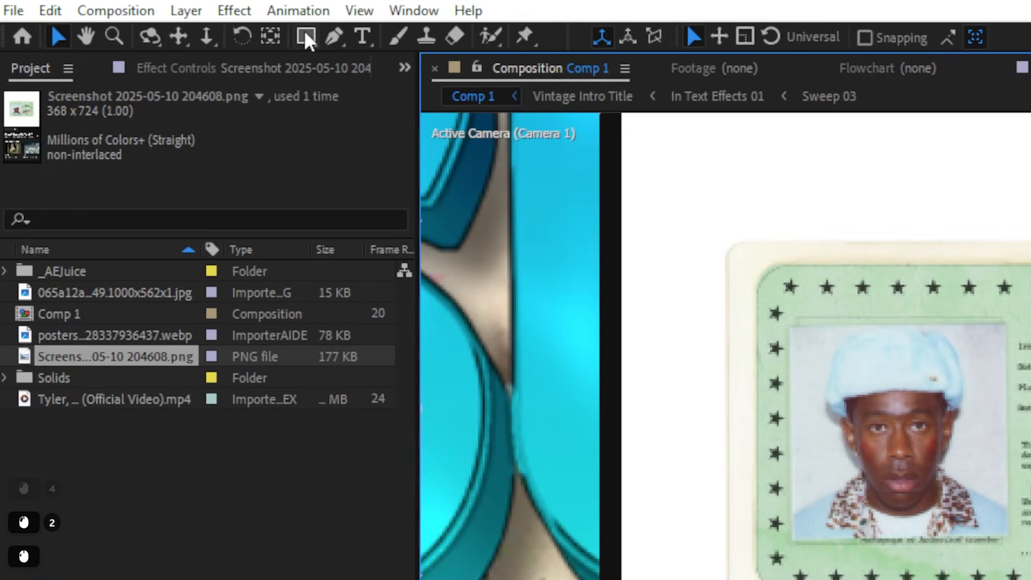
{"action": "left_click", "coordinate": [306, 37]}
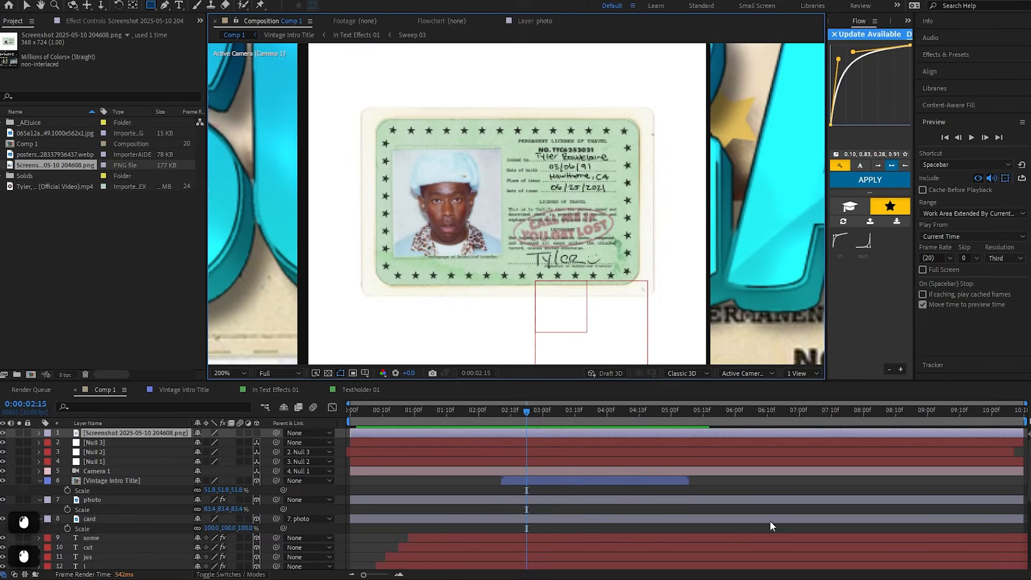
{"action": "left_click", "coordinate": [729, 485]}
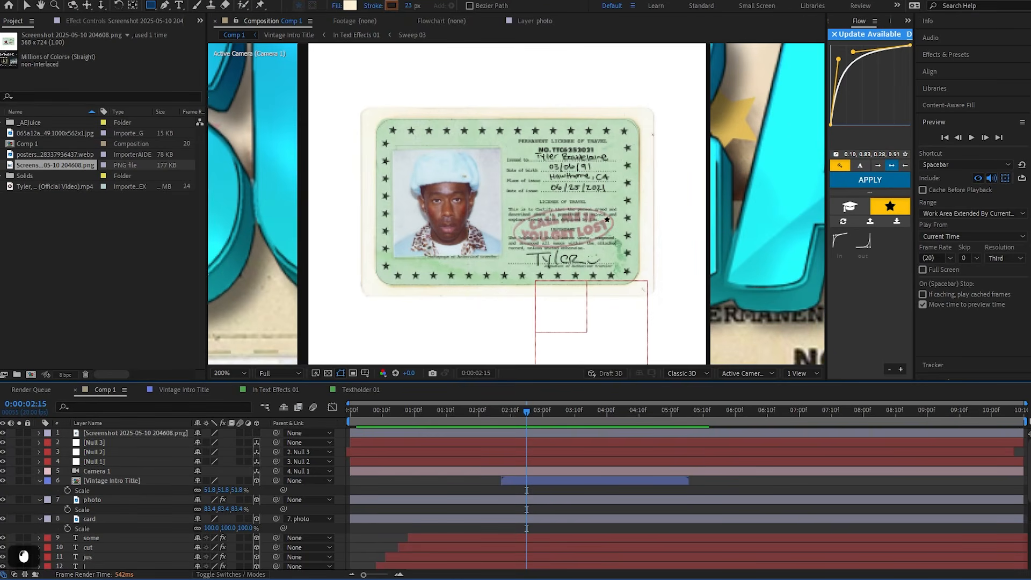
{"action": "left_click", "coordinate": [349, 7]}
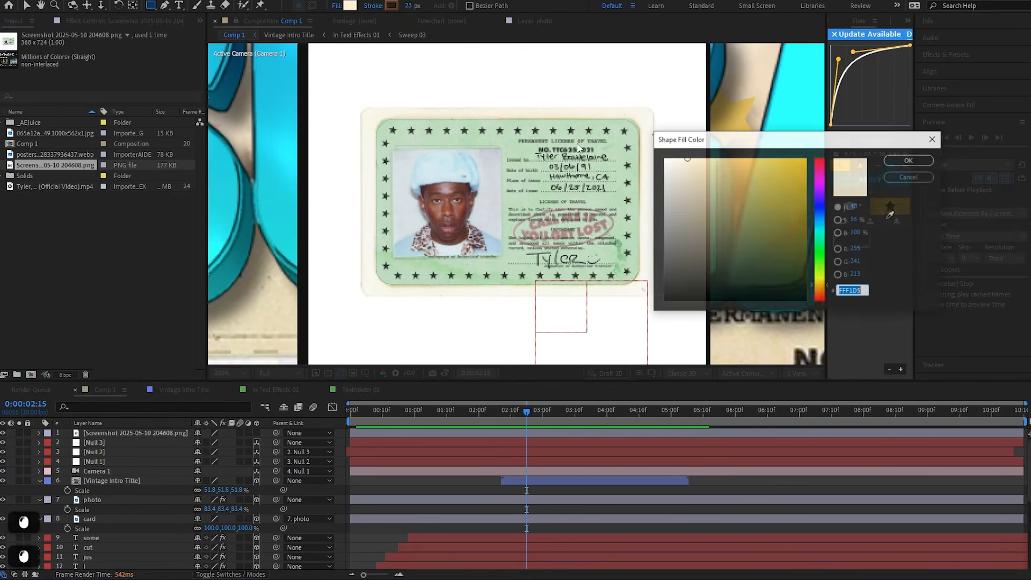
{"action": "left_click", "coordinate": [891, 215]}
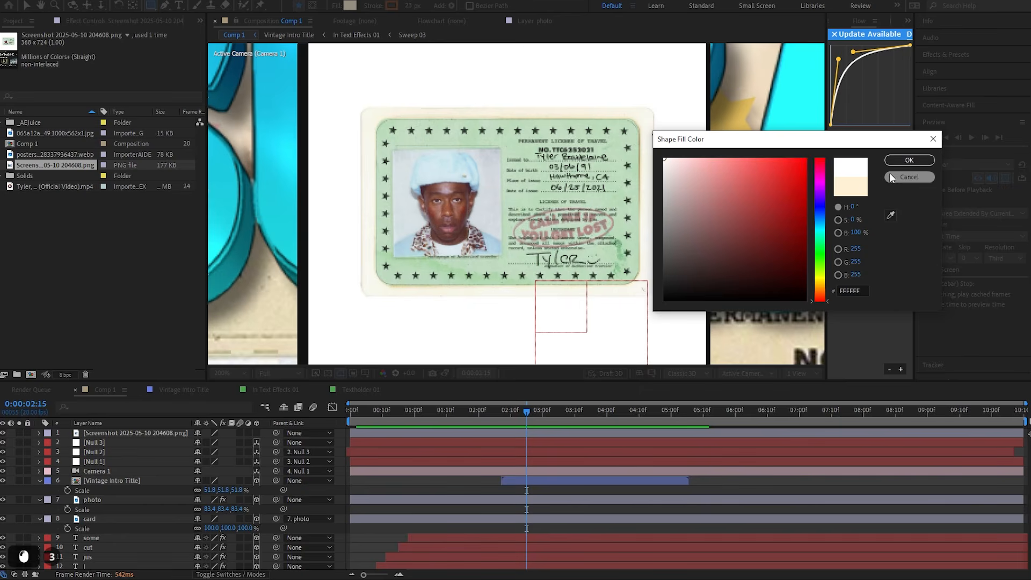
{"action": "left_click", "coordinate": [909, 160]}
Draw a white rectangle covering the licence card on the album cover and set its stroke to None
{"action": "left_click_drag", "start_coordinate": [340, 86], "coordinate": [476, 206]}
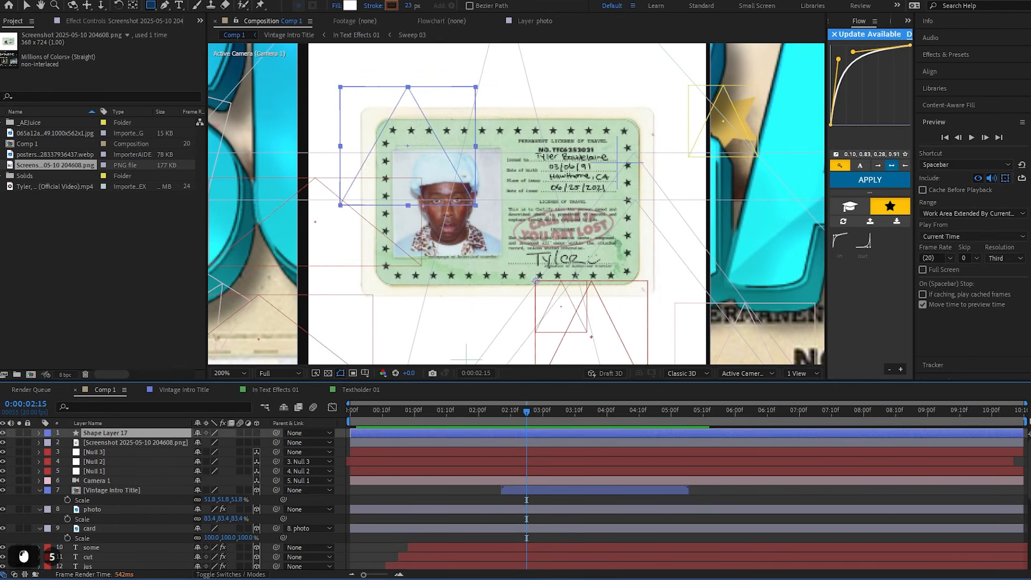
{"action": "left_click_drag", "start_coordinate": [620, 277], "coordinate": [663, 306]}
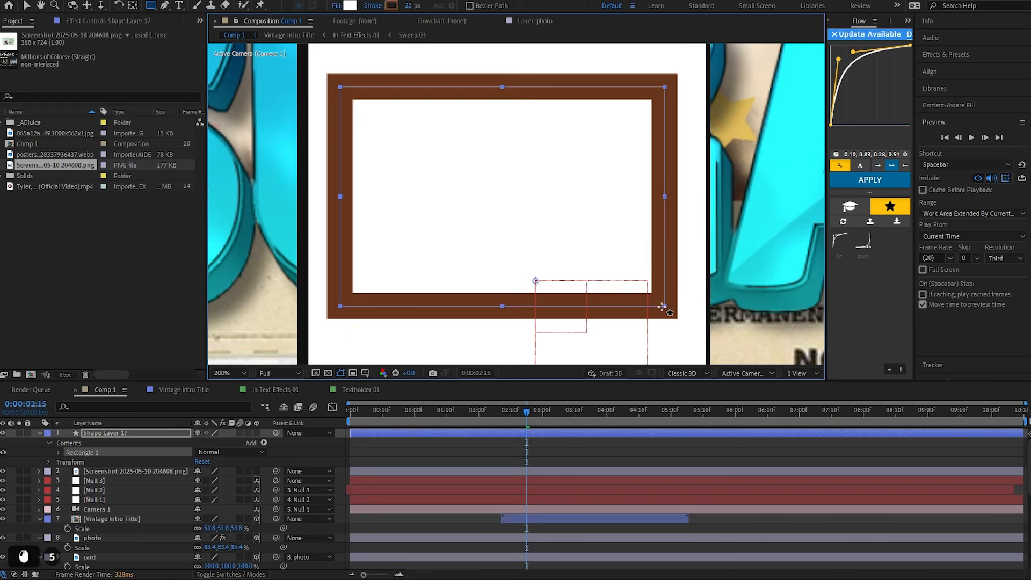
{"action": "left_click", "coordinate": [387, 6]}
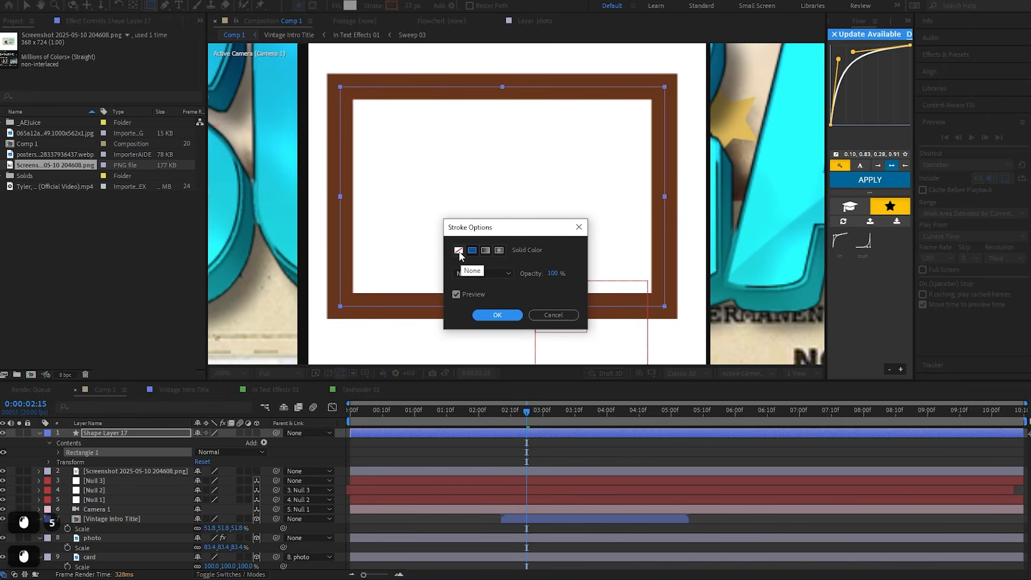
{"action": "left_click", "coordinate": [511, 317]}
{"action": "scroll", "coordinate": [537, 181], "scroll_direction": "down", "scroll_amount": 1}
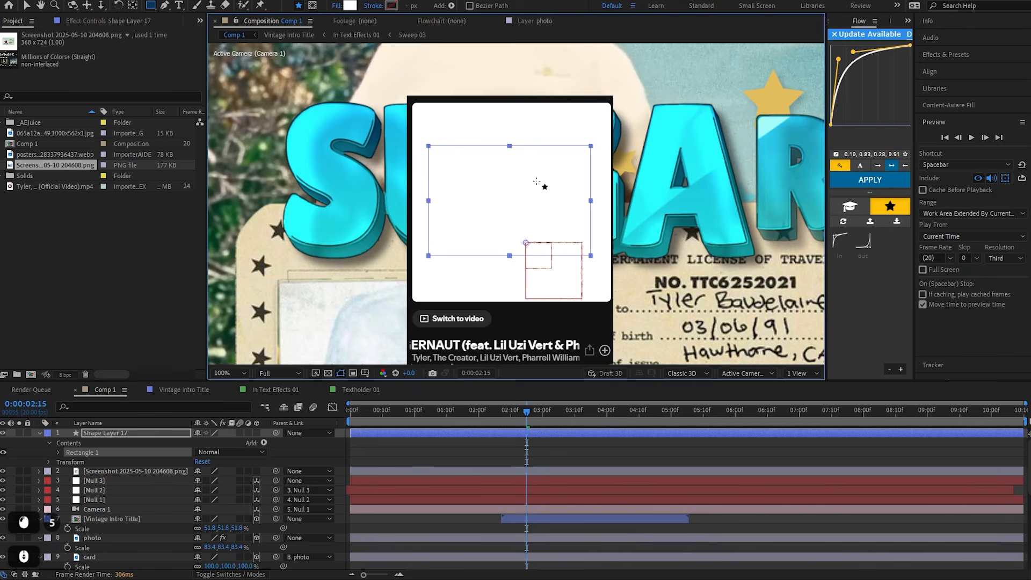
{"action": "left_click_drag", "start_coordinate": [545, 214], "coordinate": [538, 152]}
{"action": "left_click", "coordinate": [553, 456]}
{"action": "scroll", "coordinate": [517, 204], "scroll_direction": "down", "scroll_amount": 1}
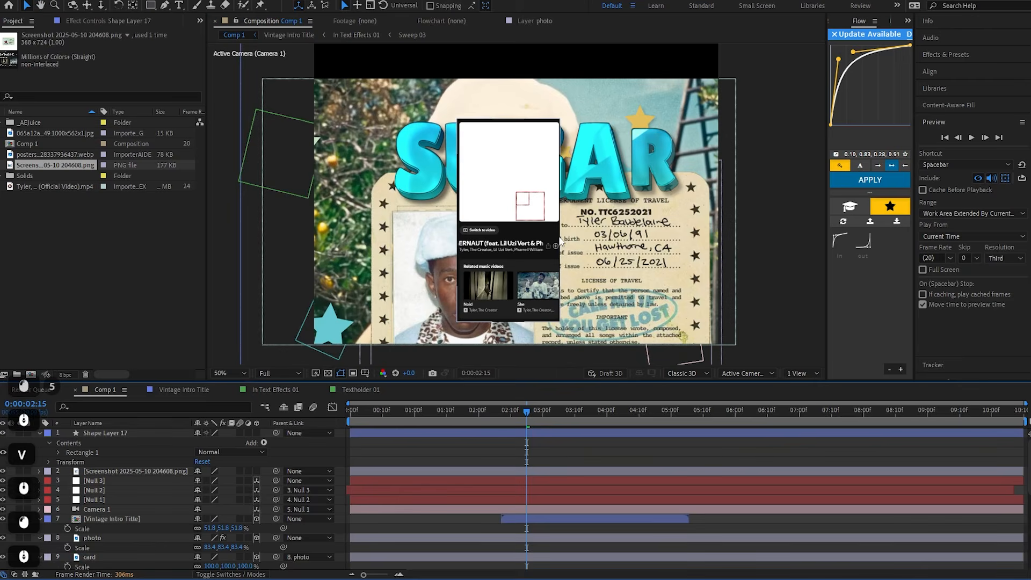
Pre-compose Shape Layer 17 with the Spotify screenshot as Pre-comp 1, moving all attributes, and make it a 3D layer
{"action": "left_click", "coordinate": [537, 437]}
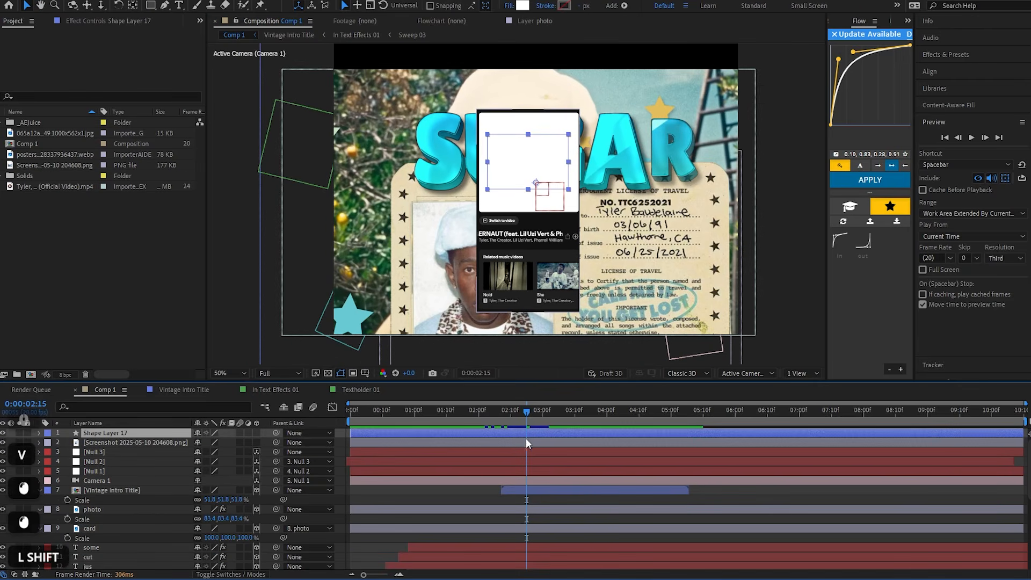
{"action": "left_click", "coordinate": [505, 442], "text": "shift"}
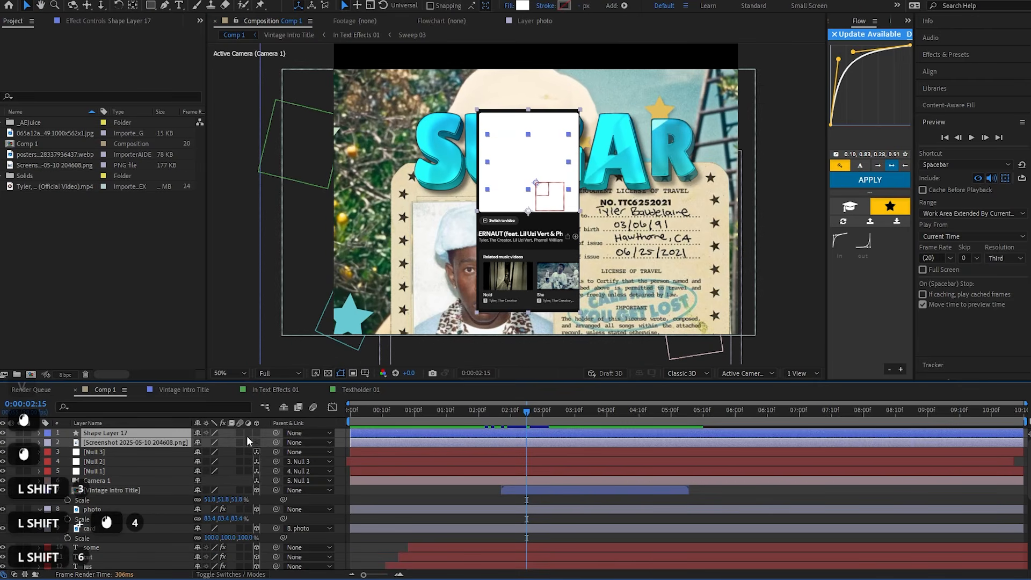
{"action": "key", "text": "ctrl+shift+c"}
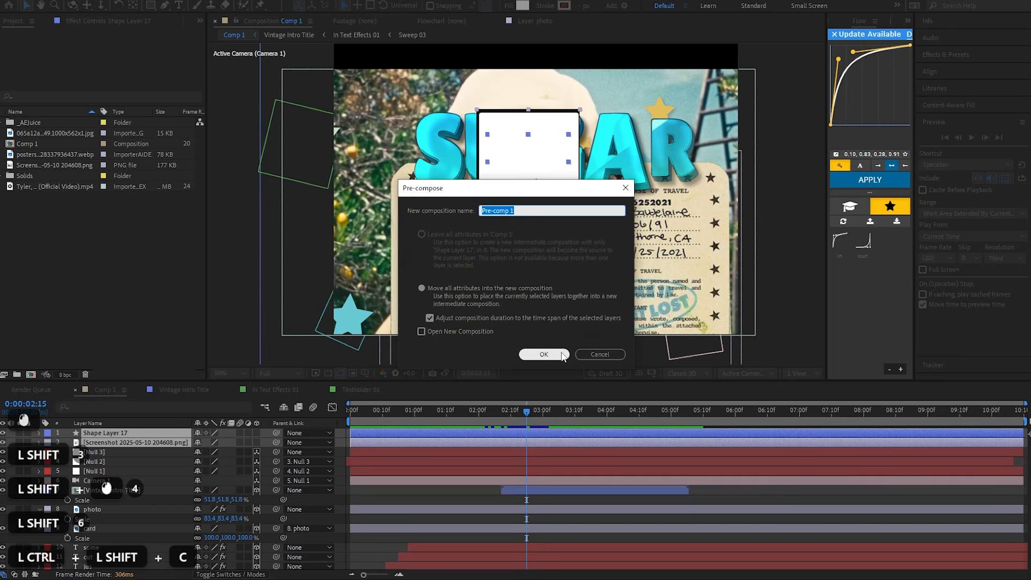
{"action": "left_click", "coordinate": [543, 355]}
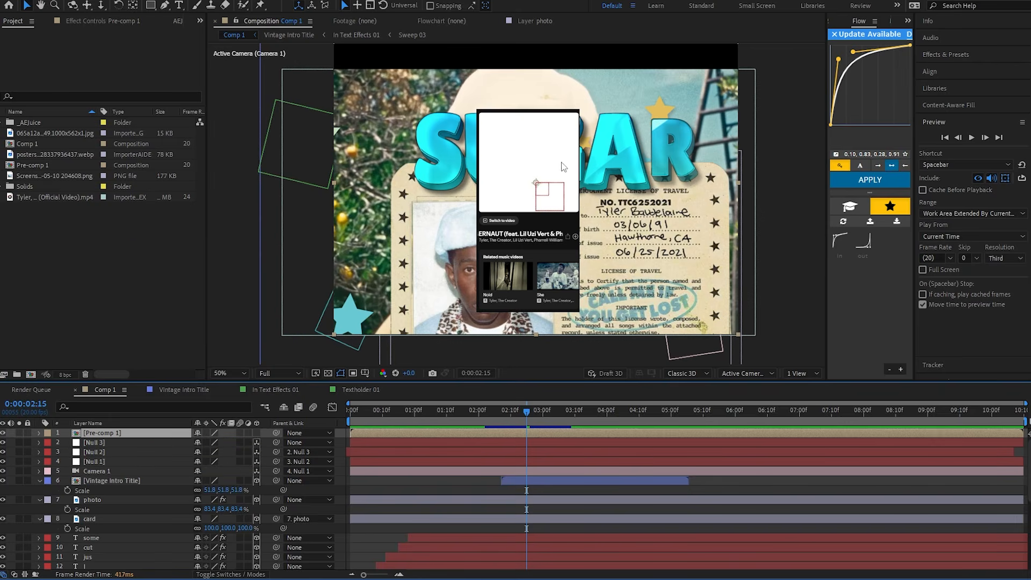
{"action": "left_click", "coordinate": [259, 433]}
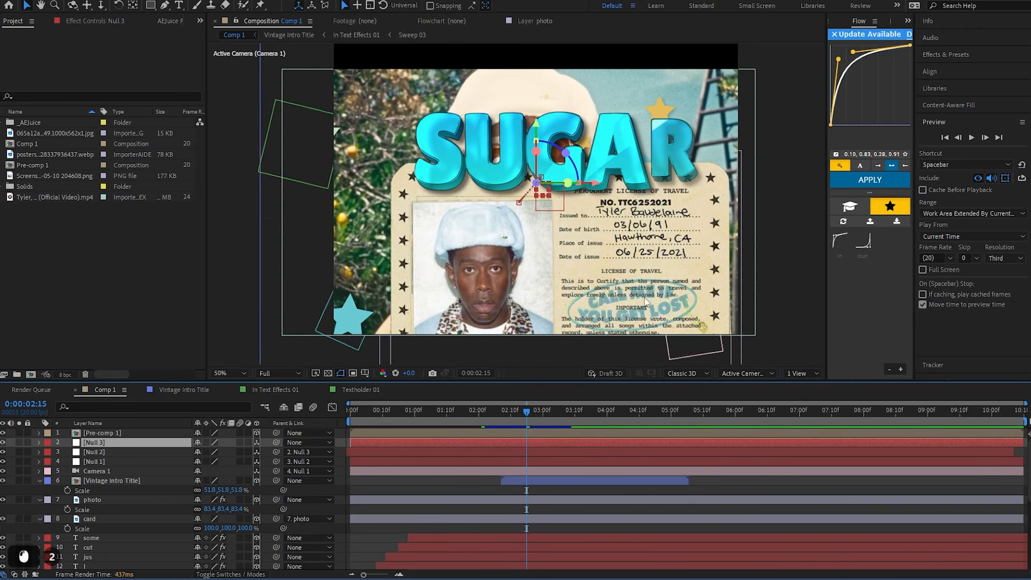
Switch to a two-view layout and pull Pre-comp 1 forward in depth, away from the poster background
{"action": "left_click", "coordinate": [801, 374]}
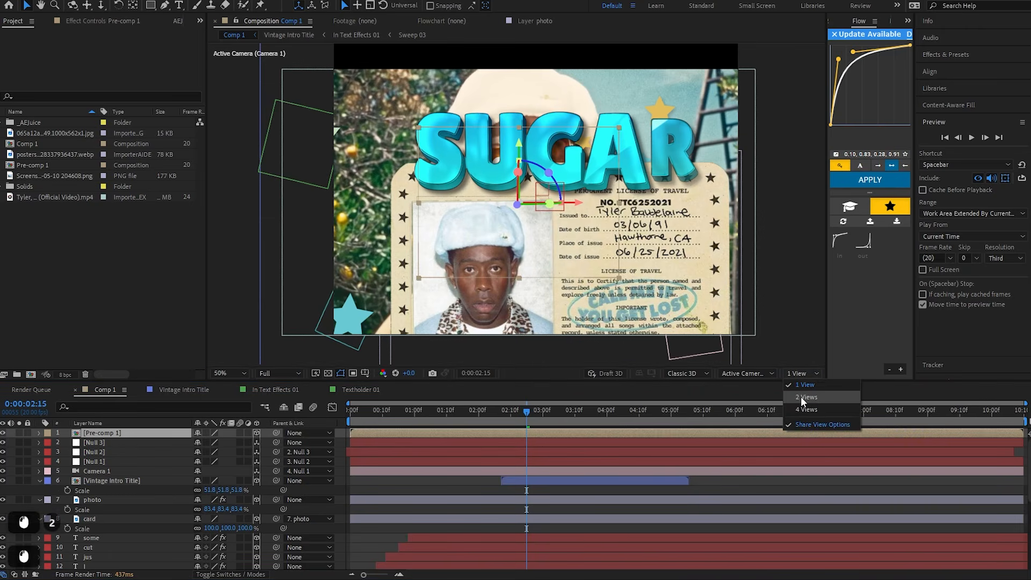
{"action": "left_click", "coordinate": [811, 426]}
{"action": "left_click_drag", "start_coordinate": [623, 202], "coordinate": [707, 198]}
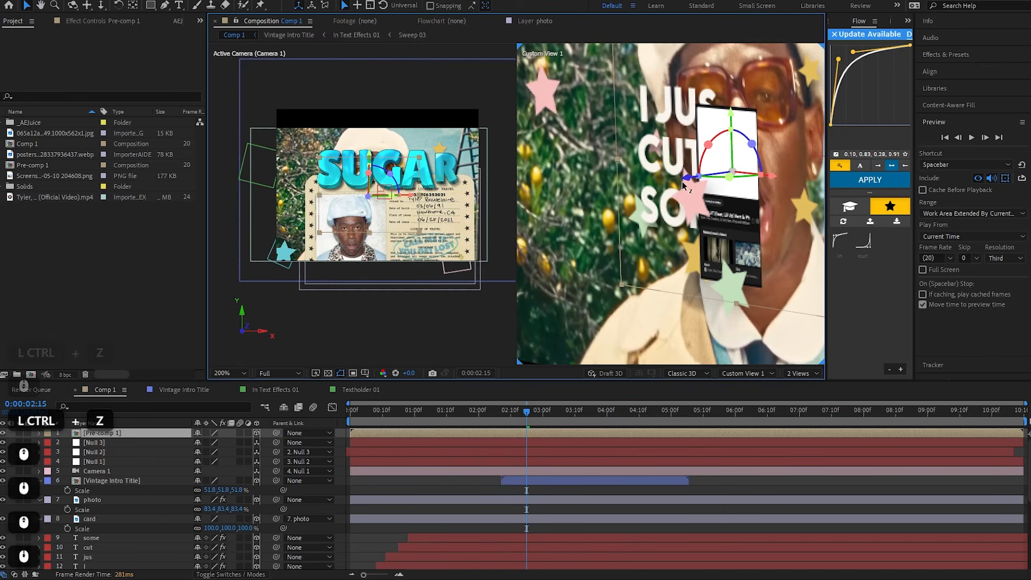
{"action": "scroll", "coordinate": [688, 181], "scroll_direction": "down", "scroll_amount": 2}
{"action": "left_click_drag", "start_coordinate": [664, 200], "coordinate": [422, 225]}
{"action": "scroll", "coordinate": [671, 204], "scroll_direction": "down", "scroll_amount": 1}
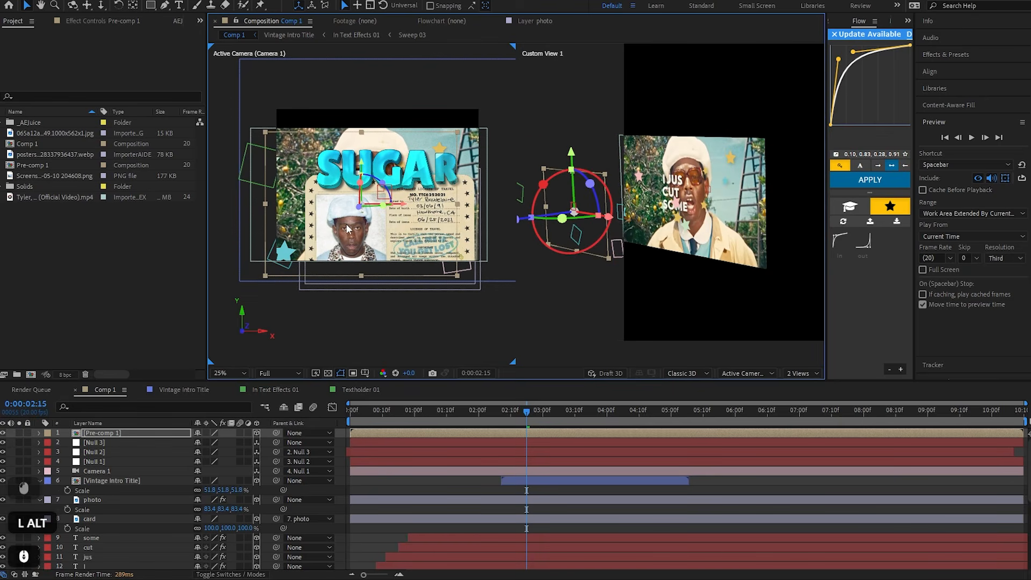
From a side angle in Custom View 1, move Pre-comp 1 along its depth axis to just behind the licence card
{"action": "scroll", "coordinate": [681, 223], "scroll_direction": "up", "scroll_amount": 1}
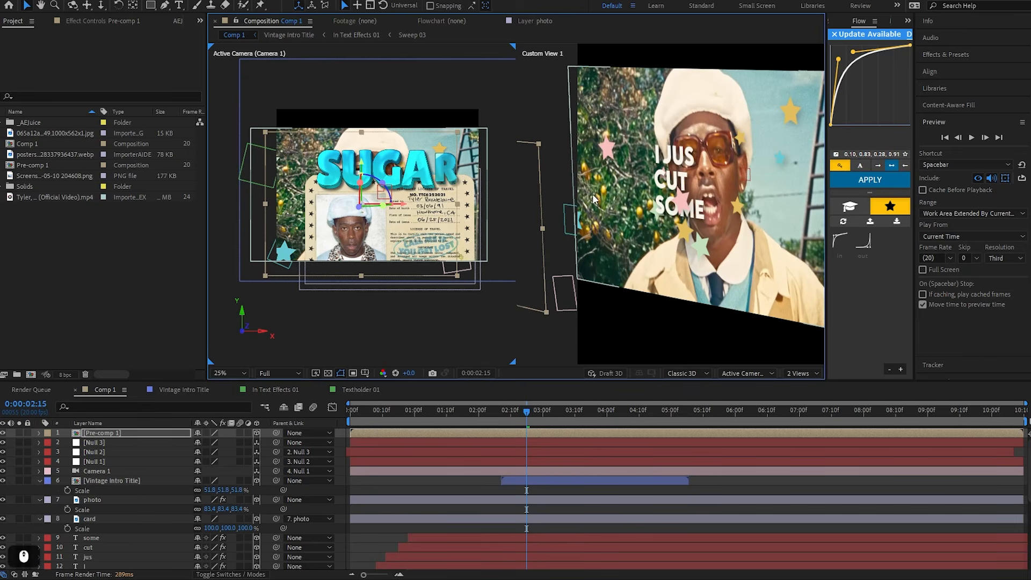
{"action": "left_click_drag", "start_coordinate": [593, 200], "coordinate": [500, 199]}
{"action": "scroll", "coordinate": [609, 194], "scroll_direction": "down", "scroll_amount": 1}
{"action": "mouse_move", "coordinate": [608, 194]}
{"action": "left_mouse_down"}
{"action": "mouse_move", "coordinate": [589, 200]}
{"action": "mouse_move", "coordinate": [680, 192]}
{"action": "mouse_move", "coordinate": [589, 193]}
{"action": "left_mouse_up"}
{"action": "scroll", "coordinate": [643, 194], "scroll_direction": "up", "scroll_amount": 1}
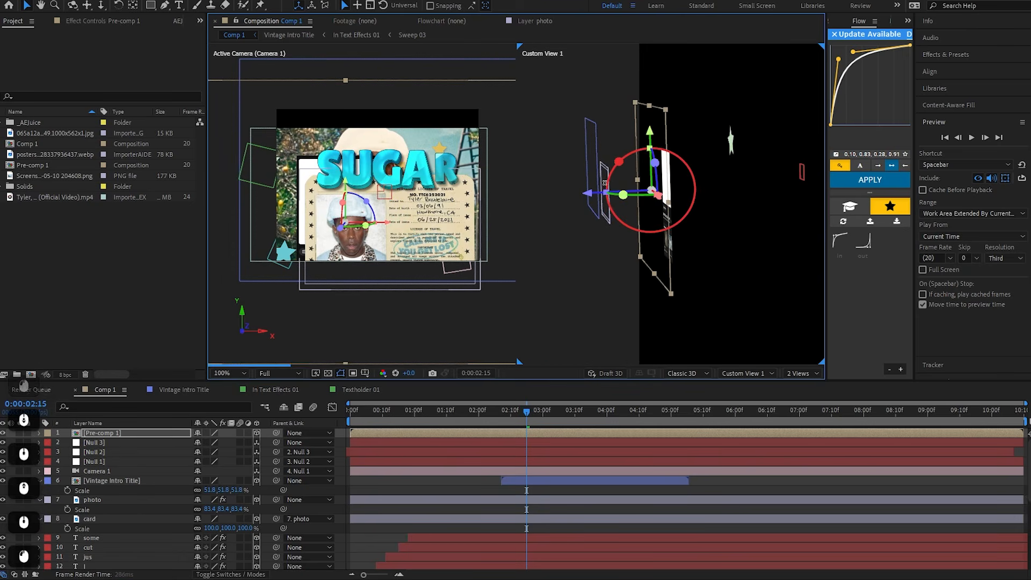
{"action": "scroll", "coordinate": [602, 188], "scroll_direction": "up", "scroll_amount": 1}
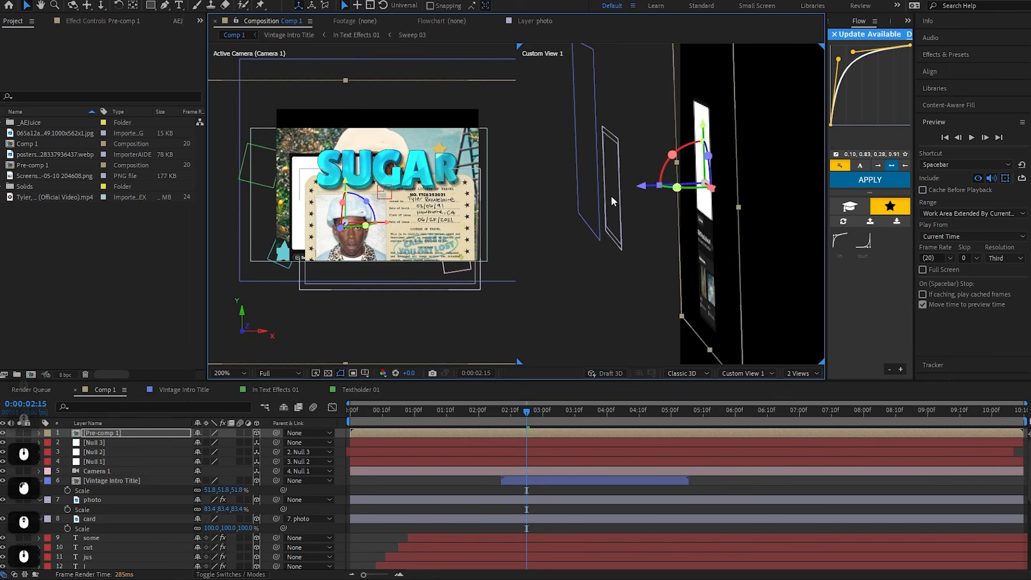
{"action": "left_click_drag", "start_coordinate": [642, 186], "coordinate": [560, 193]}
{"action": "scroll", "coordinate": [638, 175], "scroll_direction": "up", "scroll_amount": 20}
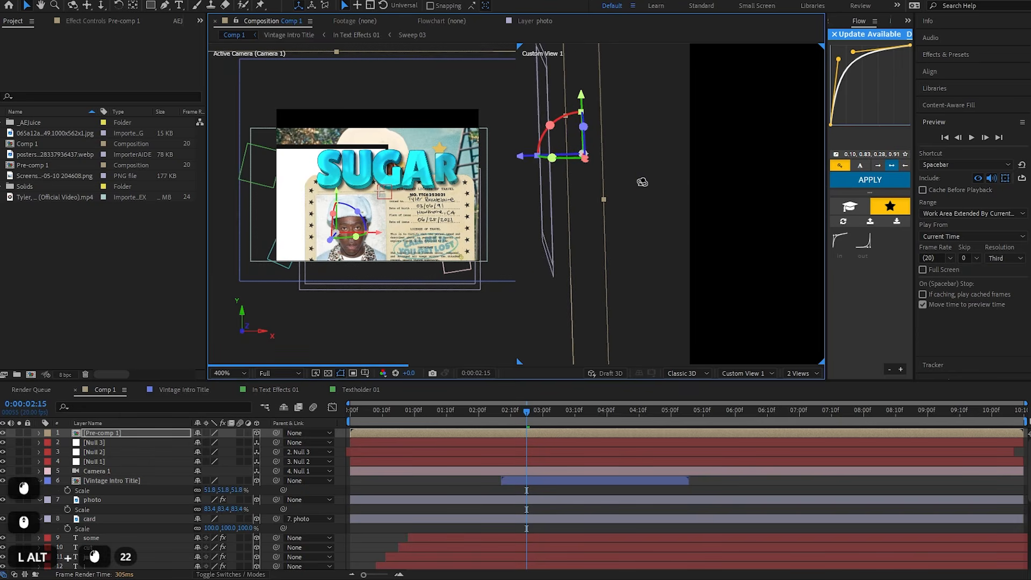
{"action": "left_click_drag", "start_coordinate": [500, 158], "coordinate": [493, 157]}
Centre Pre-comp 1 behind the Sugar title in the camera view and scale it up to 168.4%
{"action": "left_click", "coordinate": [368, 212]}
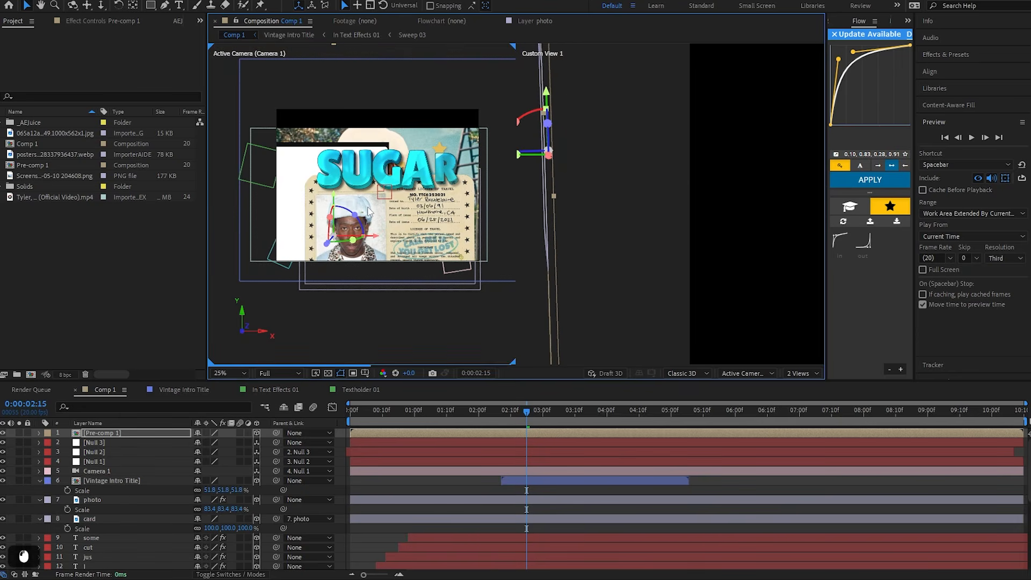
{"action": "left_click", "coordinate": [564, 424]}
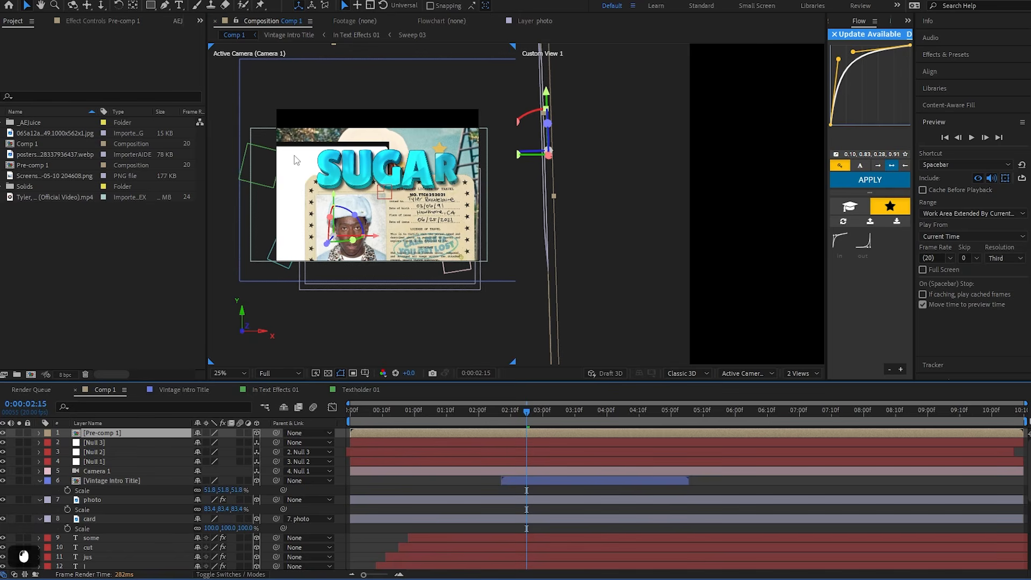
{"action": "left_click_drag", "start_coordinate": [303, 173], "coordinate": [362, 174]}
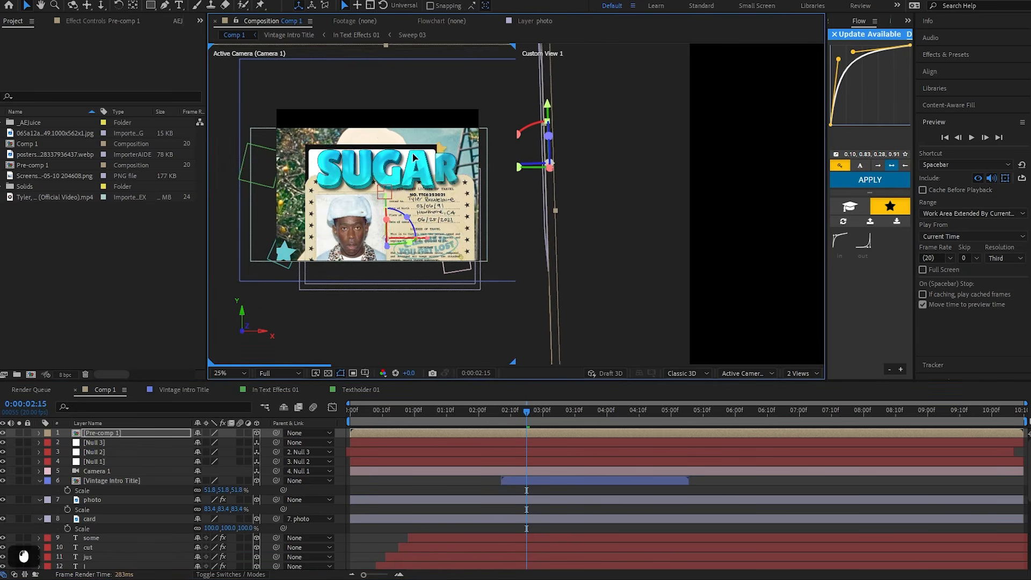
{"action": "key", "text": "s"}
{"action": "left_click_drag", "start_coordinate": [207, 442], "coordinate": [355, 242]}
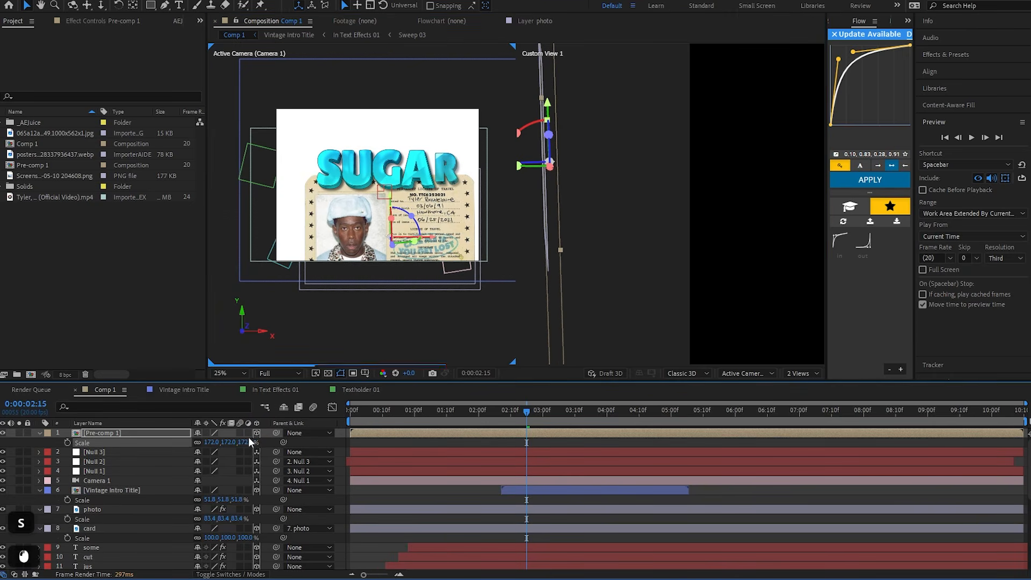
Return to a single camera view and reduce Pre-comp 1's scale to 155.3%
{"action": "left_click", "coordinate": [802, 374]}
{"action": "left_click", "coordinate": [812, 384]}
{"action": "scroll", "coordinate": [502, 215], "scroll_direction": "down", "scroll_amount": 3}
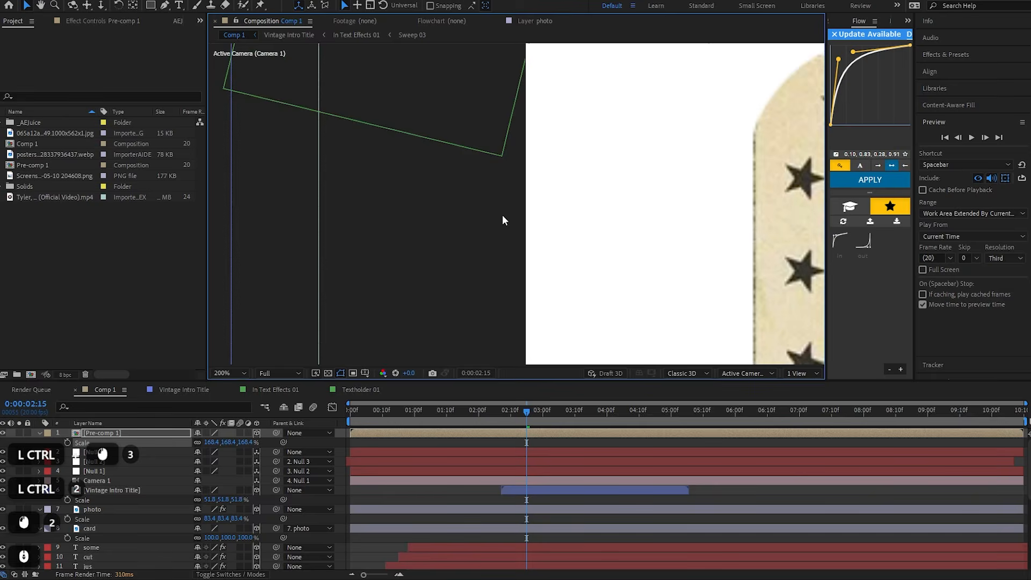
{"action": "scroll", "coordinate": [446, 205], "scroll_direction": "down", "scroll_amount": 1}
{"action": "left_click_drag", "start_coordinate": [582, 216], "coordinate": [414, 198]}
{"action": "key", "text": "s"}
{"action": "key", "text": "s"}
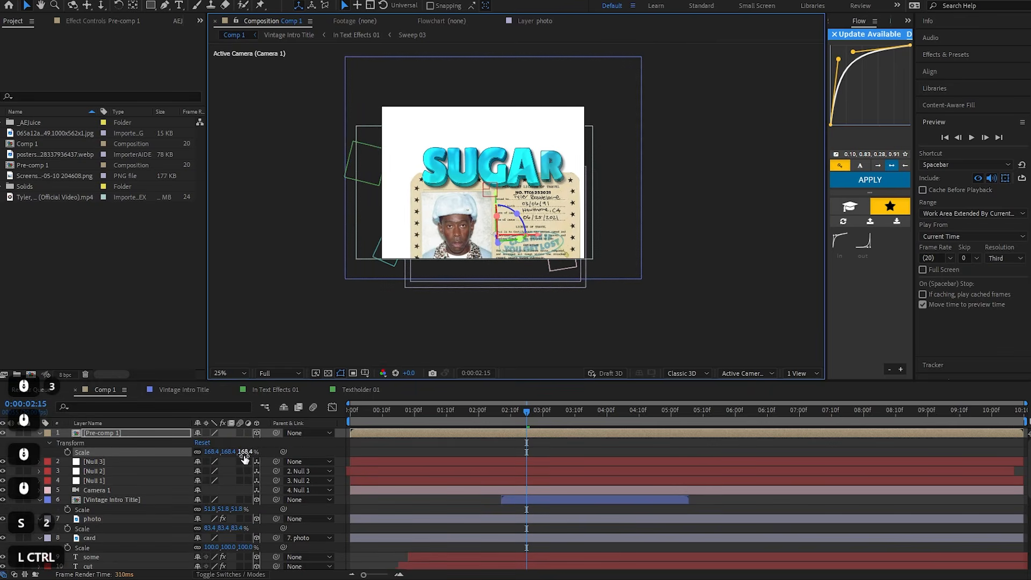
{"action": "left_click_drag", "start_coordinate": [244, 452], "coordinate": [173, 460]}
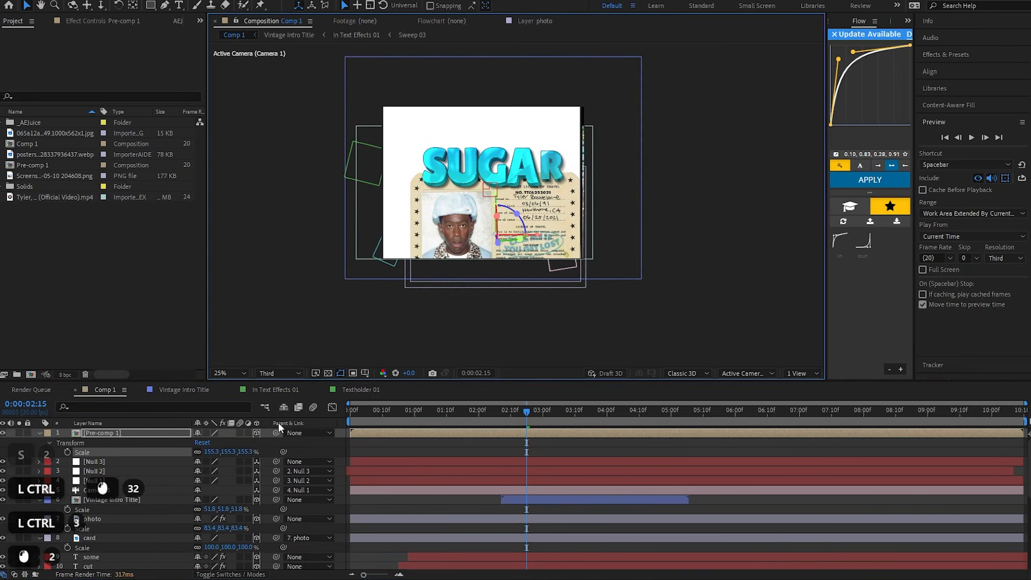
Nudge Pre-comp 1's position behind the Sugar title and refine its scale to 154.4%
{"action": "left_click_drag", "start_coordinate": [238, 452], "coordinate": [242, 452]}
{"action": "key", "text": "ctrl+z"}
{"action": "left_click_drag", "start_coordinate": [491, 133], "coordinate": [496, 155]}
{"action": "left_click_drag", "start_coordinate": [248, 453], "coordinate": [297, 452]}
{"action": "left_click_drag", "start_coordinate": [539, 131], "coordinate": [536, 139]}
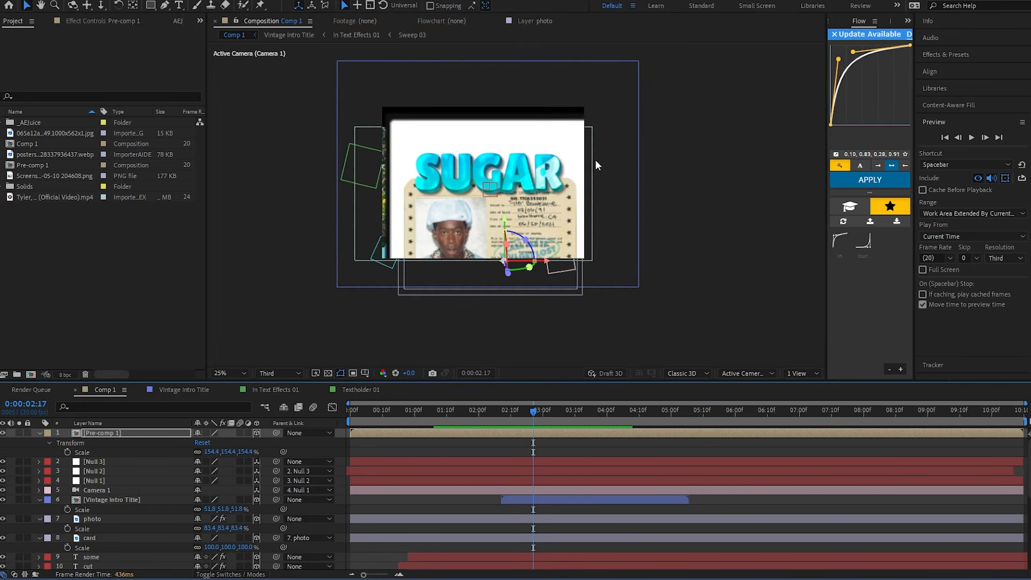
Preview the camera pull-back from 0:00:01:11 with the white backing behind the card
{"action": "left_click_drag", "start_coordinate": [533, 411], "coordinate": [452, 438]}
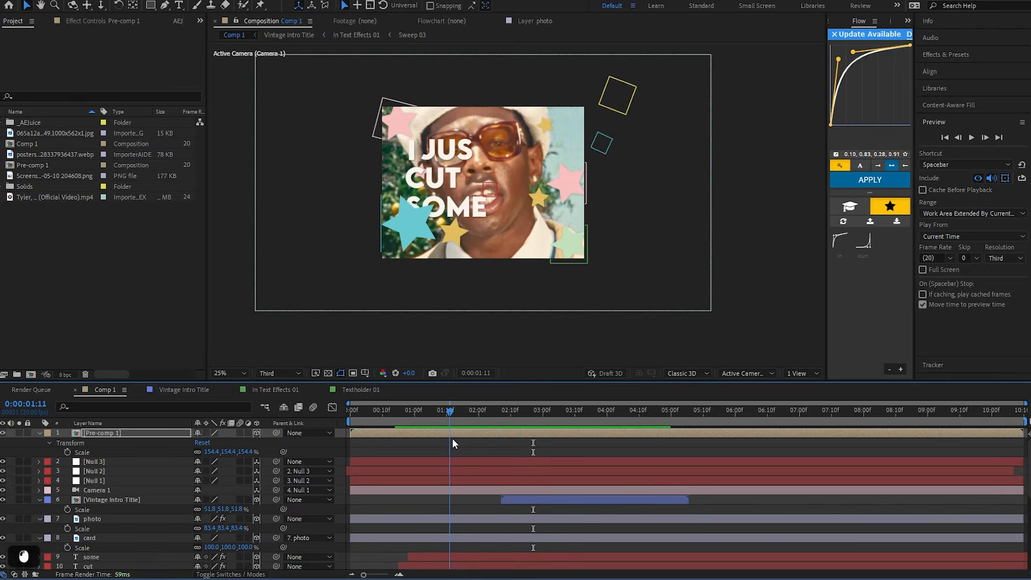
{"action": "key", "text": "space"}
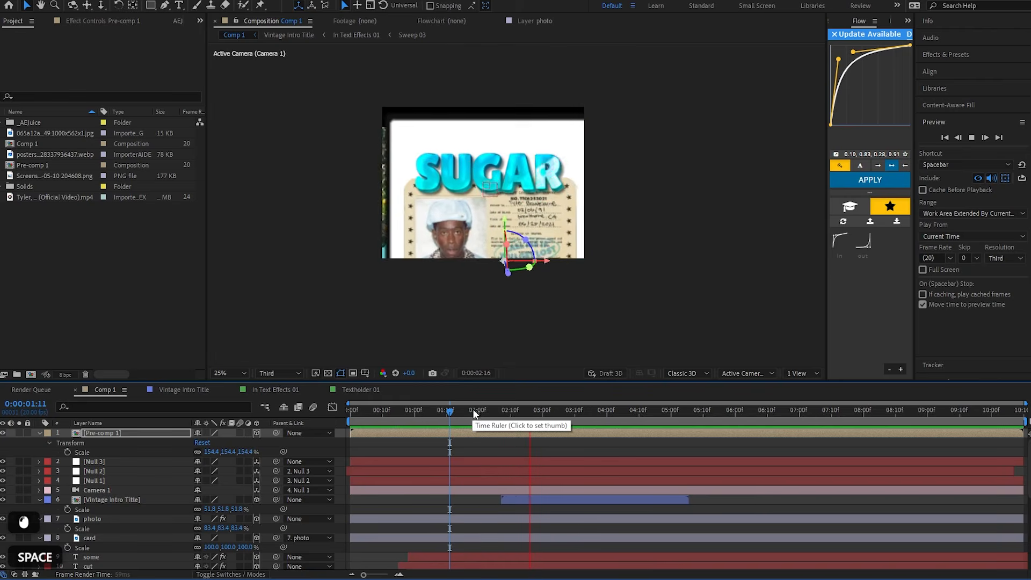
{"action": "key", "text": "space"}
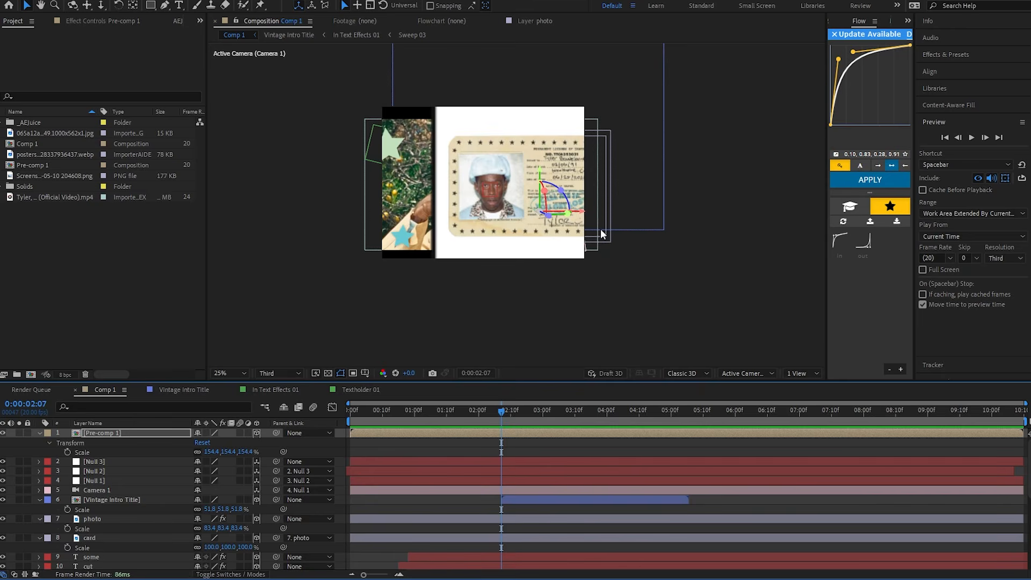
Keyframe Pre-comp 1's Opacity to fade in, from 0% at 0:00:02:08 to 100% a few frames after
{"action": "left_click_drag", "start_coordinate": [508, 414], "coordinate": [527, 419]}
{"action": "key", "text": "t"}
{"action": "key", "text": "t"}
{"action": "left_click", "coordinate": [504, 415]}
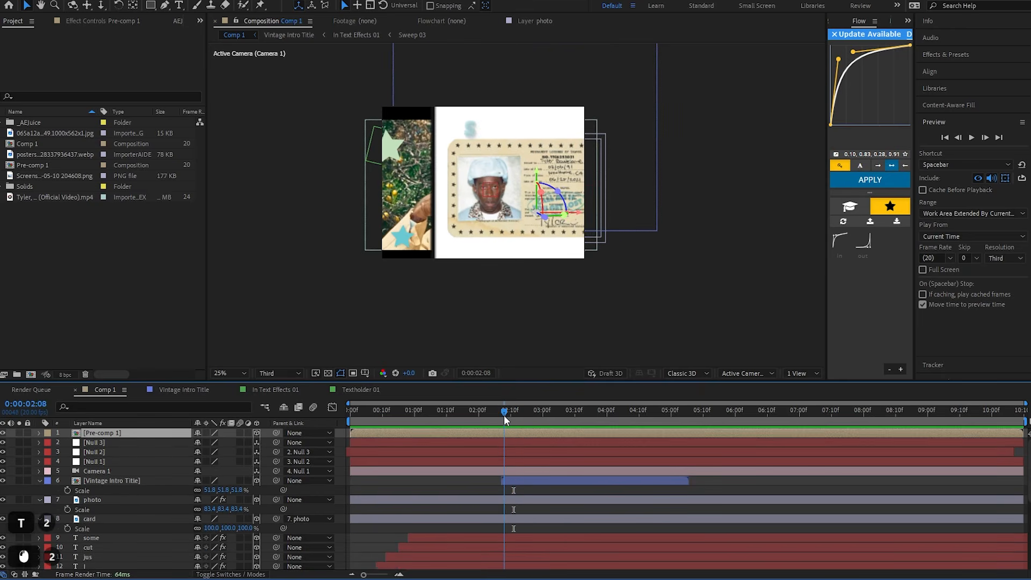
{"action": "key", "text": "t"}
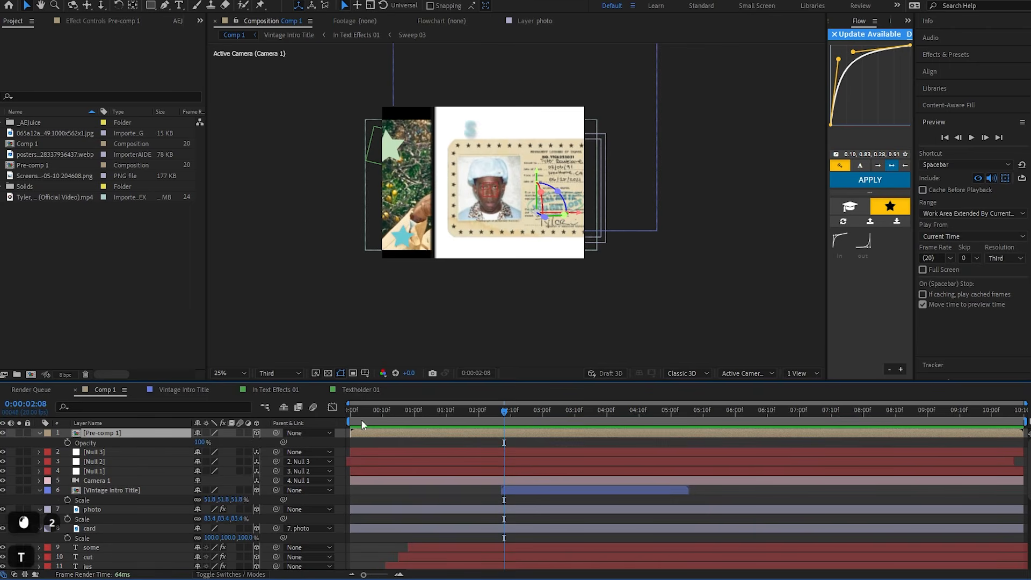
{"action": "left_click", "coordinate": [69, 444]}
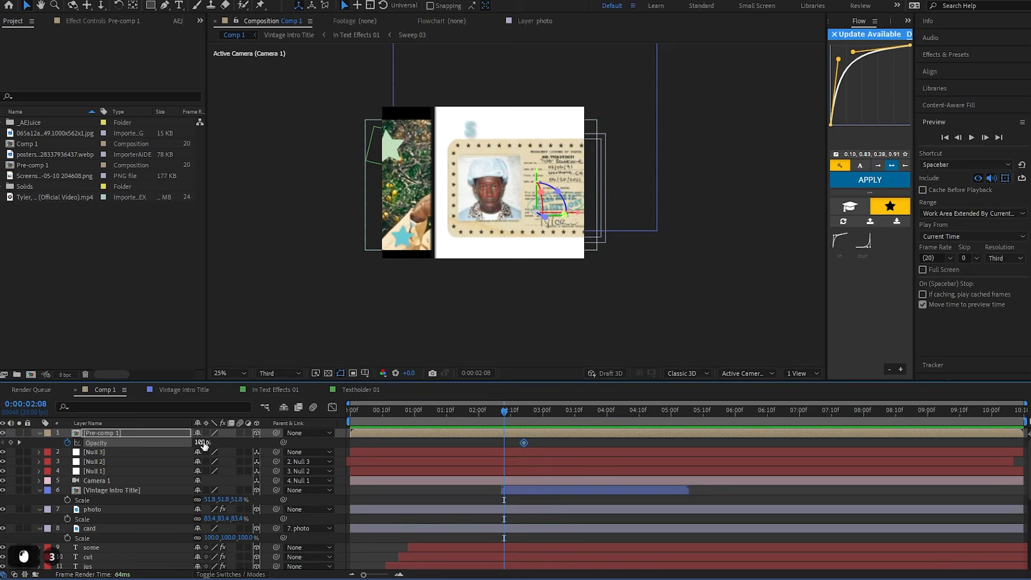
{"action": "left_click_drag", "start_coordinate": [181, 443], "coordinate": [135, 443]}
Delay Pre-comp 1's 100% Opacity keyframe to about 0:00:03:00 and preview the slower fade-in
{"action": "key", "text": "space"}
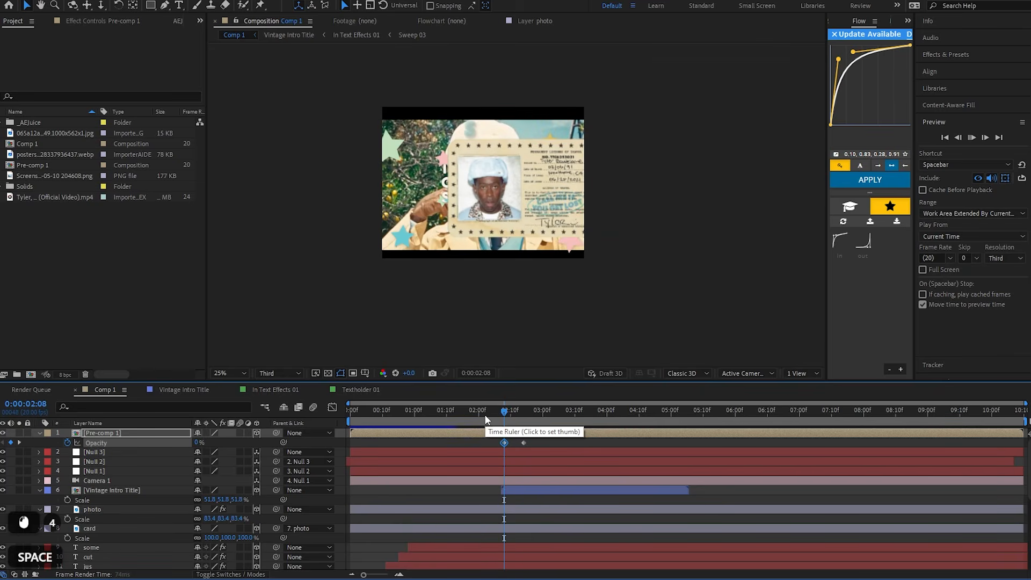
{"action": "key", "text": "space"}
{"action": "mouse_move", "coordinate": [524, 443]}
{"action": "left_mouse_down"}
{"action": "mouse_move", "coordinate": [540, 443]}
{"action": "mouse_move", "coordinate": [508, 443]}
{"action": "mouse_move", "coordinate": [543, 443]}
{"action": "left_mouse_up"}
{"action": "left_click_drag", "start_coordinate": [504, 413], "coordinate": [572, 413]}
{"action": "key", "text": "space"}
{"action": "left_click", "coordinate": [472, 407]}
{"action": "key", "text": "space"}
Move the Pre-comp 1 layer below Camera 1, directly above Vintage Intro Title, and deselect it
{"action": "left_click", "coordinate": [572, 413]}
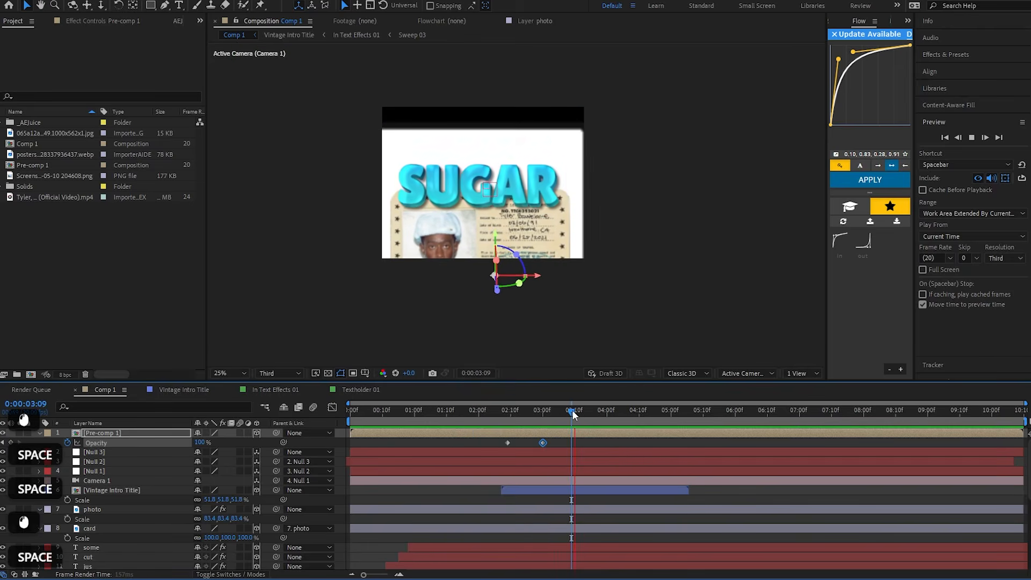
{"action": "left_click_drag", "start_coordinate": [130, 433], "coordinate": [127, 486]}
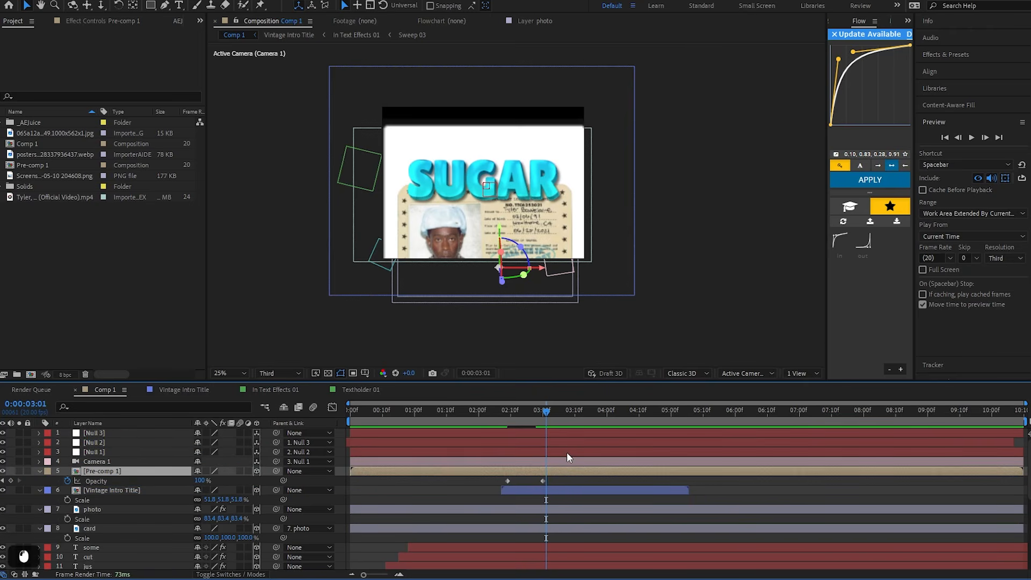
{"action": "left_click", "coordinate": [569, 437]}
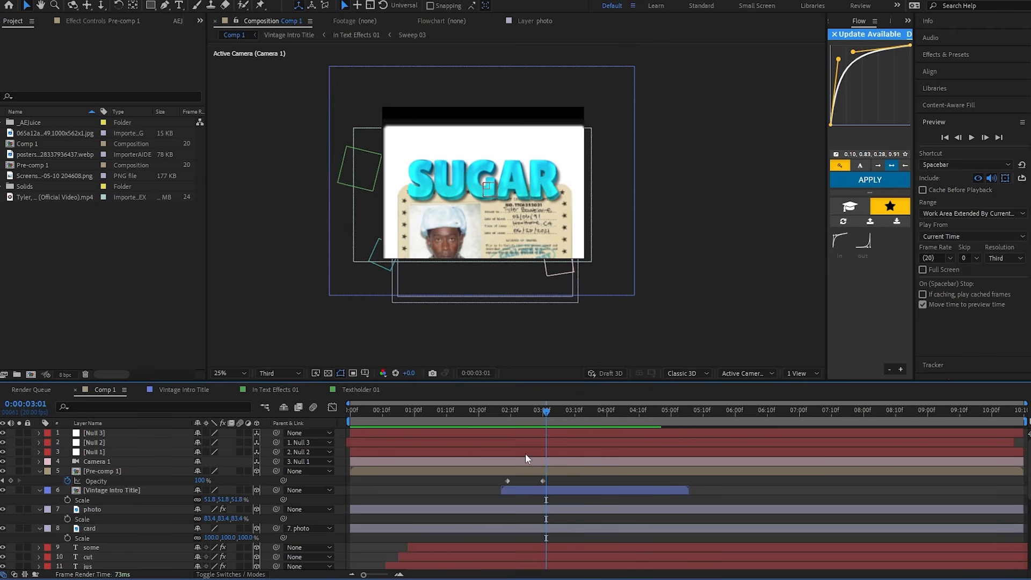
Add a new 3D null object at the top of the layer stack and parent Null 3 to it
{"action": "left_click", "coordinate": [552, 434]}
{"action": "right_click", "coordinate": [302, 172]}
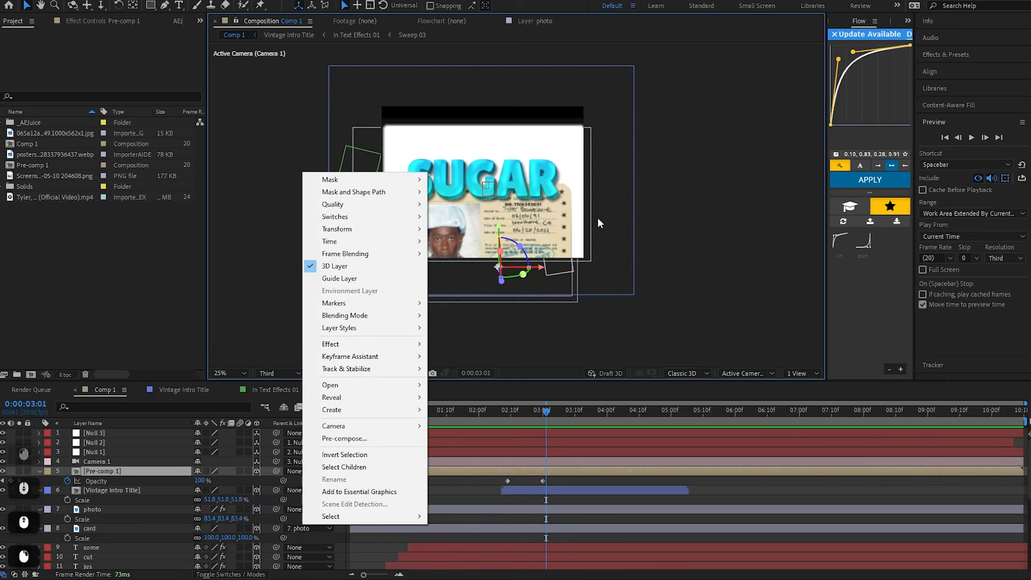
{"action": "left_click", "coordinate": [724, 221]}
{"action": "scroll", "coordinate": [501, 189], "scroll_direction": "down", "scroll_amount": 1}
{"action": "right_click", "coordinate": [265, 164]}
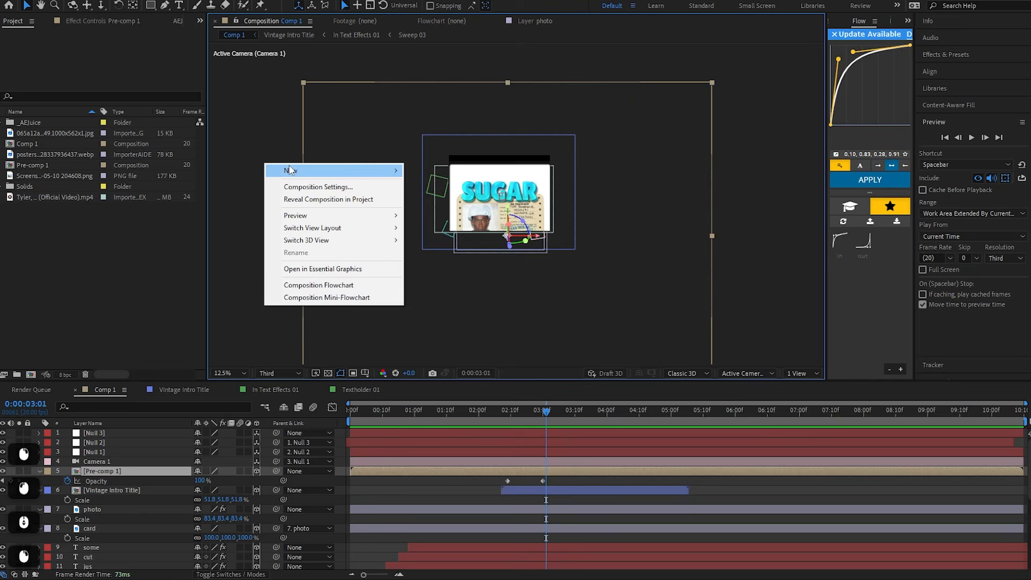
{"action": "mouse_move", "coordinate": [301, 170]}
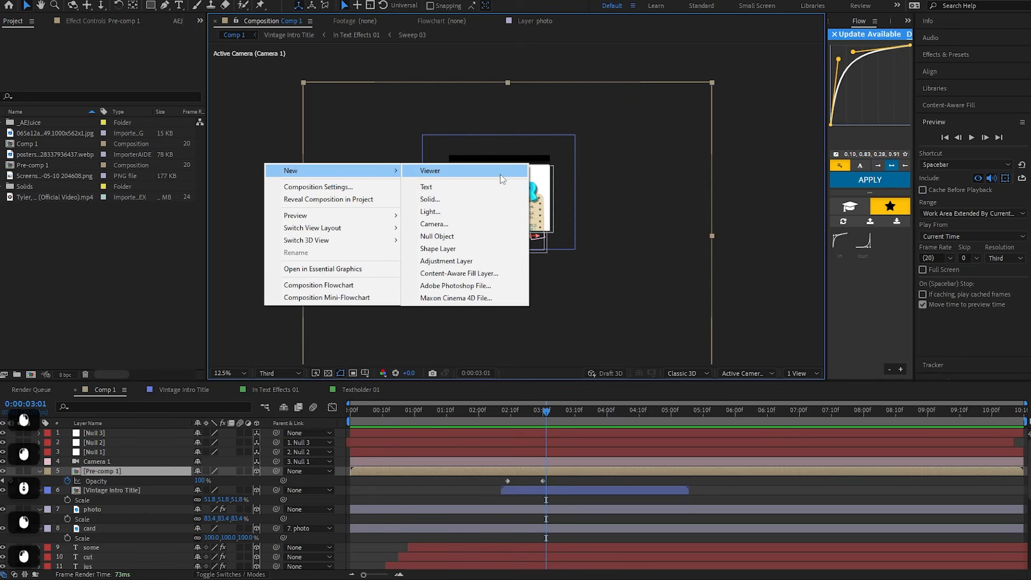
{"action": "left_click", "coordinate": [437, 236]}
{"action": "left_click_drag", "start_coordinate": [141, 476], "coordinate": [138, 432]}
{"action": "left_click_drag", "start_coordinate": [278, 441], "coordinate": [99, 434]}
Set a starting Position keyframe on the new top null at 0:00:03:01
{"action": "key", "text": "p"}
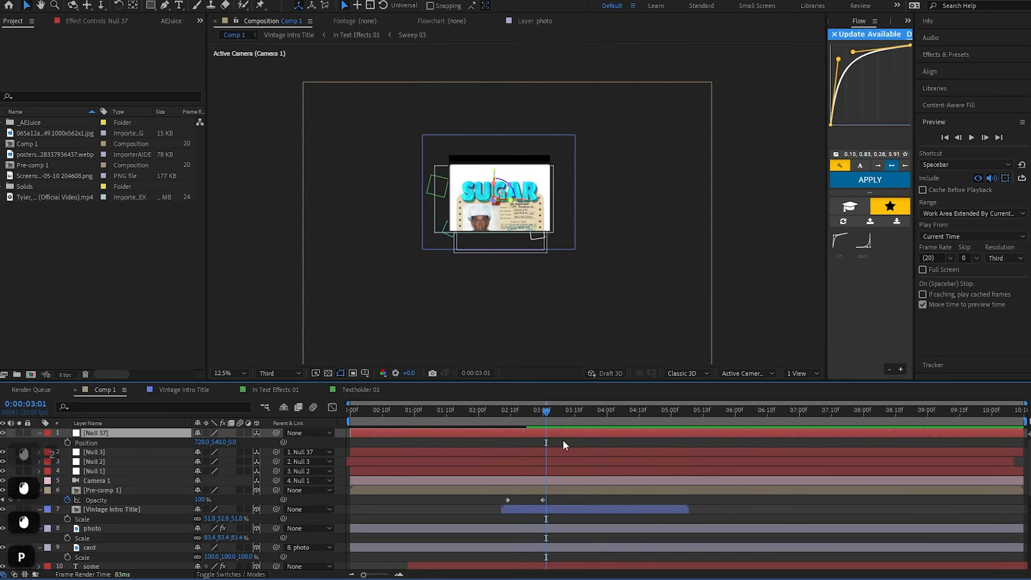
{"action": "left_click", "coordinate": [66, 443]}
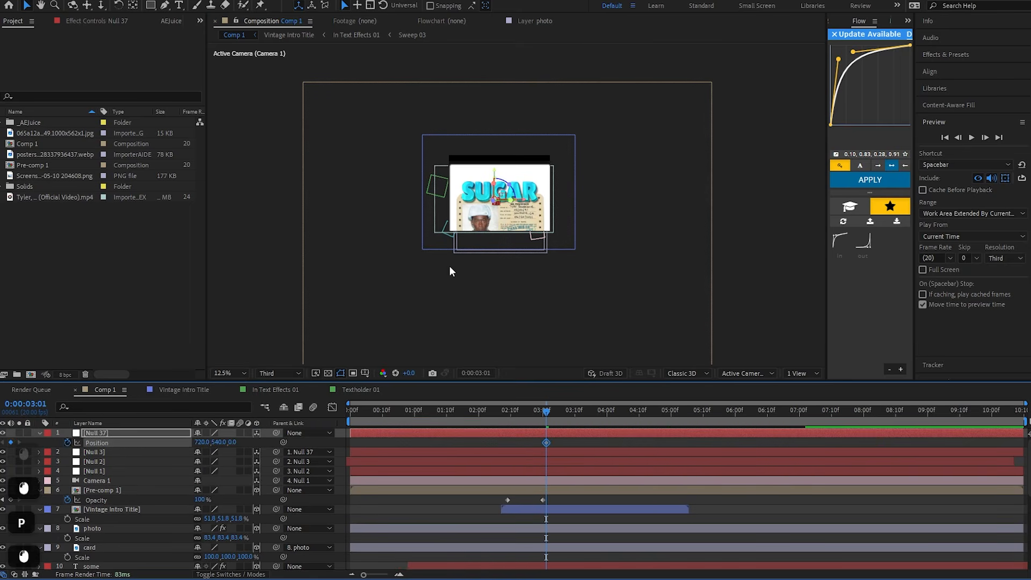
{"action": "scroll", "coordinate": [492, 253], "scroll_direction": "up", "scroll_amount": 4}
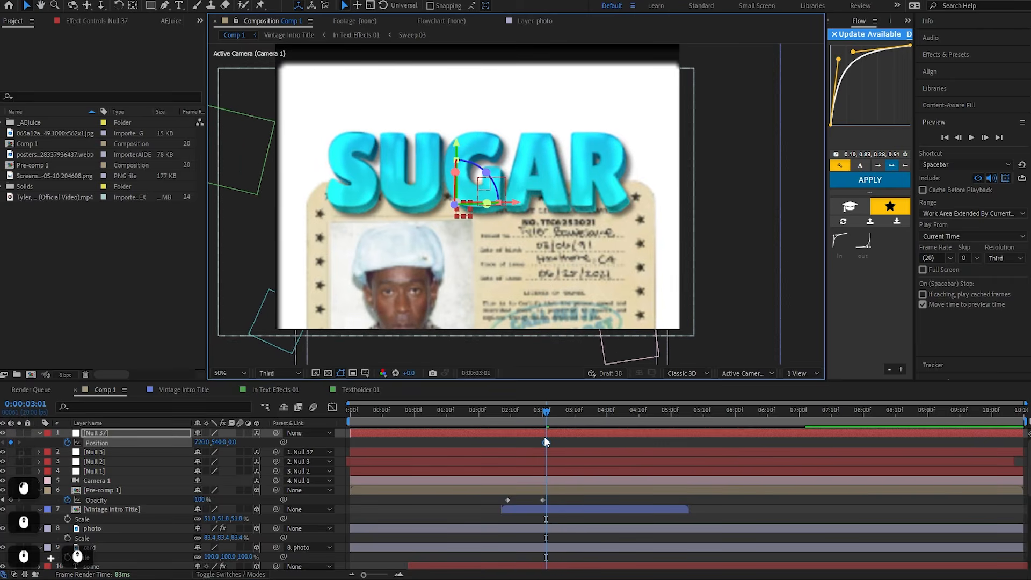
Reveal Null 3's keyframes, shift Null 37's Position keyframe to about 0:00:02:14, and set the current time to 0:00:04:09
{"action": "left_click", "coordinate": [542, 449]}
{"action": "key", "text": "u"}
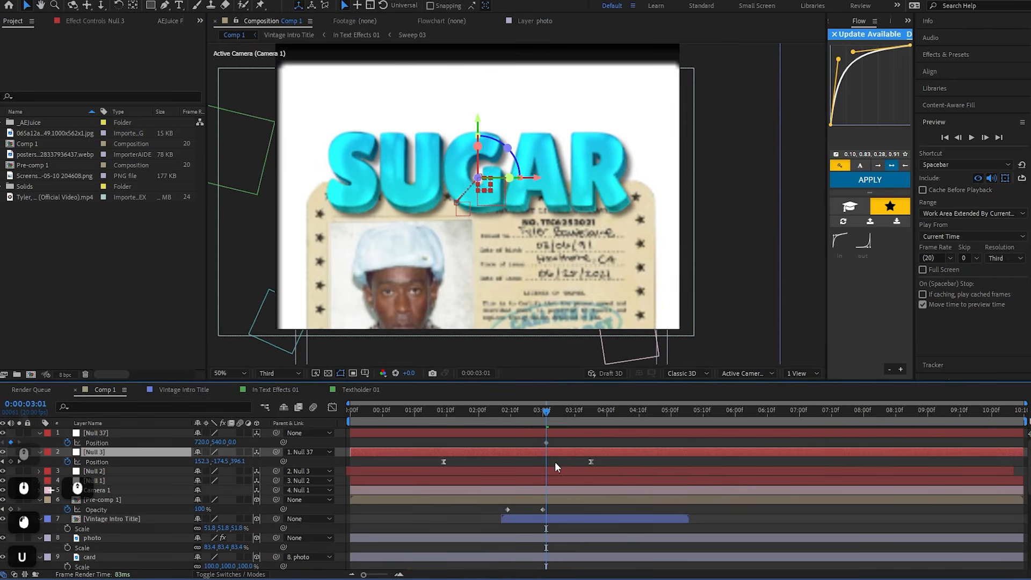
{"action": "left_click_drag", "start_coordinate": [546, 442], "coordinate": [511, 449]}
{"action": "left_click_drag", "start_coordinate": [547, 413], "coordinate": [540, 417]}
{"action": "left_click_drag", "start_coordinate": [539, 442], "coordinate": [524, 444]}
{"action": "key", "text": "space"}
{"action": "left_click_drag", "start_coordinate": [568, 416], "coordinate": [636, 417]}
{"action": "key", "text": "ctrl+z"}
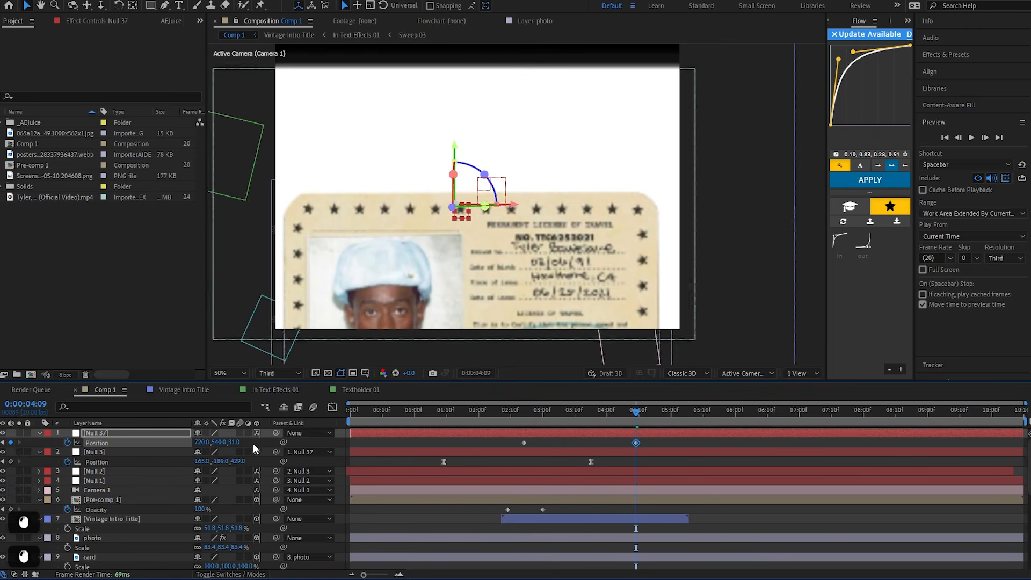
{"action": "double_click", "coordinate": [615, 518]}
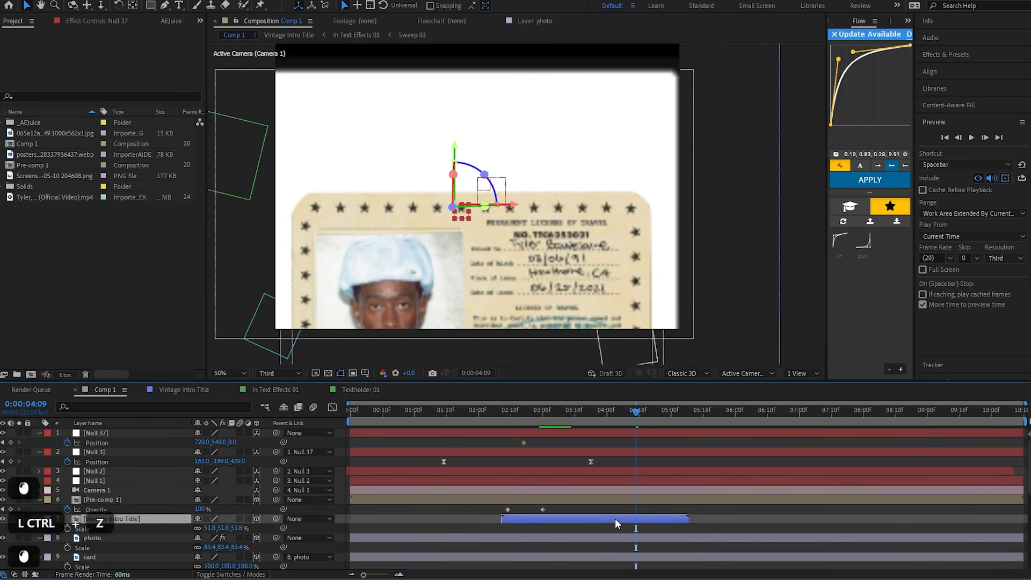
{"action": "left_click", "coordinate": [854, 512]}
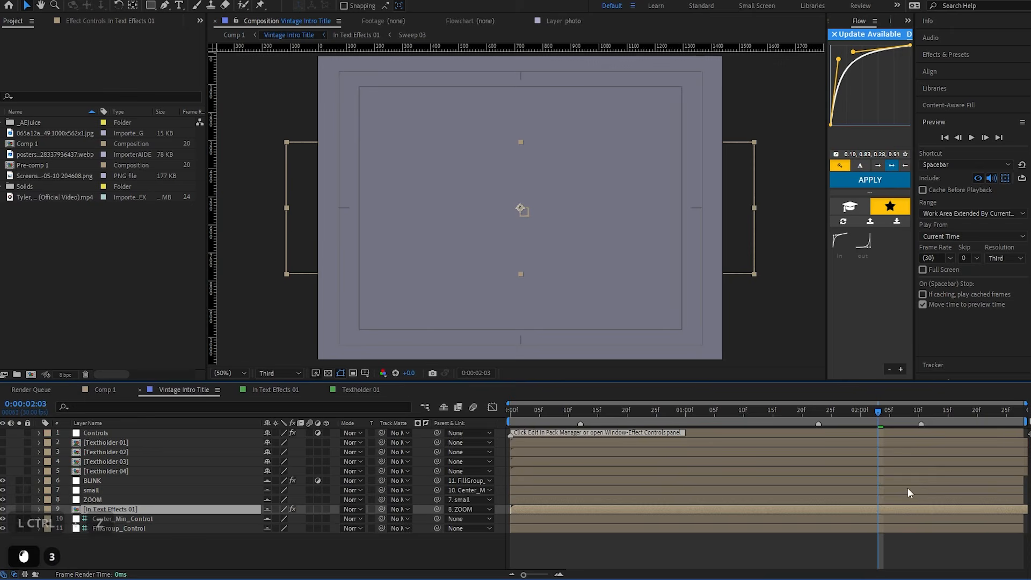
{"action": "left_click", "coordinate": [106, 386]}
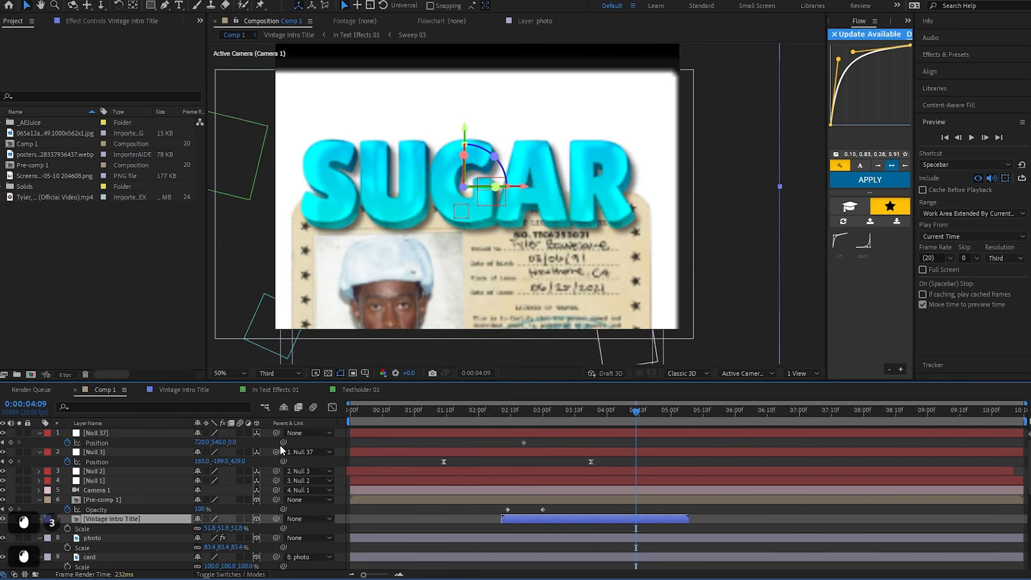
Keyframe Null 37's Position at 0:00:04:09 with a much higher Y value so the camera travels down past the card
{"action": "left_click", "coordinate": [606, 433]}
{"action": "left_click_drag", "start_coordinate": [219, 442], "coordinate": [451, 295]}
{"action": "key", "text": "ctrl+z"}
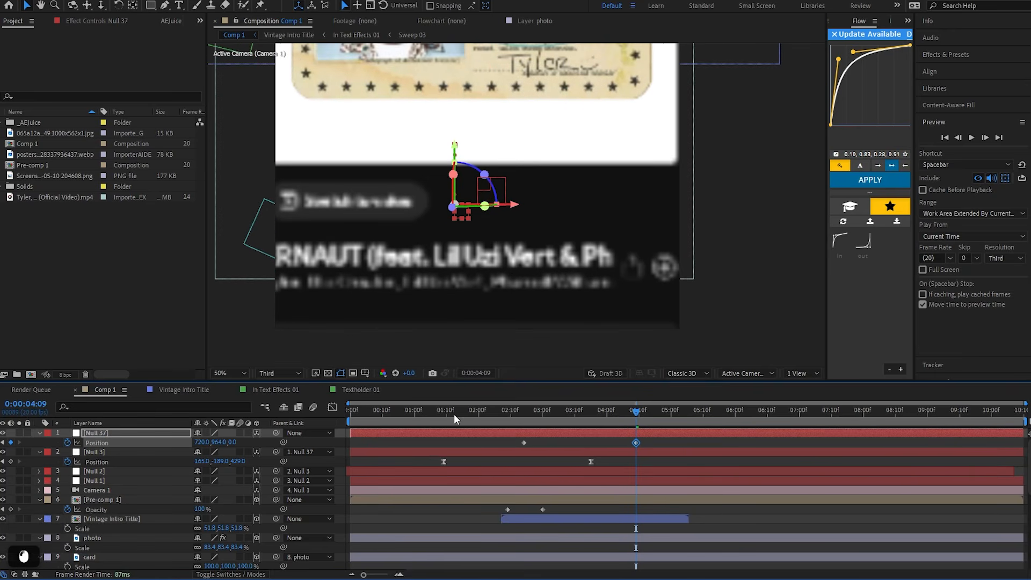
{"action": "left_click_drag", "start_coordinate": [200, 442], "coordinate": [186, 440]}
{"action": "left_click_drag", "start_coordinate": [220, 443], "coordinate": [367, 229]}
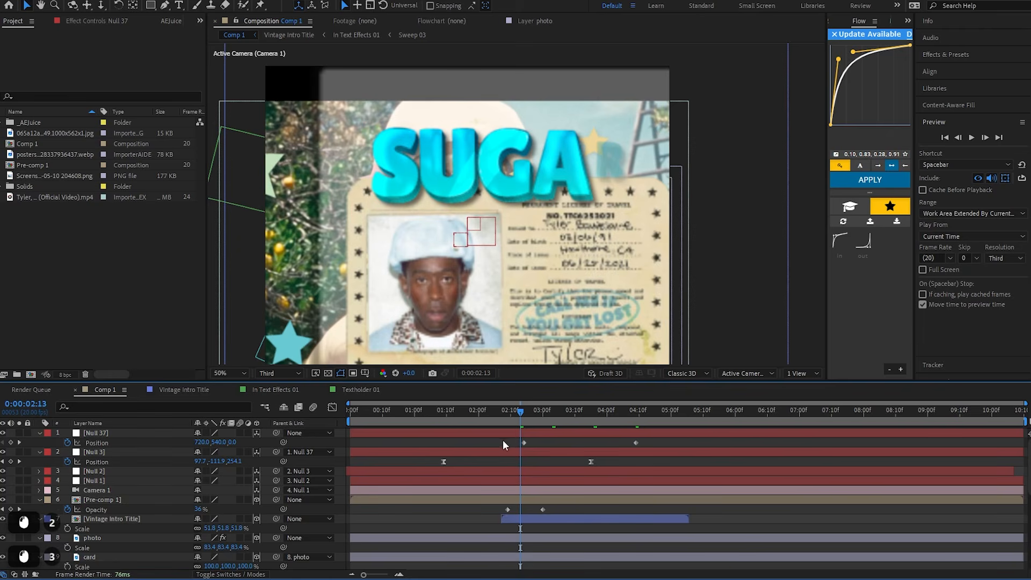
Easy Ease both Null 37 Position keyframes, extend their speed influence into a sharp mid-move peak, and preview the motion
{"action": "left_click_drag", "start_coordinate": [502, 438], "coordinate": [676, 443]}
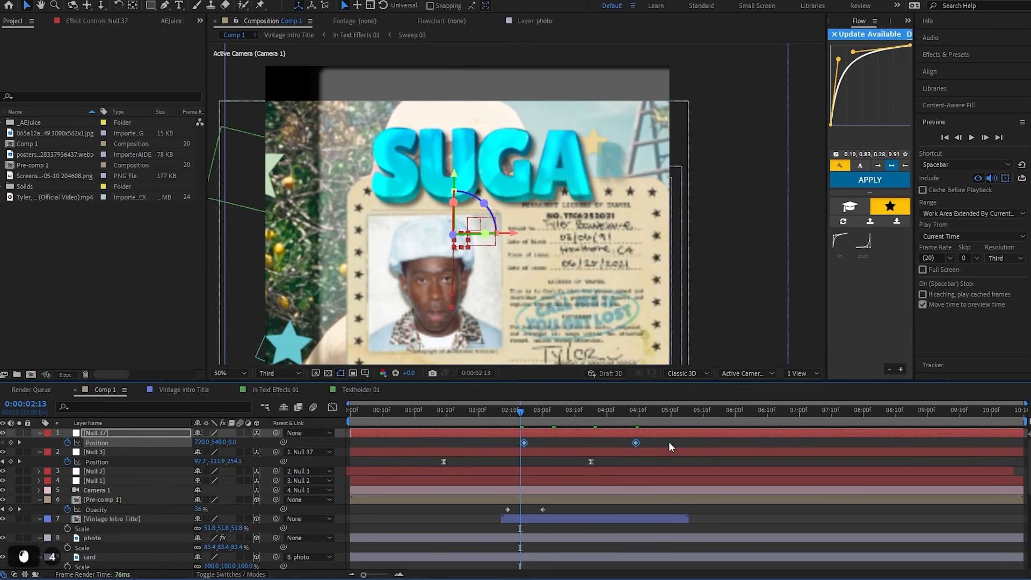
{"action": "key", "text": "F9"}
{"action": "left_click", "coordinate": [333, 407]}
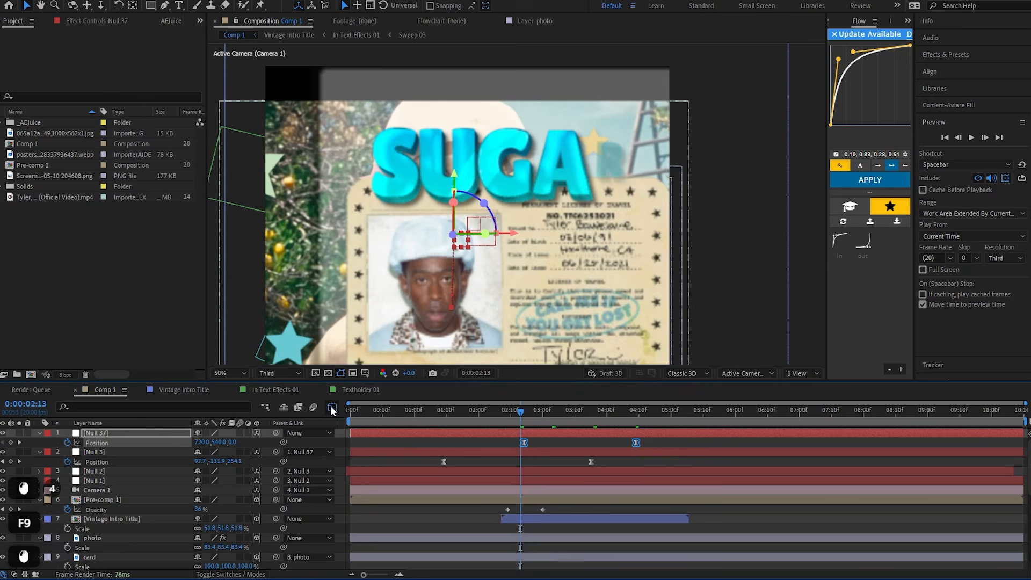
{"action": "left_click_drag", "start_coordinate": [494, 487], "coordinate": [591, 548]}
{"action": "key", "text": "space"}
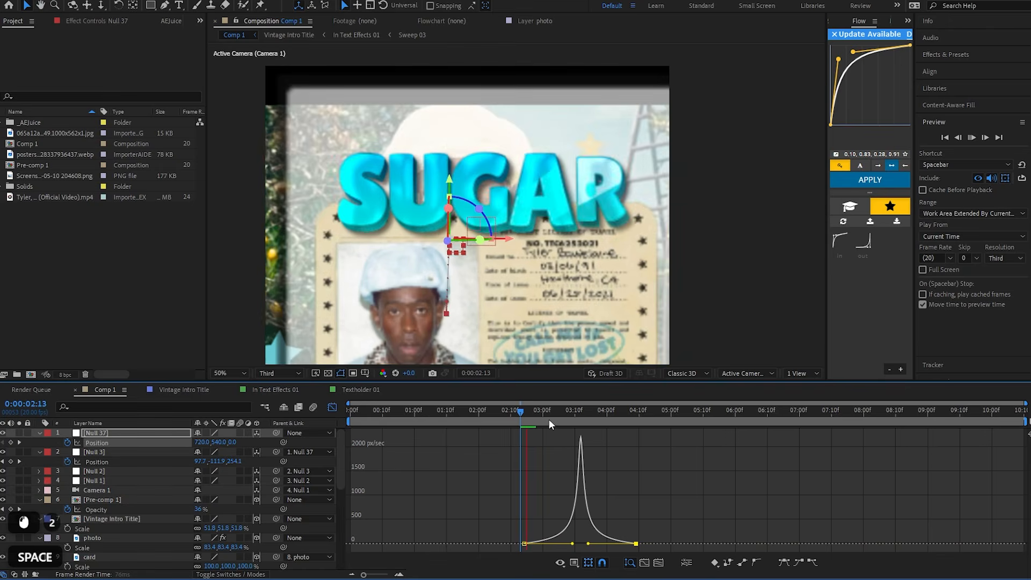
{"action": "left_click", "coordinate": [521, 411]}
{"action": "key", "text": "space"}
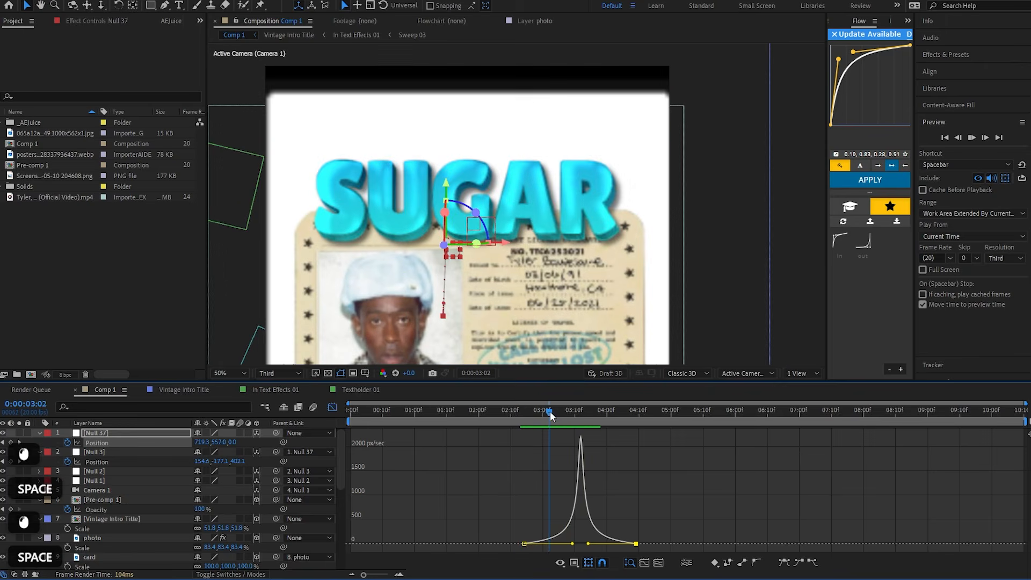
{"action": "left_click", "coordinate": [554, 412]}
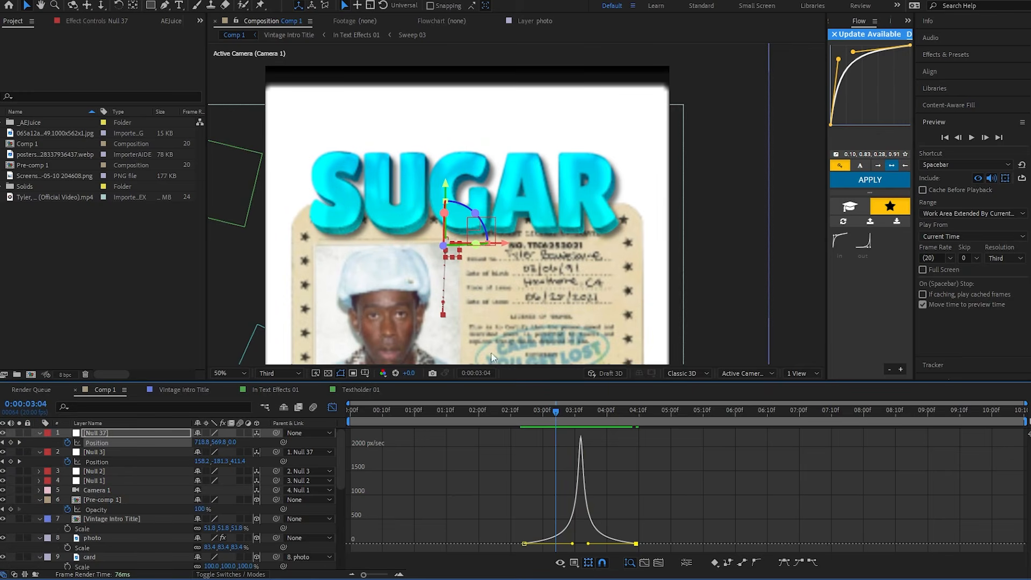
Shift Null 37's speed peak to about 0:00:03:05 by adjusting the influence handles, preview the move, and close the graph view
{"action": "mouse_move", "coordinate": [573, 544]}
{"action": "left_mouse_down"}
{"action": "mouse_move", "coordinate": [550, 543]}
{"action": "mouse_move", "coordinate": [577, 545]}
{"action": "left_mouse_up"}
{"action": "key", "text": "space"}
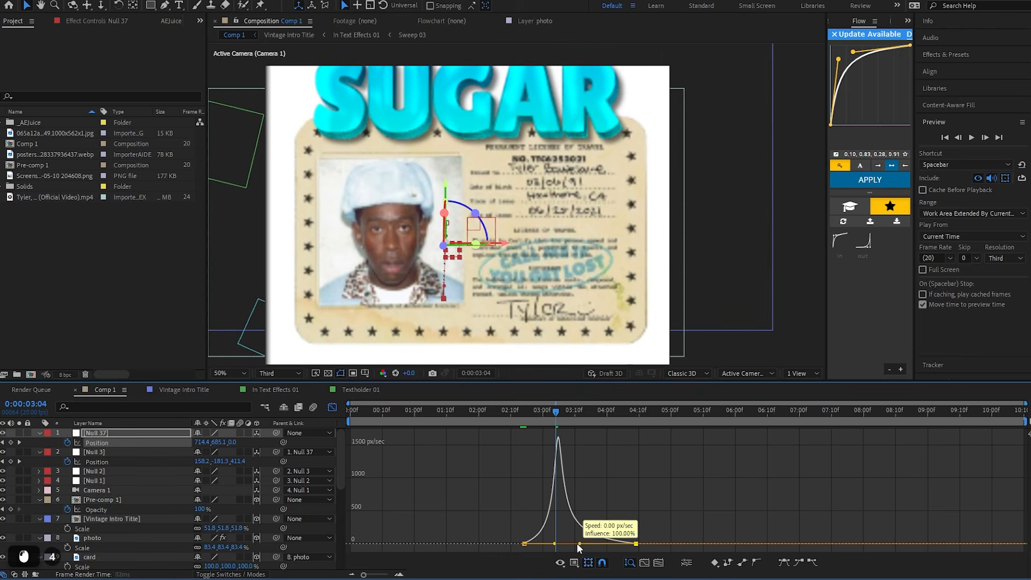
{"action": "left_click", "coordinate": [474, 417]}
{"action": "key", "text": "space"}
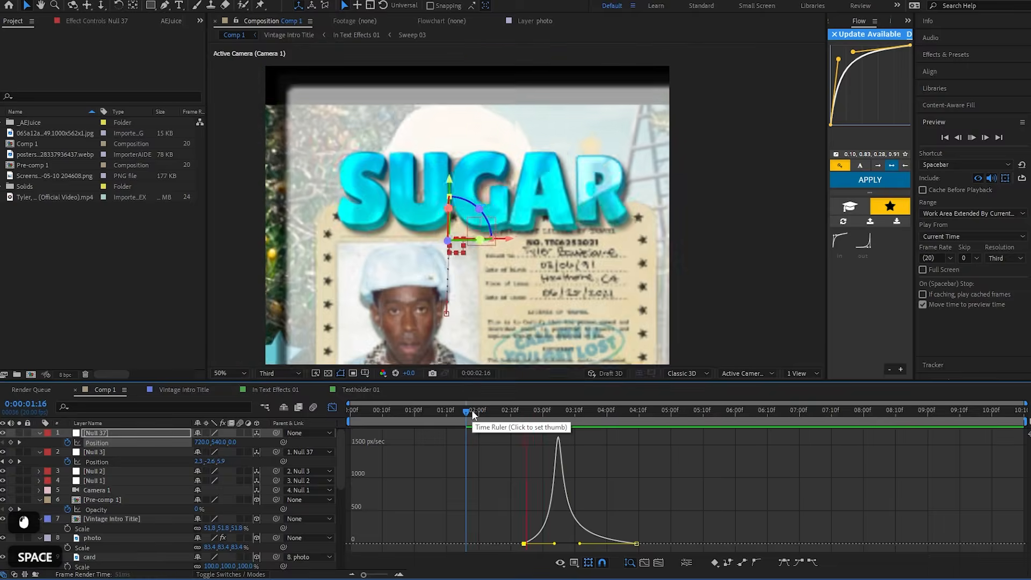
{"action": "left_click", "coordinate": [452, 410]}
{"action": "left_click", "coordinate": [534, 411]}
{"action": "key", "text": "space"}
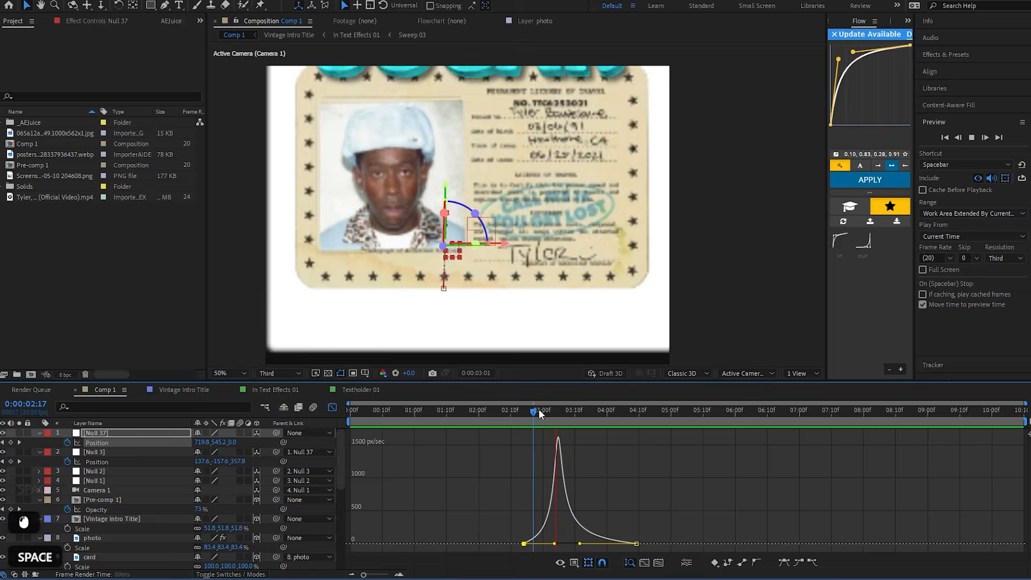
{"action": "left_click", "coordinate": [539, 410]}
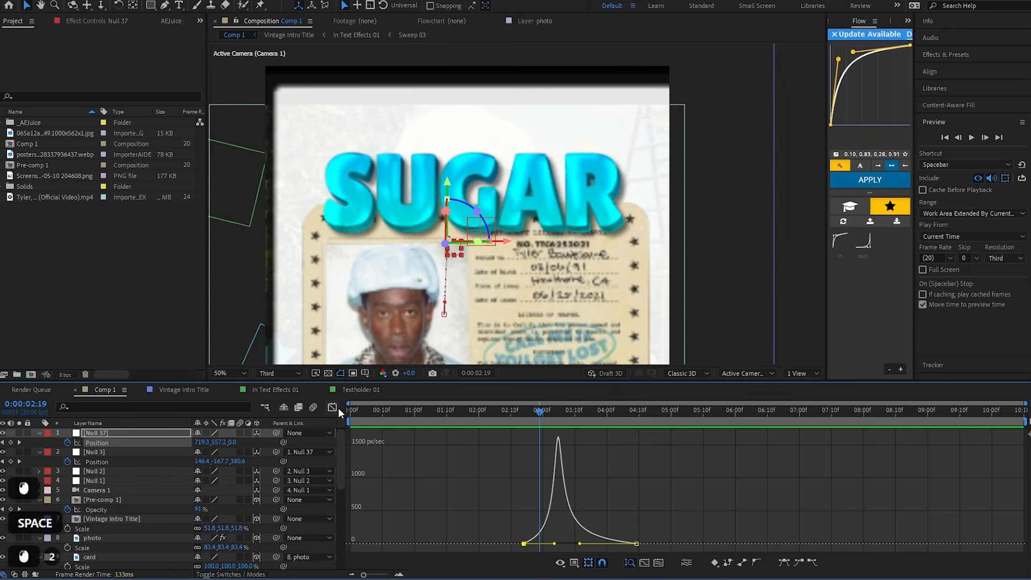
{"action": "left_click", "coordinate": [332, 408]}
{"action": "key", "text": "space"}
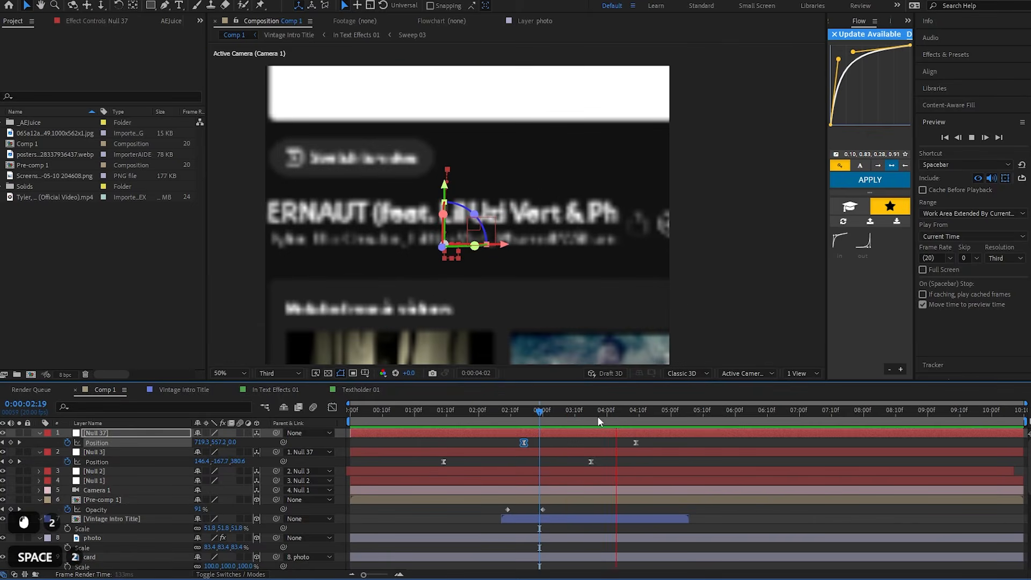
{"action": "key", "text": "space"}
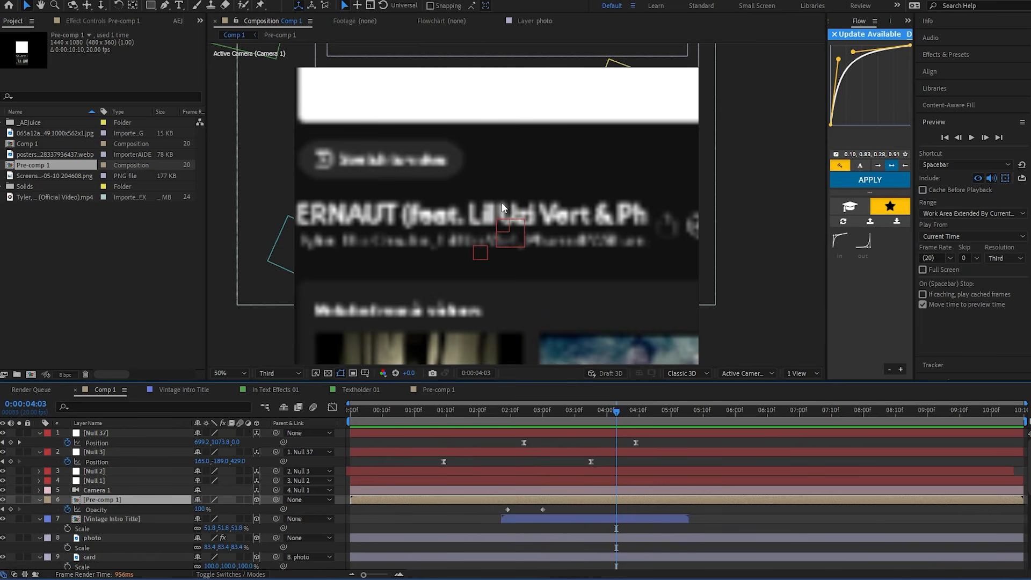
Open Pre-comp 1 and set its preview resolution to Full to inspect the song title area closely
{"action": "double_click", "coordinate": [611, 498]}
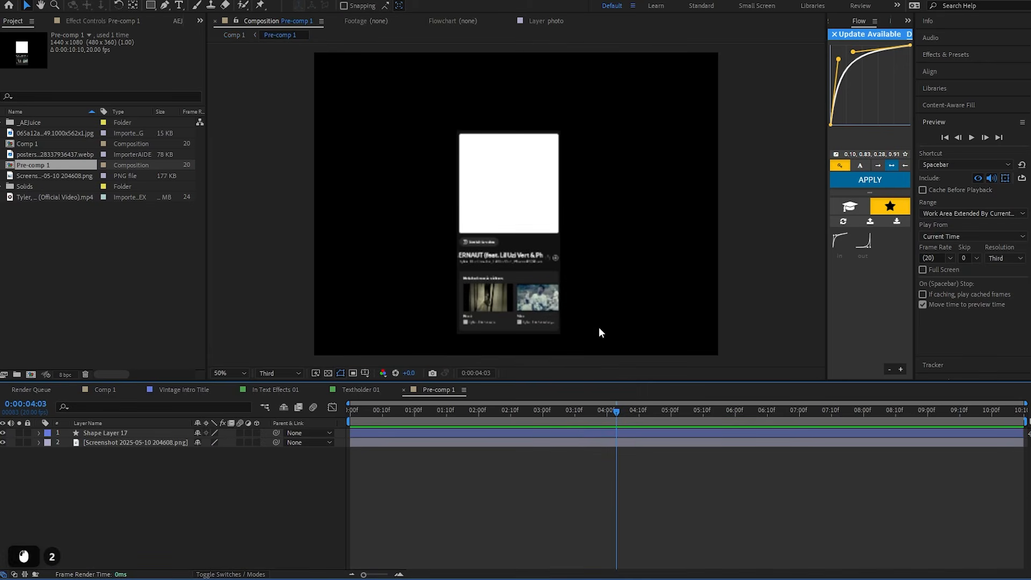
{"action": "scroll", "coordinate": [521, 265], "scroll_direction": "up", "scroll_amount": 2}
{"action": "left_click_drag", "start_coordinate": [521, 265], "coordinate": [576, 248]}
{"action": "left_click", "coordinate": [279, 372]}
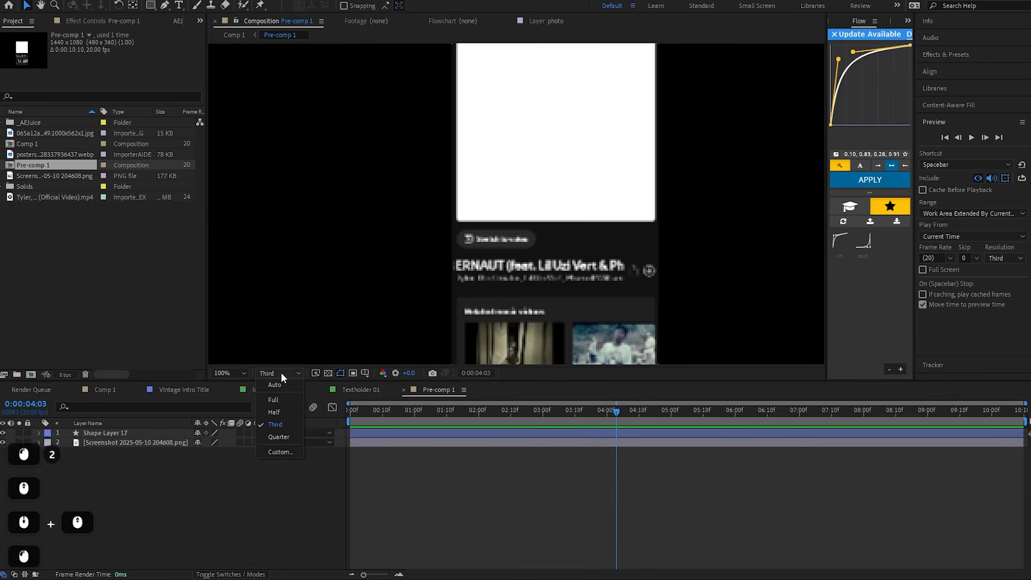
{"action": "left_click", "coordinate": [286, 400]}
{"action": "scroll", "coordinate": [493, 251], "scroll_direction": "up", "scroll_amount": 4}
{"action": "scroll", "coordinate": [620, 126], "scroll_direction": "down", "scroll_amount": 1}
{"action": "left_click_drag", "start_coordinate": [622, 295], "coordinate": [534, 240]}
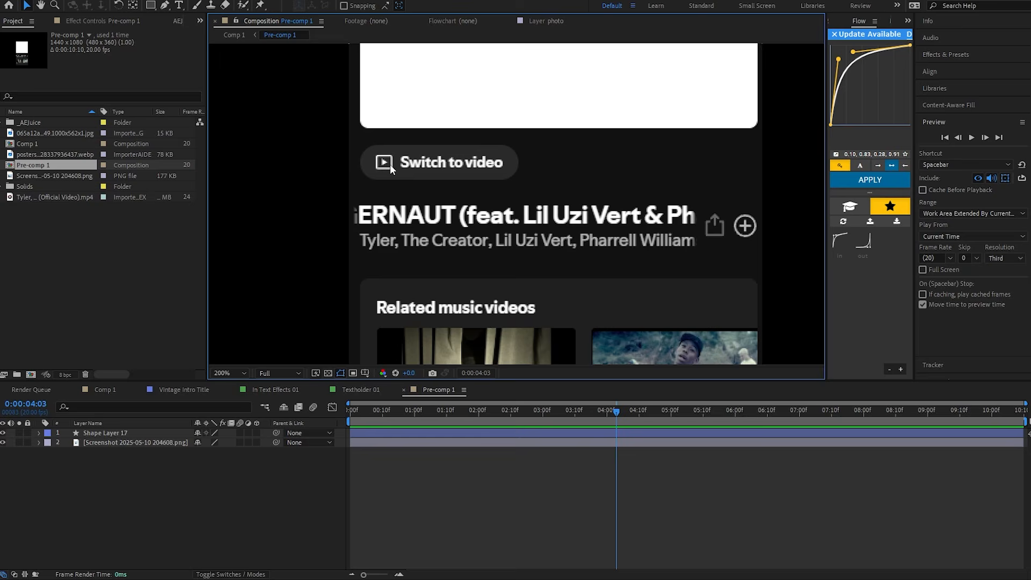
Cover the song title and artist line with a rectangle filled with the sampled background colour #121212
{"action": "left_click", "coordinate": [150, 5]}
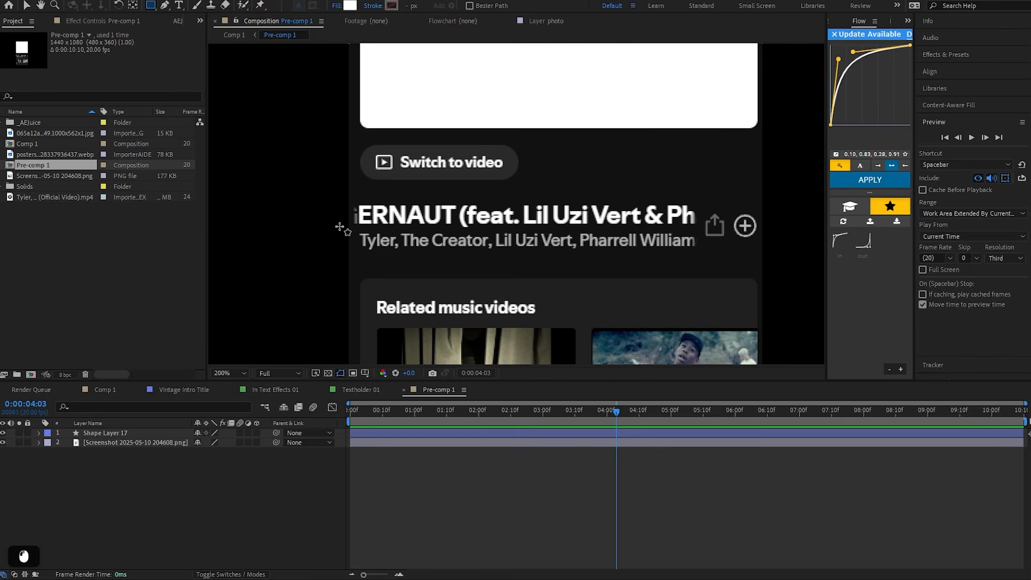
{"action": "left_click_drag", "start_coordinate": [334, 198], "coordinate": [702, 258]}
{"action": "left_click", "coordinate": [349, 6]}
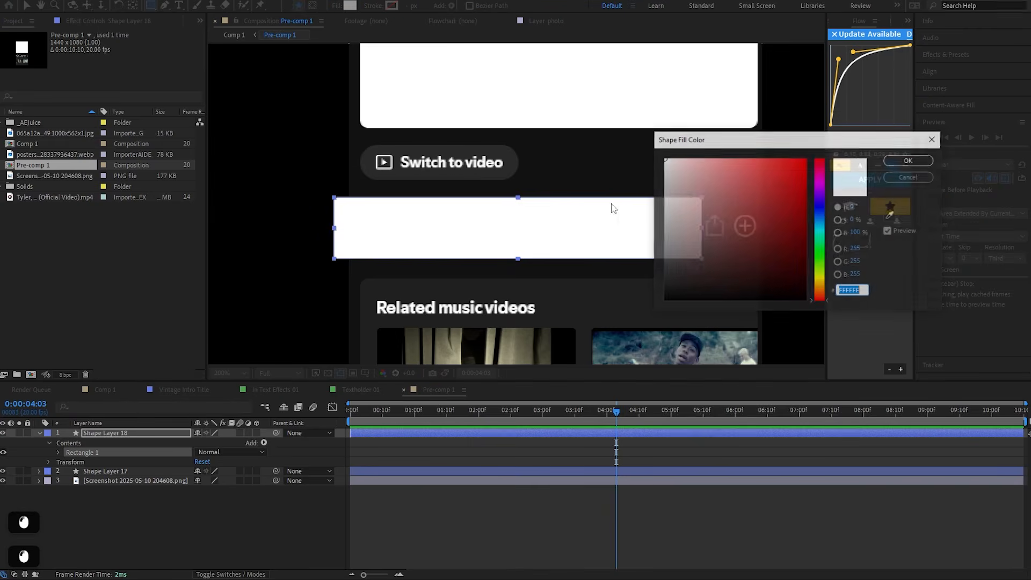
{"action": "left_click", "coordinate": [890, 215]}
{"action": "left_click", "coordinate": [581, 175]}
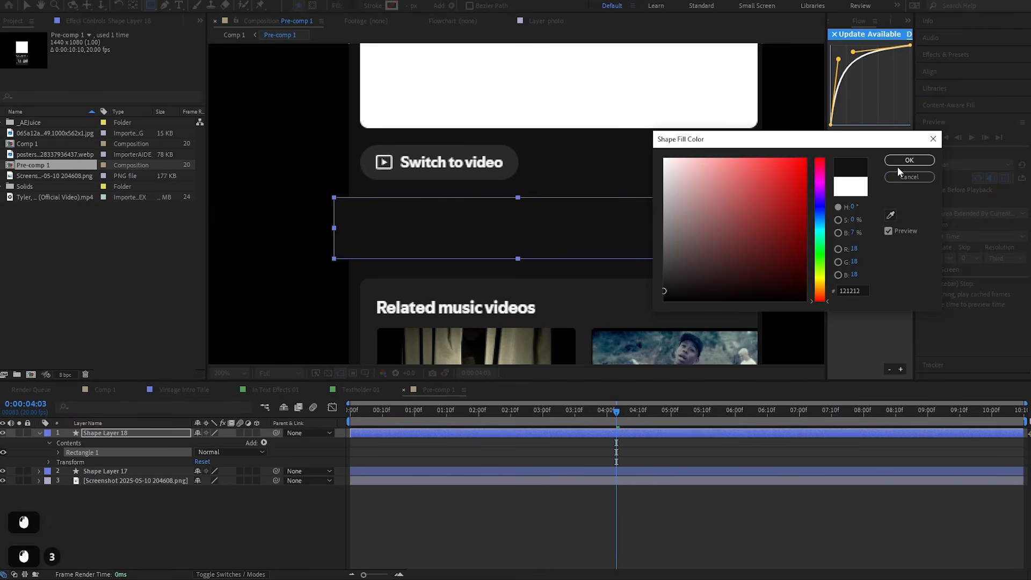
{"action": "left_click", "coordinate": [910, 161]}
{"action": "left_click", "coordinate": [726, 471]}
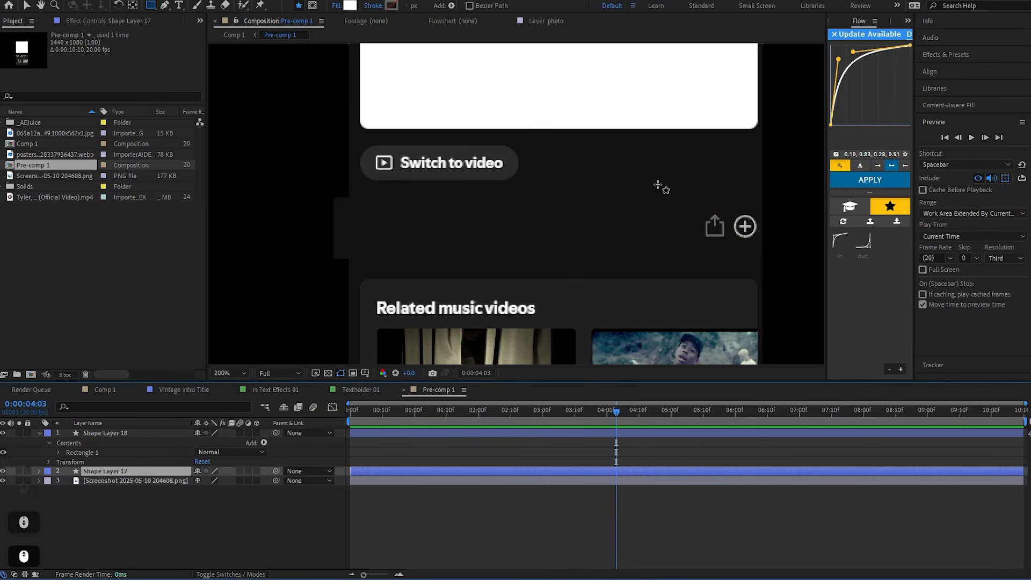
Narrow the dark cover rectangle slightly from its side edge and check how it blends with the player background
{"action": "key", "text": "v"}
{"action": "left_click", "coordinate": [336, 230]}
{"action": "left_click_drag", "start_coordinate": [333, 229], "coordinate": [345, 229]}
{"action": "scroll", "coordinate": [433, 220], "scroll_direction": "down", "scroll_amount": 2}
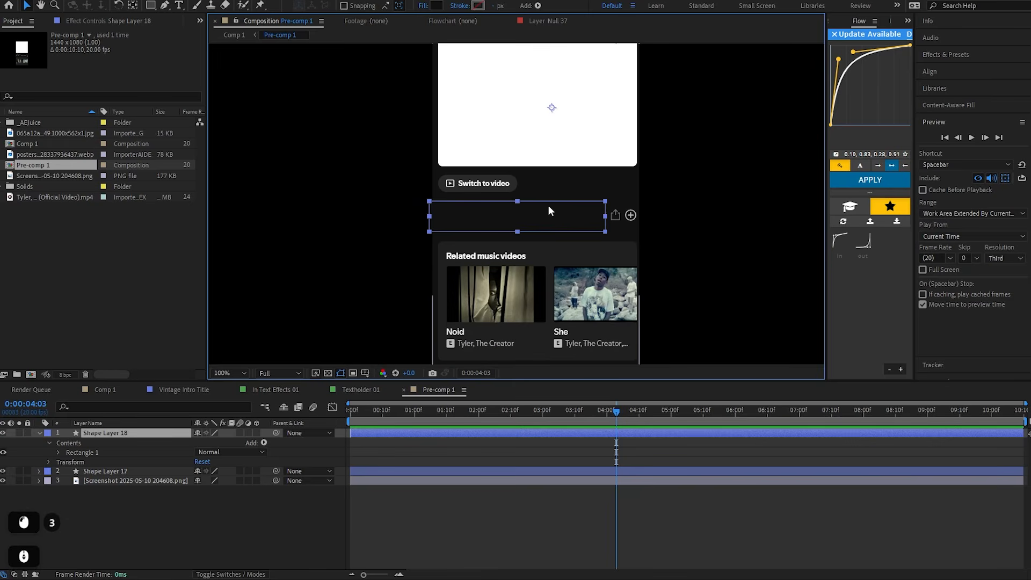
{"action": "scroll", "coordinate": [549, 205], "scroll_direction": "up", "scroll_amount": 2}
{"action": "scroll", "coordinate": [553, 192], "scroll_direction": "down", "scroll_amount": 2}
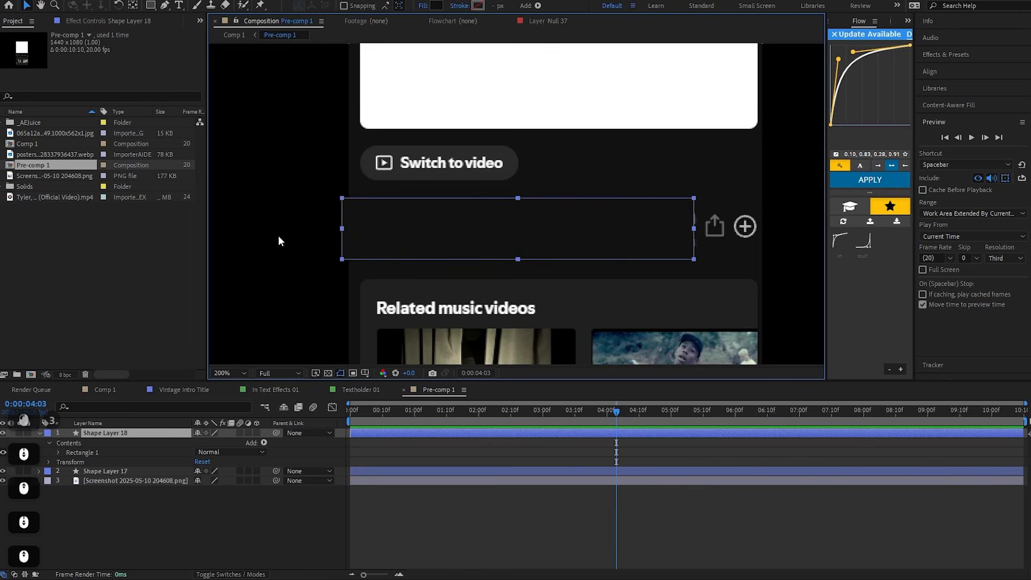
{"action": "left_click", "coordinate": [278, 235]}
{"action": "key", "text": "period"}
{"action": "scroll", "coordinate": [581, 204], "scroll_direction": "down", "scroll_amount": 2}
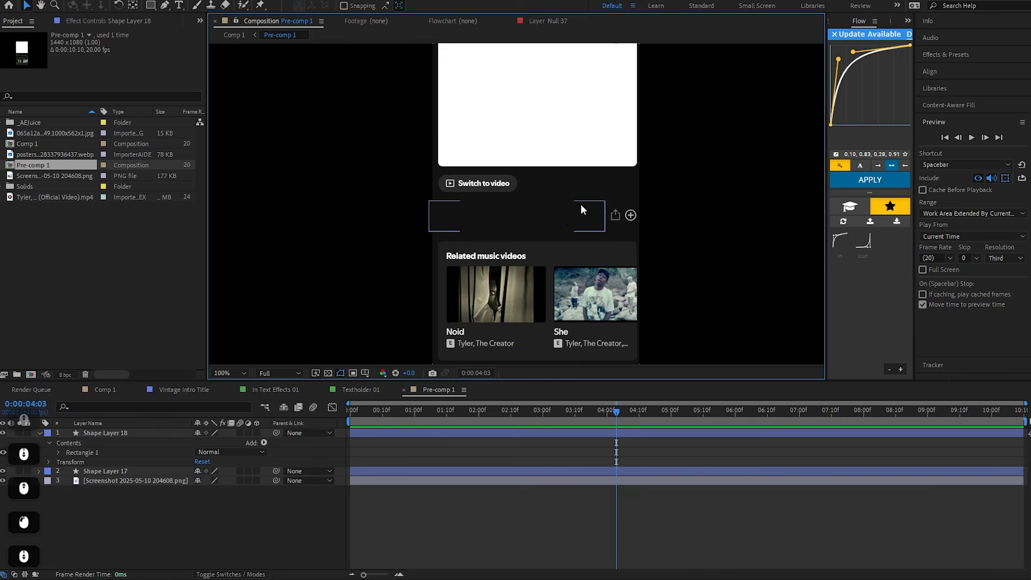
Discard the unwanted text attempts and add a text layer reading "lemon in my ade" over the white square
{"action": "key", "text": "ctrl+z"}
{"action": "key", "text": "ctrl+z"}
{"action": "key", "text": "v"}
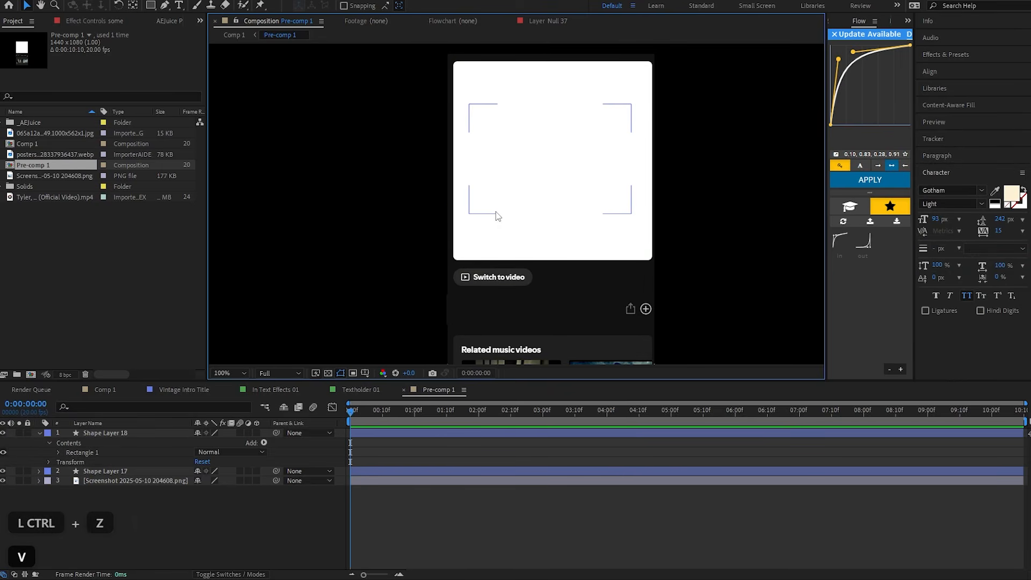
{"action": "key", "text": "ctrl+t"}
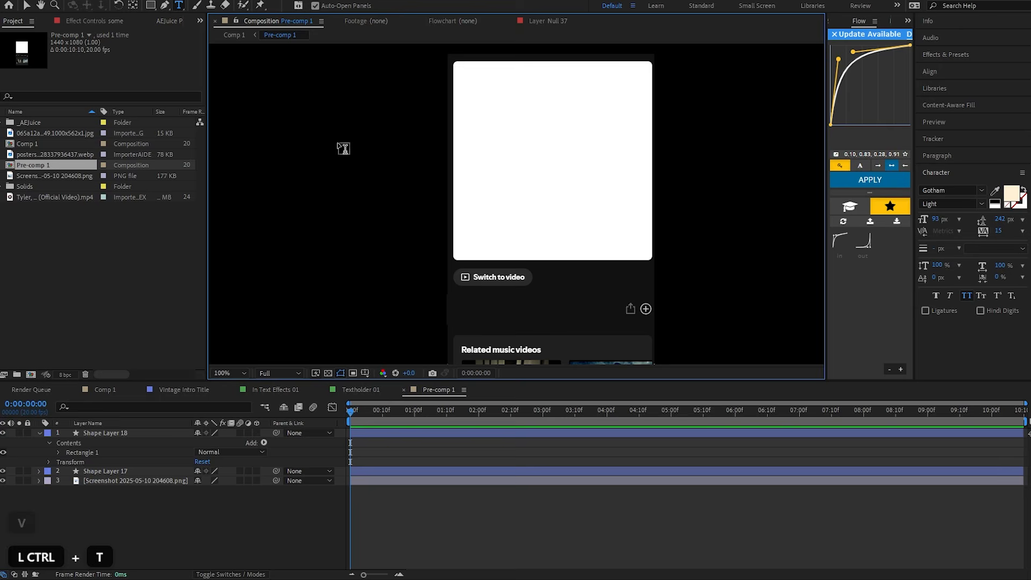
{"action": "left_click", "coordinate": [454, 162]}
{"action": "key", "text": "ctrl+z"}
{"action": "left_click", "coordinate": [449, 142]}
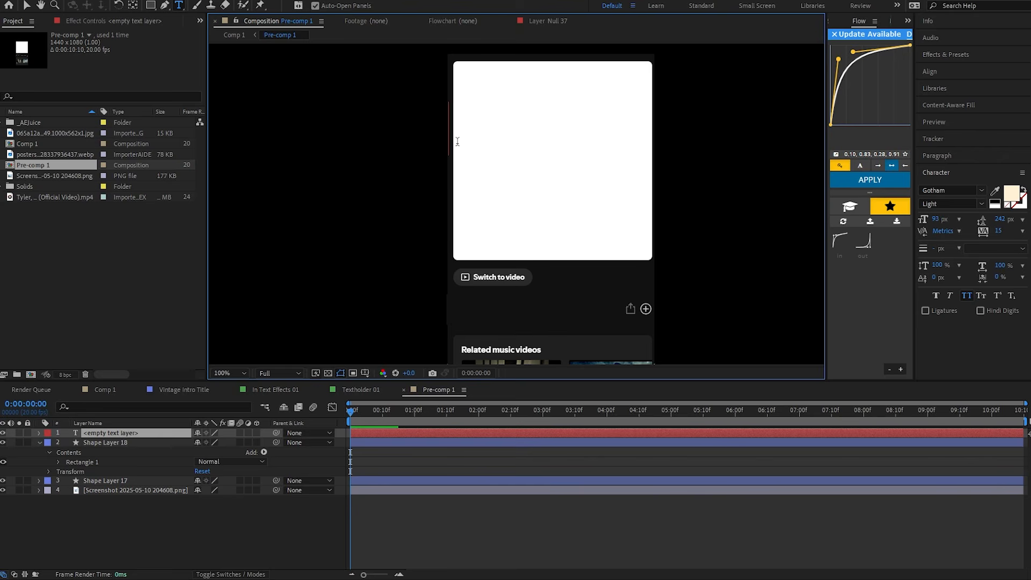
{"action": "type", "text": "lemon in my ade"}
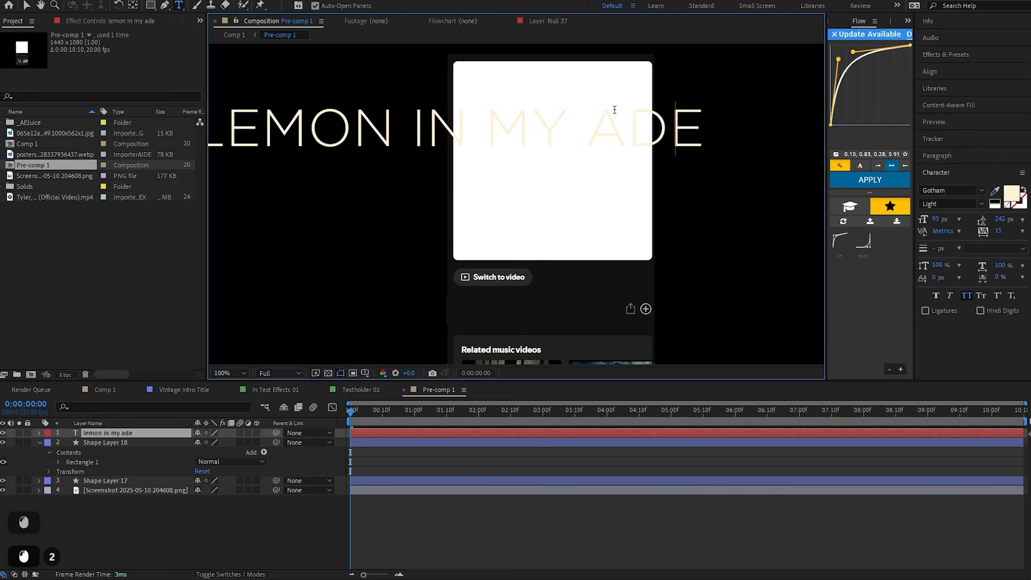
Change the fill colour of the entire "lemon in my ade" text to dark grey
{"action": "key", "text": "ctrl+a"}
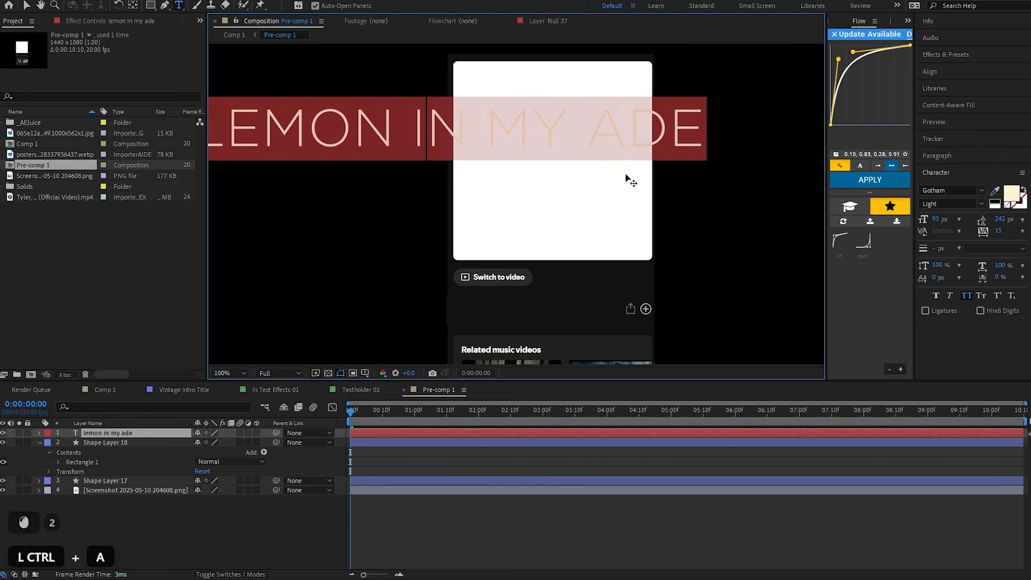
{"action": "left_click", "coordinate": [1012, 195]}
{"action": "left_click", "coordinate": [666, 268]}
{"action": "left_click", "coordinate": [907, 159]}
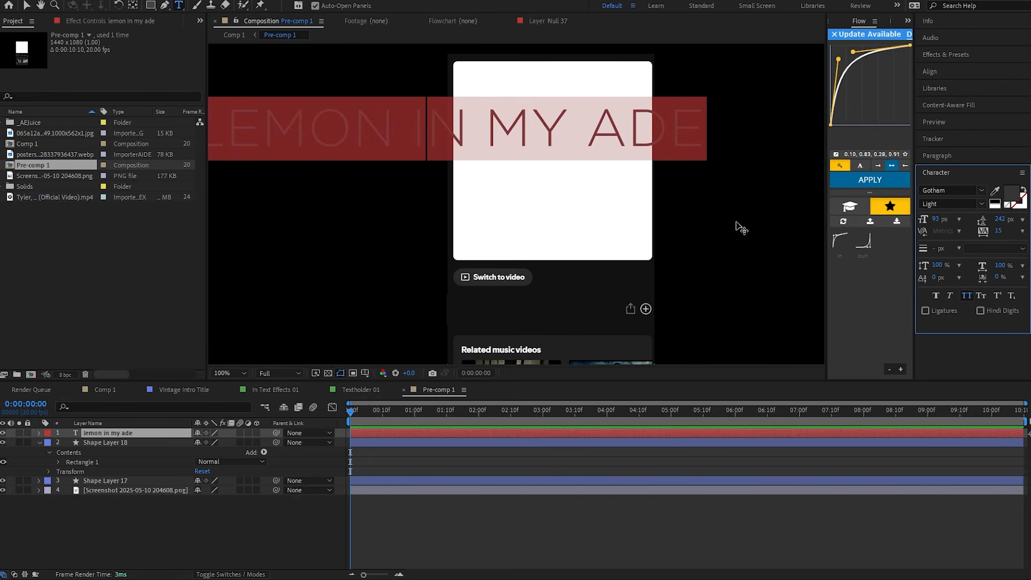
Set the font style of the entire "lemon in my ade" text to Gotham Book
{"action": "triple_click", "coordinate": [482, 117]}
{"action": "key", "text": "ctrl+a"}
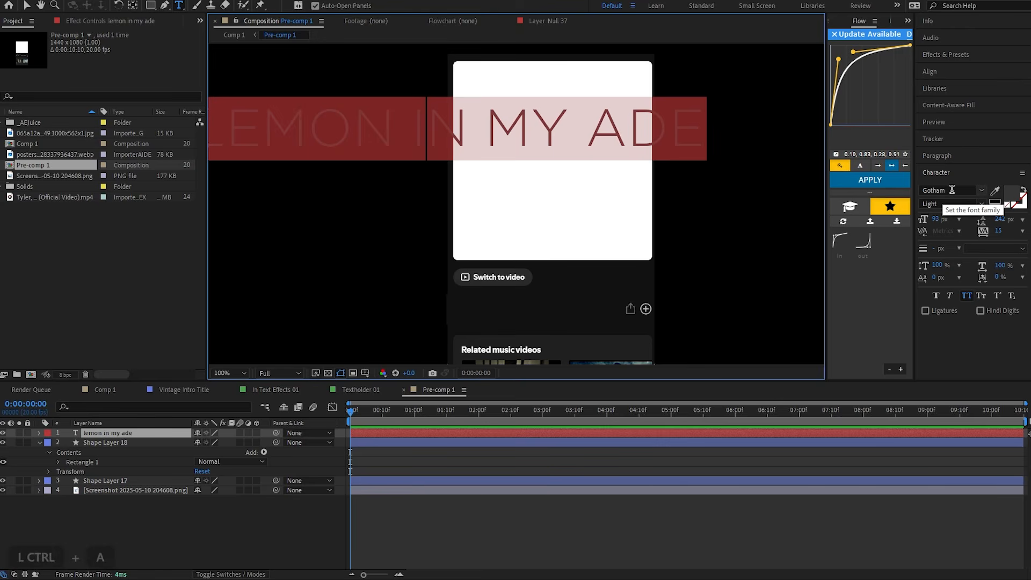
{"action": "left_click", "coordinate": [985, 208]}
{"action": "left_click", "coordinate": [954, 276]}
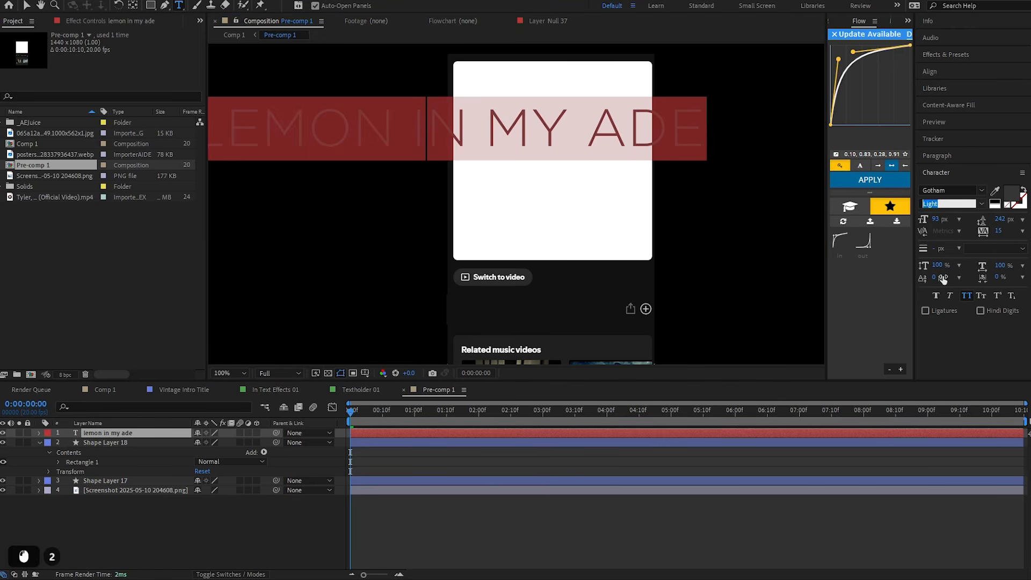
{"action": "left_click", "coordinate": [980, 205]}
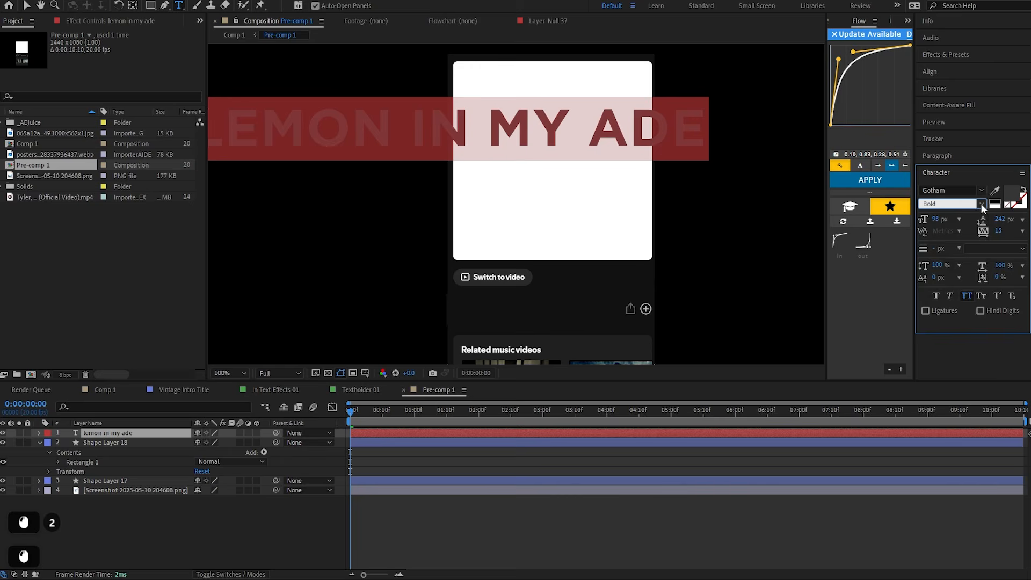
{"action": "left_click", "coordinate": [952, 241]}
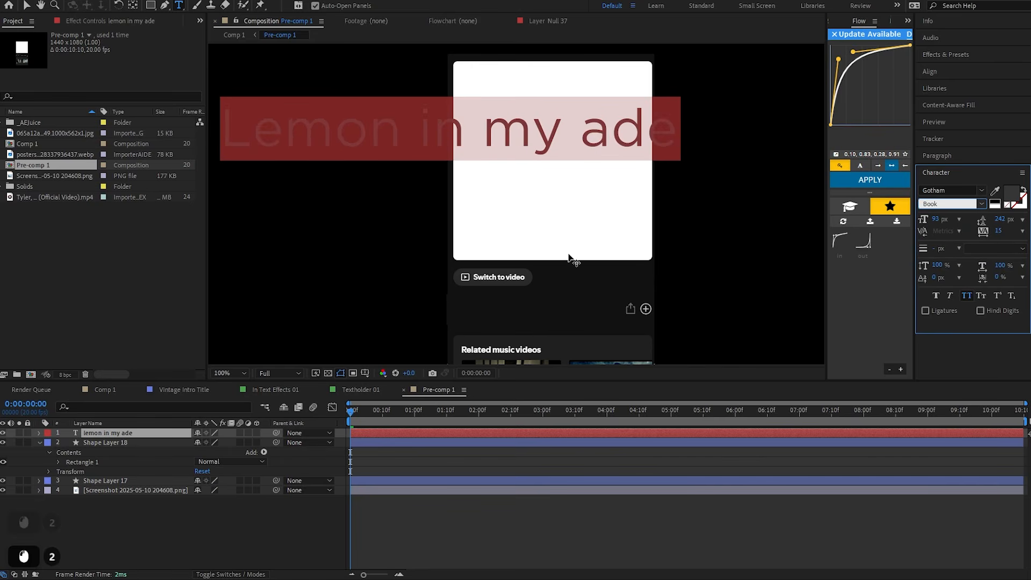
{"action": "left_click", "coordinate": [620, 534]}
Scale the lyric text down to 36% and place it directly beneath the "Switch to video" label
{"action": "key", "text": "v"}
{"action": "left_click_drag", "start_coordinate": [511, 140], "coordinate": [573, 206]}
{"action": "key", "text": "s"}
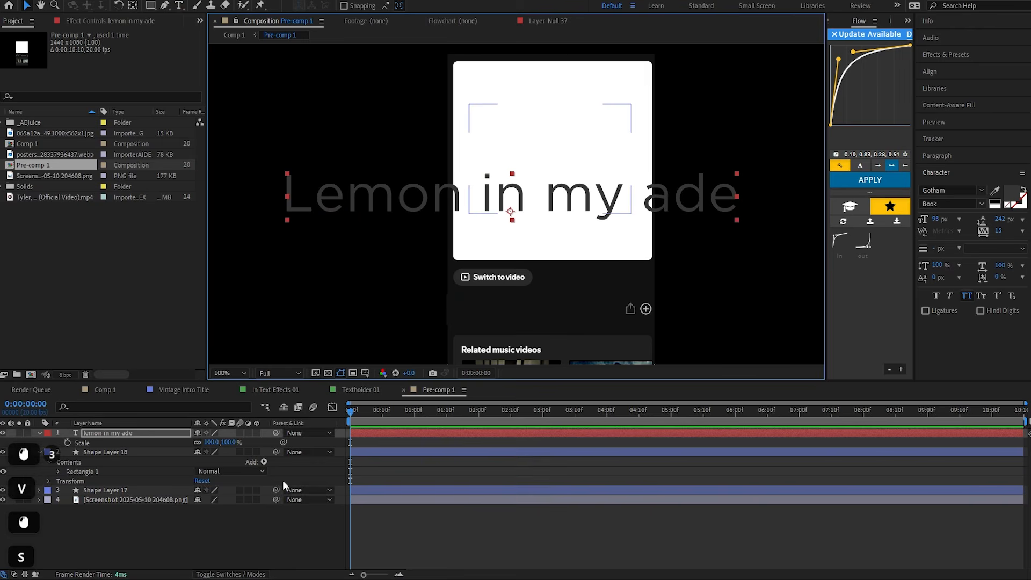
{"action": "left_click_drag", "start_coordinate": [207, 442], "coordinate": [194, 442]}
{"action": "scroll", "coordinate": [434, 272], "scroll_direction": "up", "scroll_amount": 1}
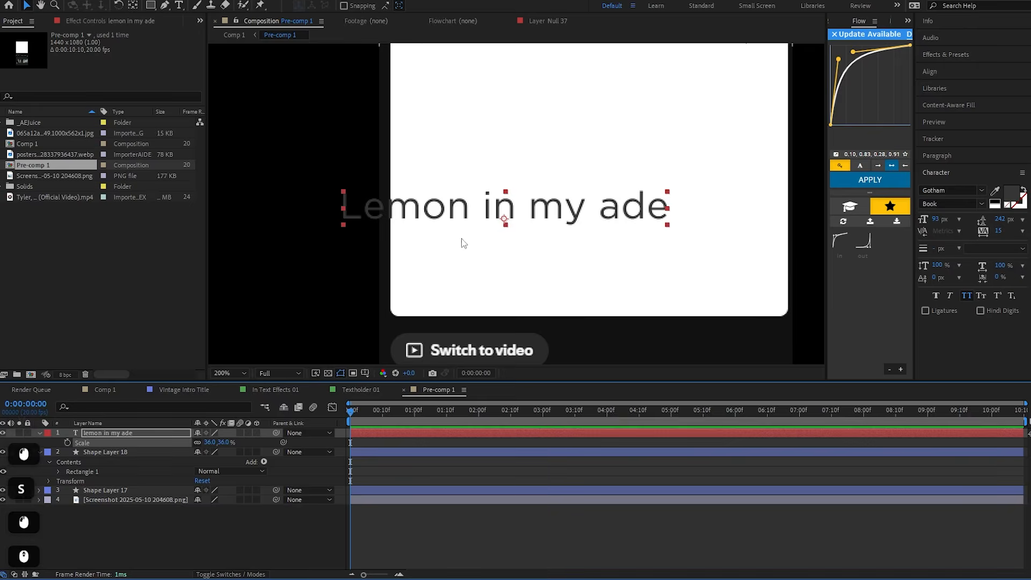
{"action": "left_click_drag", "start_coordinate": [460, 240], "coordinate": [497, 278]}
{"action": "left_click", "coordinate": [474, 500]}
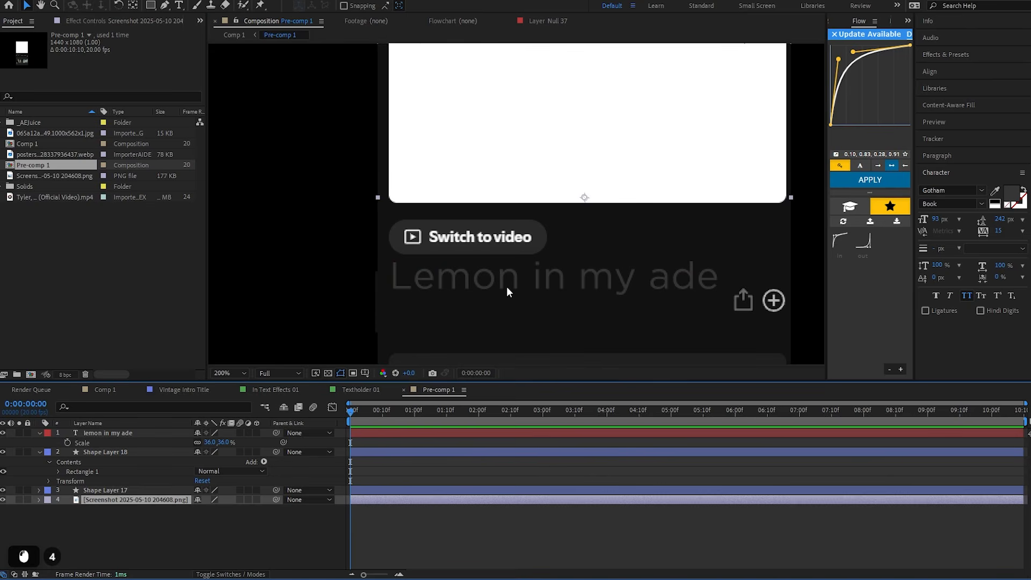
Hide the lyric text and dark cover rectangle layers to examine the original song title and artist line
{"action": "left_click", "coordinate": [118, 432]}
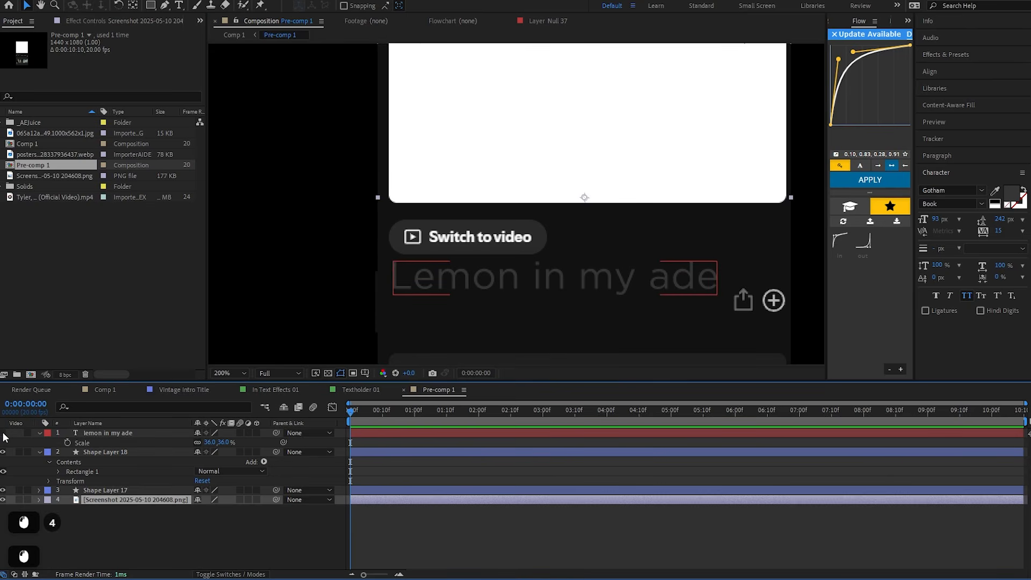
{"action": "left_click", "coordinate": [3, 433]}
{"action": "left_click", "coordinate": [405, 454]}
{"action": "double_click", "coordinate": [405, 456]}
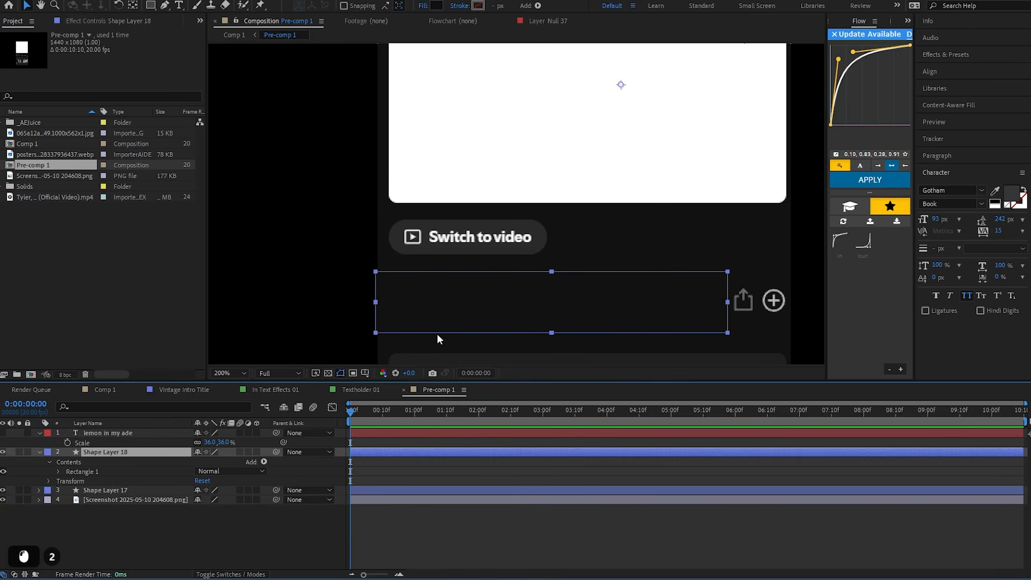
{"action": "left_click", "coordinate": [3, 452]}
{"action": "scroll", "coordinate": [441, 293], "scroll_direction": "up", "scroll_amount": 2}
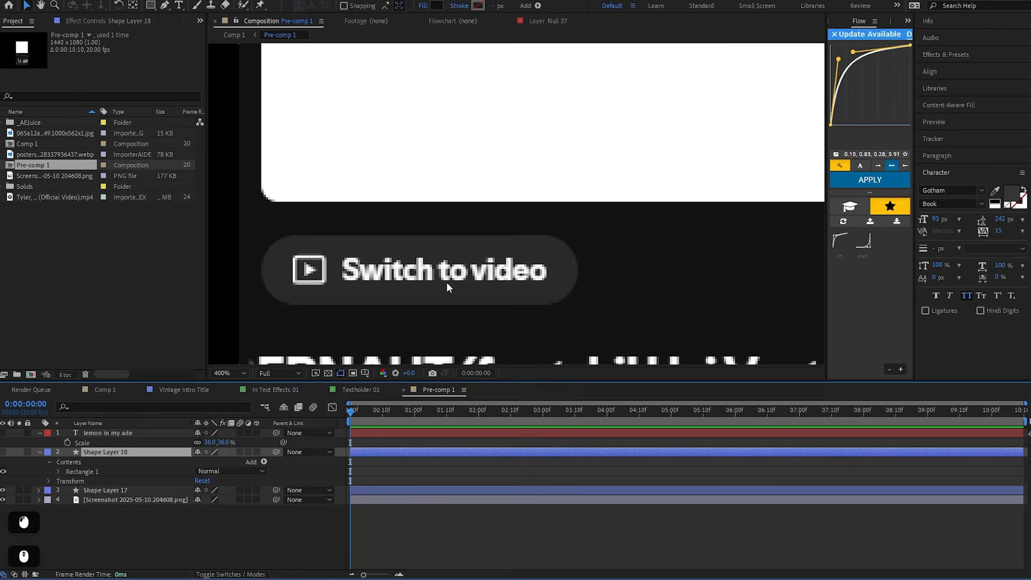
{"action": "scroll", "coordinate": [447, 282], "scroll_direction": "down", "scroll_amount": 2}
{"action": "scroll", "coordinate": [430, 248], "scroll_direction": "up", "scroll_amount": 2}
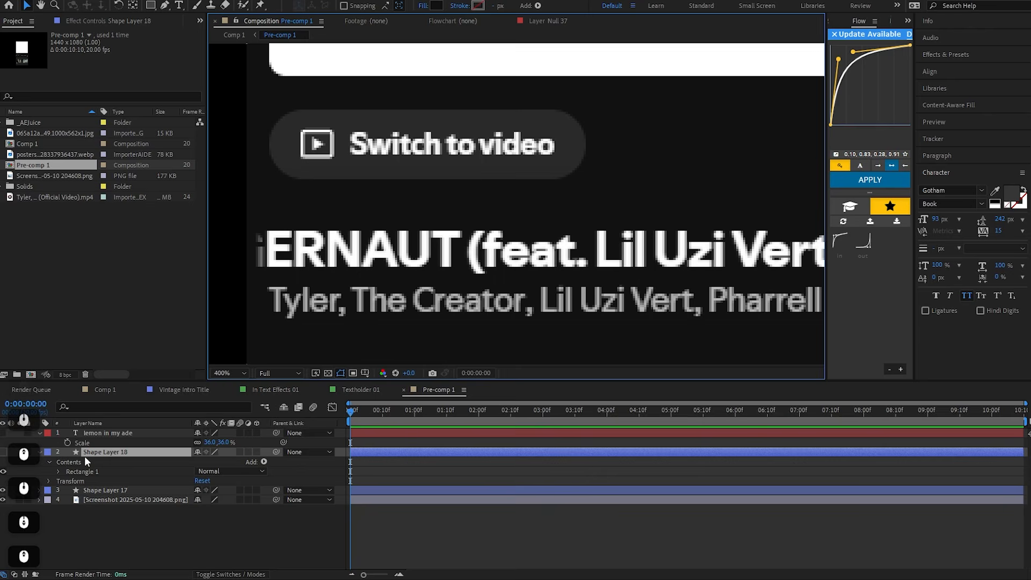
Show the lyric text layer again and place it over the original song title and artist line
{"action": "left_click", "coordinate": [3, 433]}
{"action": "left_click_drag", "start_coordinate": [428, 233], "coordinate": [422, 291]}
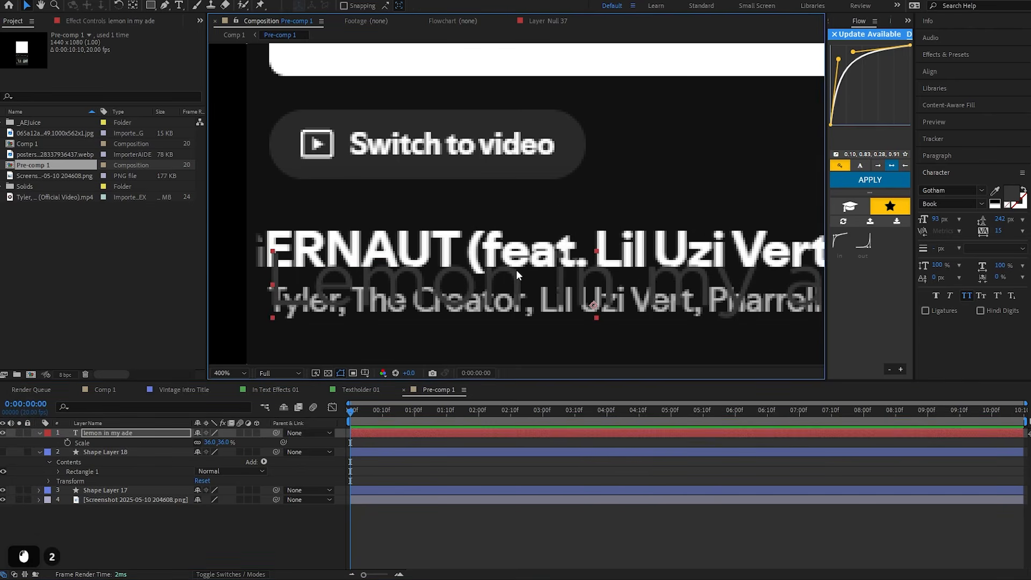
{"action": "left_click_drag", "start_coordinate": [589, 311], "coordinate": [575, 303]}
Change the lyric text's fill colour to red #FF0000 and move it slightly lower over the artist line
{"action": "left_click", "coordinate": [1017, 196]}
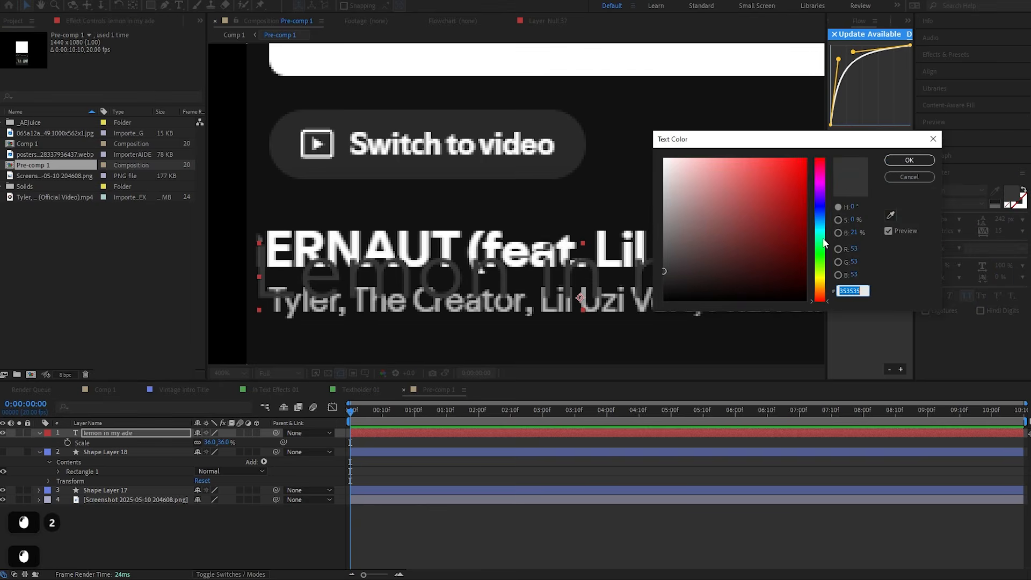
{"action": "left_click", "coordinate": [806, 159]}
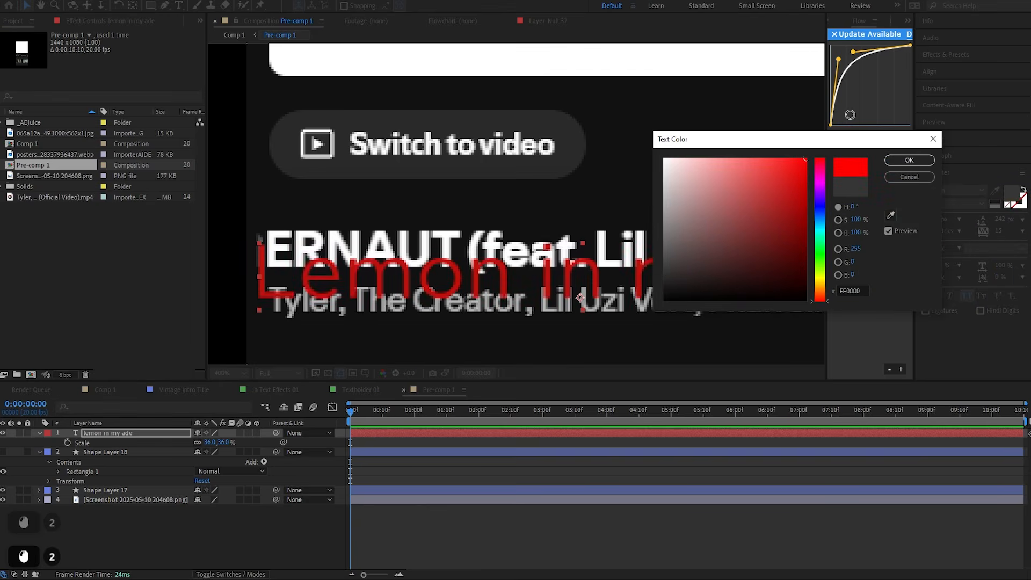
{"action": "left_click", "coordinate": [910, 160]}
{"action": "left_click_drag", "start_coordinate": [434, 280], "coordinate": [437, 303]}
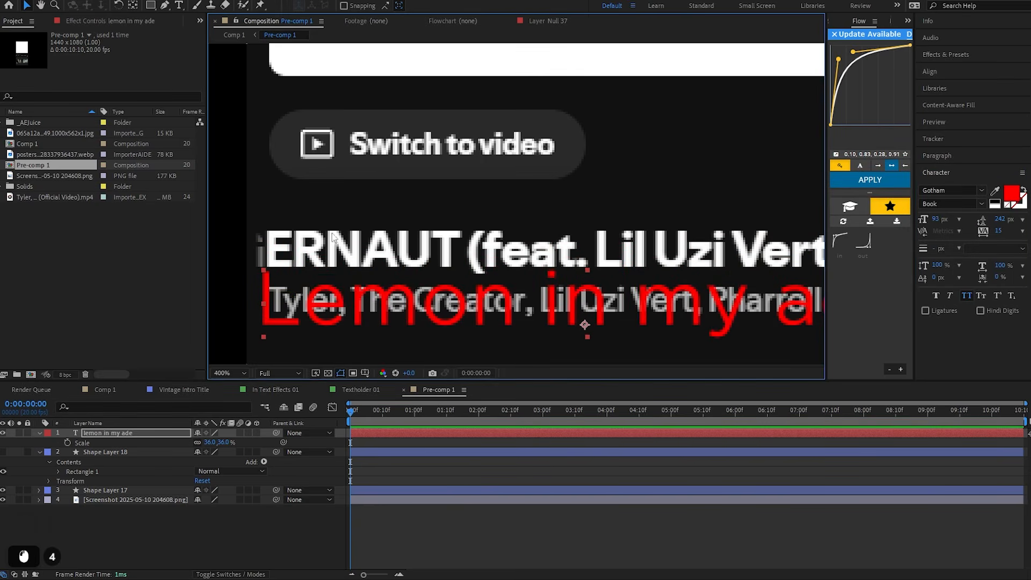
Set the entire lyric text's font style to Gotham Bold to compare it with the original song title
{"action": "double_click", "coordinate": [488, 304]}
{"action": "left_click", "coordinate": [981, 206]}
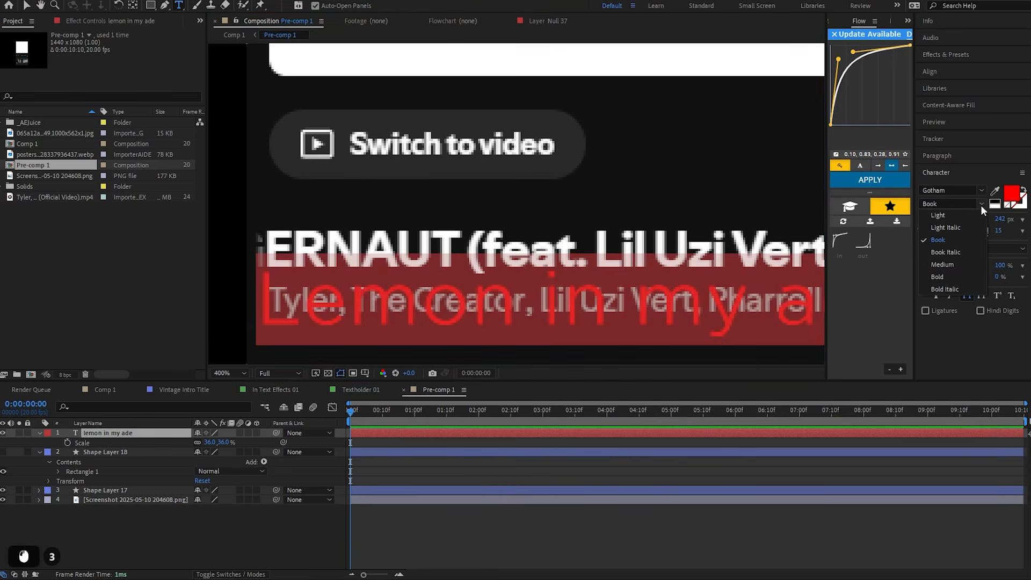
{"action": "left_click", "coordinate": [943, 275]}
{"action": "left_click", "coordinate": [610, 537]}
{"action": "key", "text": "v"}
{"action": "left_click_drag", "start_coordinate": [446, 281], "coordinate": [478, 275]}
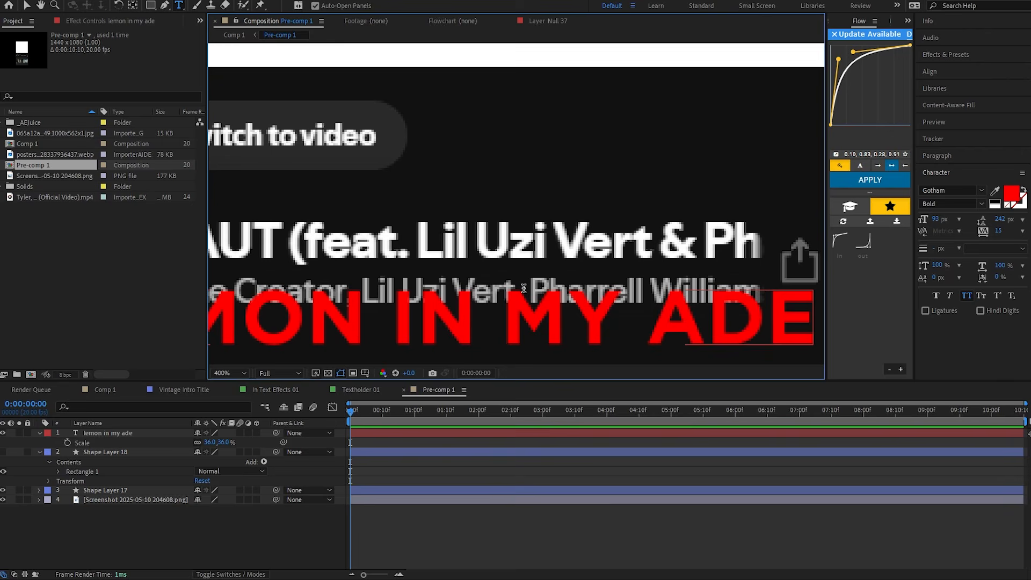
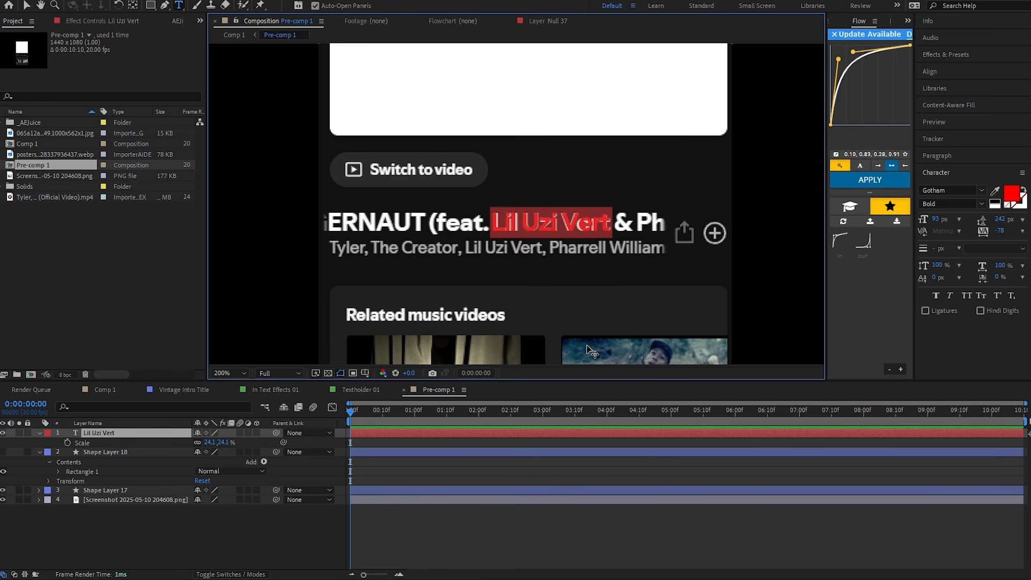
Replace the red "Lil Uzi Vert" text with "lemon in my 'ade" and fill it with white sampled from the original title
{"action": "type", "text": "lemon in my 'ade"}
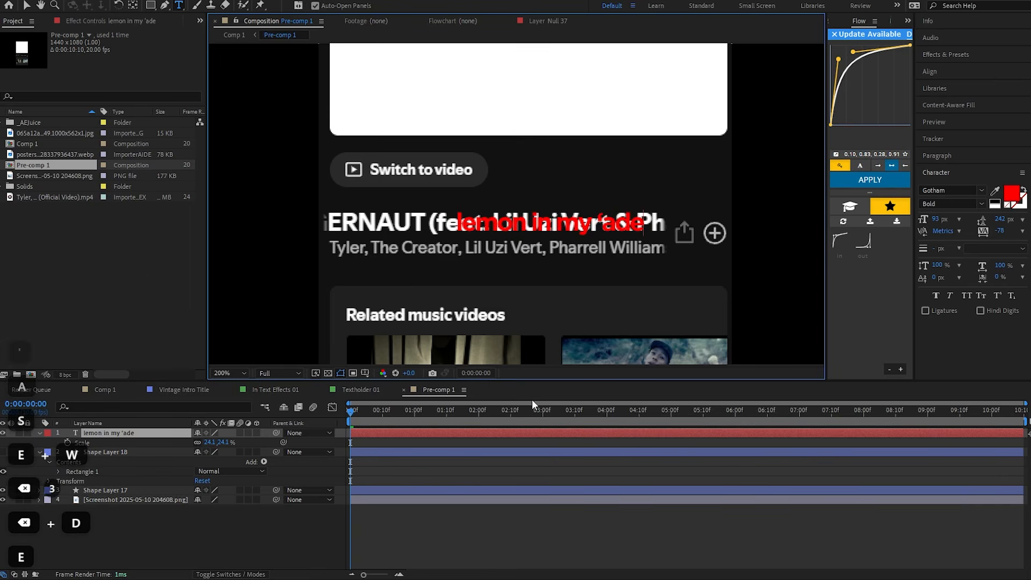
{"action": "left_click", "coordinate": [445, 433]}
{"action": "key", "text": "v"}
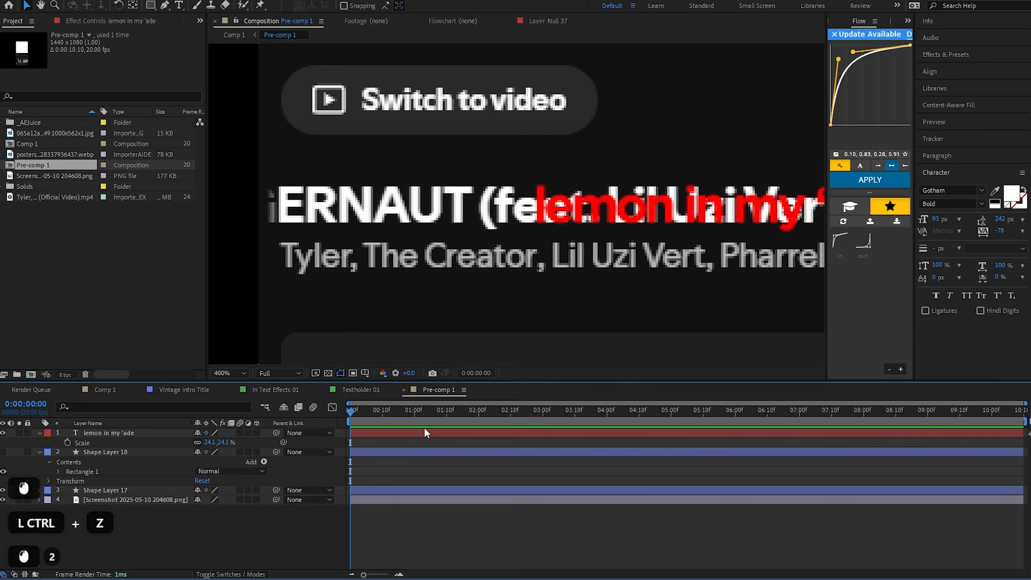
{"action": "left_click", "coordinate": [434, 433]}
{"action": "left_click", "coordinate": [996, 191]}
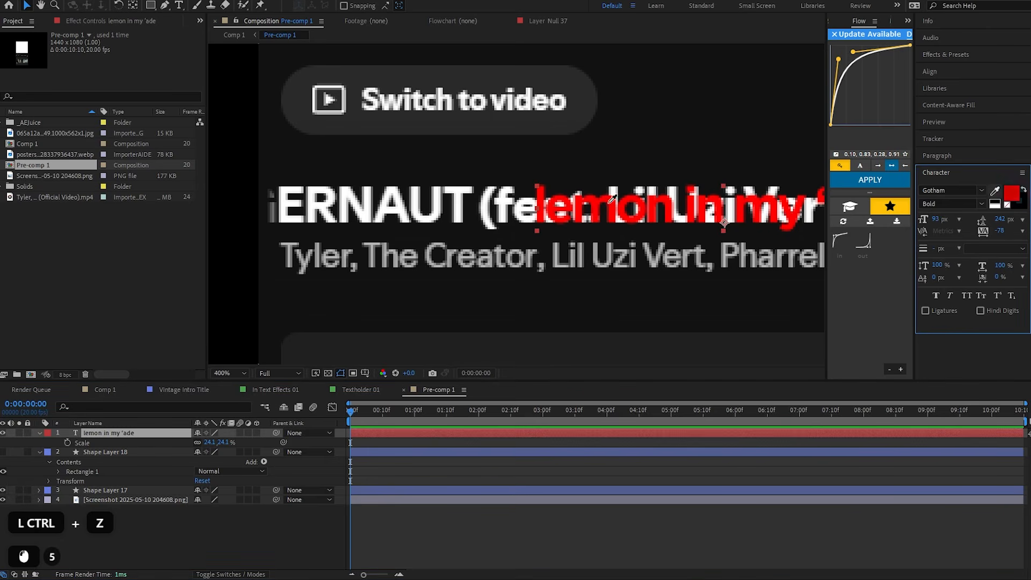
{"action": "left_click", "coordinate": [462, 191]}
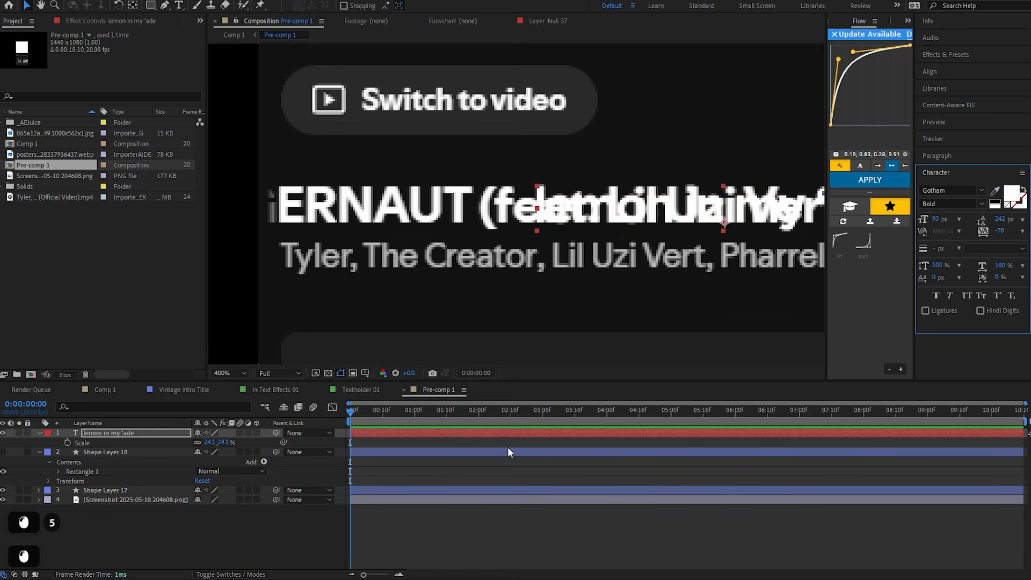
Show the dark cover rectangle again and place the white lyric text beneath the "Switch to video" label
{"action": "left_click", "coordinate": [3, 452]}
{"action": "scroll", "coordinate": [489, 226], "scroll_direction": "down", "scroll_amount": 2}
{"action": "scroll", "coordinate": [426, 202], "scroll_direction": "up", "scroll_amount": 2}
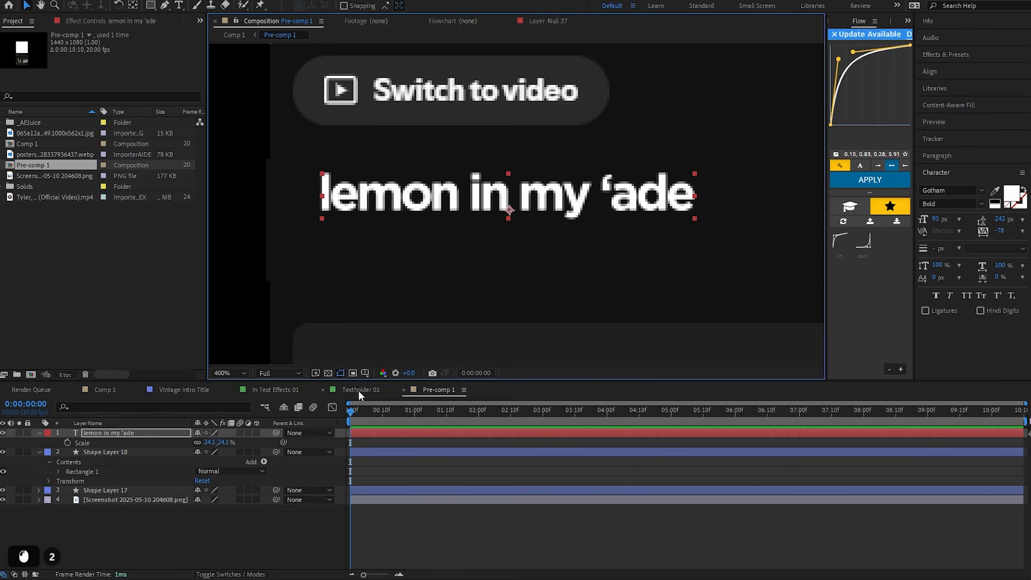
{"action": "left_click", "coordinate": [420, 258]}
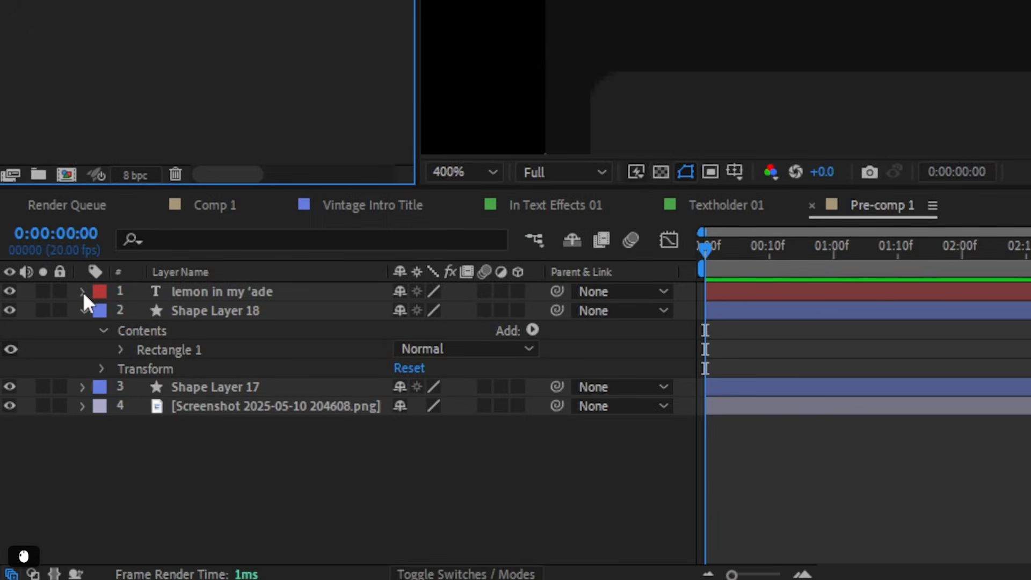
Add a text animator with Position and Opacity properties to the "lemon in my 'ade" layer
{"action": "left_click", "coordinate": [82, 291]}
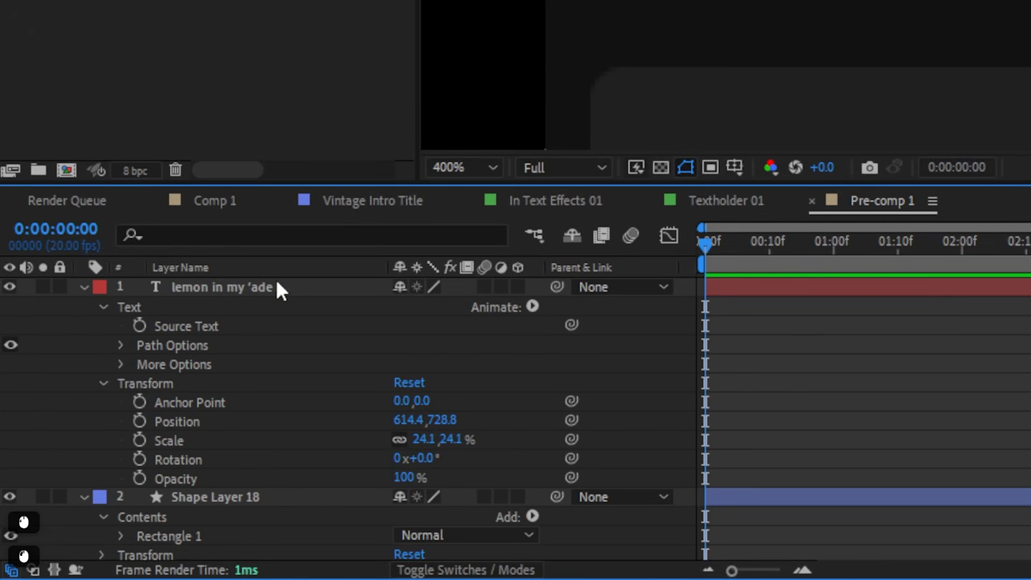
{"action": "left_click", "coordinate": [532, 306]}
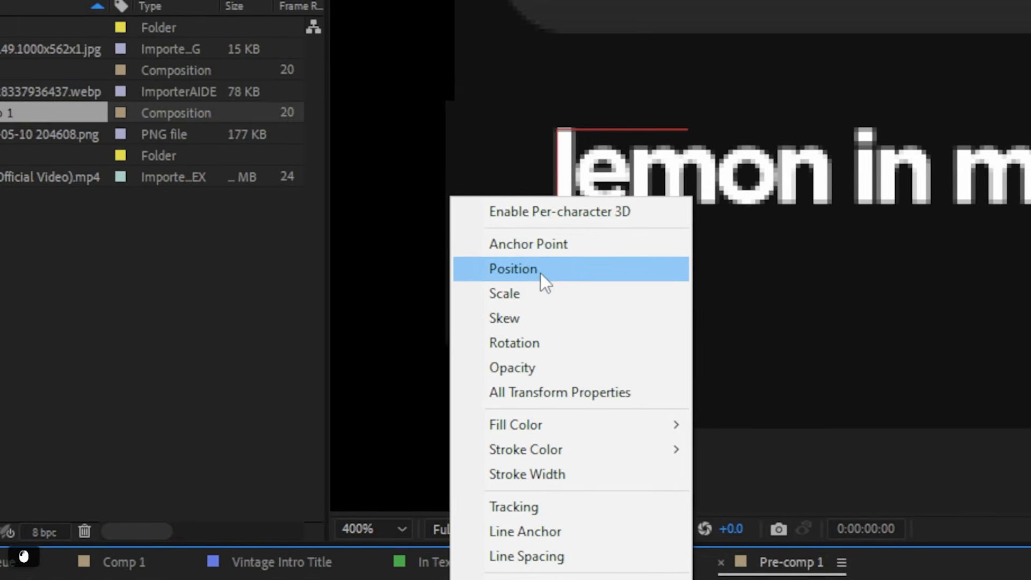
{"action": "left_click", "coordinate": [577, 0]}
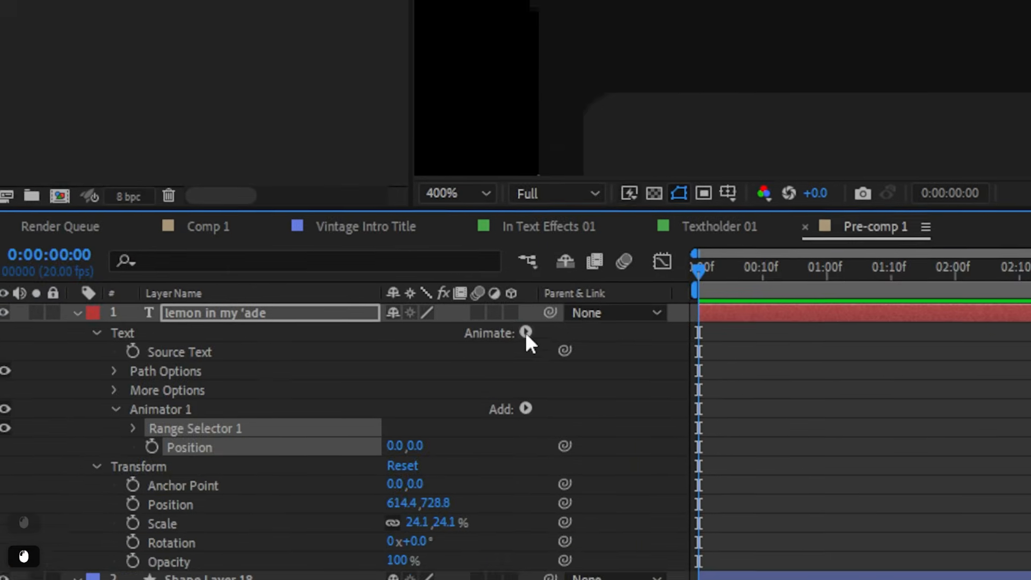
{"action": "left_click", "coordinate": [531, 307]}
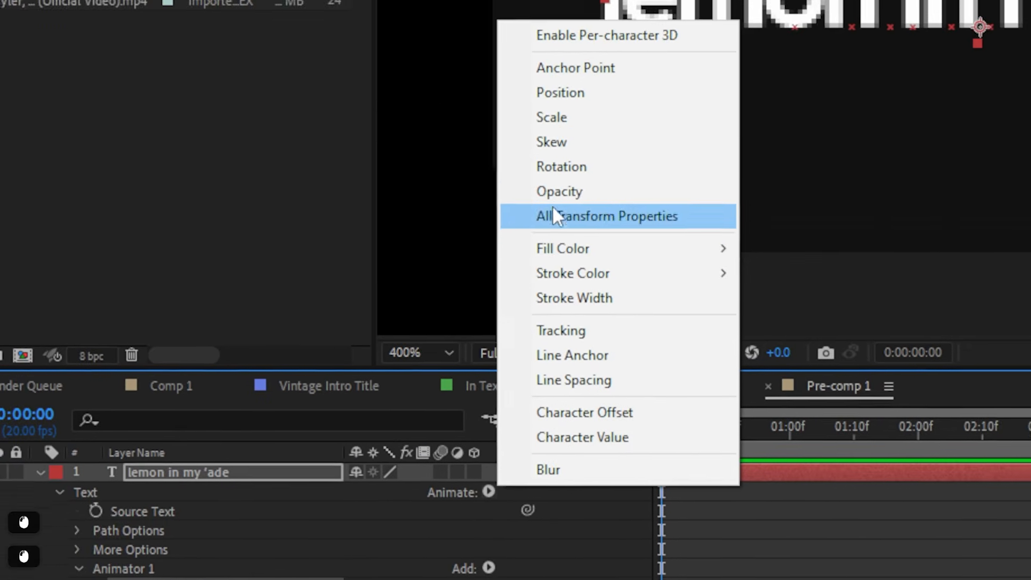
{"action": "left_click", "coordinate": [603, 5]}
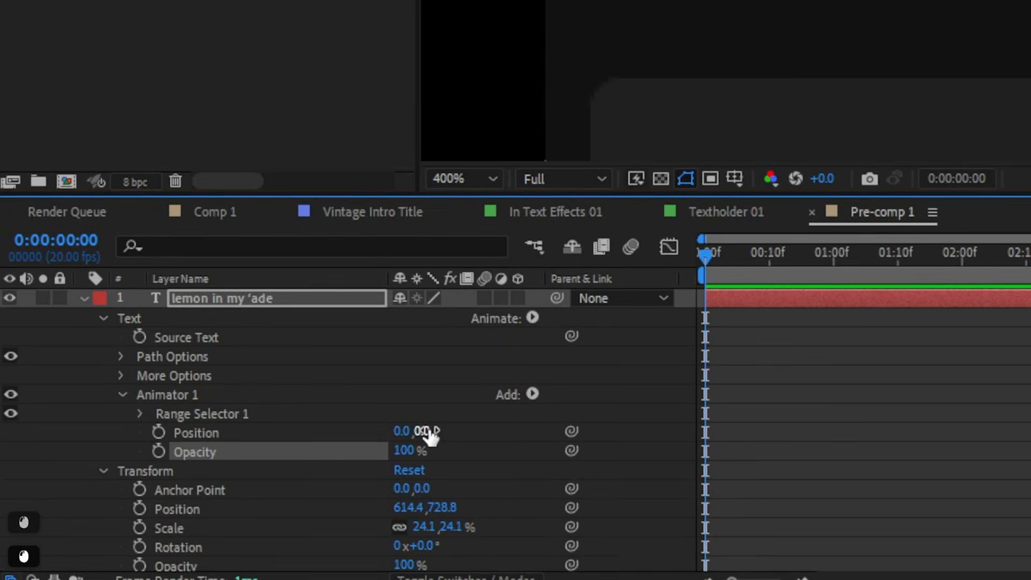
Set the text animator's Position to 0, 100 and its Opacity to 0%
{"action": "mouse_move", "coordinate": [425, 421]}
{"action": "left_mouse_down"}
{"action": "mouse_move", "coordinate": [451, 410]}
{"action": "mouse_move", "coordinate": [498, 413]}
{"action": "mouse_move", "coordinate": [429, 417]}
{"action": "left_mouse_up"}
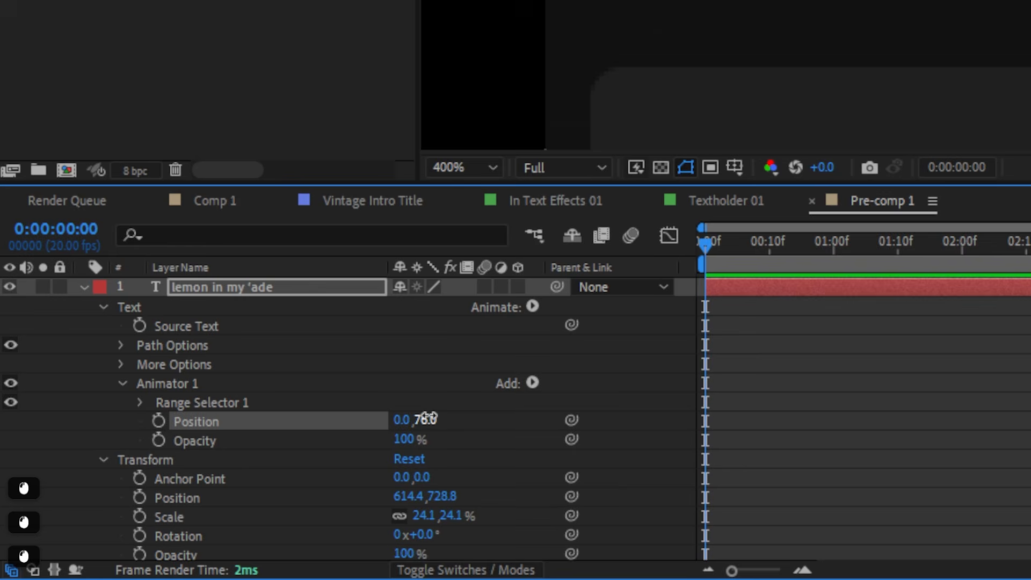
{"action": "type", "text": "10"}
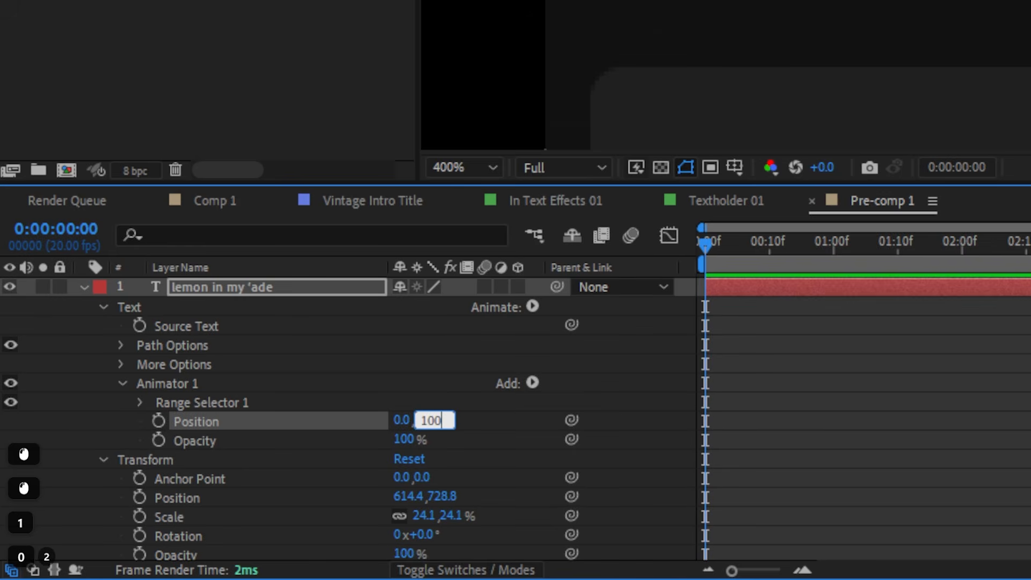
{"action": "type", "text": "0"}
{"action": "key", "text": "Return"}
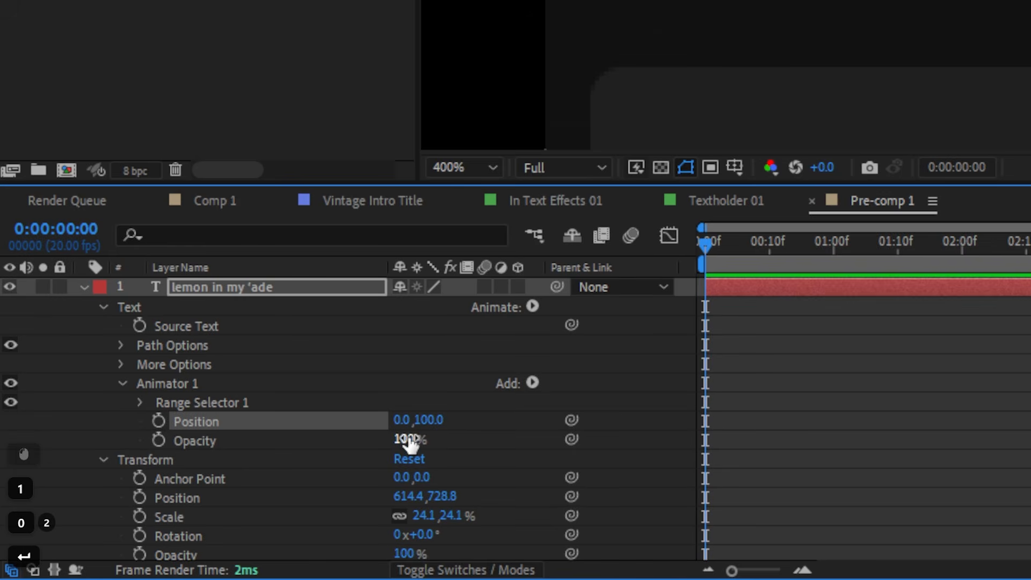
{"action": "left_click_drag", "start_coordinate": [409, 443], "coordinate": [198, 452]}
Expand Range Selector 1 of the text animator and add a 0% Offset keyframe at 0:00:00:00
{"action": "left_click", "coordinate": [137, 402]}
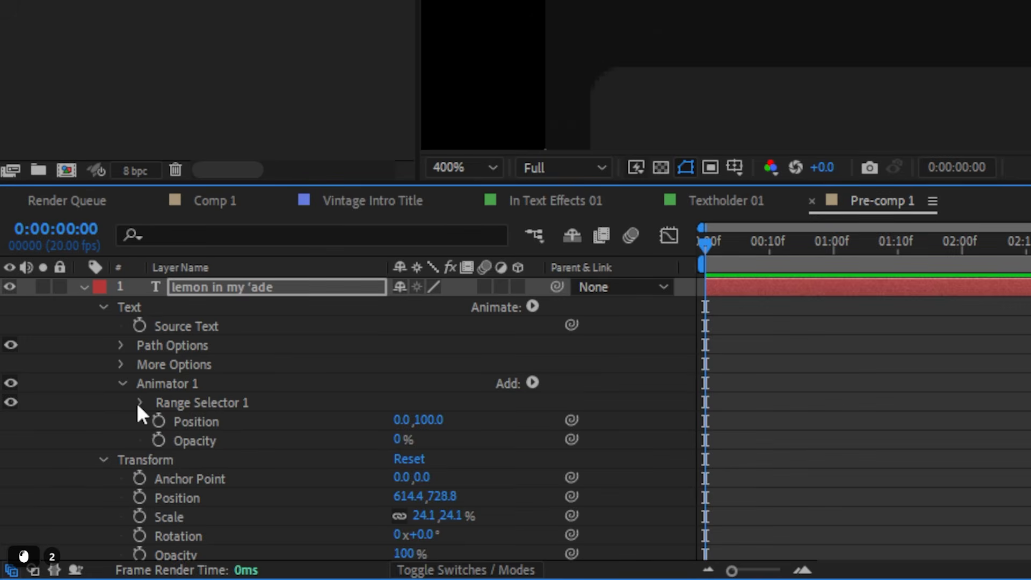
{"action": "left_click", "coordinate": [138, 403]}
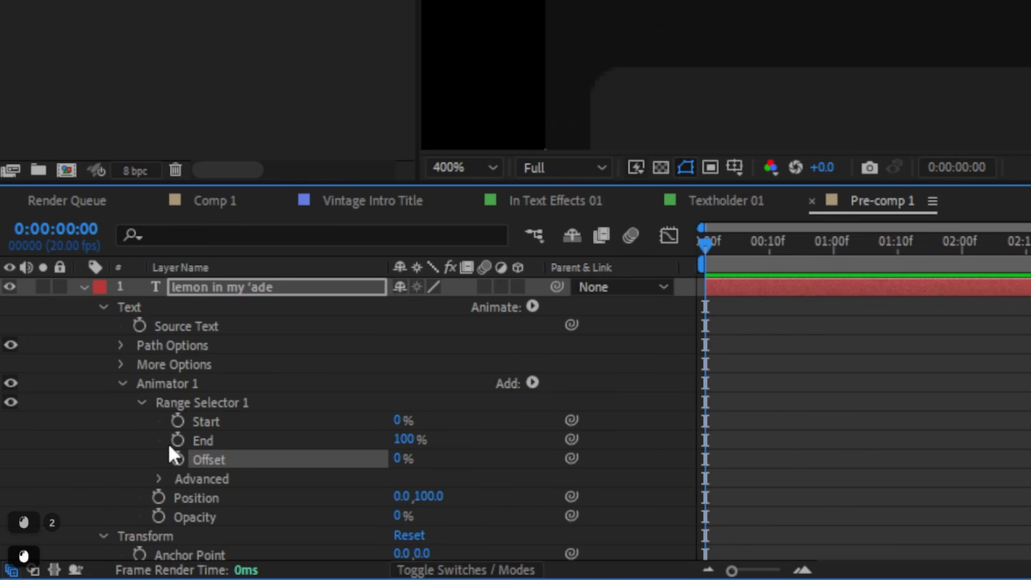
{"action": "left_click", "coordinate": [177, 460]}
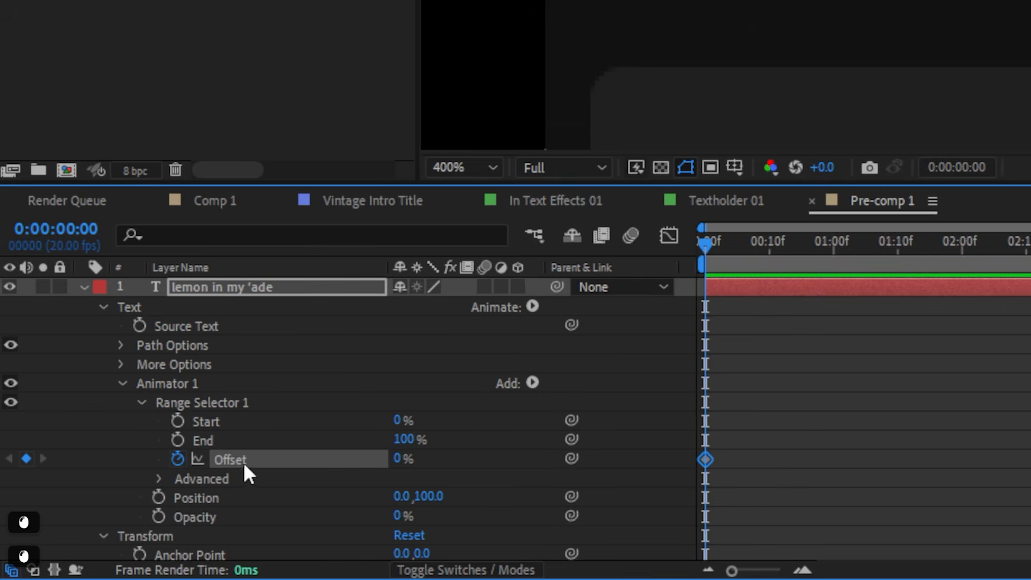
Animate the range selector's Offset from -100% at 0:00:00:00 to 100% at 0:00:01:11 and preview the text reveal
{"action": "left_click_drag", "start_coordinate": [400, 462], "coordinate": [252, 469]}
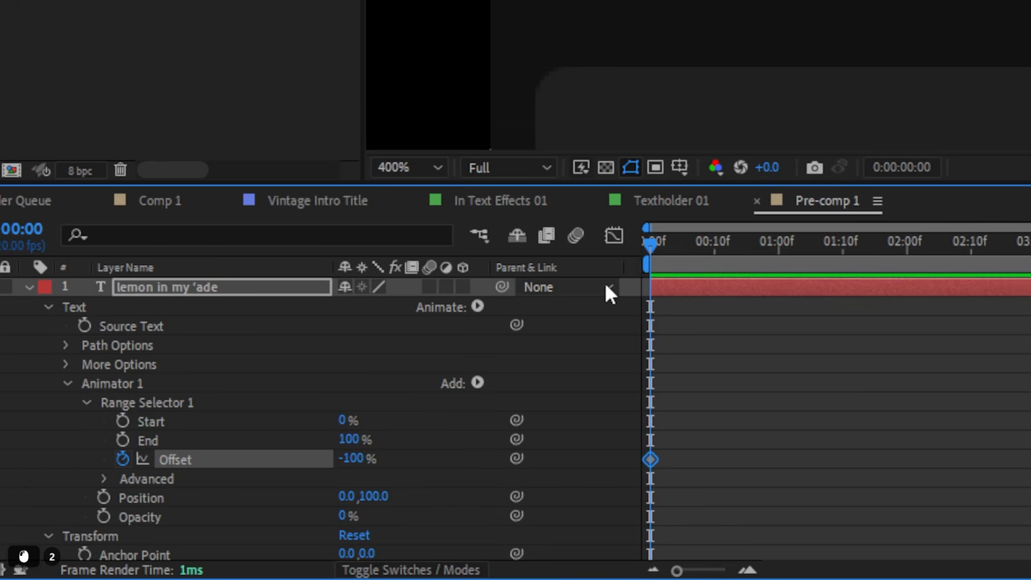
{"action": "left_click_drag", "start_coordinate": [714, 245], "coordinate": [905, 264]}
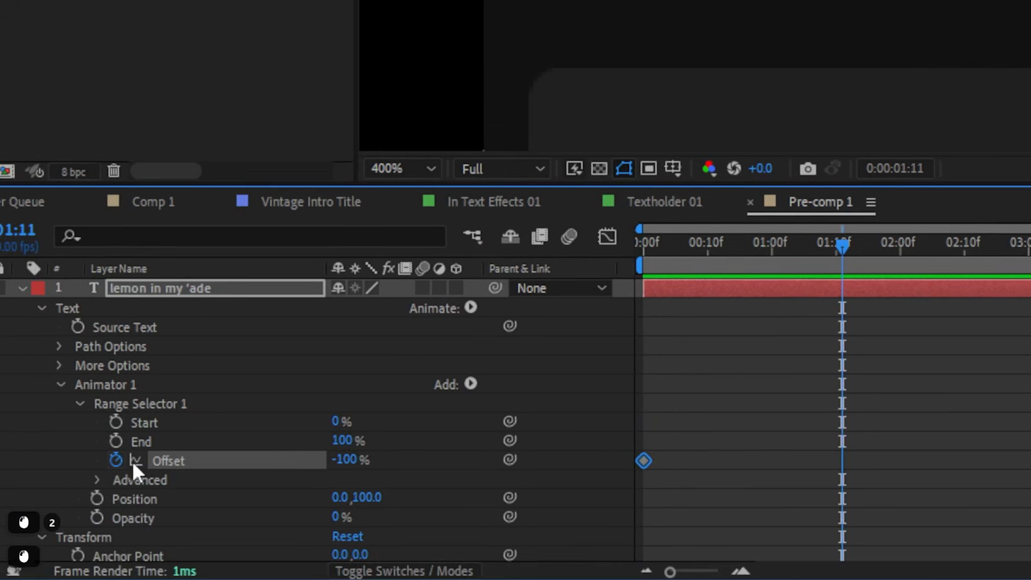
{"action": "left_click_drag", "start_coordinate": [53, 476], "coordinate": [213, 477]}
{"action": "left_click_drag", "start_coordinate": [565, 460], "coordinate": [712, 465]}
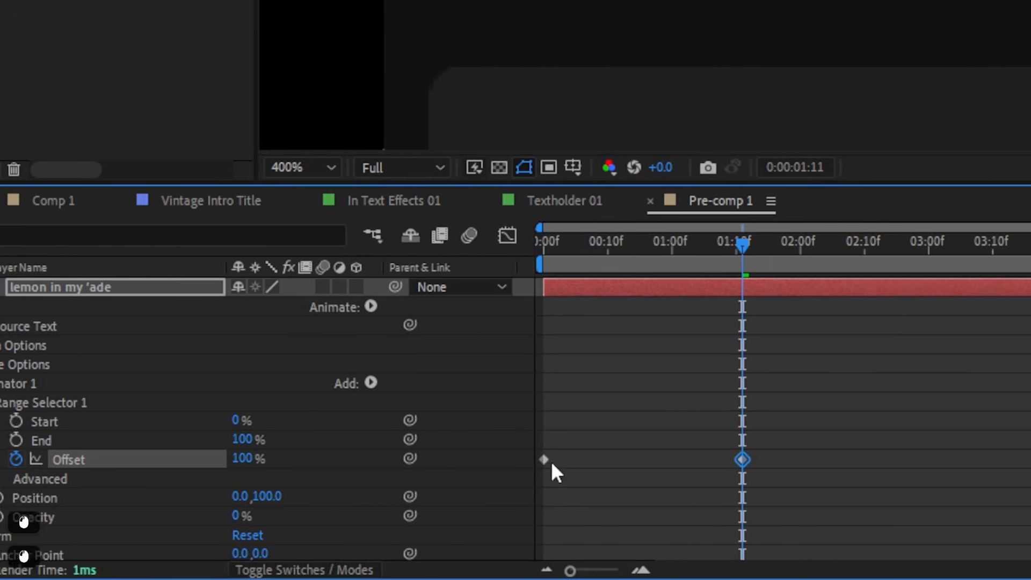
{"action": "left_click_drag", "start_coordinate": [899, 262], "coordinate": [701, 262]}
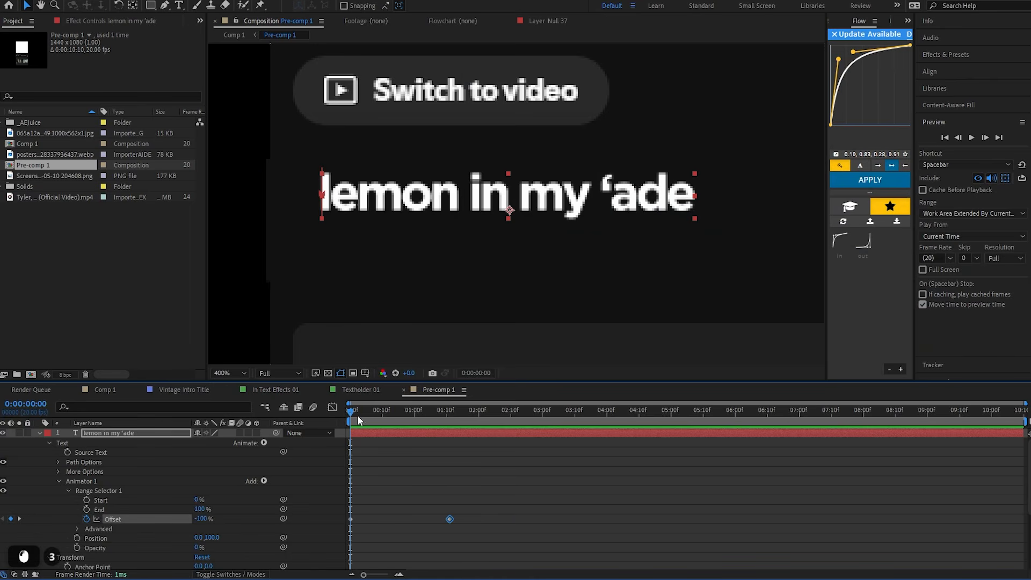
{"action": "key", "text": "space"}
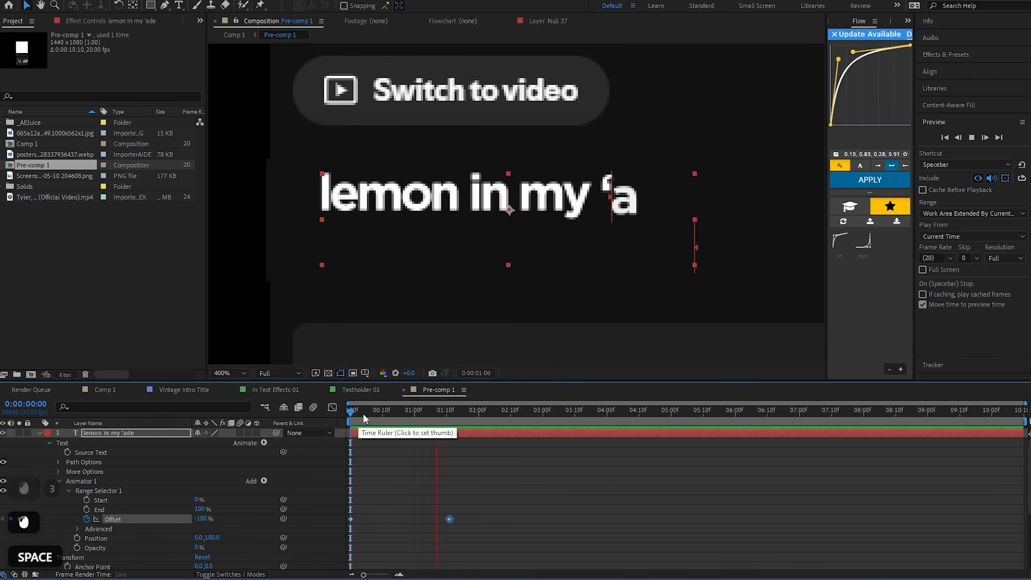
{"action": "scroll", "coordinate": [399, 405], "scroll_direction": "up", "scroll_amount": 1}
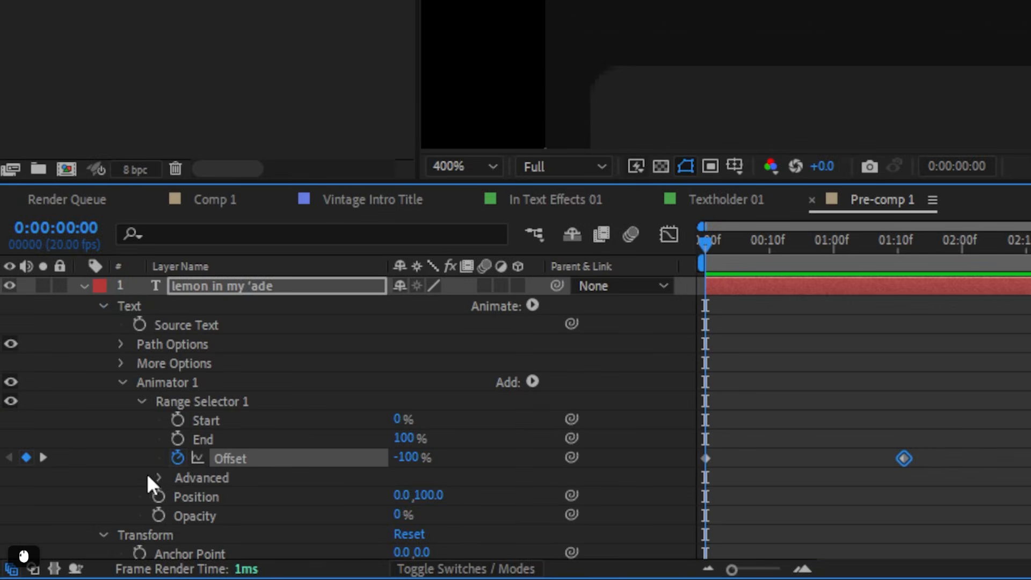
Expand the range selector's Advanced options, set Based On to Words, and preview the reveal
{"action": "left_click", "coordinate": [157, 478]}
{"action": "scroll", "coordinate": [306, 434], "scroll_direction": "down", "scroll_amount": 3}
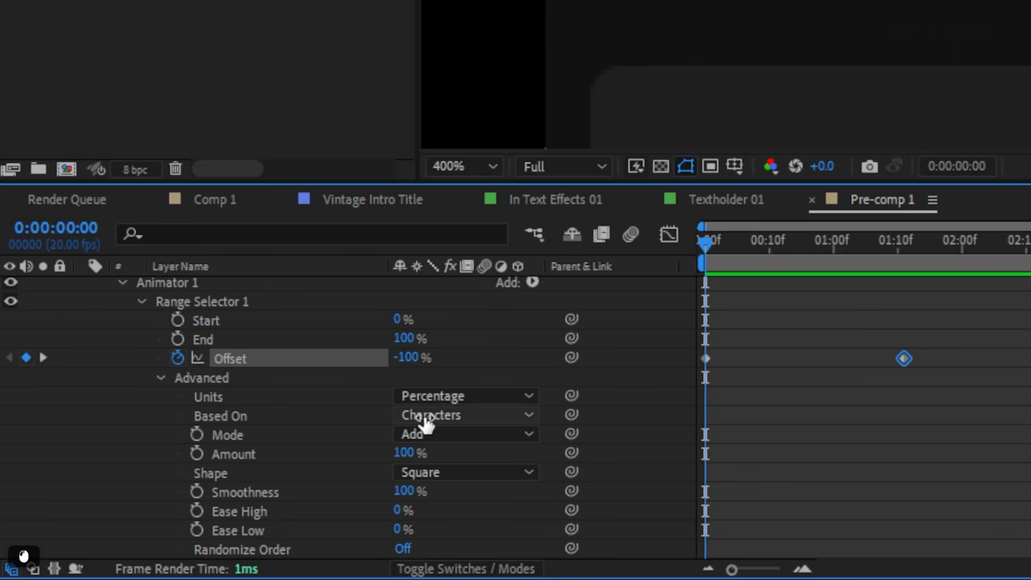
{"action": "left_click", "coordinate": [444, 416]}
{"action": "left_click", "coordinate": [461, 489]}
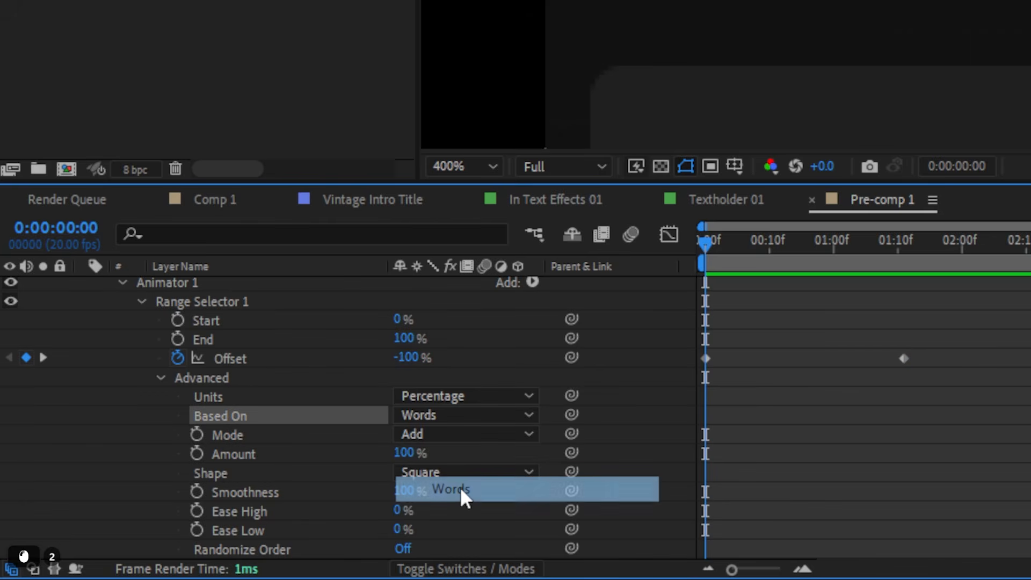
{"action": "key", "text": "space"}
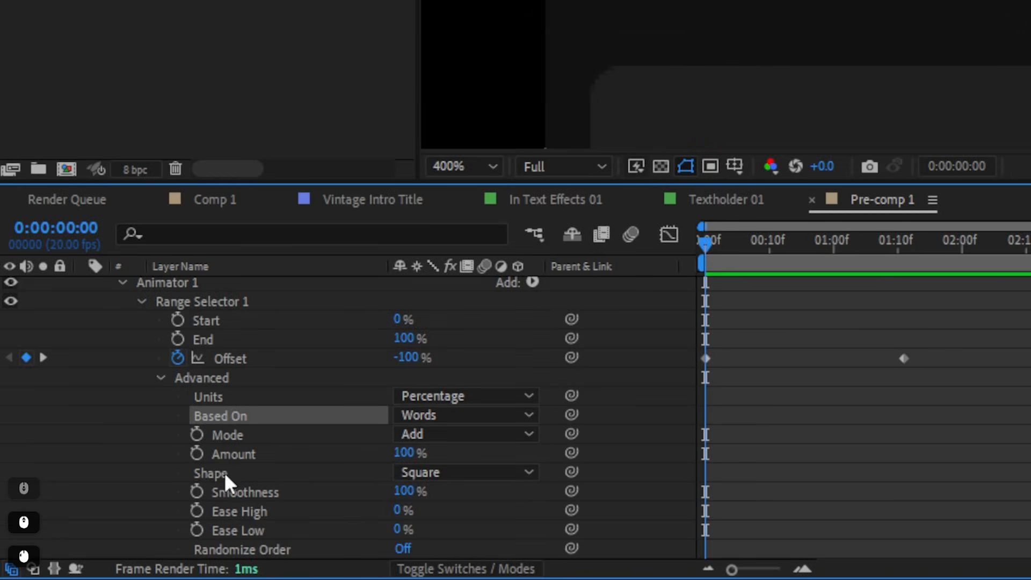
Set the range selector's Shape to Ramp Up and preview the word-by-word reveal from the start
{"action": "left_click", "coordinate": [440, 469]}
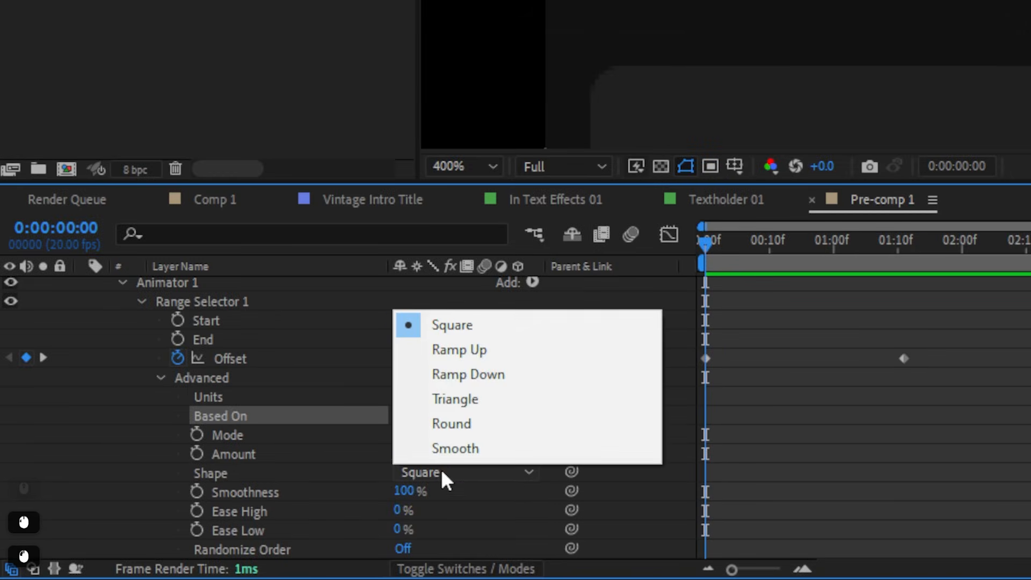
{"action": "left_click", "coordinate": [460, 350]}
{"action": "key", "text": "space"}
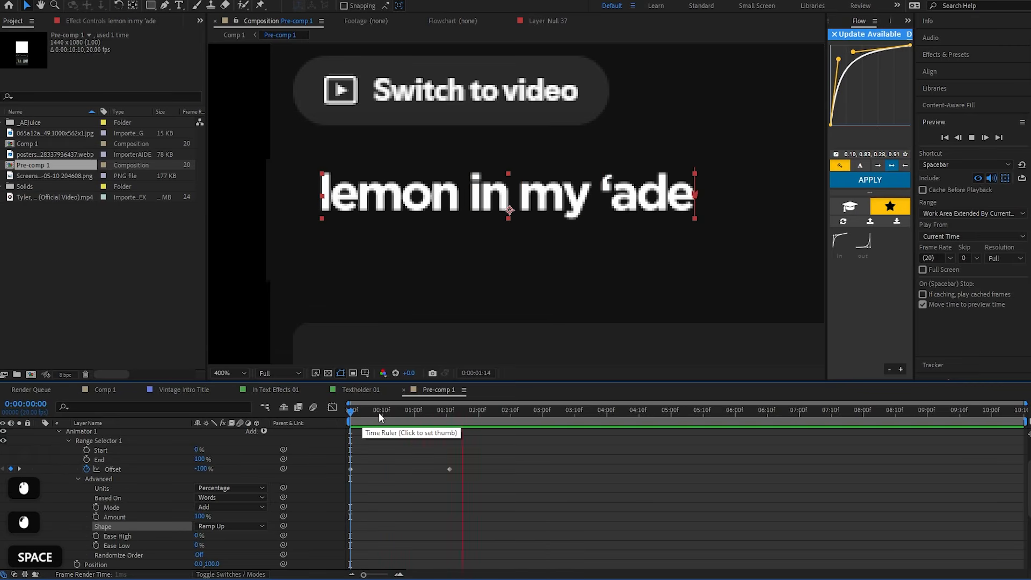
{"action": "left_click_drag", "start_coordinate": [379, 415], "coordinate": [298, 359]}
{"action": "key", "text": "space"}
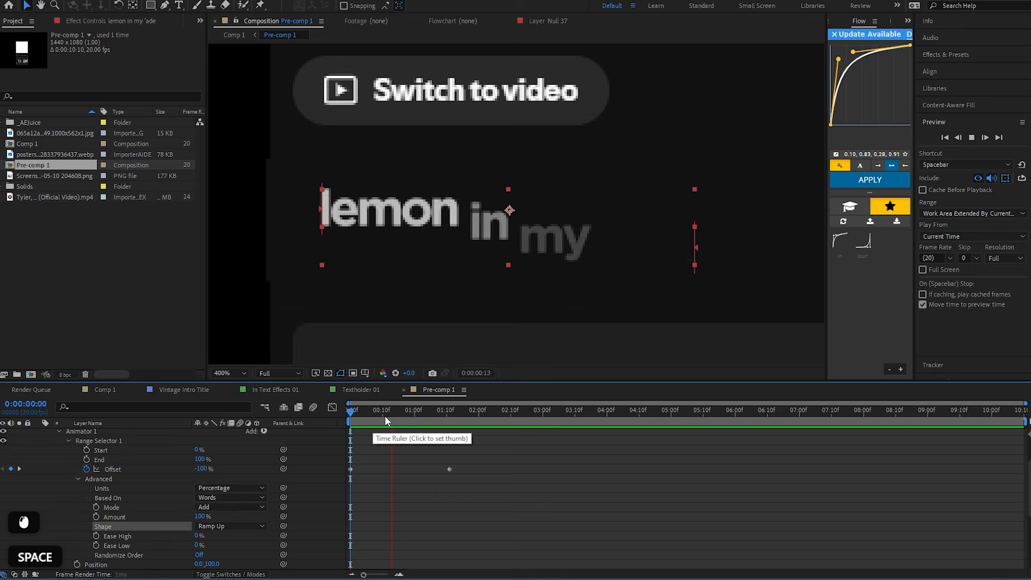
{"action": "left_click", "coordinate": [395, 411]}
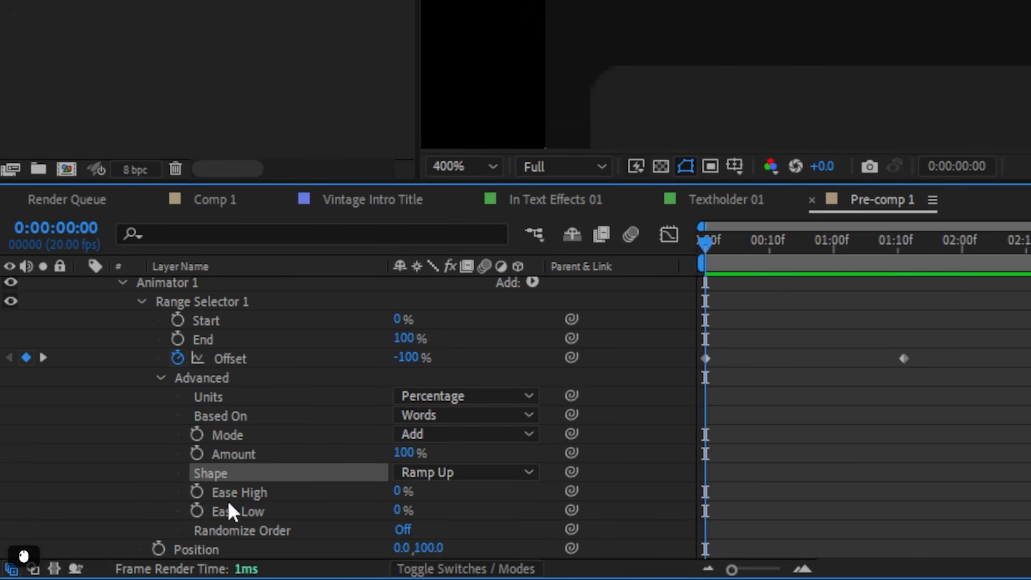
Set the range selector's Ease High to 25% and Ease Low to 100%, and preview the reveal on the music-player screen
{"action": "left_click", "coordinate": [398, 493]}
{"action": "type", "text": "25"}
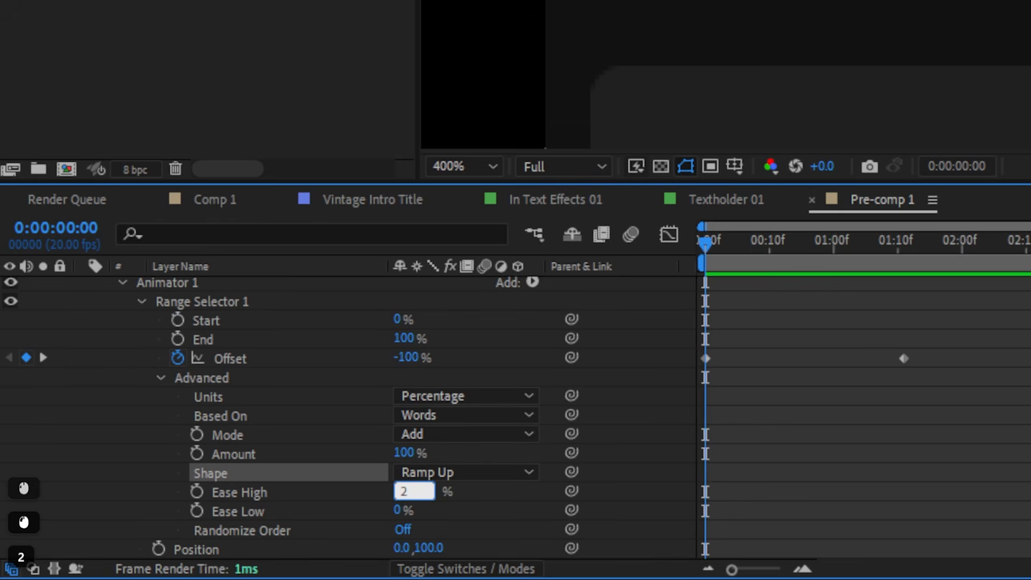
{"action": "left_click", "coordinate": [330, 530]}
{"action": "left_click_drag", "start_coordinate": [400, 514], "coordinate": [808, 510]}
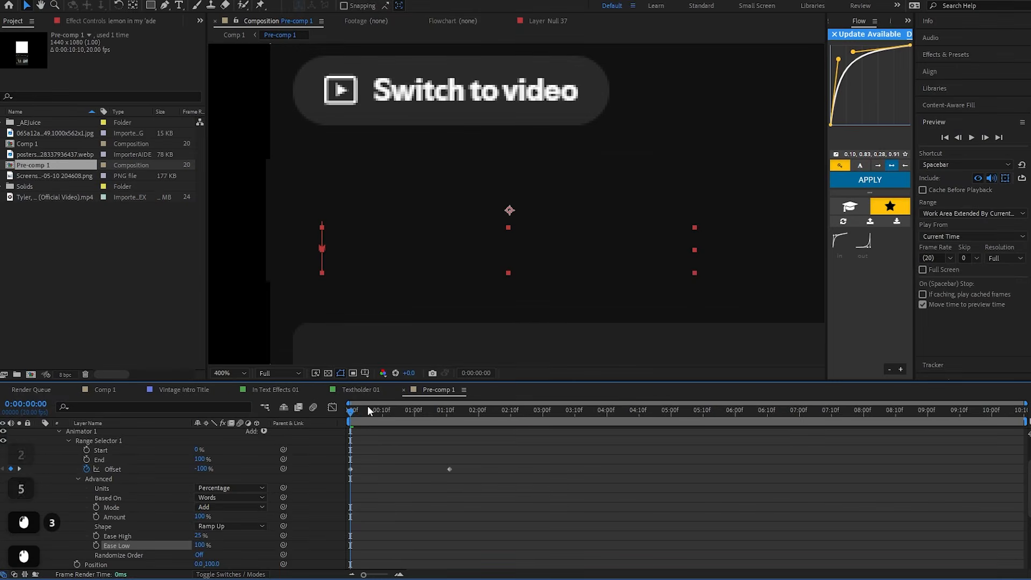
{"action": "key", "text": "space"}
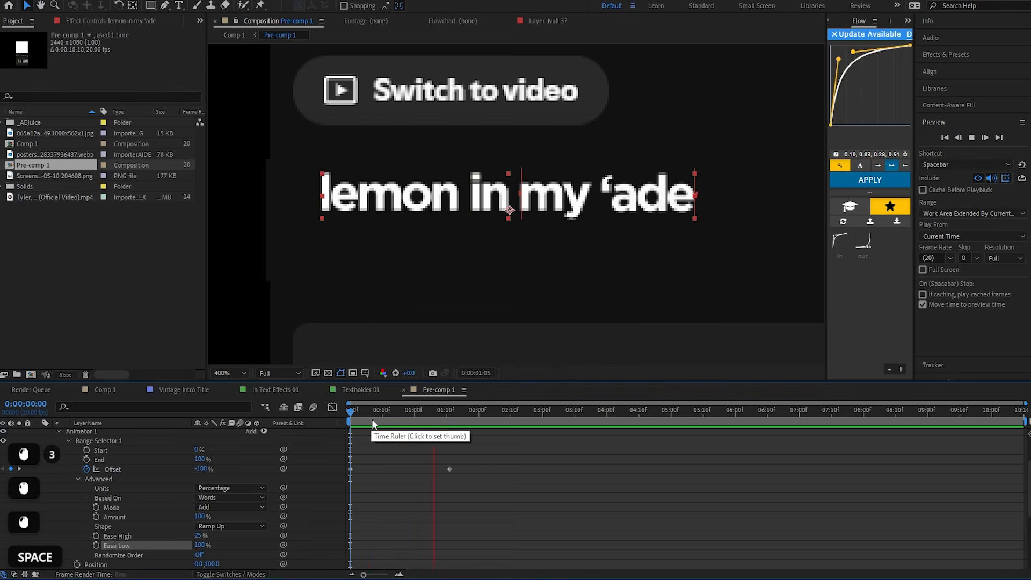
{"action": "left_click_drag", "start_coordinate": [372, 421], "coordinate": [305, 421]}
{"action": "scroll", "coordinate": [427, 305], "scroll_direction": "down", "scroll_amount": 1}
{"action": "scroll", "coordinate": [371, 295], "scroll_direction": "down", "scroll_amount": 2}
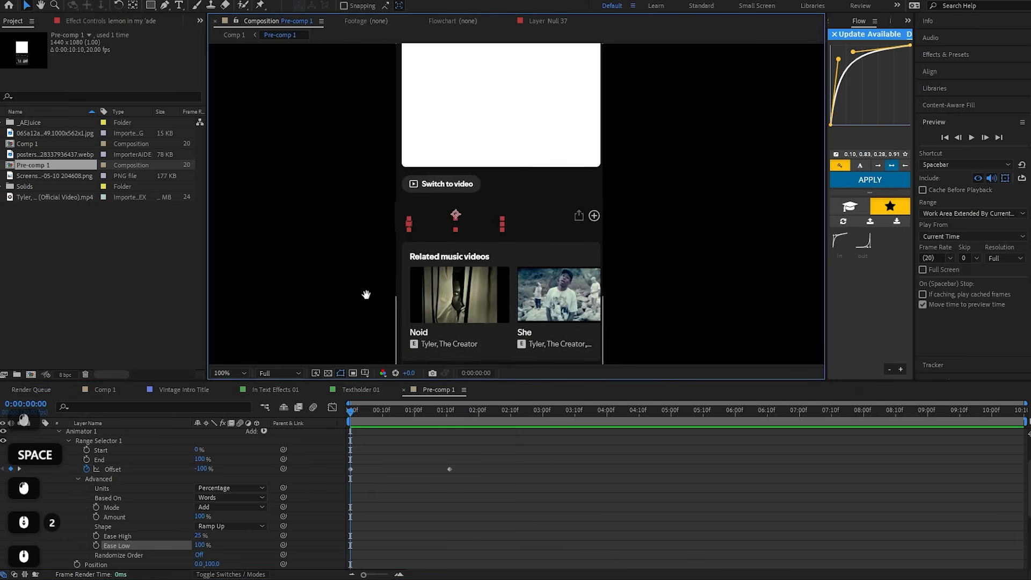
{"action": "key", "text": "space"}
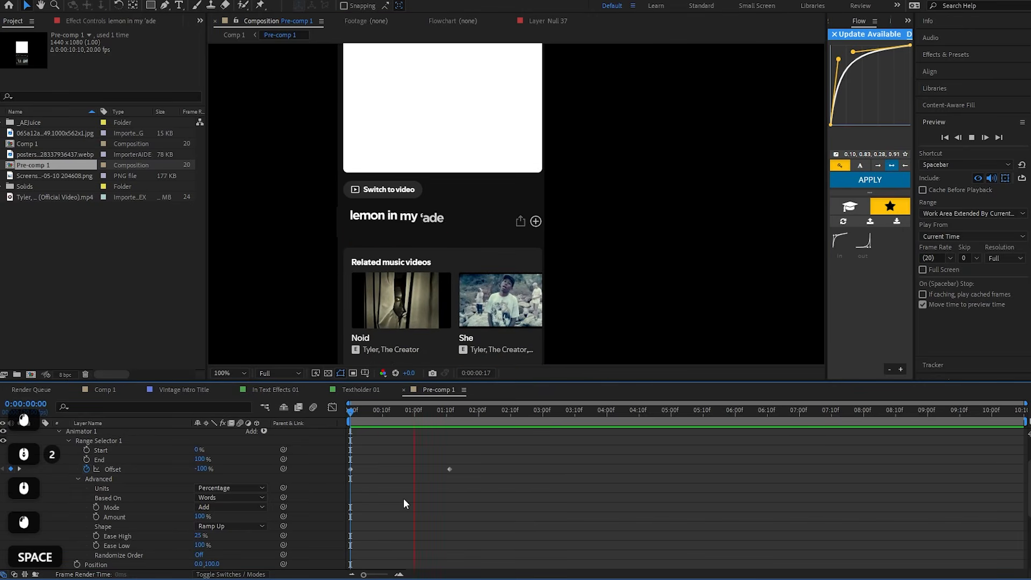
{"action": "left_click_drag", "start_coordinate": [404, 421], "coordinate": [329, 444]}
{"action": "key", "text": "space"}
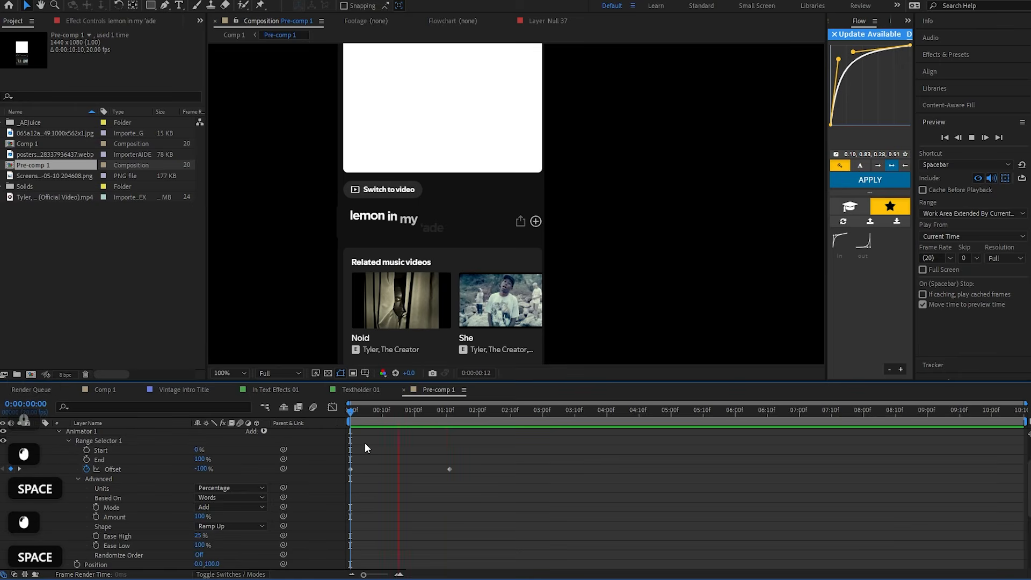
{"action": "scroll", "coordinate": [405, 465], "scroll_direction": "up", "scroll_amount": 2}
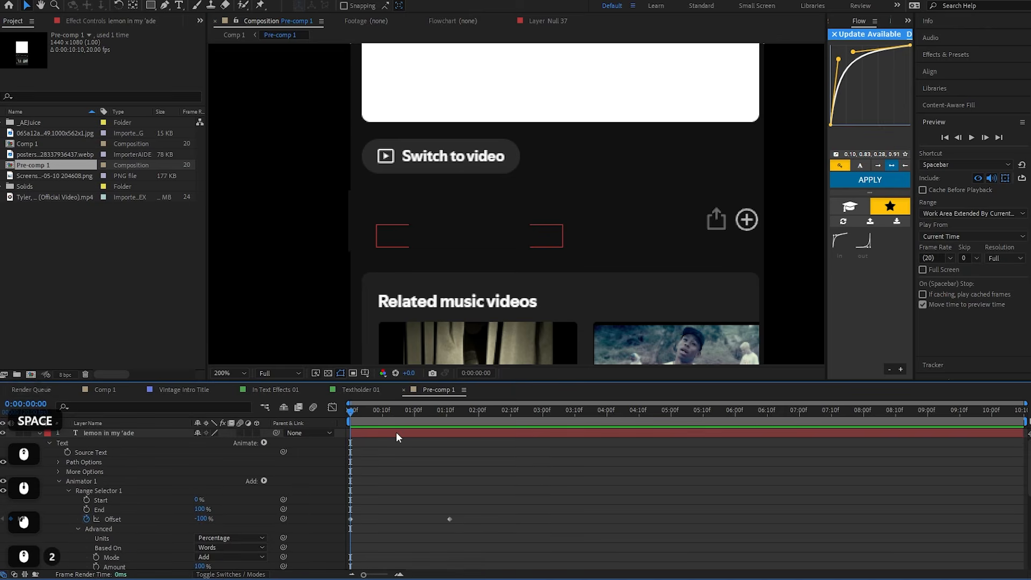
Switch to Comp 1, set the preview resolution to Third, and preview the sequence from 0:00:02:08
{"action": "left_click", "coordinate": [395, 432]}
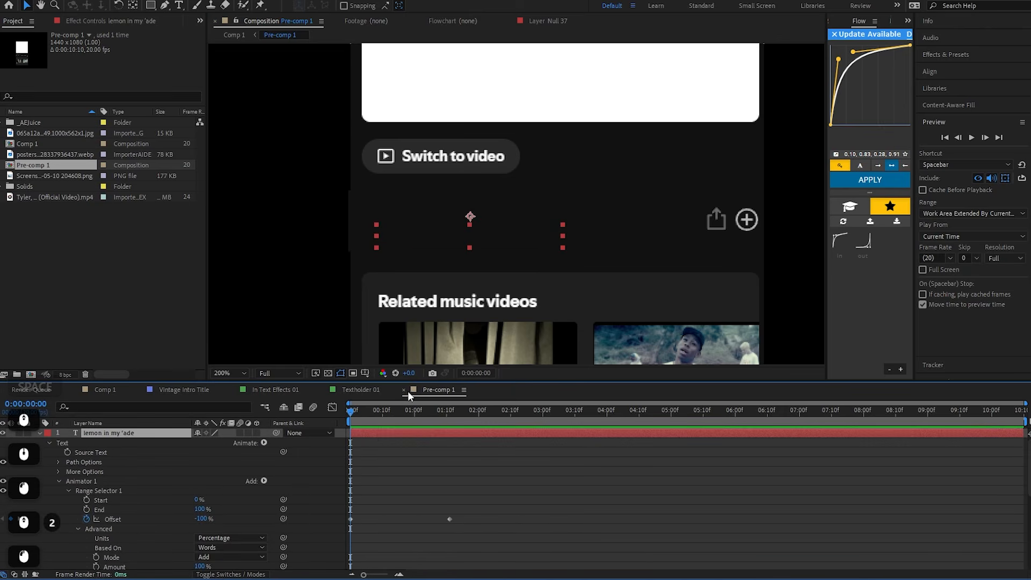
{"action": "left_click", "coordinate": [93, 391]}
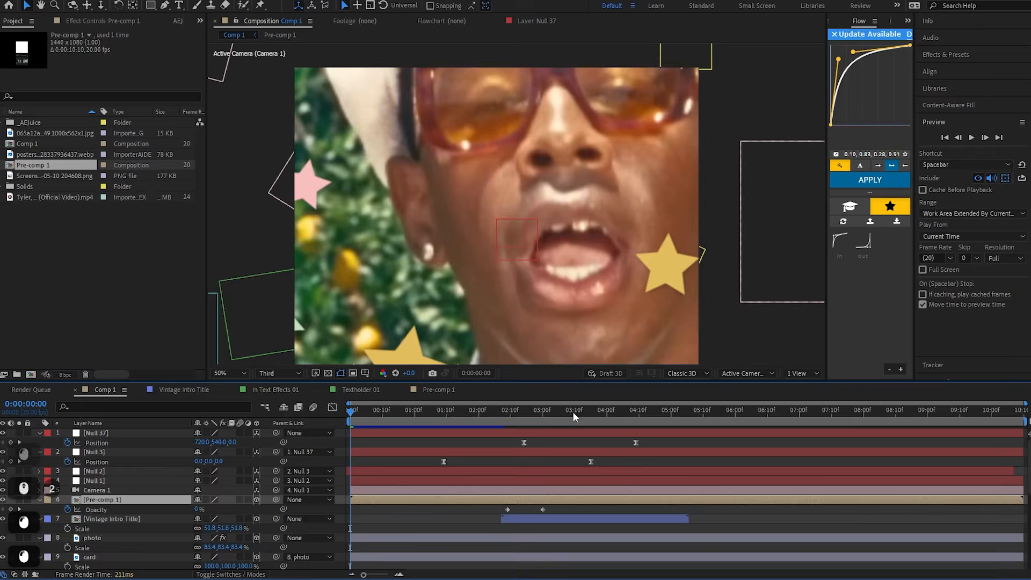
{"action": "left_click_drag", "start_coordinate": [573, 412], "coordinate": [504, 418]}
{"action": "key", "text": "space"}
{"action": "left_click", "coordinate": [1004, 258]}
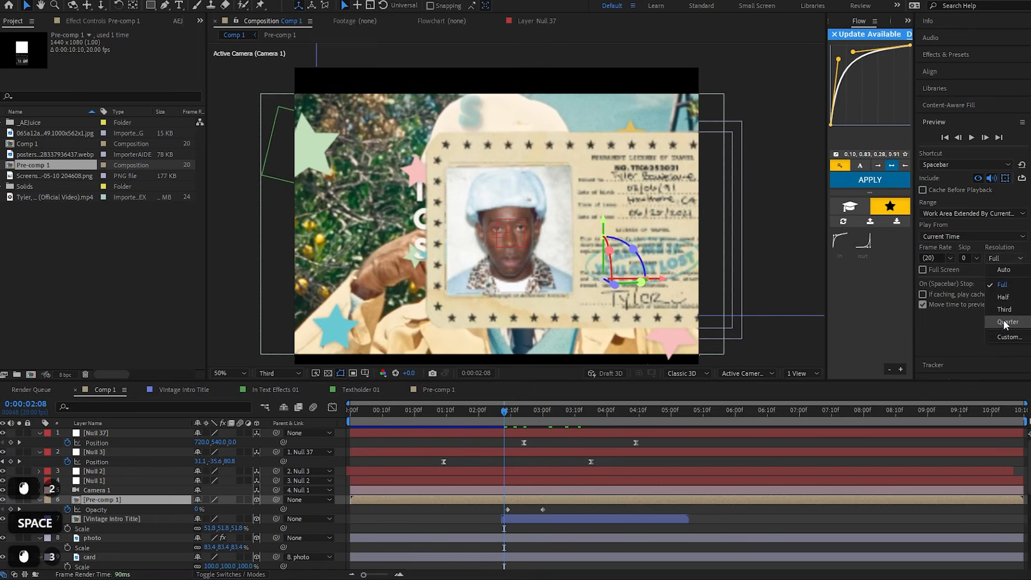
{"action": "left_click", "coordinate": [1000, 311]}
{"action": "key", "text": "space"}
{"action": "left_click", "coordinate": [505, 419]}
{"action": "key", "text": "space"}
{"action": "key", "text": "space"}
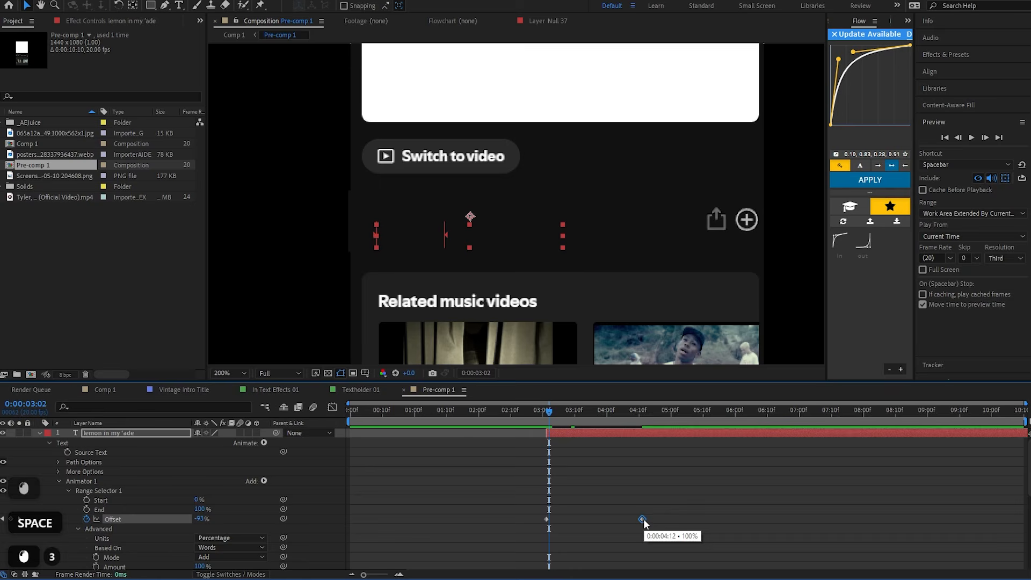
Try shortening the lyric reveal in Pre-comp 1 by moving its final Offset keyframe earlier, to about 0:00:03:09
{"action": "left_click", "coordinate": [638, 519]}
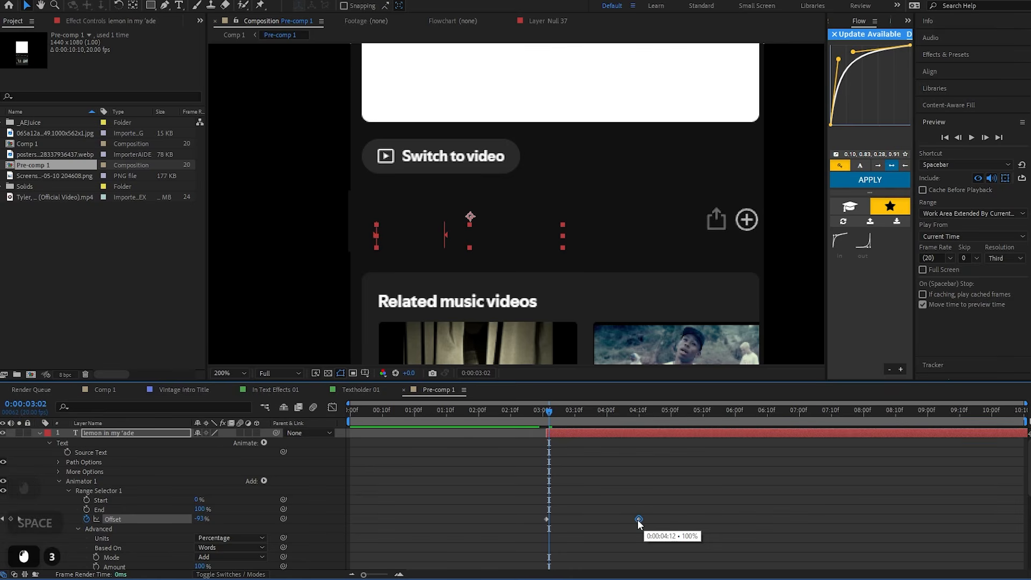
{"action": "left_click_drag", "start_coordinate": [655, 516], "coordinate": [578, 537]}
{"action": "left_click", "coordinate": [546, 418]}
{"action": "key", "text": "space"}
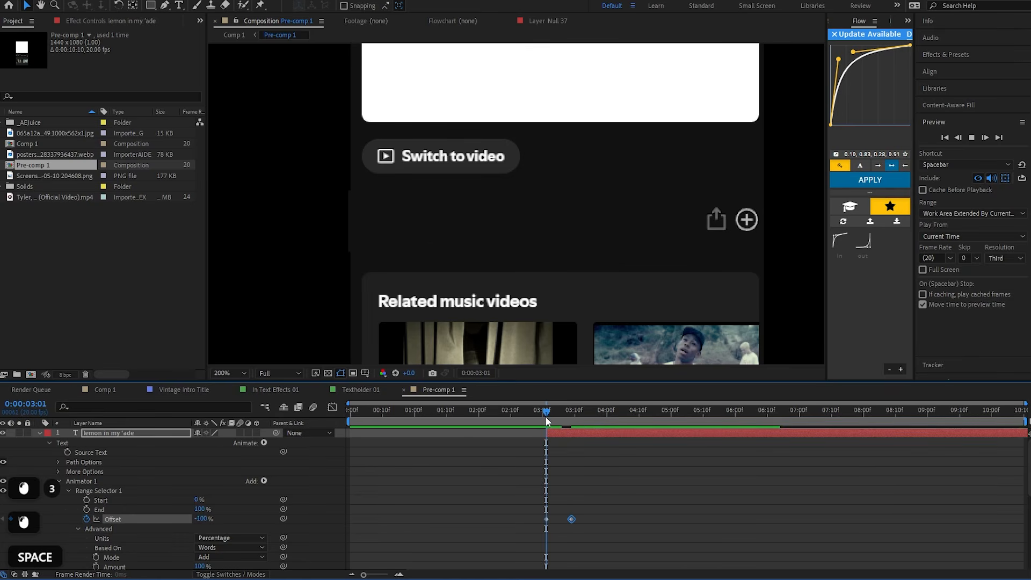
{"action": "left_click", "coordinate": [554, 447]}
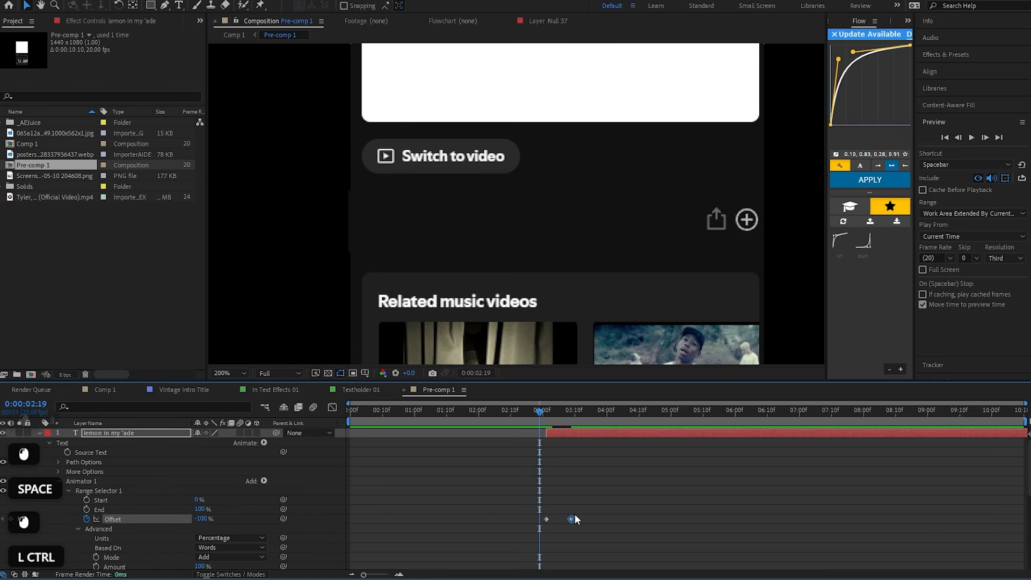
{"action": "key", "text": "ctrl+z"}
Preview the lyric reveal in Pre-comp 1 and within the camera move of Comp 1 from 0:00:02:08
{"action": "key", "text": "space"}
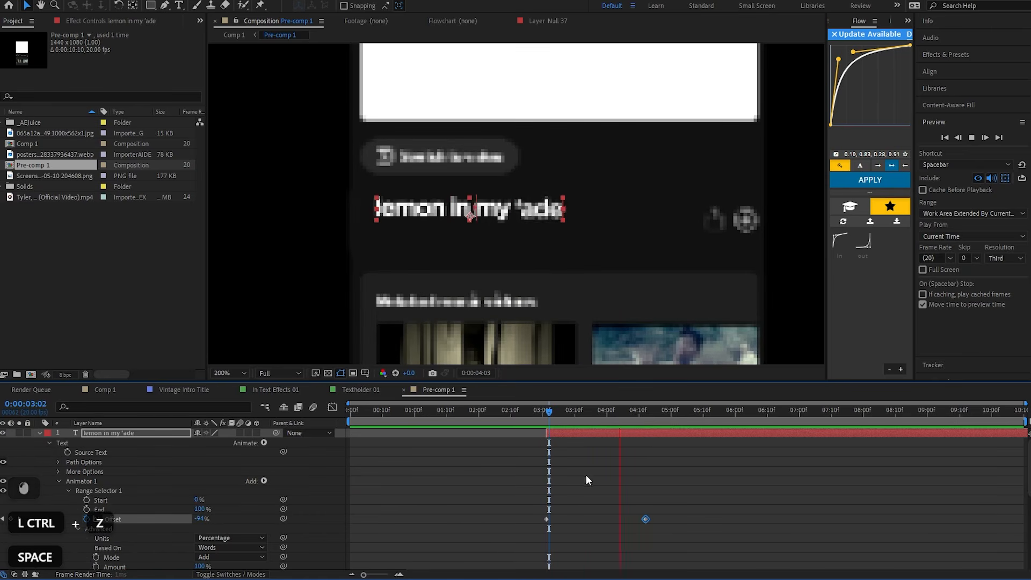
{"action": "key", "text": "space"}
{"action": "left_click", "coordinate": [598, 416]}
{"action": "left_click", "coordinate": [110, 393]}
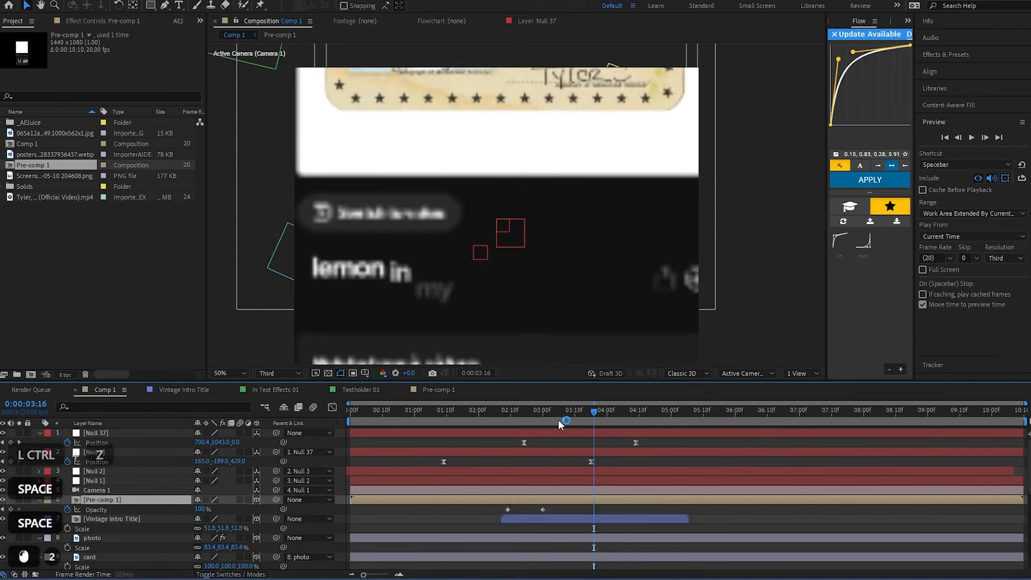
{"action": "left_click", "coordinate": [504, 422]}
{"action": "key", "text": "space"}
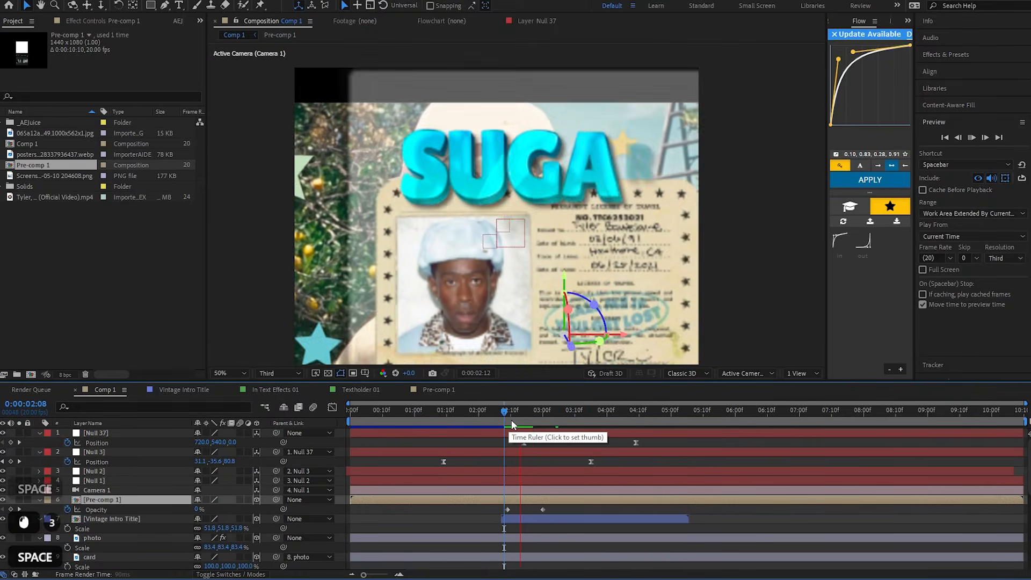
{"action": "key", "text": "space"}
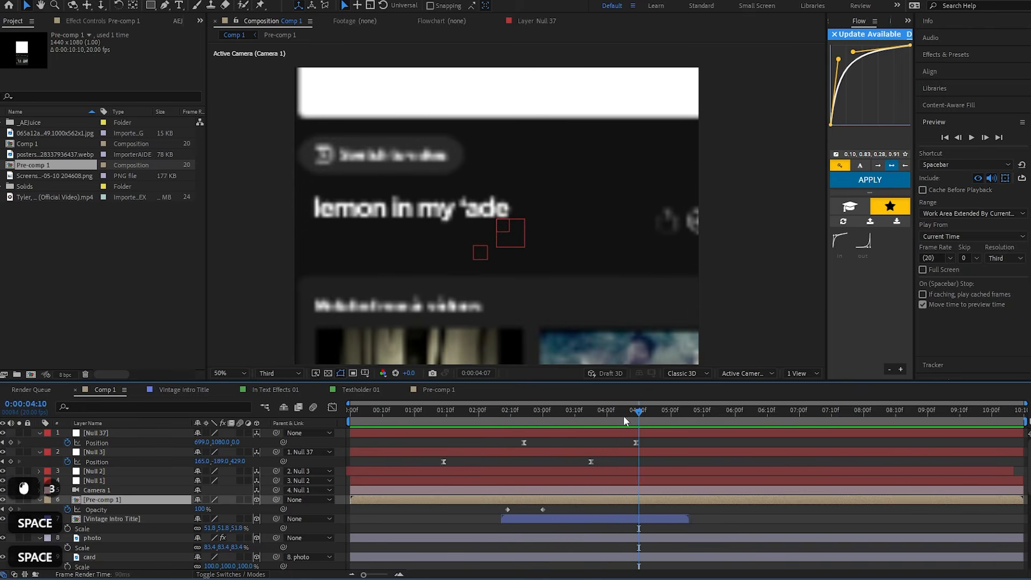
Duplicate the "lemon in my 'ade" layer in Pre-comp 1 and change the copy's text to "lemon in my ear"
{"action": "left_click", "coordinate": [607, 417]}
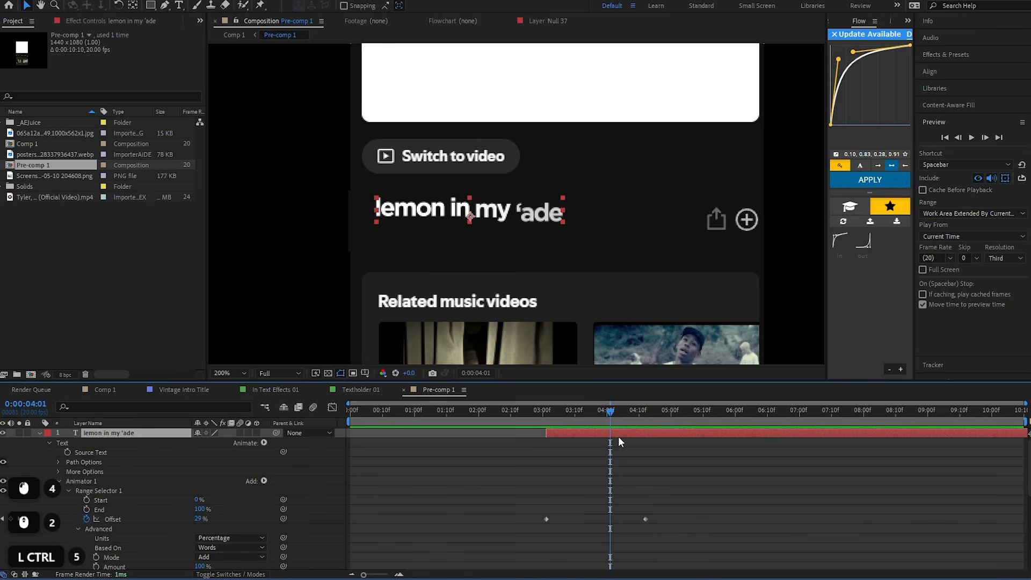
{"action": "key", "text": "ctrl+d"}
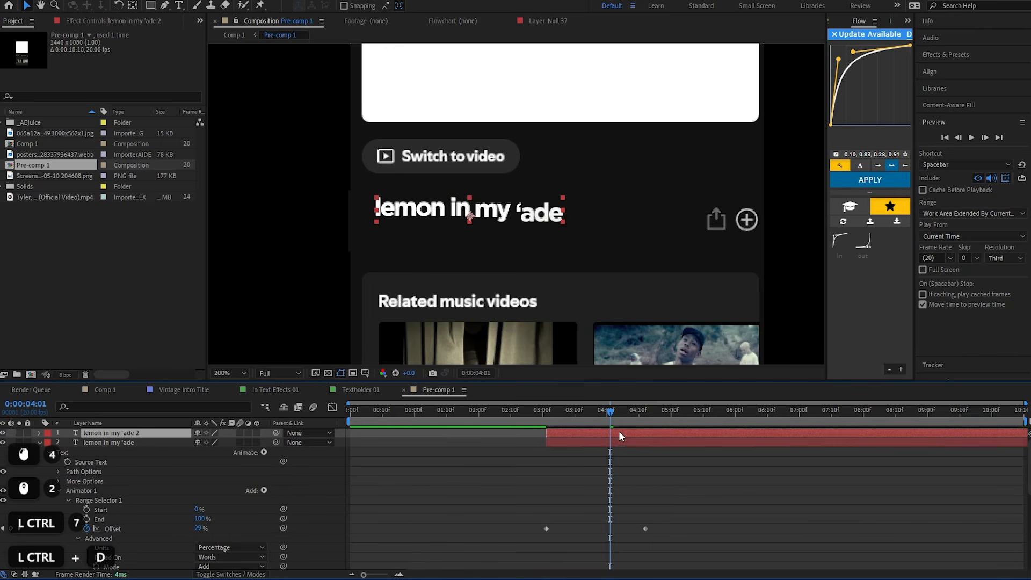
{"action": "double_click", "coordinate": [610, 436]}
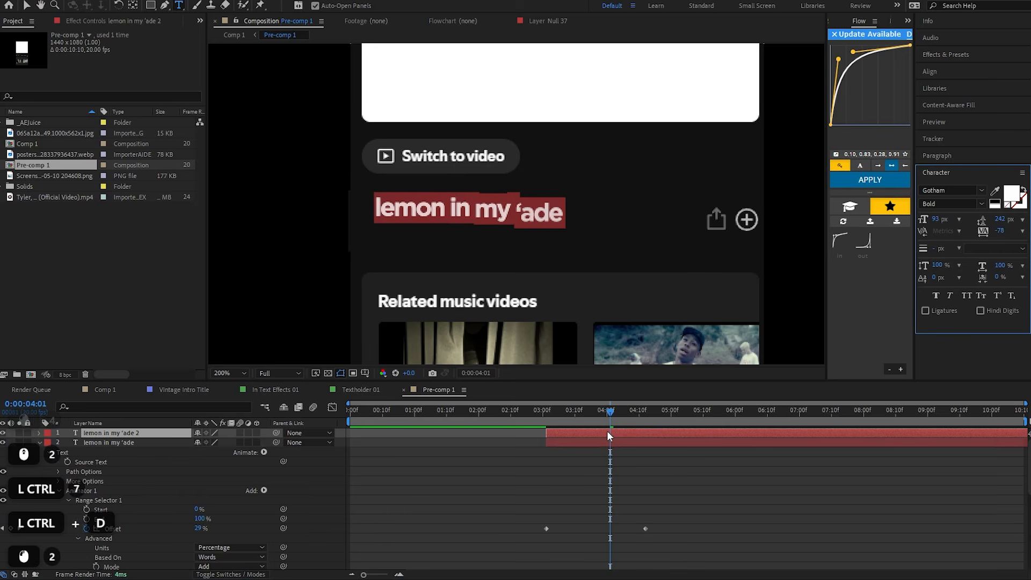
{"action": "type", "text": "lemon in my ear"}
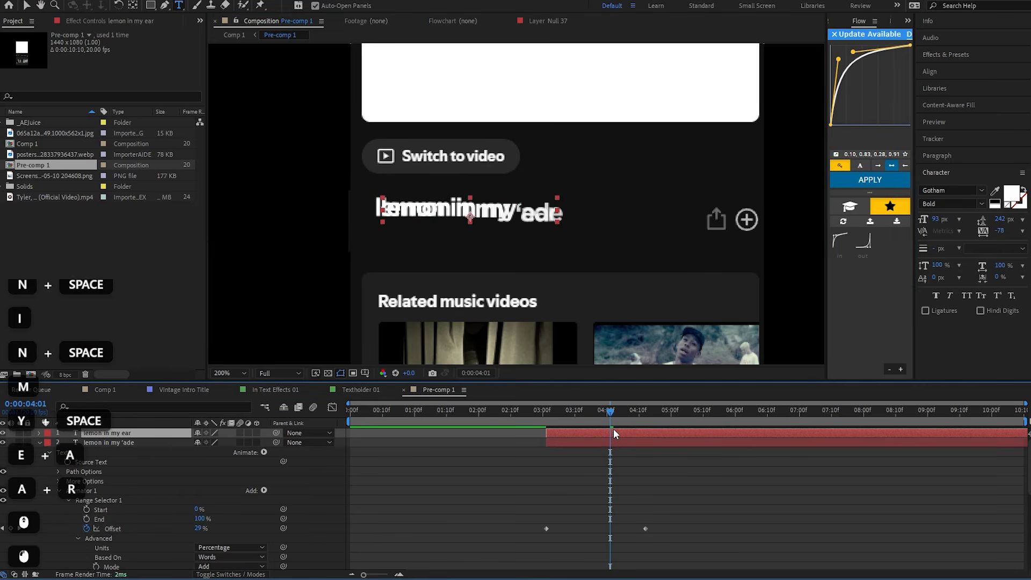
Place the "lemon in my ear" layer directly beneath the "lemon in my 'ade" line
{"action": "left_click", "coordinate": [613, 428]}
{"action": "key", "text": "p"}
{"action": "mouse_move", "coordinate": [217, 443]}
{"action": "left_mouse_down"}
{"action": "mouse_move", "coordinate": [235, 442]}
{"action": "mouse_move", "coordinate": [202, 442]}
{"action": "left_mouse_up"}
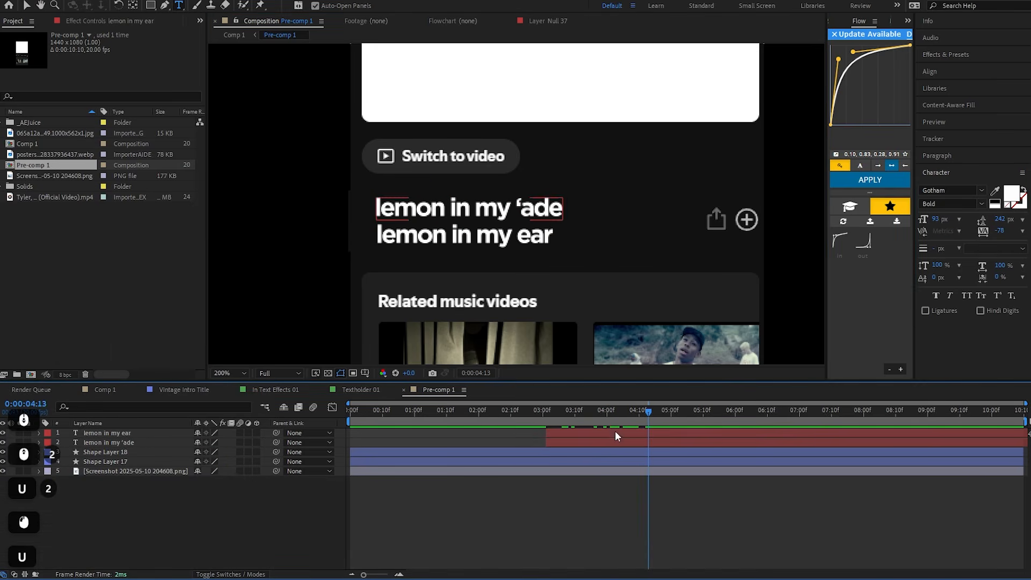
Hide Shape Layer 18 to expose the original song title and artist line as a reference
{"action": "left_click", "coordinate": [91, 452]}
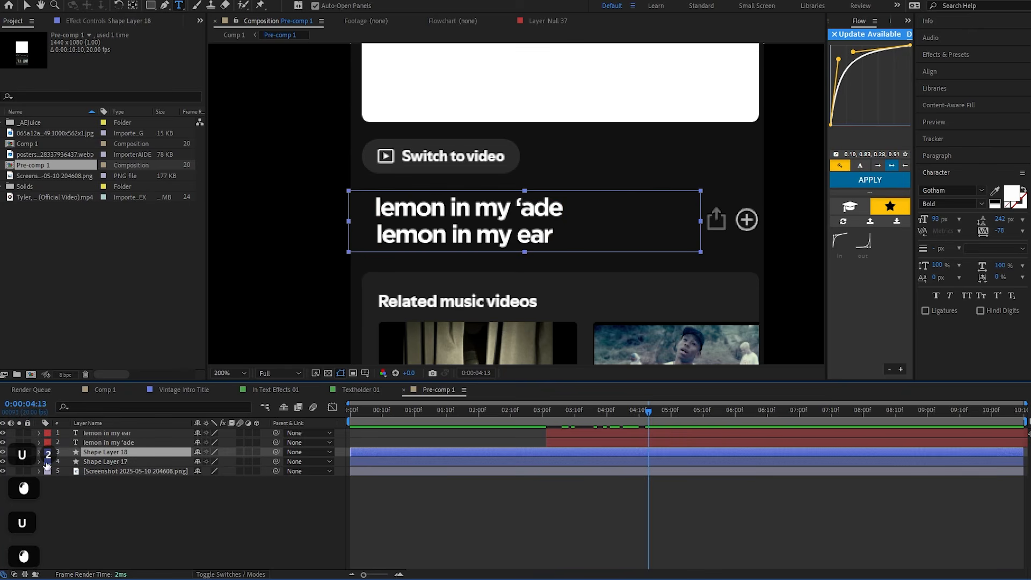
{"action": "left_click", "coordinate": [3, 452]}
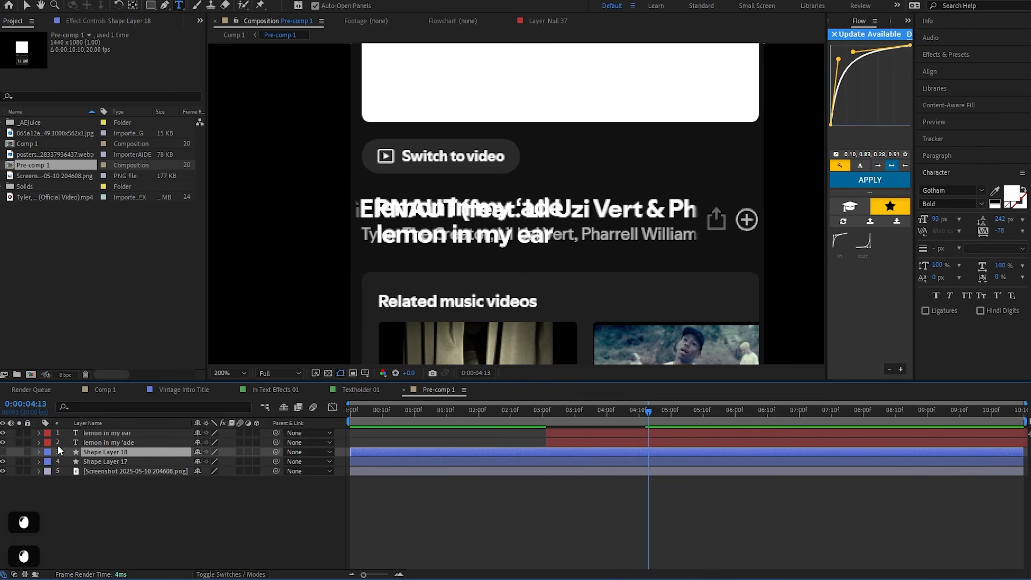
{"action": "scroll", "coordinate": [492, 212], "scroll_direction": "up", "scroll_amount": 2}
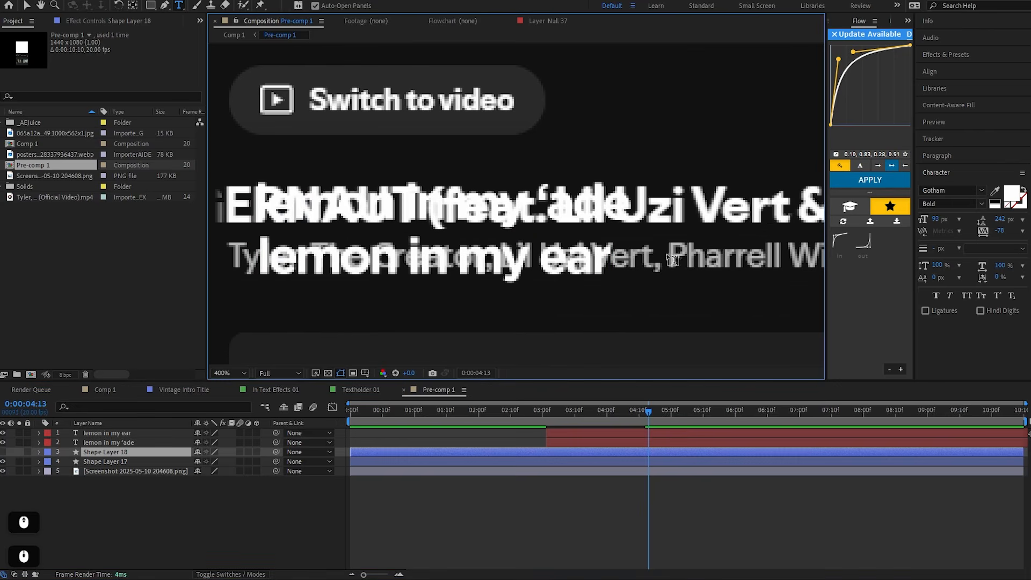
{"action": "left_click_drag", "start_coordinate": [673, 260], "coordinate": [623, 250]}
{"action": "scroll", "coordinate": [639, 243], "scroll_direction": "down", "scroll_amount": 3}
{"action": "scroll", "coordinate": [464, 249], "scroll_direction": "up", "scroll_amount": 3}
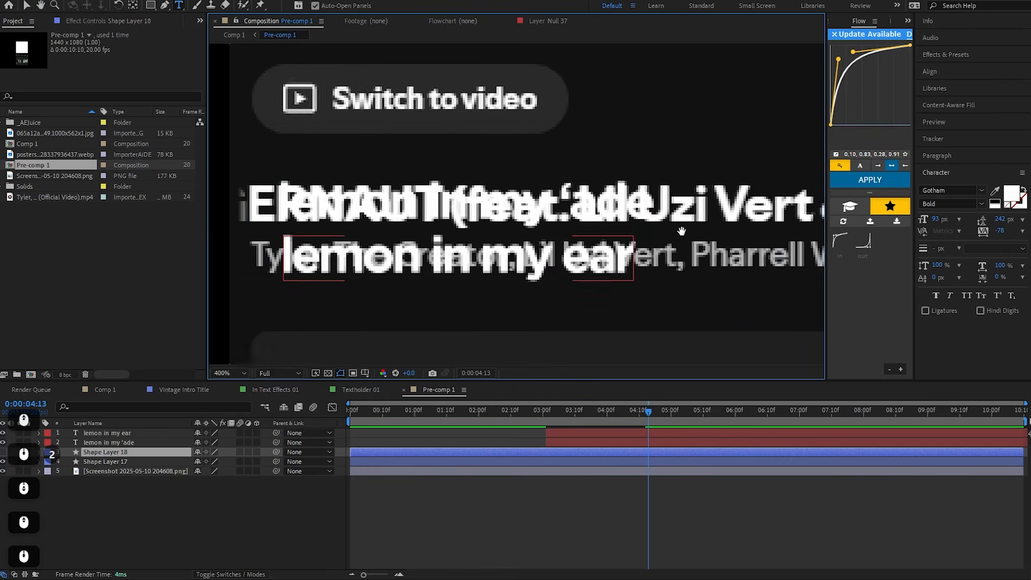
Set the "lemon in my ear" text to the Gotham Book style at 75 px
{"action": "left_click", "coordinate": [603, 432]}
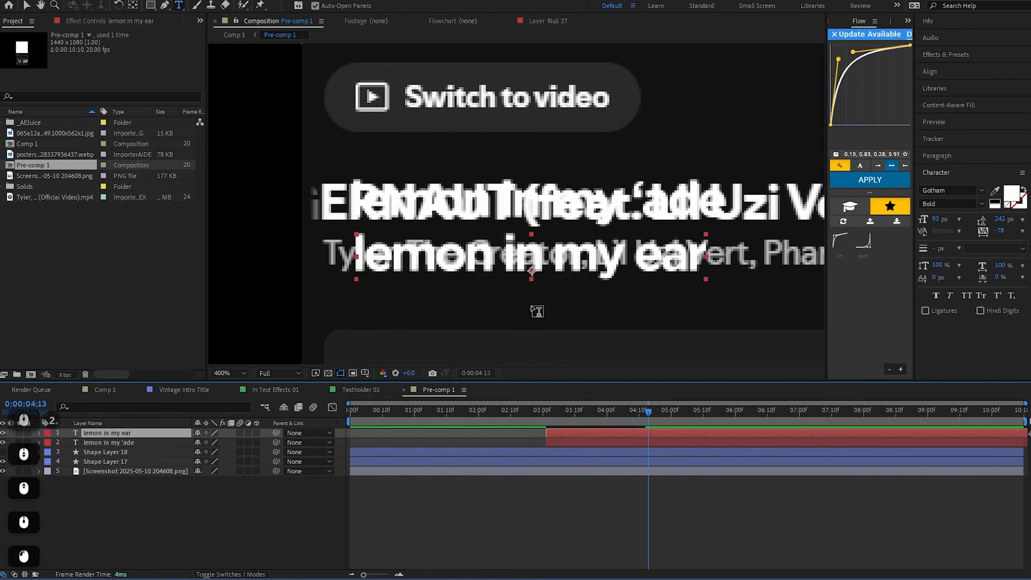
{"action": "left_click_drag", "start_coordinate": [703, 241], "coordinate": [599, 234]}
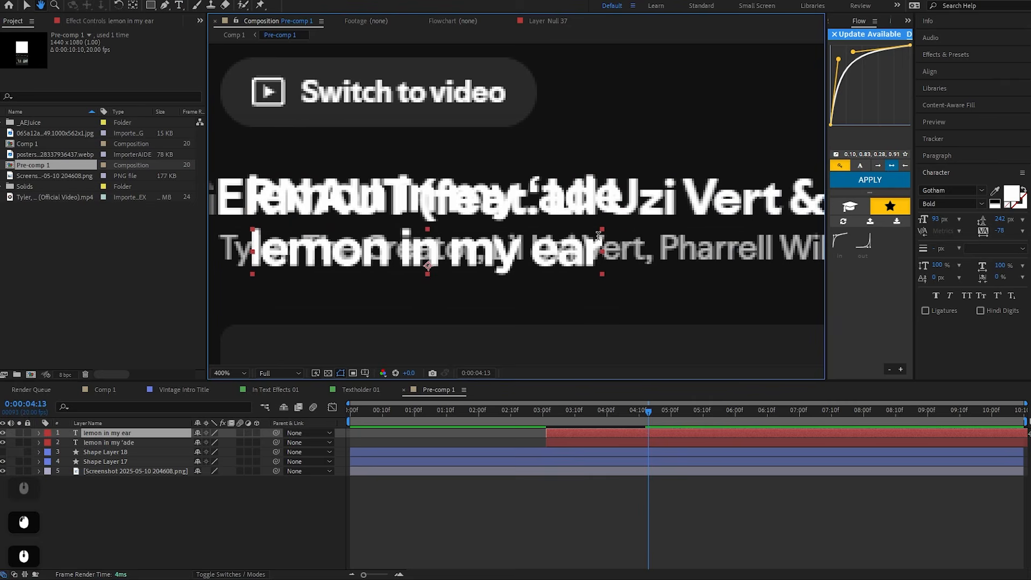
{"action": "double_click", "coordinate": [616, 433]}
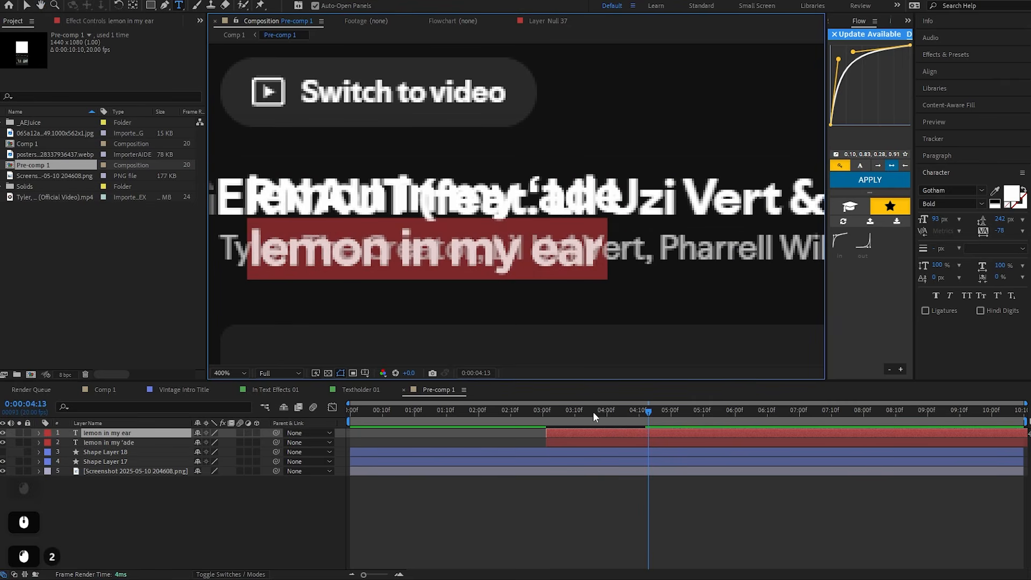
{"action": "left_click", "coordinate": [982, 190]}
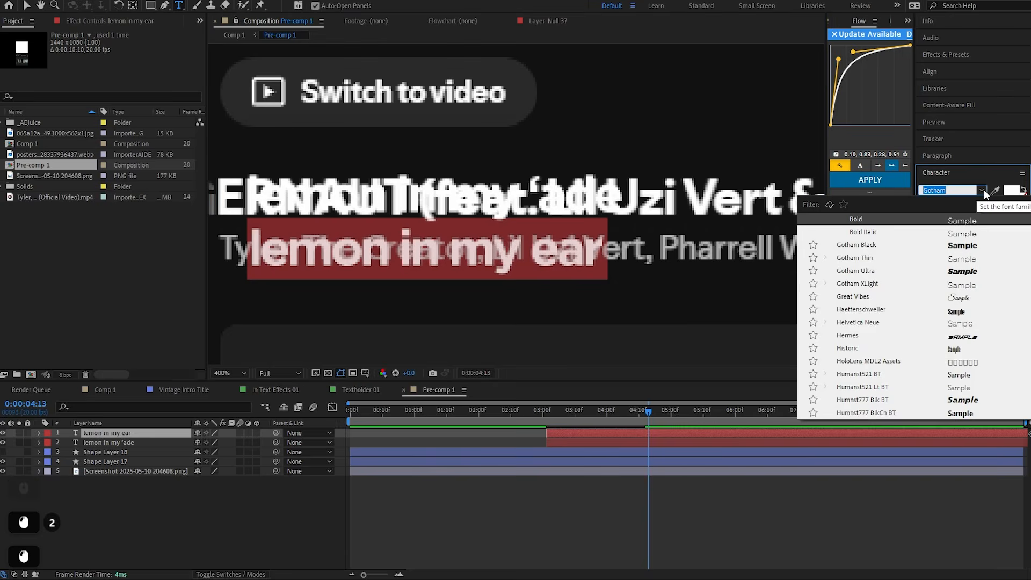
{"action": "left_click", "coordinate": [984, 203]}
{"action": "left_click", "coordinate": [984, 203]}
{"action": "left_click", "coordinate": [953, 242]}
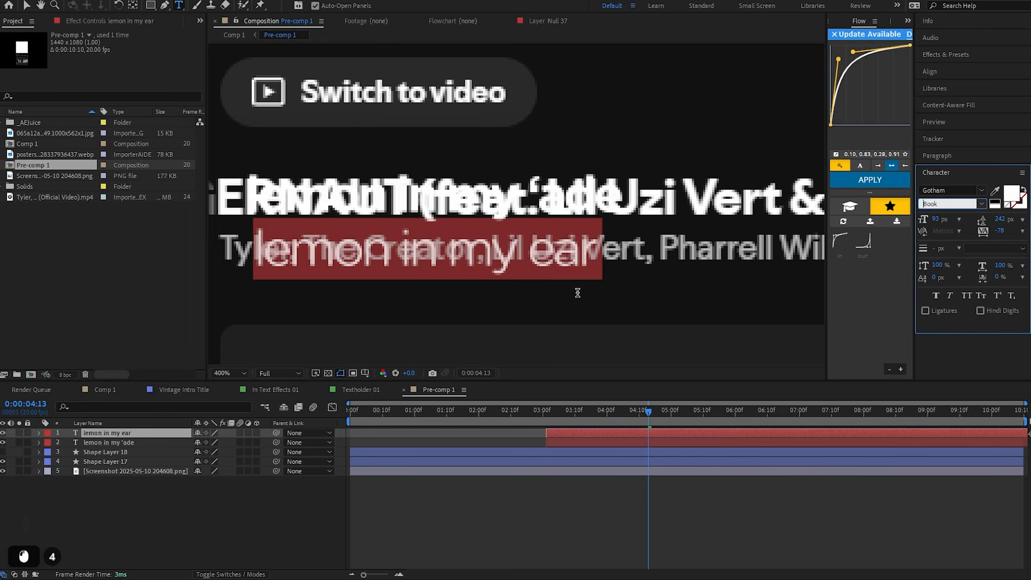
{"action": "left_click_drag", "start_coordinate": [939, 225], "coordinate": [929, 224]}
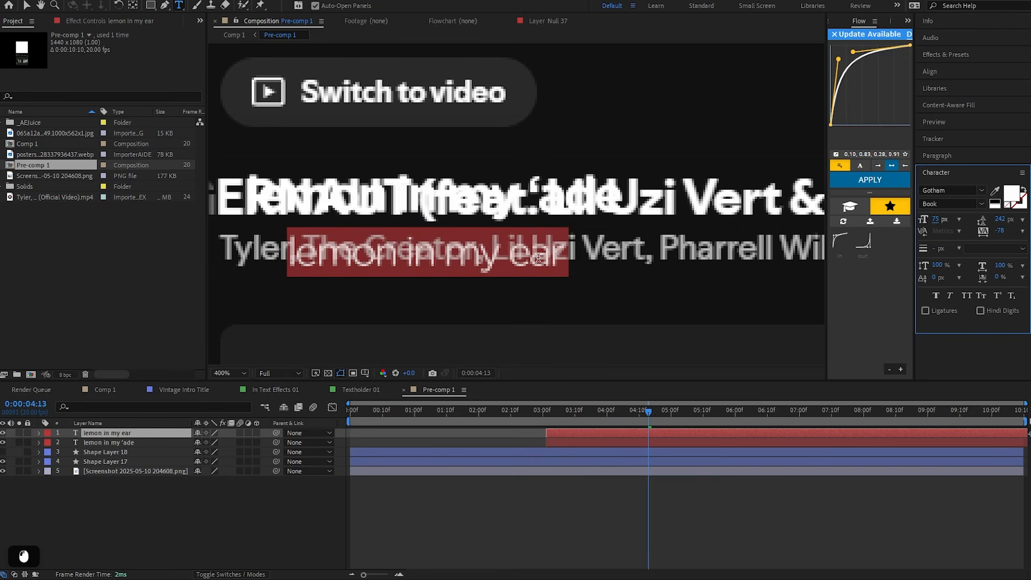
Move the "lemon in my ear" text over the start of the original artist line
{"action": "left_click", "coordinate": [596, 437]}
{"action": "key", "text": "v"}
{"action": "left_click_drag", "start_coordinate": [302, 269], "coordinate": [424, 253]}
{"action": "scroll", "coordinate": [546, 271], "scroll_direction": "down", "scroll_amount": 1}
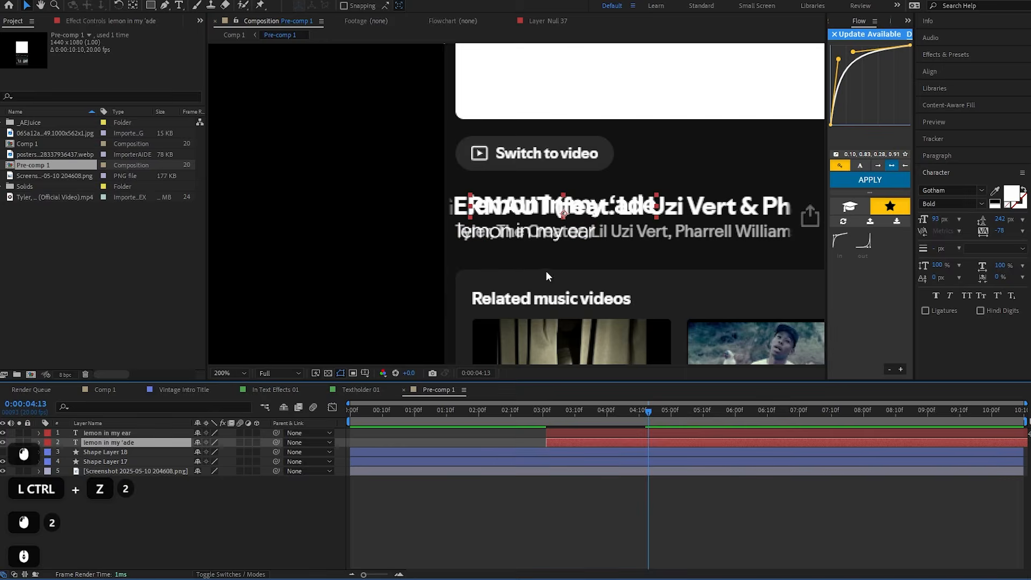
{"action": "scroll", "coordinate": [546, 271], "scroll_direction": "up", "scroll_amount": 1}
{"action": "left_click_drag", "start_coordinate": [586, 263], "coordinate": [656, 229]}
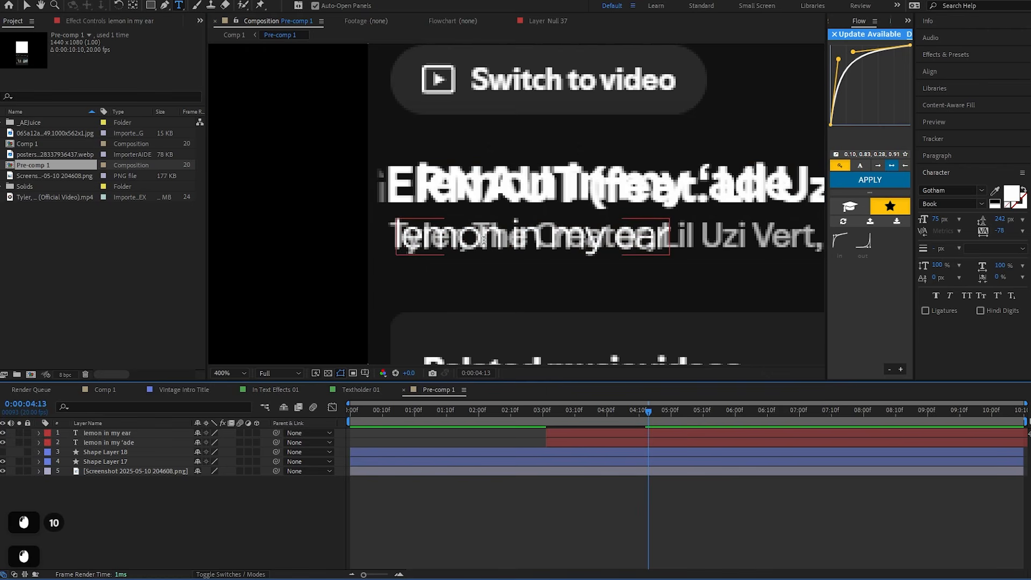
Try replacing the second lyric's text with "Tyler" over the original artist name to compare size, and undo the change
{"action": "left_click", "coordinate": [484, 240]}
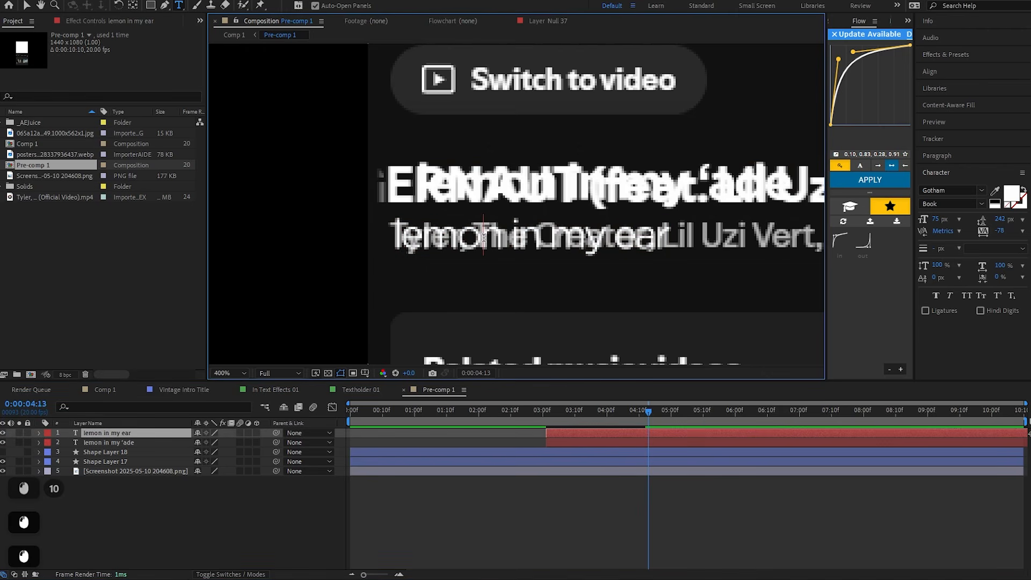
{"action": "key", "text": "ctrl+a"}
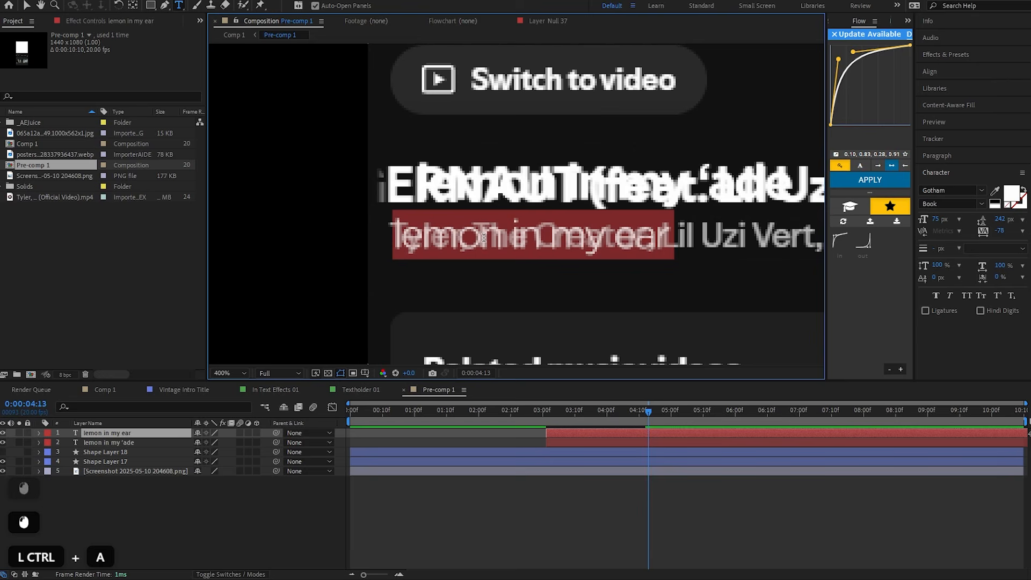
{"action": "key", "text": "BackSpace"}
{"action": "key", "text": "BackSpace"}
{"action": "type", "text": "Tyler"}
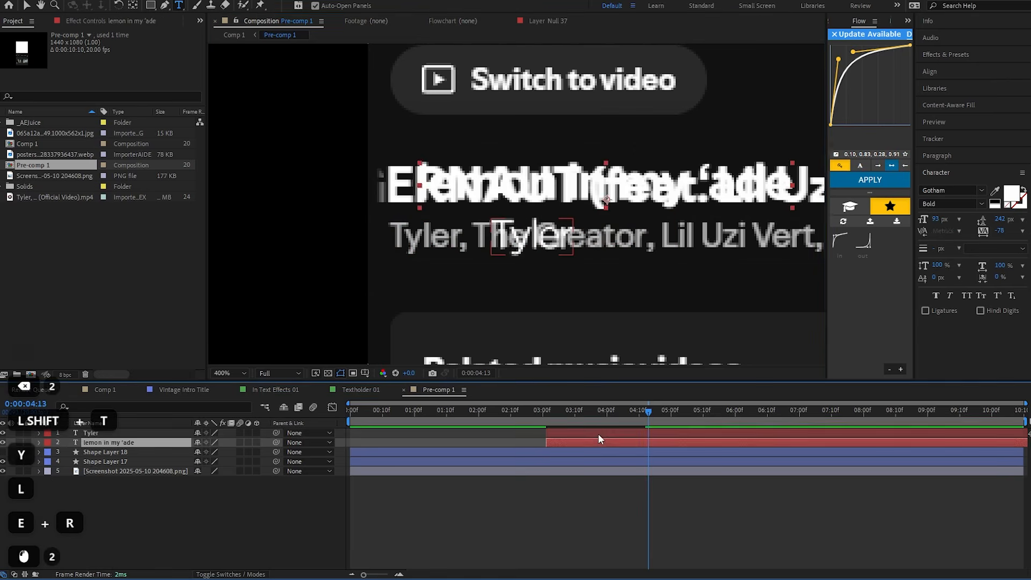
{"action": "left_click", "coordinate": [514, 265]}
{"action": "key", "text": "v"}
{"action": "left_click_drag", "start_coordinate": [537, 236], "coordinate": [434, 237]}
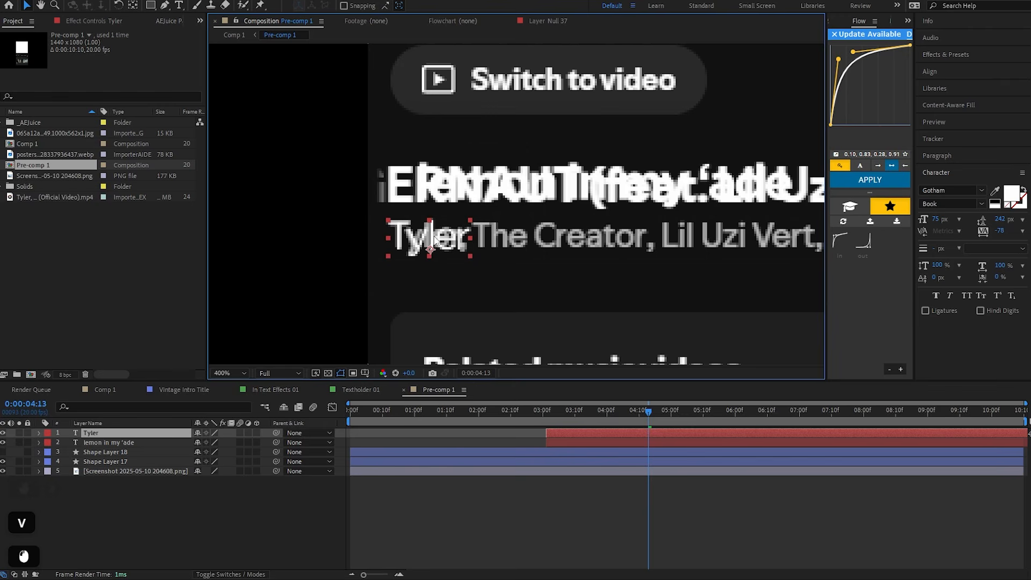
{"action": "key", "text": "ctrl+z"}
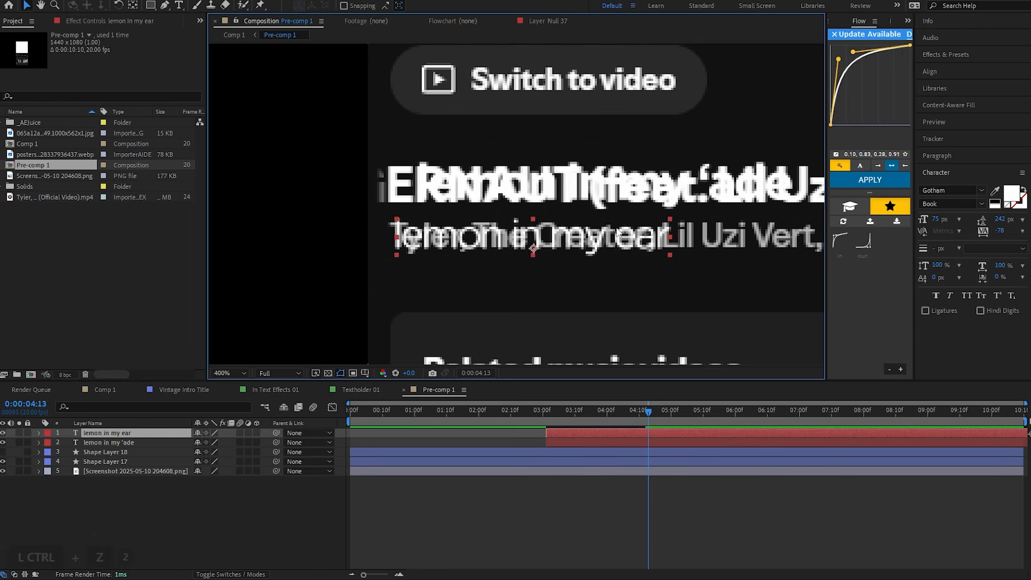
Sample the original artist line's grey as the fill of "lemon in my ear" and show Shape Layer 18 again
{"action": "left_click_drag", "start_coordinate": [638, 239], "coordinate": [580, 229]}
{"action": "left_click_drag", "start_coordinate": [745, 203], "coordinate": [651, 212]}
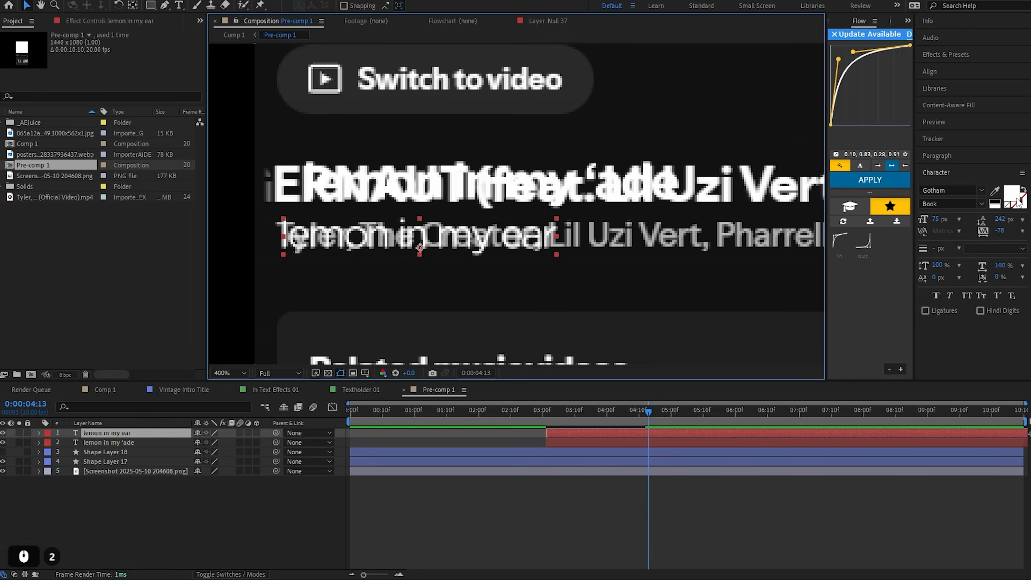
{"action": "left_click", "coordinate": [532, 231]}
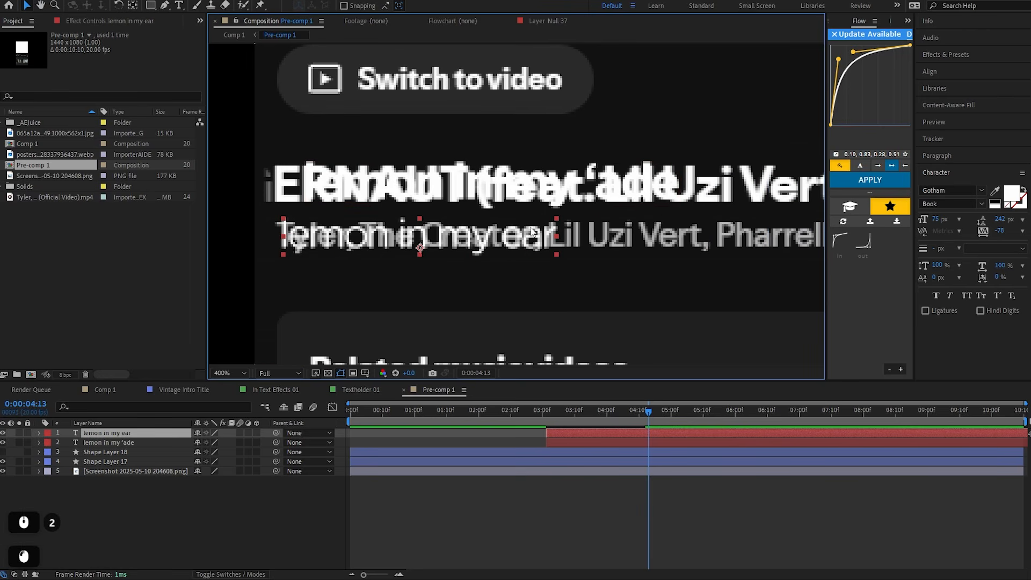
{"action": "left_click", "coordinate": [996, 192]}
{"action": "left_click", "coordinate": [724, 225]}
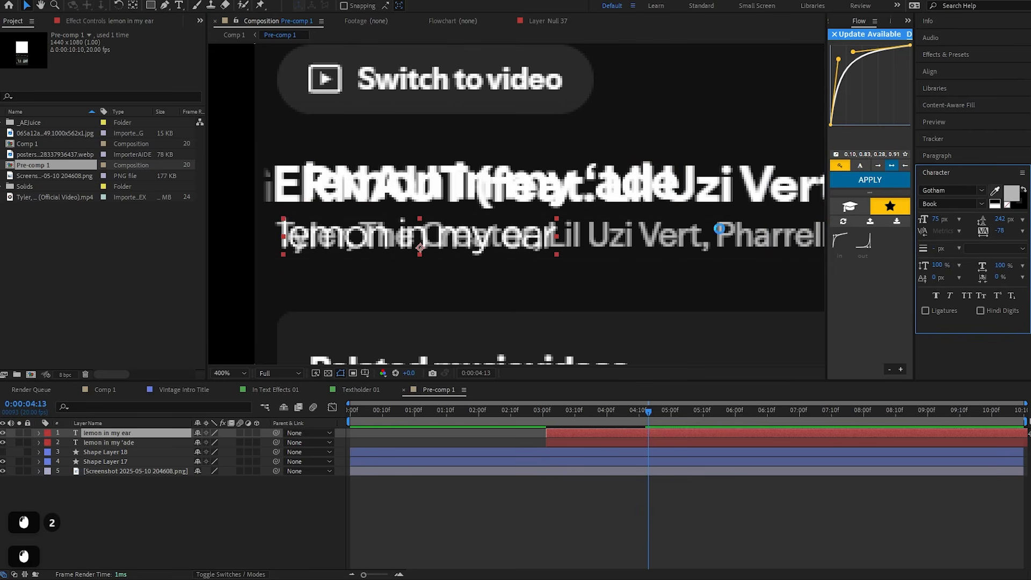
{"action": "left_click", "coordinate": [606, 520]}
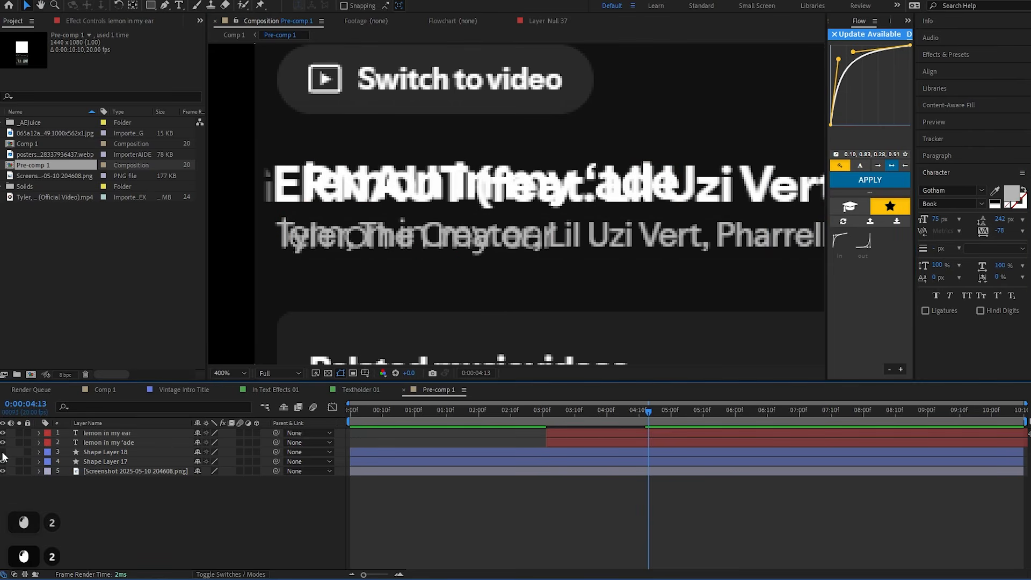
{"action": "left_click_drag", "start_coordinate": [3, 452], "coordinate": [3, 462]}
{"action": "scroll", "coordinate": [510, 215], "scroll_direction": "down", "scroll_amount": 2}
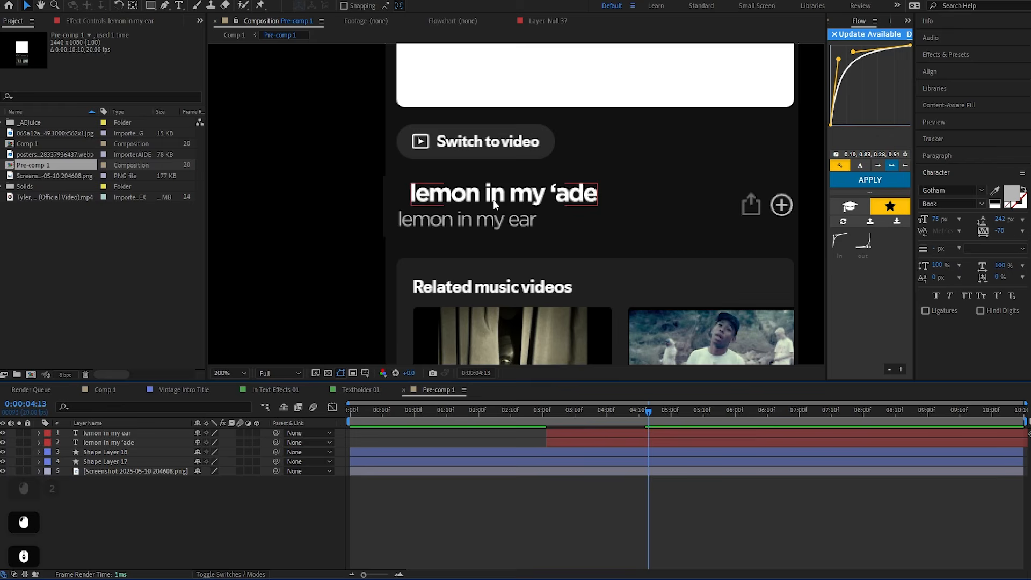
Shift the "lemon in my ear" layer in the timeline to start at about 0:00:04:00
{"action": "left_click_drag", "start_coordinate": [650, 413], "coordinate": [630, 434]}
{"action": "key", "text": "space"}
{"action": "left_click", "coordinate": [611, 413]}
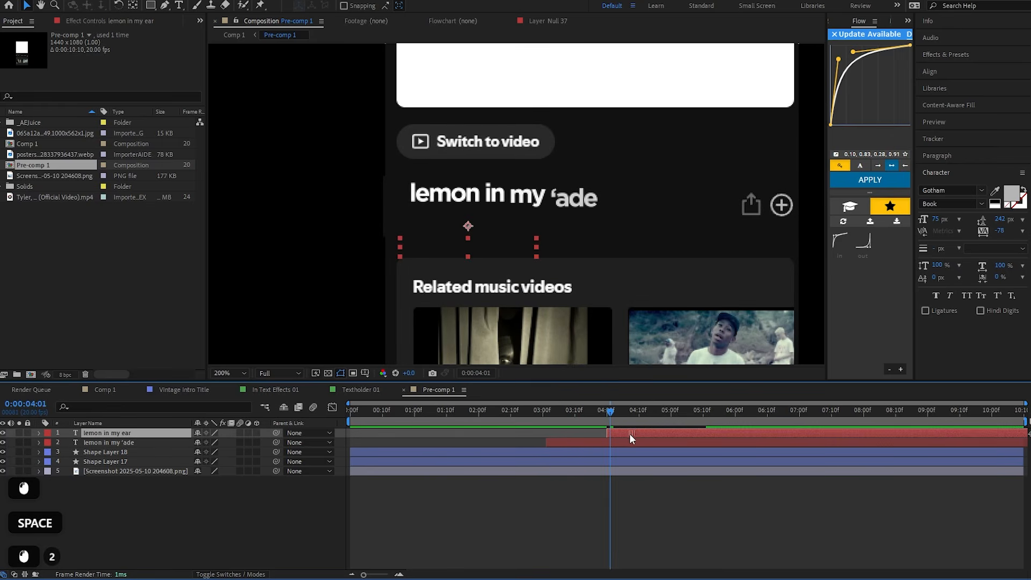
Preview both lyric lines within Comp 1 from 0:00:03:04 and from 0:00:04:00
{"action": "left_click", "coordinate": [98, 390]}
{"action": "left_click", "coordinate": [556, 410]}
{"action": "key", "text": "space"}
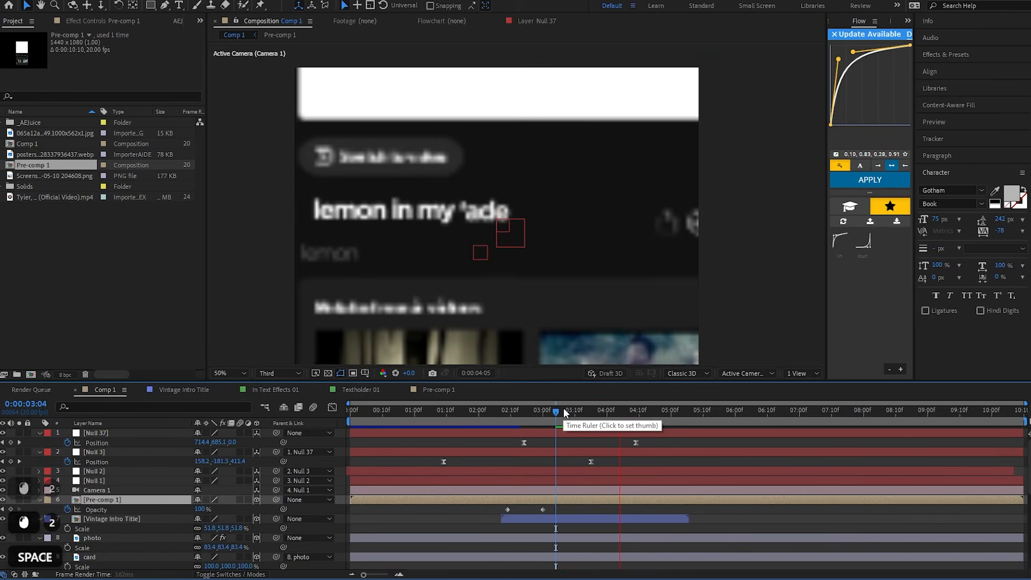
{"action": "left_click", "coordinate": [607, 411]}
{"action": "key", "text": "space"}
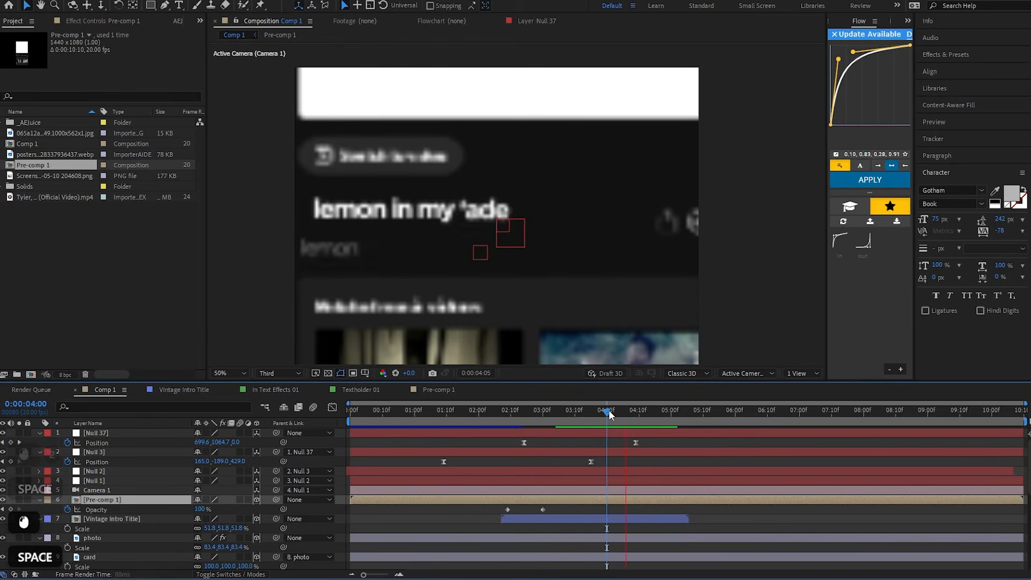
Delay the "lemon in my ear" layer in Pre-comp 1 to start at about 0:00:04:04 and preview its reveal
{"action": "left_click", "coordinate": [623, 412]}
{"action": "double_click", "coordinate": [622, 500]}
{"action": "left_click_drag", "start_coordinate": [620, 433], "coordinate": [631, 434]}
{"action": "key", "text": "space"}
{"action": "key", "text": "space"}
Align the left edge of "lemon in my ear" with the lyric line above, comparing it against the original artist text
{"action": "scroll", "coordinate": [482, 225], "scroll_direction": "up", "scroll_amount": 1}
{"action": "left_click_drag", "start_coordinate": [482, 225], "coordinate": [536, 230]}
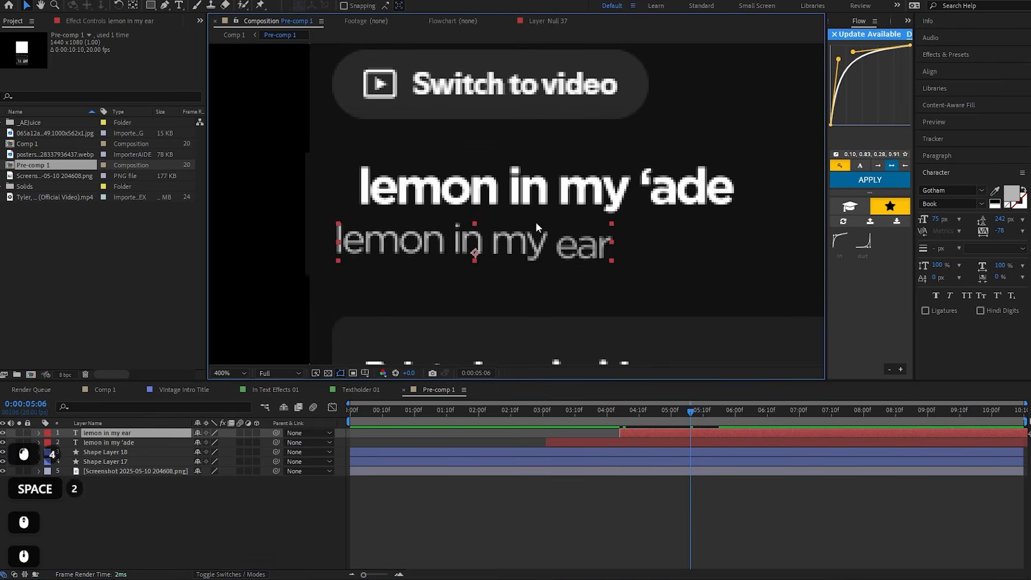
{"action": "left_click_drag", "start_coordinate": [412, 239], "coordinate": [436, 238]}
{"action": "left_click", "coordinate": [3, 451]}
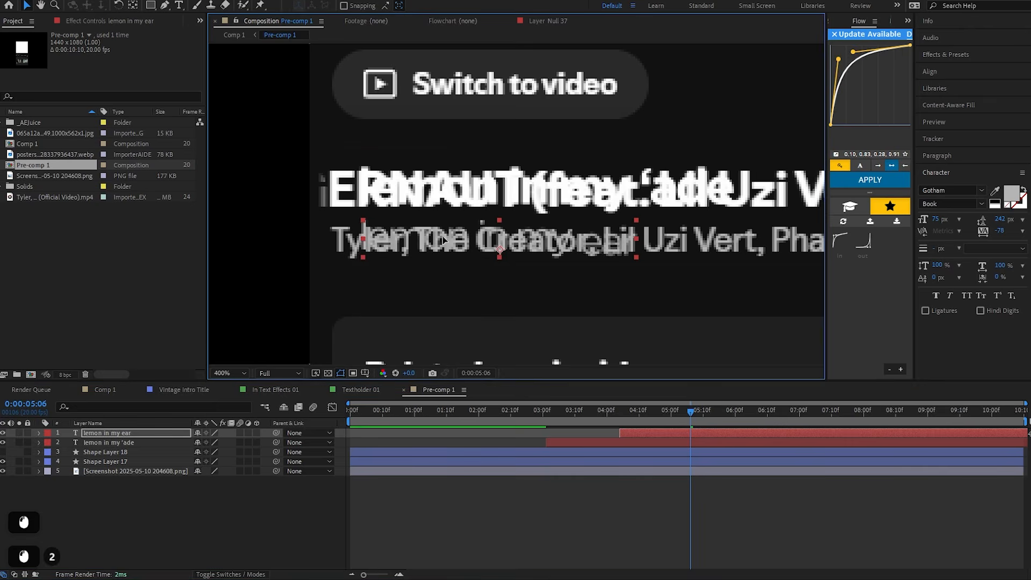
{"action": "left_click", "coordinate": [3, 452]}
{"action": "left_click", "coordinate": [3, 451]}
{"action": "left_click", "coordinate": [3, 452]}
Preview the second lyric's reveal in Pre-comp 1, and in Comp 1 from 0:00:04:10
{"action": "key", "text": "space"}
{"action": "key", "text": "space"}
{"action": "left_click", "coordinate": [661, 412]}
{"action": "key", "text": "u"}
{"action": "left_click", "coordinate": [105, 391]}
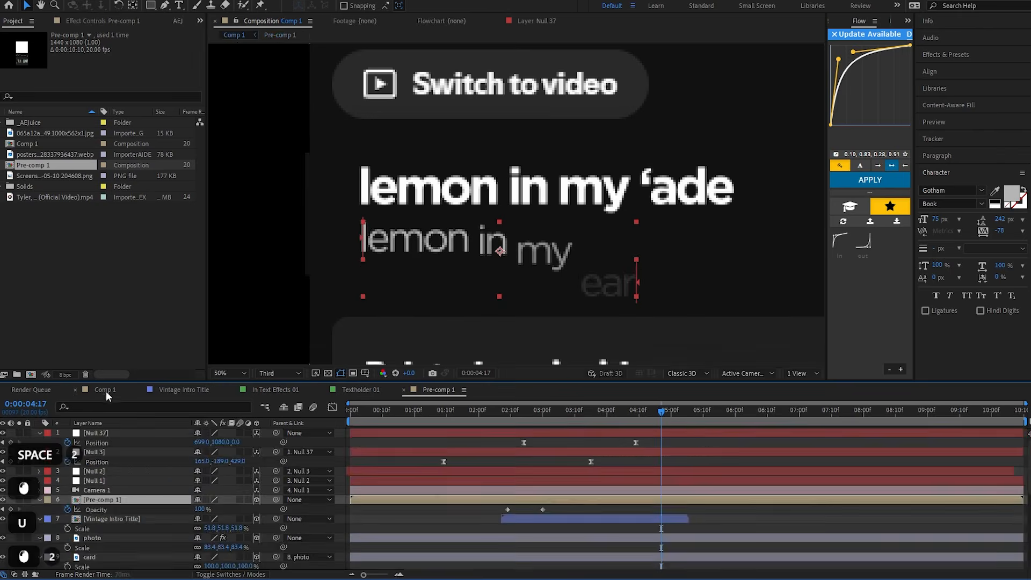
{"action": "left_click", "coordinate": [639, 412]}
{"action": "key", "text": "space"}
{"action": "left_click", "coordinate": [763, 322]}
Save the project and replay Comp 1 with the preview settings displayed
{"action": "left_click", "coordinate": [962, 126]}
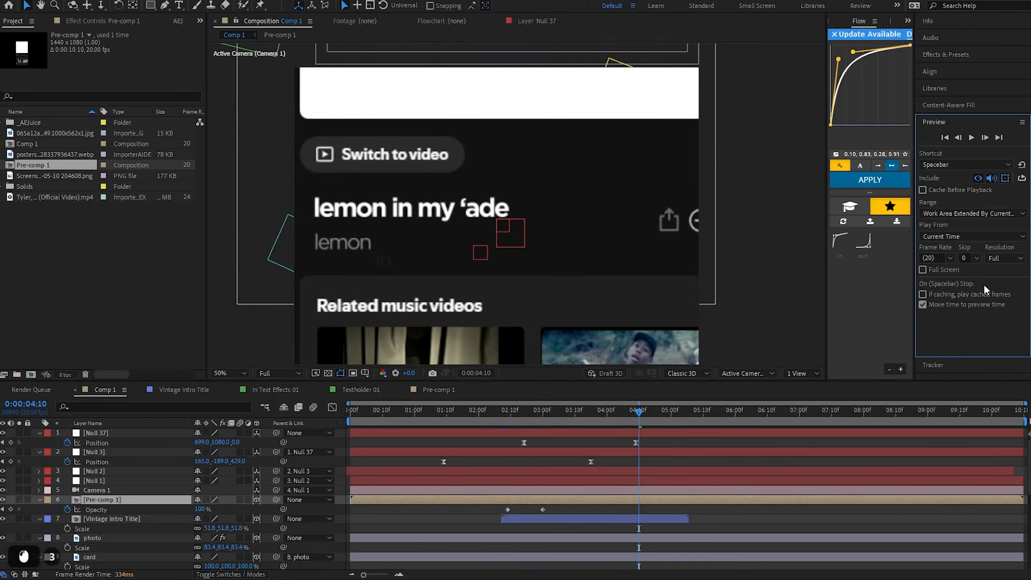
{"action": "key", "text": "ctrl+s"}
{"action": "key", "text": "space"}
{"action": "scroll", "coordinate": [508, 287], "scroll_direction": "down", "scroll_amount": 2}
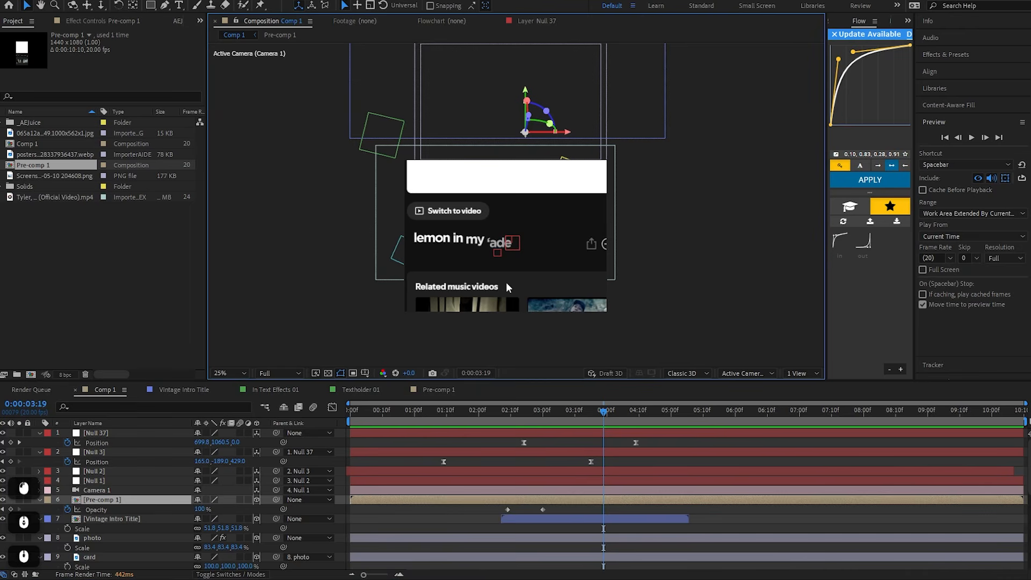
Set both Comp 1's viewer resolution and its preview playback resolution to Third, and preview from 0:00:03:14
{"action": "left_click", "coordinate": [604, 414]}
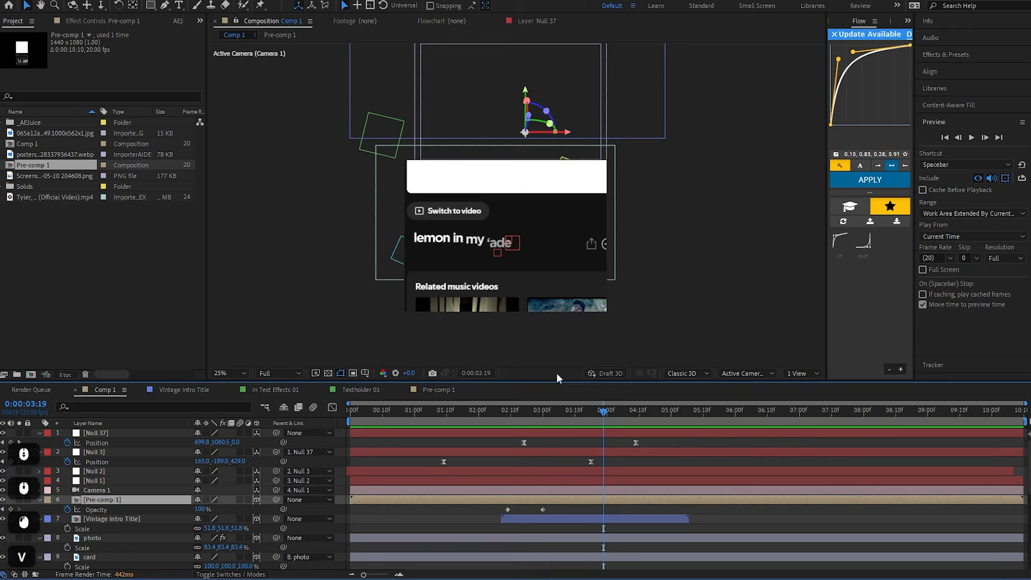
{"action": "left_click", "coordinate": [279, 374]}
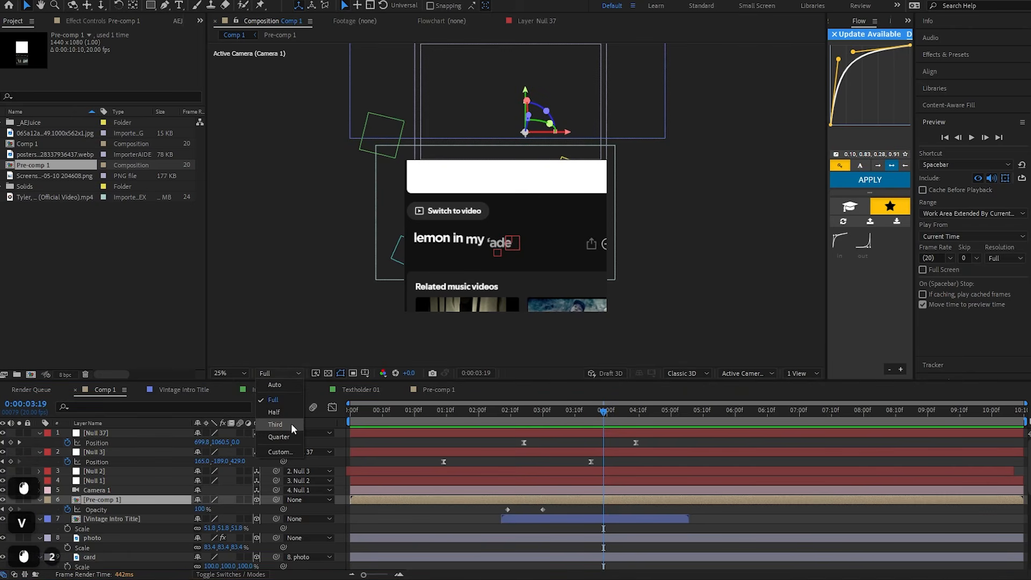
{"action": "left_click", "coordinate": [276, 424]}
{"action": "left_click", "coordinate": [1003, 259]}
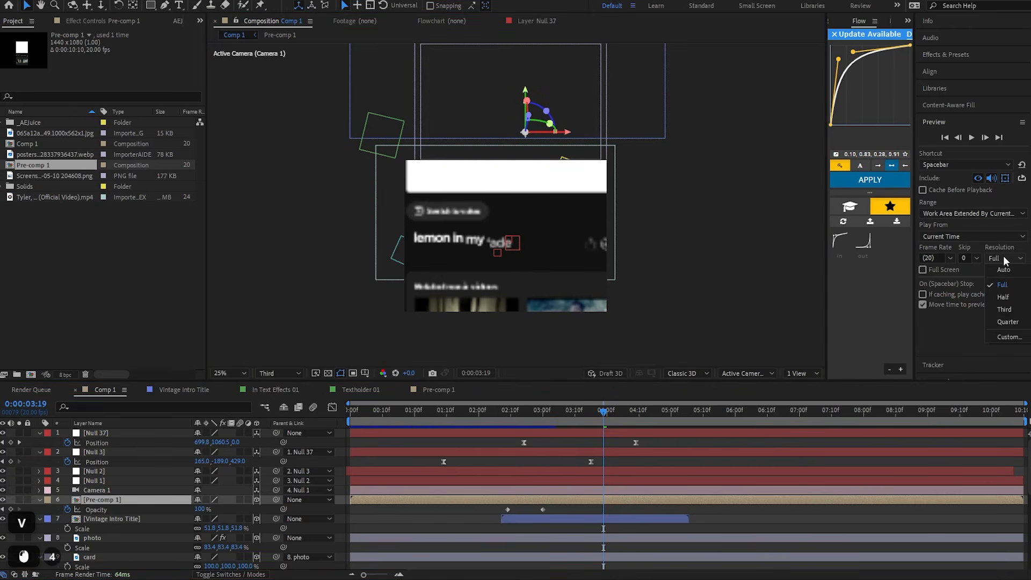
{"action": "left_click", "coordinate": [1003, 310]}
{"action": "left_click", "coordinate": [589, 412]}
{"action": "key", "text": "space"}
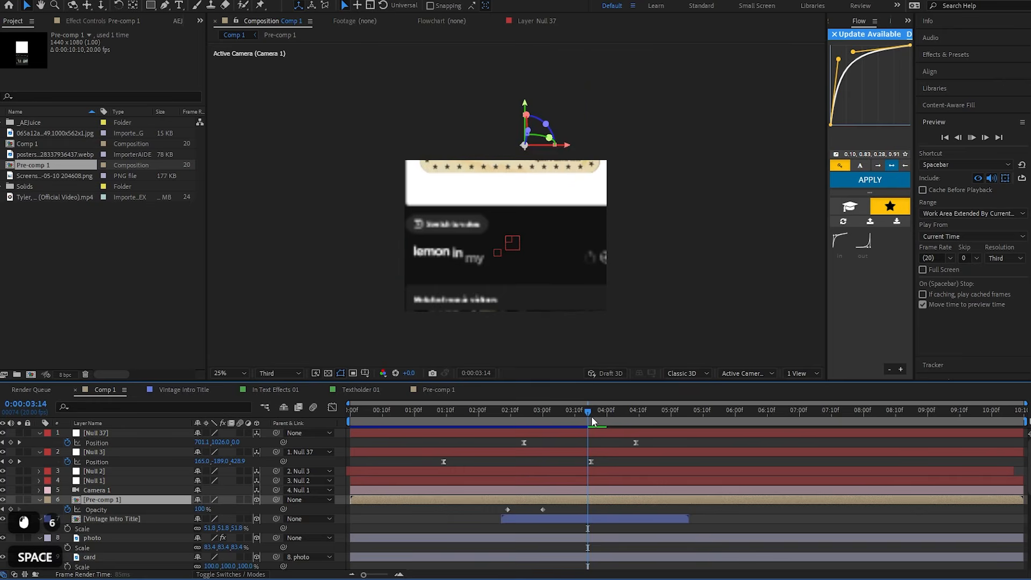
Preview the camera move in Comp 1 from 0:00:03:00
{"action": "left_click", "coordinate": [586, 411]}
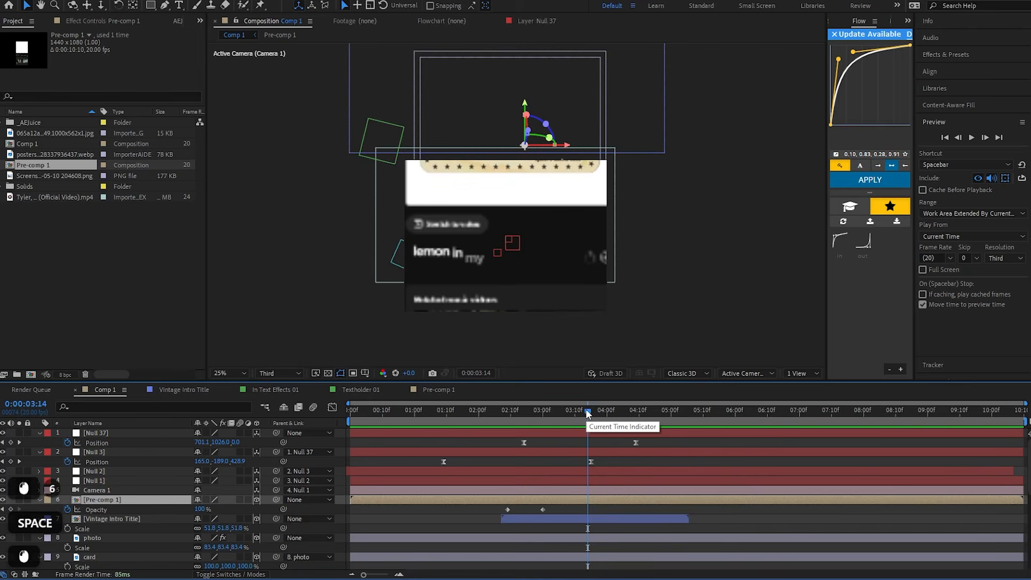
{"action": "left_click_drag", "start_coordinate": [581, 417], "coordinate": [542, 422]}
{"action": "key", "text": "space"}
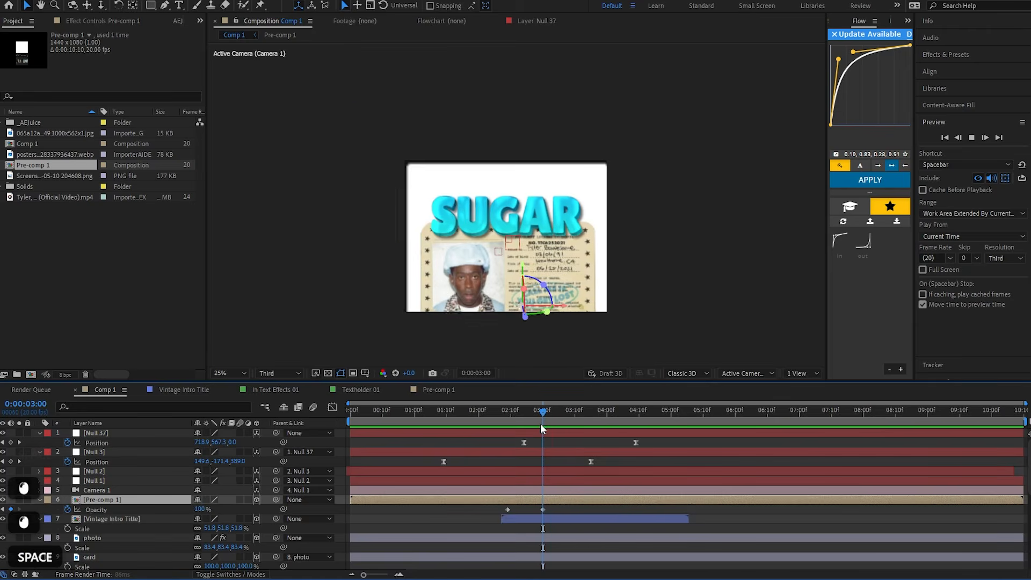
{"action": "key", "text": "space"}
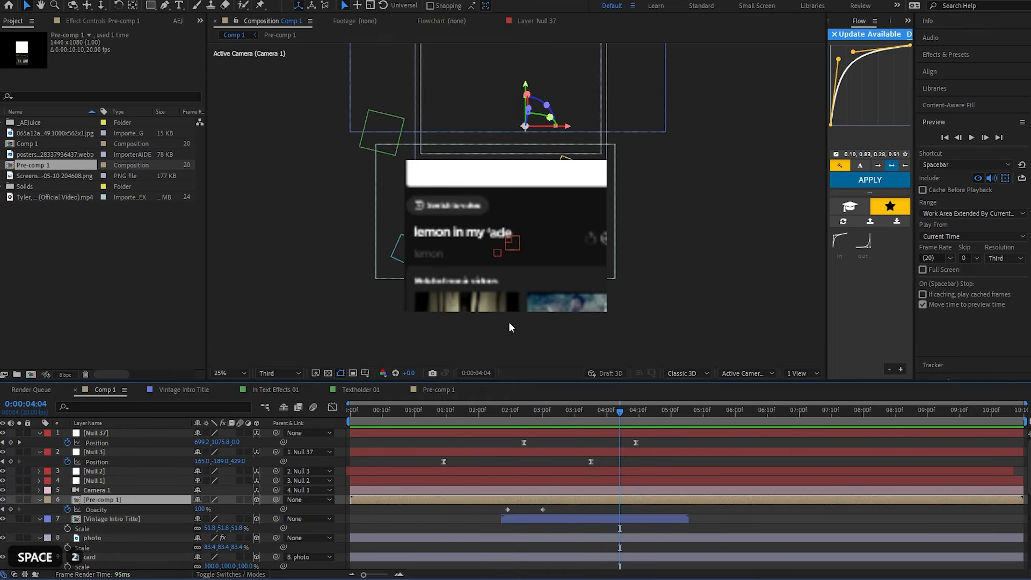
Reposition Null 37 at its 0:00:04:09 keyframe to reframe the lyric lines, pushing its Z position in to 145
{"action": "left_click", "coordinate": [607, 432]}
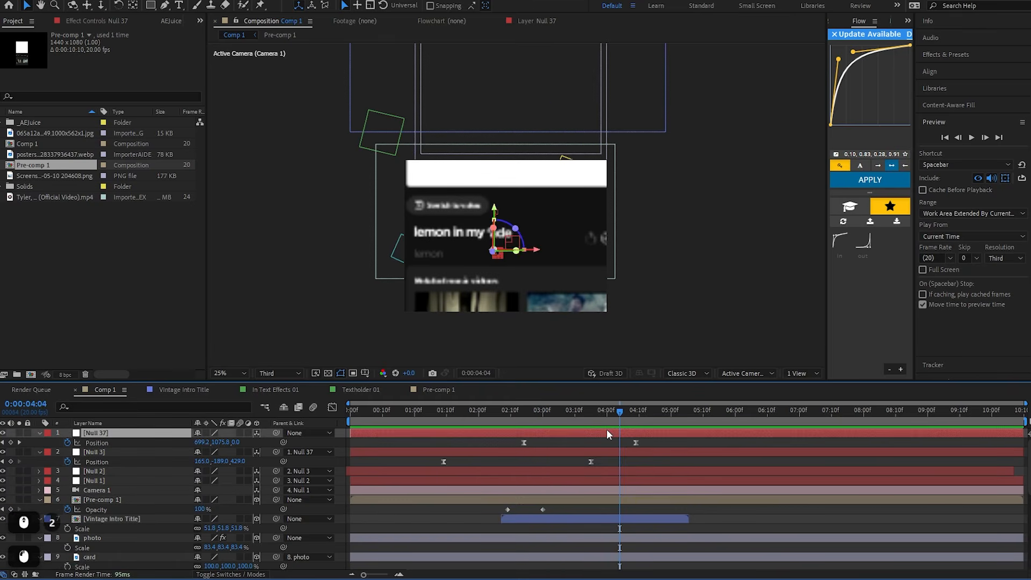
{"action": "key", "text": "ctrl"}
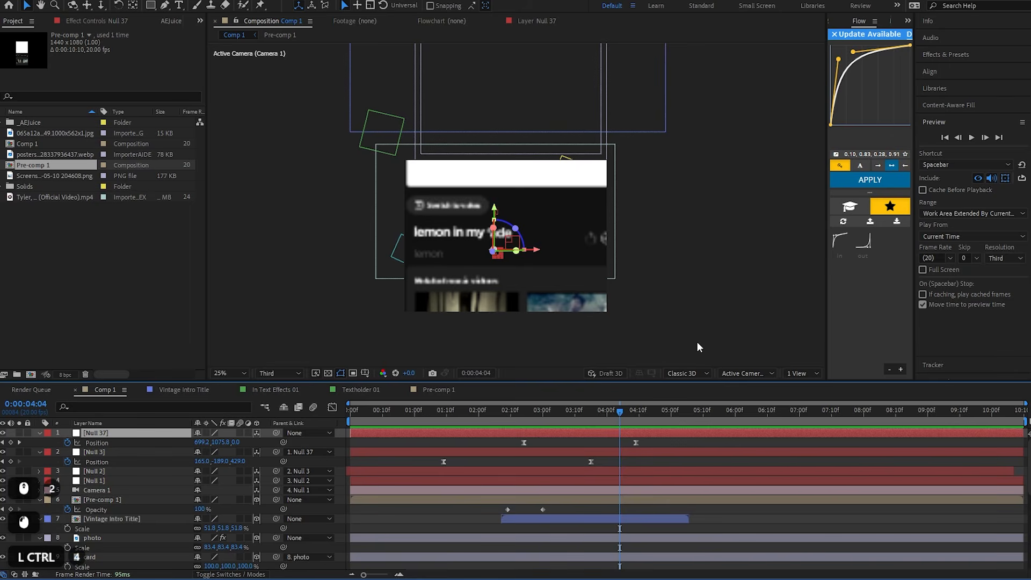
{"action": "left_click", "coordinate": [634, 412], "text": "ctrl"}
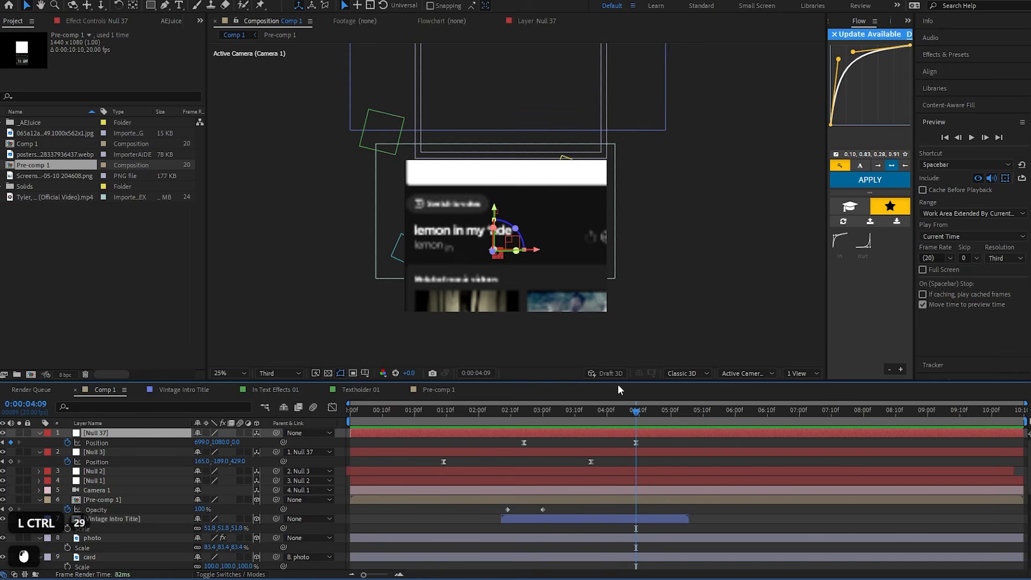
{"action": "scroll", "coordinate": [490, 243], "scroll_direction": "up", "scroll_amount": 2}
{"action": "left_click_drag", "start_coordinate": [490, 243], "coordinate": [600, 223]}
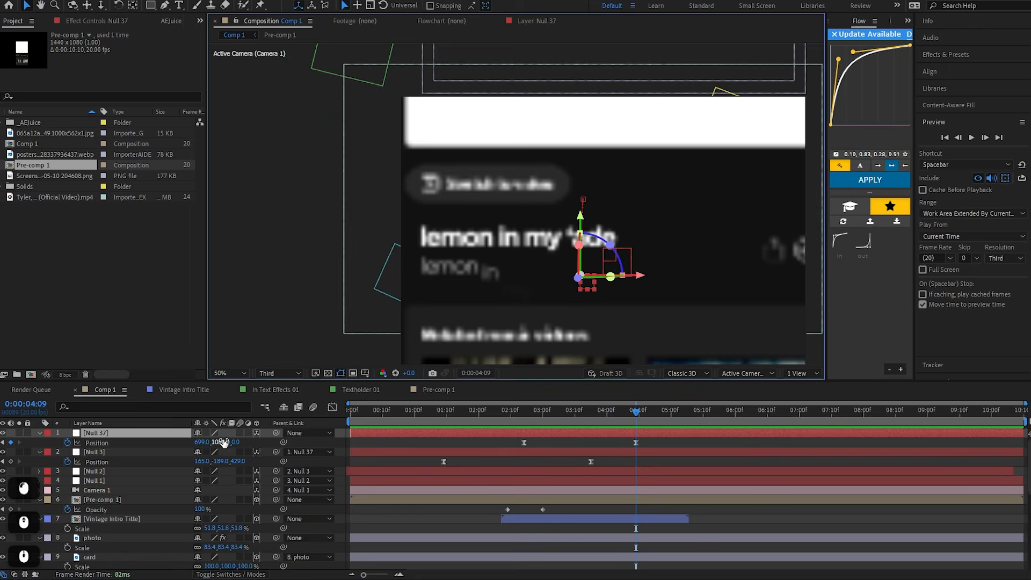
{"action": "left_click_drag", "start_coordinate": [235, 442], "coordinate": [297, 442]}
{"action": "left_click_drag", "start_coordinate": [201, 442], "coordinate": [142, 435]}
{"action": "left_click_drag", "start_coordinate": [219, 442], "coordinate": [208, 442]}
{"action": "left_click_drag", "start_coordinate": [633, 287], "coordinate": [546, 240]}
{"action": "left_click_drag", "start_coordinate": [219, 442], "coordinate": [183, 443]}
{"action": "left_click_drag", "start_coordinate": [225, 442], "coordinate": [221, 442]}
Preview the reframed camera move in Comp 1 from 0:00:02:02, and recheck it around 0:00:04:02
{"action": "left_click", "coordinate": [491, 420]}
{"action": "key", "text": "space"}
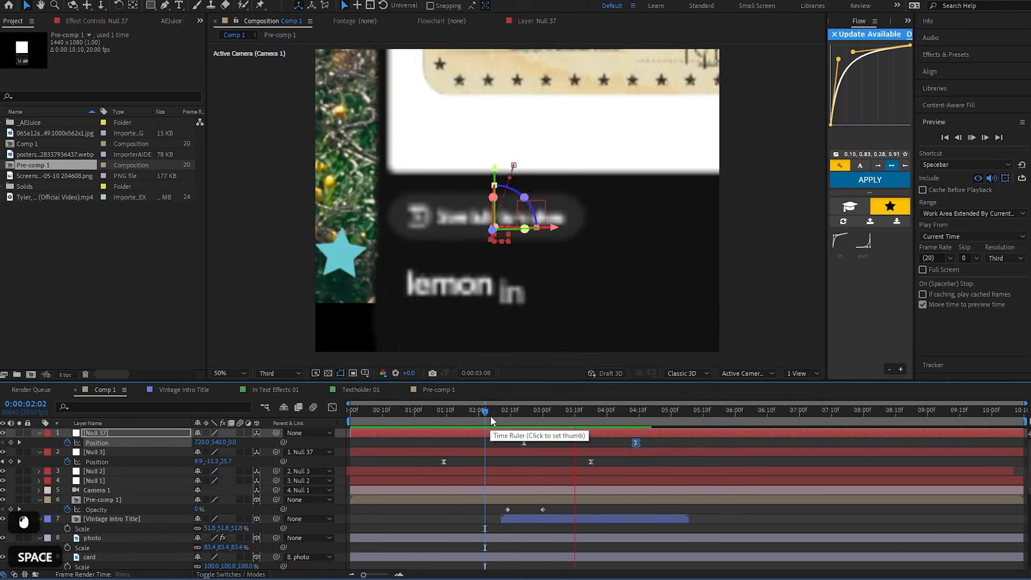
{"action": "left_click", "coordinate": [611, 414]}
{"action": "key", "text": "space"}
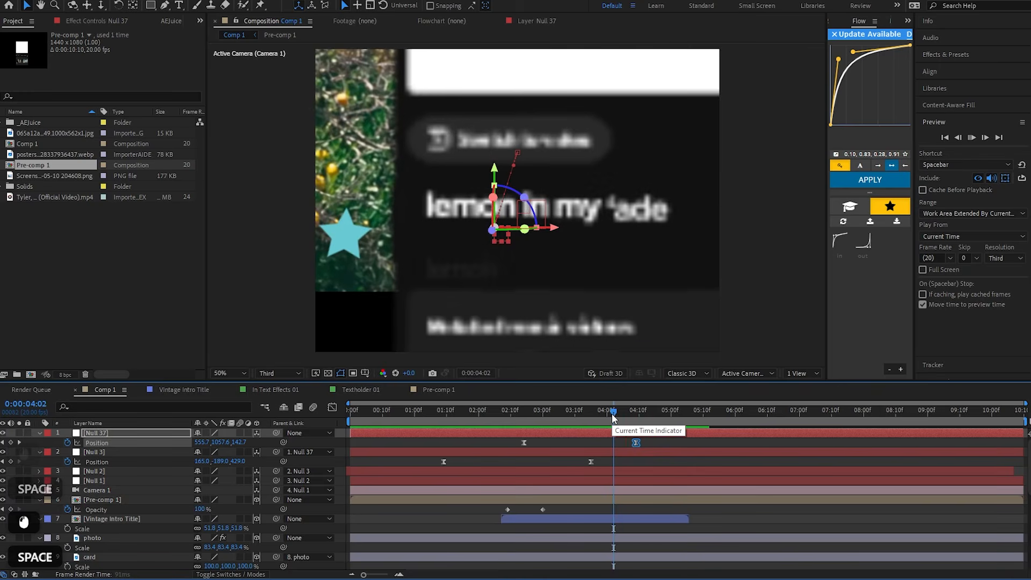
{"action": "left_click", "coordinate": [608, 414]}
{"action": "key", "text": "space"}
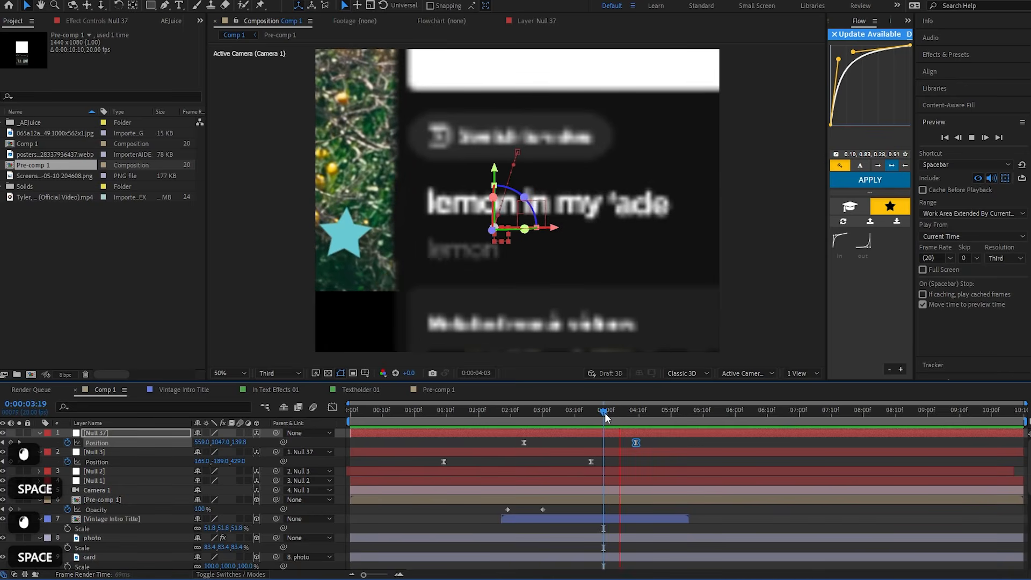
{"action": "left_click", "coordinate": [605, 415]}
Add a new 3D null object above all layers in Comp 1 and parent Null 37 to it
{"action": "left_click", "coordinate": [606, 430]}
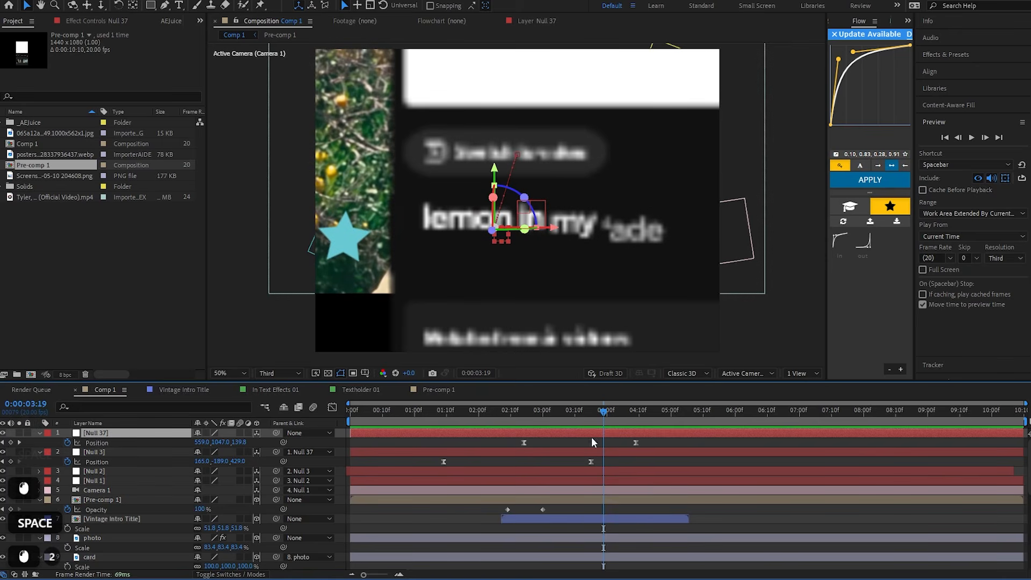
{"action": "right_click", "coordinate": [237, 221]}
{"action": "left_click", "coordinate": [270, 167]}
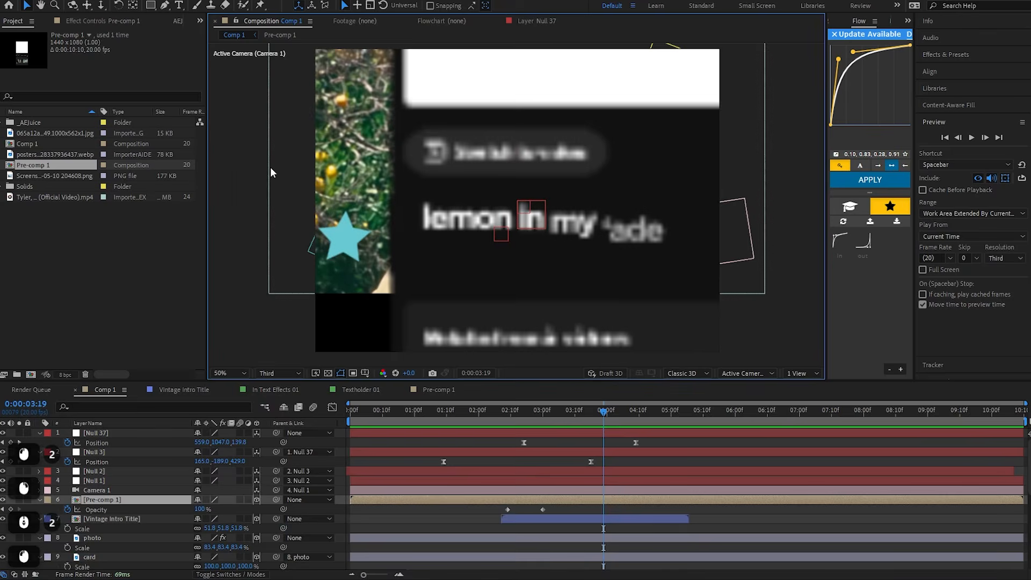
{"action": "scroll", "coordinate": [381, 188], "scroll_direction": "down", "scroll_amount": 4}
{"action": "right_click", "coordinate": [305, 177]}
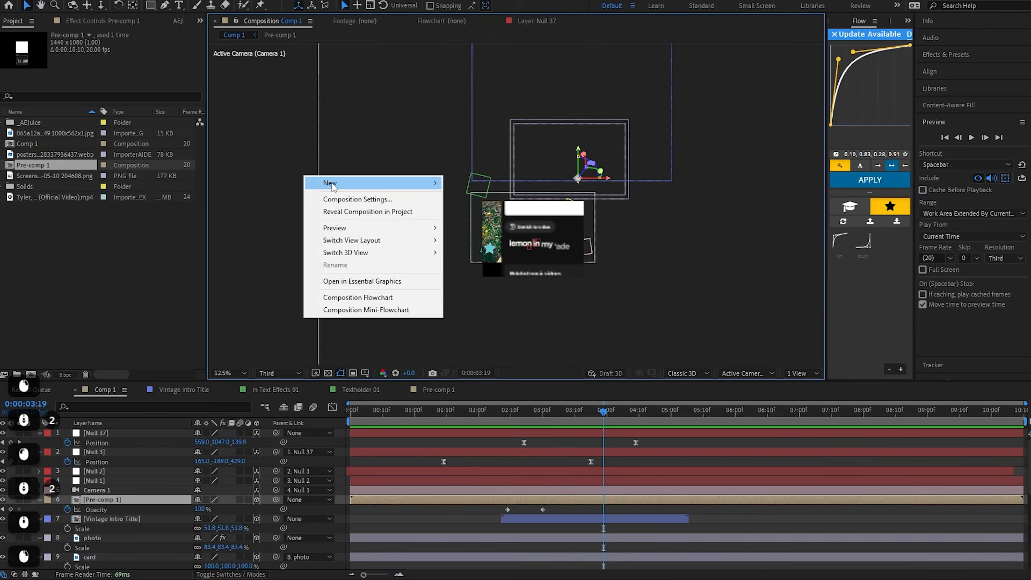
{"action": "mouse_move", "coordinate": [331, 186]}
{"action": "left_click", "coordinate": [473, 245]}
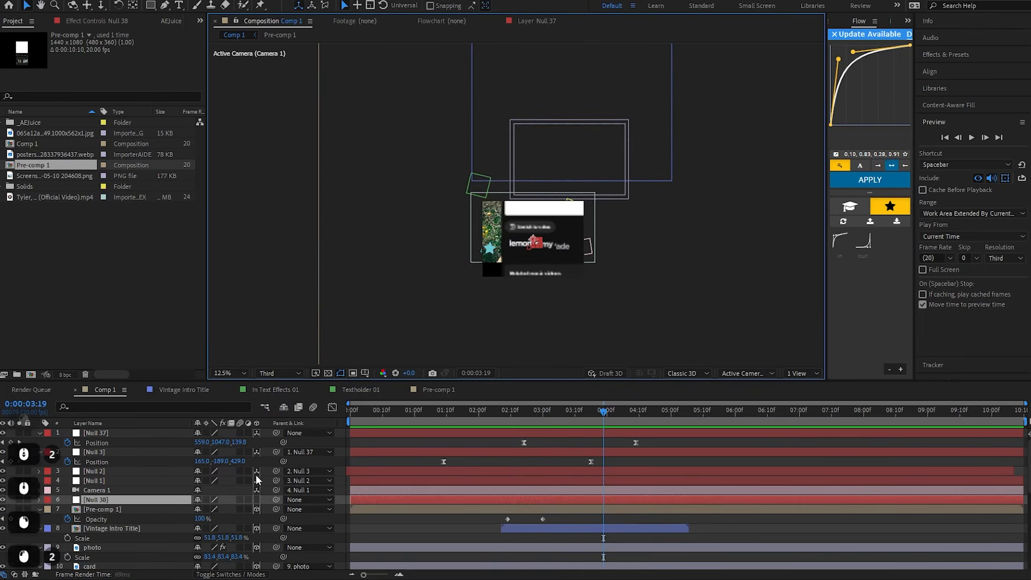
{"action": "left_click_drag", "start_coordinate": [142, 502], "coordinate": [137, 430]}
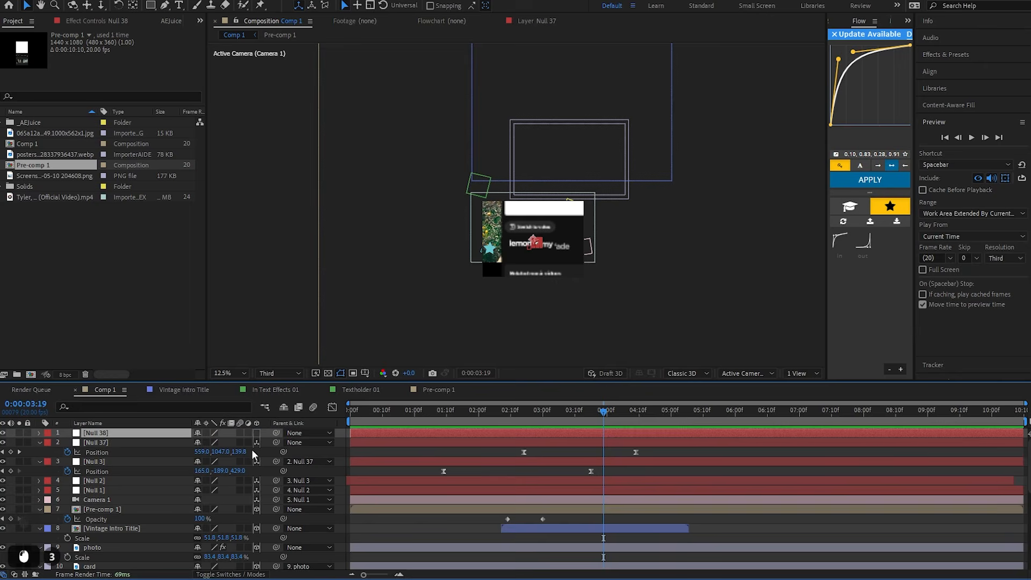
{"action": "left_click_drag", "start_coordinate": [276, 443], "coordinate": [135, 432]}
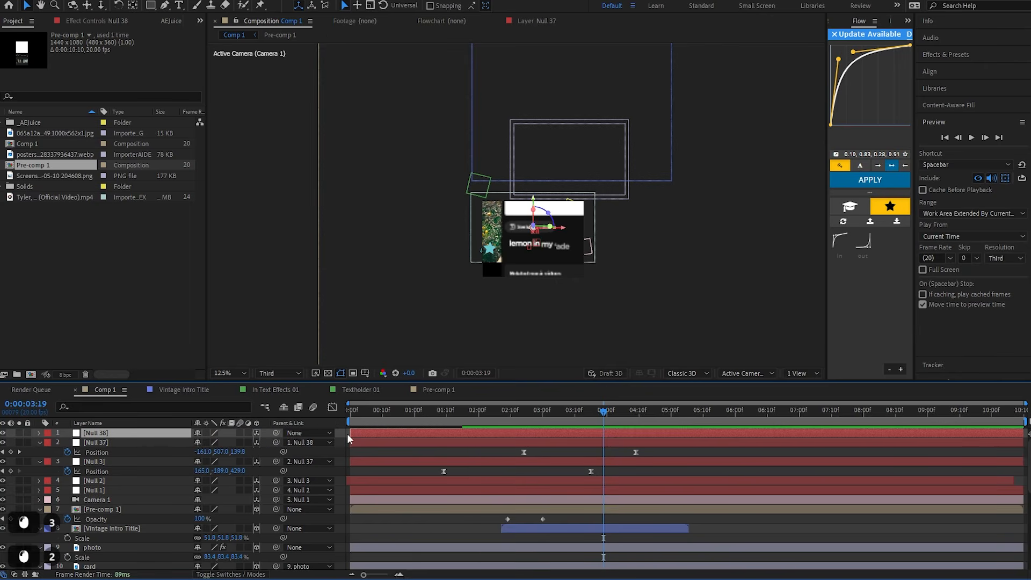
Keyframe Null 38's Position at 0:00:03:19, and change its Y and Z at 0:00:05:05 to move closer to the lyrics
{"action": "key", "text": "p"}
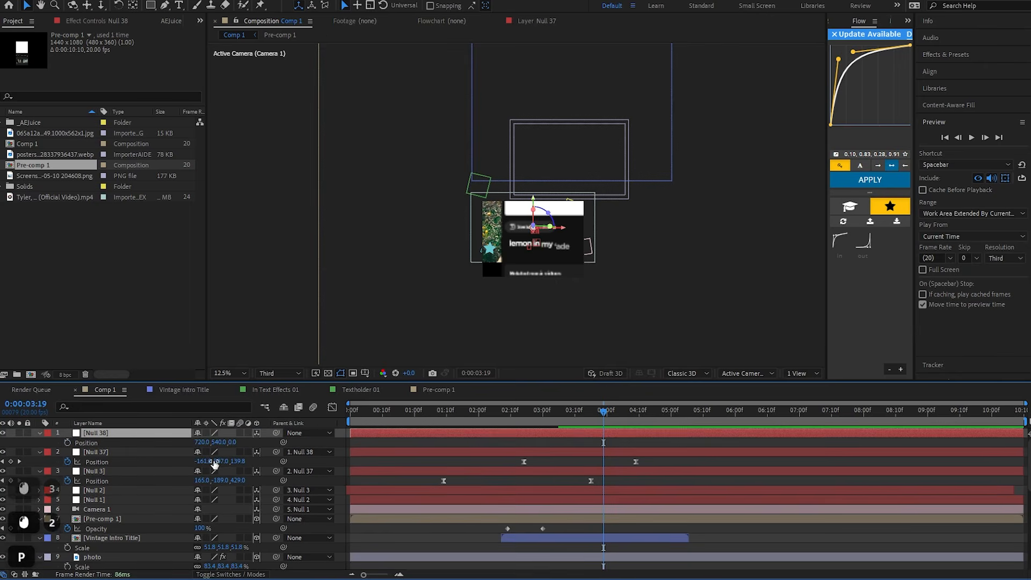
{"action": "left_click", "coordinate": [68, 443]}
{"action": "left_click_drag", "start_coordinate": [605, 414], "coordinate": [687, 417]}
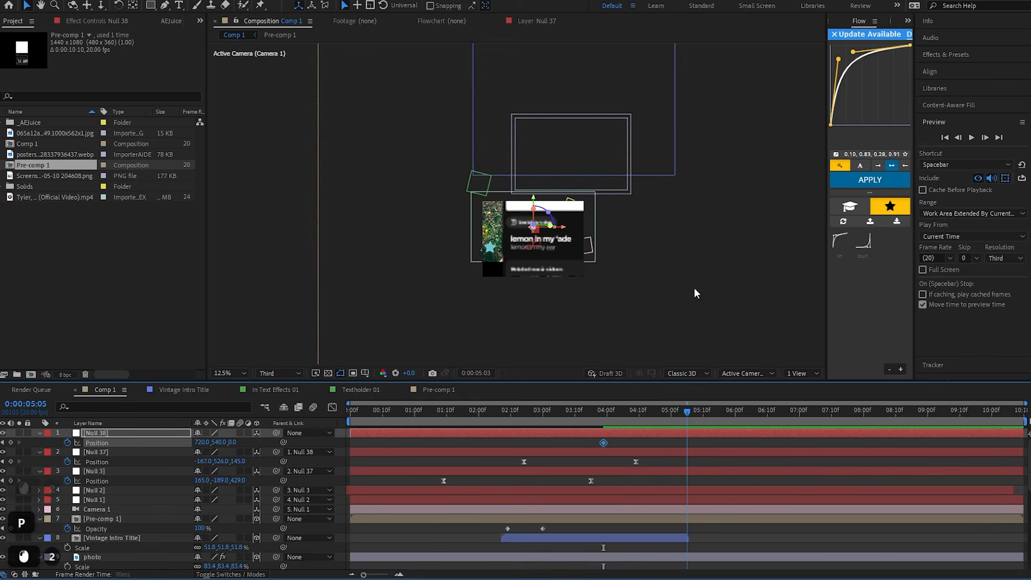
{"action": "scroll", "coordinate": [669, 251], "scroll_direction": "up", "scroll_amount": 2}
{"action": "scroll", "coordinate": [623, 243], "scroll_direction": "up", "scroll_amount": 2}
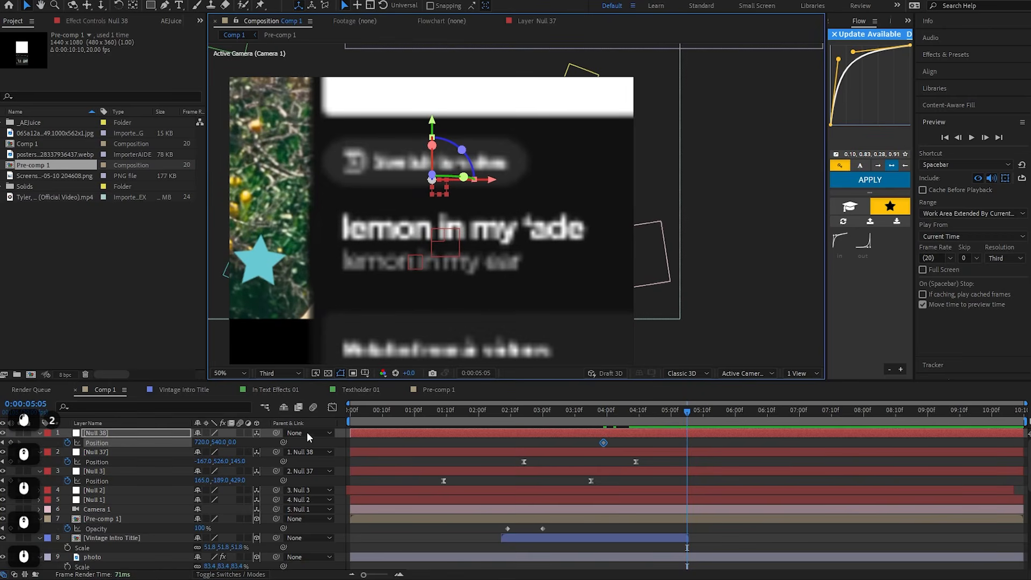
{"action": "left_click_drag", "start_coordinate": [232, 442], "coordinate": [204, 442]}
{"action": "scroll", "coordinate": [503, 253], "scroll_direction": "up", "scroll_amount": 1}
Spread Null 38's Position keyframes to about 0:00:03:13 and 0:00:05:09, and apply Easy Ease to both
{"action": "left_click_drag", "start_coordinate": [687, 442], "coordinate": [700, 443]}
{"action": "left_click_drag", "start_coordinate": [604, 443], "coordinate": [585, 442]}
{"action": "left_click_drag", "start_coordinate": [566, 439], "coordinate": [715, 447]}
{"action": "key", "text": "F9"}
Shape Null 38's Position speed curve into a sharp early peak with a long slowdown, checking the motion in previews
{"action": "left_click", "coordinate": [332, 407]}
{"action": "left_click", "coordinate": [585, 544]}
{"action": "left_click_drag", "start_coordinate": [602, 544], "coordinate": [650, 544]}
{"action": "left_click", "coordinate": [603, 416]}
{"action": "key", "text": "space"}
{"action": "key", "text": "space"}
{"action": "left_click", "coordinate": [614, 416]}
{"action": "key", "text": "space"}
{"action": "left_click", "coordinate": [630, 415]}
{"action": "left_click", "coordinate": [588, 418]}
{"action": "mouse_move", "coordinate": [626, 543]}
{"action": "left_mouse_down"}
{"action": "mouse_move", "coordinate": [612, 544]}
{"action": "mouse_move", "coordinate": [642, 543]}
{"action": "left_mouse_up"}
Preview the eased move from 0:00:03:11, and play Comp 1 from the start with the layer bars displayed
{"action": "key", "text": "space"}
{"action": "left_click", "coordinate": [575, 414]}
{"action": "key", "text": "space"}
{"action": "key", "text": "space"}
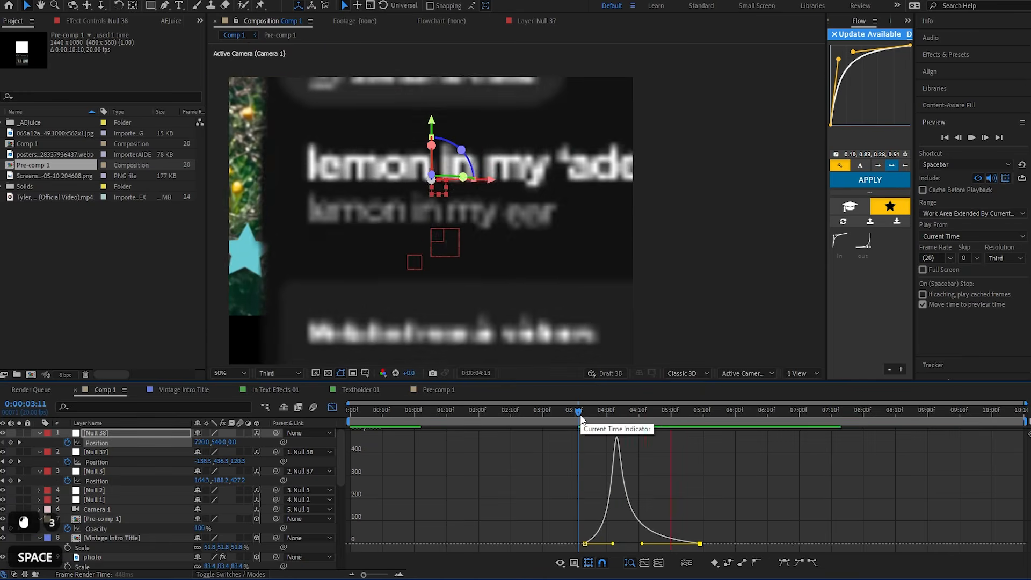
{"action": "left_click", "coordinate": [332, 407]}
{"action": "left_click_drag", "start_coordinate": [414, 417], "coordinate": [258, 376]}
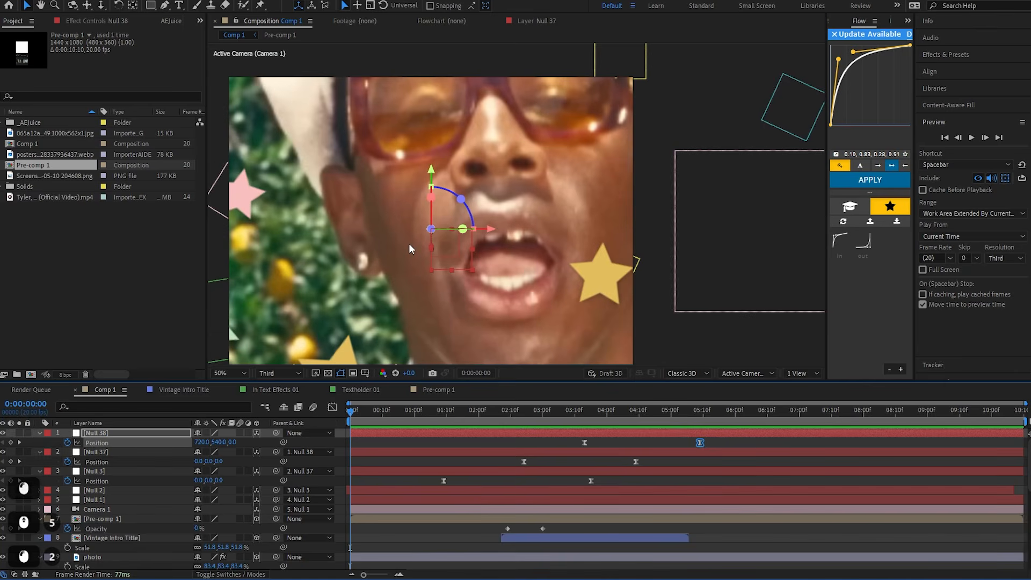
{"action": "key", "text": "space"}
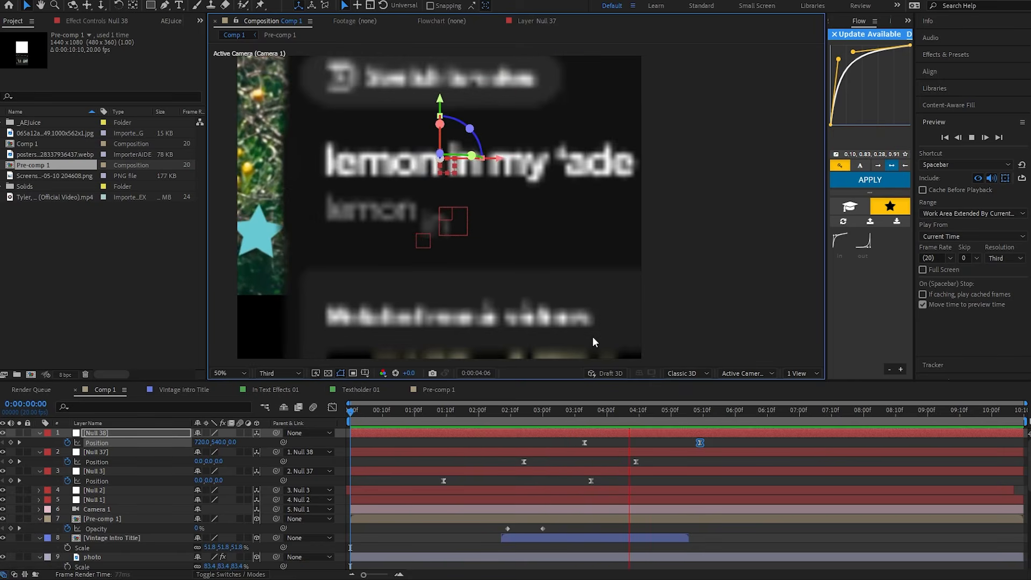
Set Comp 1's viewer resolution to Full, save the project, and inspect the frame around the lyrics at 0:00:04:05
{"action": "left_click", "coordinate": [341, 155]}
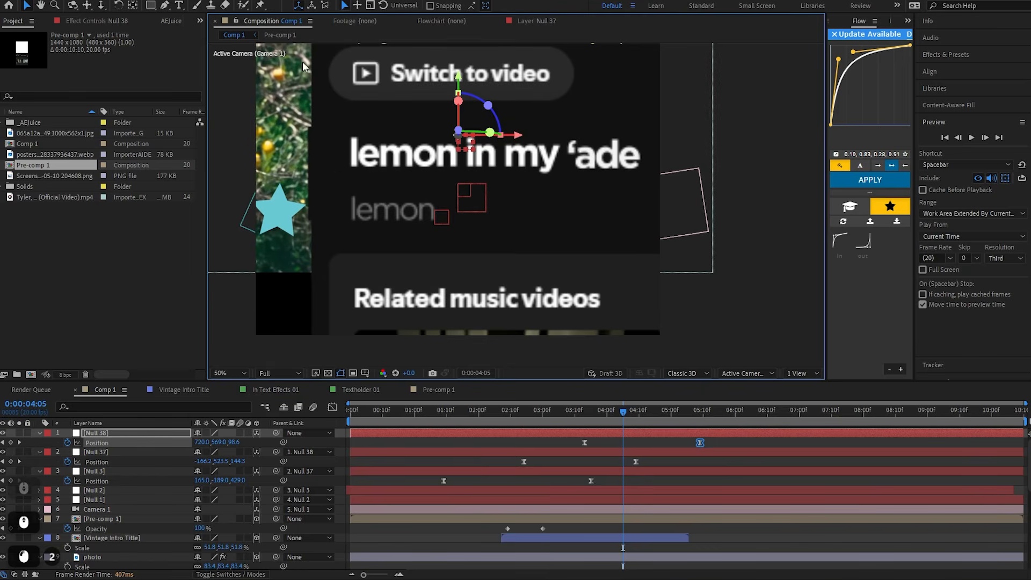
{"action": "key", "text": "ctrl+s"}
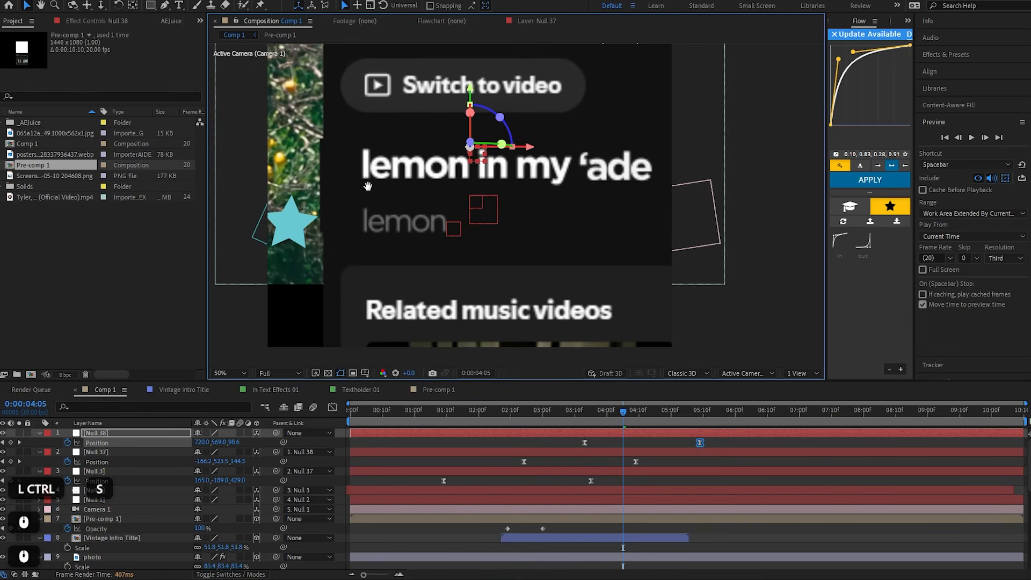
{"action": "left_click_drag", "start_coordinate": [344, 152], "coordinate": [373, 188]}
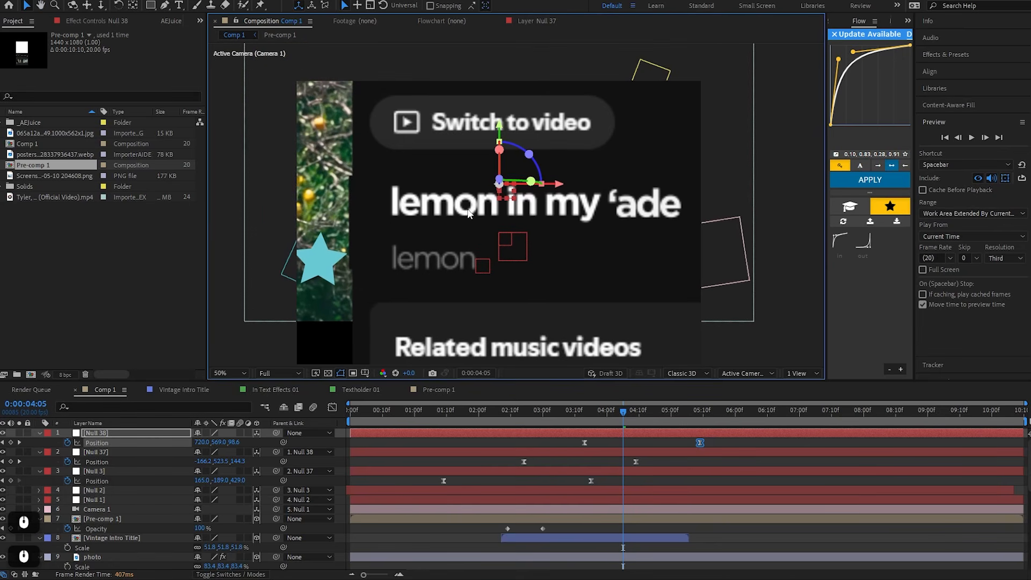
{"action": "scroll", "coordinate": [477, 233], "scroll_direction": "down", "scroll_amount": 1}
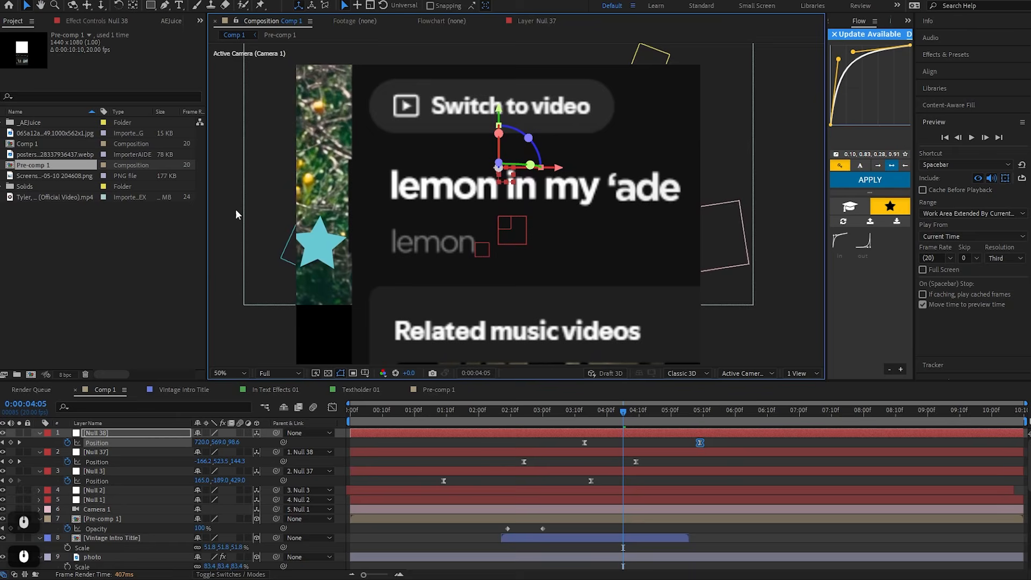
{"action": "left_click_drag", "start_coordinate": [454, 220], "coordinate": [417, 180]}
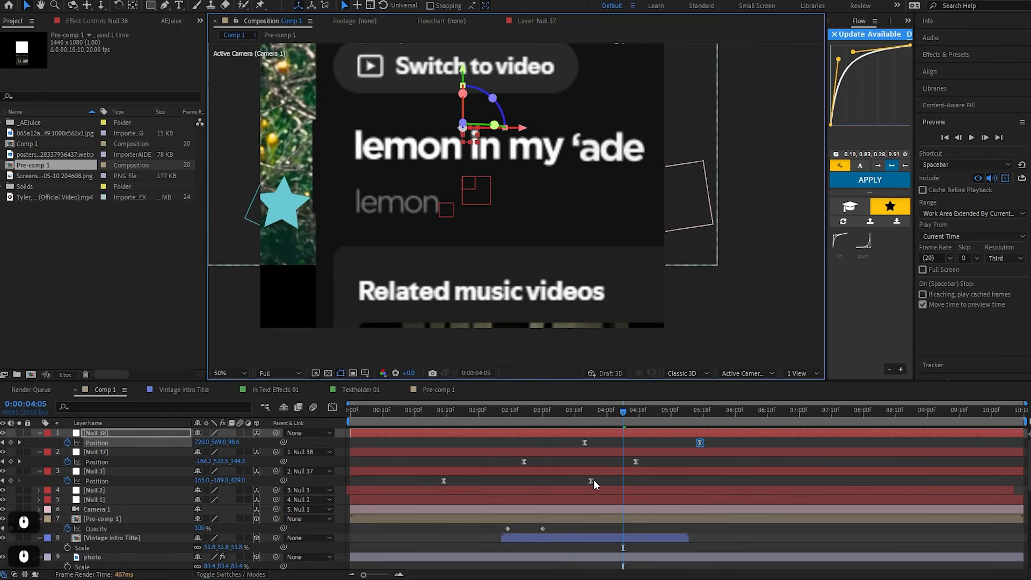
Add a 1440 x 1080 solid in Pre-comp 1, coloured from the player's dark background, and place it beneath all other layers
{"action": "double_click", "coordinate": [625, 520]}
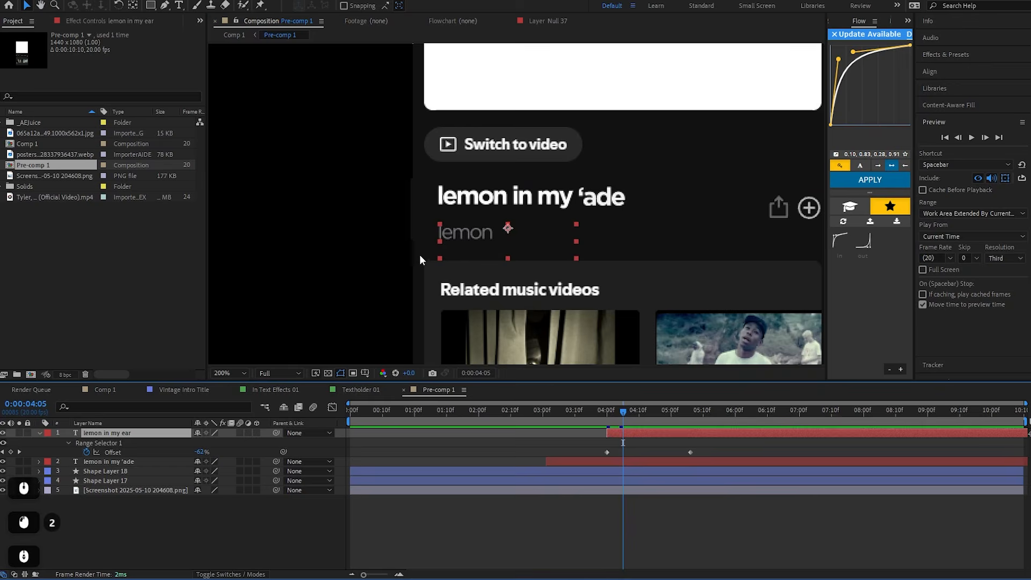
{"action": "scroll", "coordinate": [302, 163], "scroll_direction": "down", "scroll_amount": 4}
{"action": "right_click", "coordinate": [316, 165]}
{"action": "mouse_move", "coordinate": [352, 172]}
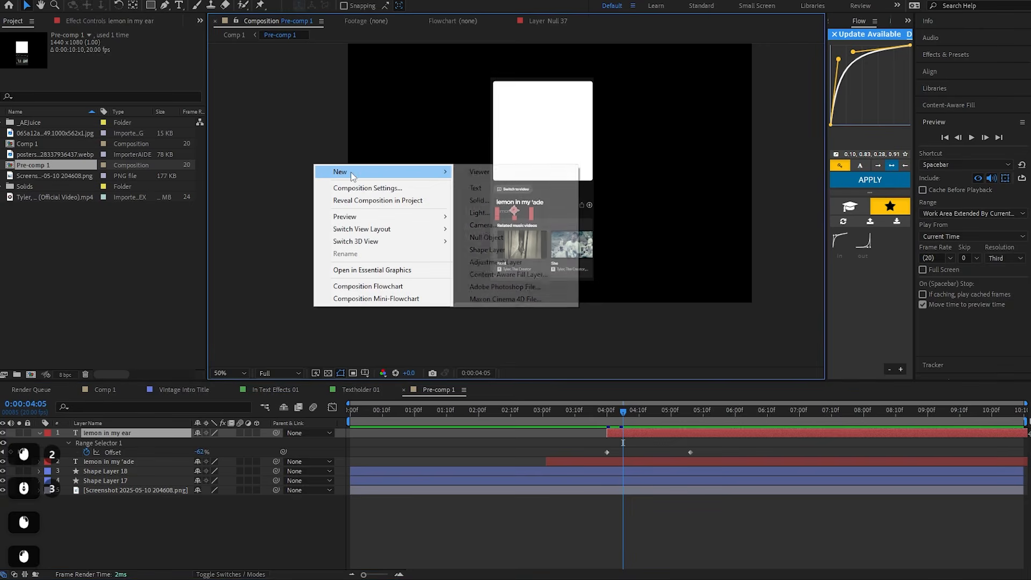
{"action": "left_click", "coordinate": [496, 201]}
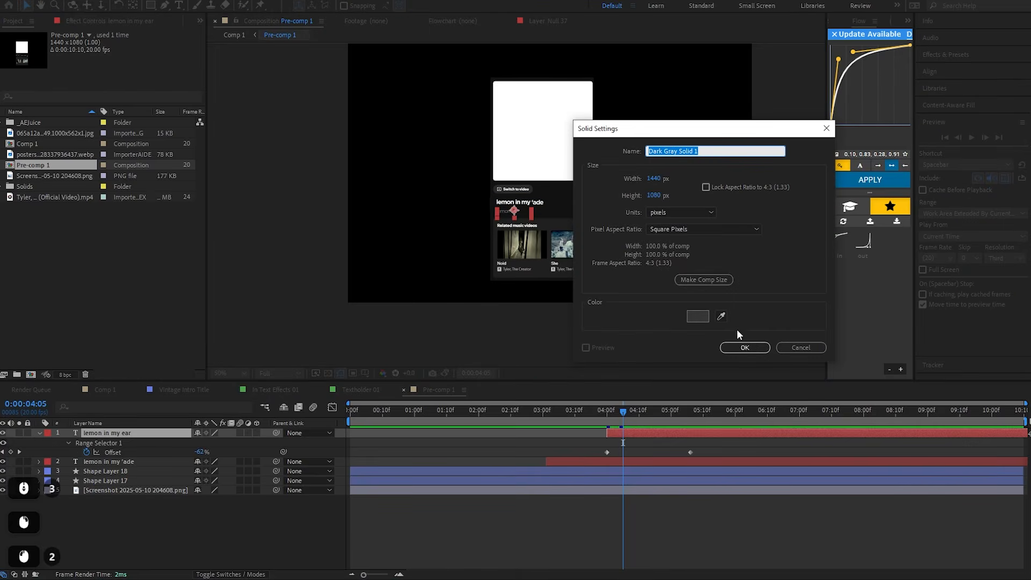
{"action": "left_click", "coordinate": [722, 318]}
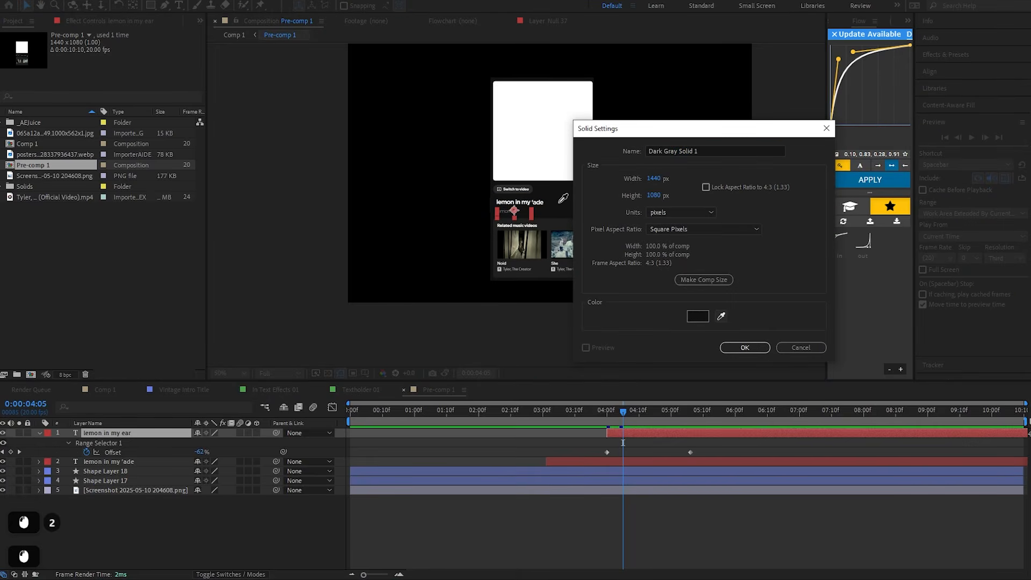
{"action": "left_click", "coordinate": [746, 347]}
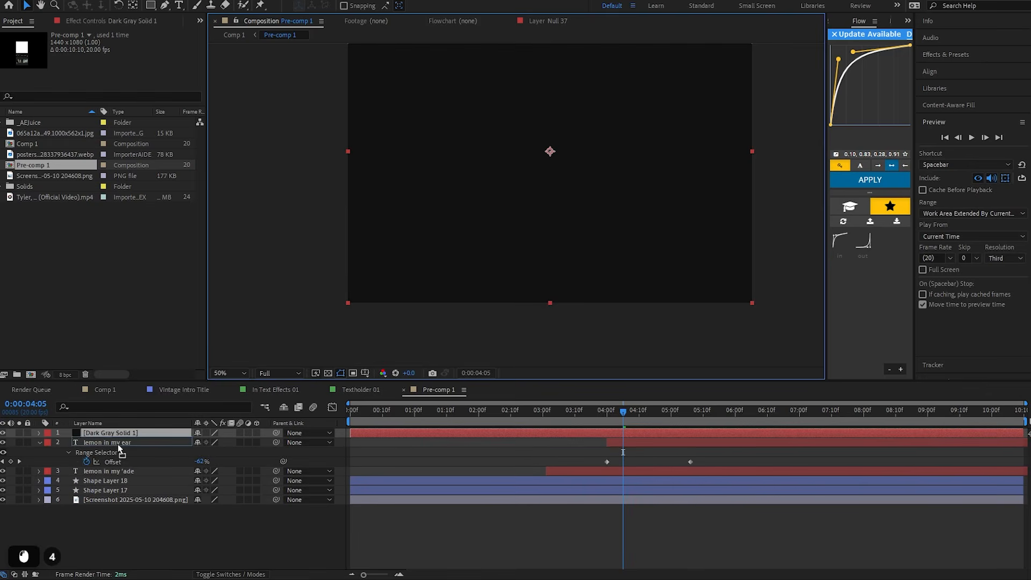
{"action": "left_click_drag", "start_coordinate": [118, 444], "coordinate": [132, 520]}
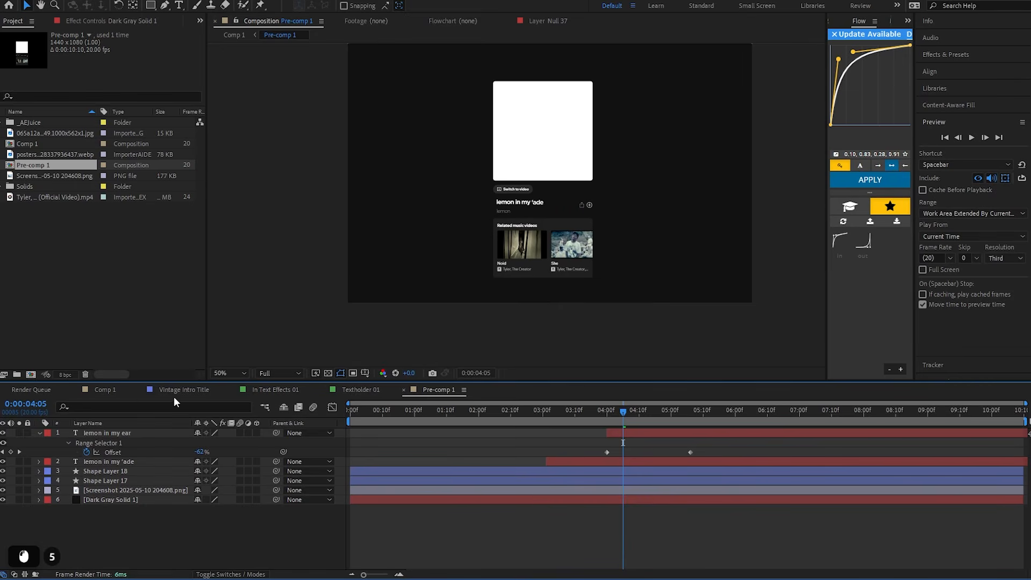
Return to Comp 1 and preview the lyric section with the new background from shortly after 0:00:02:00
{"action": "left_click", "coordinate": [107, 389]}
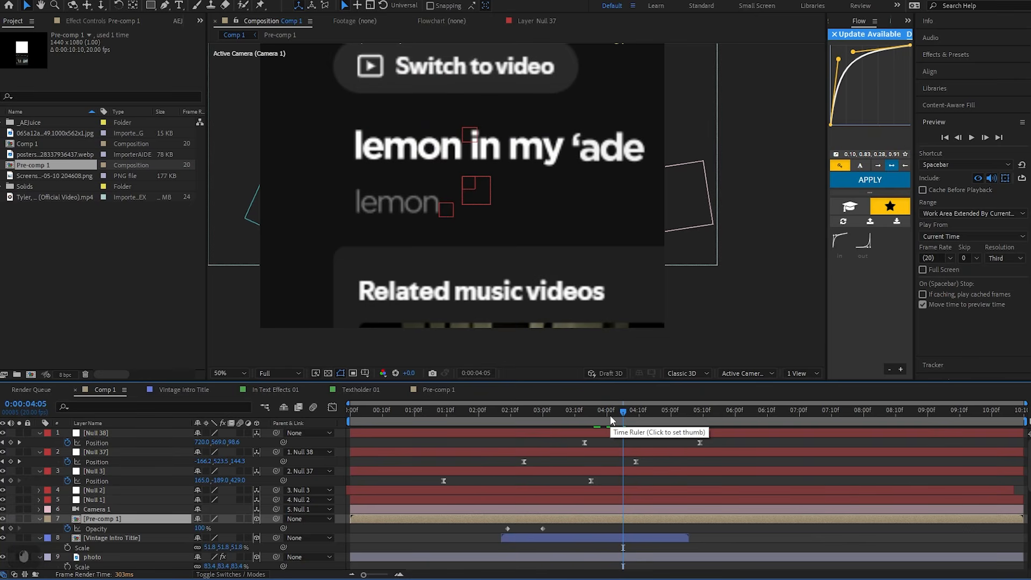
{"action": "left_click_drag", "start_coordinate": [611, 419], "coordinate": [491, 436]}
{"action": "key", "text": "space"}
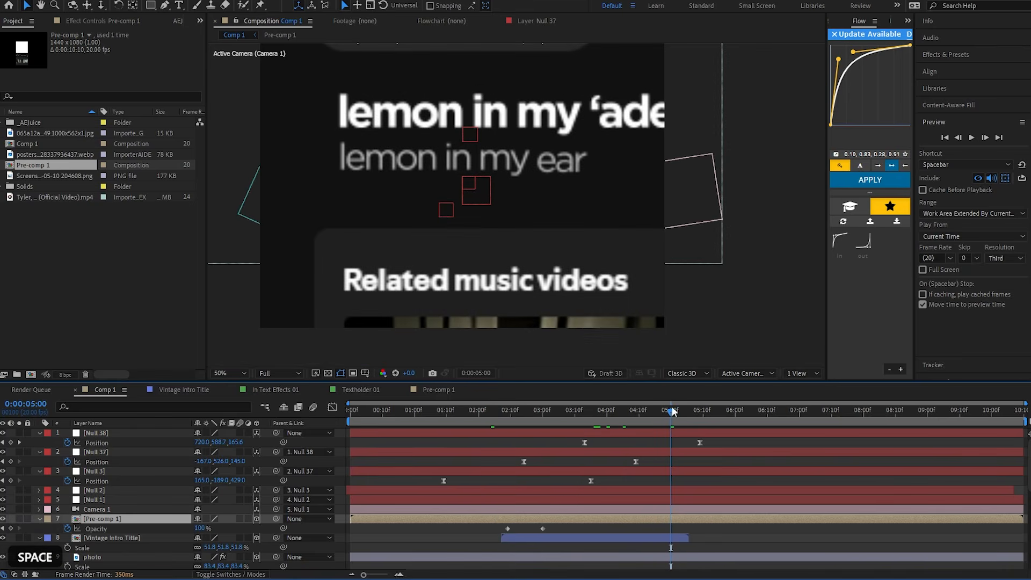
Cover the "Related music videos" heading in Pre-comp 1 with a rectangle filled in the card's sampled grey #1F1F1F
{"action": "scroll", "coordinate": [288, 310], "scroll_direction": "up", "scroll_amount": 2}
{"action": "left_click_drag", "start_coordinate": [453, 267], "coordinate": [427, 242]}
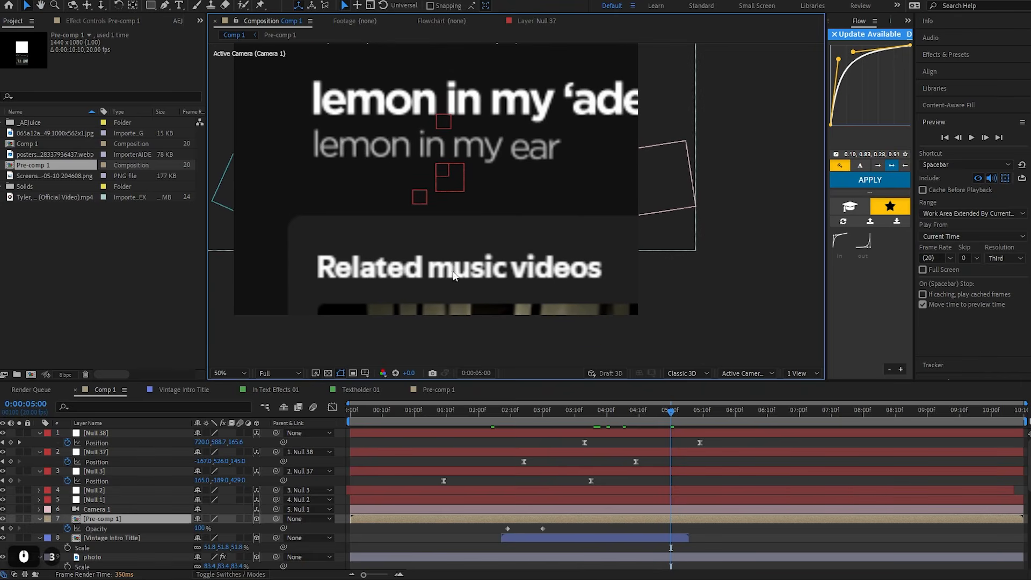
{"action": "double_click", "coordinate": [636, 522]}
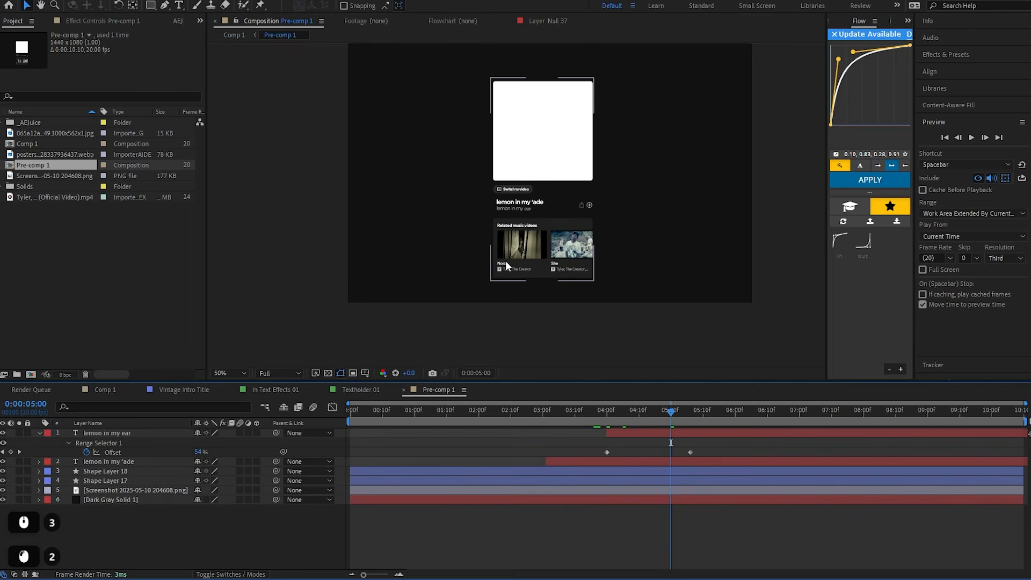
{"action": "scroll", "coordinate": [505, 260], "scroll_direction": "up", "scroll_amount": 6}
{"action": "left_click_drag", "start_coordinate": [405, 247], "coordinate": [421, 192]}
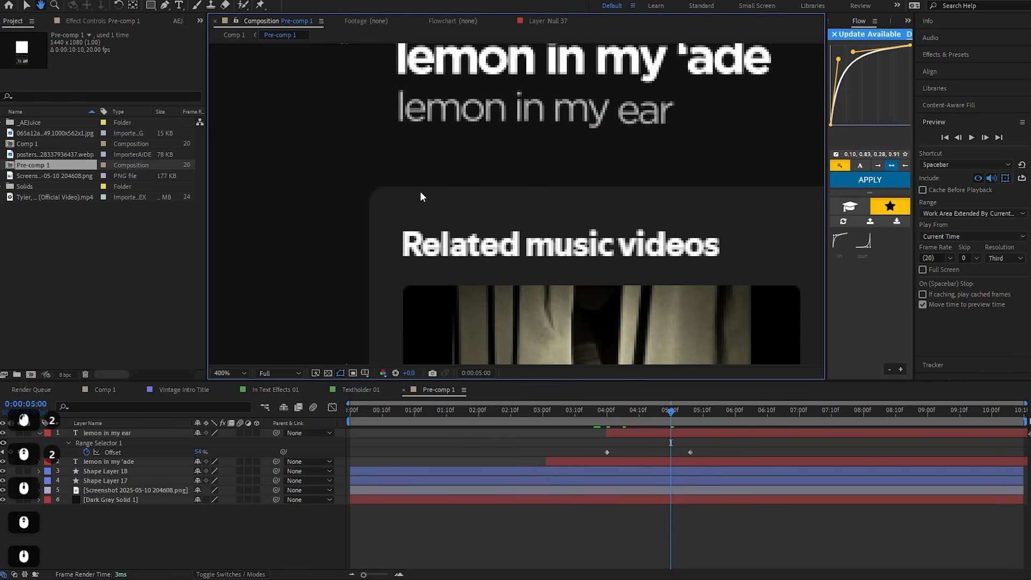
{"action": "left_click", "coordinate": [154, 7]}
{"action": "left_click_drag", "start_coordinate": [396, 221], "coordinate": [735, 265]}
{"action": "left_click", "coordinate": [350, 6]}
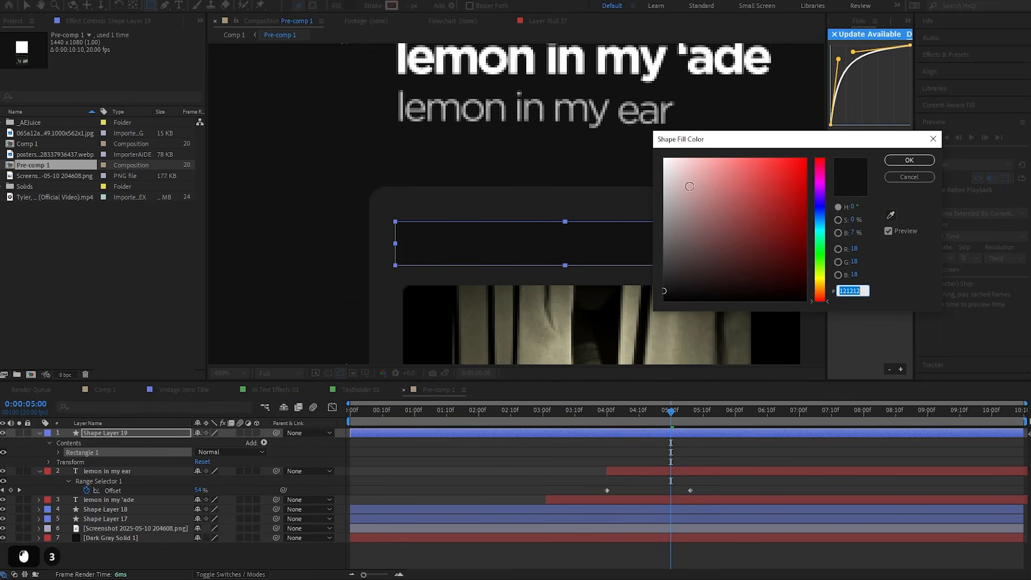
{"action": "left_click", "coordinate": [893, 215]}
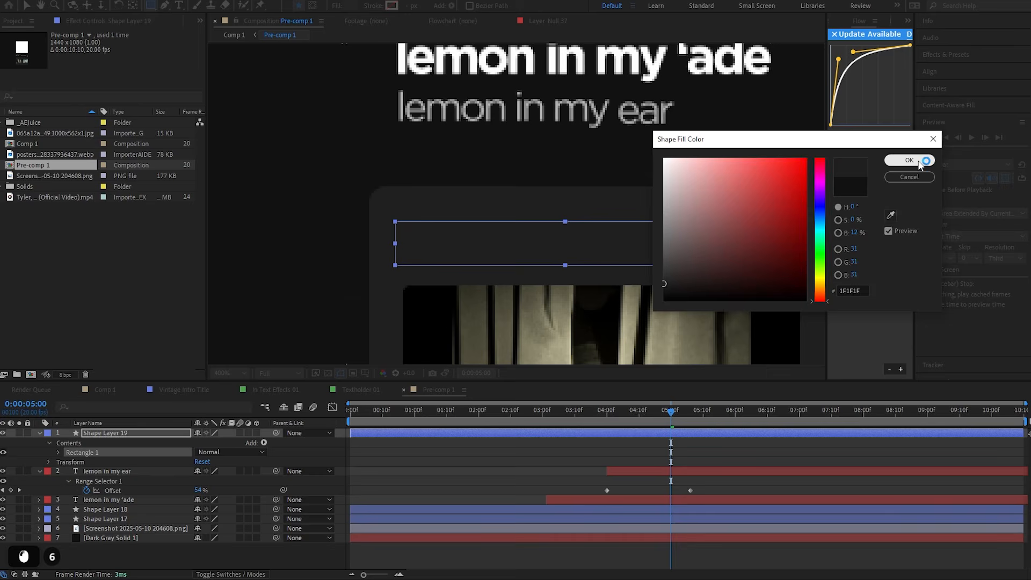
Return to Comp 1, preview the lyrics from shortly after 0:00:04:00, and inspect the covered heading area at 0:00:05:02
{"action": "left_click", "coordinate": [108, 392]}
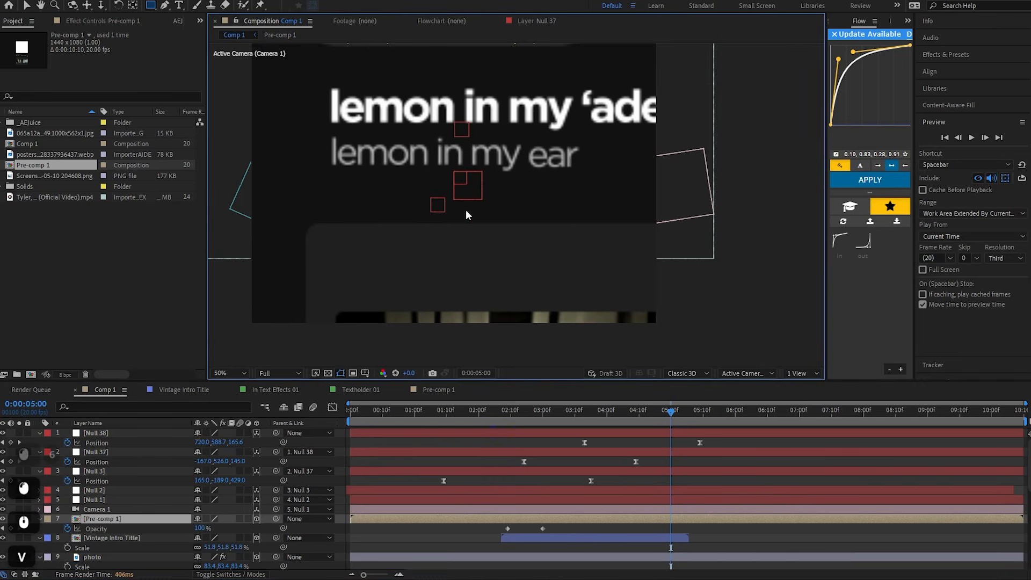
{"action": "key", "text": "v"}
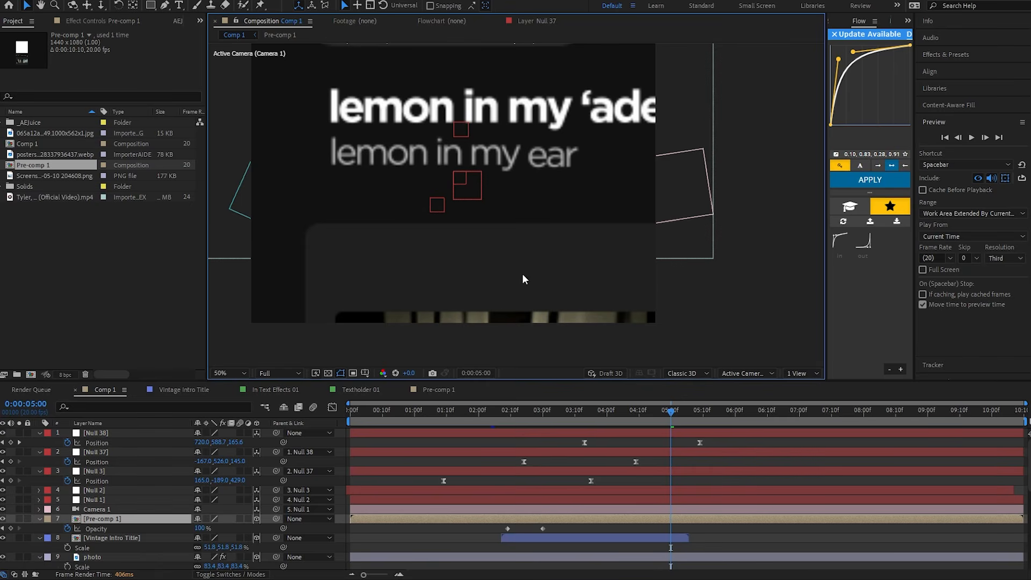
{"action": "scroll", "coordinate": [514, 241], "scroll_direction": "down", "scroll_amount": 1}
{"action": "middle_click", "coordinate": [515, 242]}
{"action": "scroll", "coordinate": [516, 240], "scroll_direction": "up", "scroll_amount": 1}
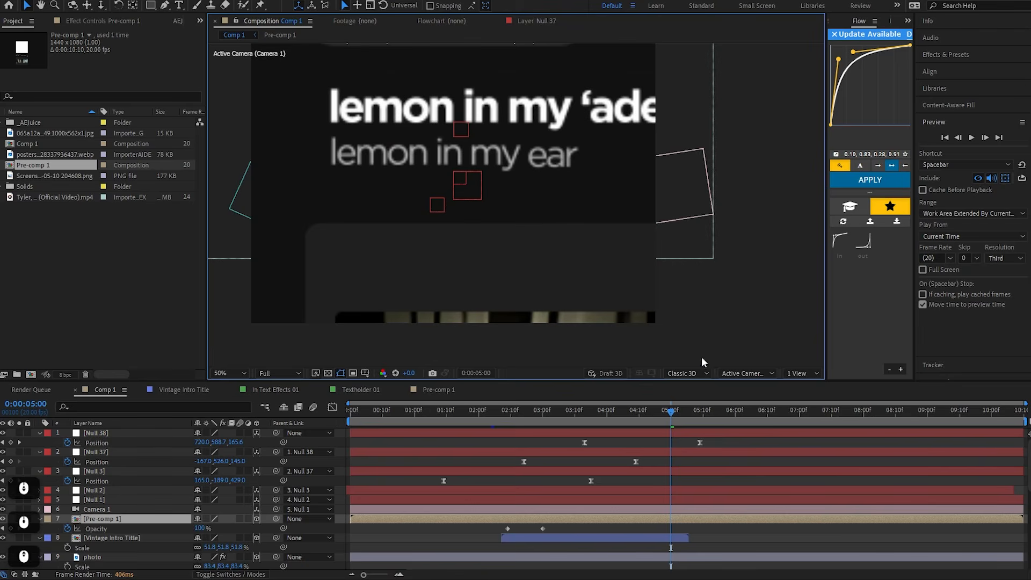
{"action": "left_click_drag", "start_coordinate": [679, 415], "coordinate": [621, 421]}
{"action": "key", "text": "space"}
{"action": "left_click", "coordinate": [454, 166]}
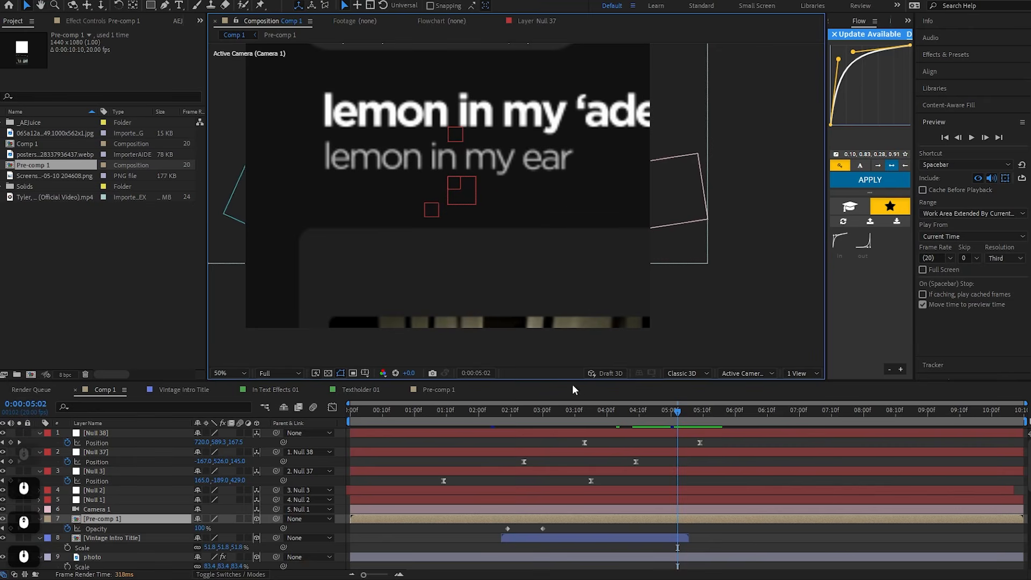
{"action": "scroll", "coordinate": [473, 198], "scroll_direction": "up", "scroll_amount": 1}
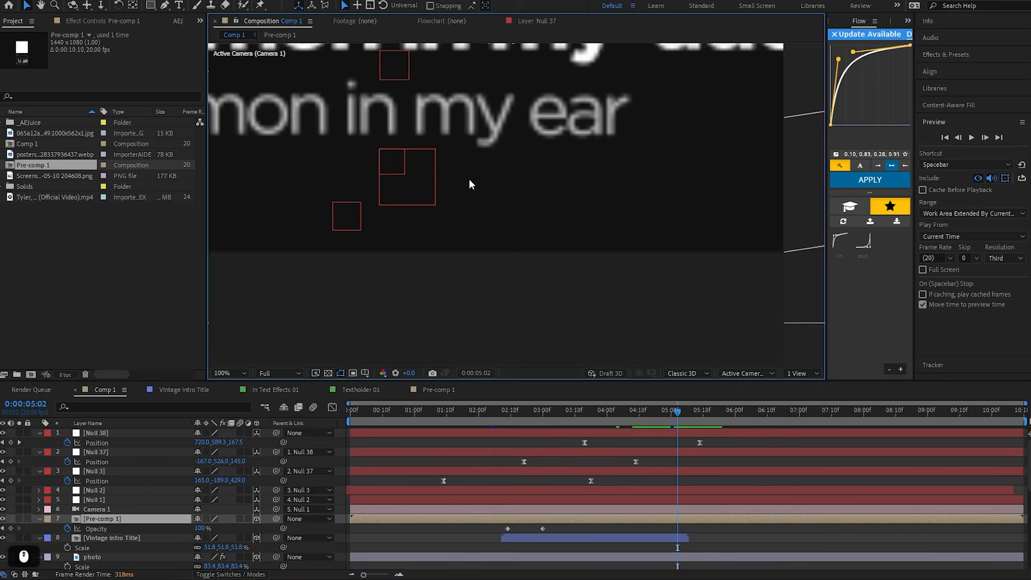
{"action": "scroll", "coordinate": [469, 180], "scroll_direction": "down", "scroll_amount": 1}
{"action": "left_click_drag", "start_coordinate": [506, 227], "coordinate": [526, 220]}
Inspect the whole related-videos card in Pre-comp 1 with the rectangle deselected, and return to Comp 1
{"action": "double_click", "coordinate": [648, 521]}
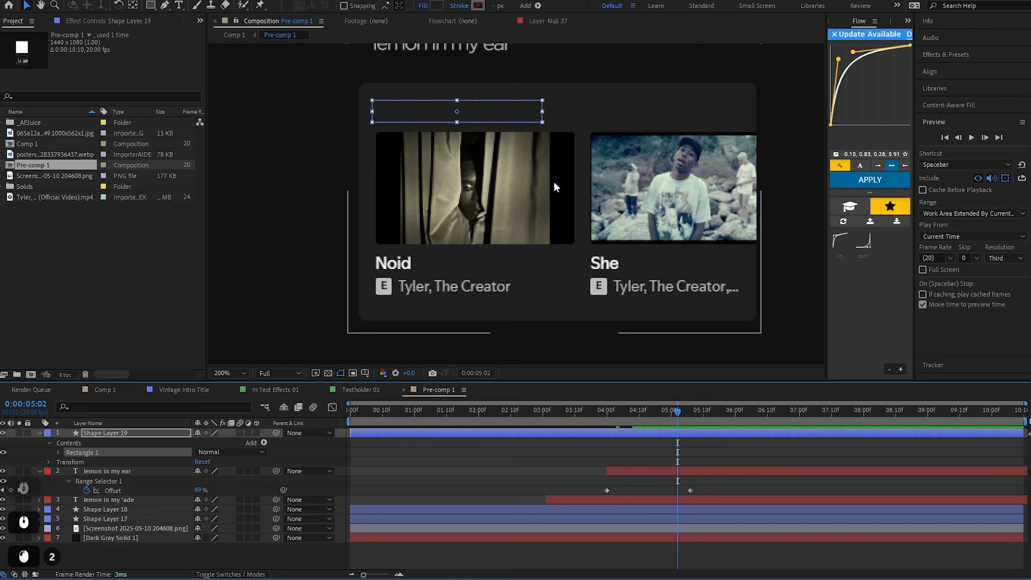
{"action": "left_click", "coordinate": [308, 240]}
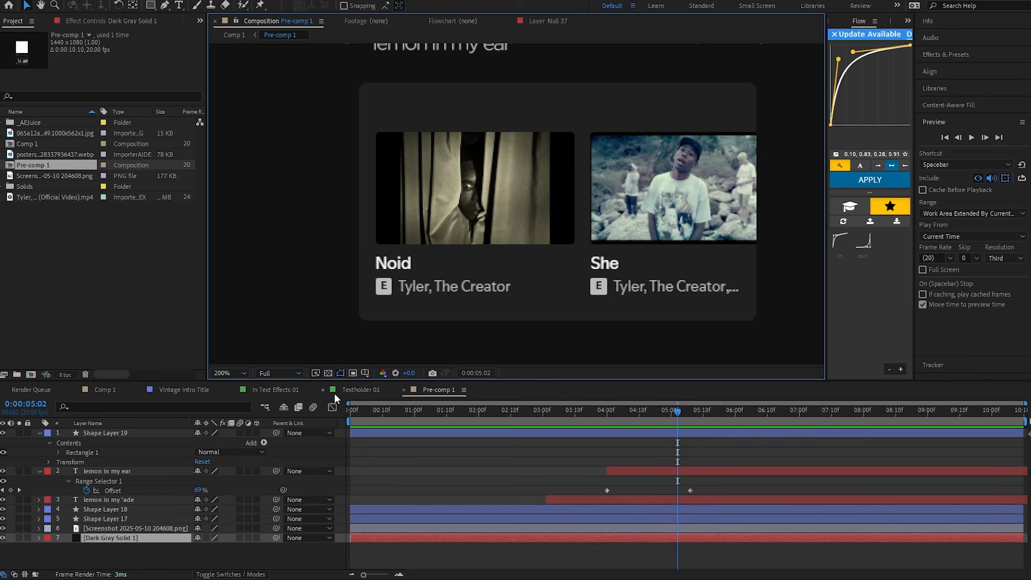
{"action": "left_click", "coordinate": [103, 390]}
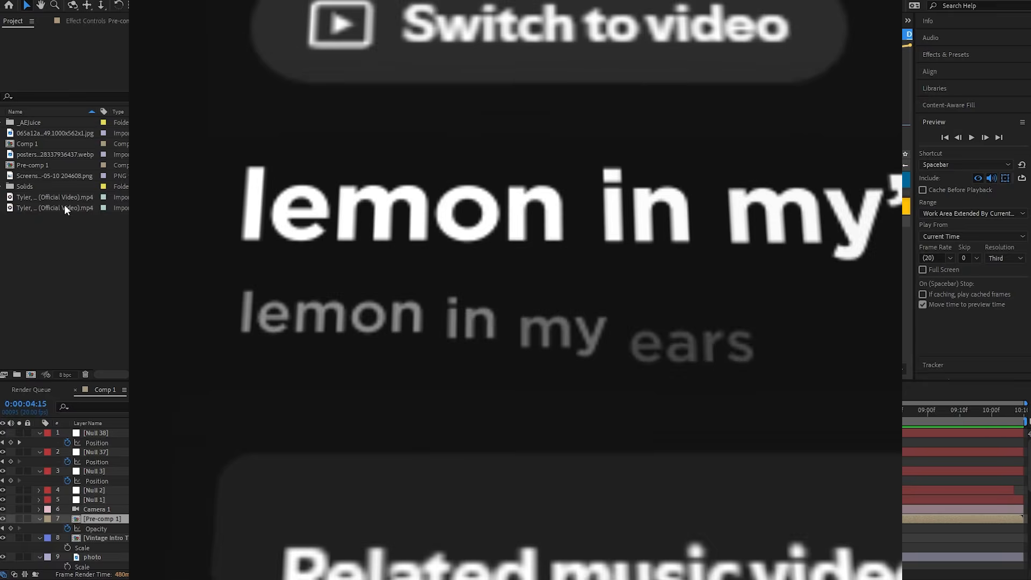
Overlay the LEMONHEAD video's 0:00:16:13 to 0:00:17:09 range on top of Comp 1 and start it just before 0:00:05:00
{"action": "double_click", "coordinate": [64, 208]}
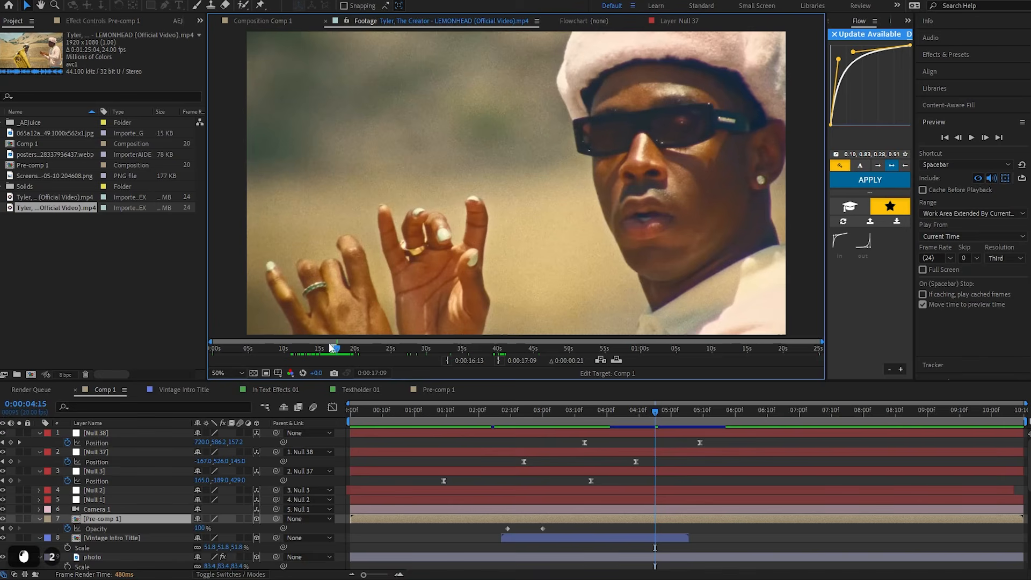
{"action": "left_click_drag", "start_coordinate": [333, 350], "coordinate": [332, 350]}
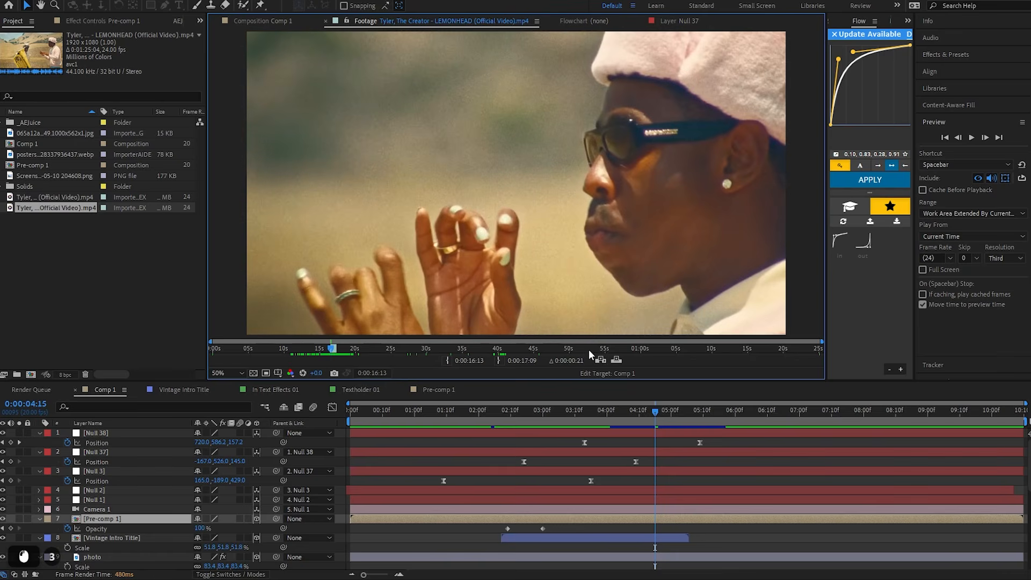
{"action": "left_click", "coordinate": [615, 361]}
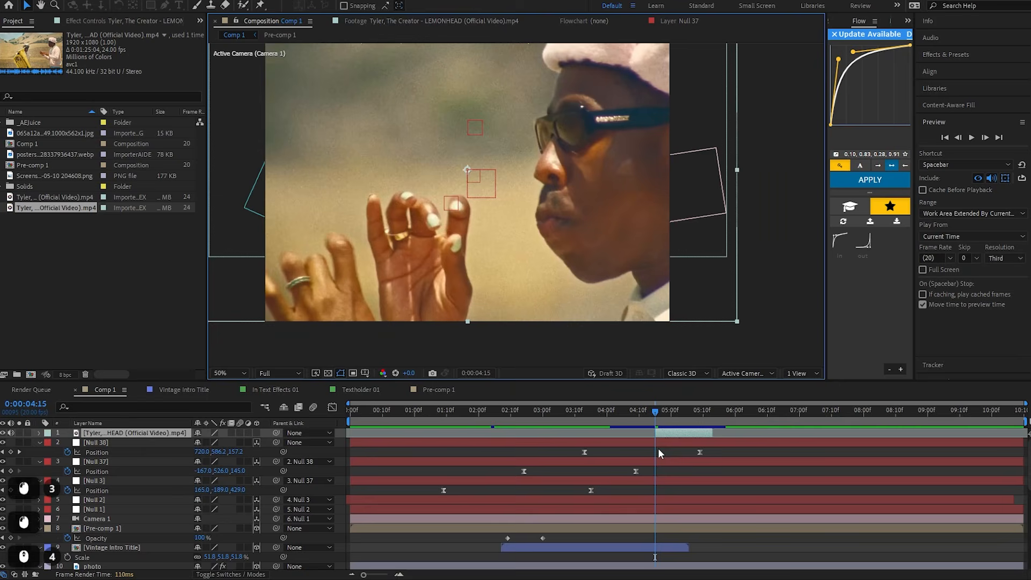
{"action": "left_click_drag", "start_coordinate": [660, 424], "coordinate": [614, 417]}
{"action": "key", "text": "space"}
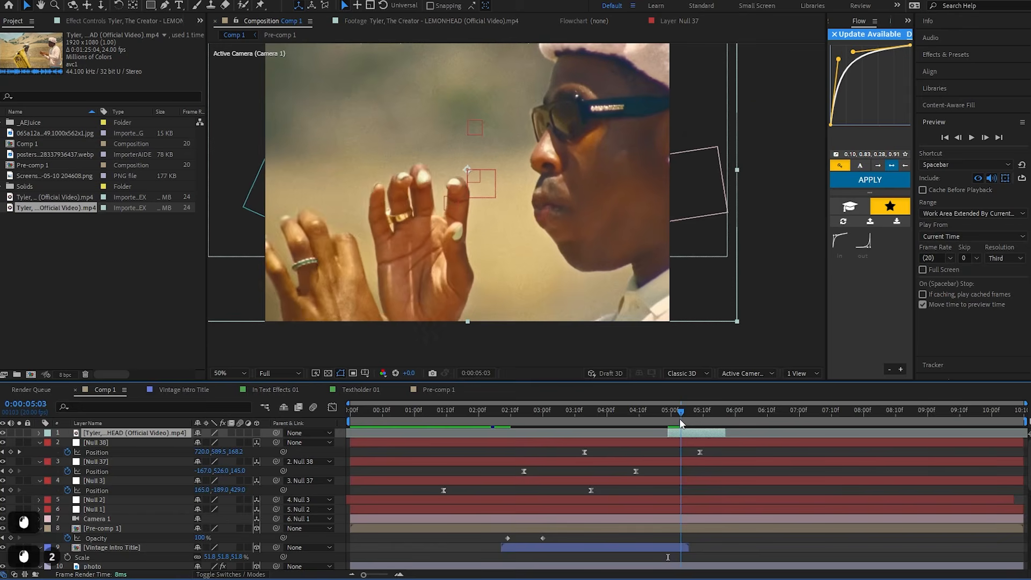
Duplicate the LEMONHEAD clip layer and apply Freeze Frame to the upper copy at 0:00:05:02
{"action": "left_click_drag", "start_coordinate": [679, 418], "coordinate": [676, 420]}
{"action": "left_click", "coordinate": [676, 432]}
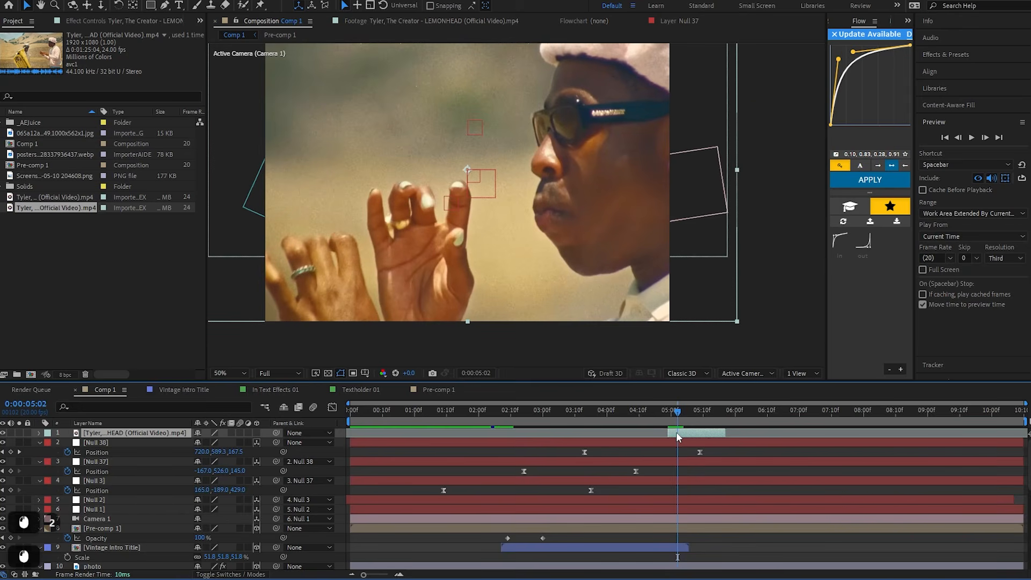
{"action": "key", "text": "ctrl+d"}
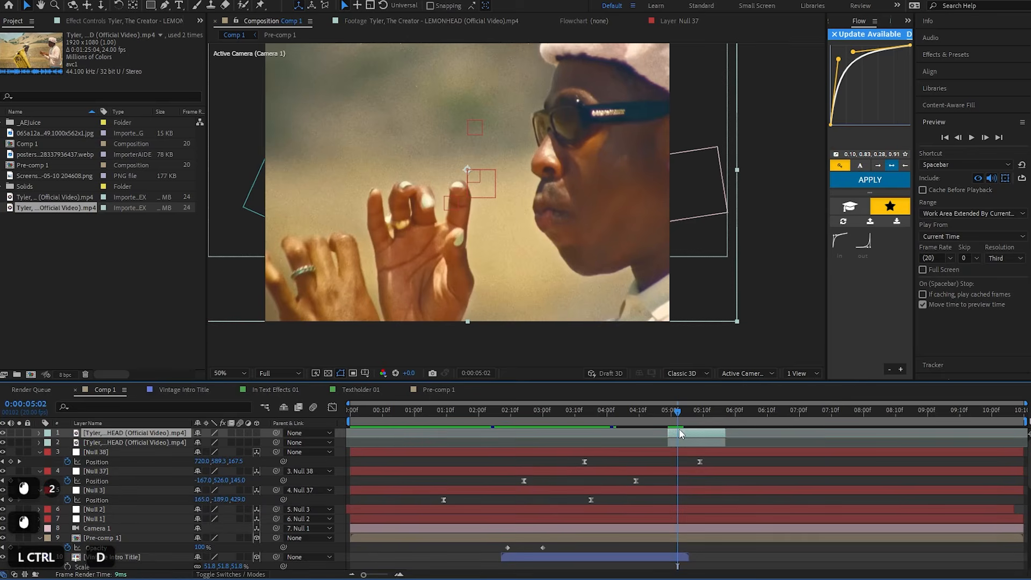
{"action": "left_click", "coordinate": [685, 433]}
{"action": "right_click", "coordinate": [682, 432]}
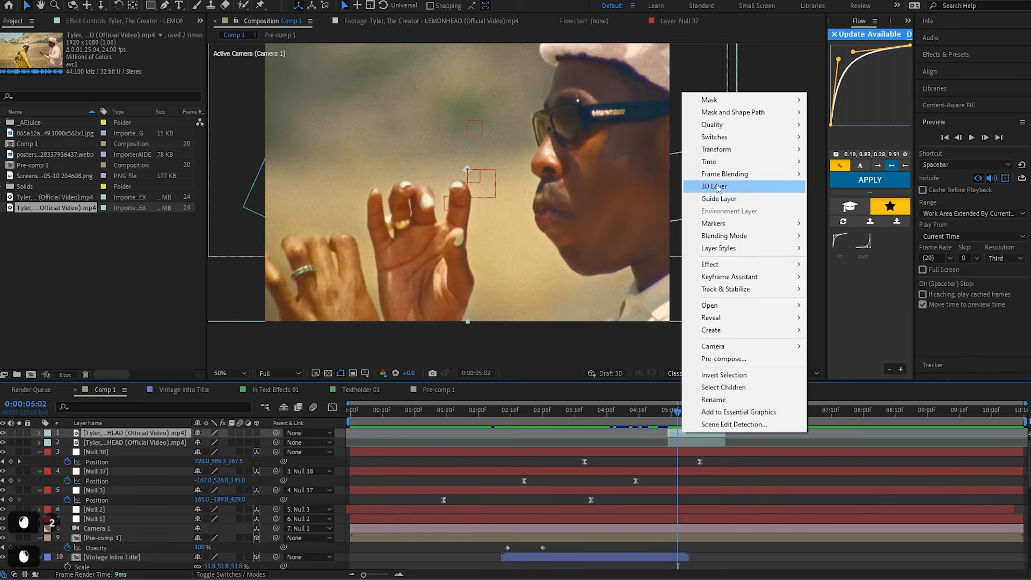
{"action": "mouse_move", "coordinate": [729, 164]}
{"action": "left_click", "coordinate": [844, 199]}
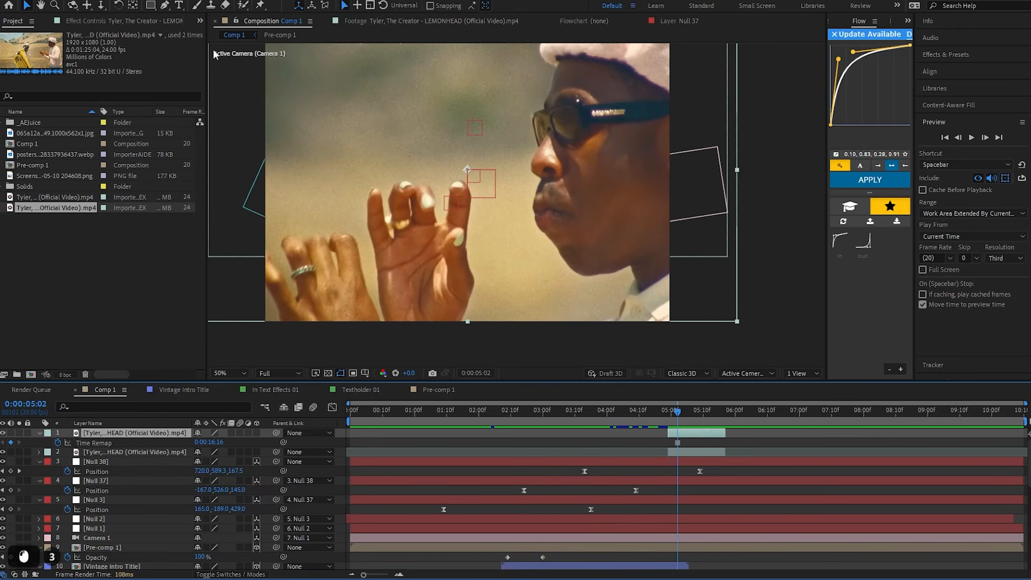
Start a Pen mask on the frozen copy, tracing the man's profile from the hat down past the lips
{"action": "scroll", "coordinate": [518, 88], "scroll_direction": "down", "scroll_amount": 2}
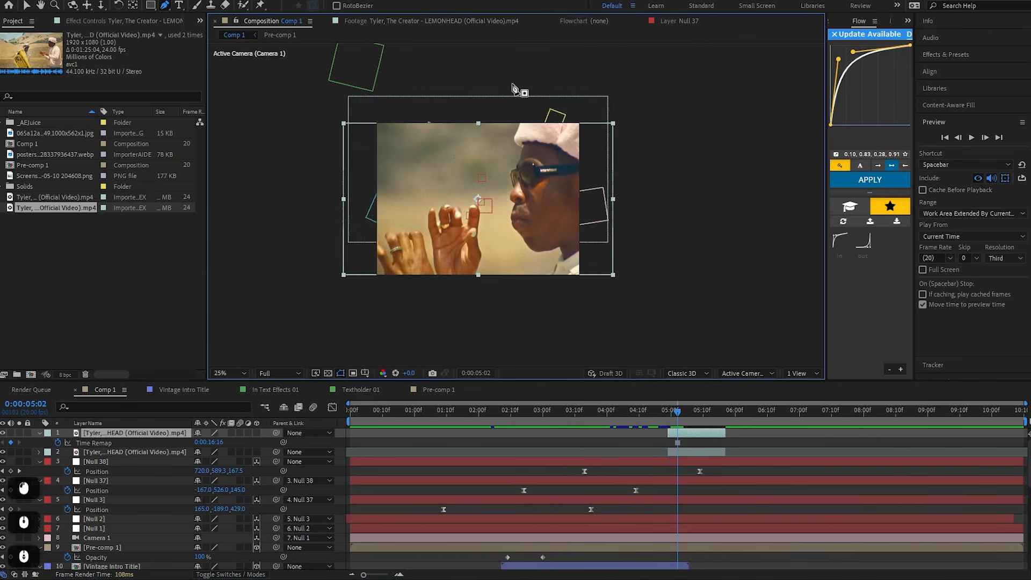
{"action": "scroll", "coordinate": [510, 124], "scroll_direction": "up", "scroll_amount": 2}
{"action": "key", "text": "g"}
{"action": "left_click", "coordinate": [506, 101]}
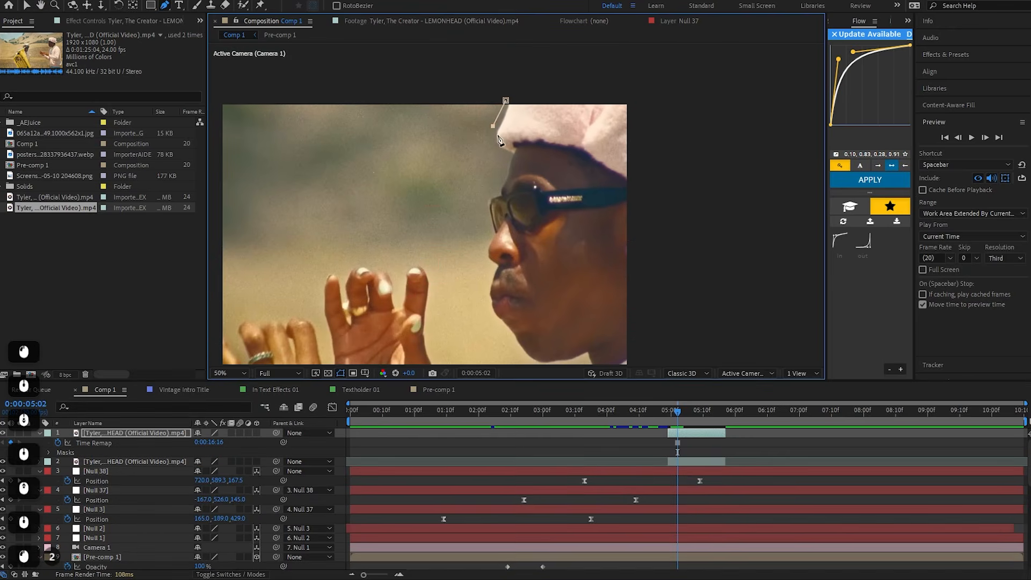
{"action": "left_click", "coordinate": [498, 184]}
{"action": "left_click", "coordinate": [490, 199]}
{"action": "left_click", "coordinate": [491, 222]}
{"action": "left_click", "coordinate": [489, 240]}
{"action": "left_click", "coordinate": [483, 258]}
{"action": "left_click", "coordinate": [489, 273]}
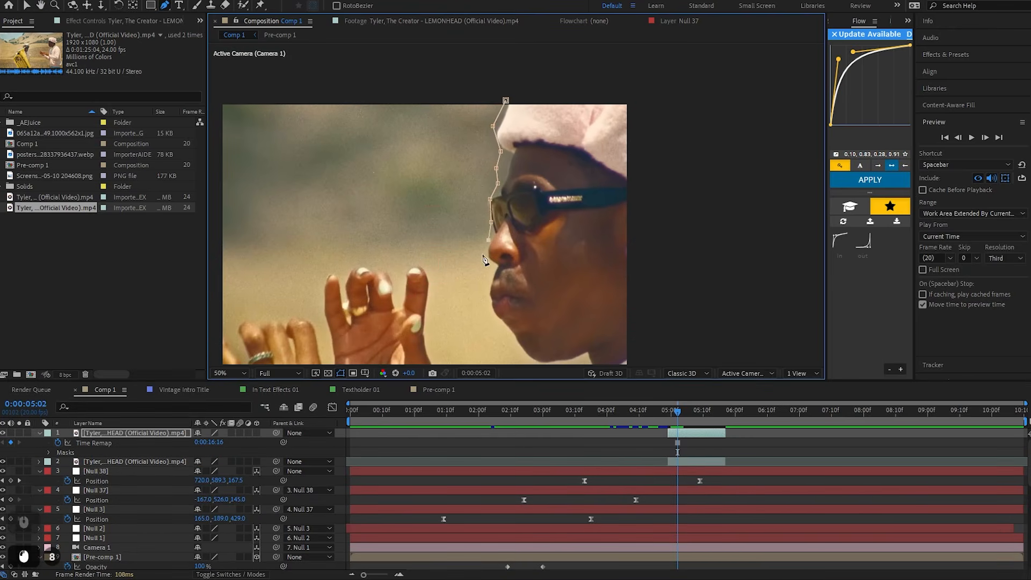
{"action": "left_click", "coordinate": [488, 299]}
{"action": "left_click_drag", "start_coordinate": [495, 325], "coordinate": [467, 258]}
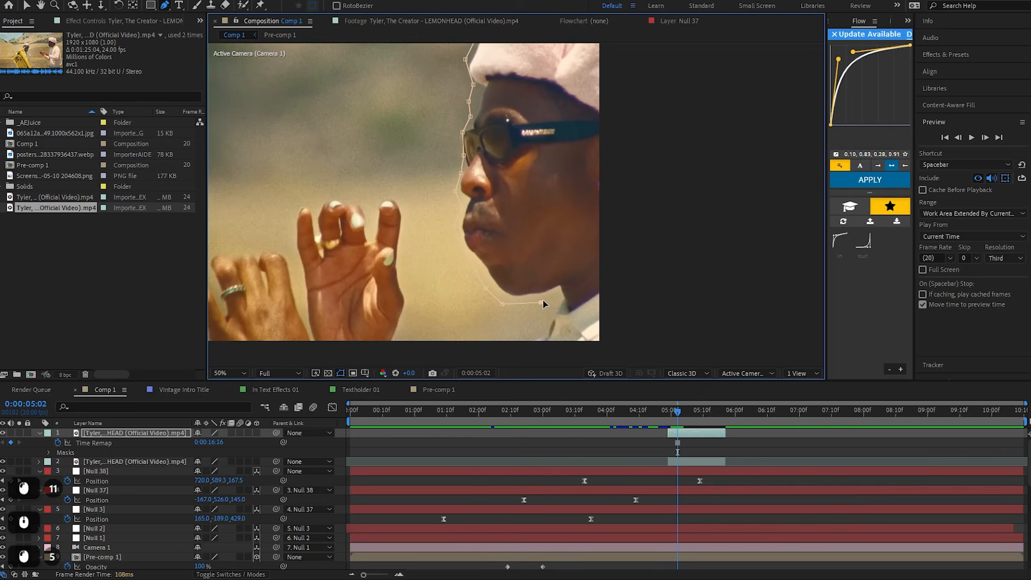
Continue the mask under the chin and along the collar, loop it outside the frame behind the head, and close it at the hat
{"action": "left_click_drag", "start_coordinate": [555, 301], "coordinate": [540, 257]}
{"action": "left_click", "coordinate": [543, 261]}
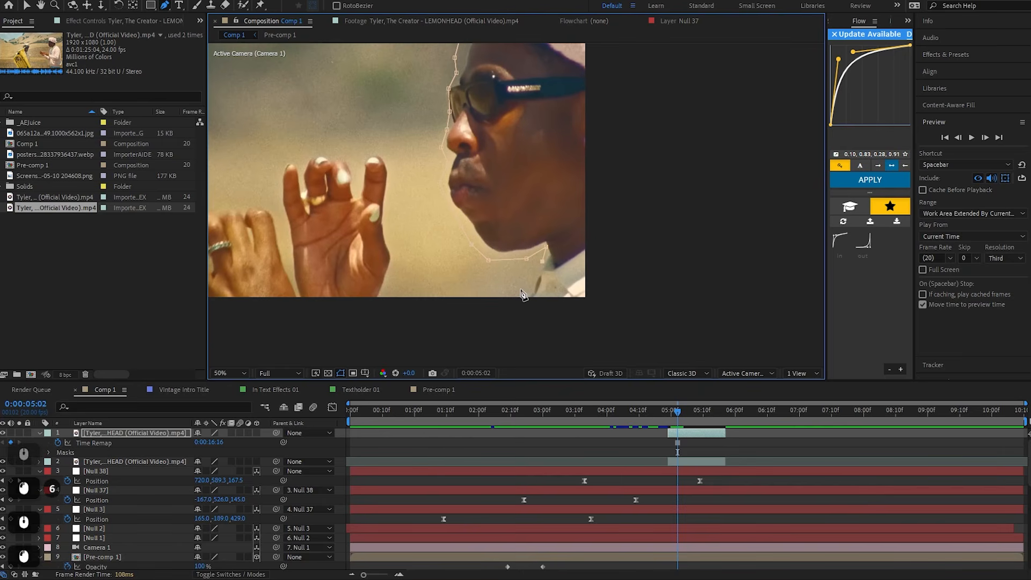
{"action": "left_click_drag", "start_coordinate": [639, 310], "coordinate": [638, 270]}
{"action": "left_click_drag", "start_coordinate": [649, 167], "coordinate": [638, 234]}
{"action": "left_click", "coordinate": [635, 129]}
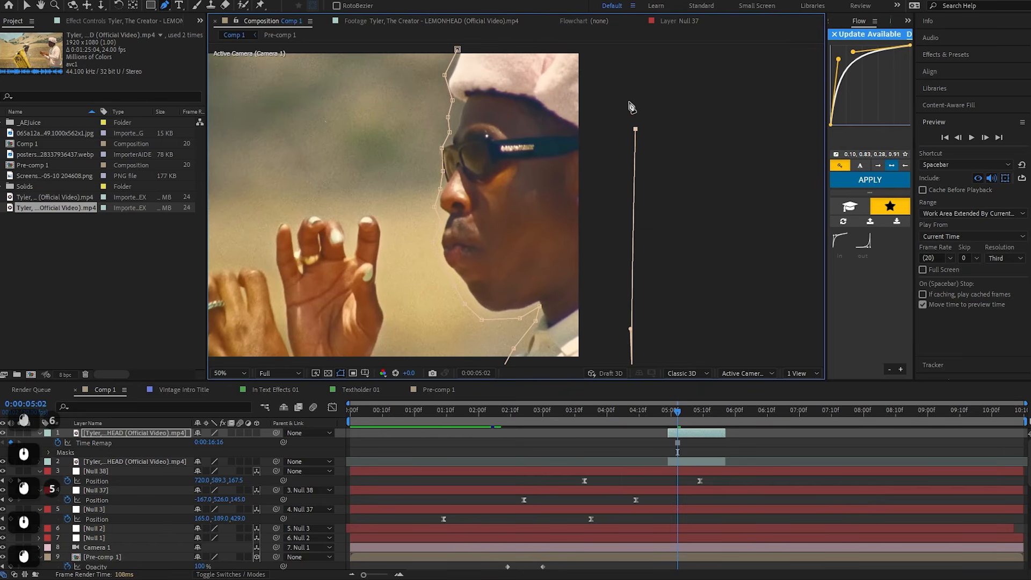
{"action": "scroll", "coordinate": [621, 90], "scroll_direction": "down", "scroll_amount": 1}
{"action": "left_click", "coordinate": [622, 64]}
{"action": "left_click_drag", "start_coordinate": [621, 85], "coordinate": [632, 142]}
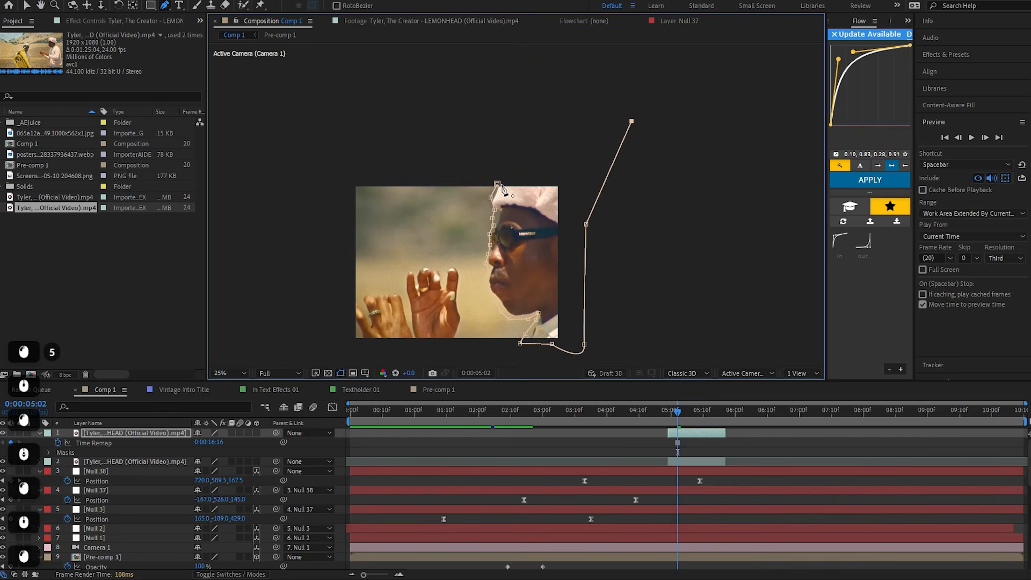
{"action": "scroll", "coordinate": [492, 344], "scroll_direction": "up", "scroll_amount": 2}
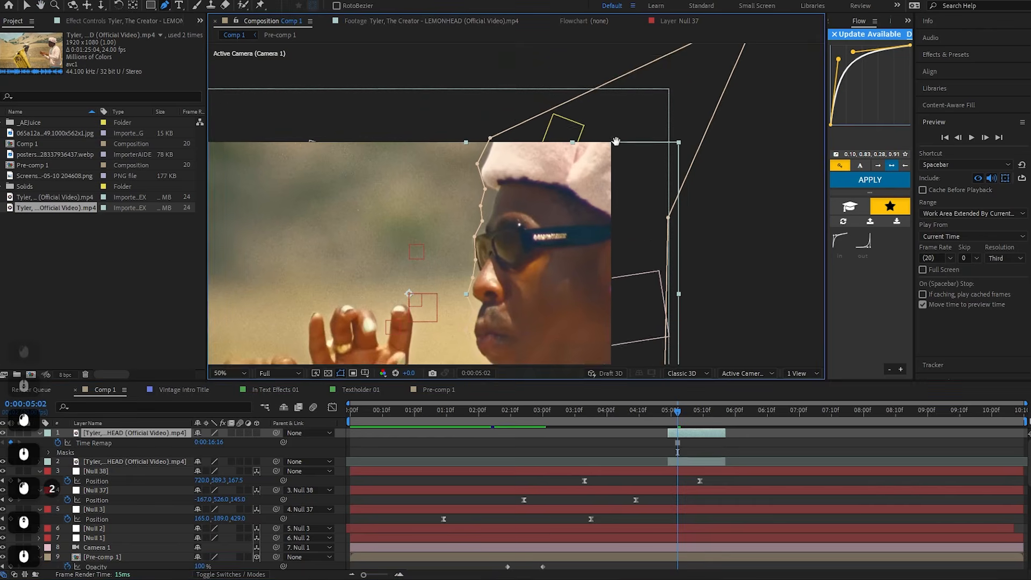
Apply the Fill effect to the masked frozen layer and set its color to white, FFFFFF
{"action": "key", "text": "ctrl+space"}
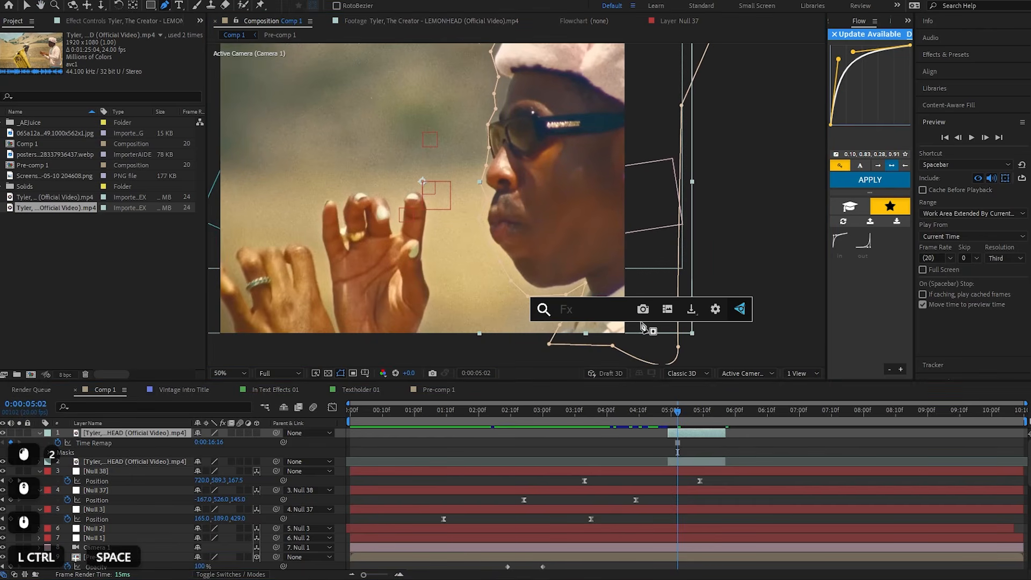
{"action": "type", "text": "fil"}
{"action": "key", "text": "Down"}
{"action": "key", "text": "Return"}
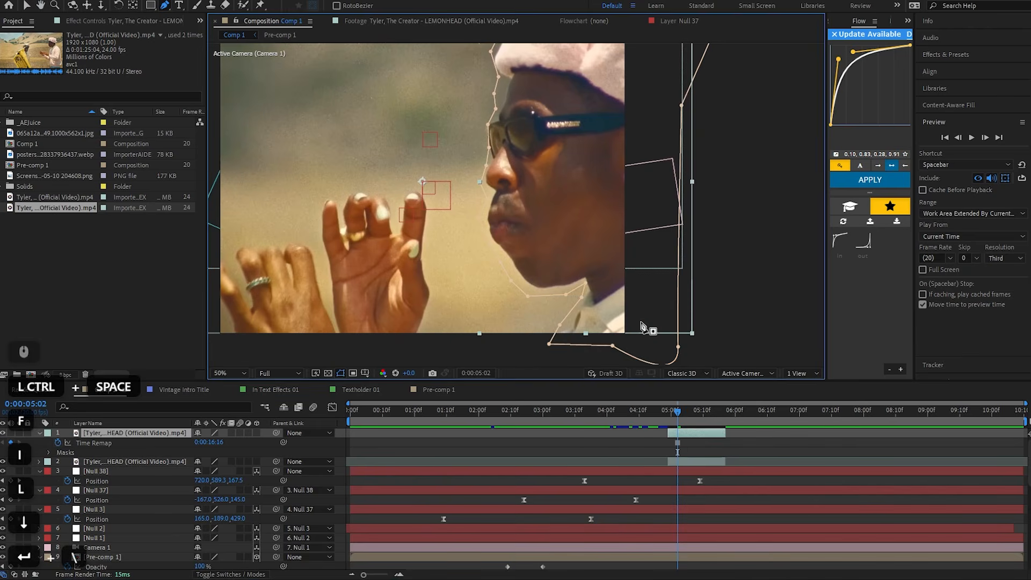
{"action": "left_click", "coordinate": [116, 82]}
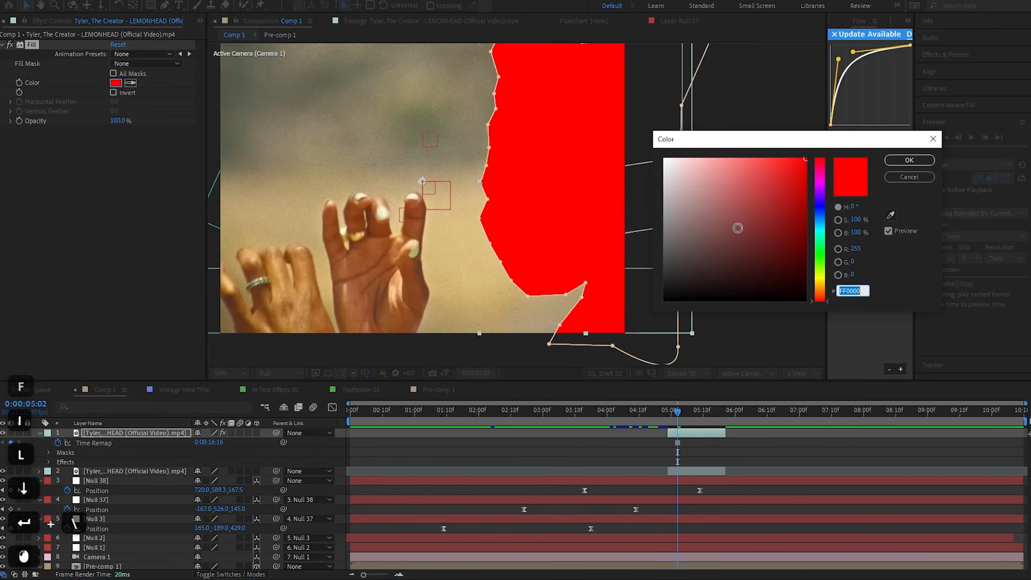
{"action": "type", "text": "FFFFFF"}
{"action": "left_click", "coordinate": [910, 160]}
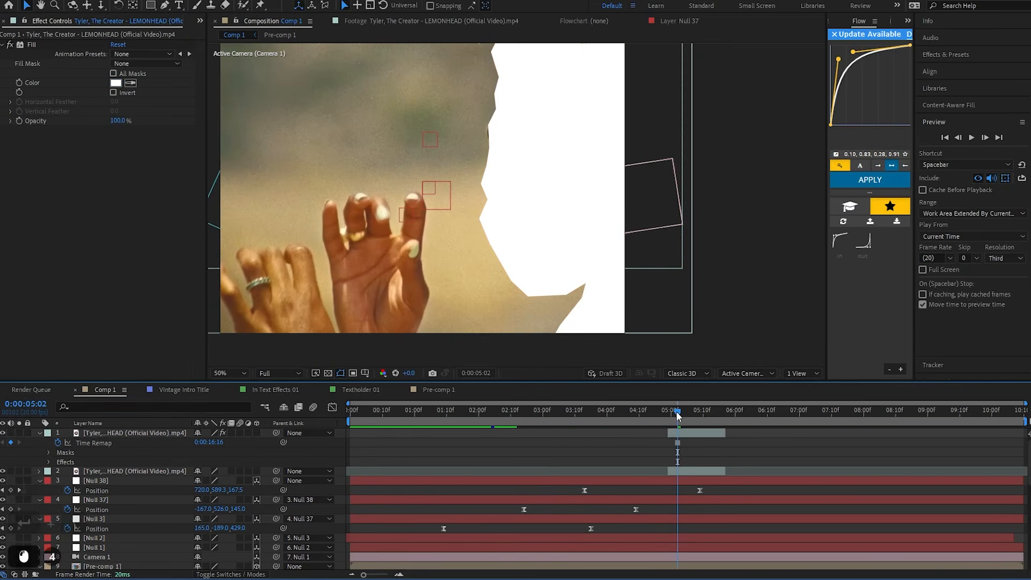
Trim the white silhouette layer to a one-frame flash just before 0:00:05:00 and preview Comp 1 from 0:00:04:13
{"action": "left_click_drag", "start_coordinate": [724, 430], "coordinate": [650, 418]}
{"action": "key", "text": "space"}
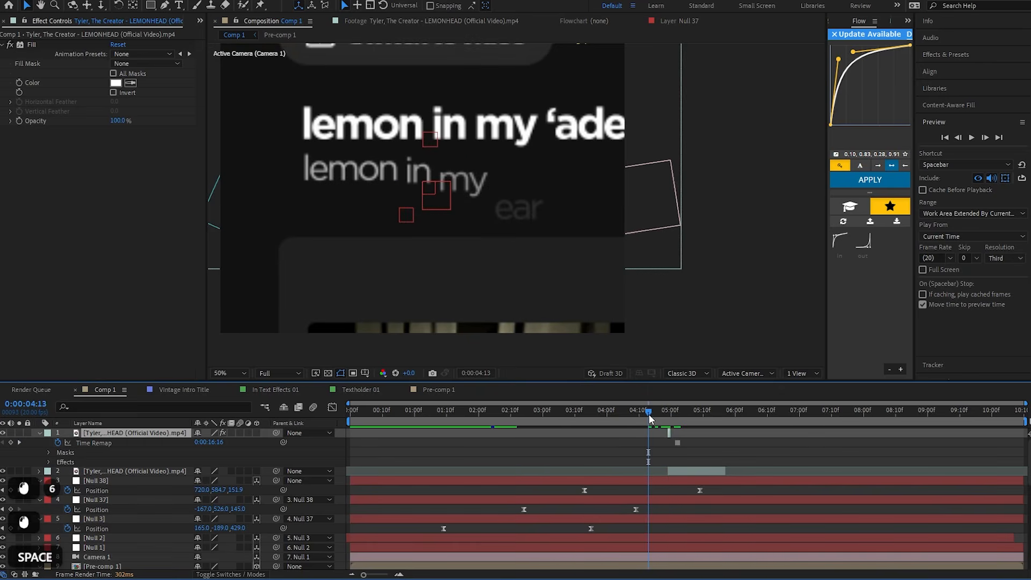
{"action": "left_click", "coordinate": [650, 414]}
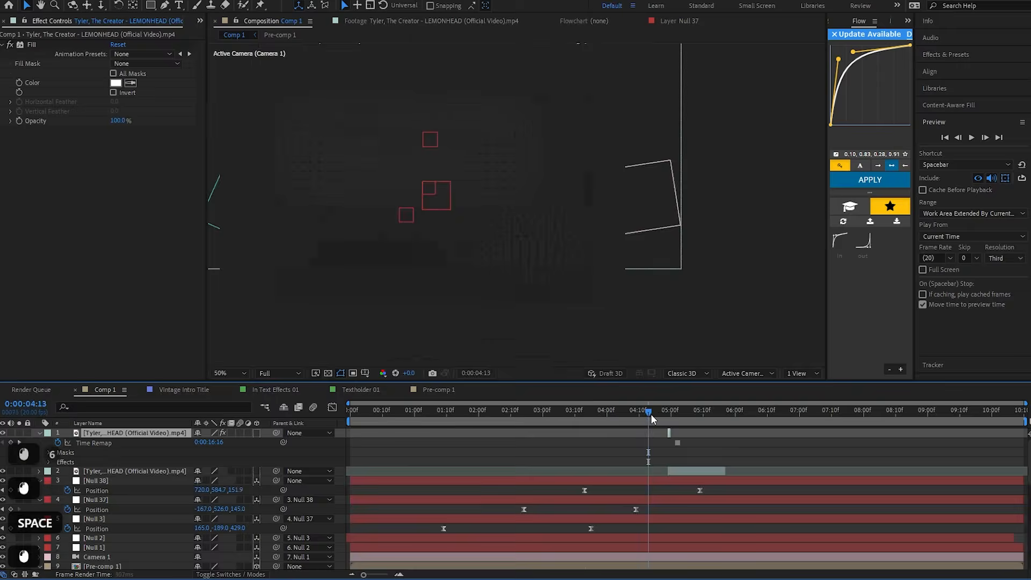
Preview the cut into the music-video footage from 0:00:03:16 and return the time to 0:00:05:00
{"action": "left_click", "coordinate": [589, 408]}
{"action": "key", "text": "space"}
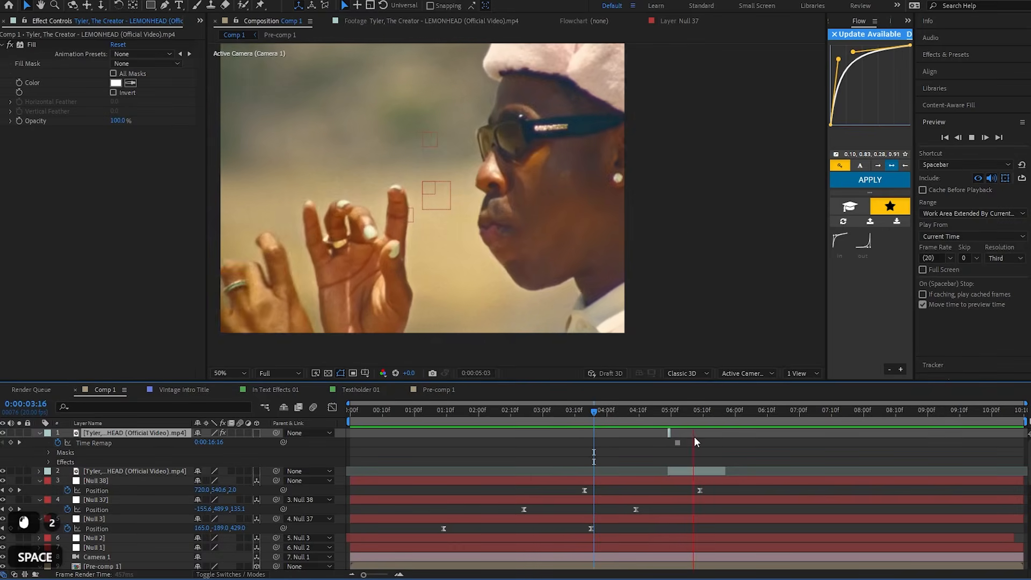
{"action": "key", "text": "space"}
{"action": "left_click", "coordinate": [672, 411]}
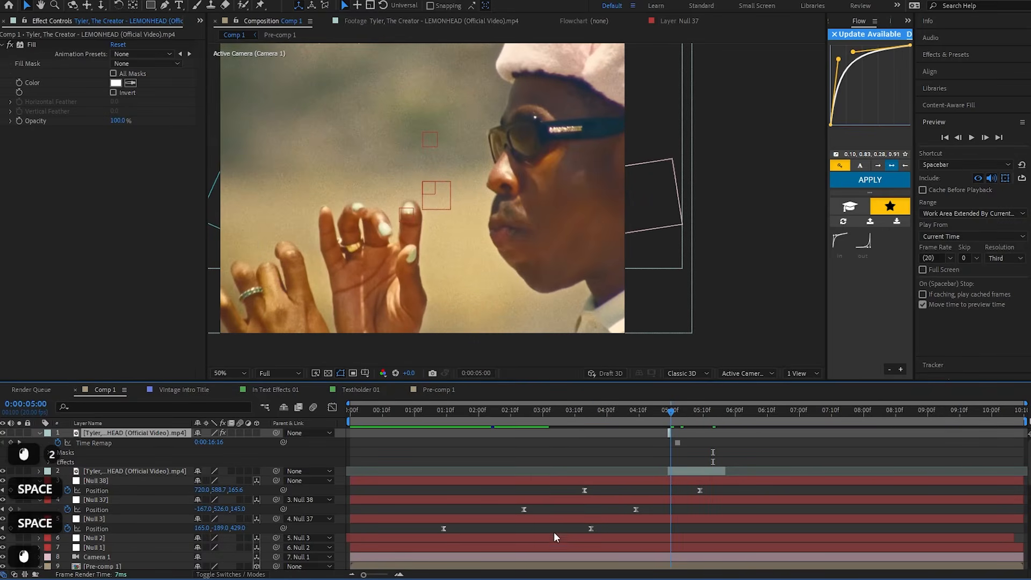
Extend the white silhouette layer to start at 0:00:04:17, two frames ahead of the footage, and preview the result from 0:00:04:02
{"action": "left_click", "coordinate": [399, 574]}
{"action": "left_click", "coordinate": [399, 575]}
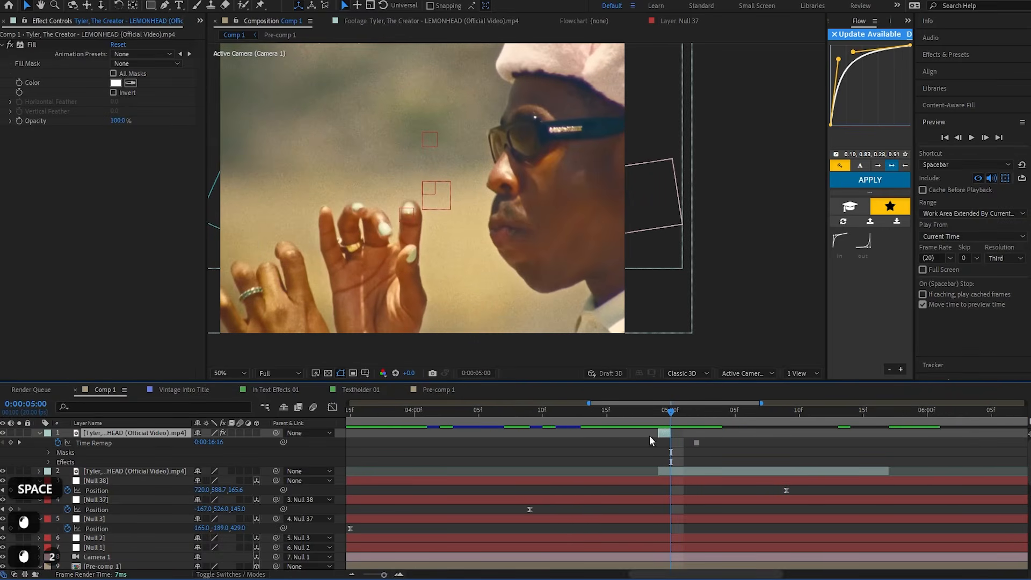
{"action": "left_click_drag", "start_coordinate": [662, 402], "coordinate": [655, 402]}
{"action": "left_click", "coordinate": [668, 411]}
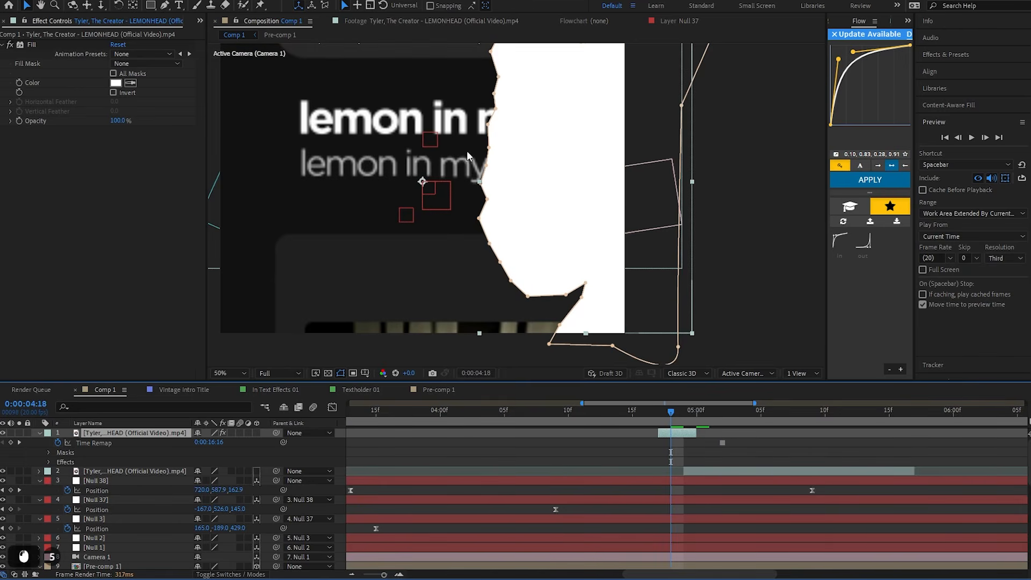
{"action": "left_click", "coordinate": [686, 415]}
{"action": "key", "text": "space"}
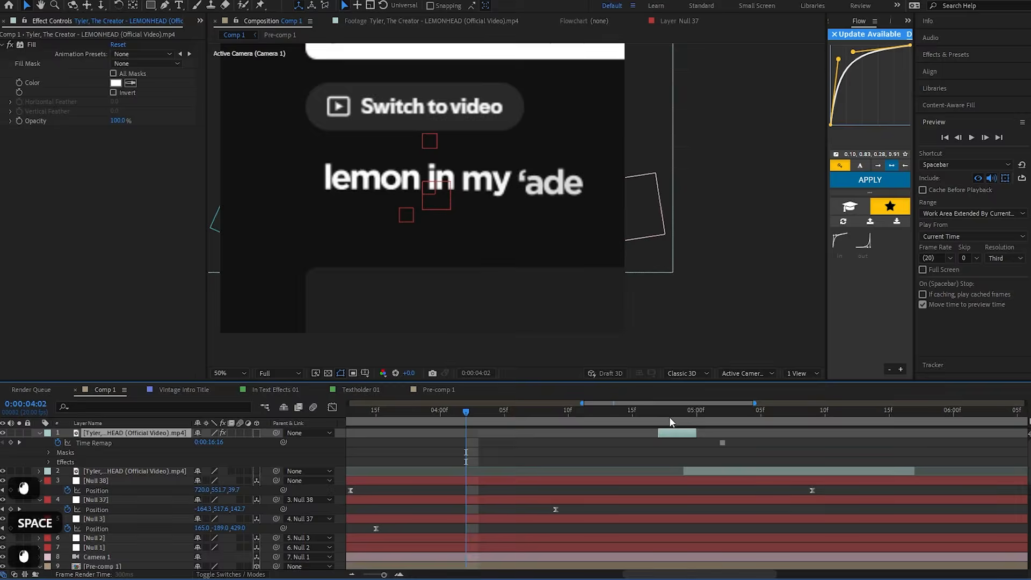
Make the silhouette flash span 0:00:04:17 to 0:00:05:01 and split its layer at 0:00:04:19
{"action": "left_click", "coordinate": [670, 415]}
{"action": "left_click", "coordinate": [569, 417]}
{"action": "key", "text": "space"}
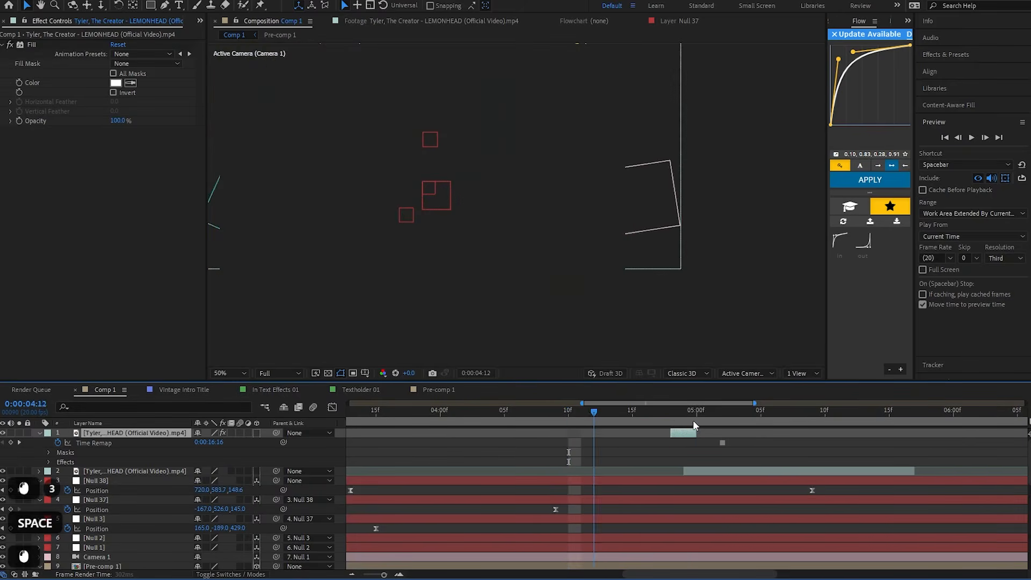
{"action": "left_click", "coordinate": [686, 434]}
{"action": "left_click_drag", "start_coordinate": [686, 434], "coordinate": [717, 433]}
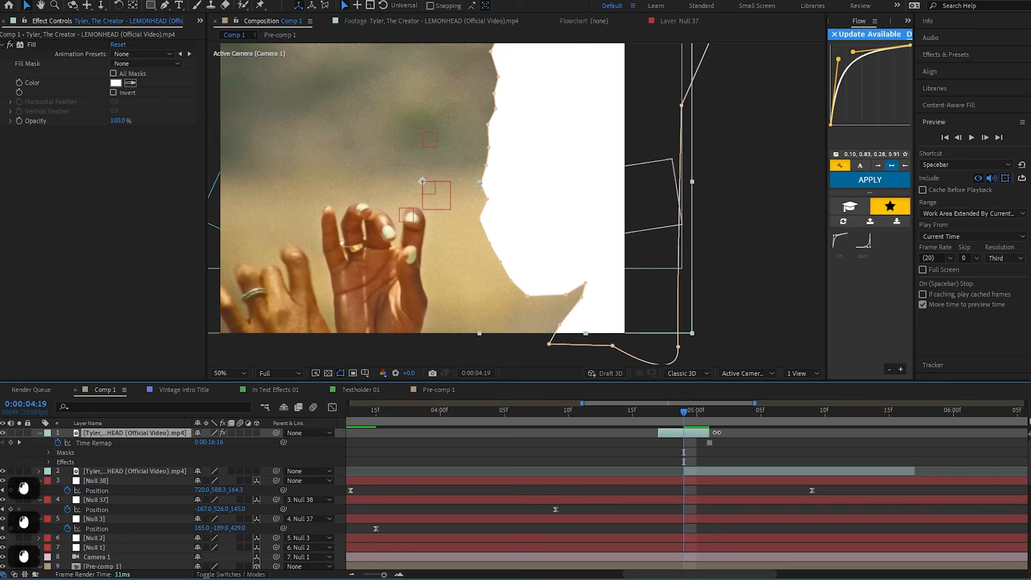
{"action": "key", "text": "ctrl+shift+d"}
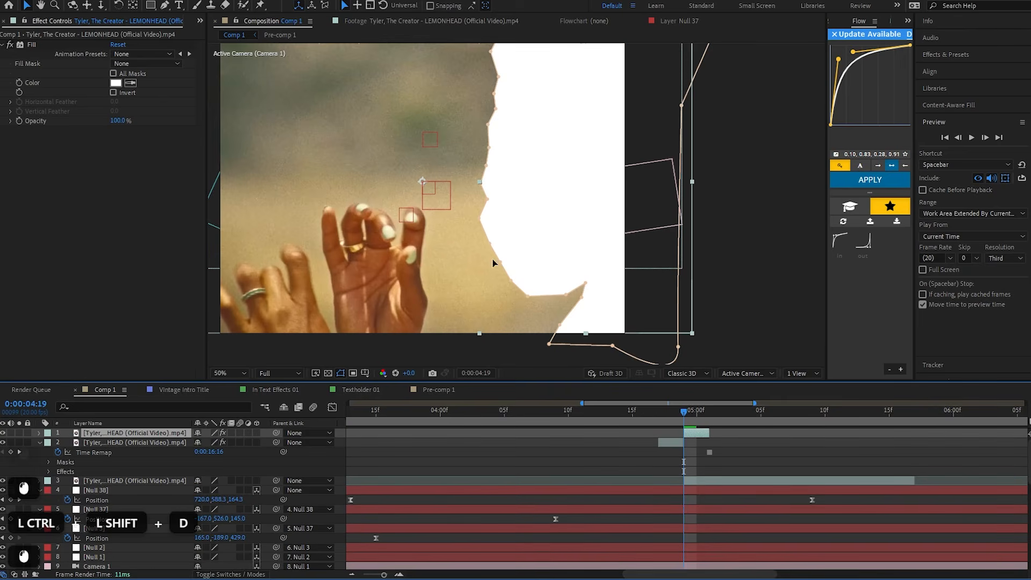
Start a Pen mask on the second part of the split silhouette layer, tracing the lower hand and moving up to the raised hand
{"action": "left_click_drag", "start_coordinate": [557, 189], "coordinate": [692, 159]}
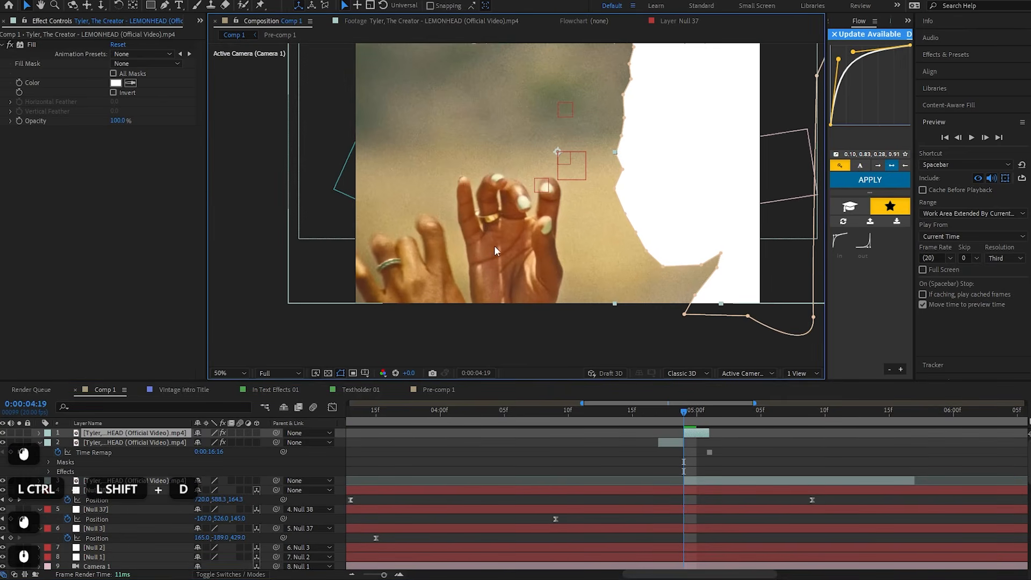
{"action": "left_click", "coordinate": [164, 5]}
{"action": "left_click", "coordinate": [362, 317]}
{"action": "left_click", "coordinate": [332, 257]}
{"action": "left_click", "coordinate": [360, 236]}
{"action": "left_click", "coordinate": [464, 259]}
{"action": "left_click", "coordinate": [453, 217]}
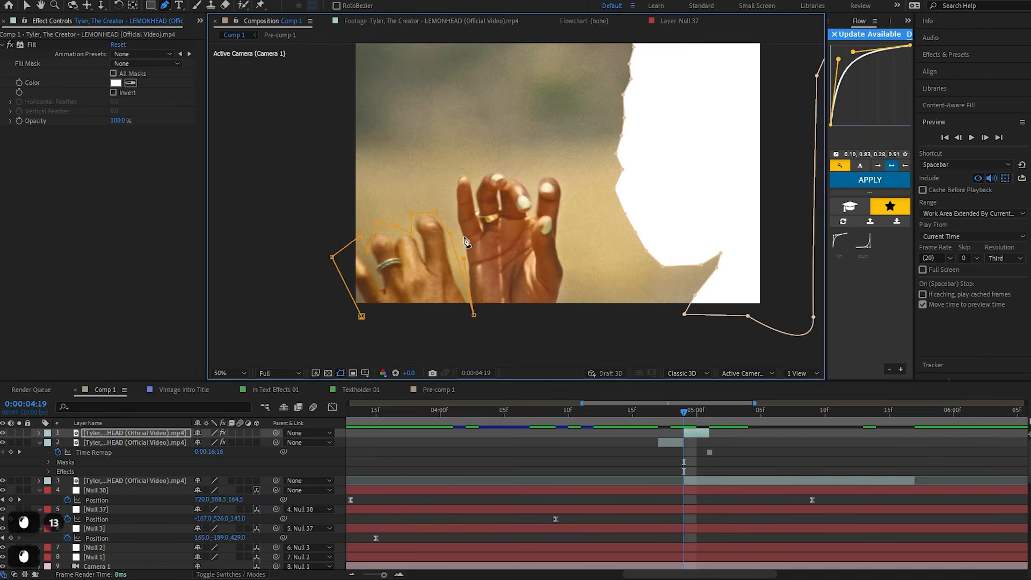
Continue the mask around the raised hand's fingers and wrist, then close it below the frame at its first point
{"action": "left_click", "coordinate": [449, 186]}
{"action": "left_click", "coordinate": [462, 165]}
{"action": "left_click", "coordinate": [473, 178]}
{"action": "left_click", "coordinate": [487, 166]}
{"action": "left_click", "coordinate": [429, 351]}
{"action": "left_click", "coordinate": [362, 316]}
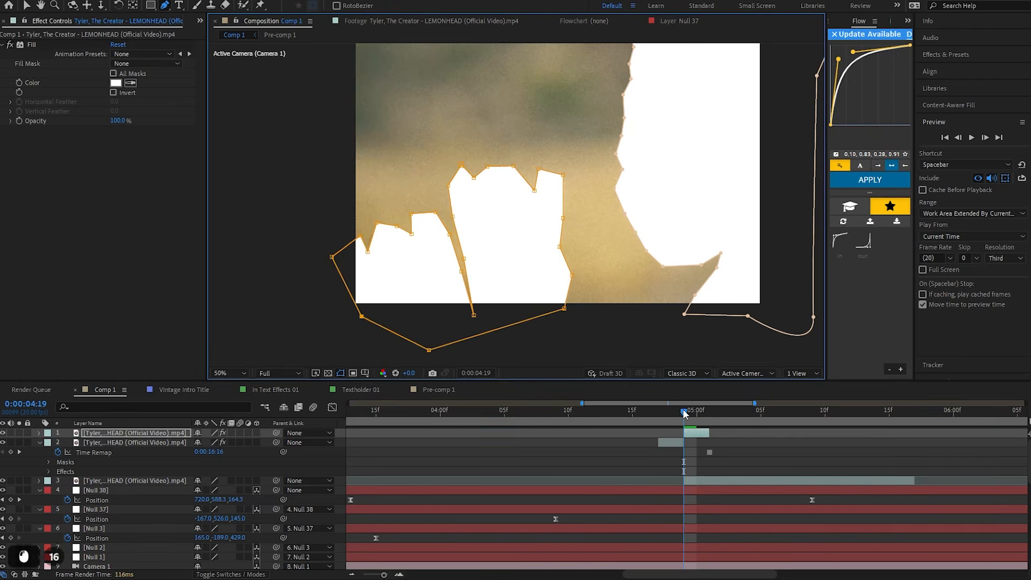
Preview the two-stage white silhouette flash from around 0:00:04:15
{"action": "left_click", "coordinate": [671, 442]}
{"action": "mouse_move", "coordinate": [642, 414]}
{"action": "left_mouse_down"}
{"action": "mouse_move", "coordinate": [599, 416]}
{"action": "mouse_move", "coordinate": [639, 419]}
{"action": "left_mouse_up"}
{"action": "key", "text": "space"}
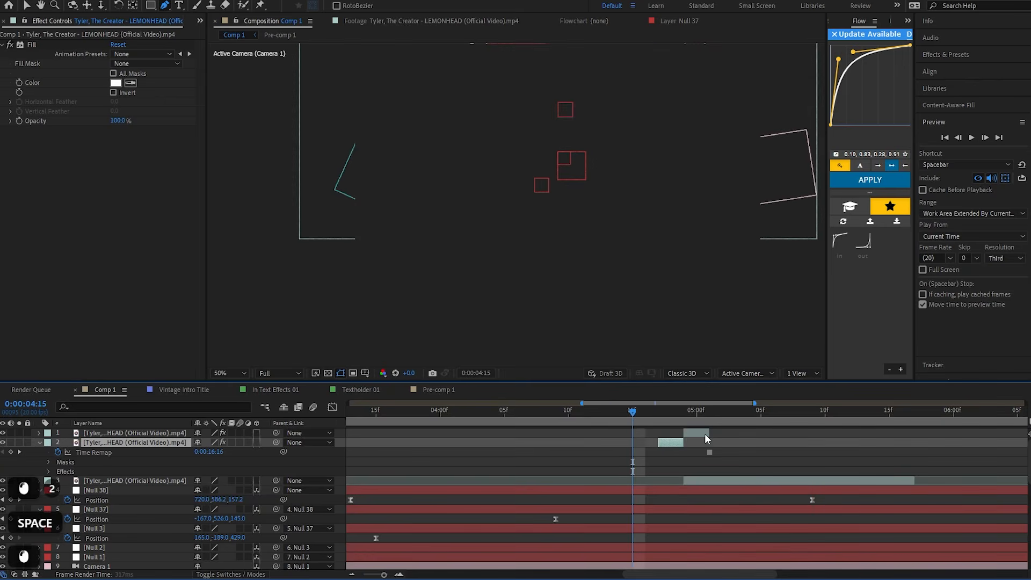
{"action": "left_click_drag", "start_coordinate": [706, 433], "coordinate": [560, 417]}
{"action": "key", "text": "space"}
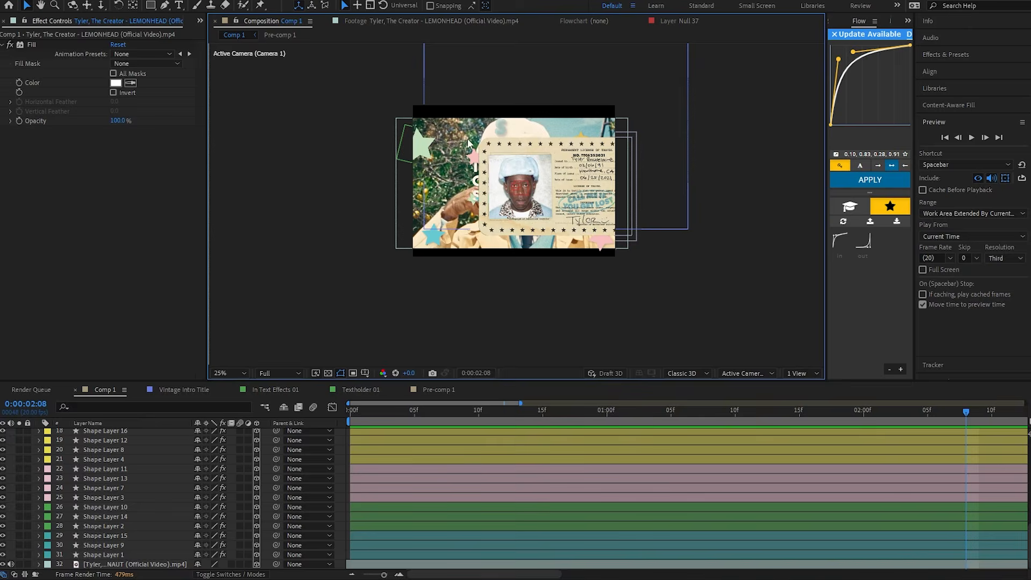
Apply Motion Tile to the JUGGERNAUT video layer, enlarging its output to cover the black bars and enabling Mirror Edges
{"action": "scroll", "coordinate": [468, 143], "scroll_direction": "up", "scroll_amount": 2}
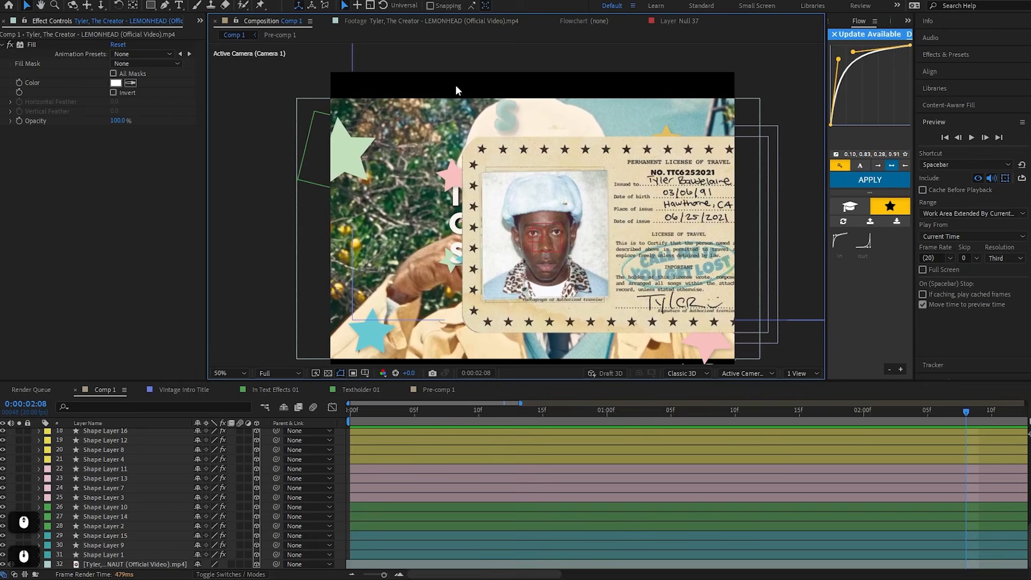
{"action": "scroll", "coordinate": [486, 107], "scroll_direction": "down", "scroll_amount": 2}
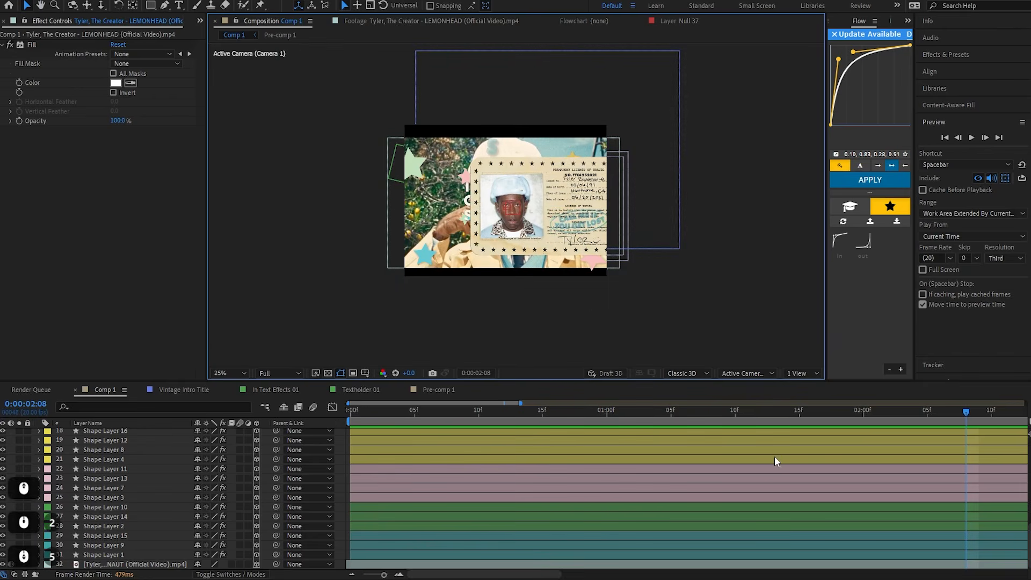
{"action": "left_click", "coordinate": [514, 564]}
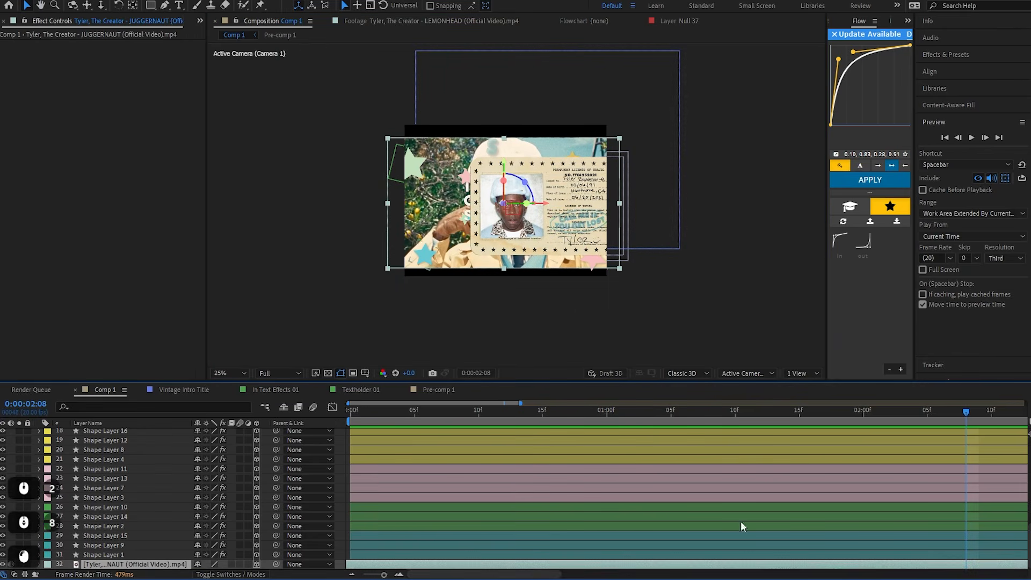
{"action": "key", "text": "ctrl+space"}
{"action": "type", "text": "mot"}
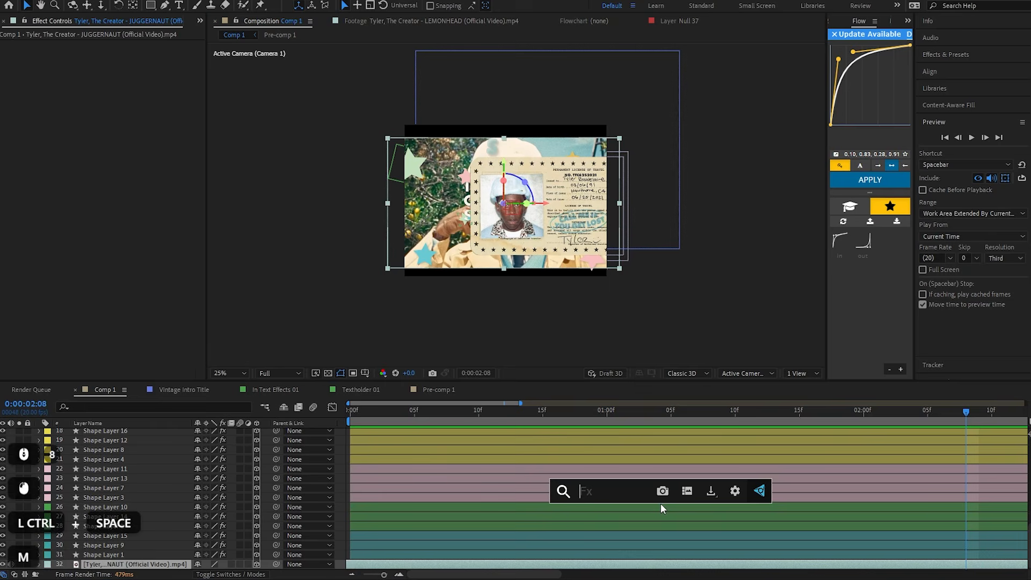
{"action": "key", "text": "Down"}
{"action": "key", "text": "Return"}
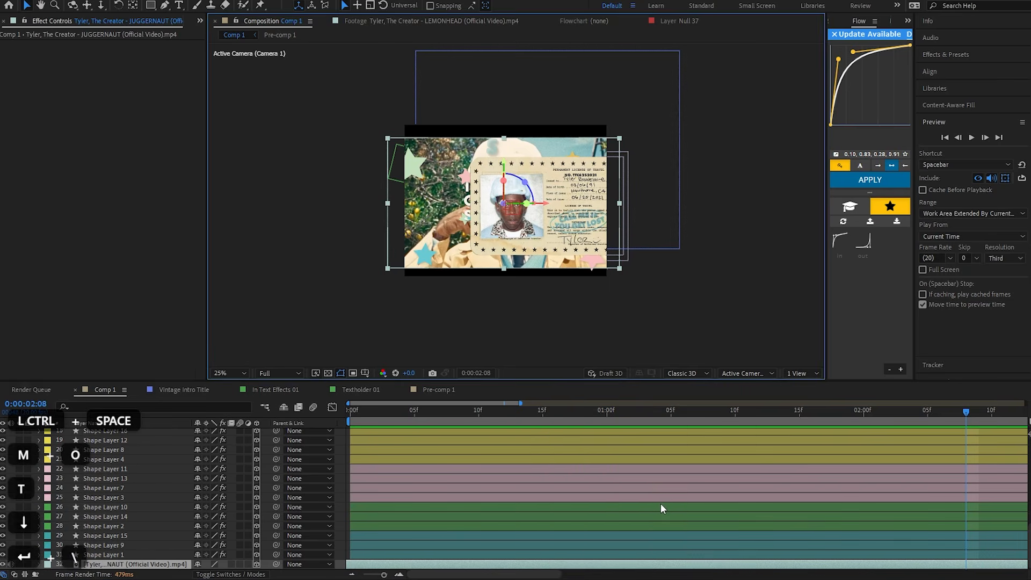
{"action": "left_click_drag", "start_coordinate": [115, 92], "coordinate": [129, 101]}
{"action": "left_click", "coordinate": [113, 111]}
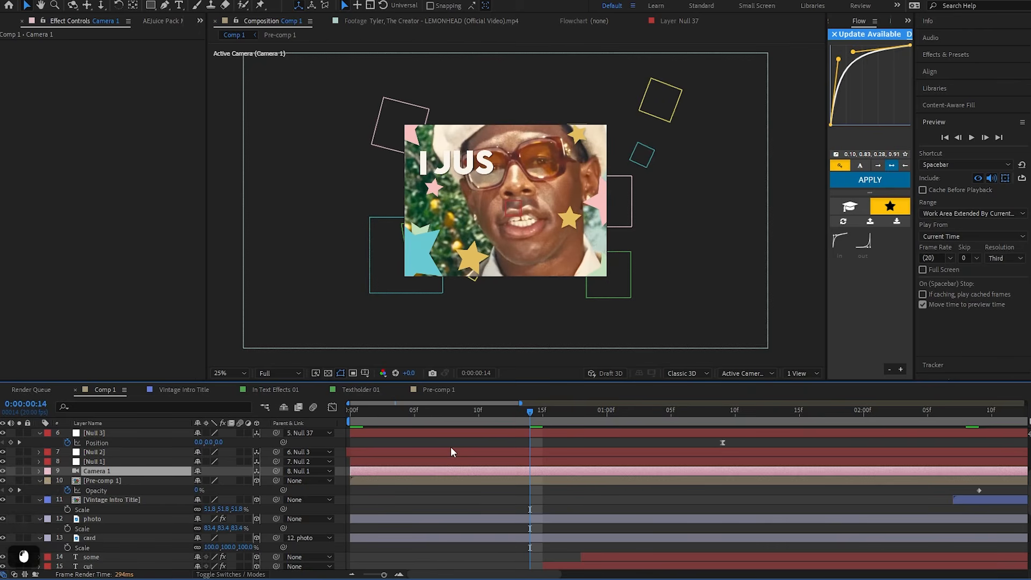
Turn on depth of field for Camera 1, with an aperture of 79.3 pixels and a focus distance of 2102 pixels
{"action": "key", "text": "m"}
{"action": "key", "text": "c"}
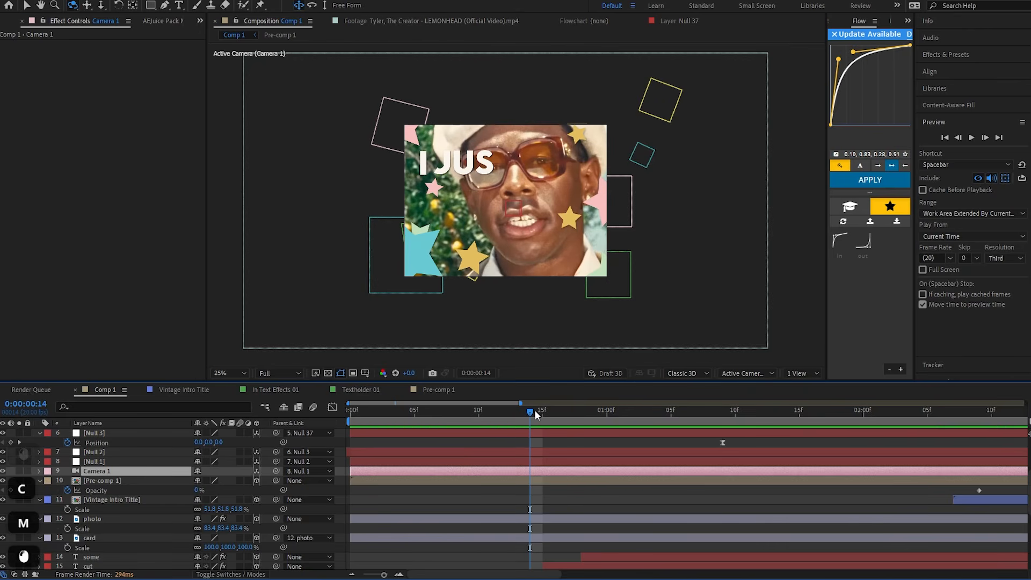
{"action": "left_click", "coordinate": [38, 471]}
{"action": "left_click", "coordinate": [49, 491]}
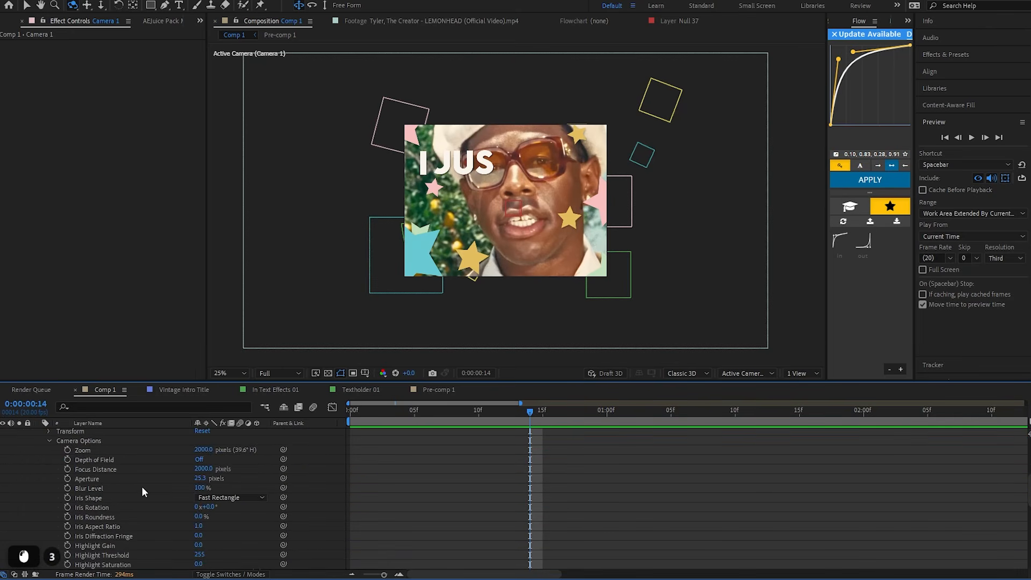
{"action": "left_click", "coordinate": [199, 460]}
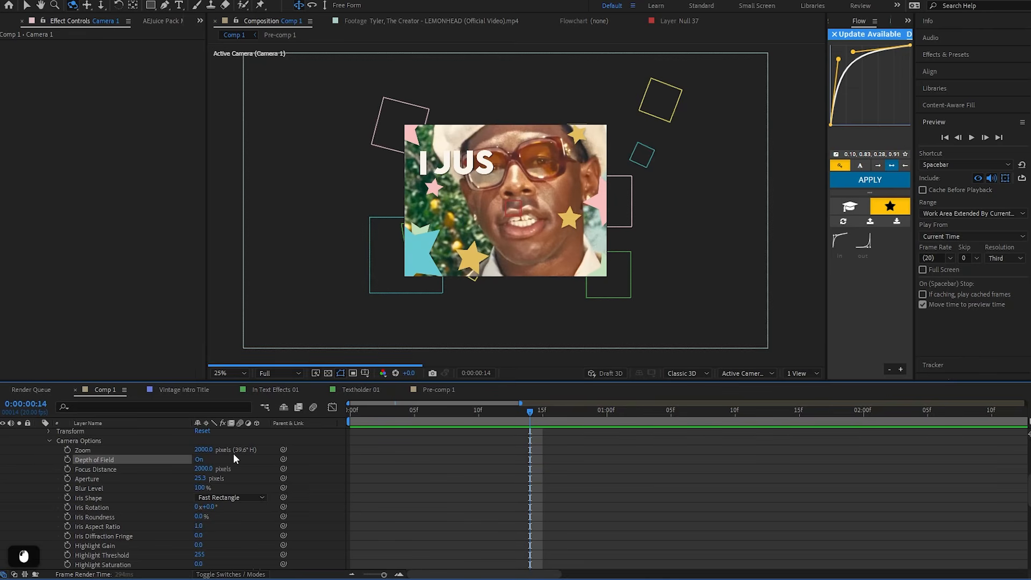
{"action": "left_click_drag", "start_coordinate": [207, 478], "coordinate": [227, 476]}
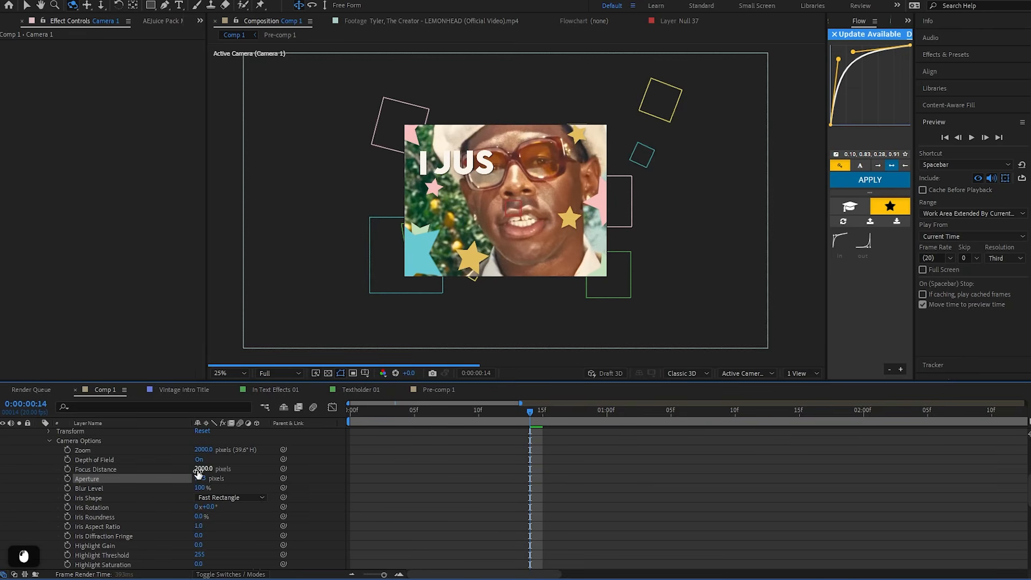
{"action": "left_click_drag", "start_coordinate": [204, 470], "coordinate": [264, 475]}
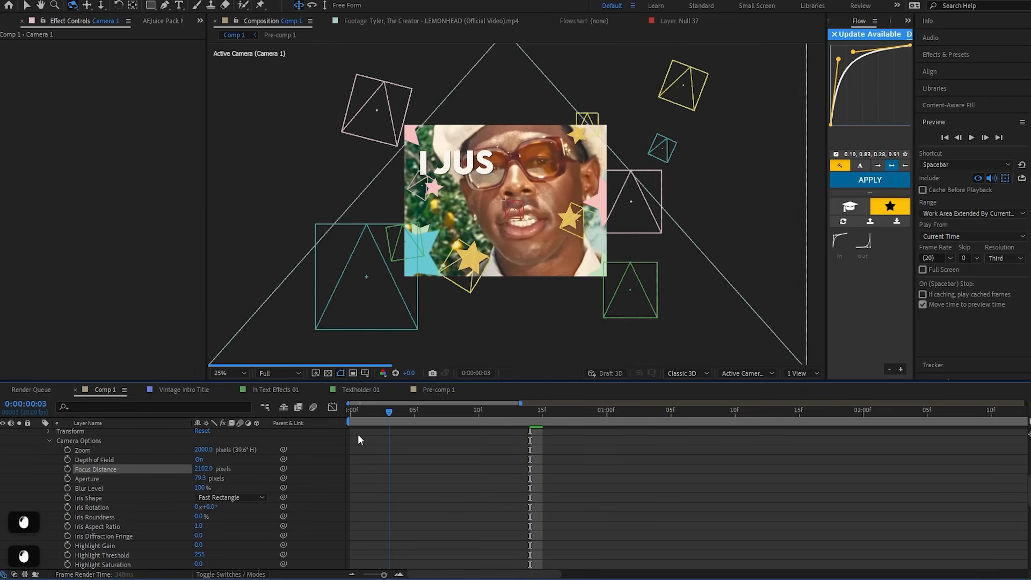
Preview the camera blur from 0:00:00:00 and examine the frames at 0:00:02:07 and 0:00:00:12 up close
{"action": "left_click", "coordinate": [353, 410]}
{"action": "key", "text": "space"}
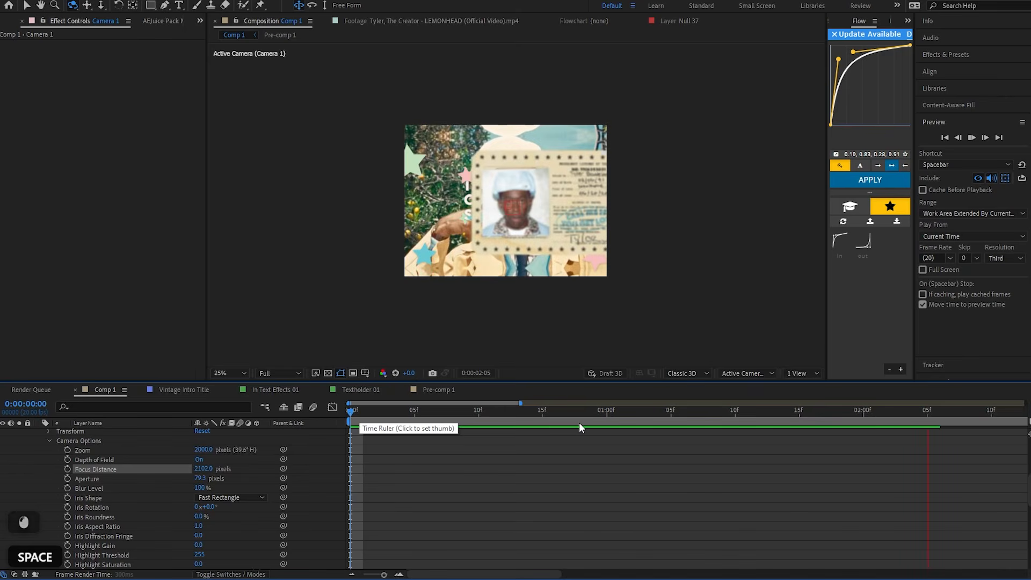
{"action": "key", "text": "space"}
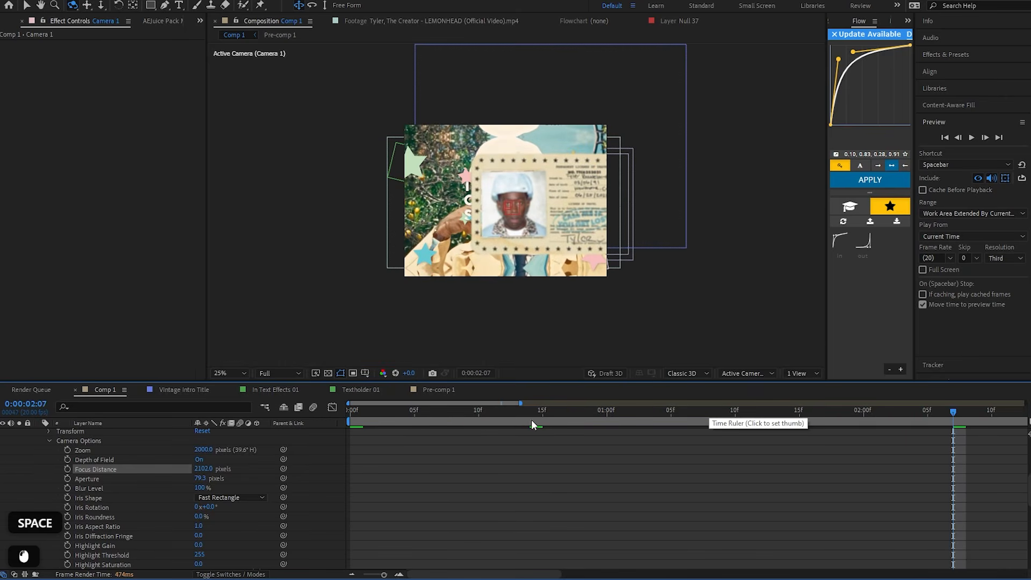
{"action": "scroll", "coordinate": [541, 227], "scroll_direction": "up", "scroll_amount": 2}
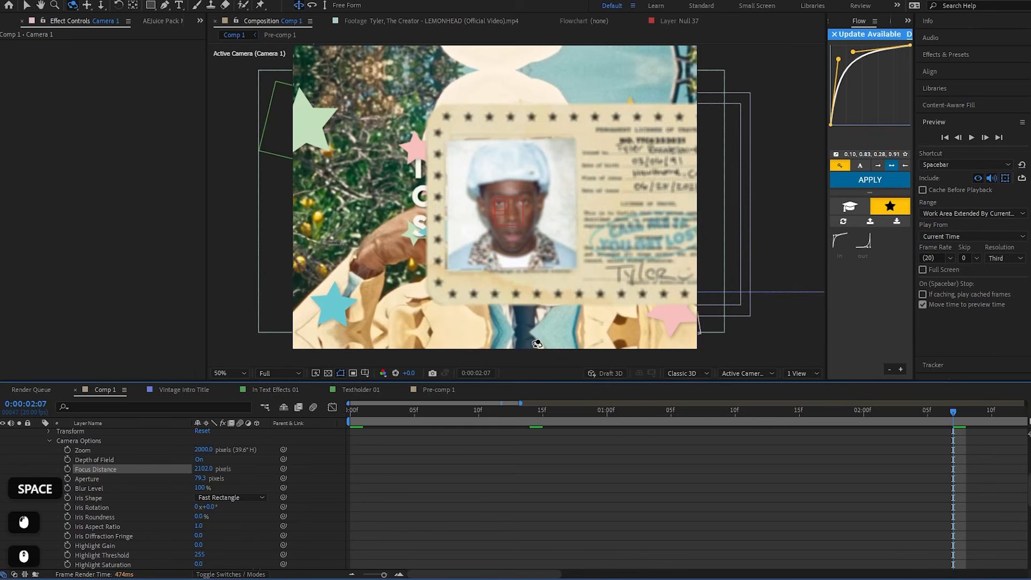
{"action": "left_click", "coordinate": [507, 415]}
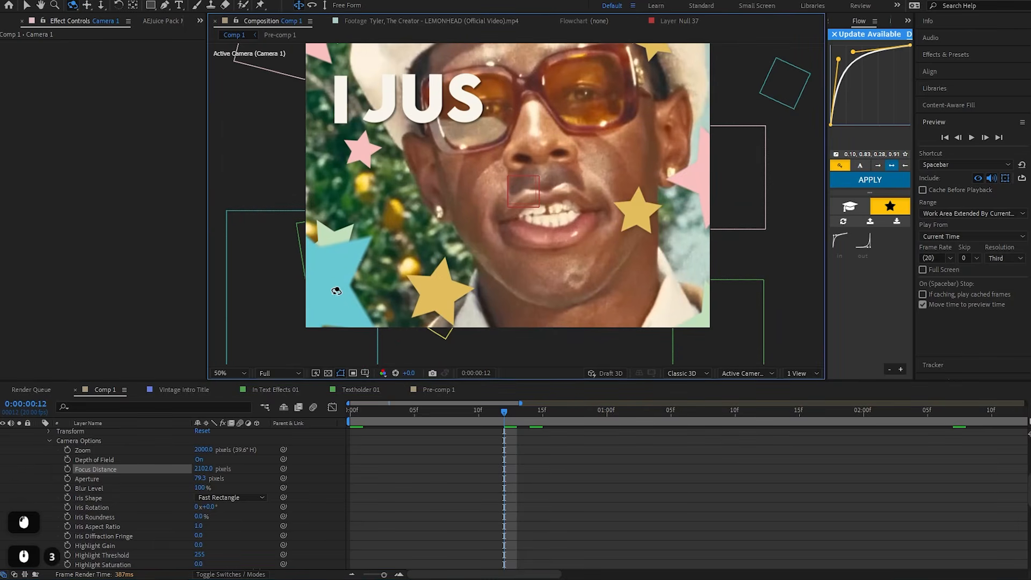
{"action": "key", "text": "v"}
{"action": "scroll", "coordinate": [465, 282], "scroll_direction": "down", "scroll_amount": 2}
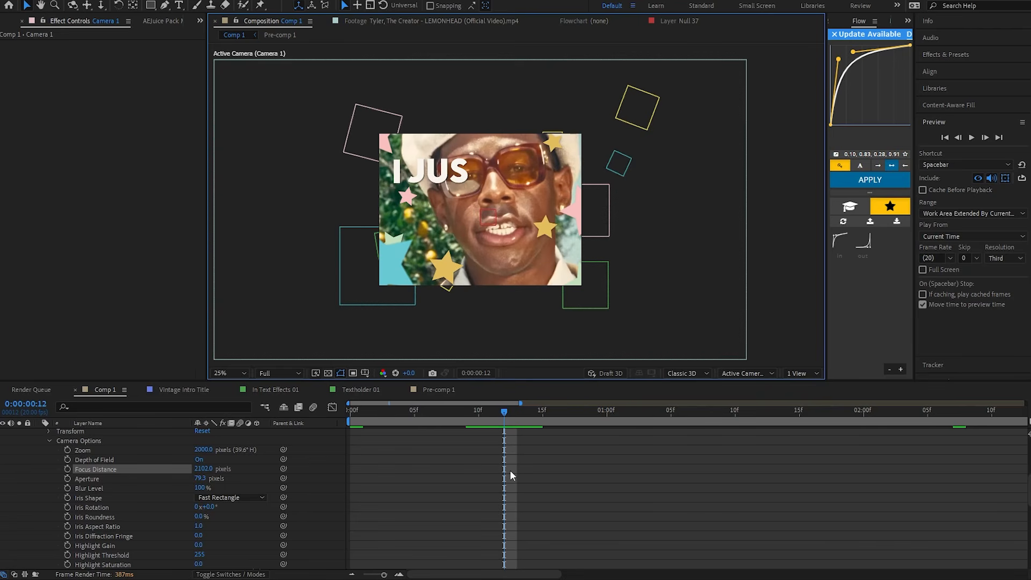
Show the composition in 2 Views and set Camera 1's focus distance to 1994 pixels, checking the focus around 0:00:00:11
{"action": "scroll", "coordinate": [510, 469], "scroll_direction": "up", "scroll_amount": 3}
{"action": "scroll", "coordinate": [509, 461], "scroll_direction": "down", "scroll_amount": 3}
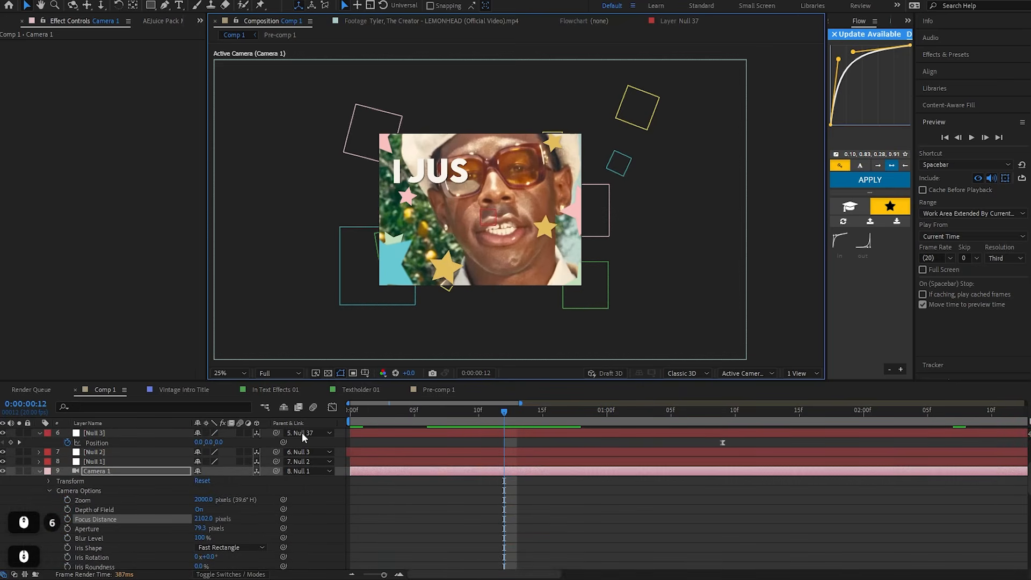
{"action": "left_click", "coordinate": [805, 374]}
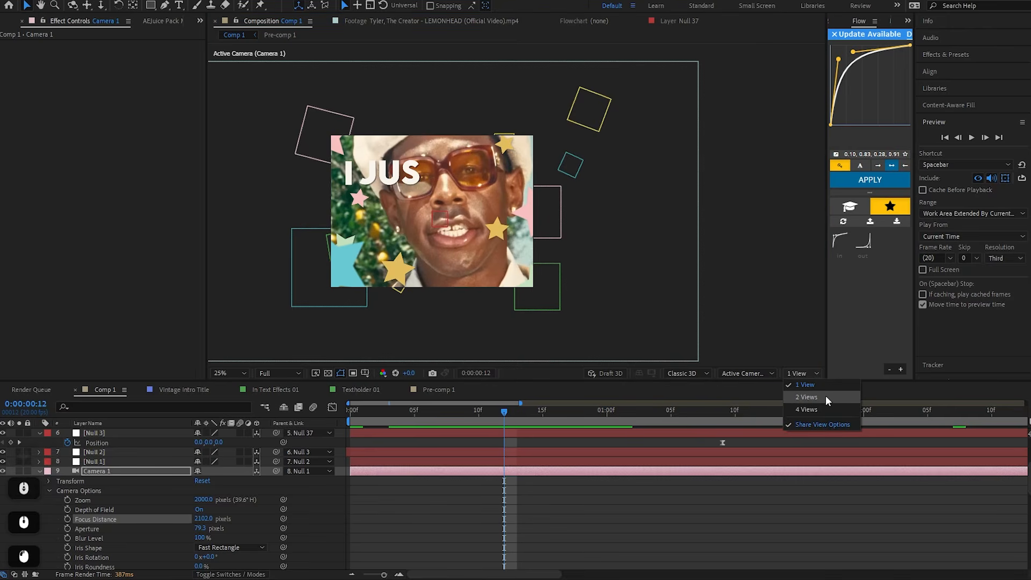
{"action": "left_click", "coordinate": [827, 395]}
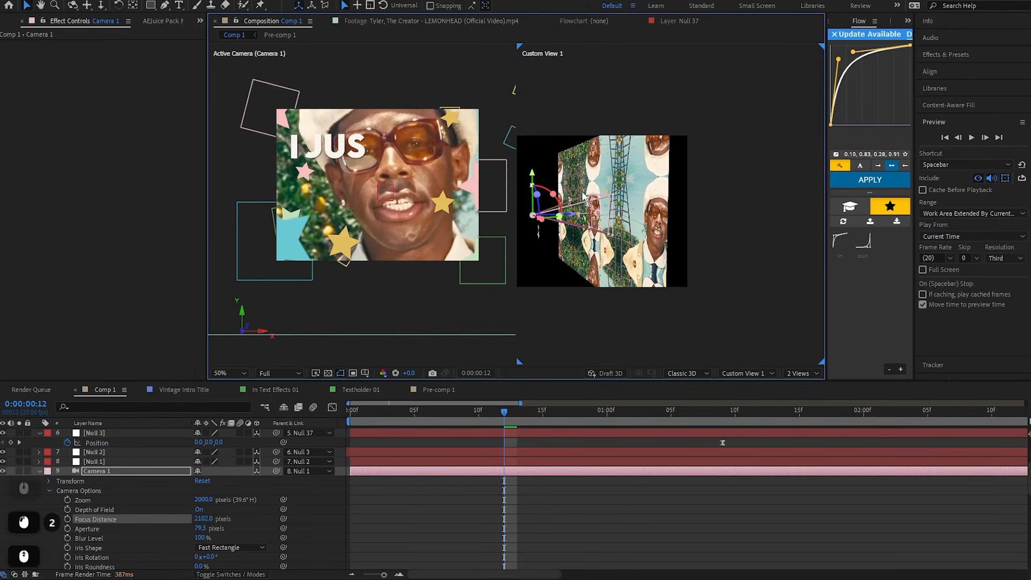
{"action": "scroll", "coordinate": [595, 203], "scroll_direction": "up", "scroll_amount": 4}
{"action": "left_click_drag", "start_coordinate": [708, 189], "coordinate": [679, 199]}
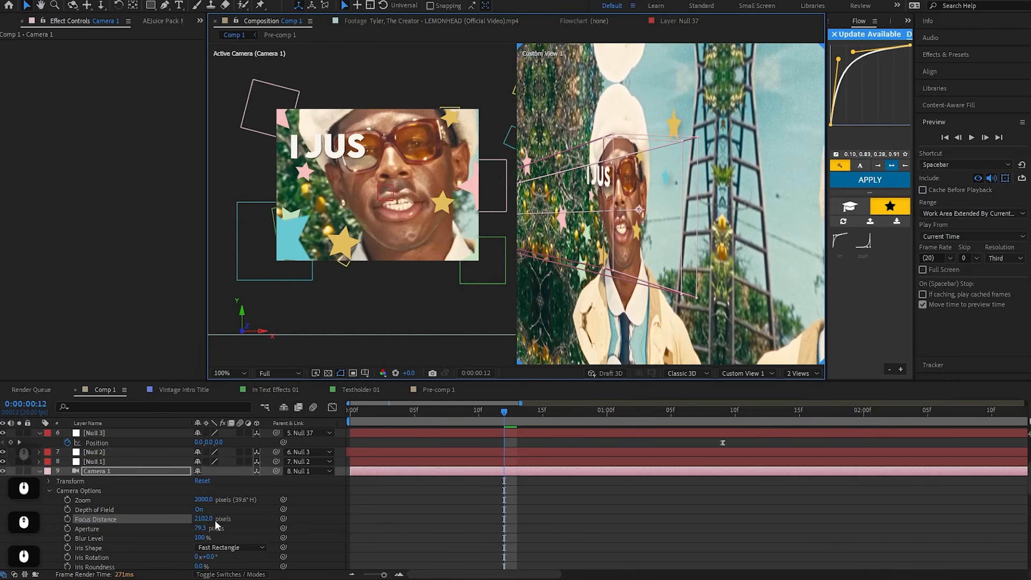
{"action": "left_click_drag", "start_coordinate": [204, 521], "coordinate": [164, 521]}
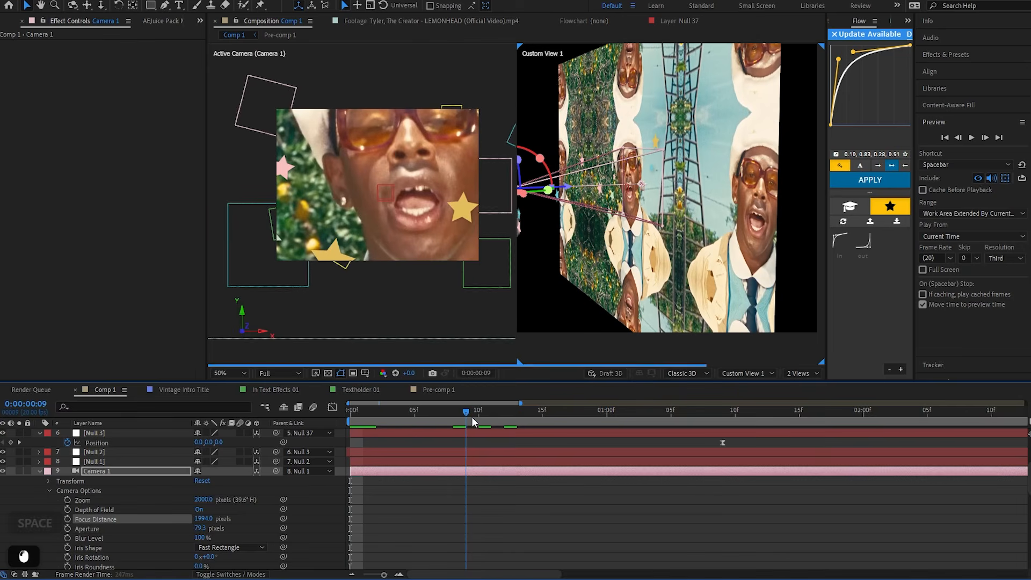
{"action": "left_click_drag", "start_coordinate": [471, 417], "coordinate": [491, 420]}
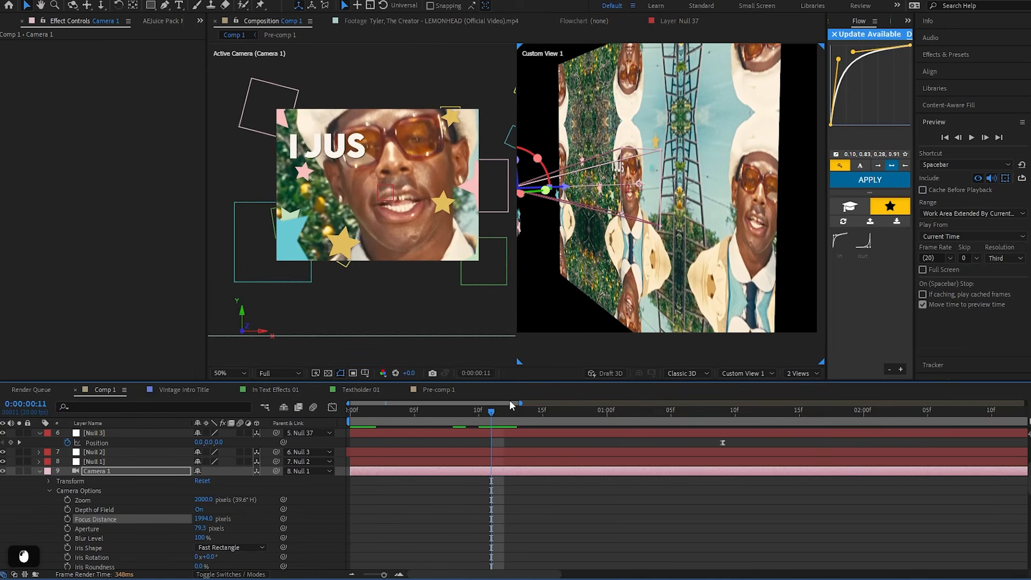
Set Camera 1's aperture to 131.3 pixels and its blur level to 125%, previewing the stronger blur from 0:00:00:07
{"action": "left_click_drag", "start_coordinate": [654, 263], "coordinate": [621, 215]}
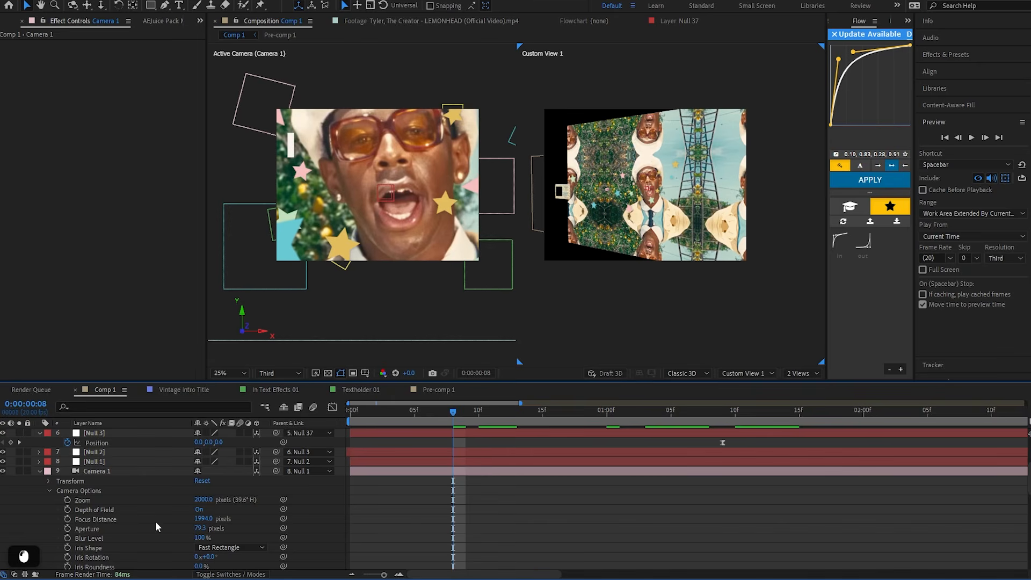
{"action": "mouse_move", "coordinate": [201, 532]}
{"action": "left_mouse_down", "text": "ctrl"}
{"action": "mouse_move", "coordinate": [210, 527]}
{"action": "mouse_move", "coordinate": [197, 539]}
{"action": "mouse_move", "coordinate": [215, 539]}
{"action": "left_mouse_up", "text": "ctrl"}
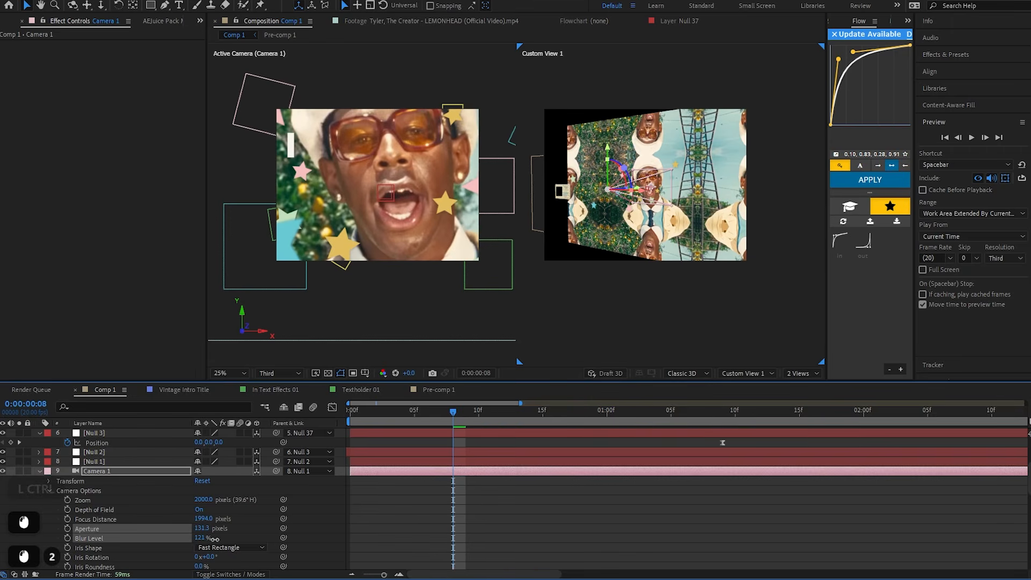
{"action": "left_click", "coordinate": [436, 514]}
{"action": "left_click", "coordinate": [441, 422]}
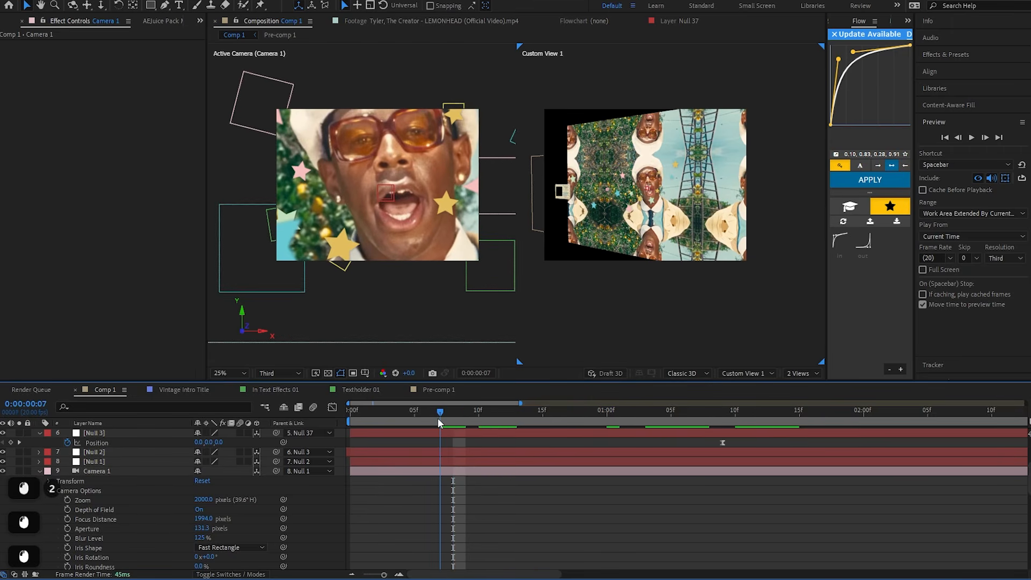
{"action": "key", "text": "space"}
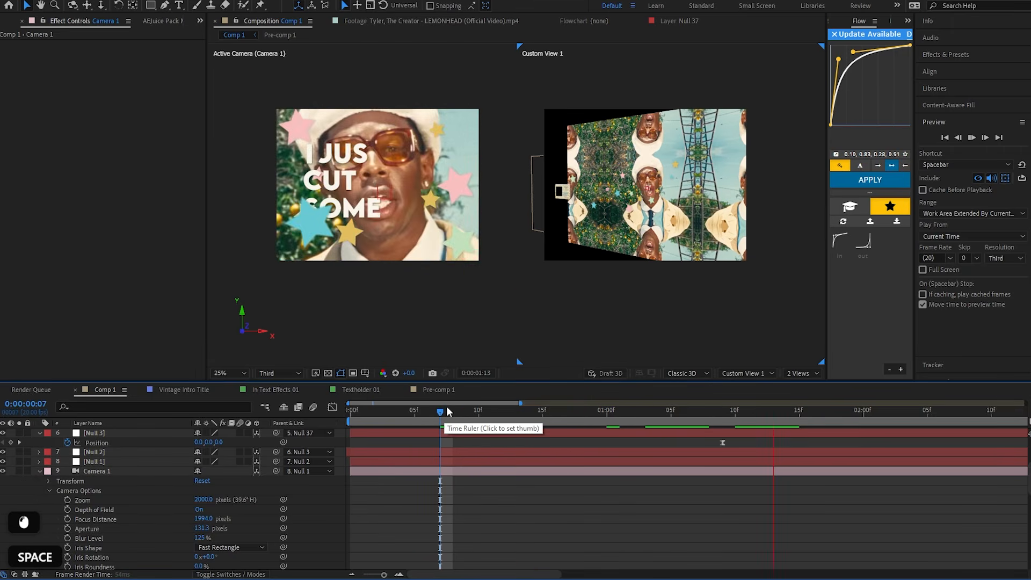
{"action": "key", "text": "space"}
Enable keyframing on Camera 1's Focus Distance and place the 1994-pixel keyframe at 0:00:01:17
{"action": "left_click_drag", "start_coordinate": [736, 419], "coordinate": [634, 418]}
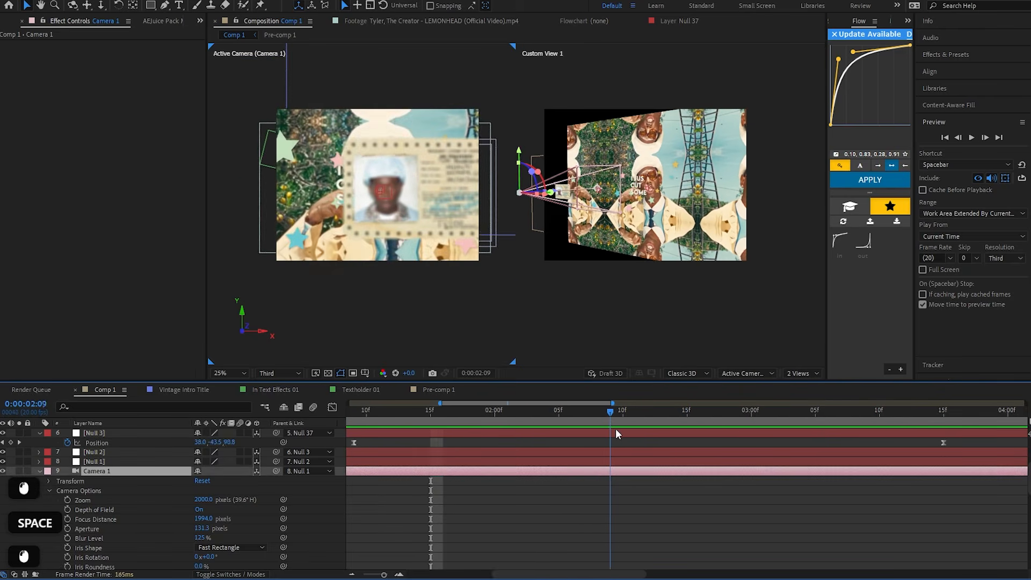
{"action": "left_click_drag", "start_coordinate": [615, 430], "coordinate": [598, 427]}
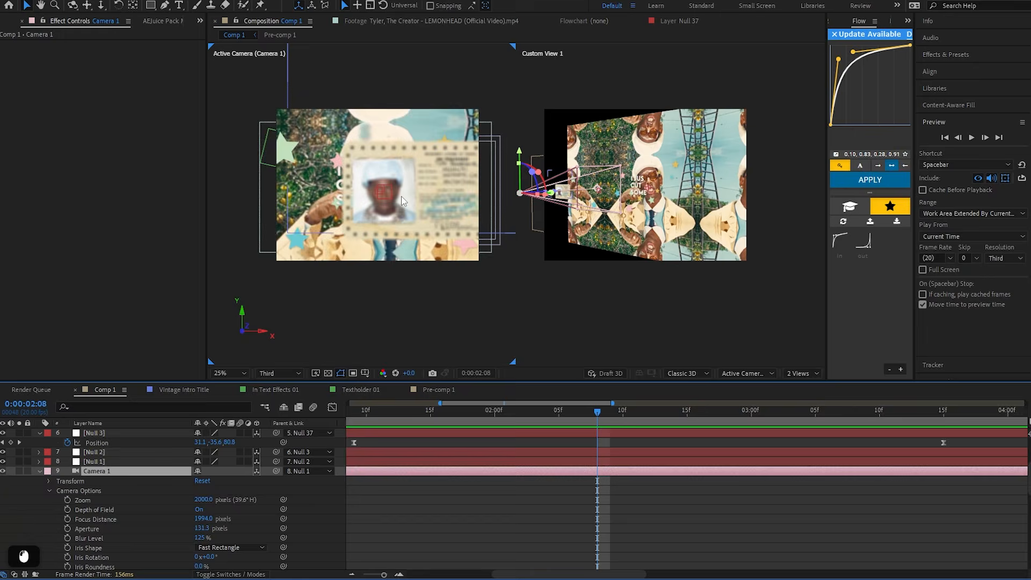
{"action": "scroll", "coordinate": [402, 201], "scroll_direction": "up", "scroll_amount": 2}
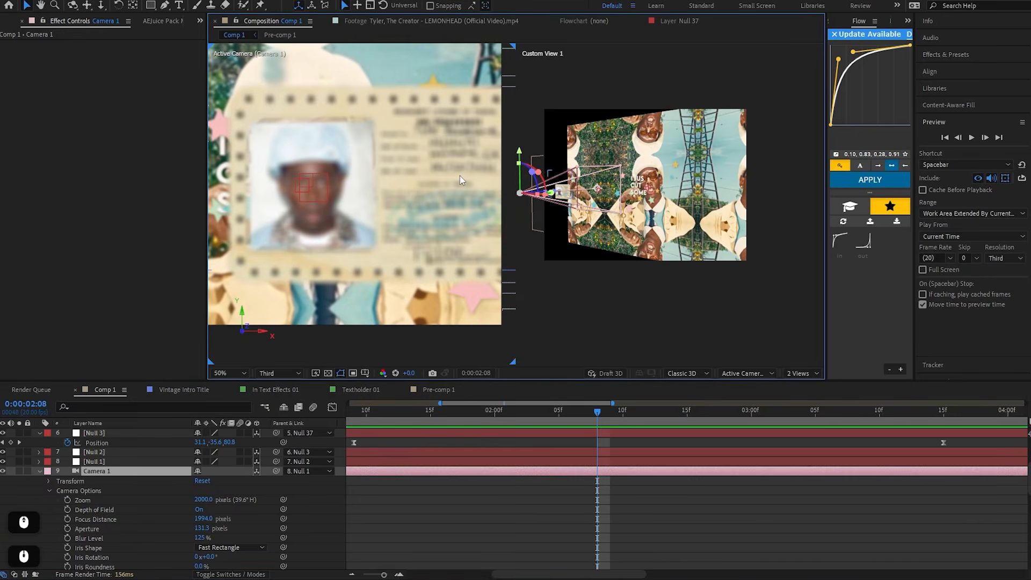
{"action": "left_click_drag", "start_coordinate": [460, 176], "coordinate": [509, 181]}
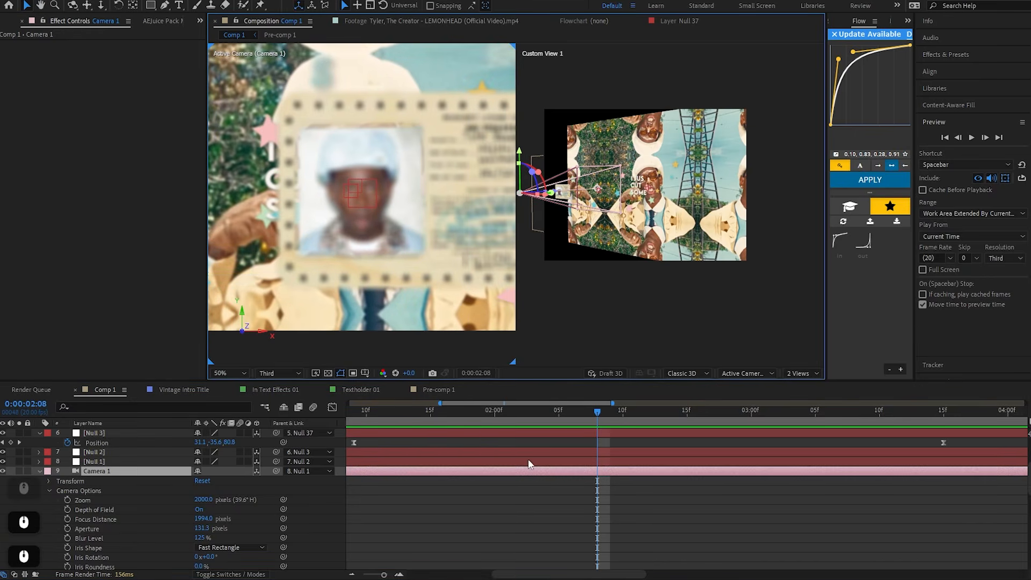
{"action": "left_click", "coordinate": [67, 519]}
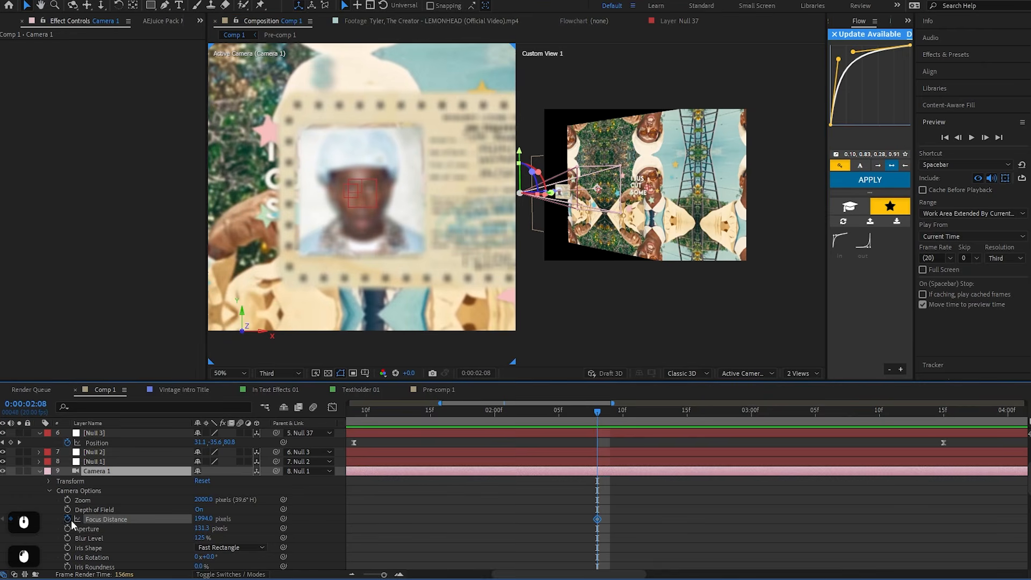
{"action": "left_click_drag", "start_coordinate": [589, 417], "coordinate": [456, 417]}
{"action": "left_click_drag", "start_coordinate": [597, 519], "coordinate": [462, 526]}
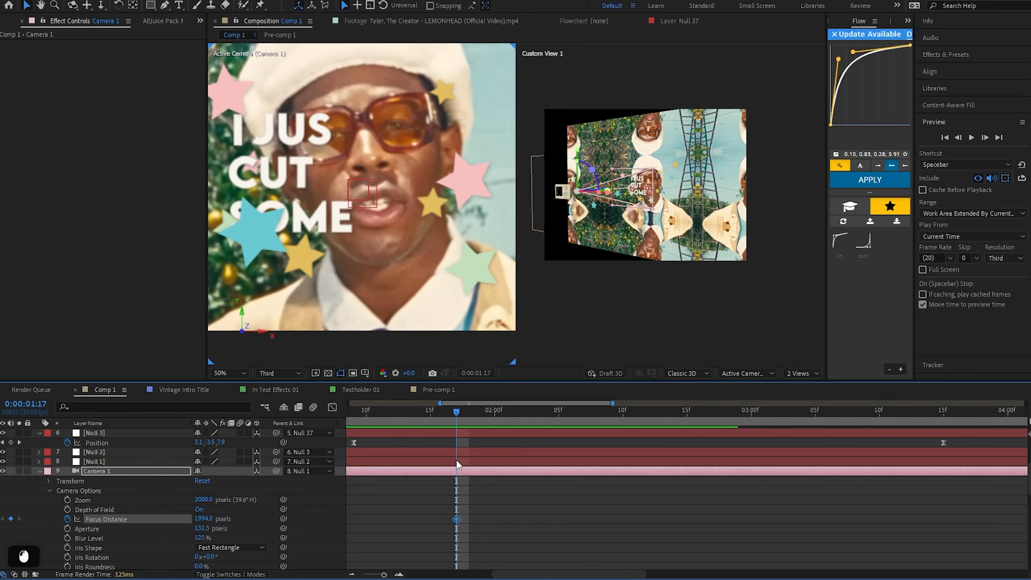
Keyframe Camera 1's focus distance at 819 pixels at 0:00:02:07, bringing the license card into focus
{"action": "key", "text": "space"}
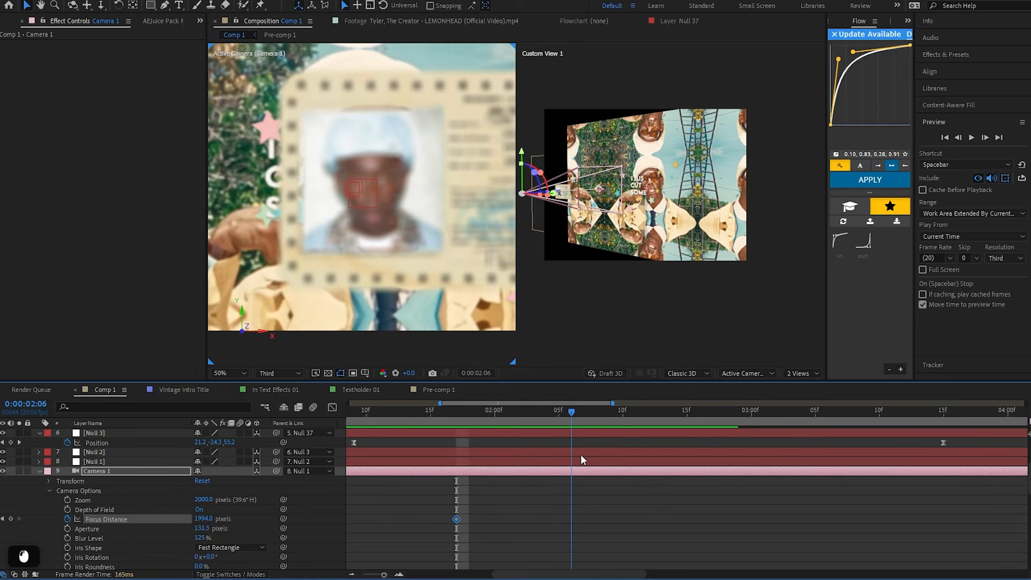
{"action": "key", "text": "space"}
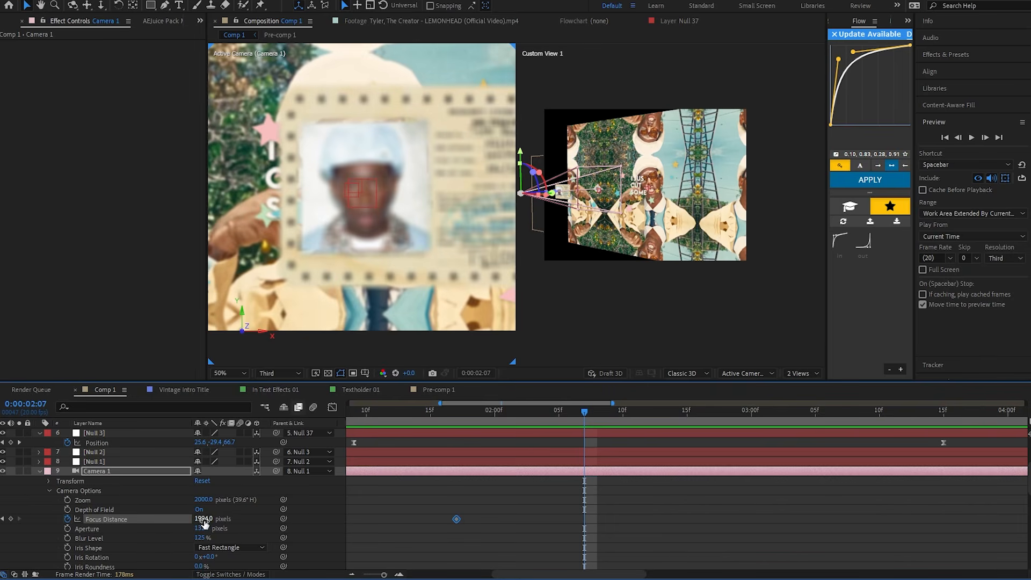
{"action": "left_click_drag", "start_coordinate": [205, 519], "coordinate": [237, 518]}
{"action": "left_click_drag", "start_coordinate": [611, 231], "coordinate": [575, 183]}
{"action": "scroll", "coordinate": [576, 185], "scroll_direction": "up", "scroll_amount": 12}
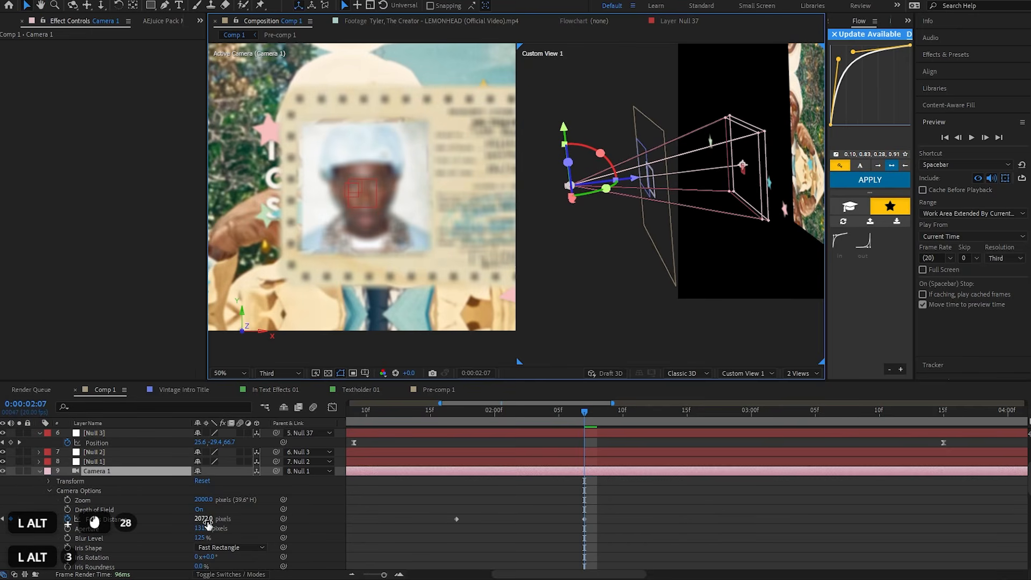
{"action": "left_click_drag", "start_coordinate": [207, 524], "coordinate": [130, 529]}
Examine the license card's sharpness at Full resolution and preview the focus change
{"action": "left_click", "coordinate": [278, 372]}
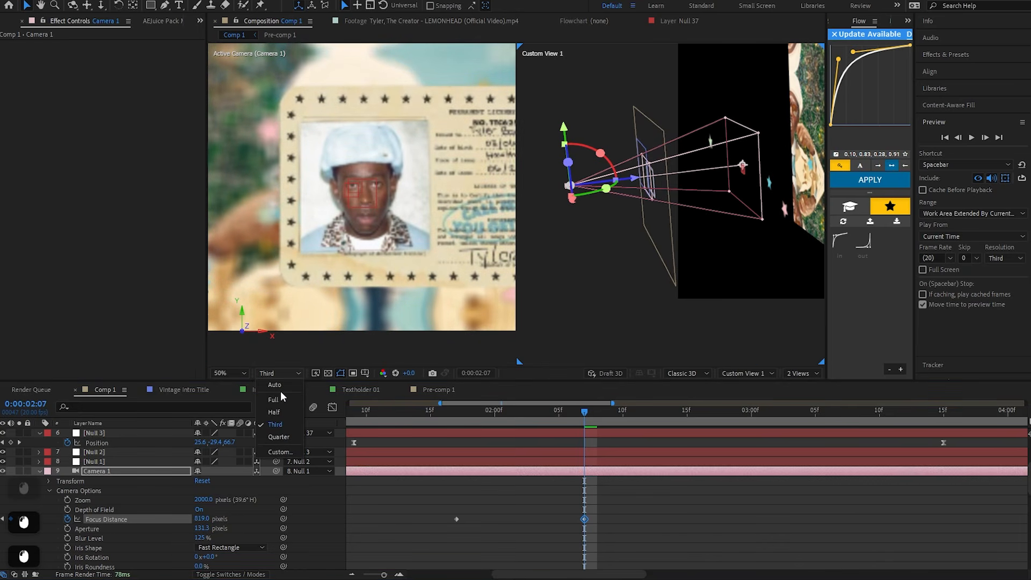
{"action": "left_click", "coordinate": [280, 389]}
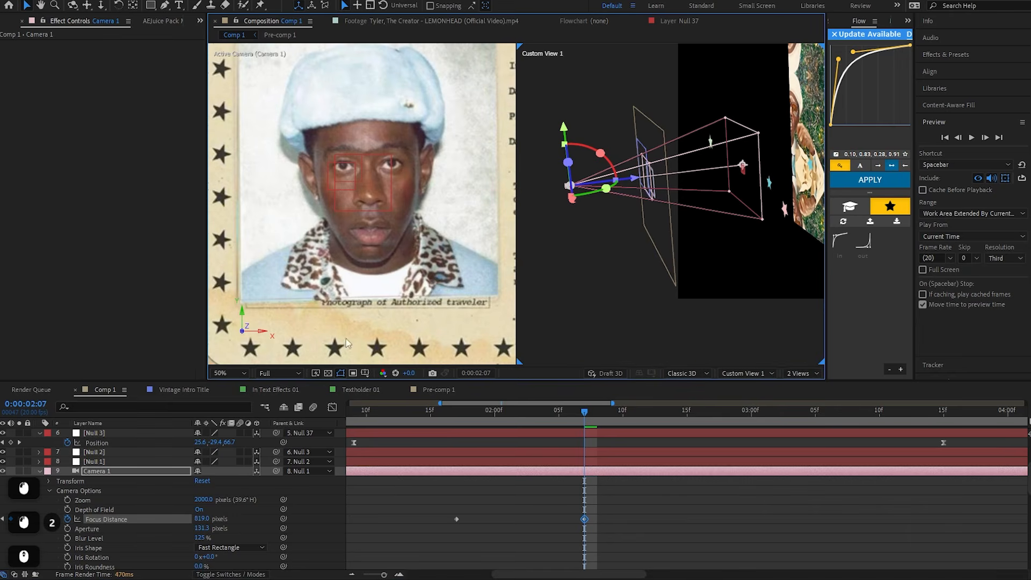
{"action": "scroll", "coordinate": [353, 225], "scroll_direction": "down", "scroll_amount": 1}
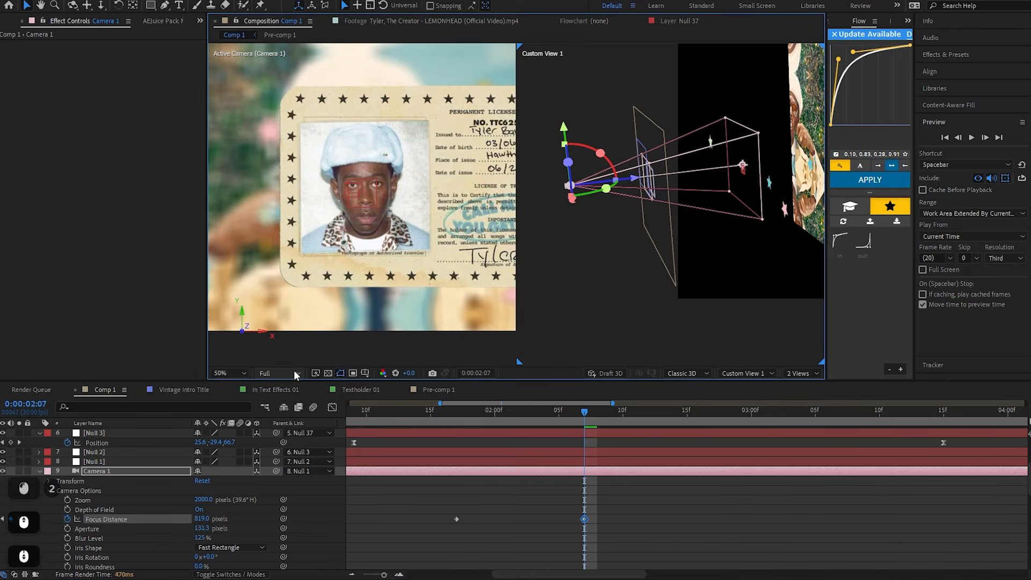
{"action": "key", "text": "space"}
{"action": "key", "text": "space"}
Apply Easy Ease to both Focus Distance keyframes and reshape their curve in the Graph Editor
{"action": "left_click_drag", "start_coordinate": [440, 503], "coordinate": [623, 542]}
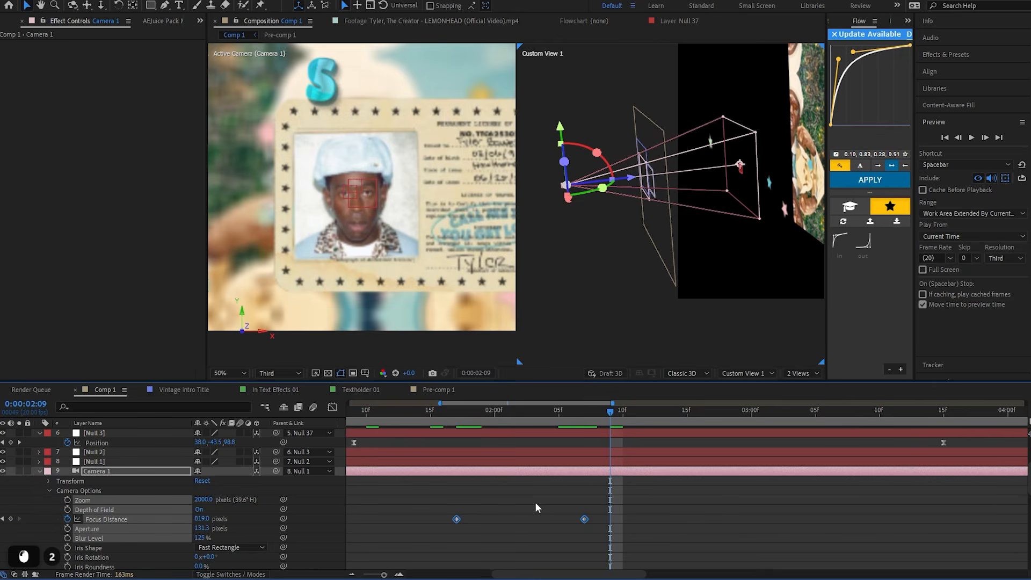
{"action": "key", "text": "F9"}
{"action": "left_click", "coordinate": [332, 407]}
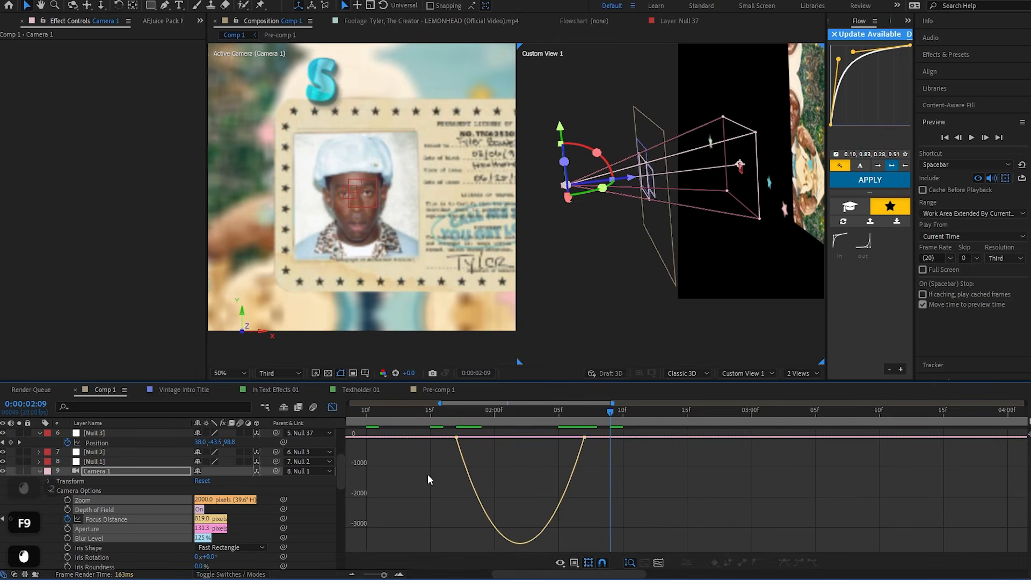
{"action": "left_click_drag", "start_coordinate": [428, 480], "coordinate": [490, 437]}
{"action": "left_click_drag", "start_coordinate": [565, 458], "coordinate": [622, 430]}
{"action": "left_click_drag", "start_coordinate": [556, 440], "coordinate": [550, 440]}
{"action": "left_click", "coordinate": [431, 491]}
{"action": "left_click", "coordinate": [333, 406]}
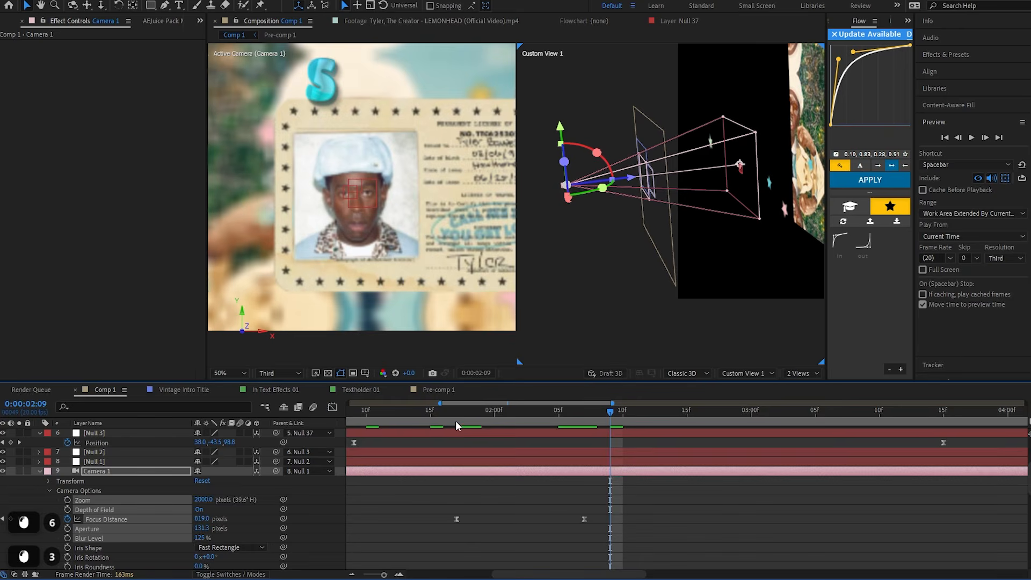
Preview the animation from 0:00:00:00 in a single view and check the blur on the lyrics screen around 0:00:04:08
{"action": "key", "text": "space"}
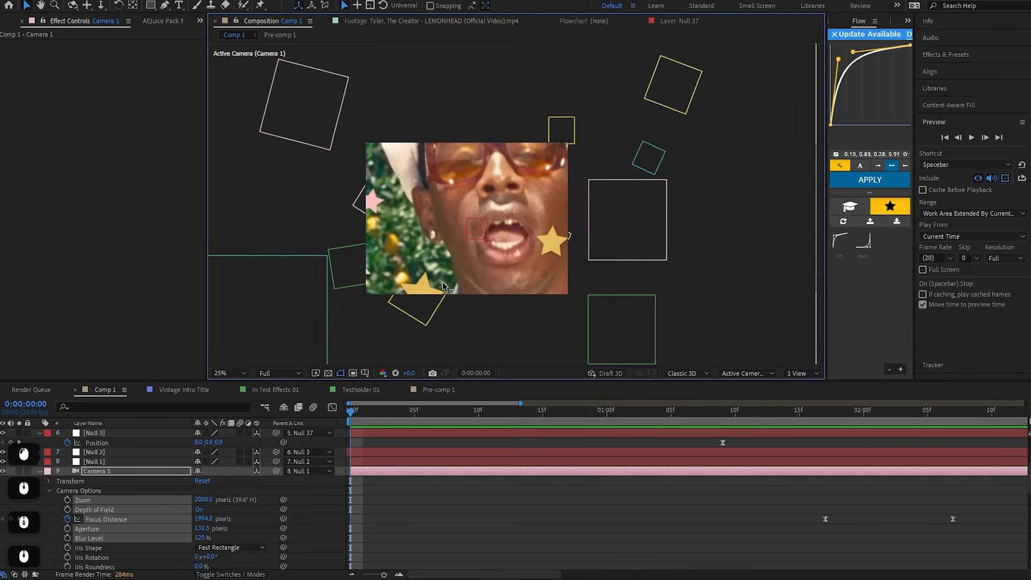
{"action": "key", "text": "space"}
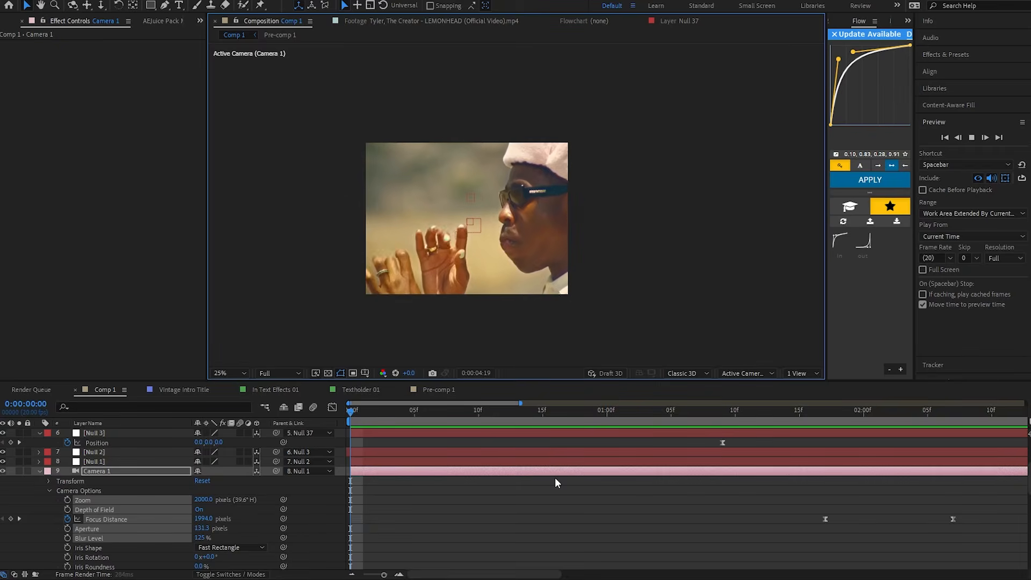
{"action": "left_click", "coordinate": [440, 442]}
{"action": "left_click_drag", "start_coordinate": [441, 443], "coordinate": [648, 453]}
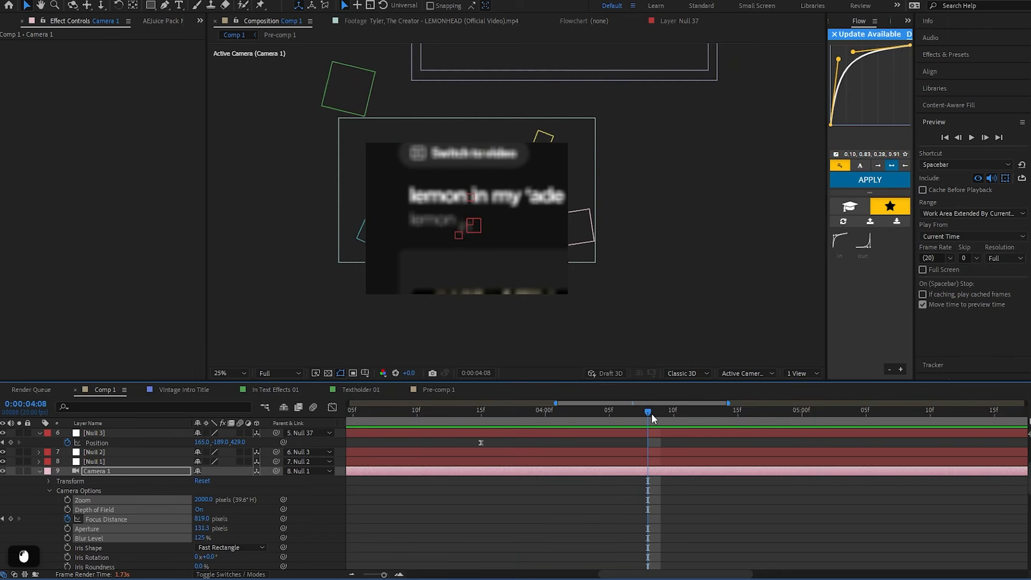
{"action": "left_click_drag", "start_coordinate": [652, 413], "coordinate": [463, 454]}
Keyframe Camera 1's aperture from 131.3 pixels around 0:00:02:14 to 0 pixels at 0:00:03:02, and preview the blur fading out
{"action": "left_click_drag", "start_coordinate": [471, 408], "coordinate": [526, 411]}
{"action": "left_click", "coordinate": [563, 488]}
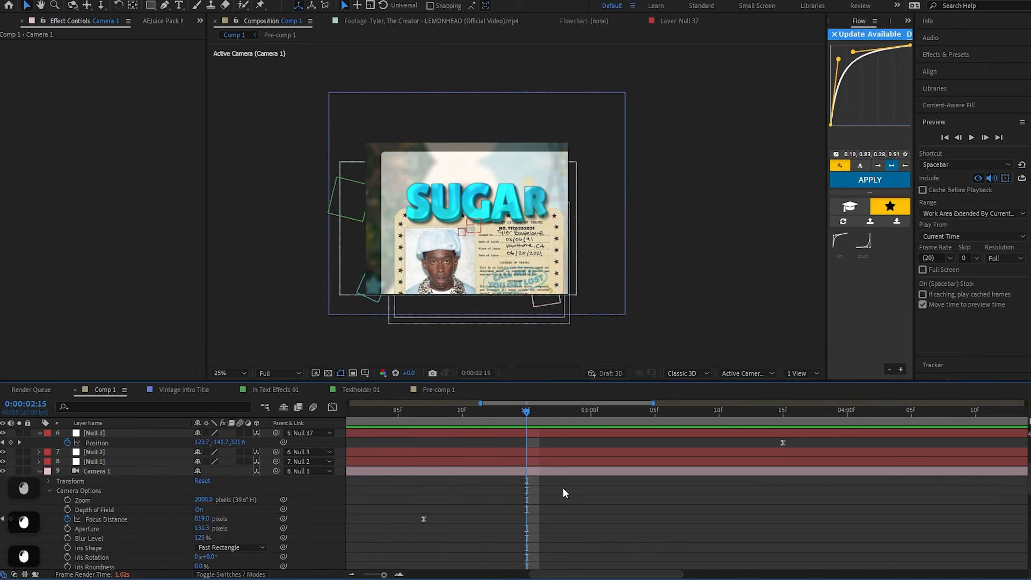
{"action": "left_click", "coordinate": [553, 471]}
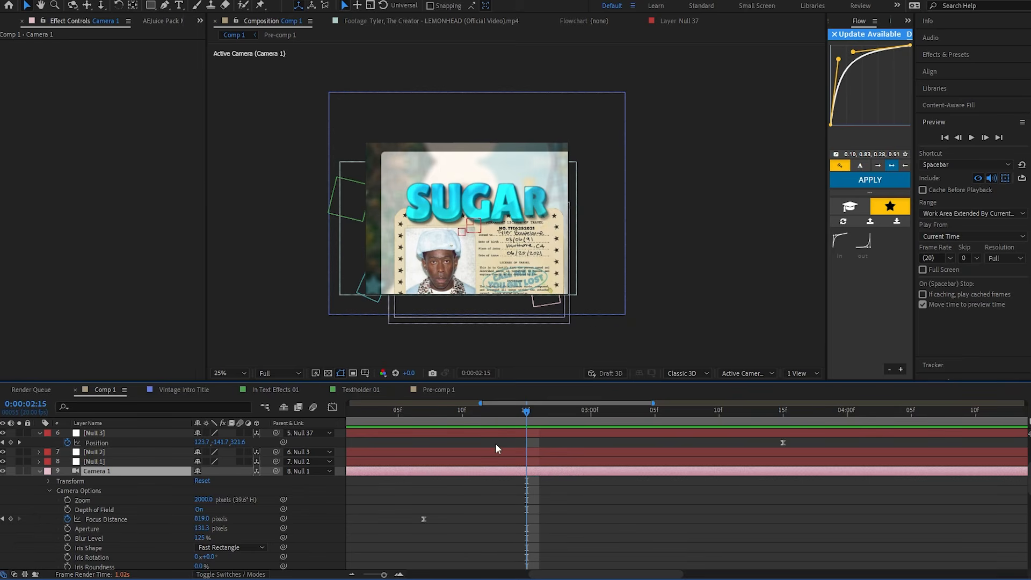
{"action": "left_click", "coordinate": [67, 529]}
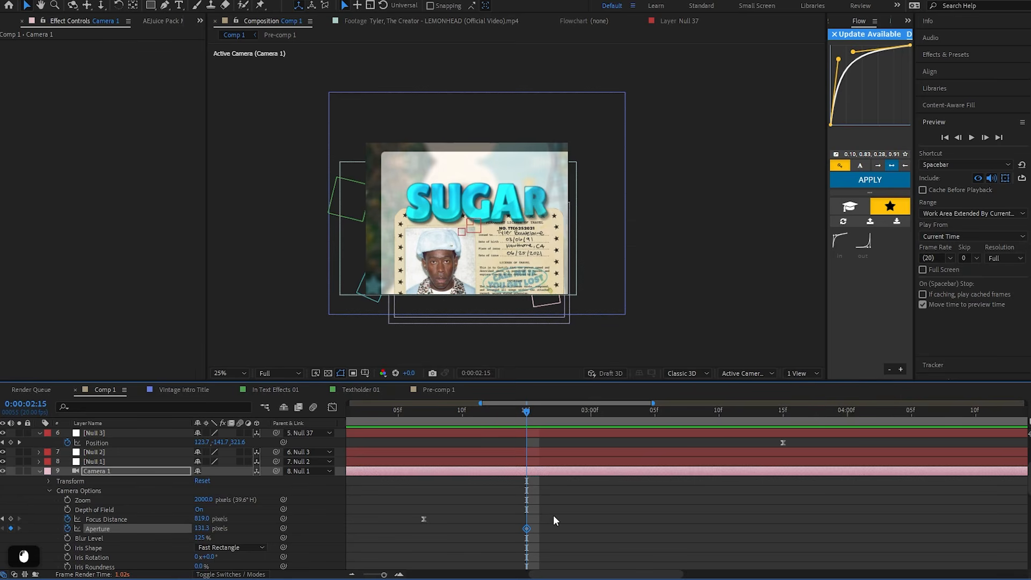
{"action": "left_click_drag", "start_coordinate": [548, 414], "coordinate": [616, 412]}
{"action": "left_click", "coordinate": [207, 528]}
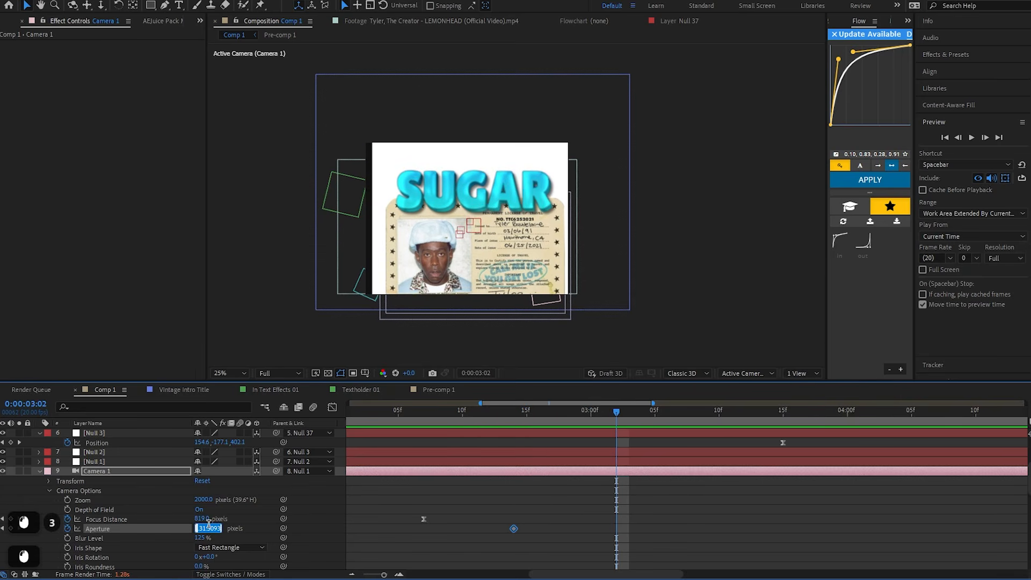
{"action": "type", "text": "0"}
{"action": "key", "text": "Return"}
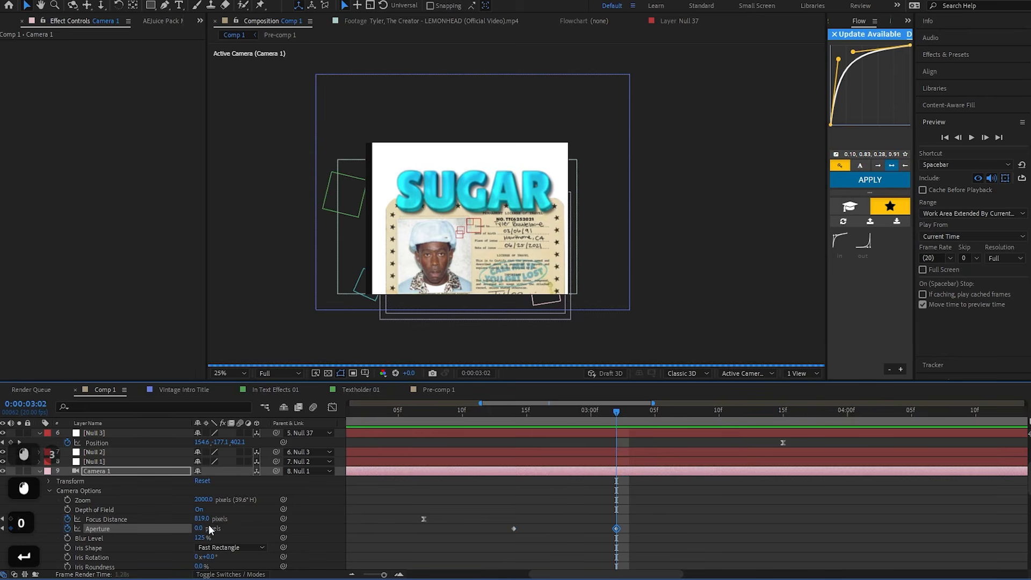
{"action": "left_click", "coordinate": [514, 411]}
{"action": "key", "text": "space"}
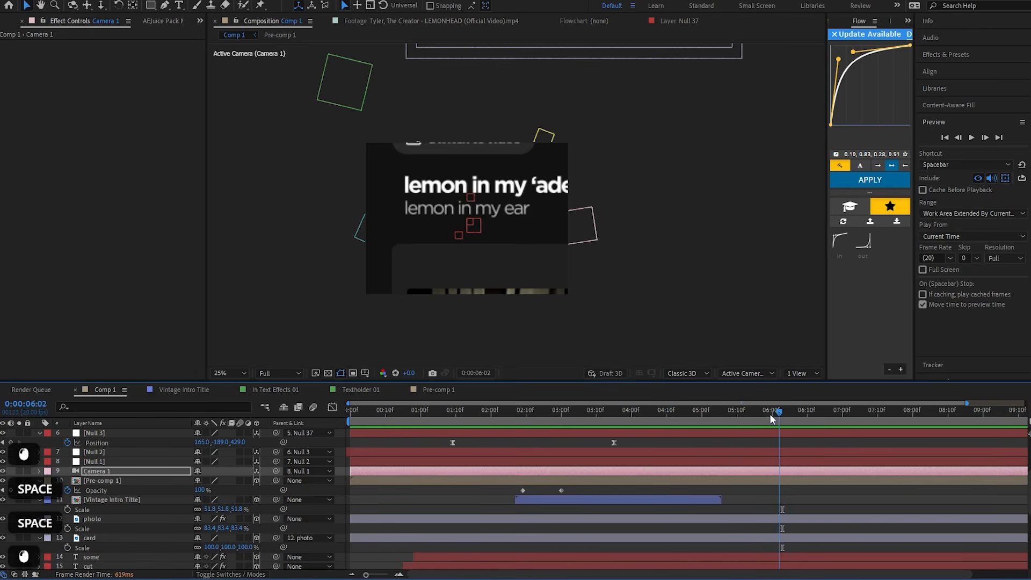
End the work area at 0:00:05:17, where the last video clip finishes, and place the current time there
{"action": "left_click_drag", "start_coordinate": [772, 419], "coordinate": [762, 433]}
{"action": "key", "text": "n"}
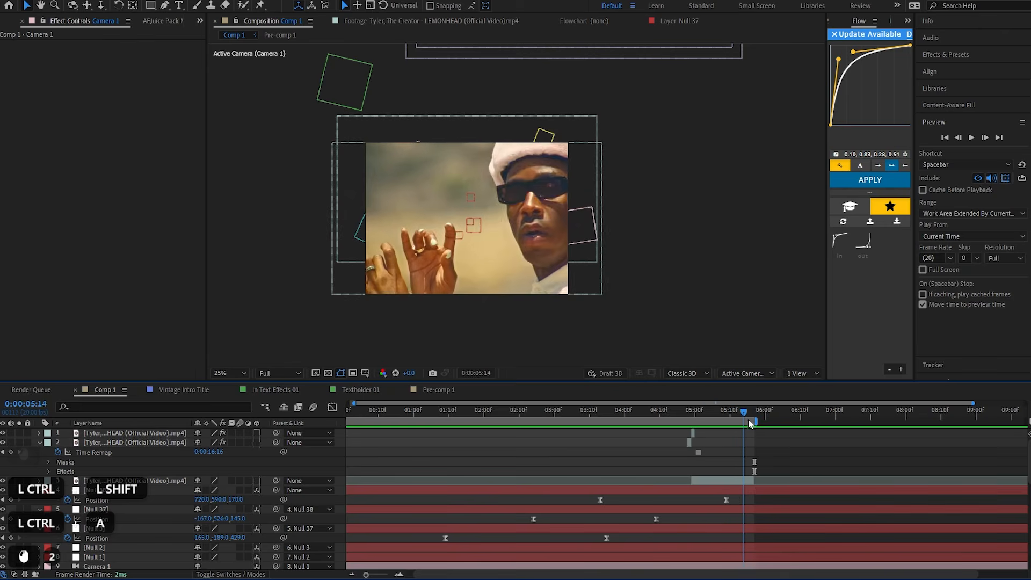
{"action": "left_click_drag", "start_coordinate": [749, 417], "coordinate": [753, 426]}
{"action": "left_click", "coordinate": [784, 457]}
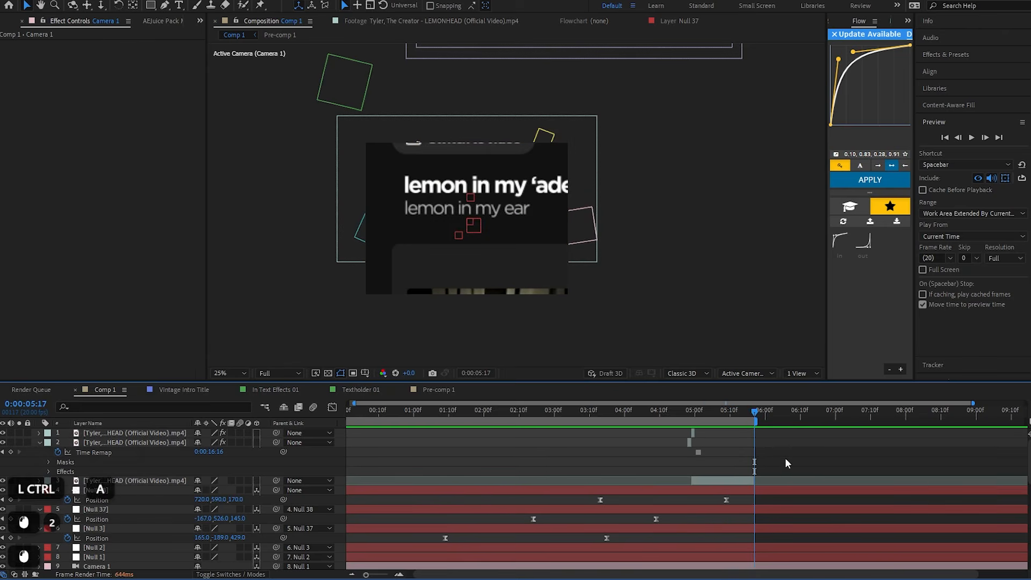
Split all layers at 0:00:05:17 and delete the parts after that time
{"action": "key", "text": "ctrl+a"}
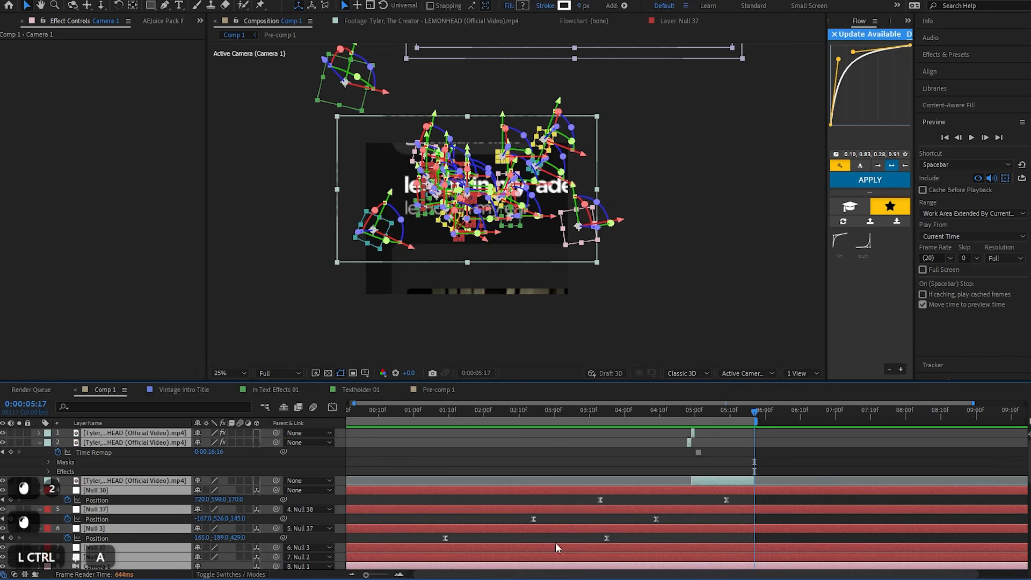
{"action": "scroll", "coordinate": [632, 485], "scroll_direction": "down", "scroll_amount": 6}
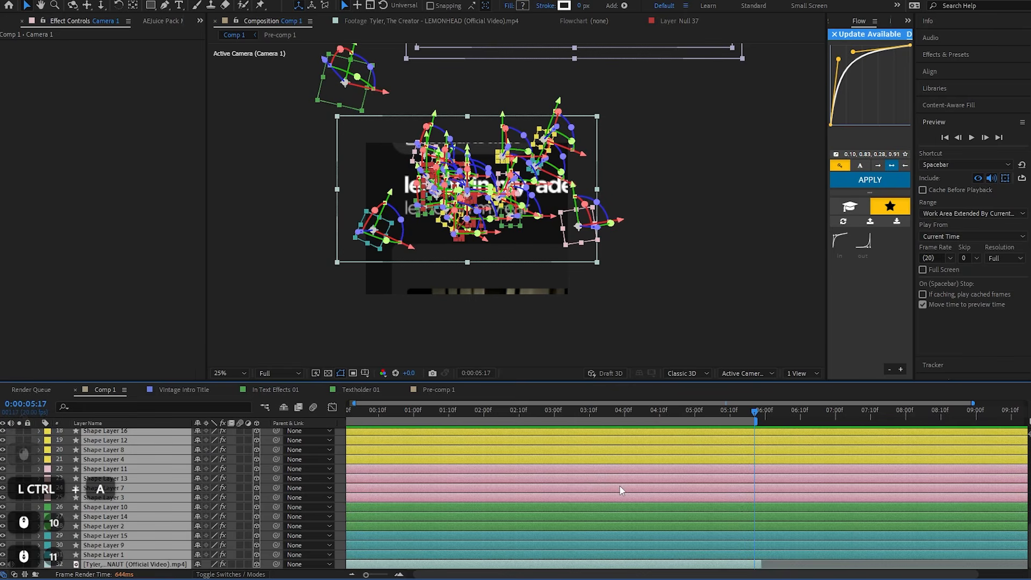
{"action": "key", "text": "ctrl+shift+d"}
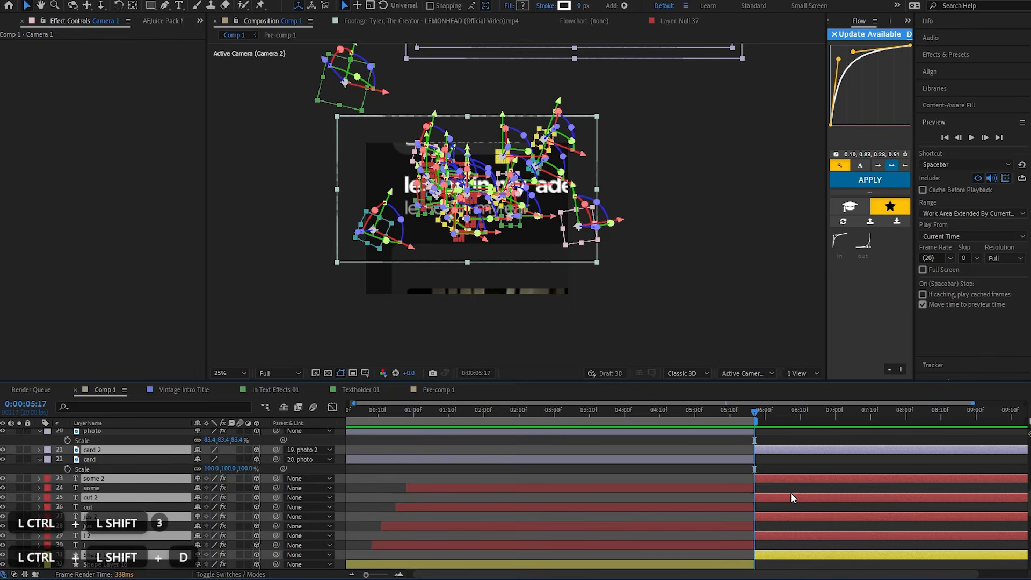
{"action": "scroll", "coordinate": [789, 491], "scroll_direction": "up", "scroll_amount": 9}
{"action": "key", "text": "Delete"}
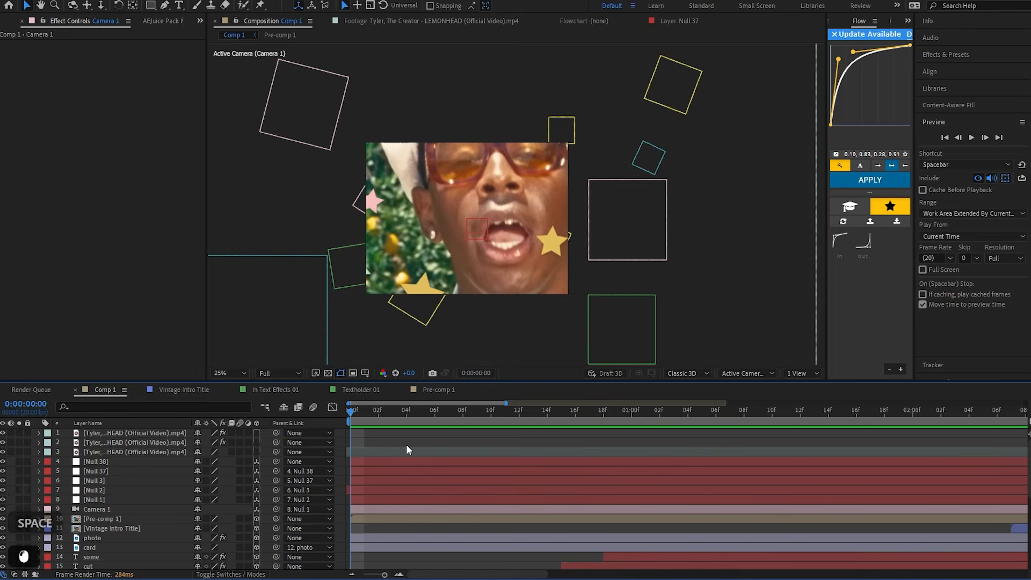
Preview the trimmed composition from 0:00:00:00 and save the project
{"action": "key", "text": "space"}
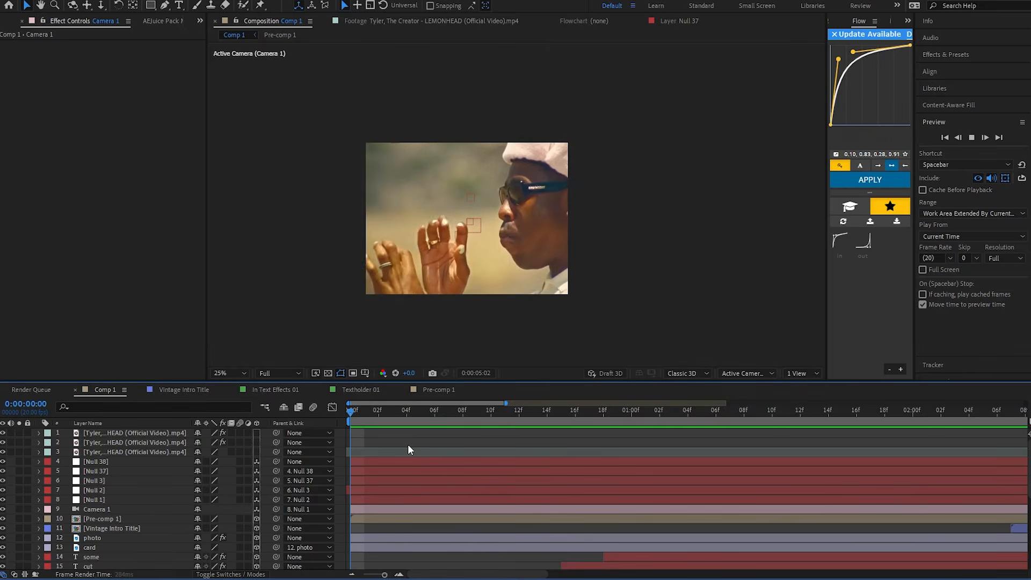
{"action": "key", "text": "space"}
{"action": "key", "text": "ctrl+s"}
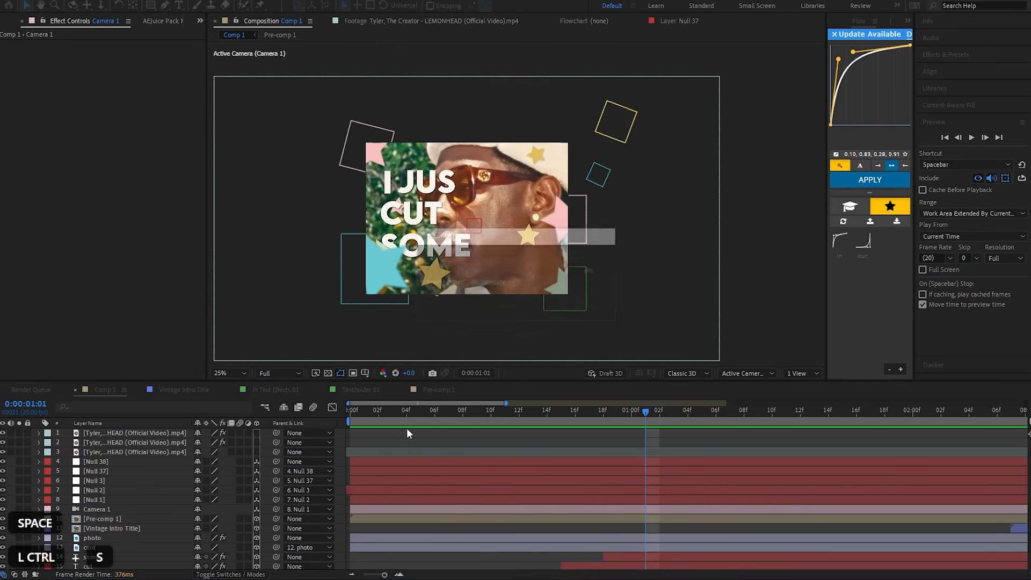